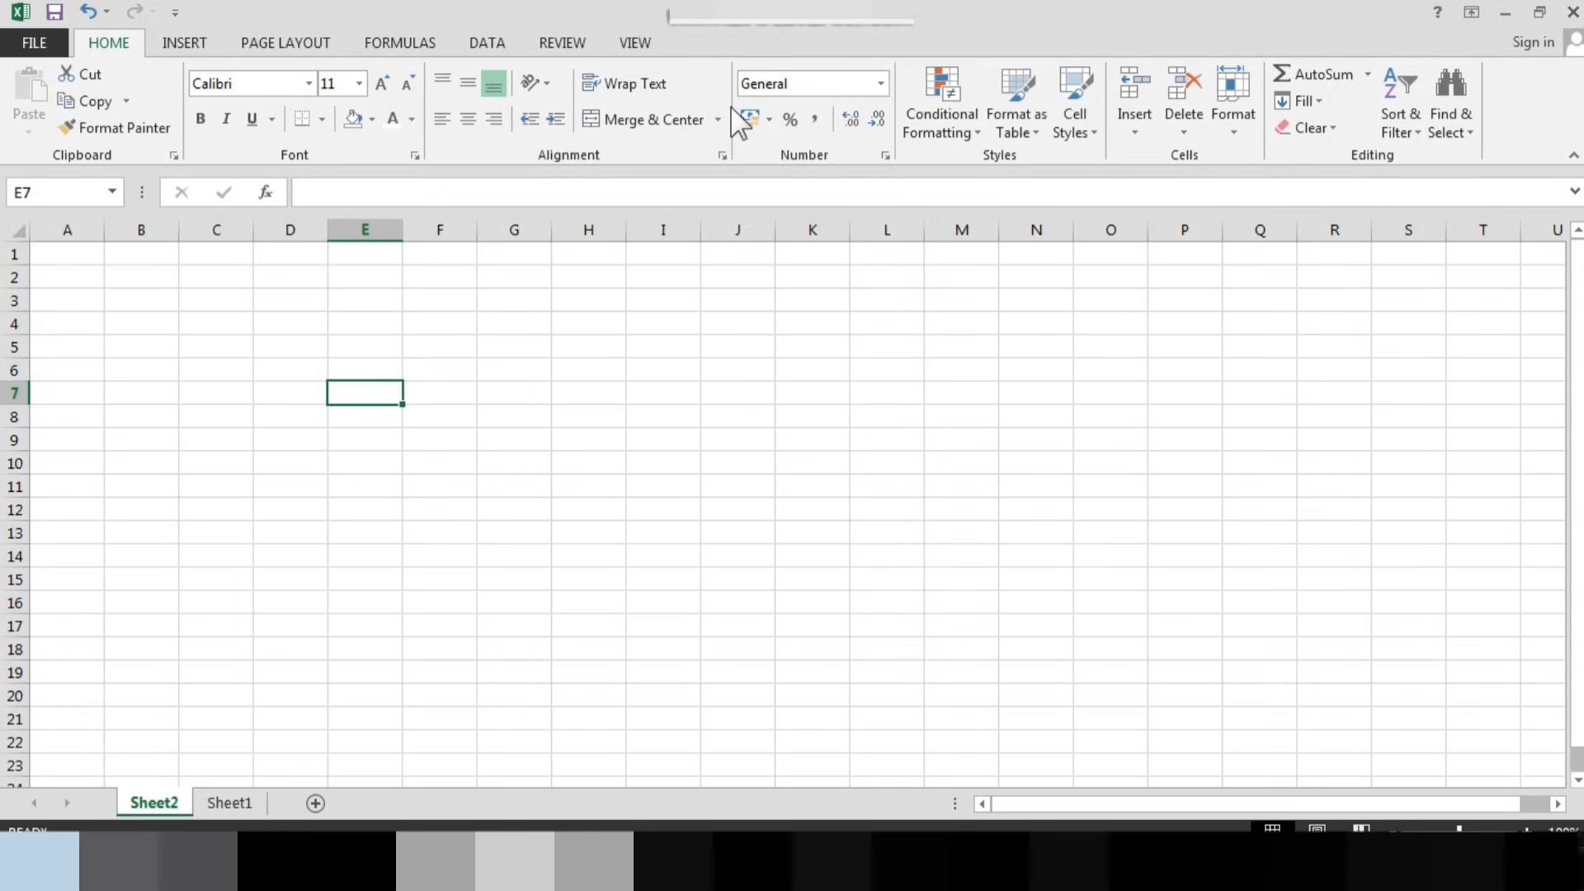
Enter the text "Excel Sheeet" in cell F4 and "Excel Tutorial" in cell F5
click(432, 330)
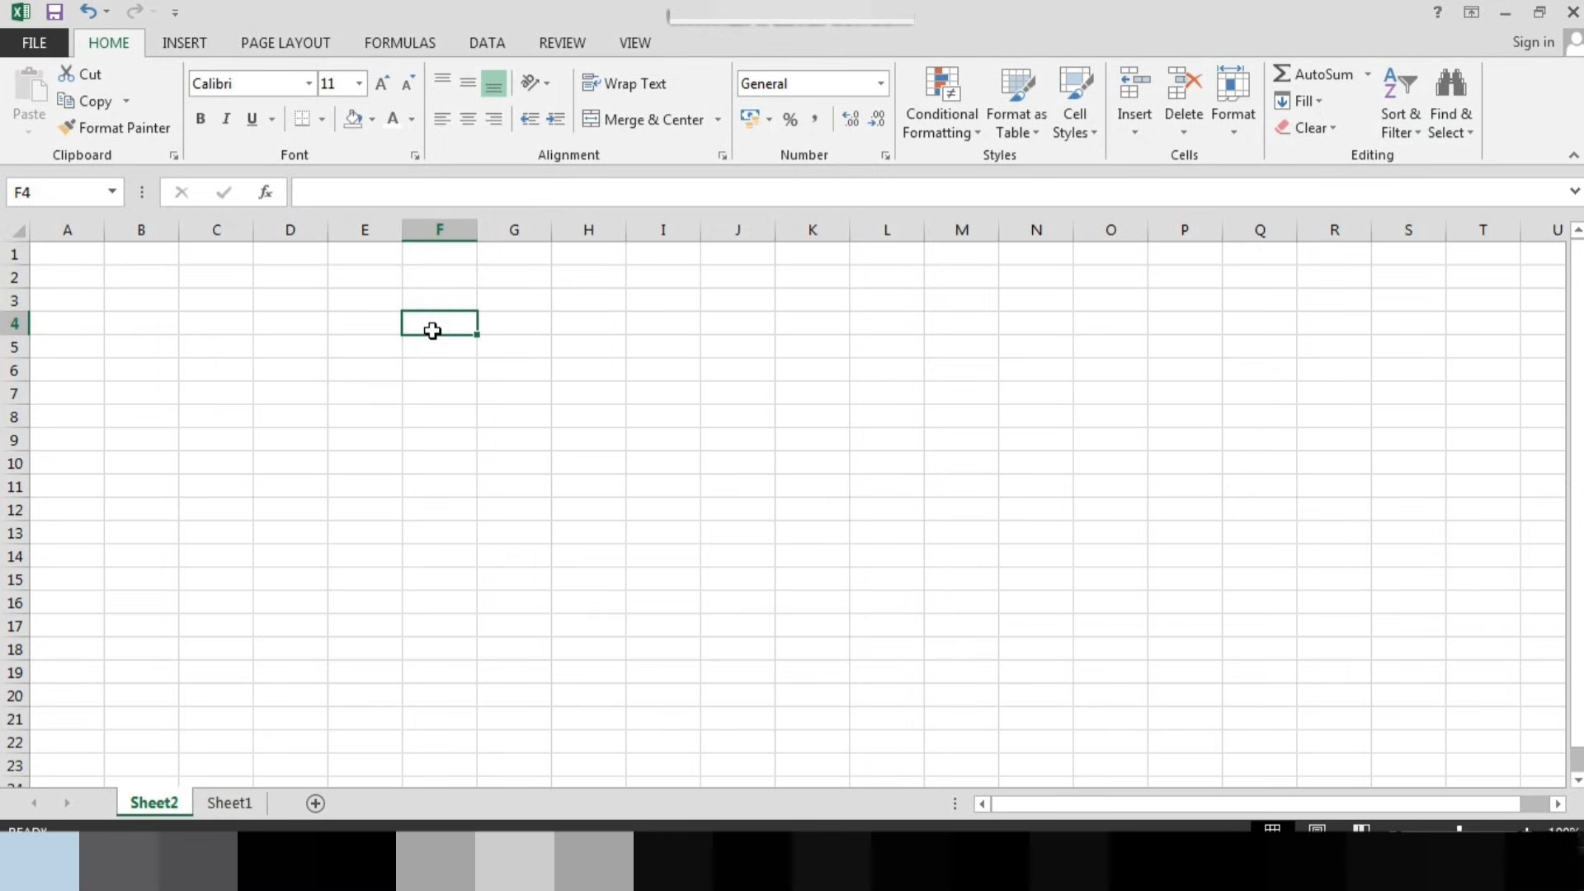
text(Excel )
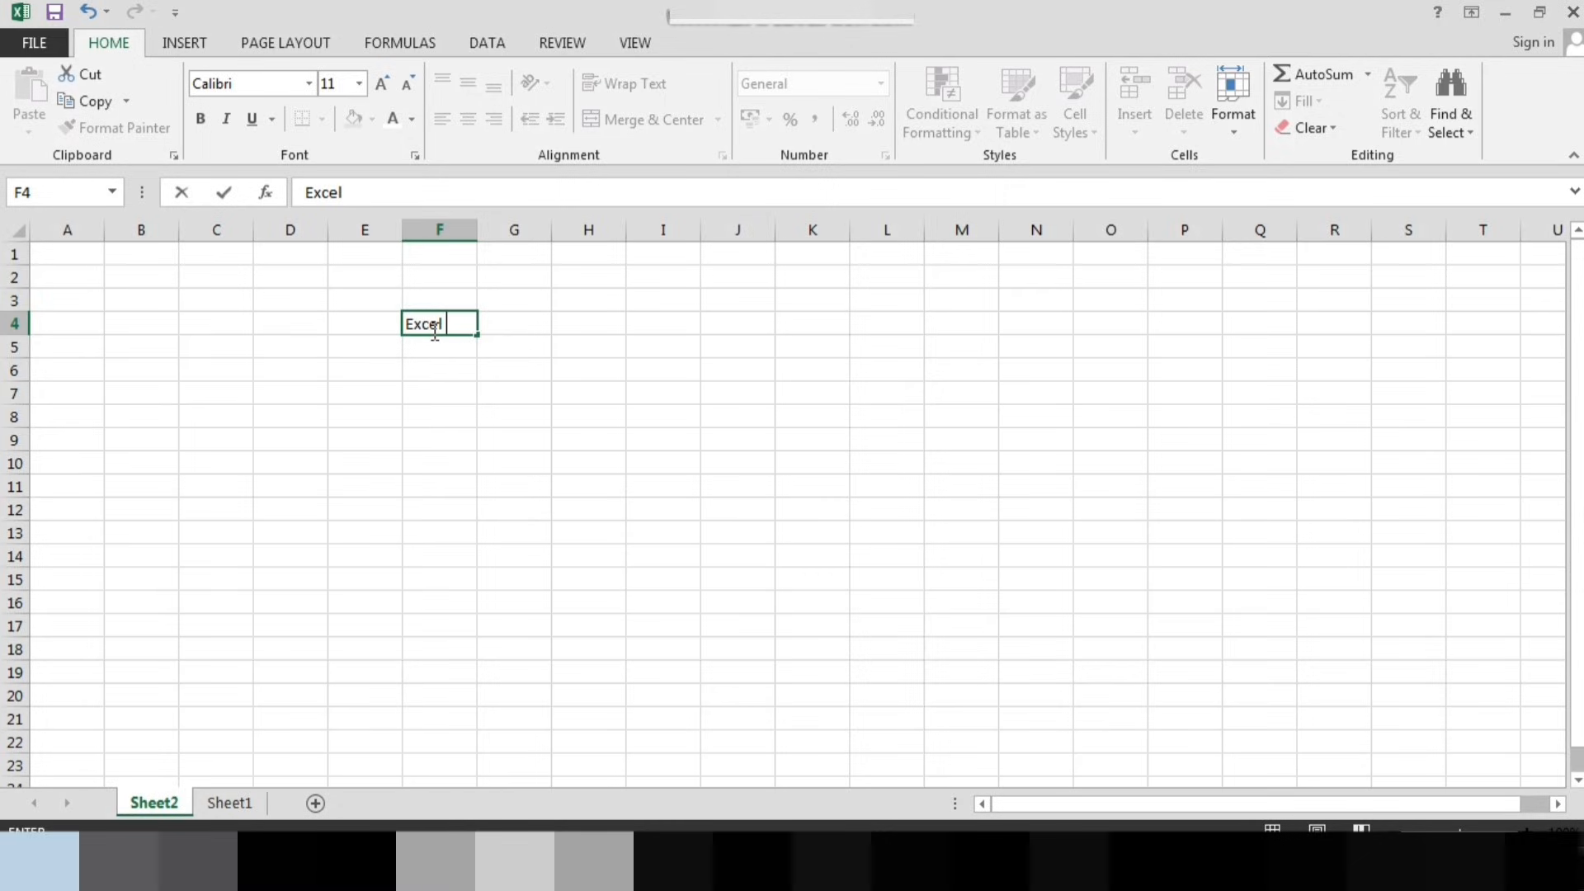
text(Sheeet)
key(BackSpace)
text(t)
key(Return)
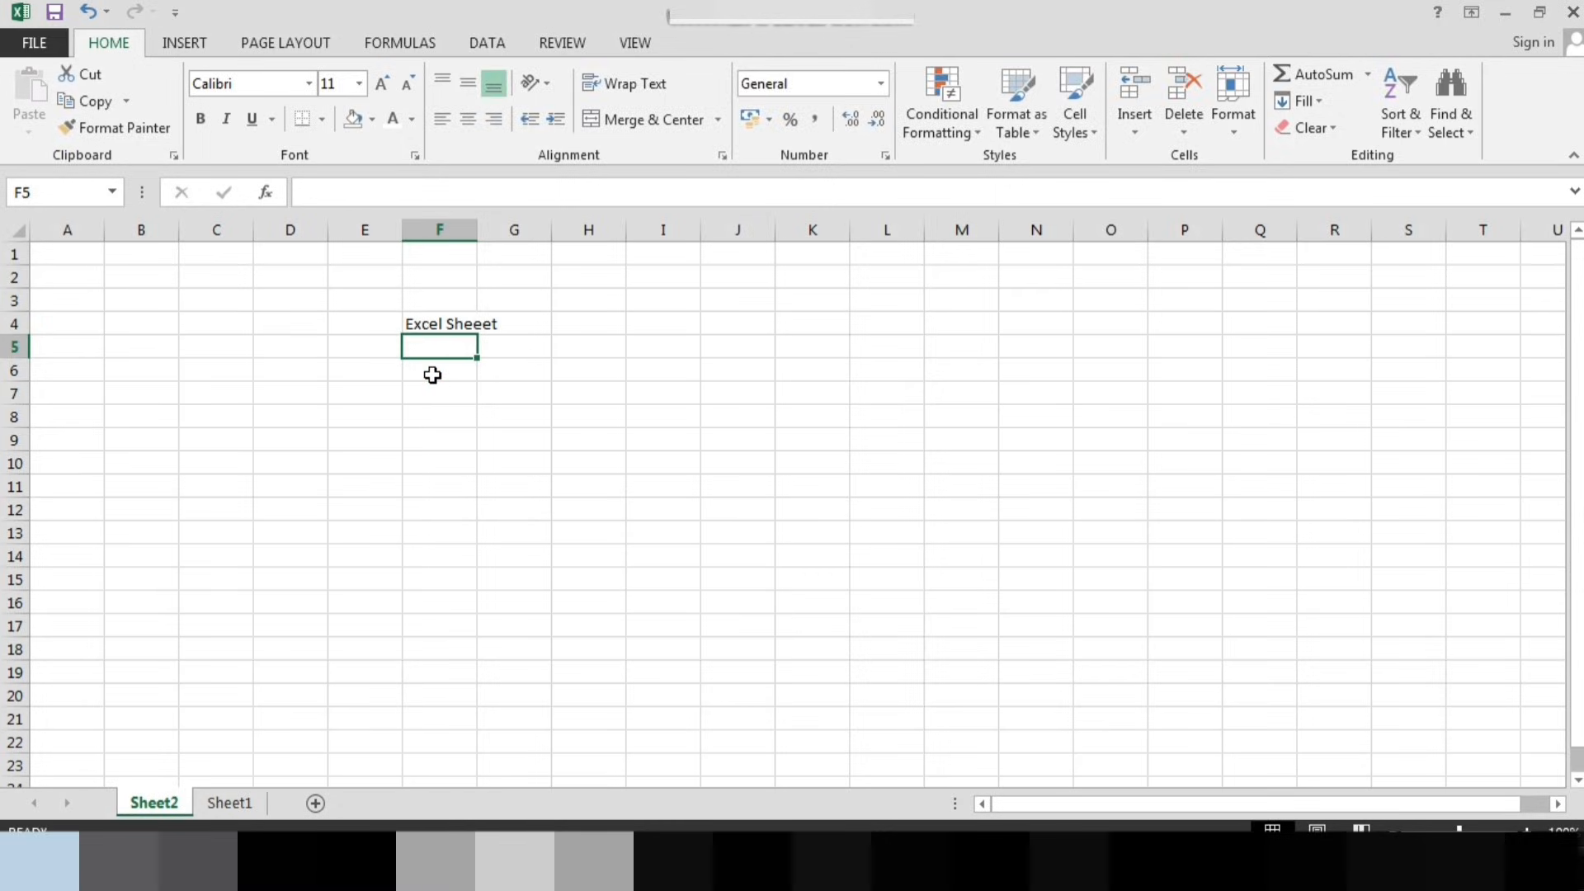
text(Excel )
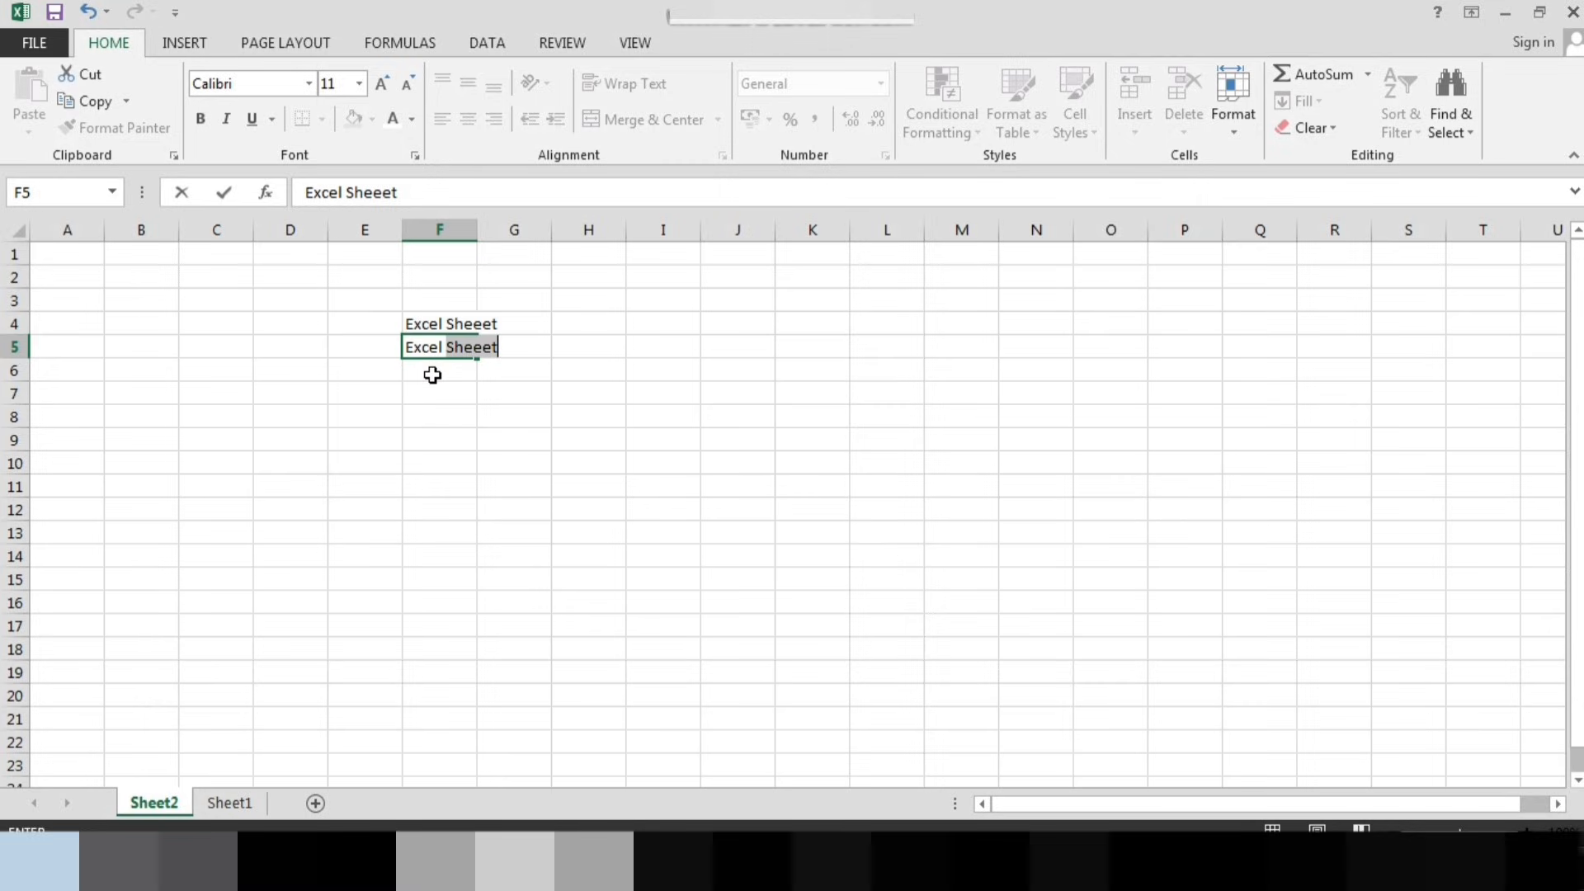
text(Tutori)
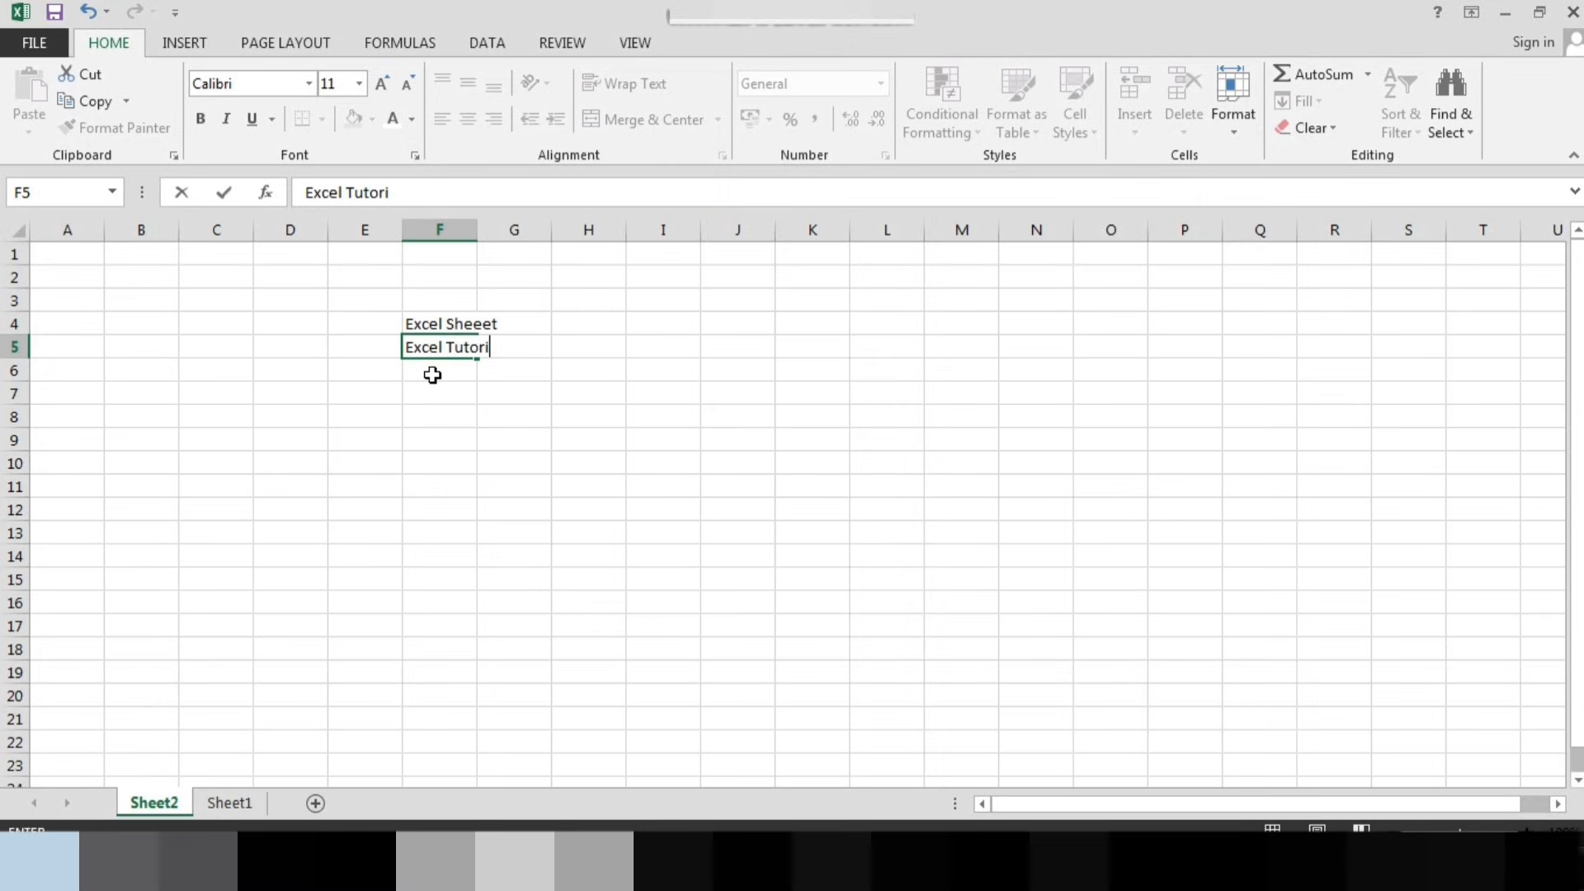
text(al)
key(Return)
Enter the numbers 56, 67 and 89 in cells F10 to F12
click(452, 464)
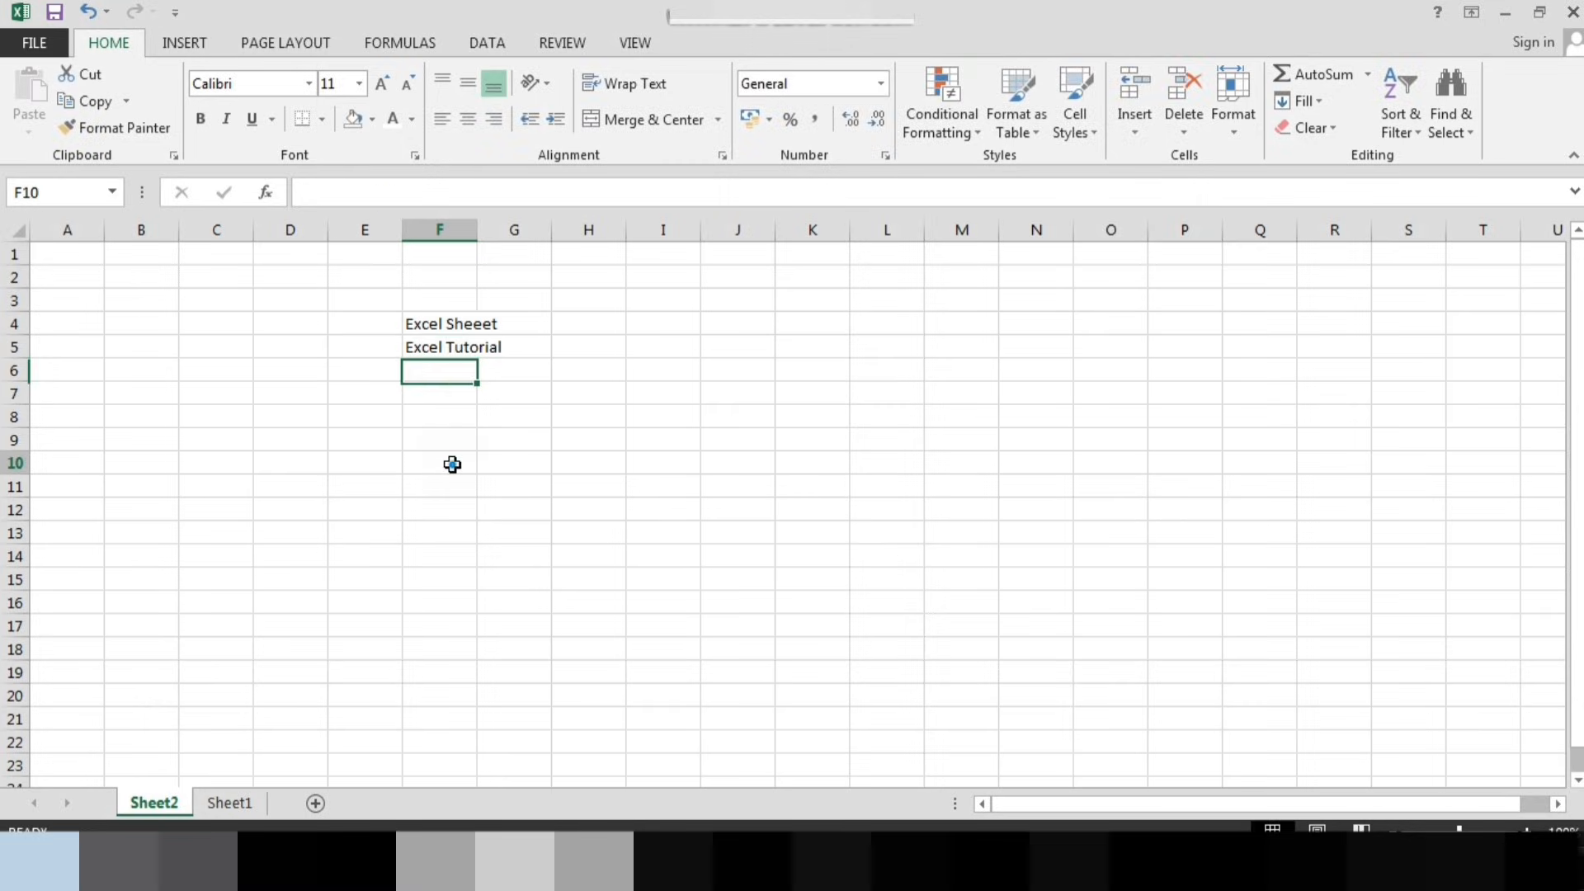
text(56)
key(Return)
text(67)
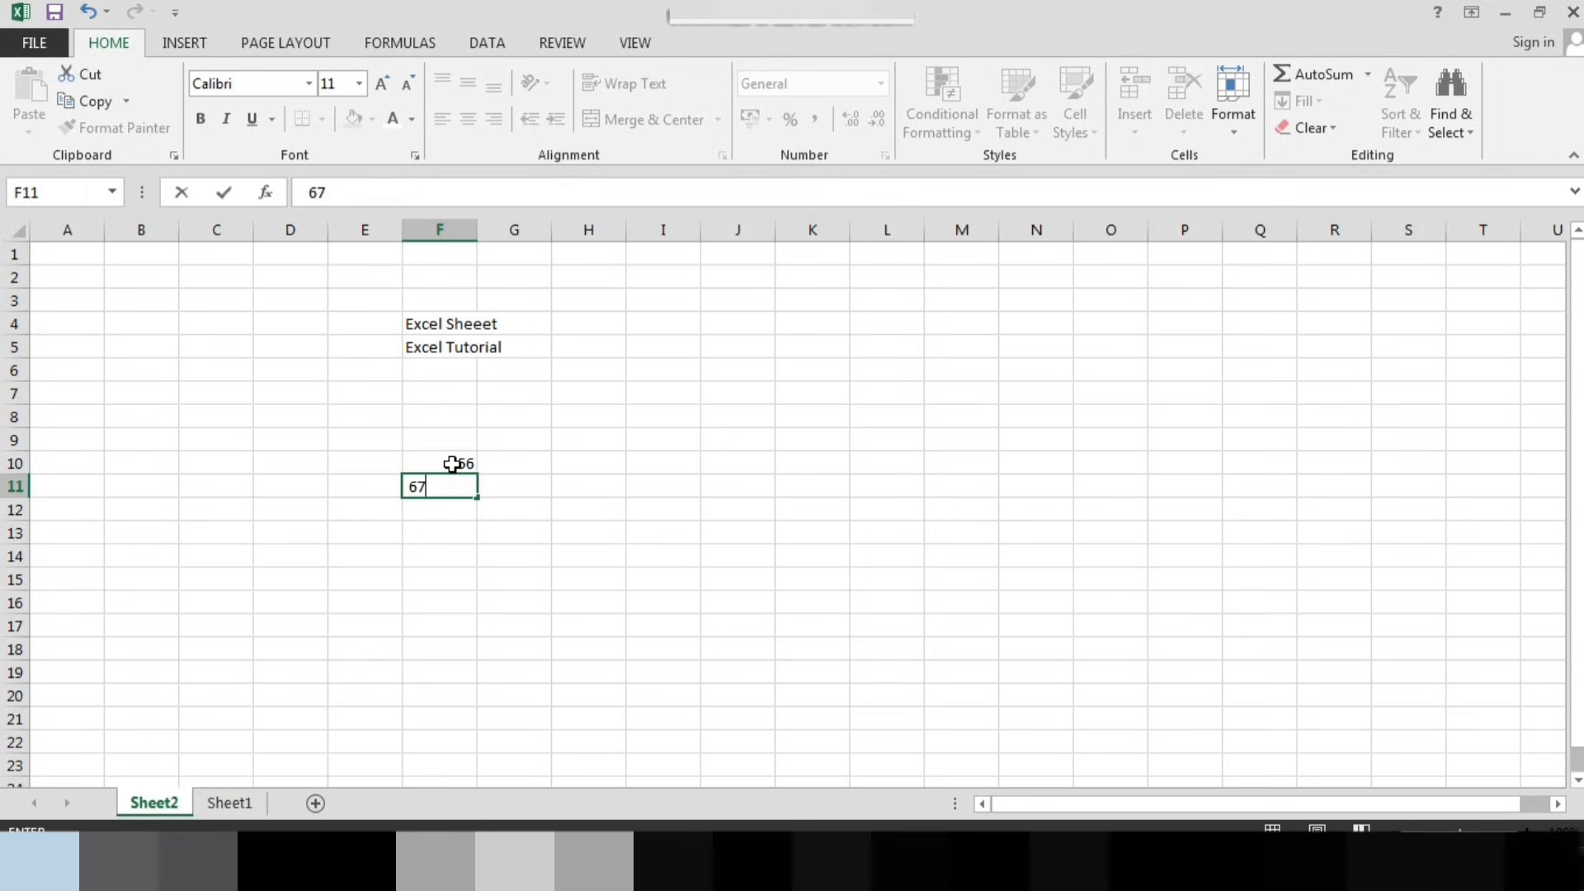
key(Return)
text(89)
key(Return)
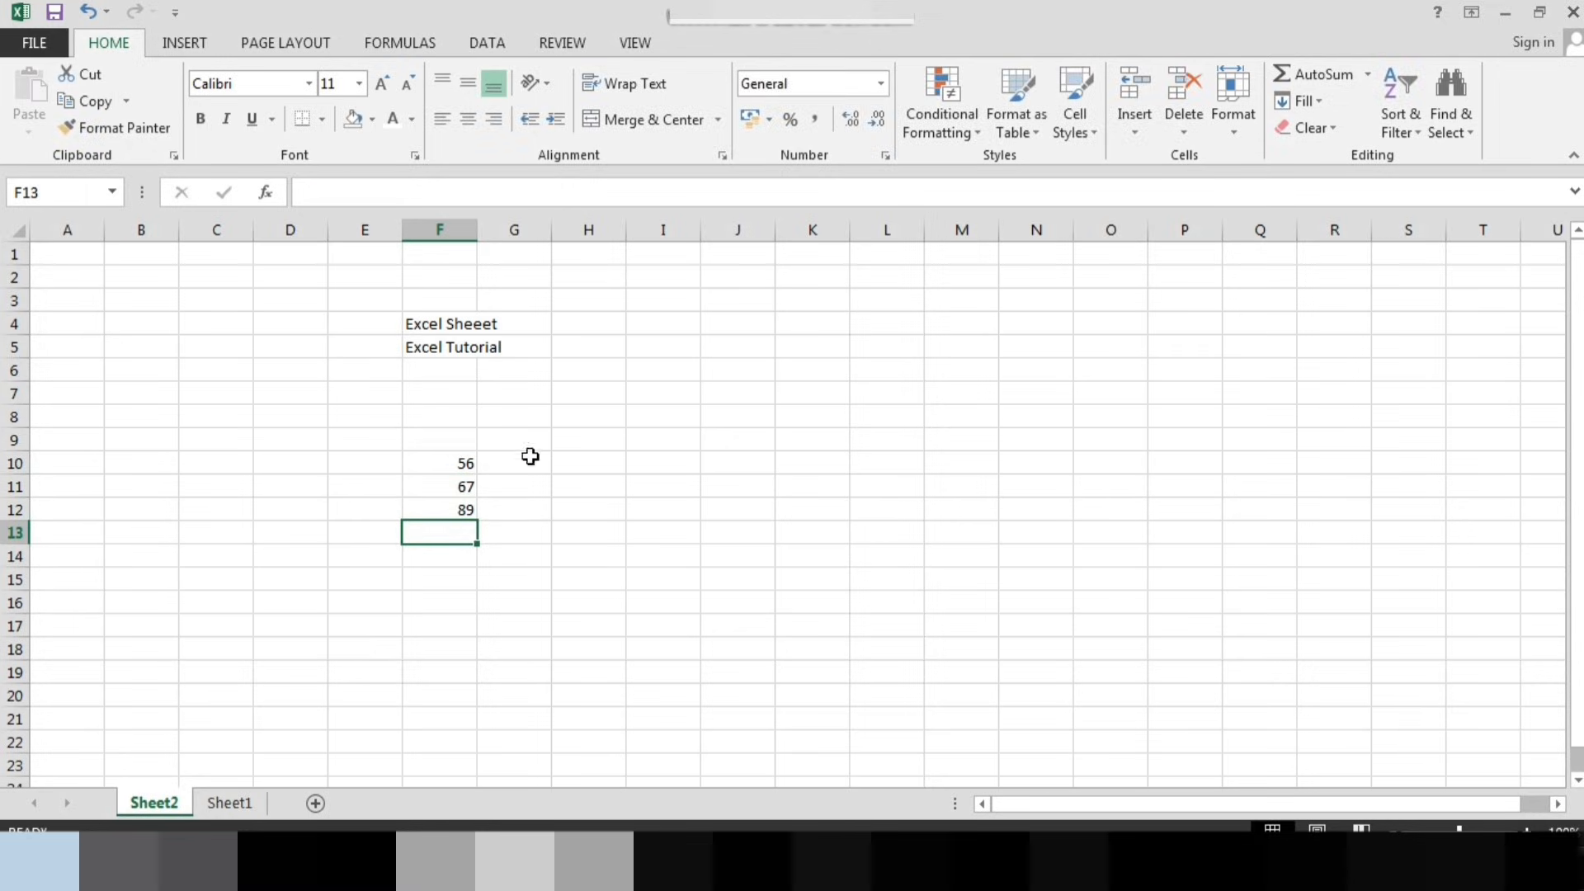
Widen column F to about 15.29 and align its contents left horizontally and to the middle vertically
drag(477, 229, 533, 230)
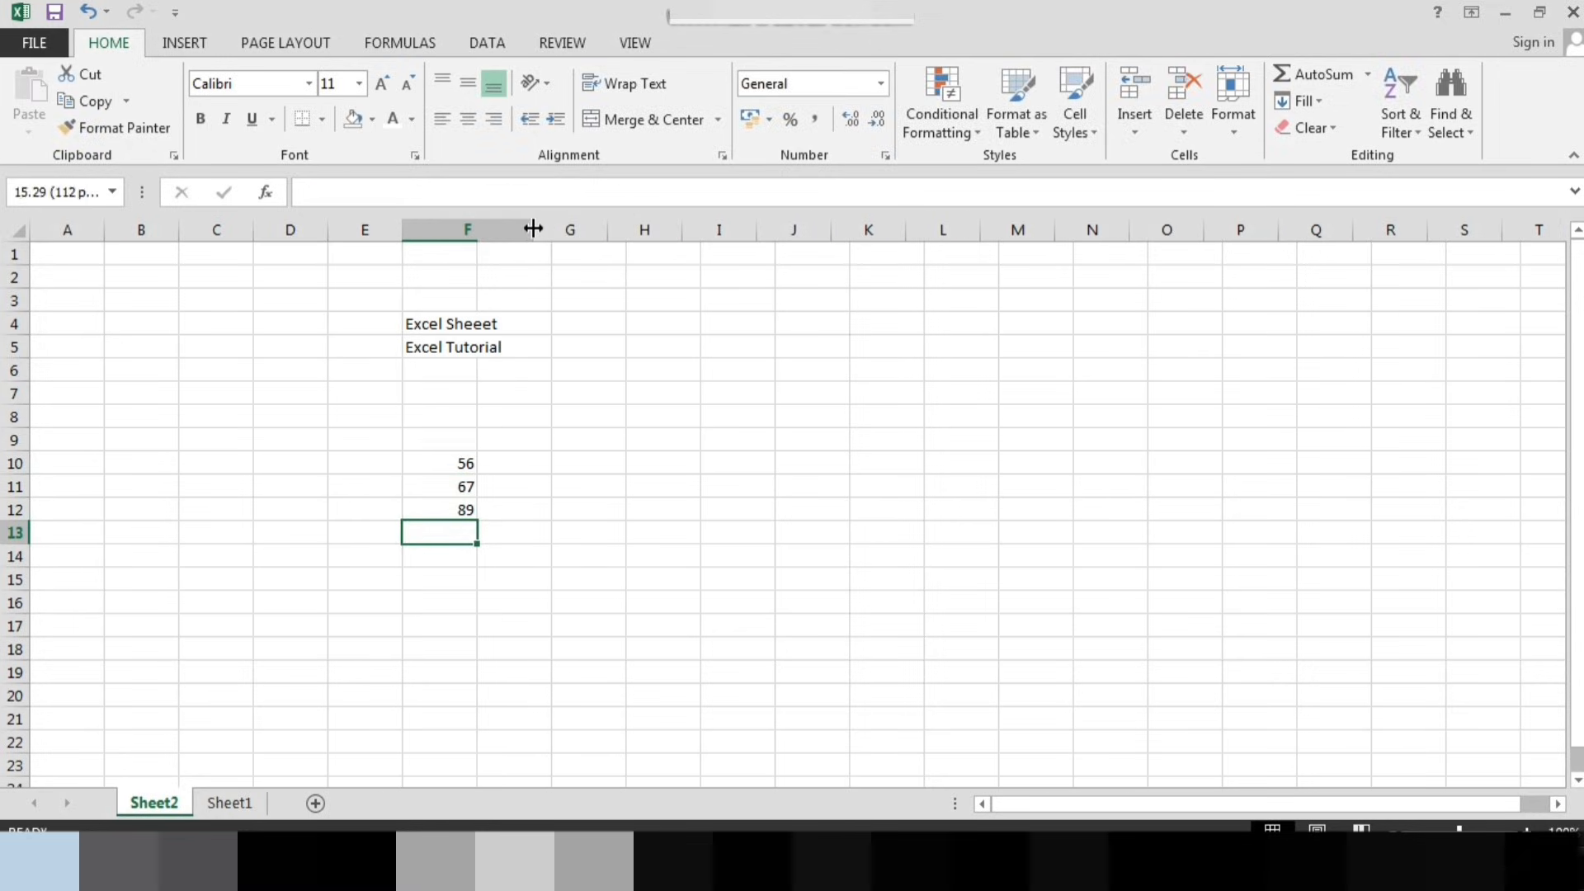
click(467, 231)
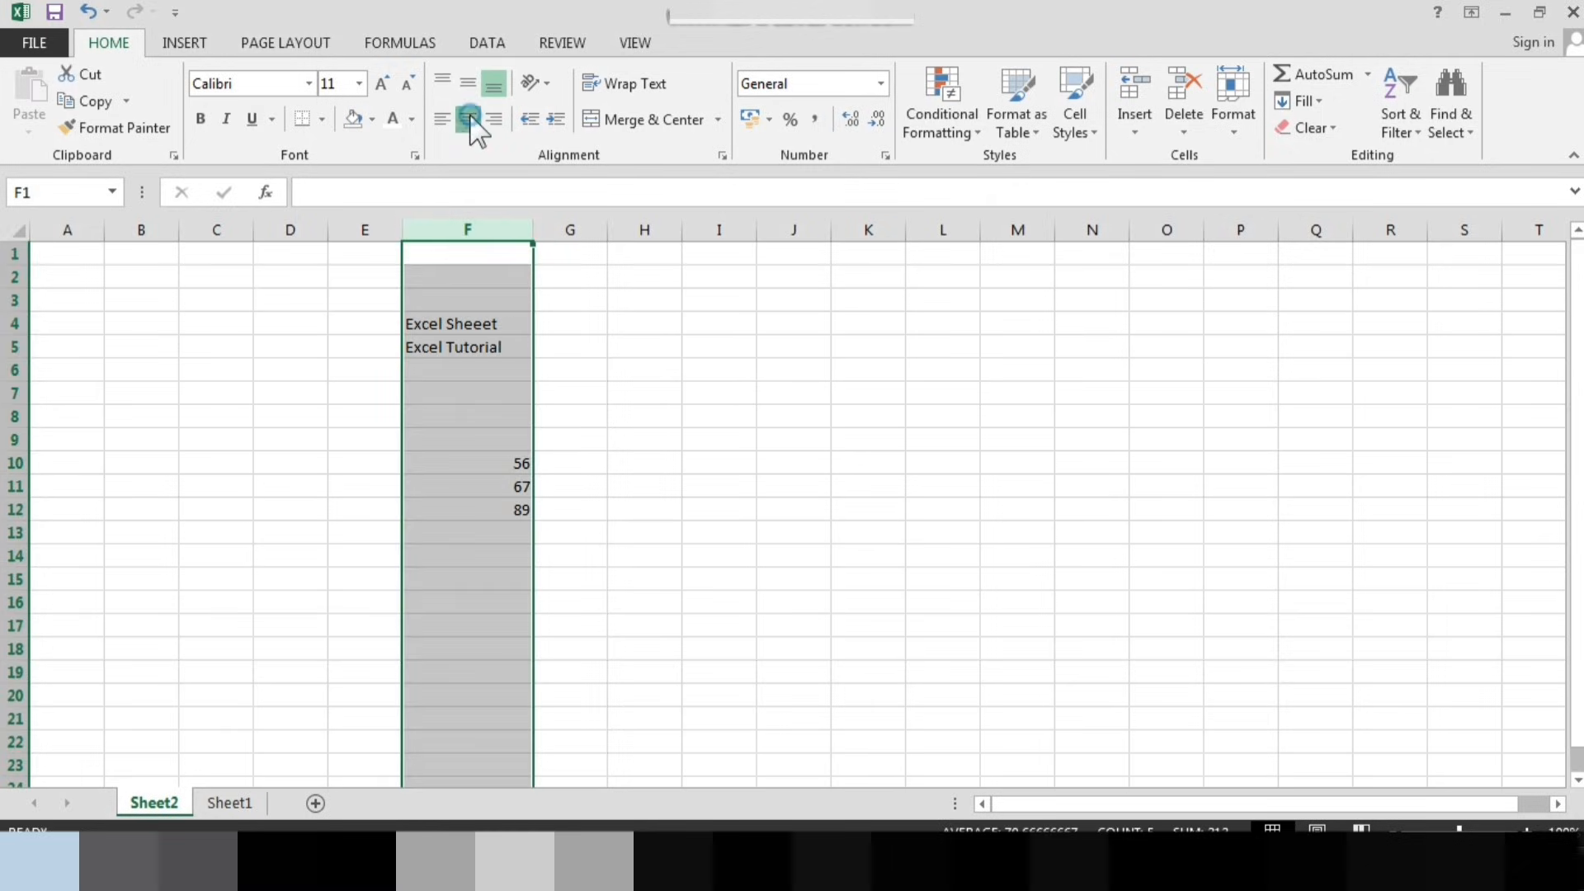
click(470, 120)
click(443, 119)
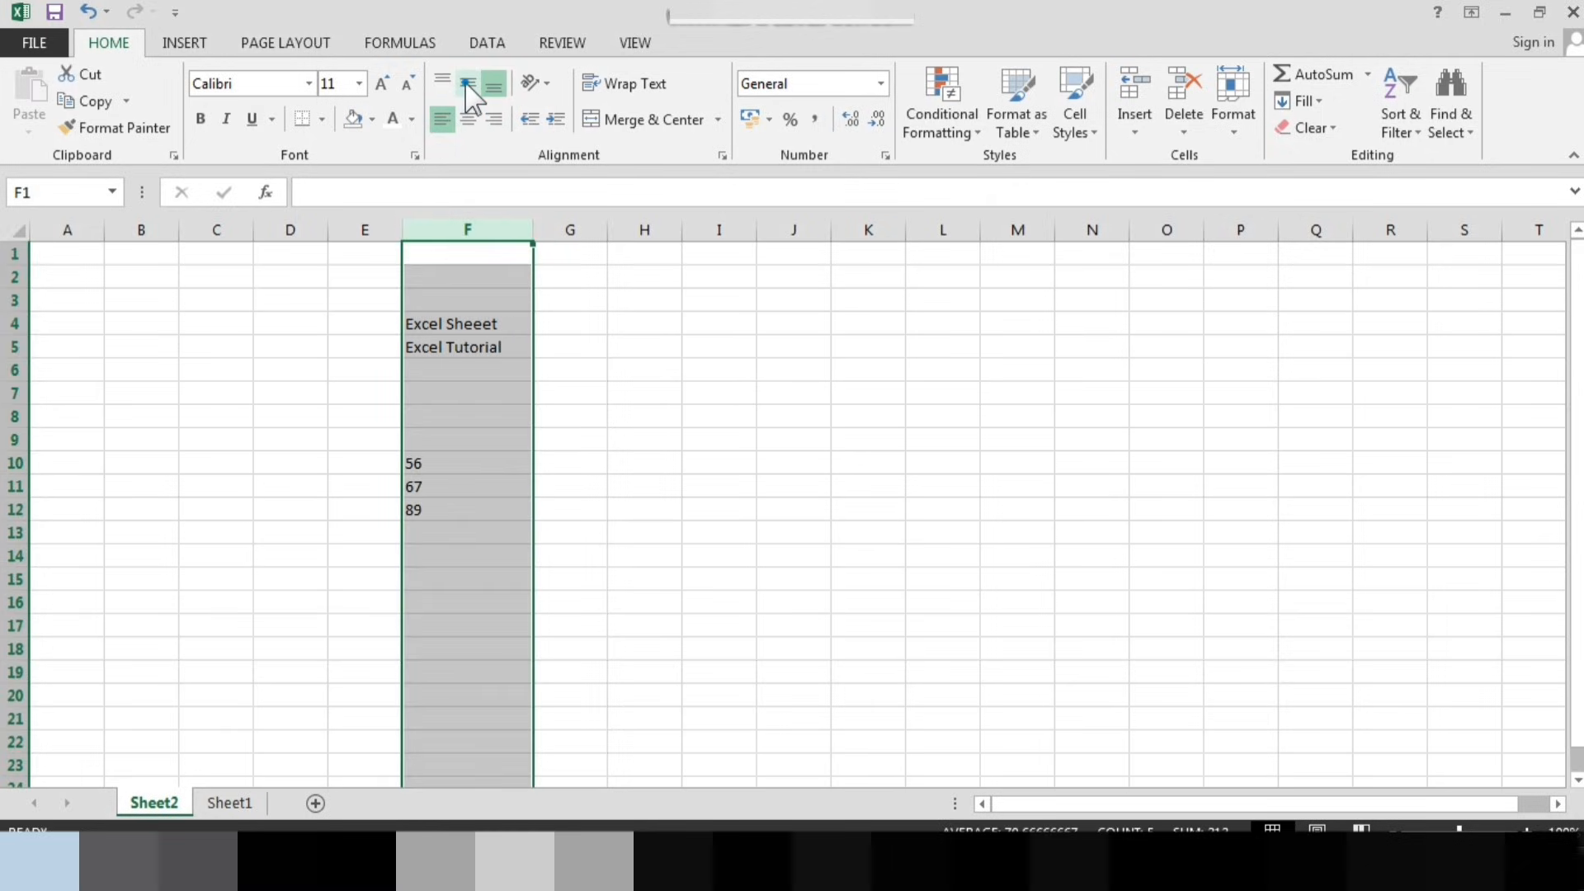
click(581, 460)
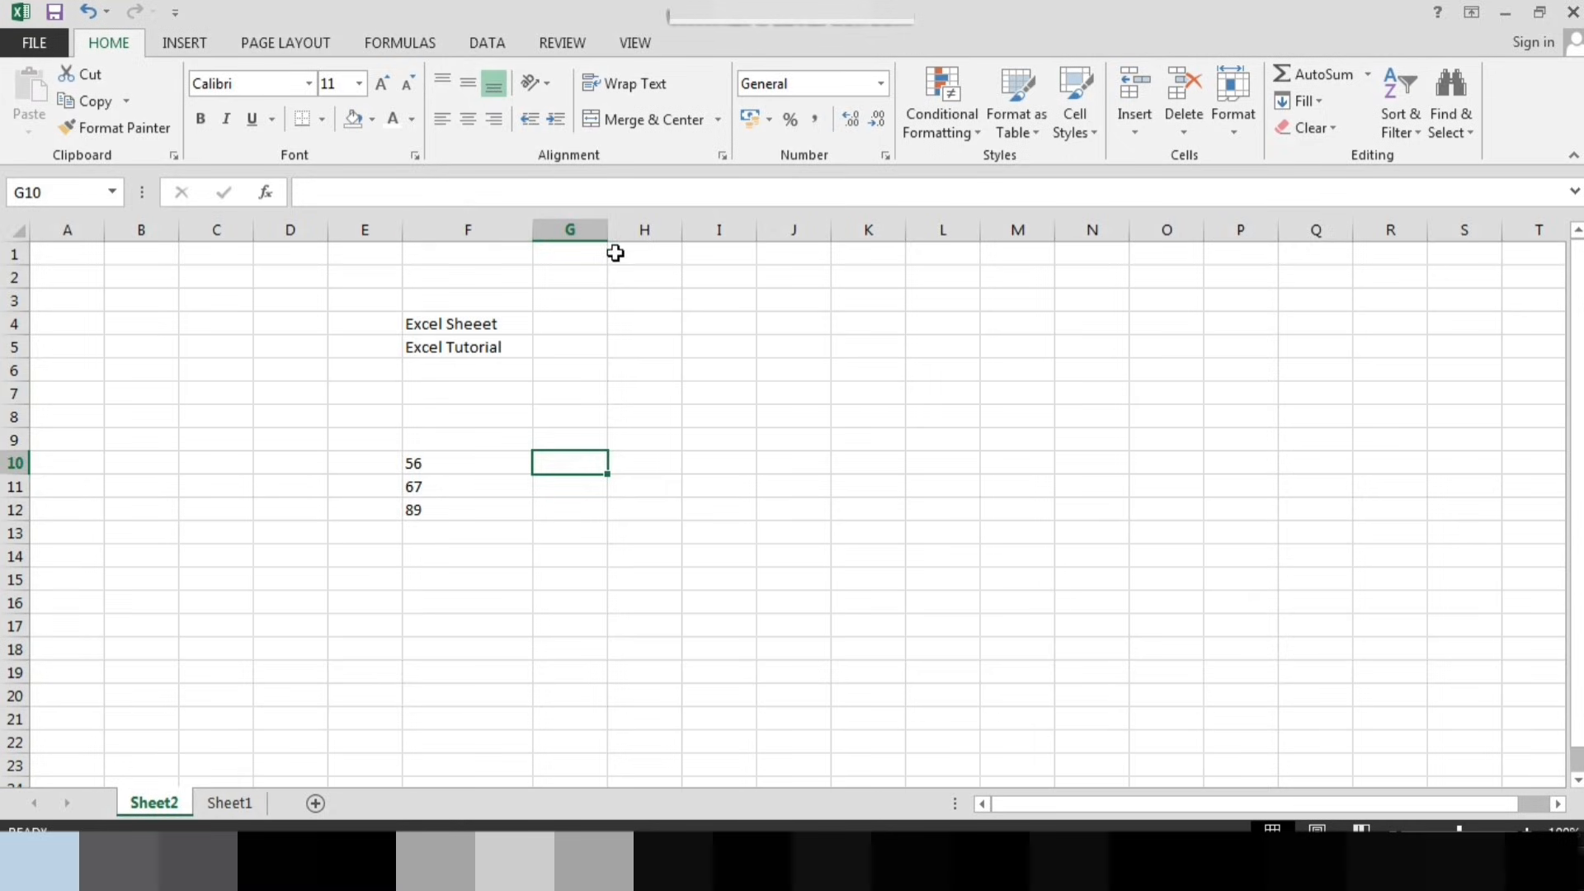
Narrow column F slightly and make row 5 a little taller
mouse_move(535, 236)
mouse_down()
mouse_move(577, 237)
mouse_move(532, 258)
mouse_move(504, 243)
mouse_move(526, 230)
mouse_up()
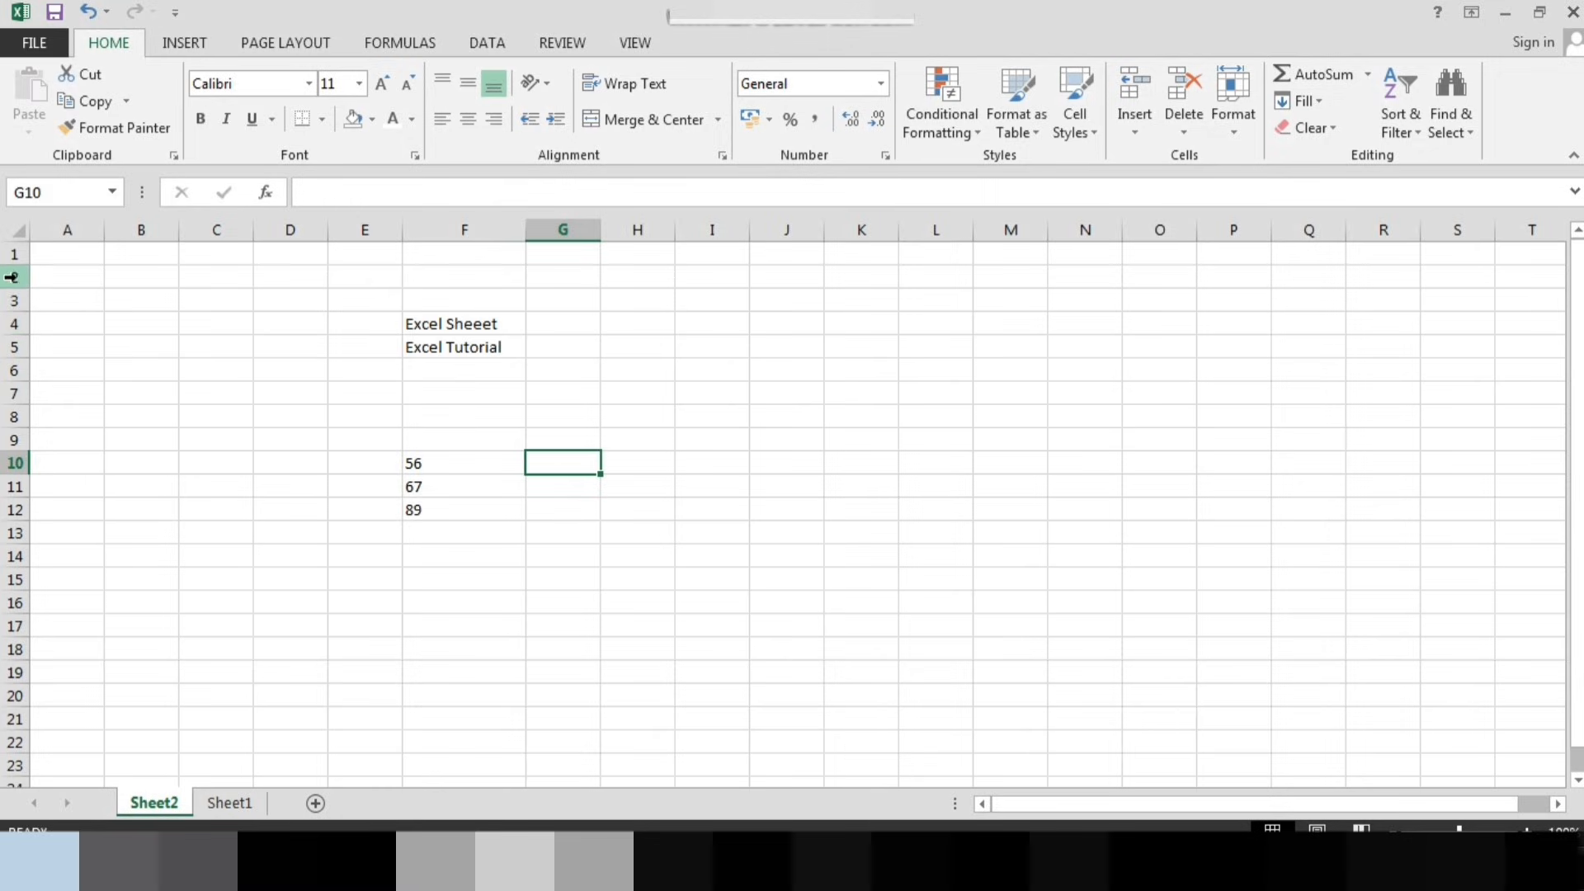
click(17, 234)
click(84, 337)
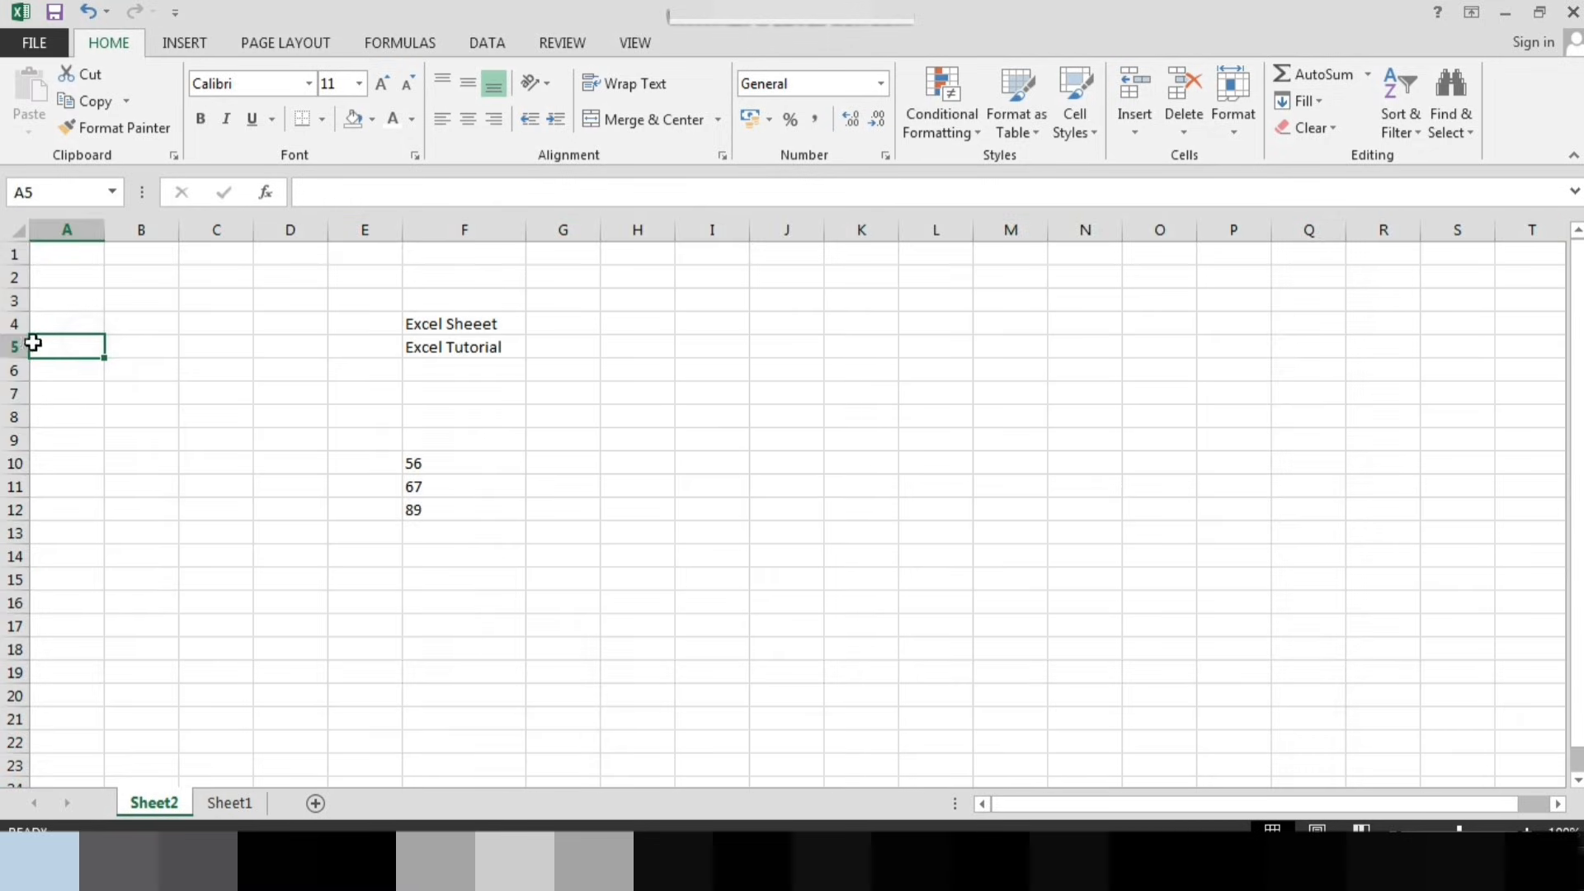
click(14, 346)
drag(8, 358, 9, 365)
click(192, 541)
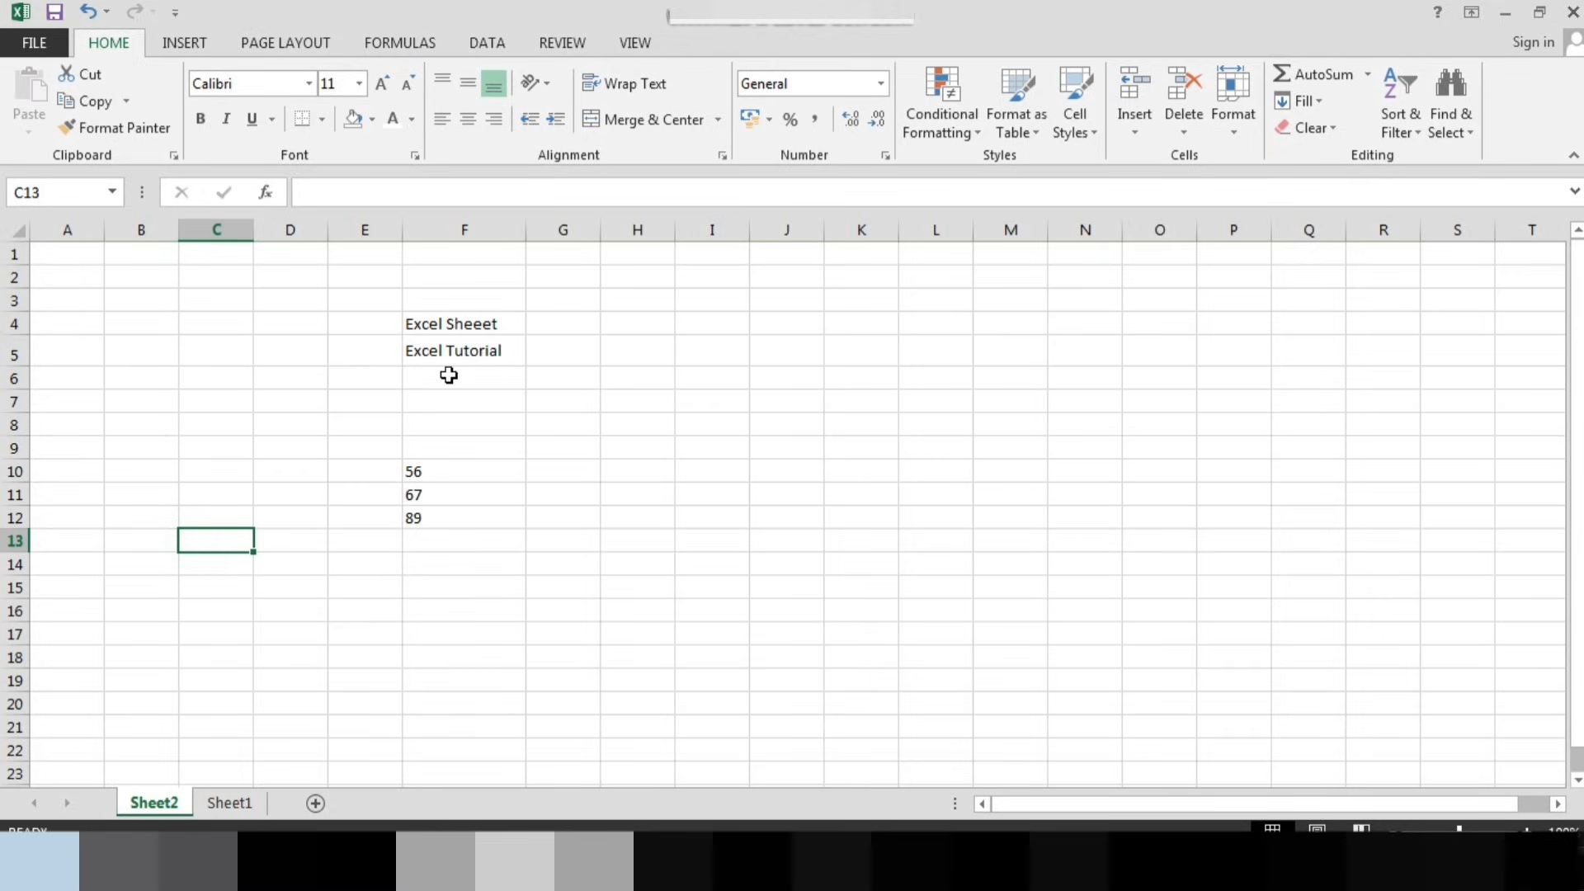
Select the whole sheet, then increase the height of all rows and the width of all columns uniformly
click(16, 228)
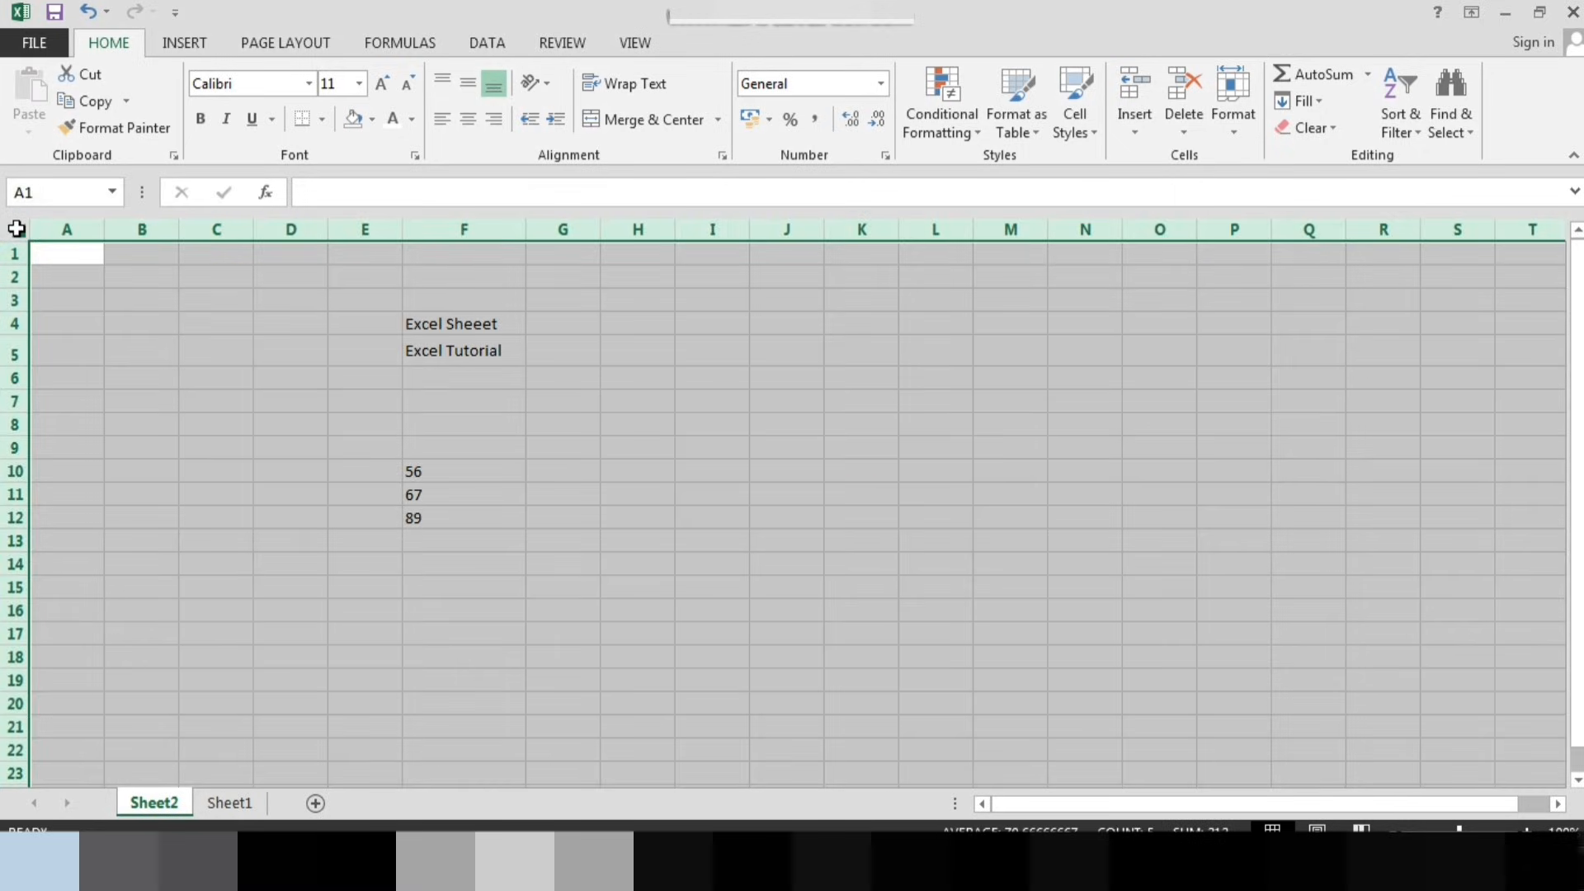
drag(16, 264, 16, 272)
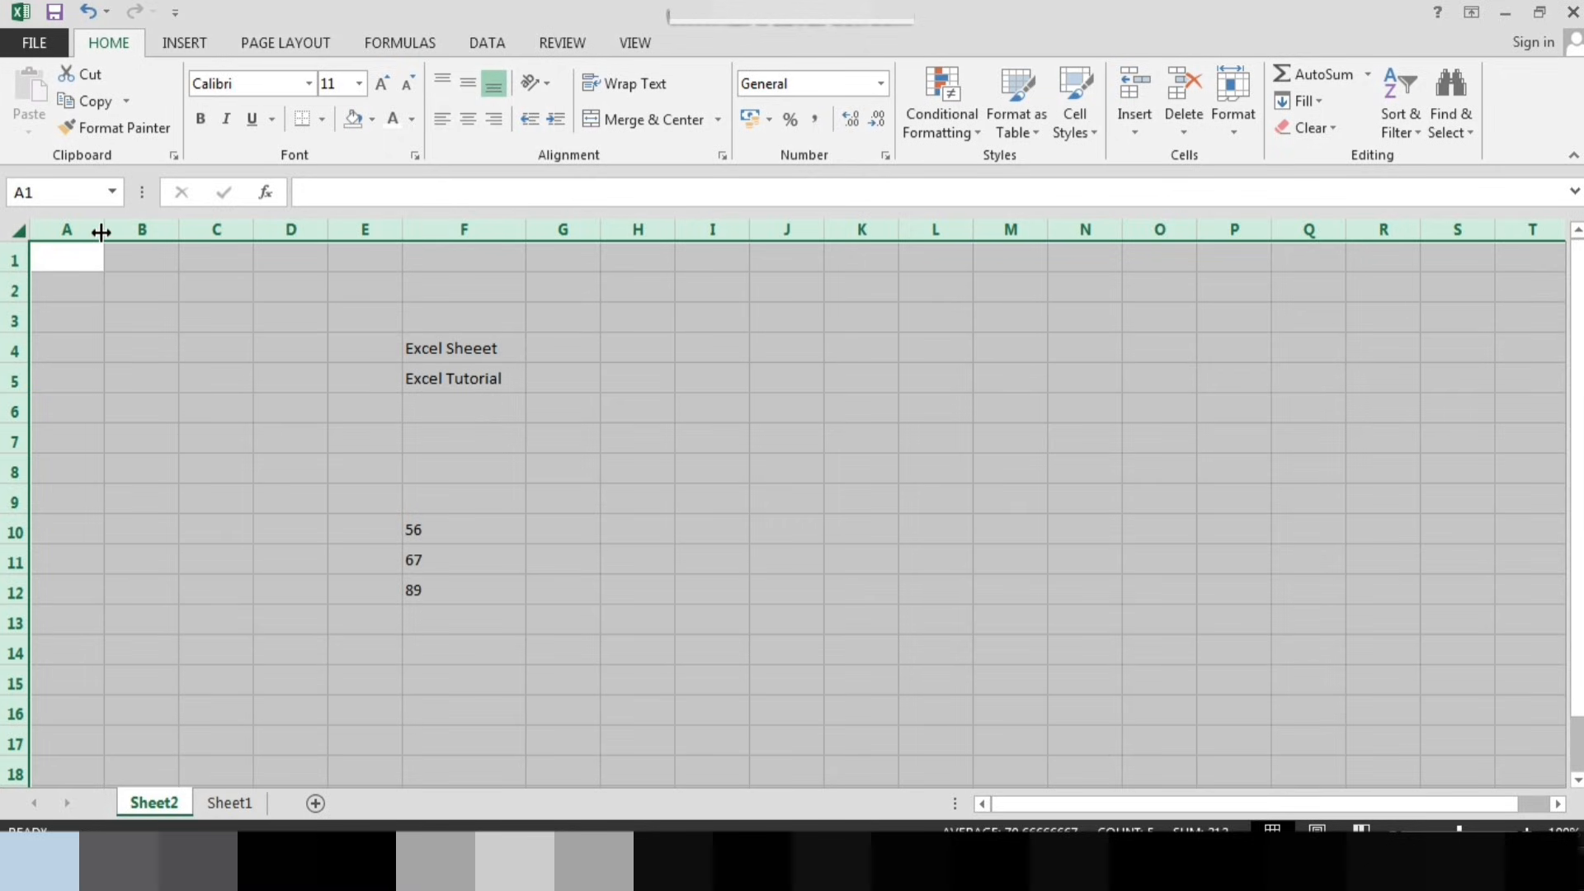
drag(101, 232, 132, 230)
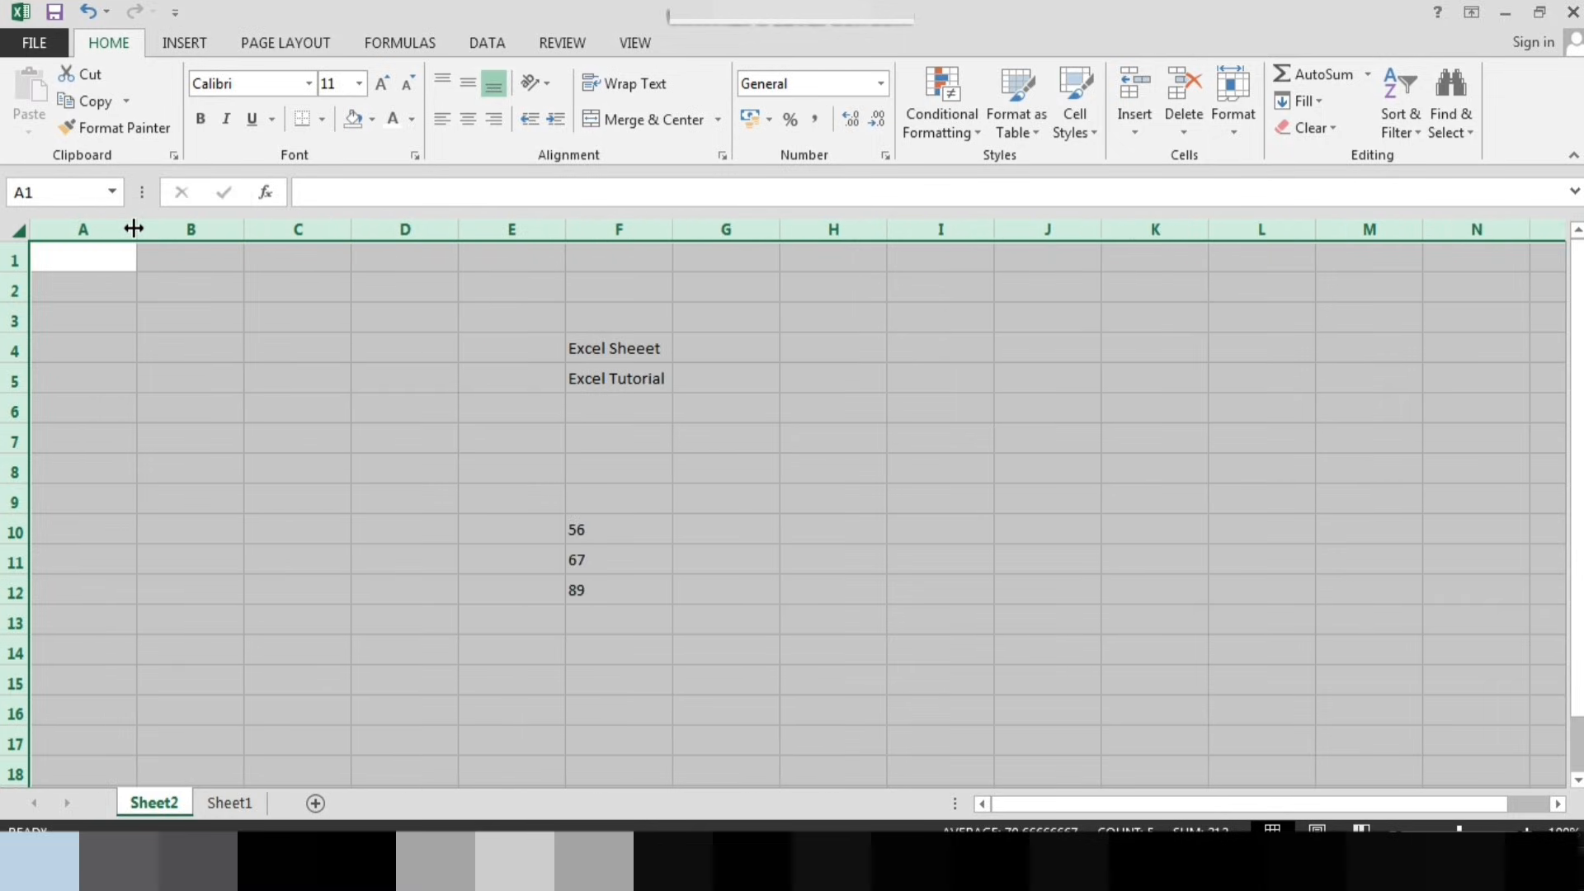
click(330, 432)
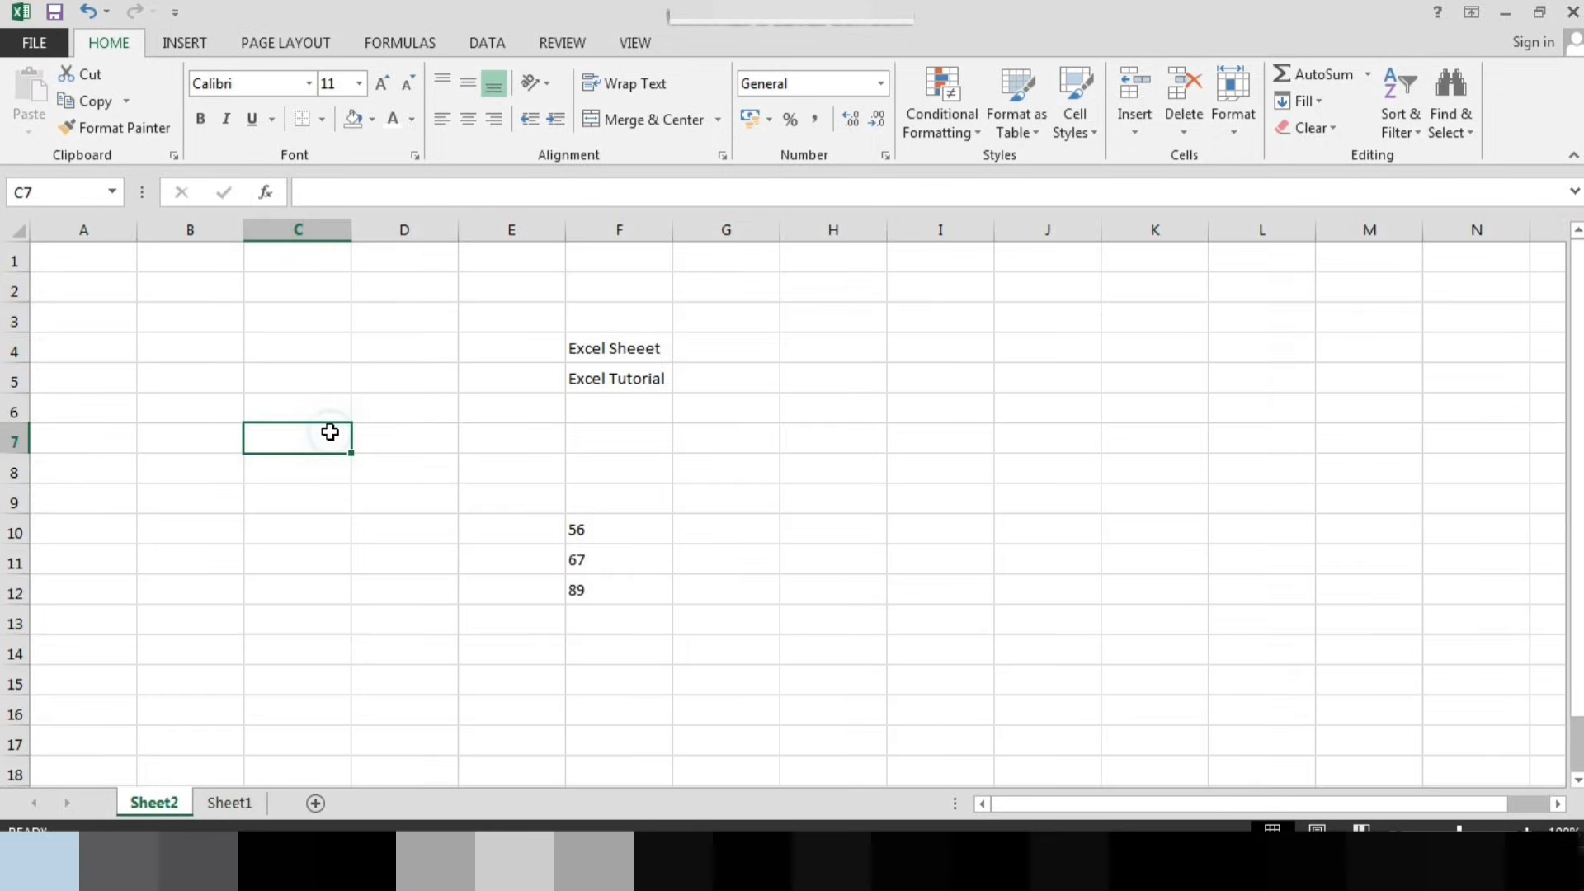
Select the whole sheet again and reduce the height of all rows slightly
click(19, 230)
drag(16, 268, 24, 272)
click(386, 394)
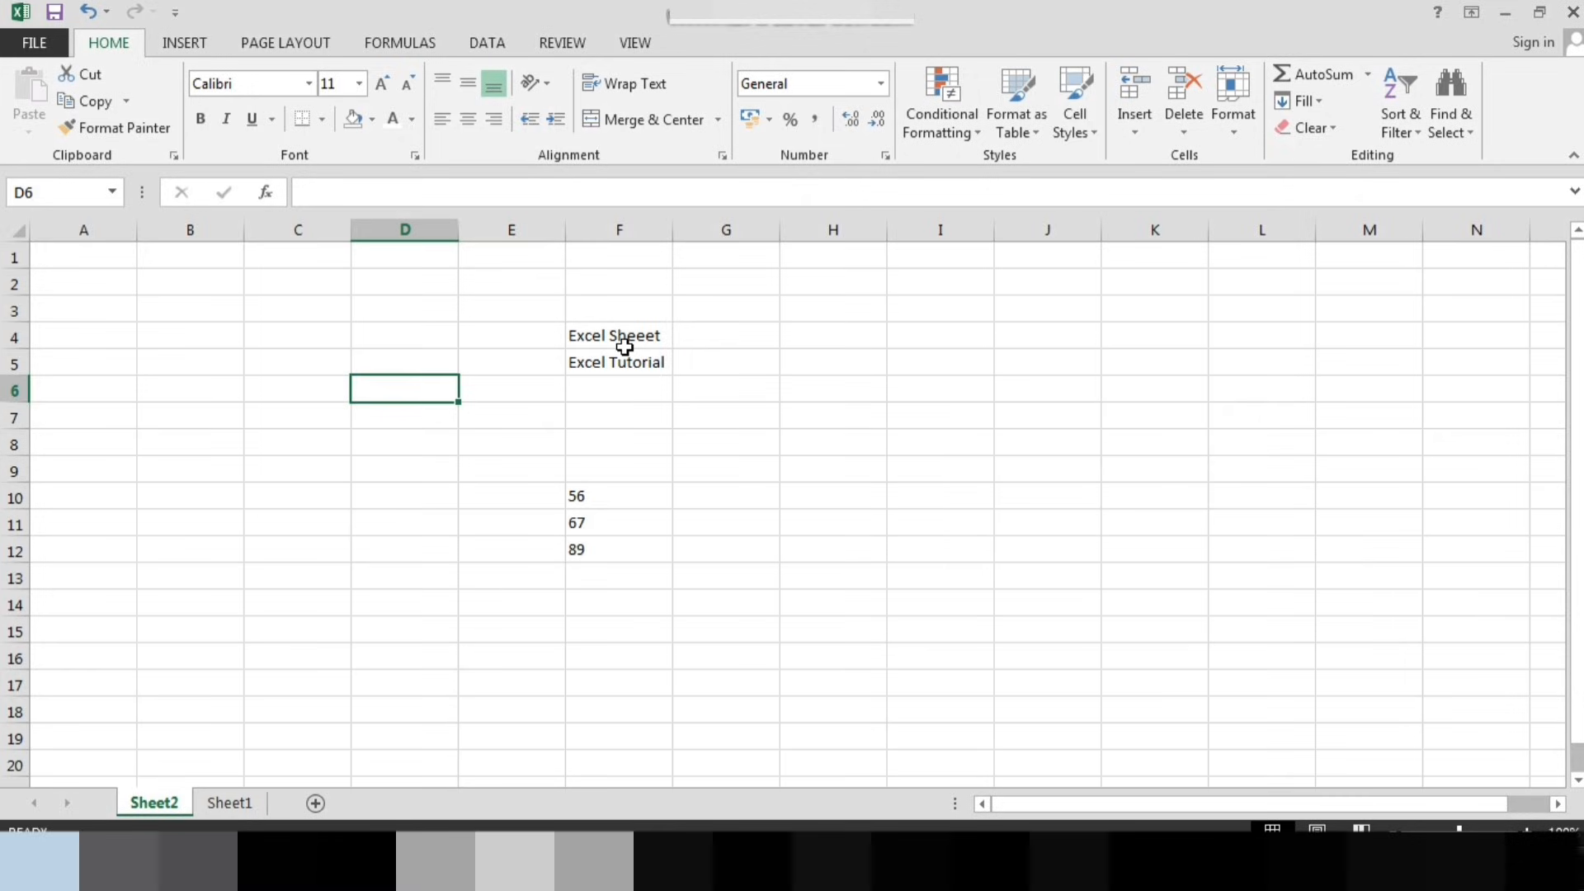
click(541, 413)
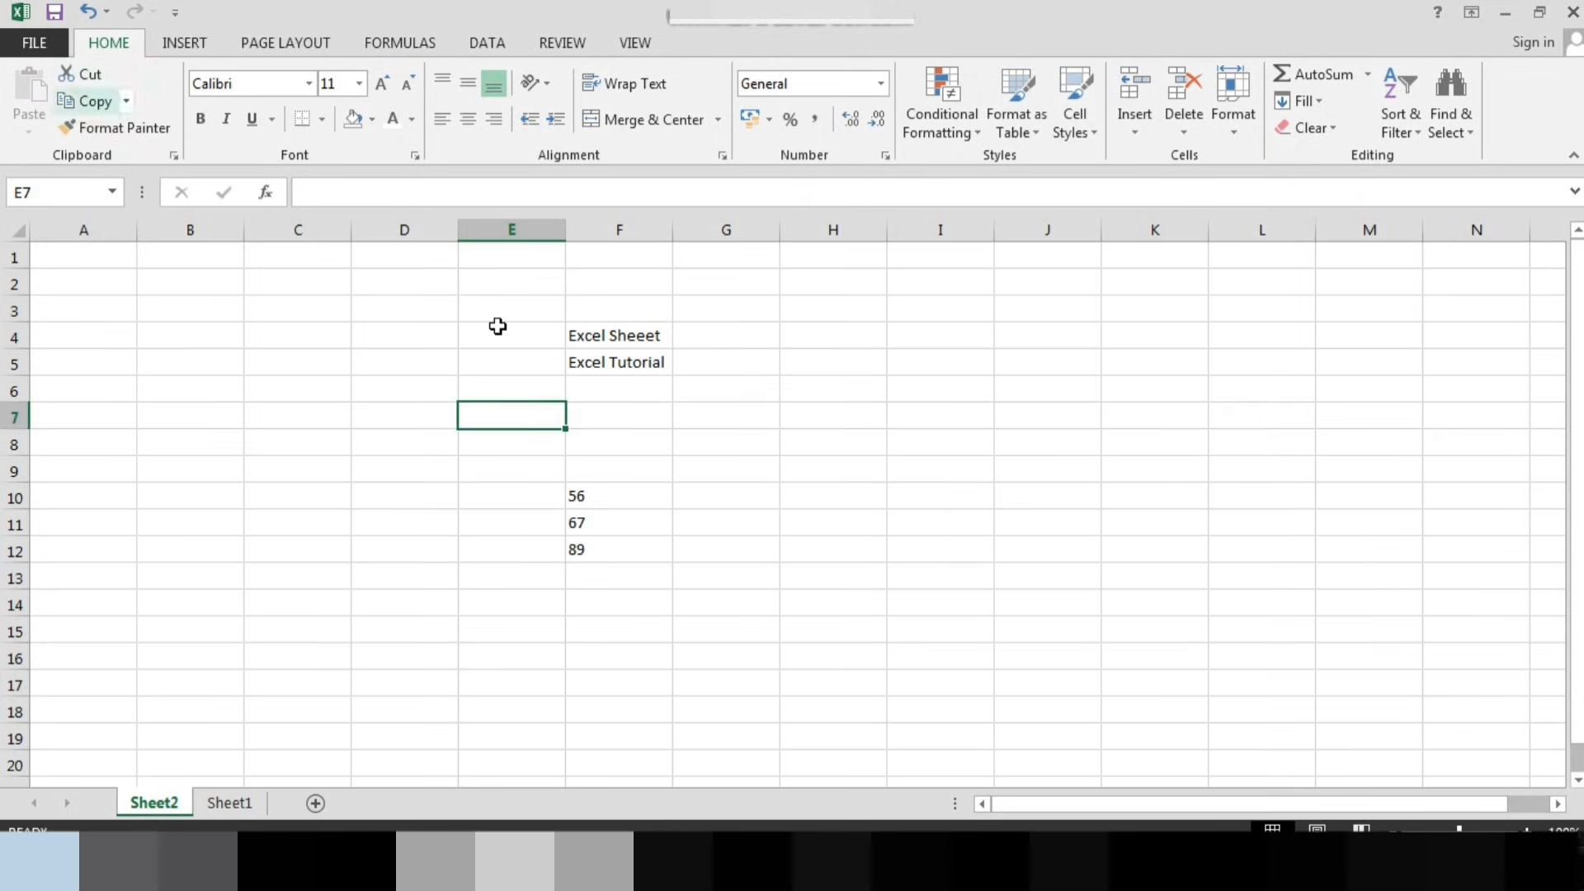
Cut the "Excel Sheeet" text from cell F4 and paste it into cell H4
click(583, 338)
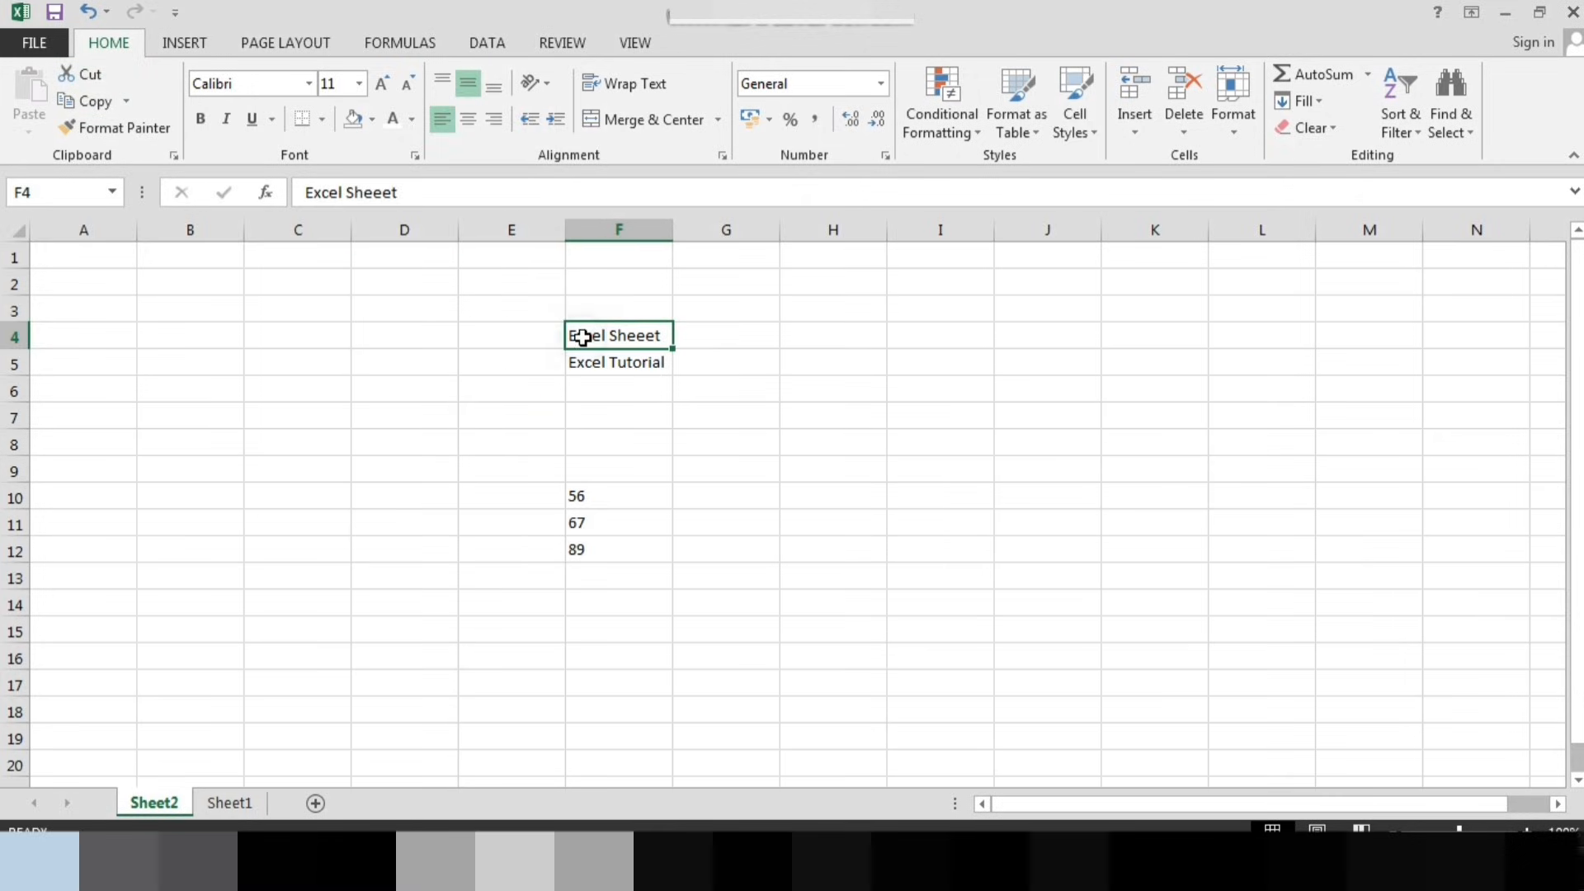
click(75, 76)
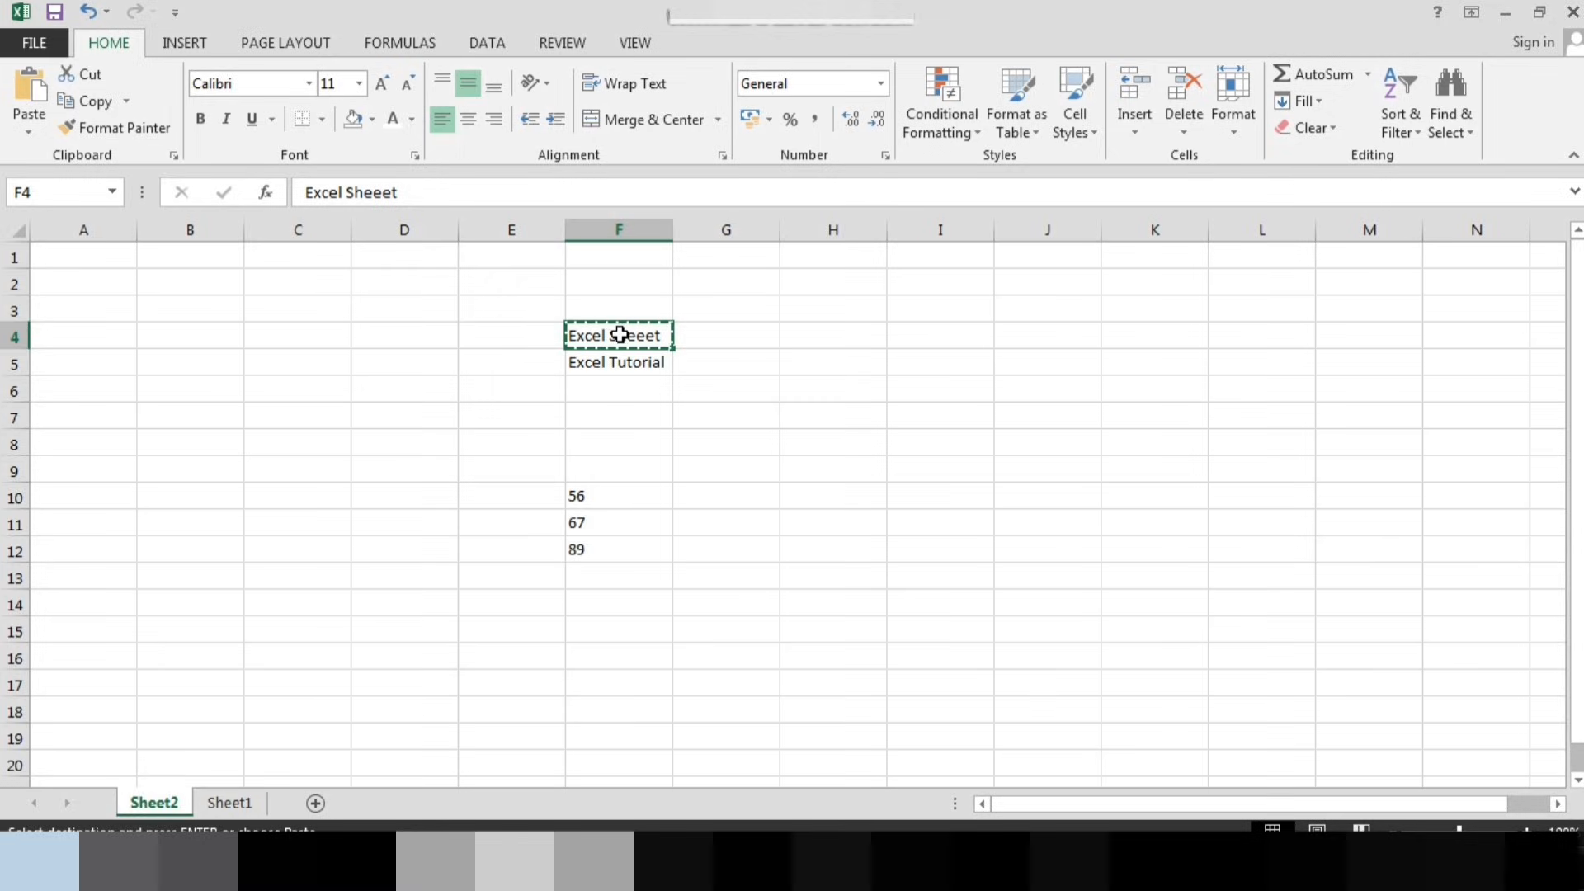
click(852, 335)
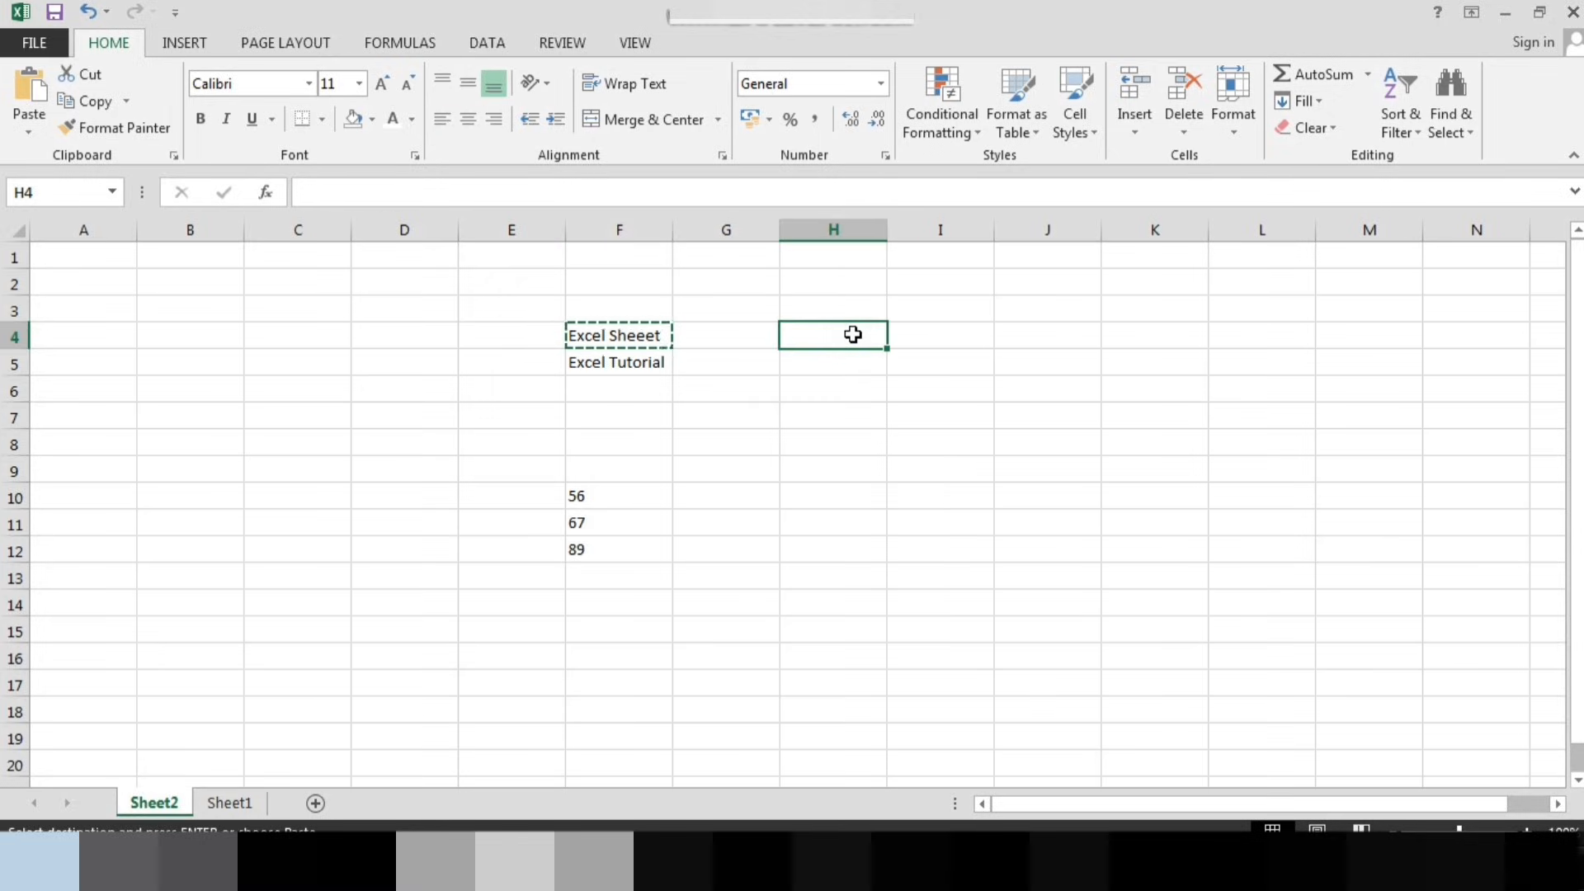
key(ctrl+v)
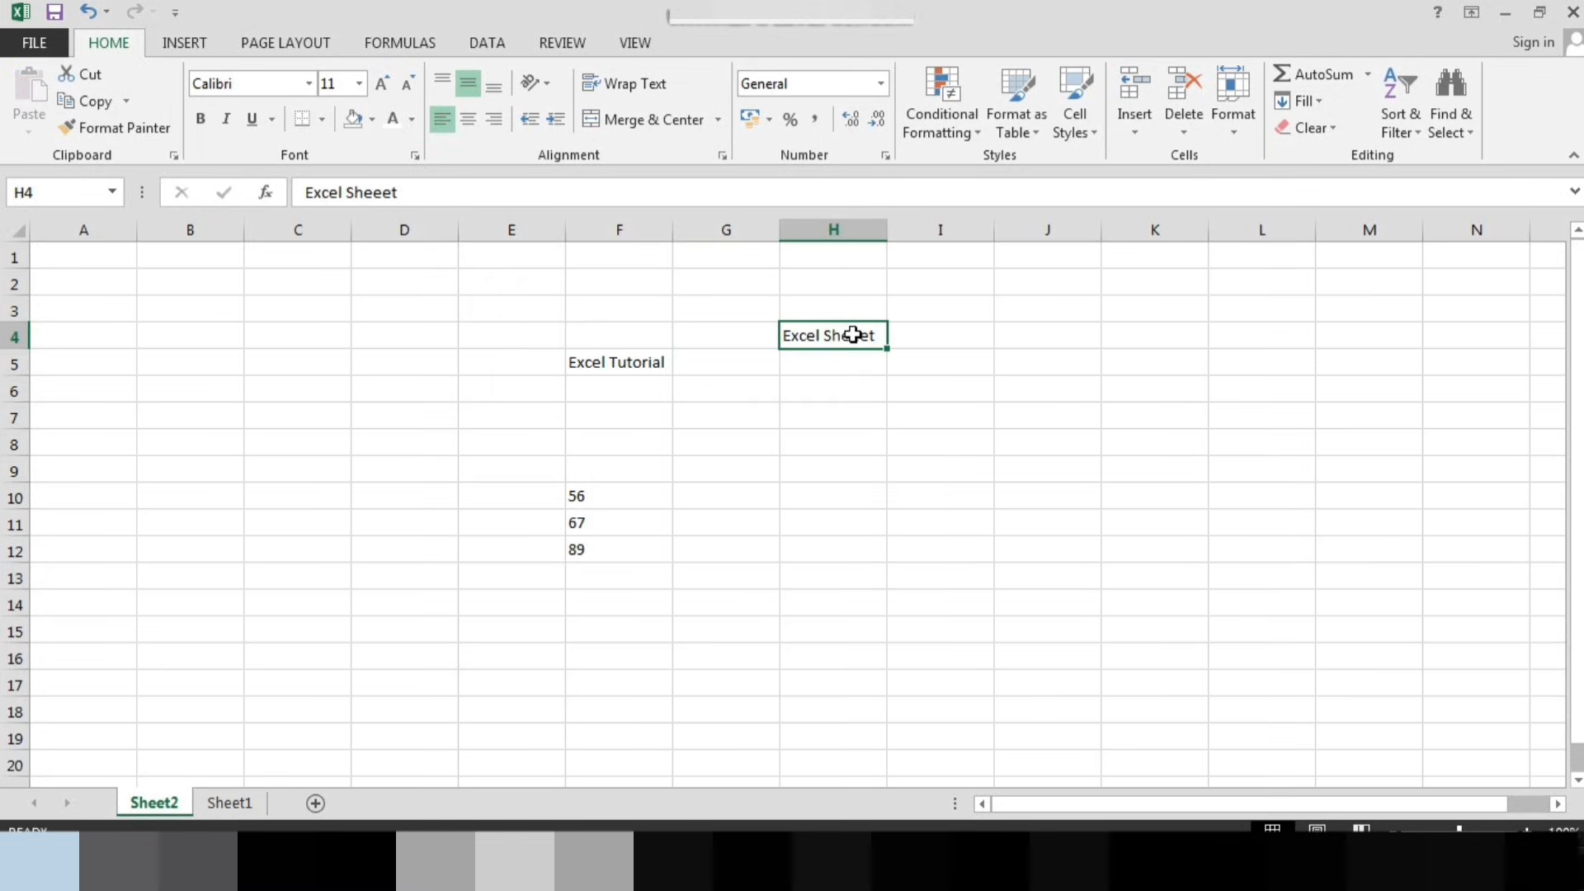
click(649, 339)
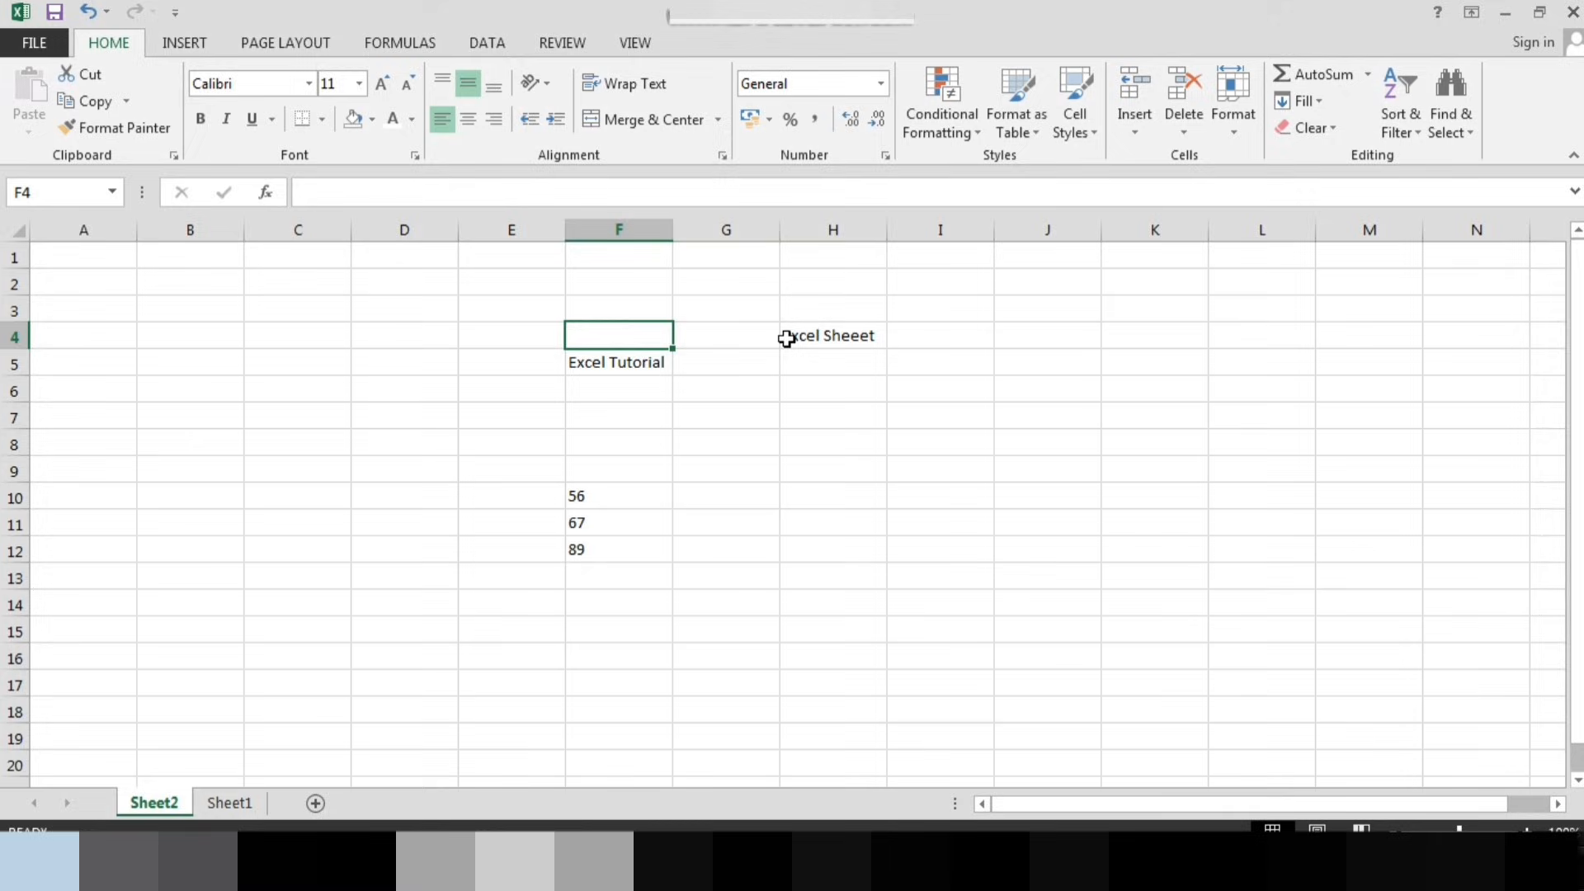
Copy the "Excel Sheeet" text from cell H4 and paste it into cell F4
click(843, 345)
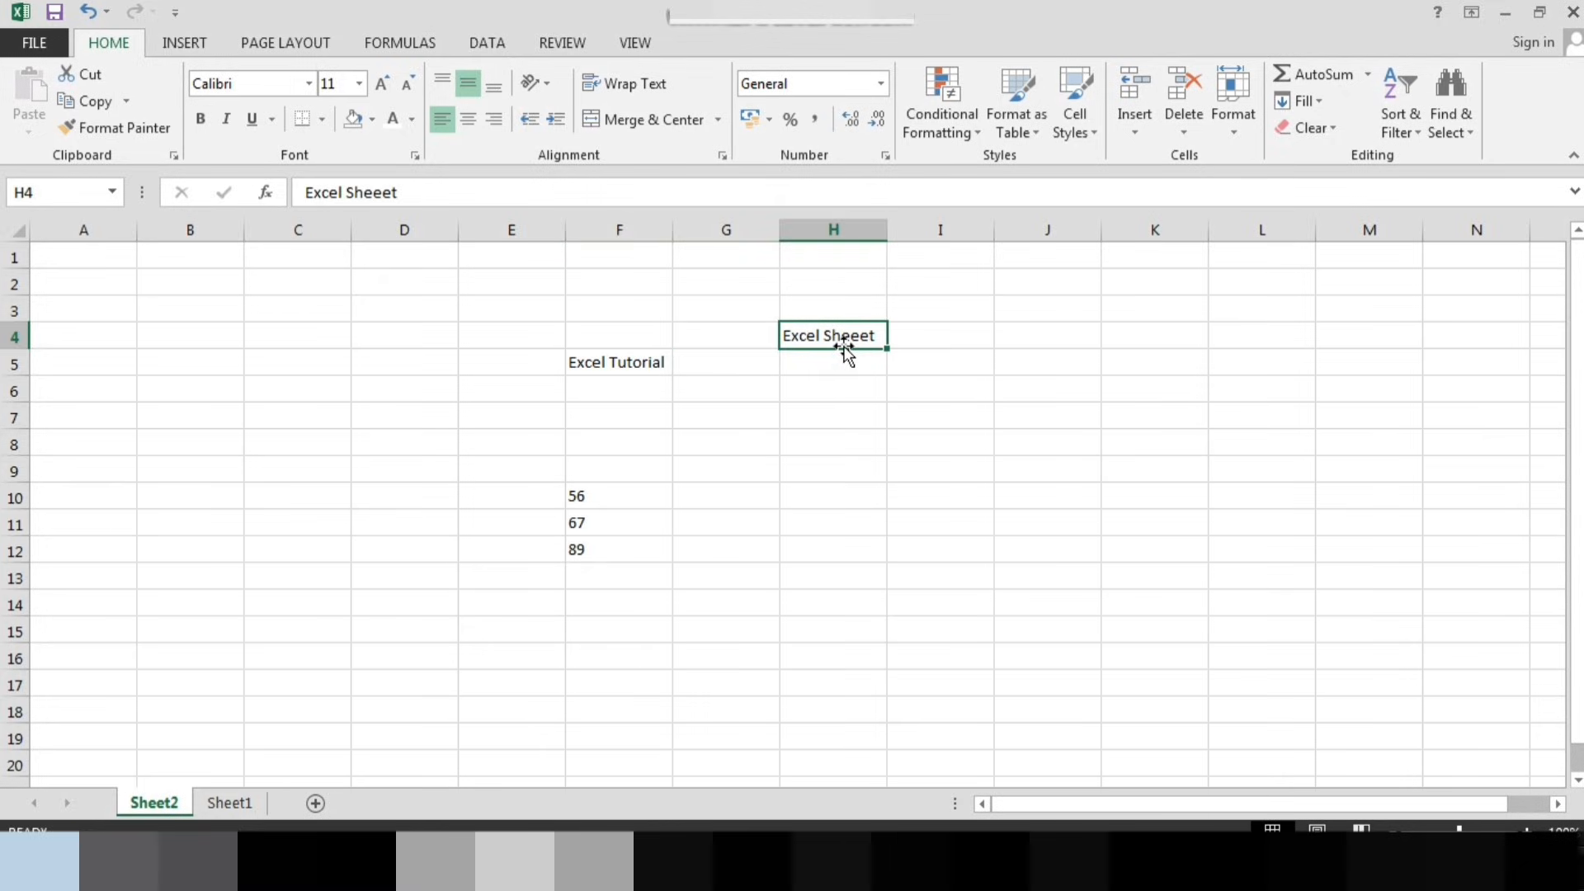
click(127, 102)
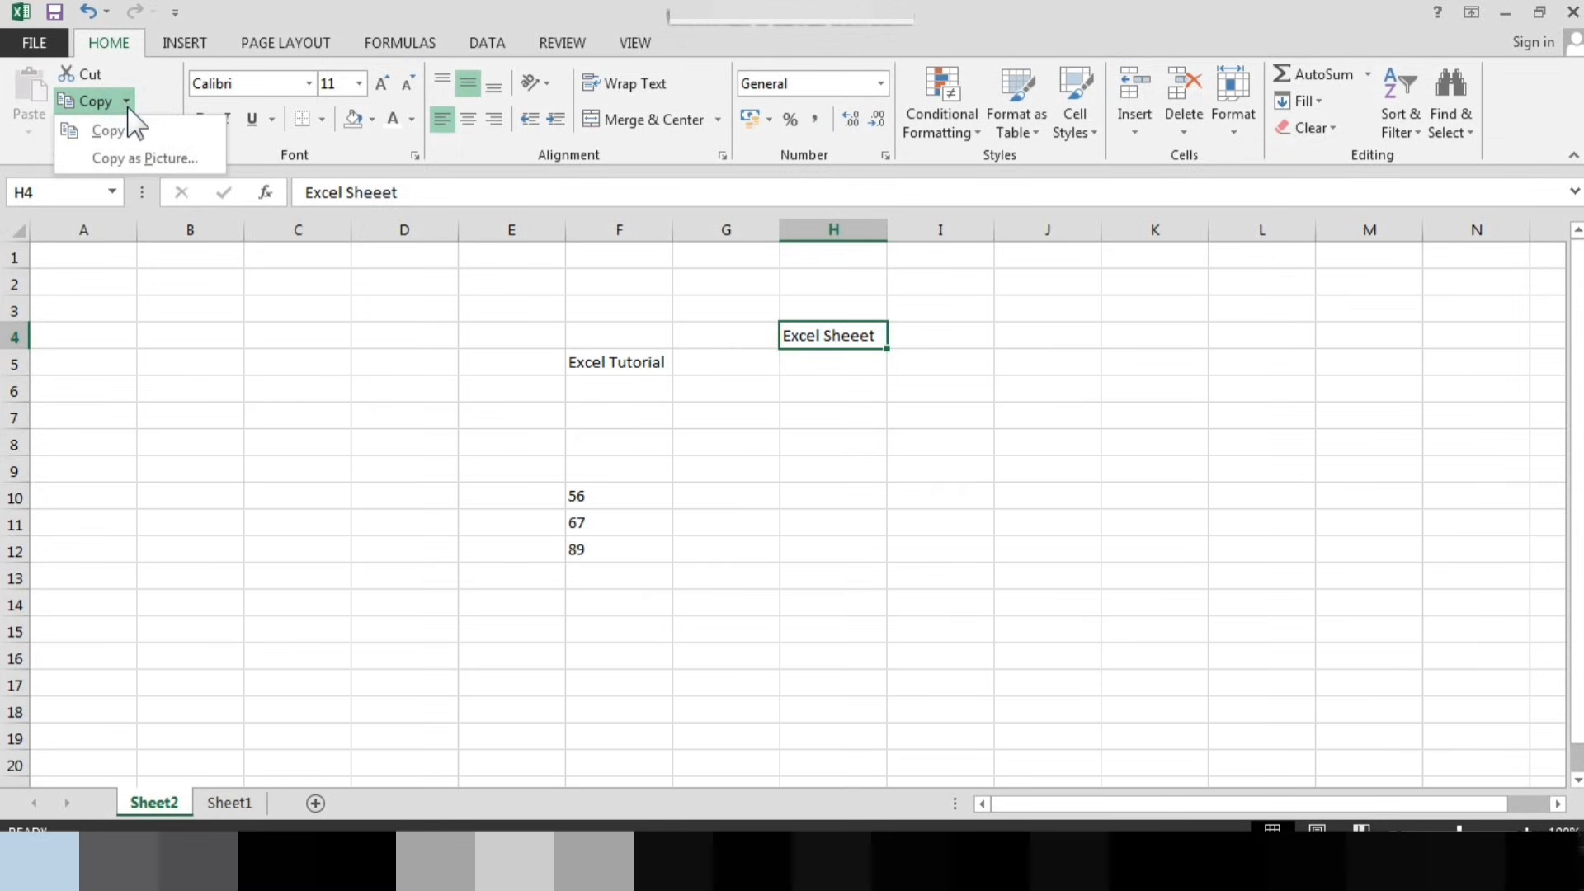
click(368, 529)
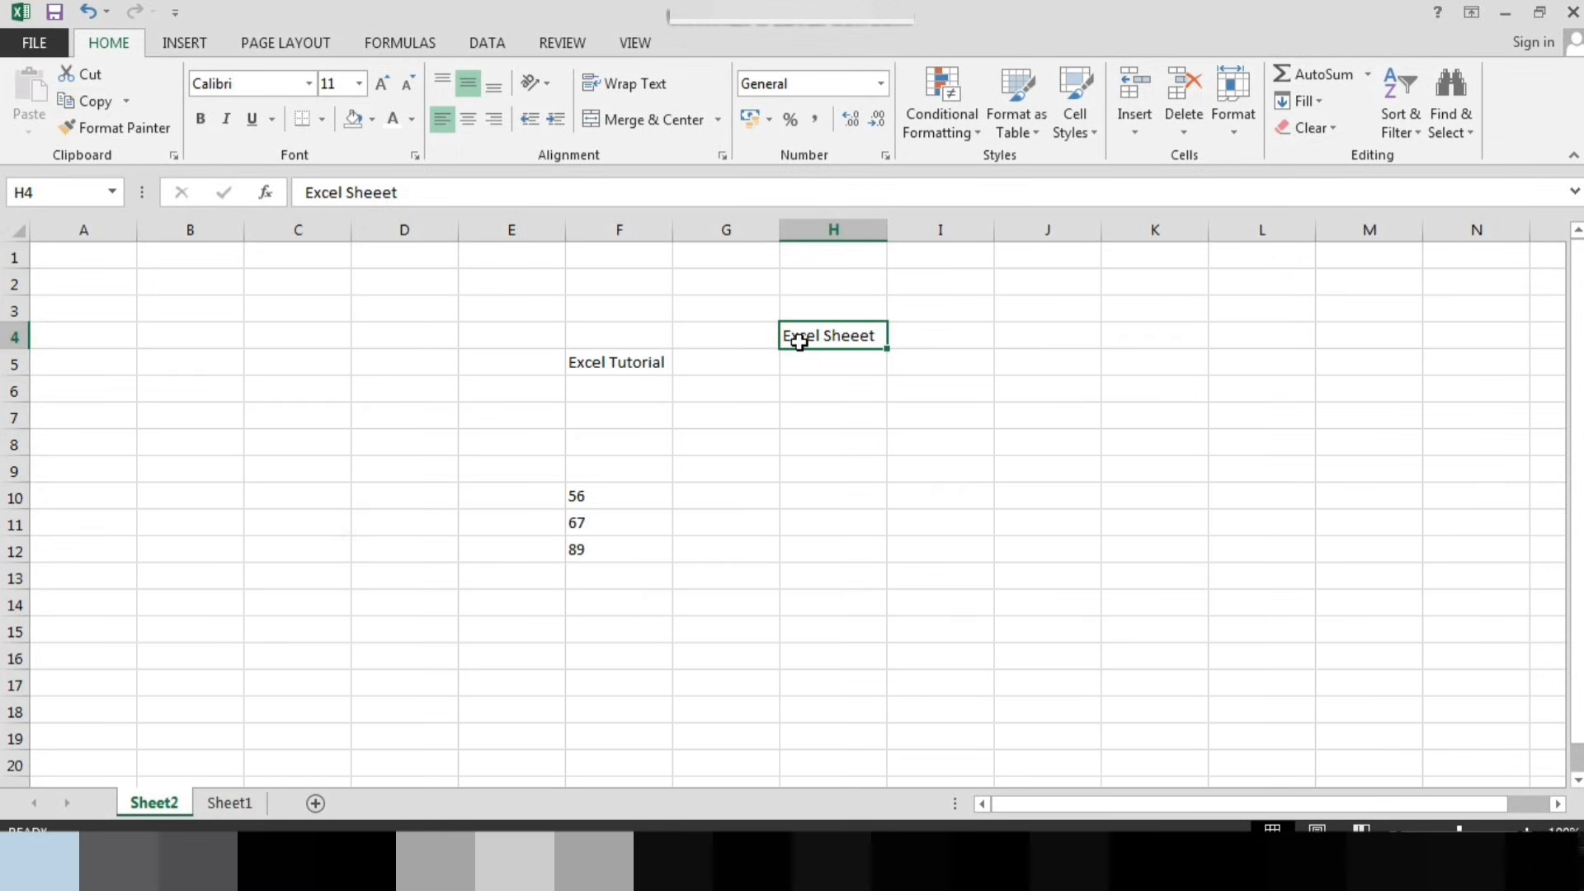
key(ctrl+c)
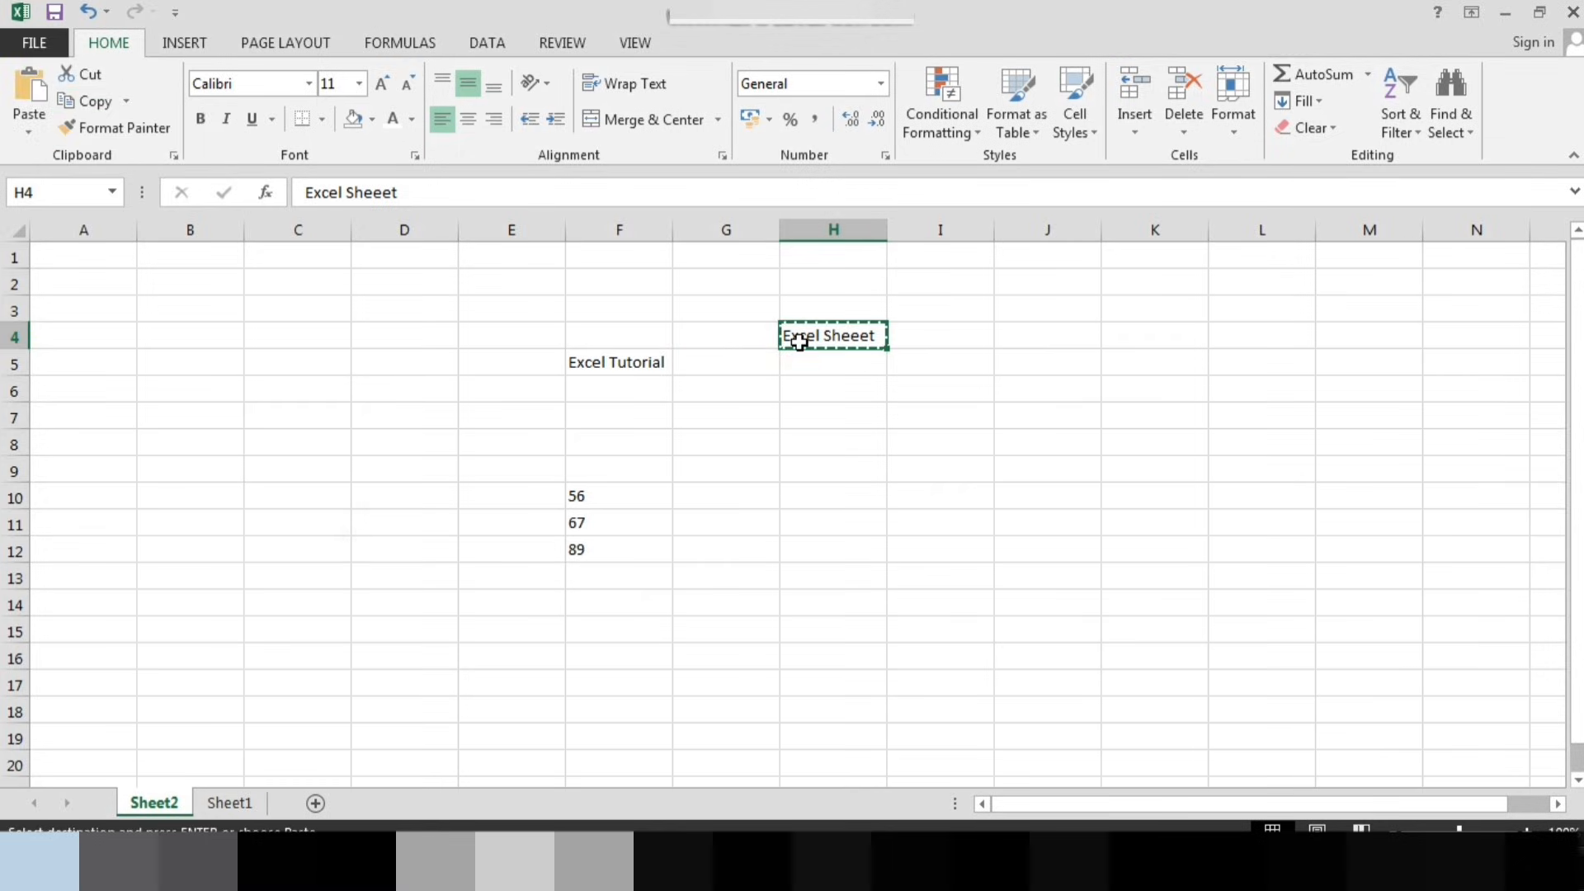
click(656, 325)
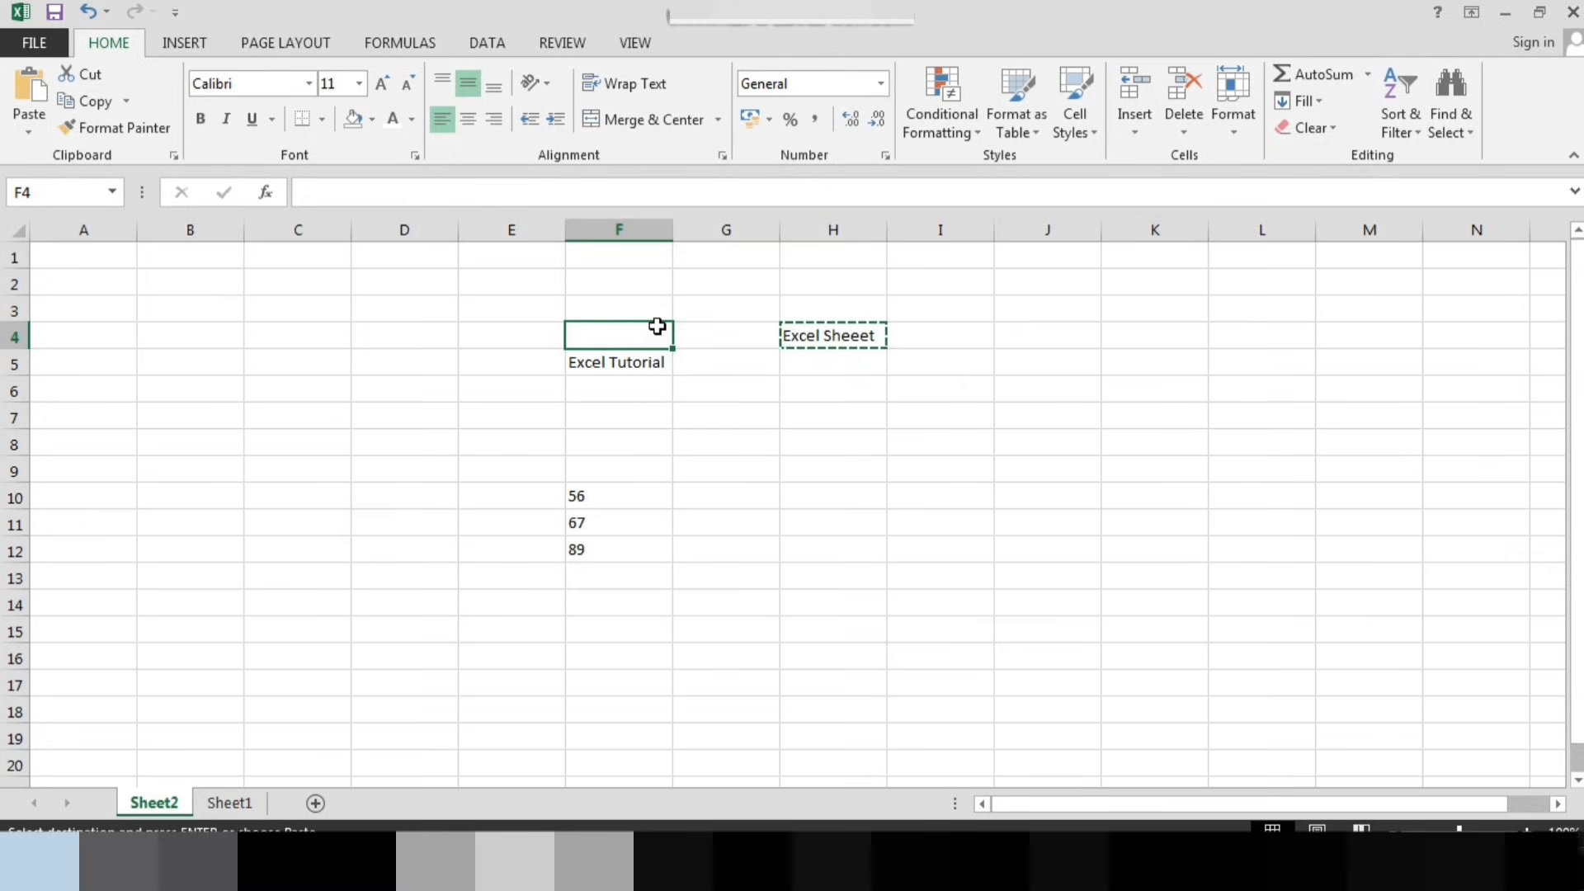
key(ctrl+v)
click(894, 470)
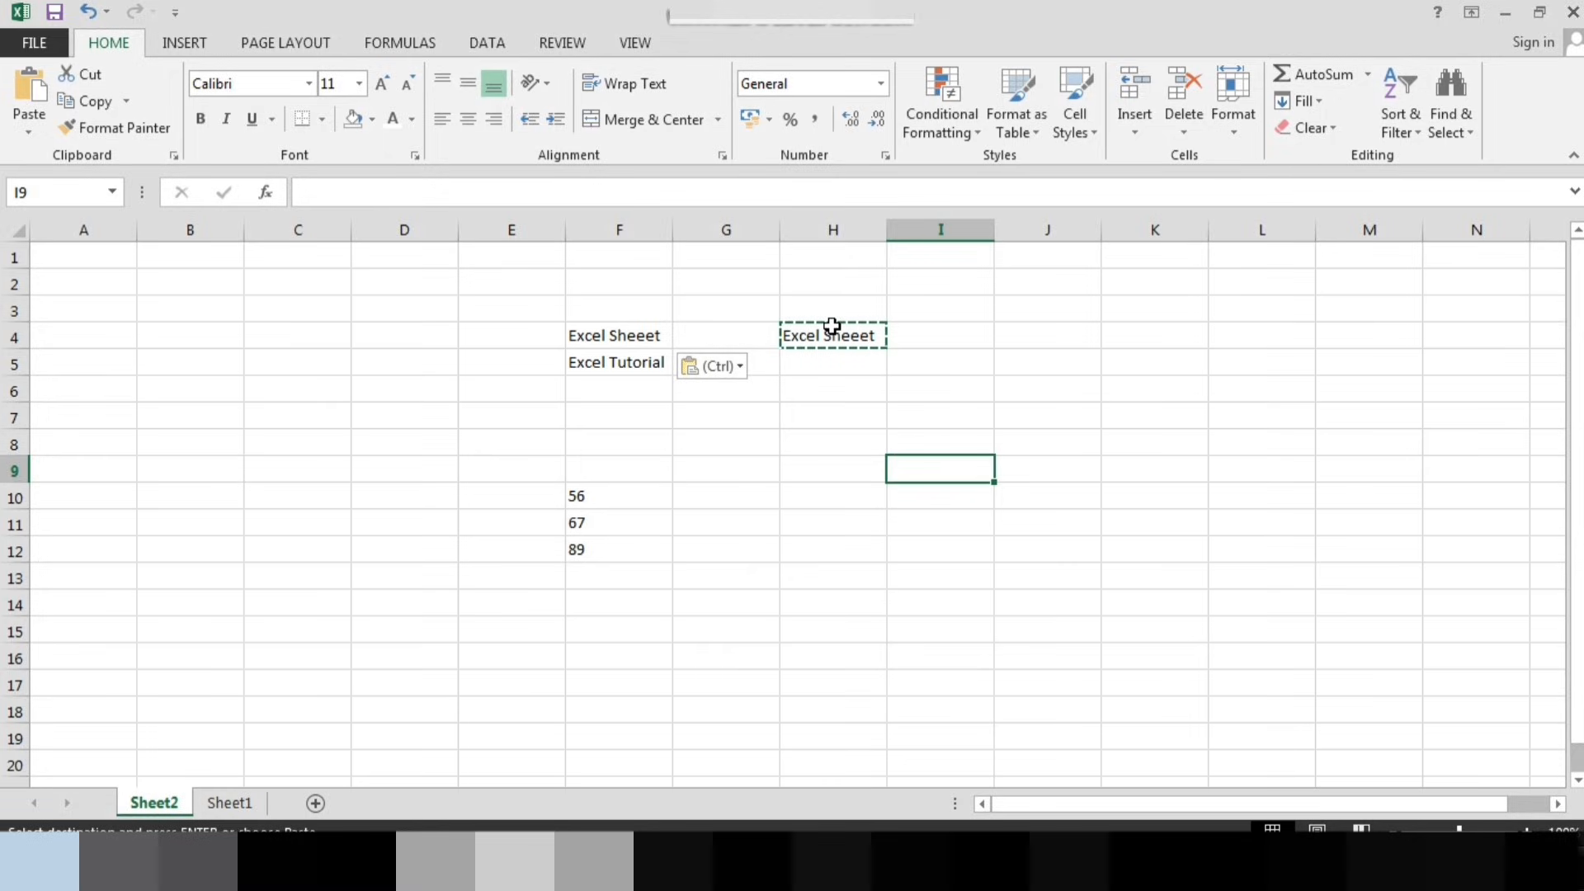
click(806, 407)
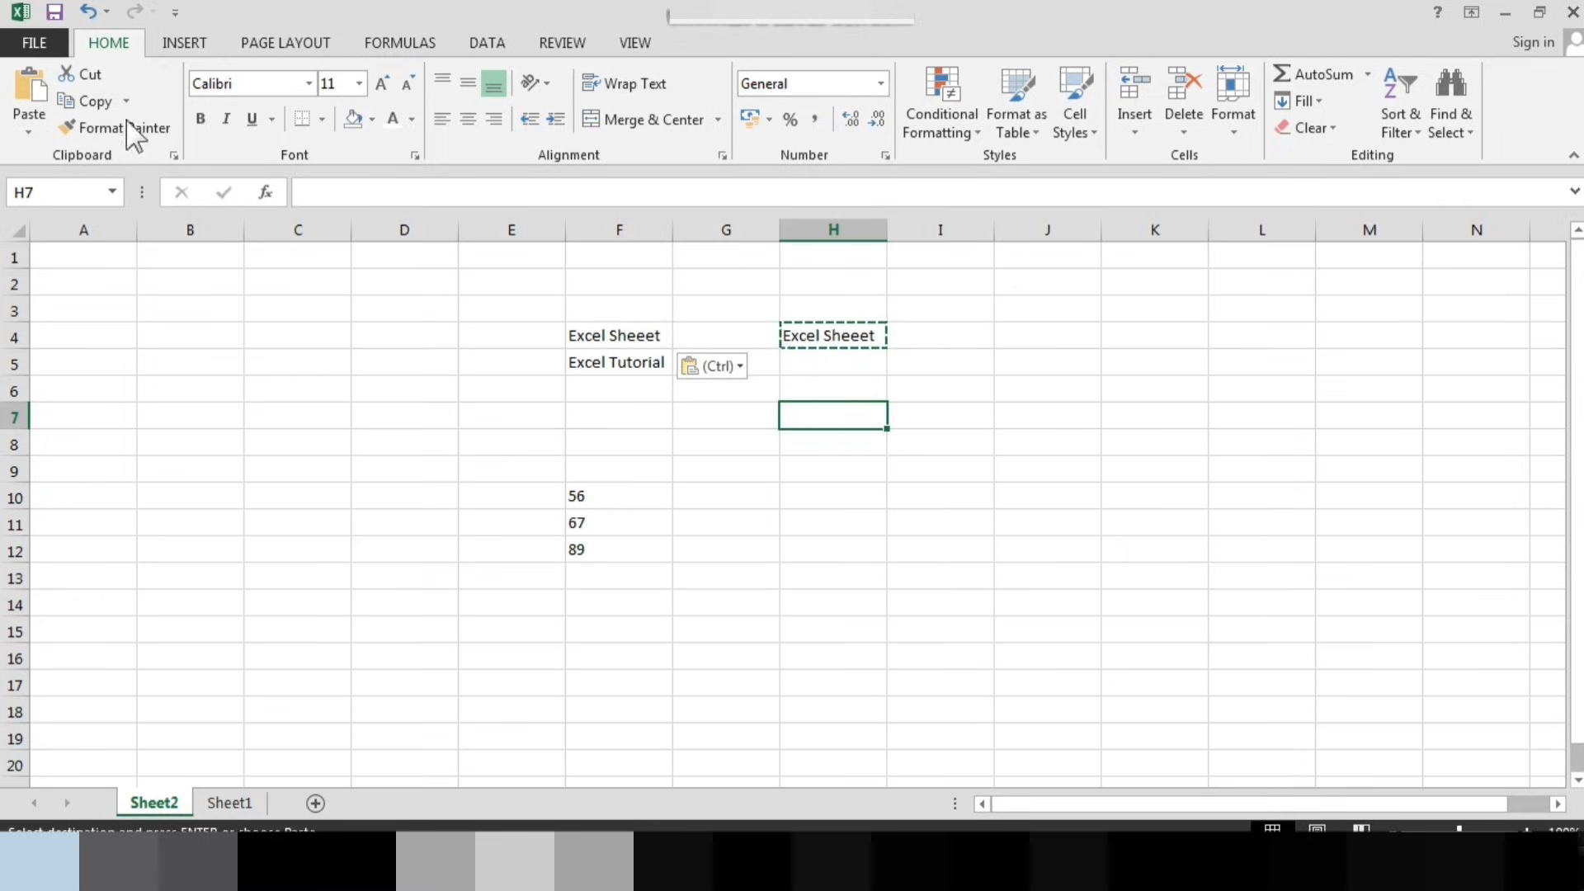
double_click(406, 391)
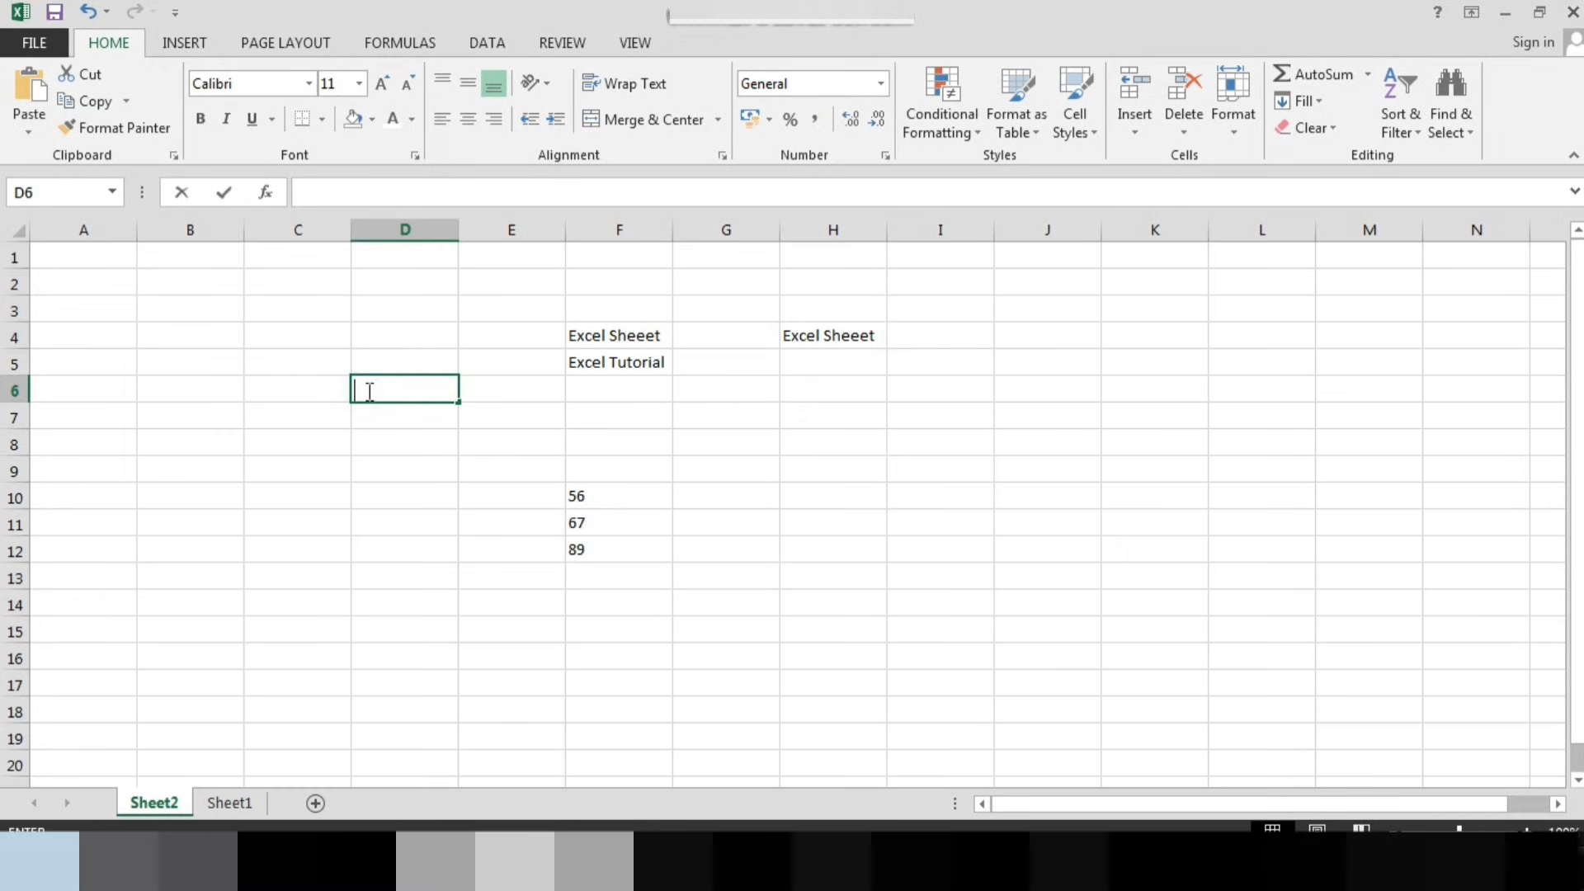
click(407, 362)
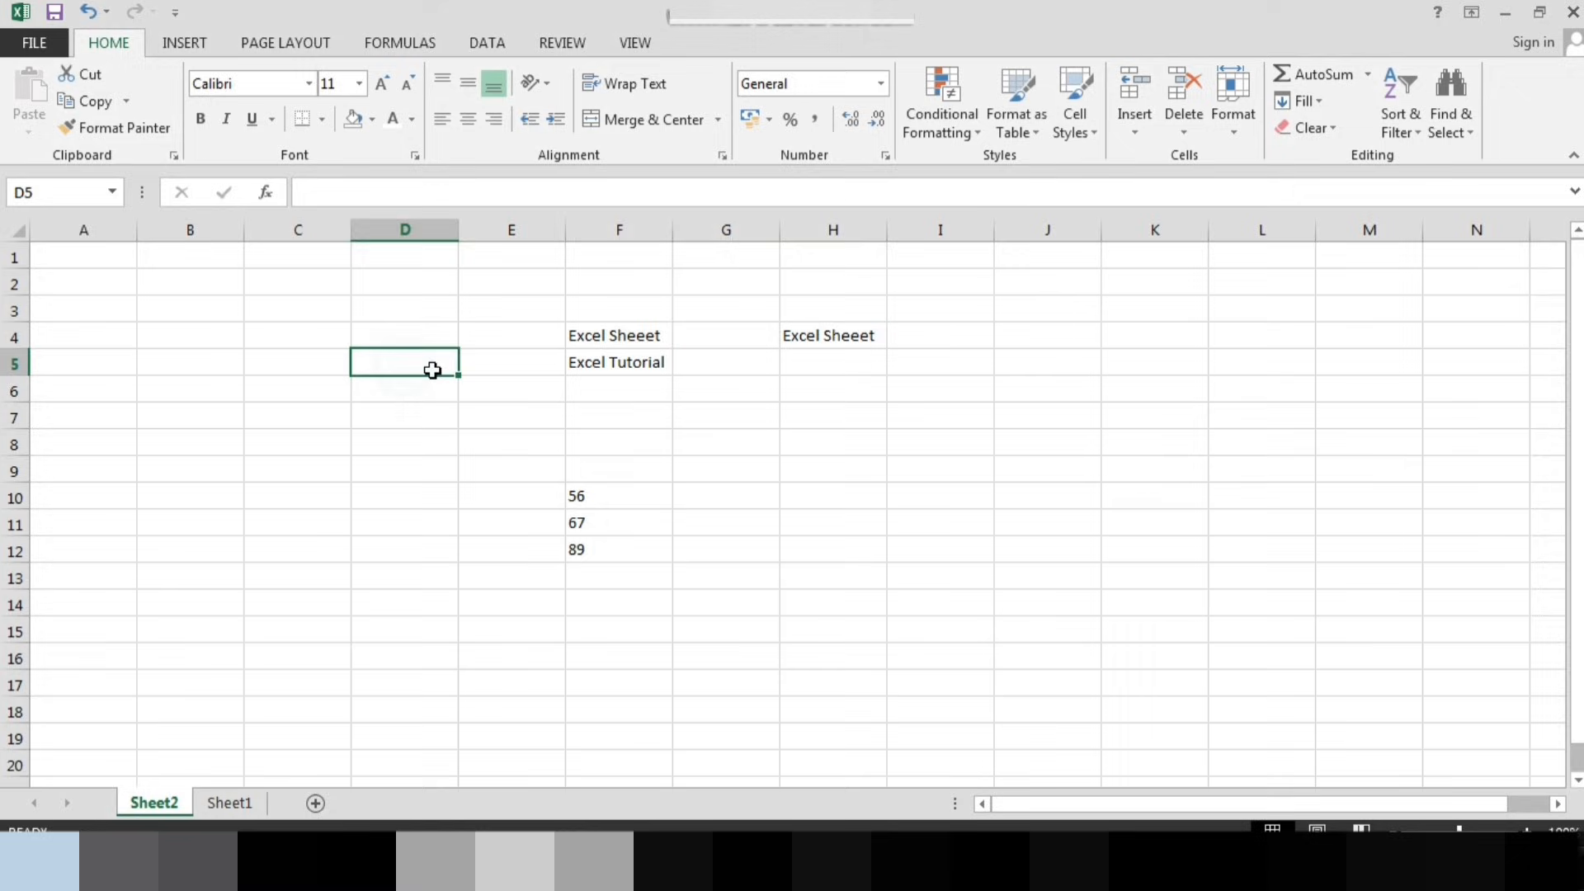
Set the font of the "Excel Tutorial" text in cell F5 to Arial Black and widen column F to fit it
click(644, 363)
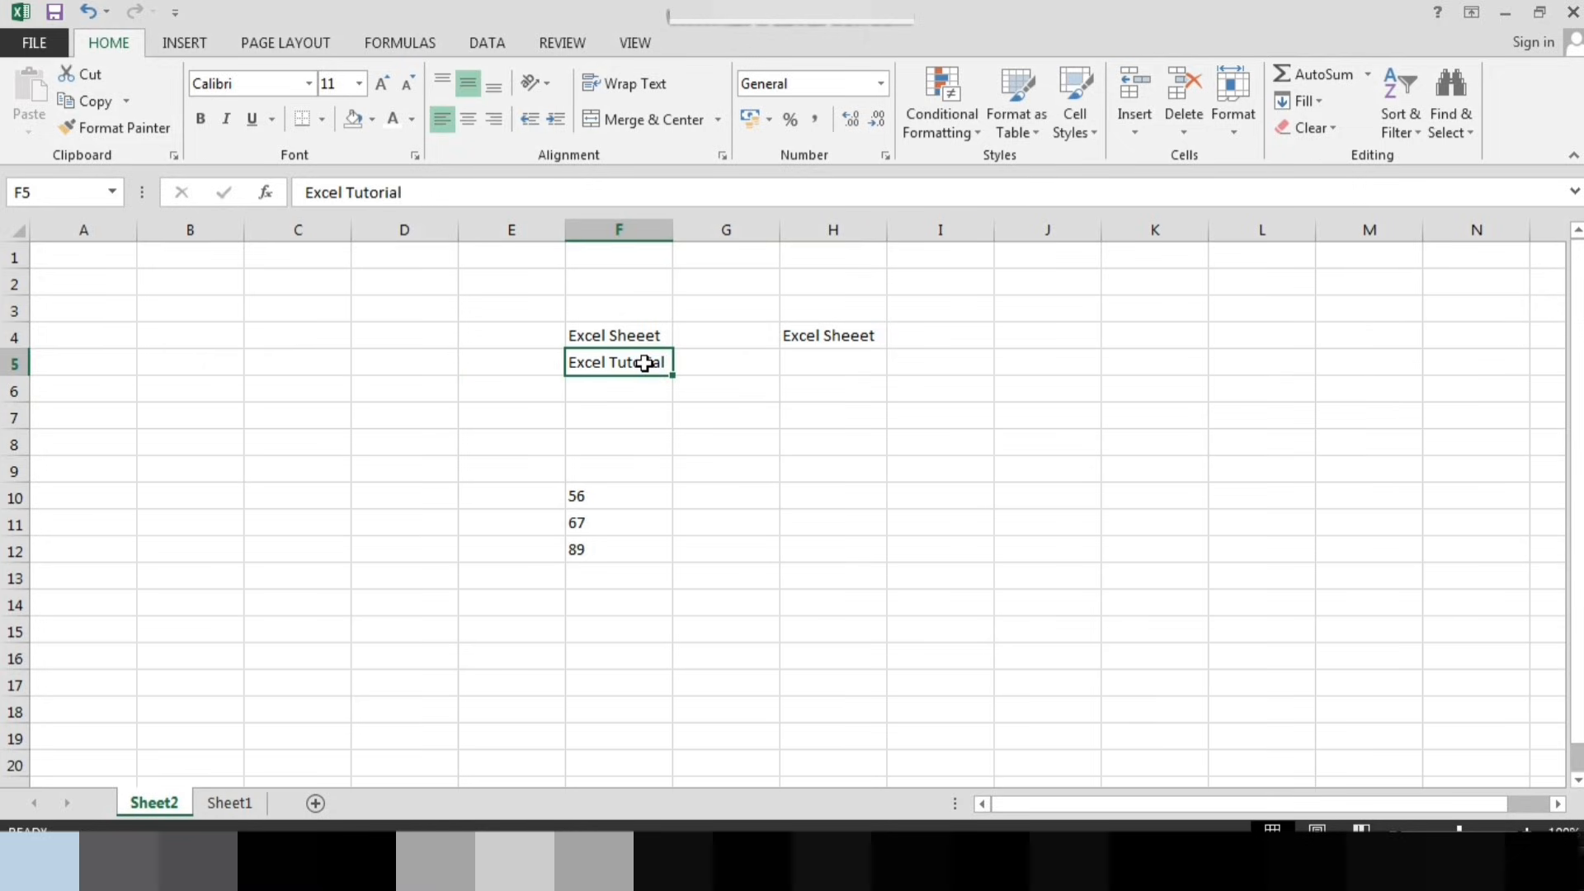
click(308, 83)
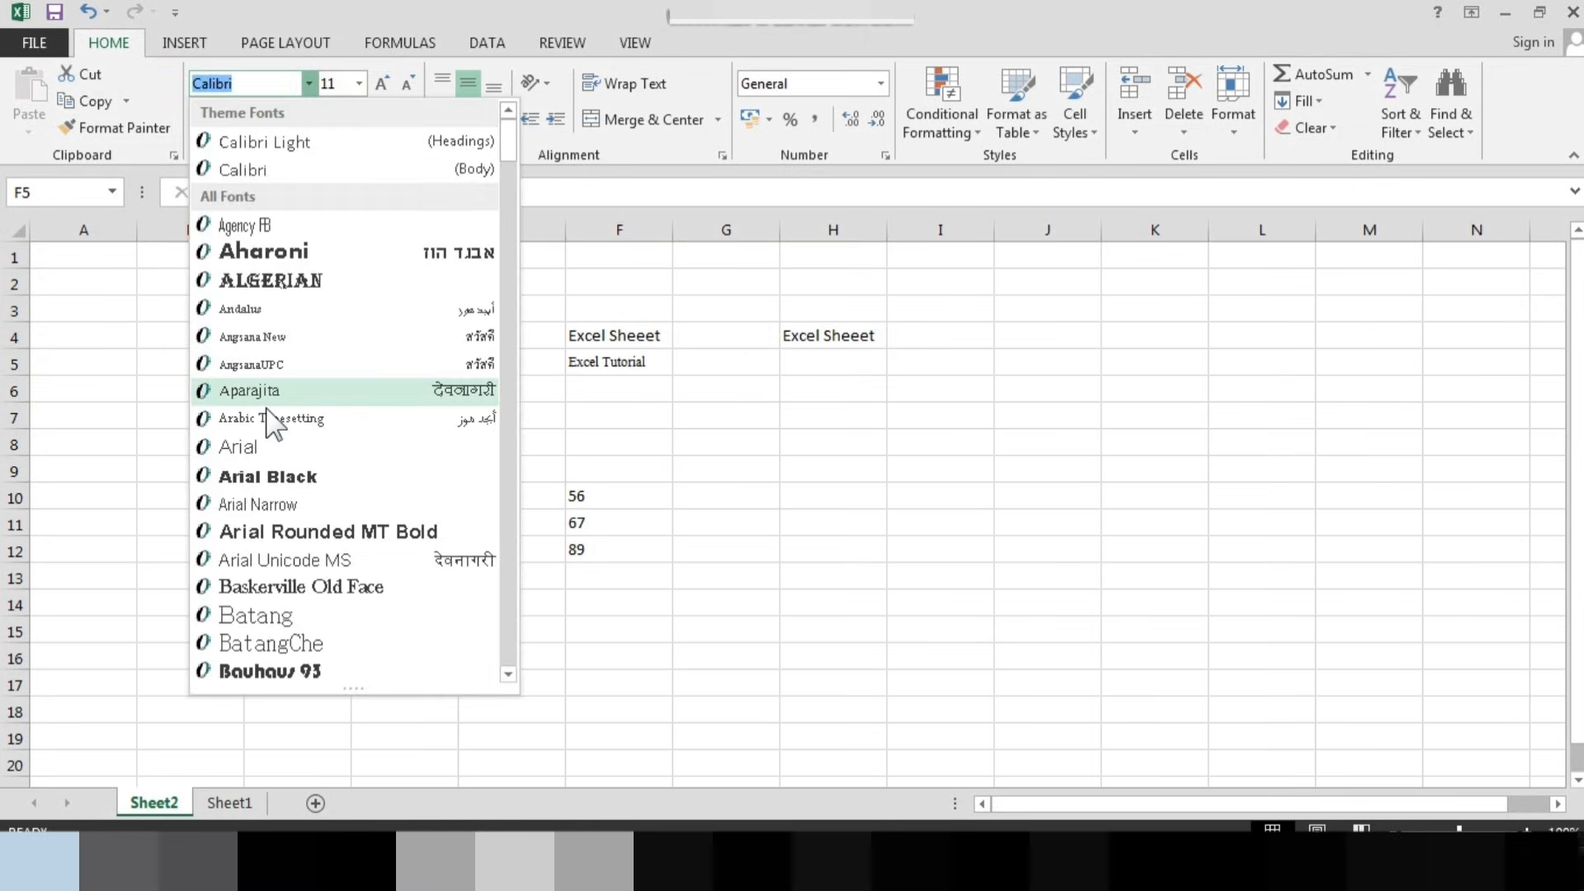
click(268, 476)
click(747, 461)
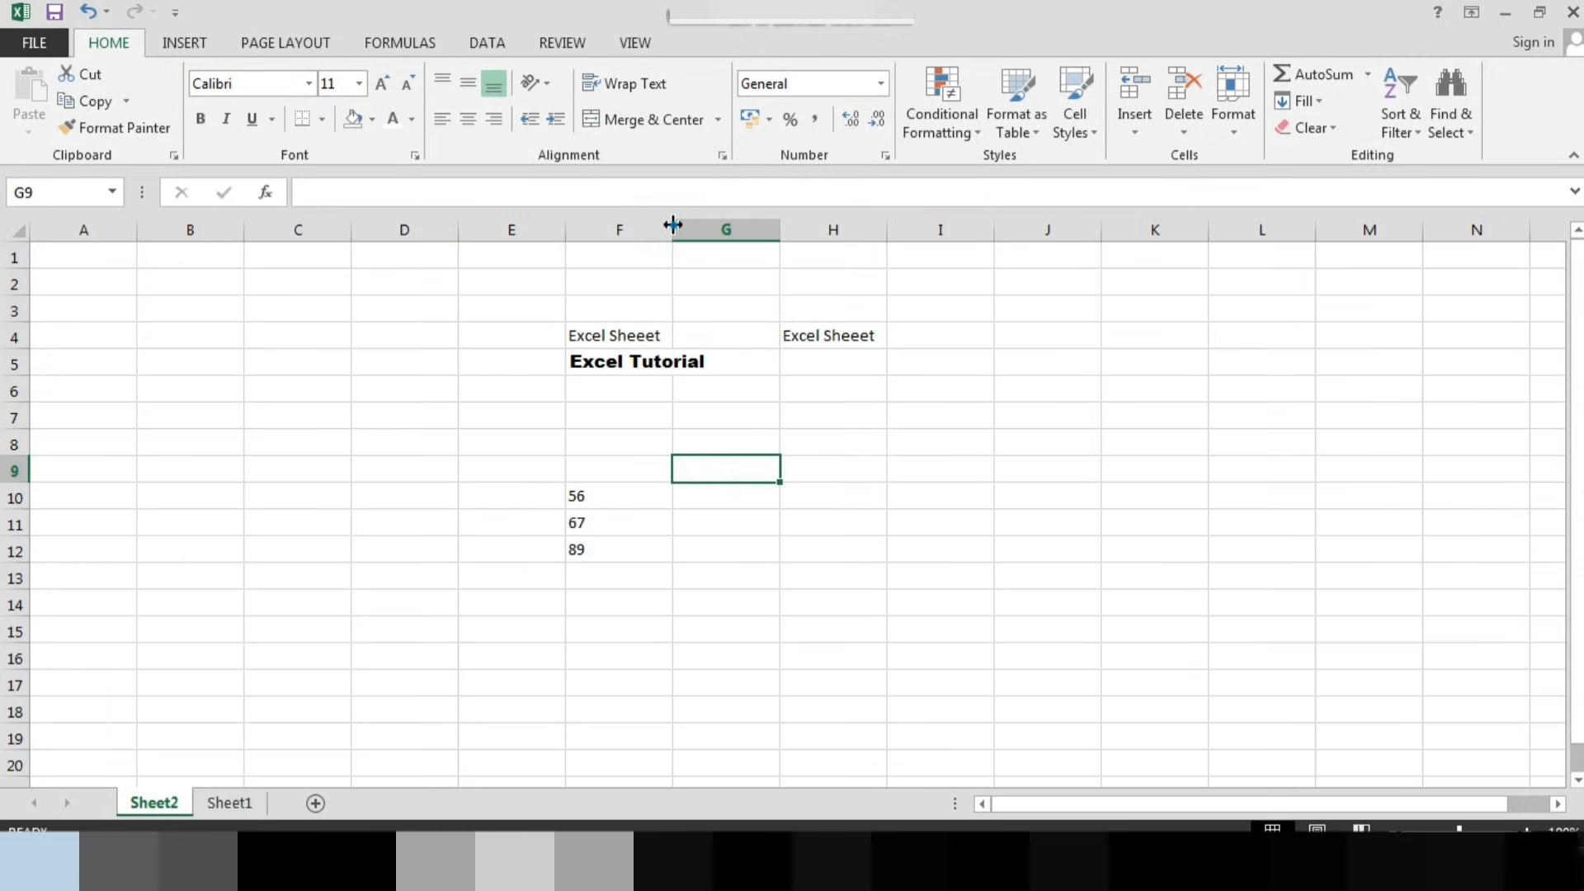
drag(673, 225, 725, 225)
click(846, 415)
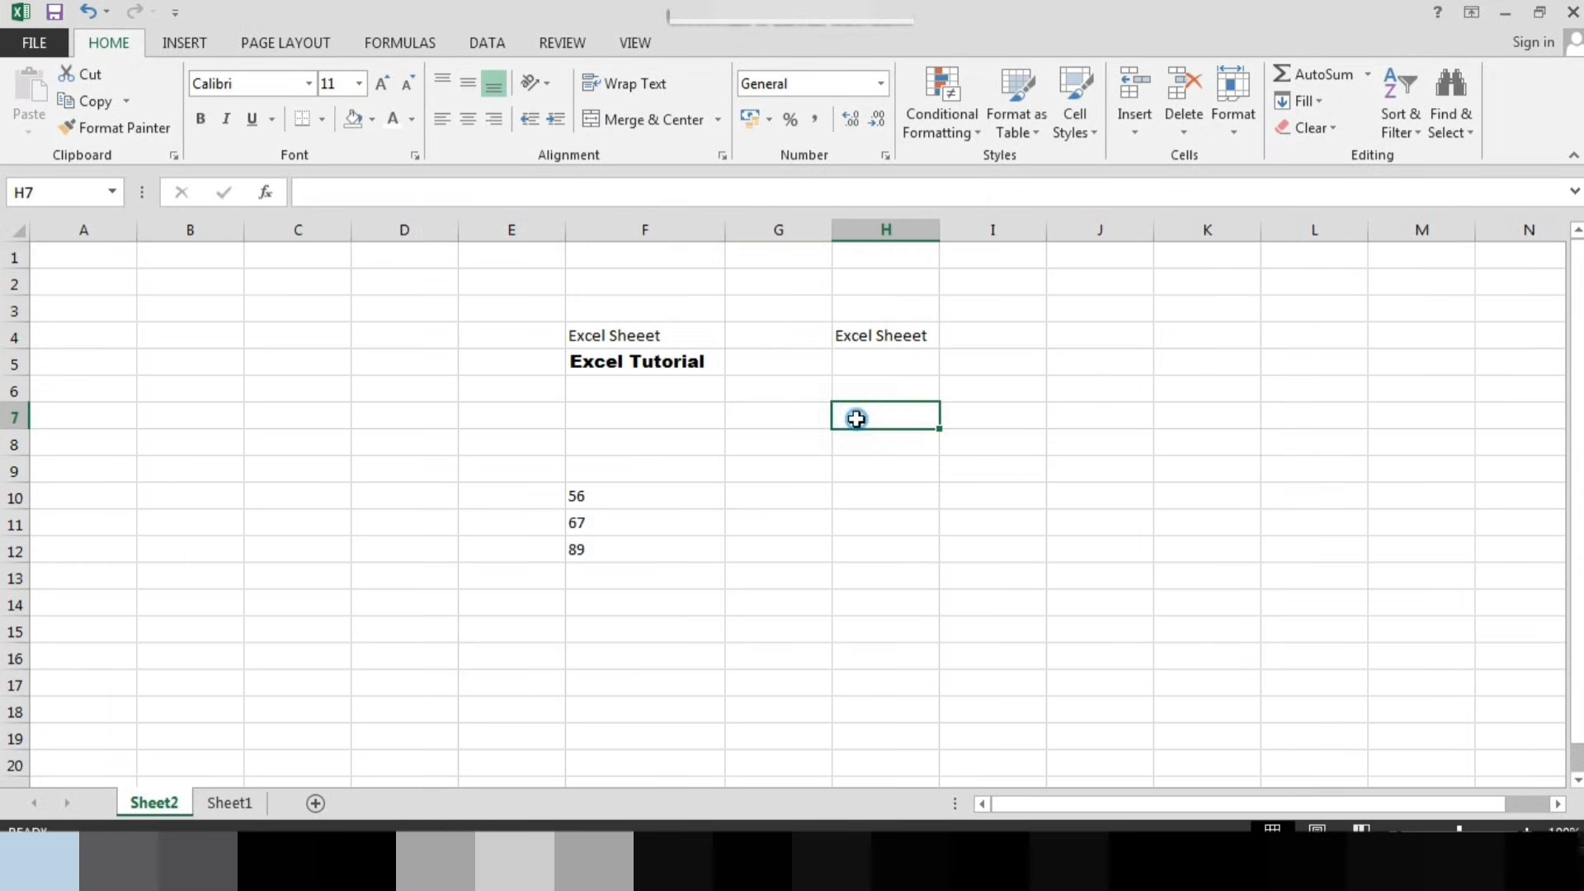
Copy the formatting of cell F5 onto the "Excel Sheeet" text in cell H4 with Format Painter
click(888, 334)
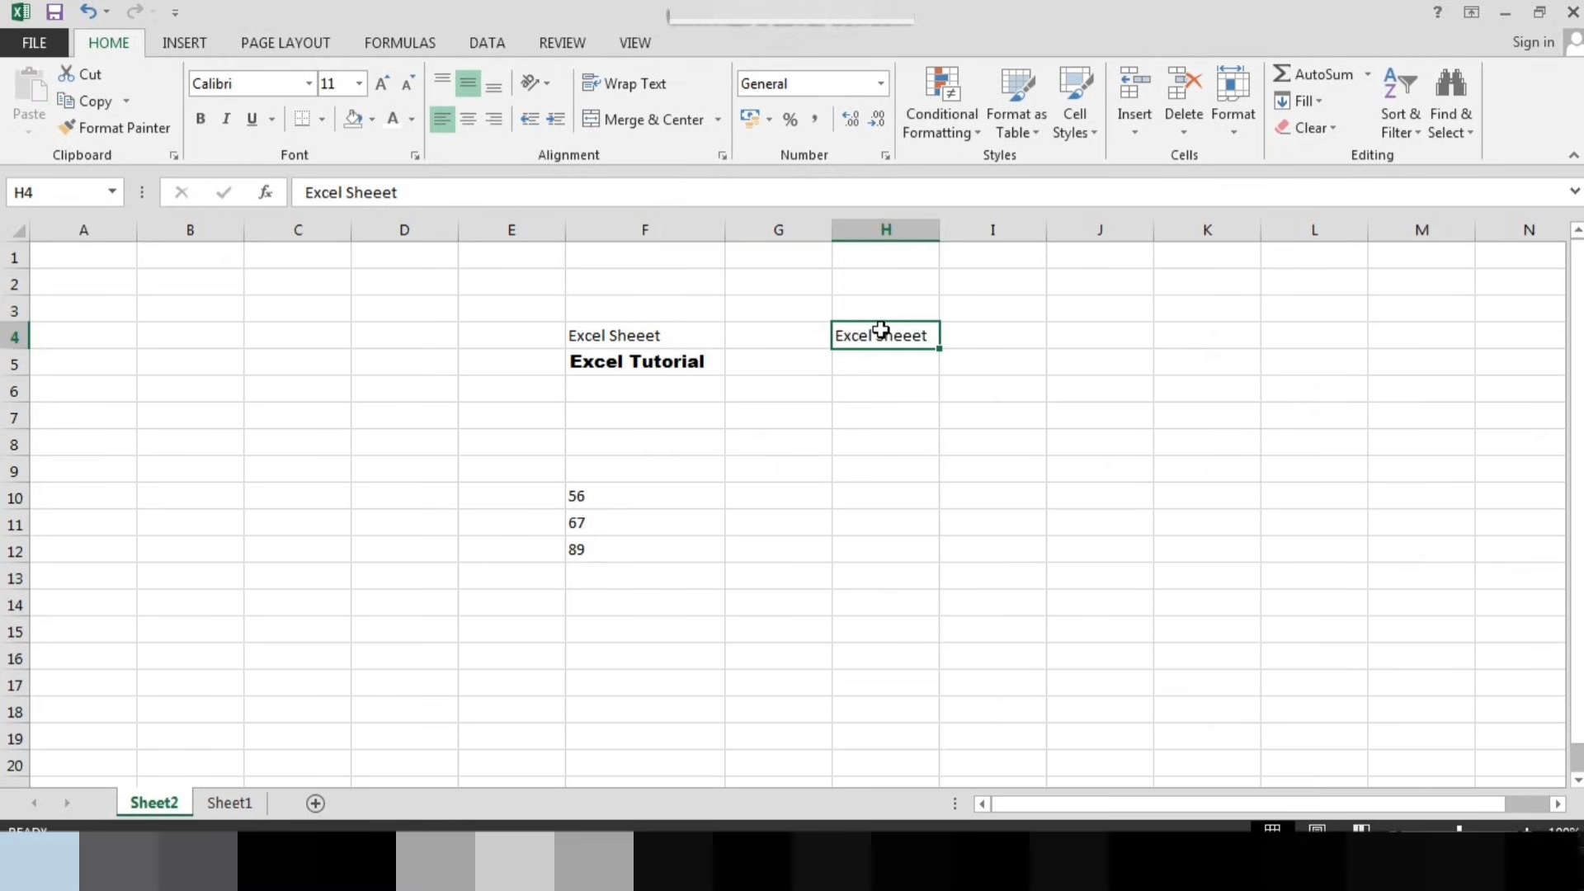
click(681, 370)
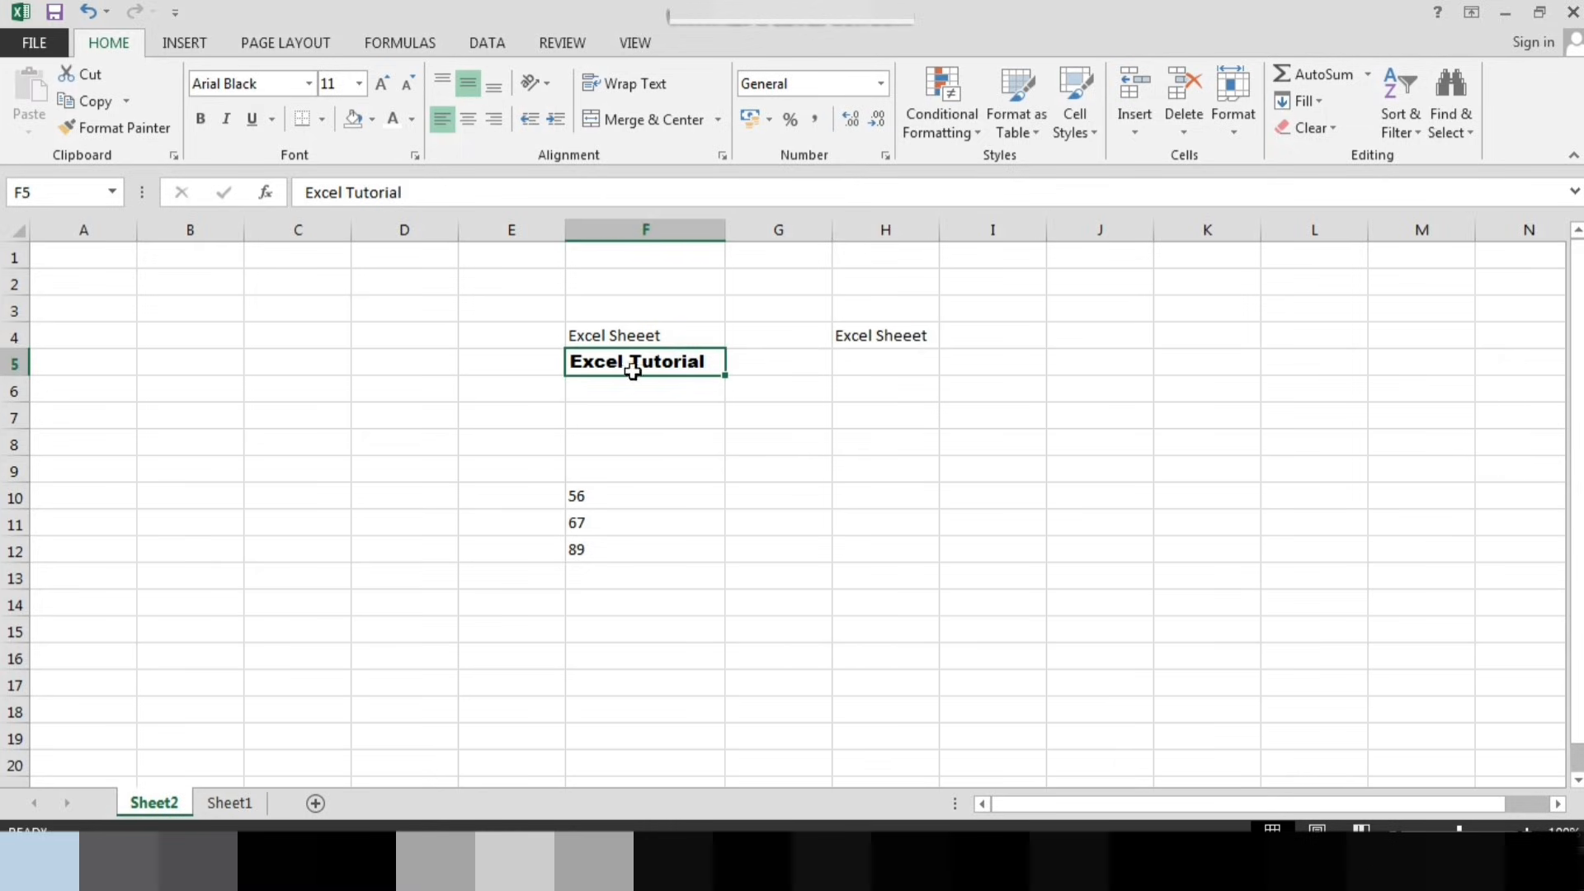
click(884, 343)
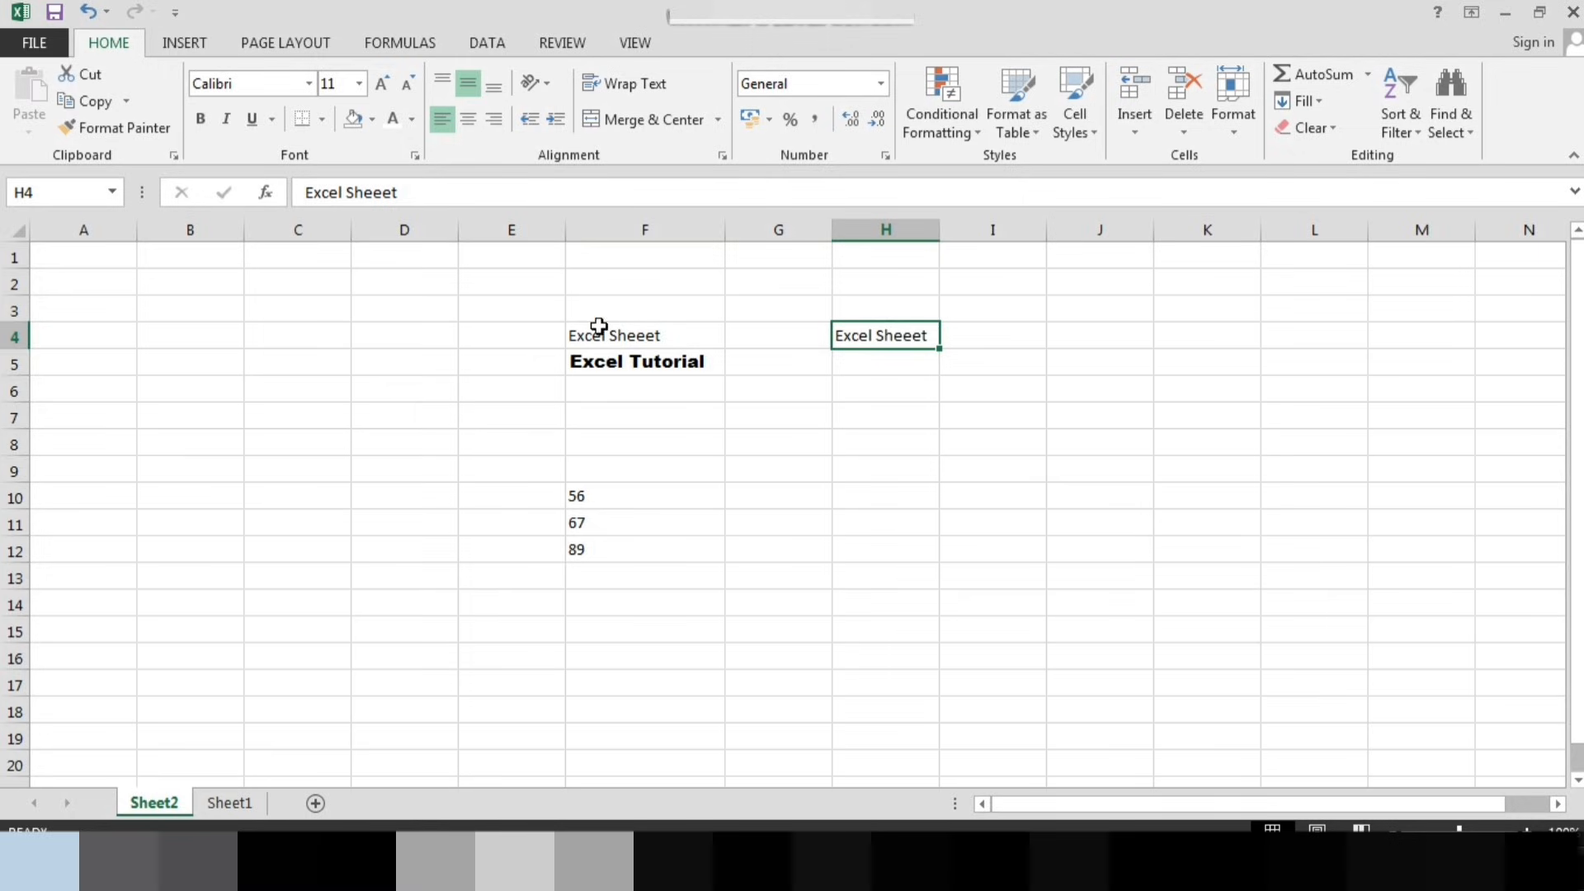
click(618, 368)
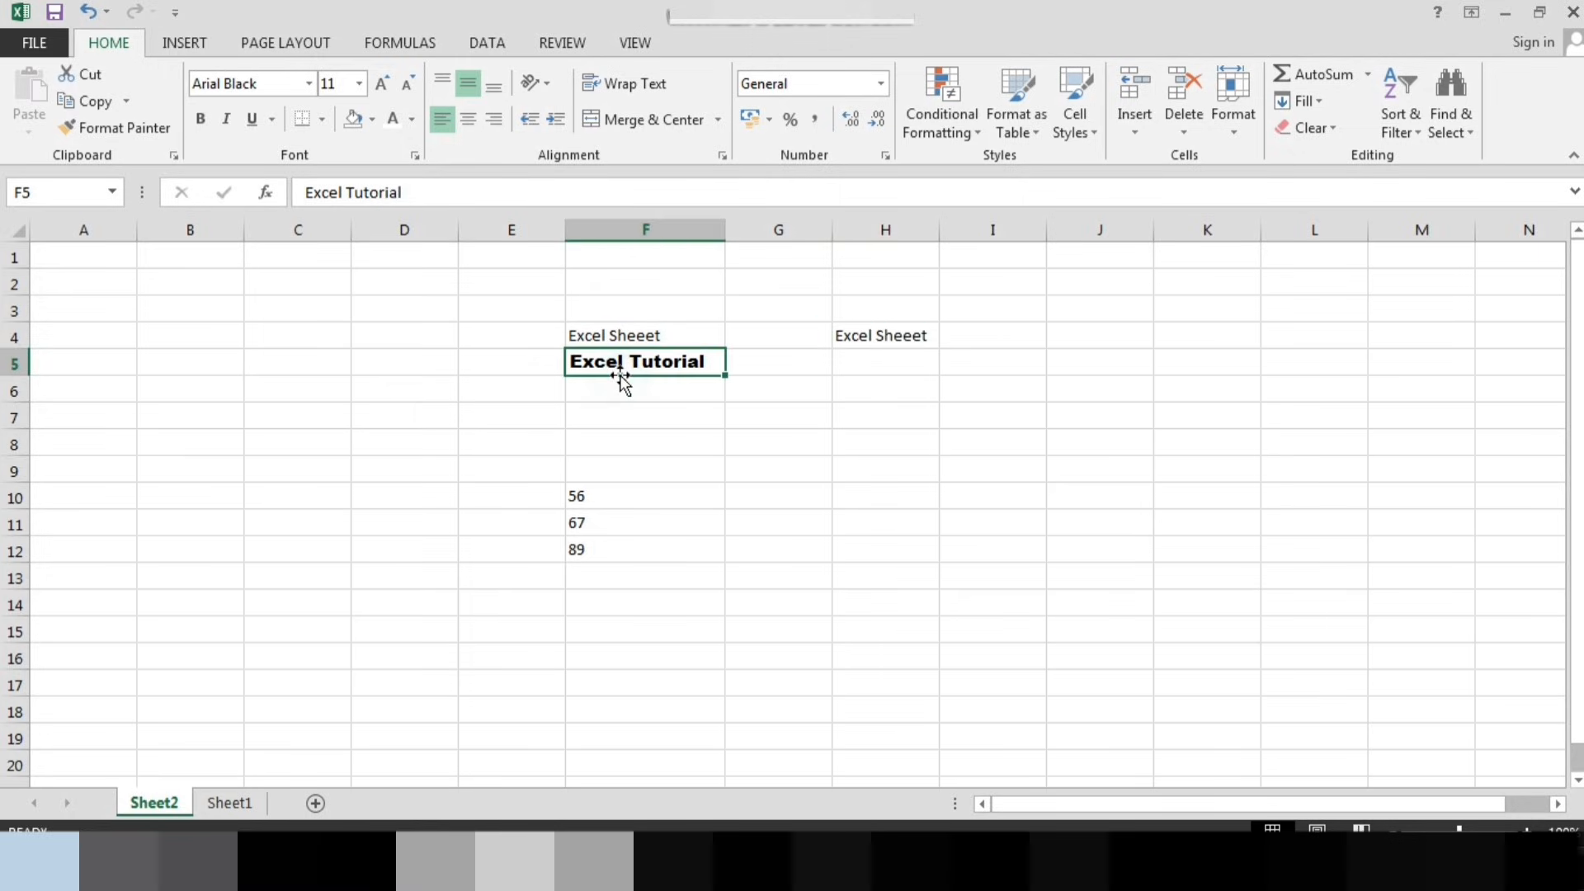
click(132, 129)
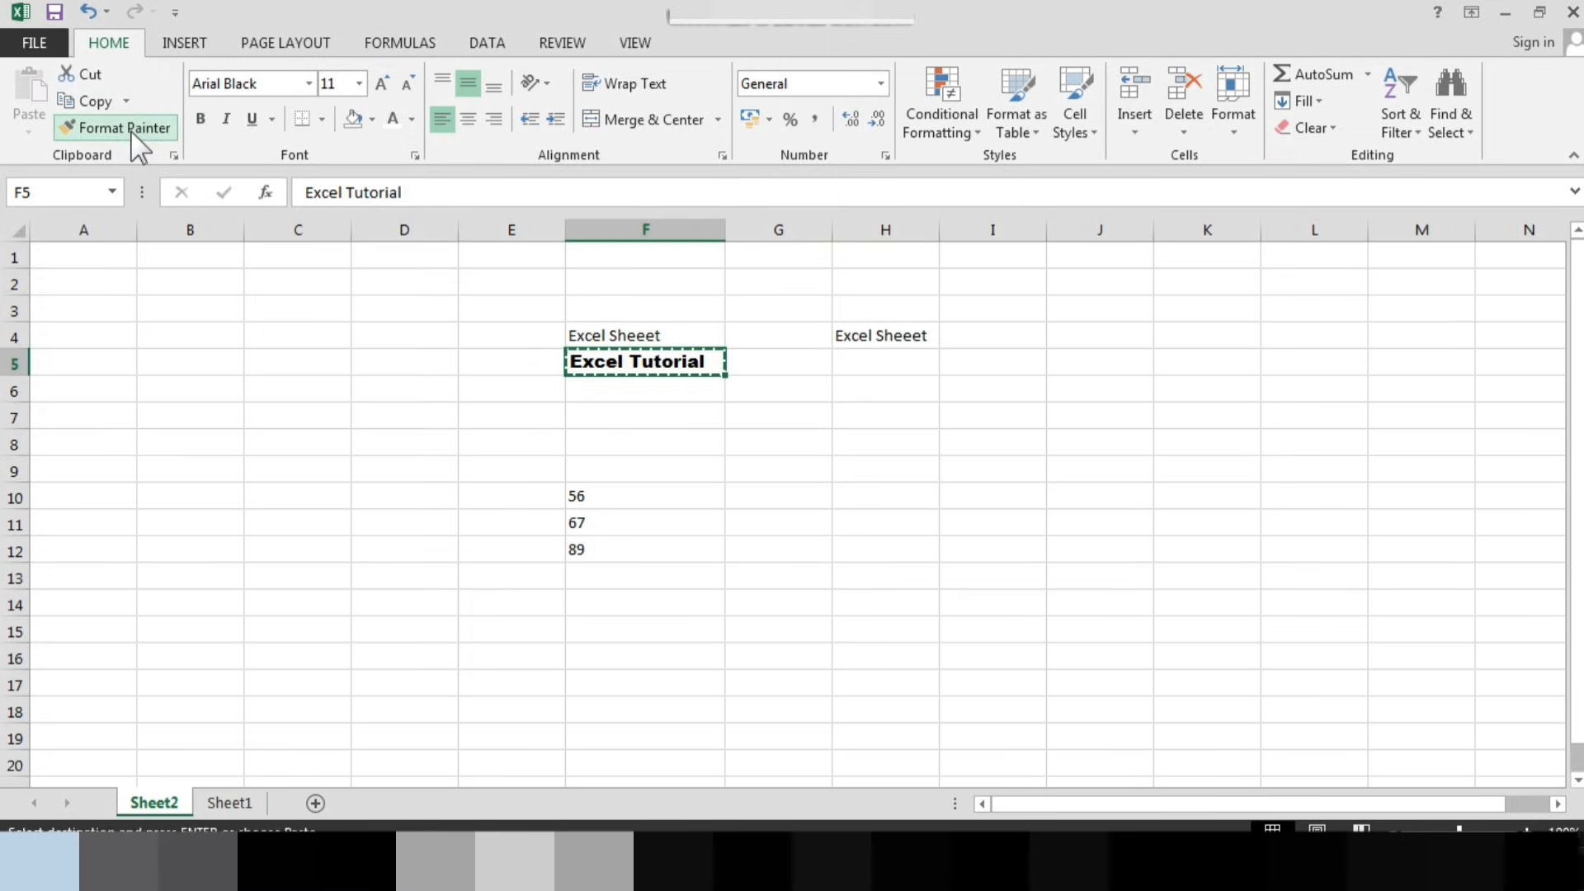
click(876, 334)
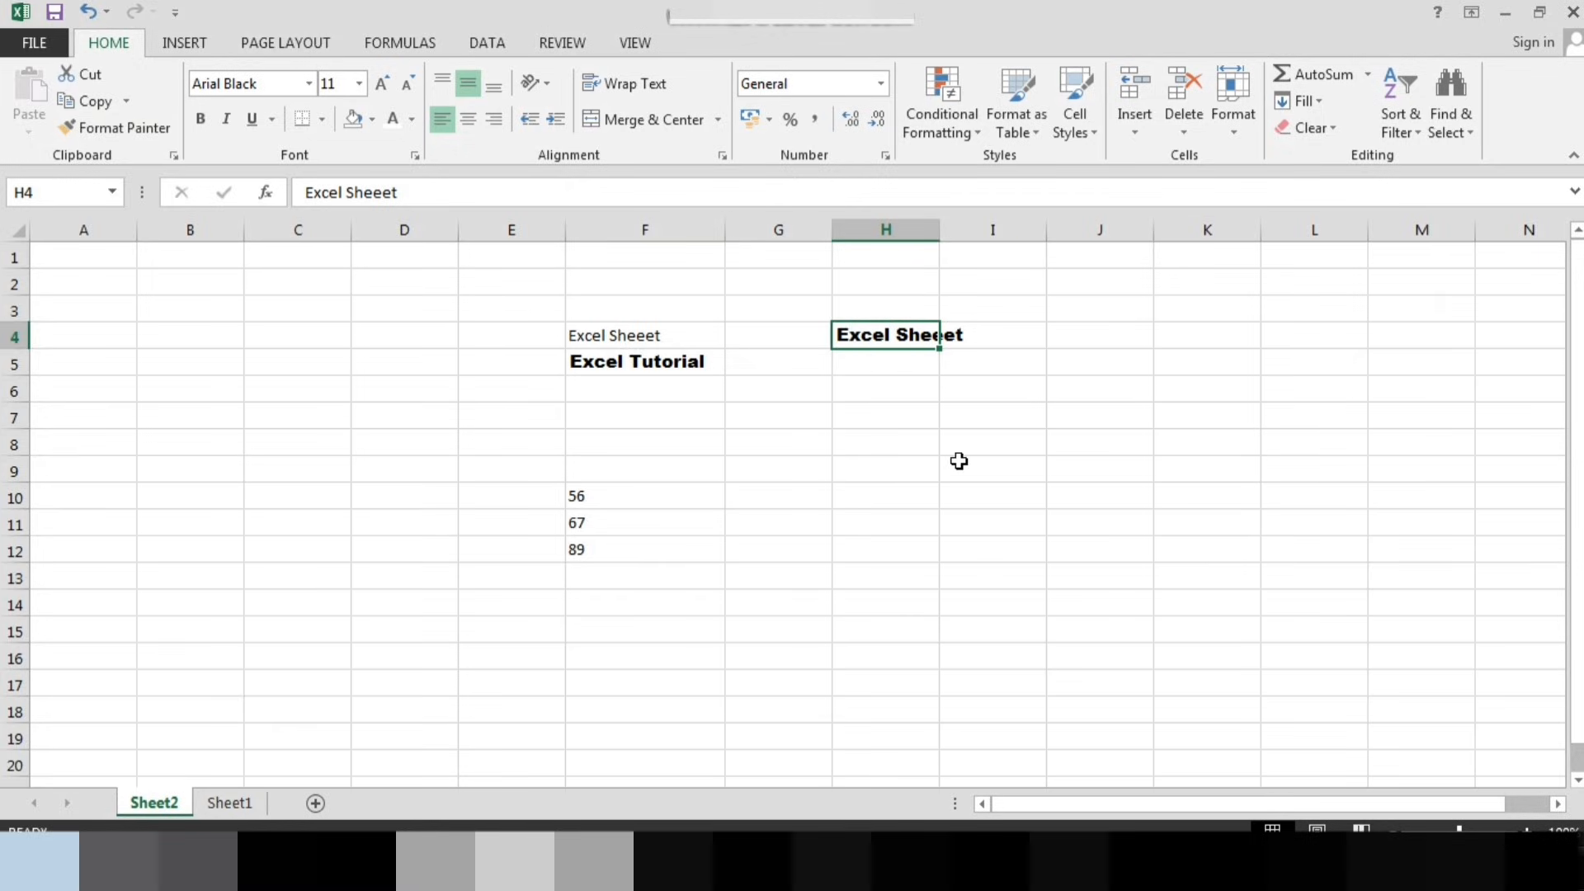
Widen column H so that the "Excel Sheeet" text in H4 fits inside its cell
click(660, 357)
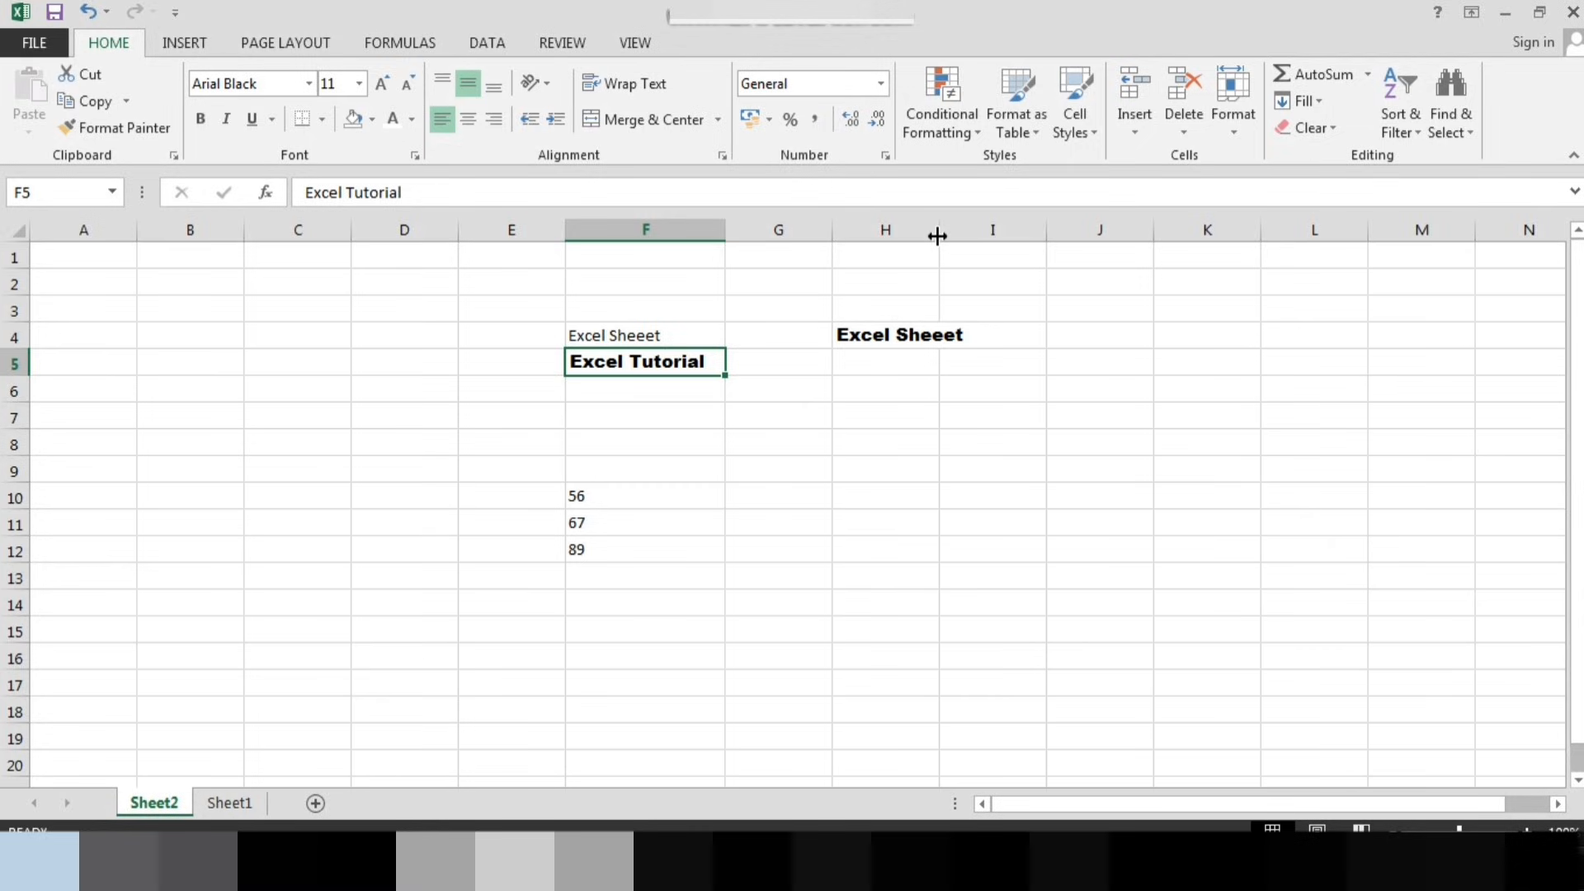
drag(939, 237, 967, 240)
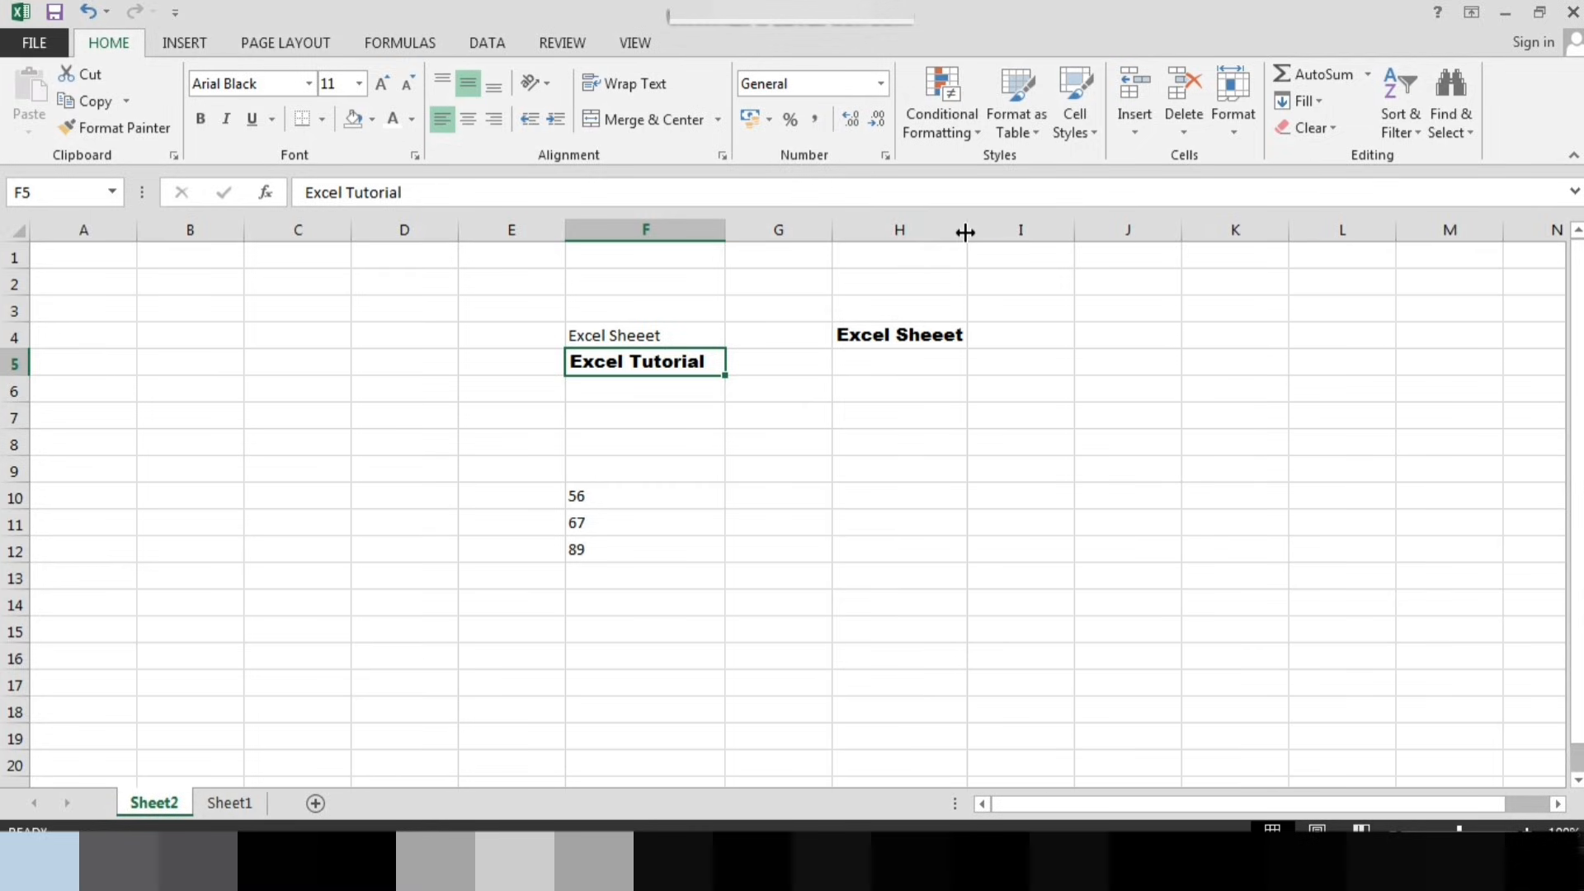
click(693, 517)
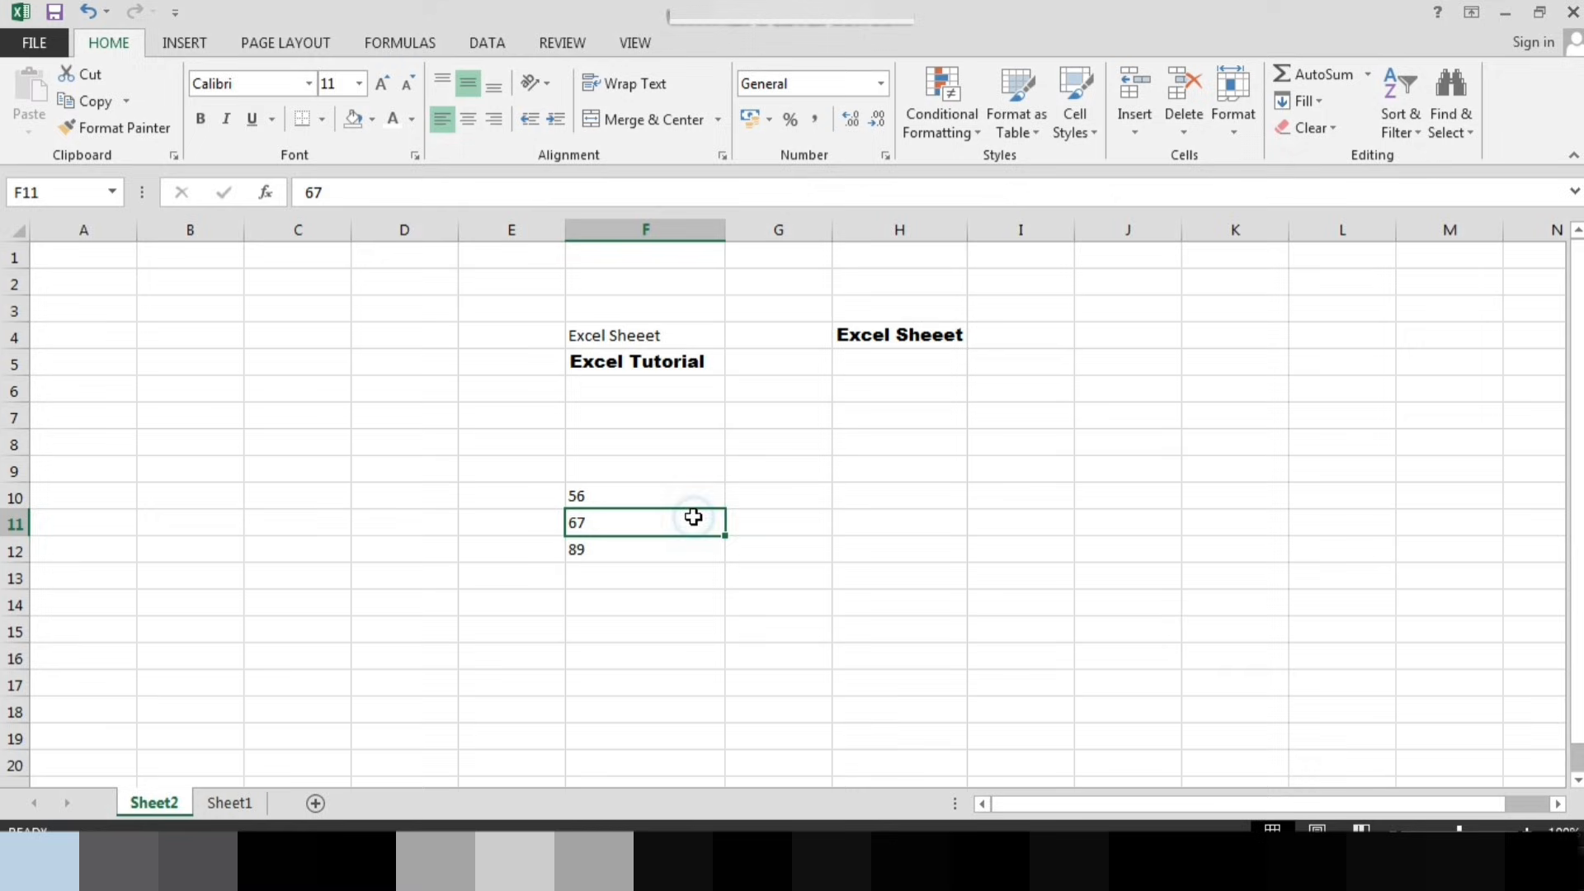
Examine the available fonts and font sizes for the cell range F4:H5 without applying any
click(506, 396)
click(309, 83)
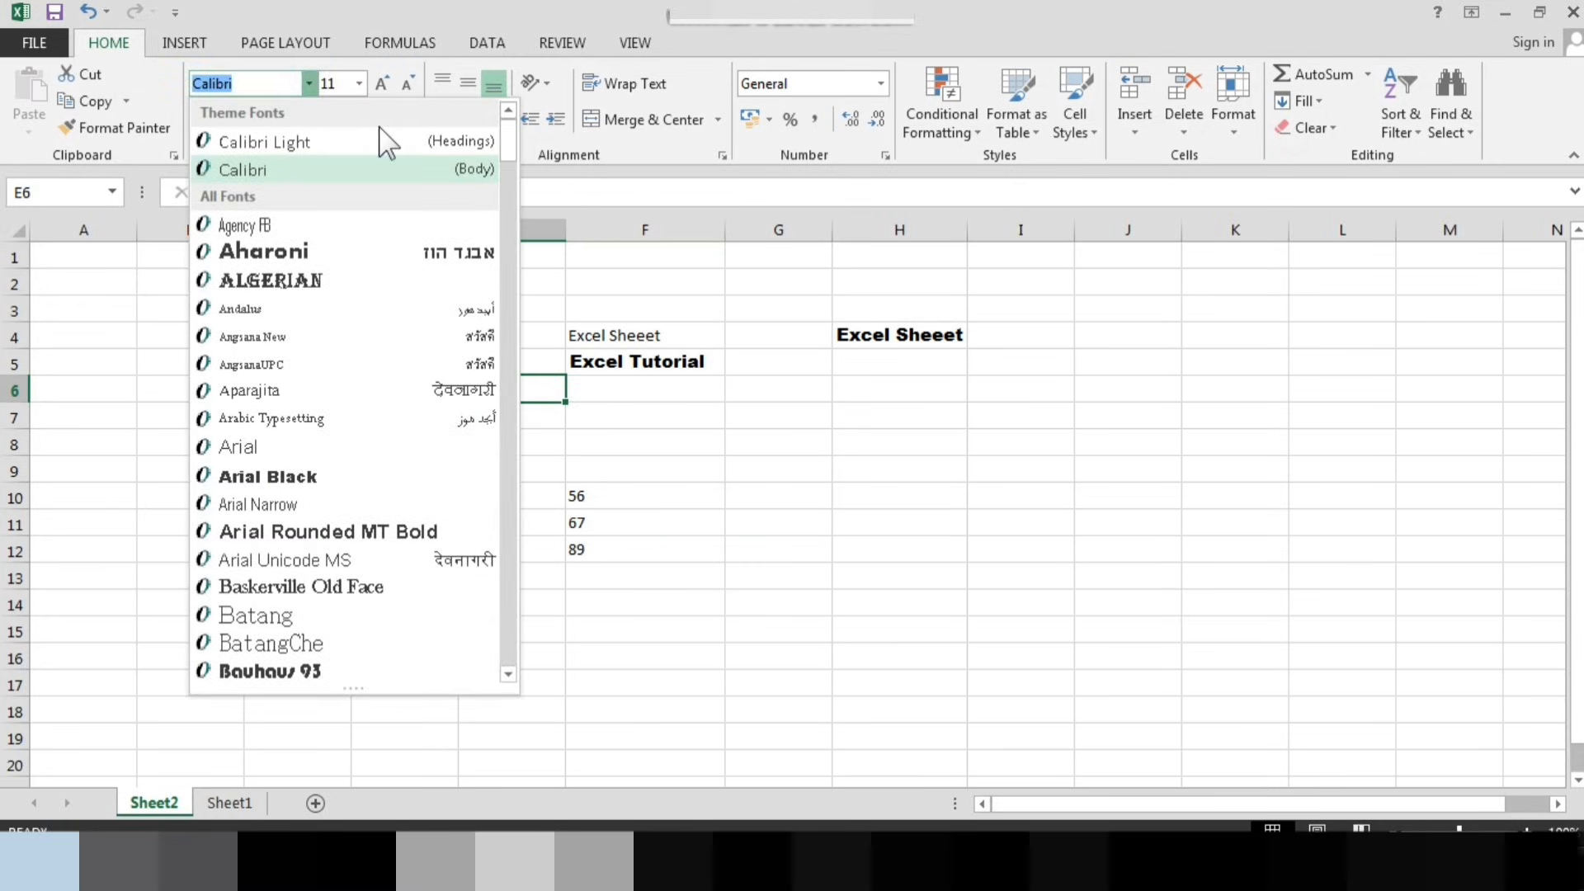
click(693, 336)
click(635, 336)
drag(761, 366, 930, 374)
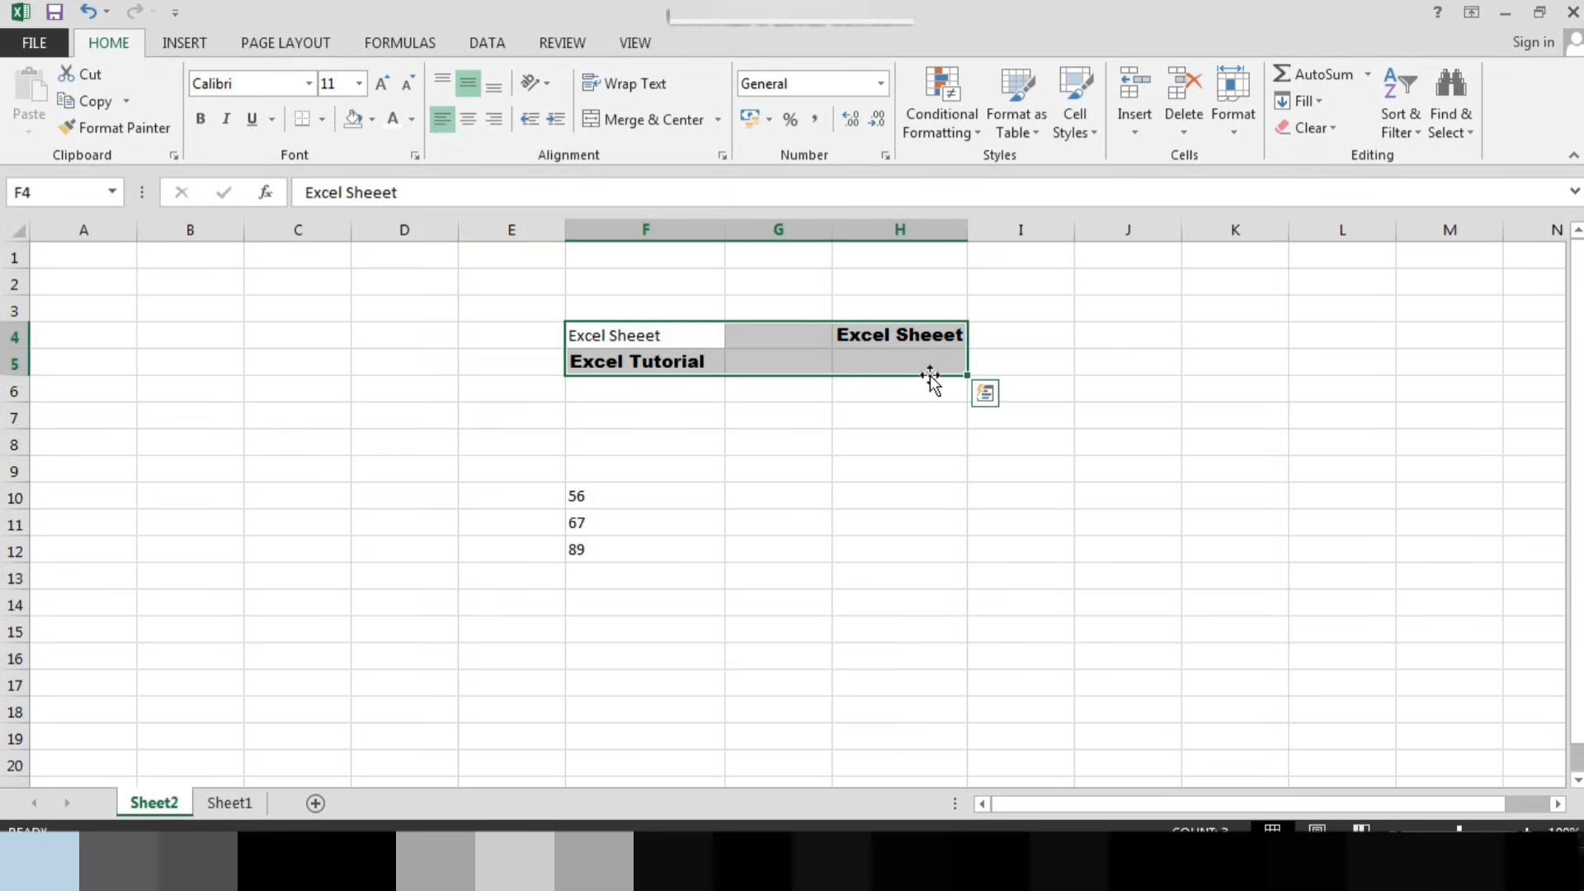
click(308, 85)
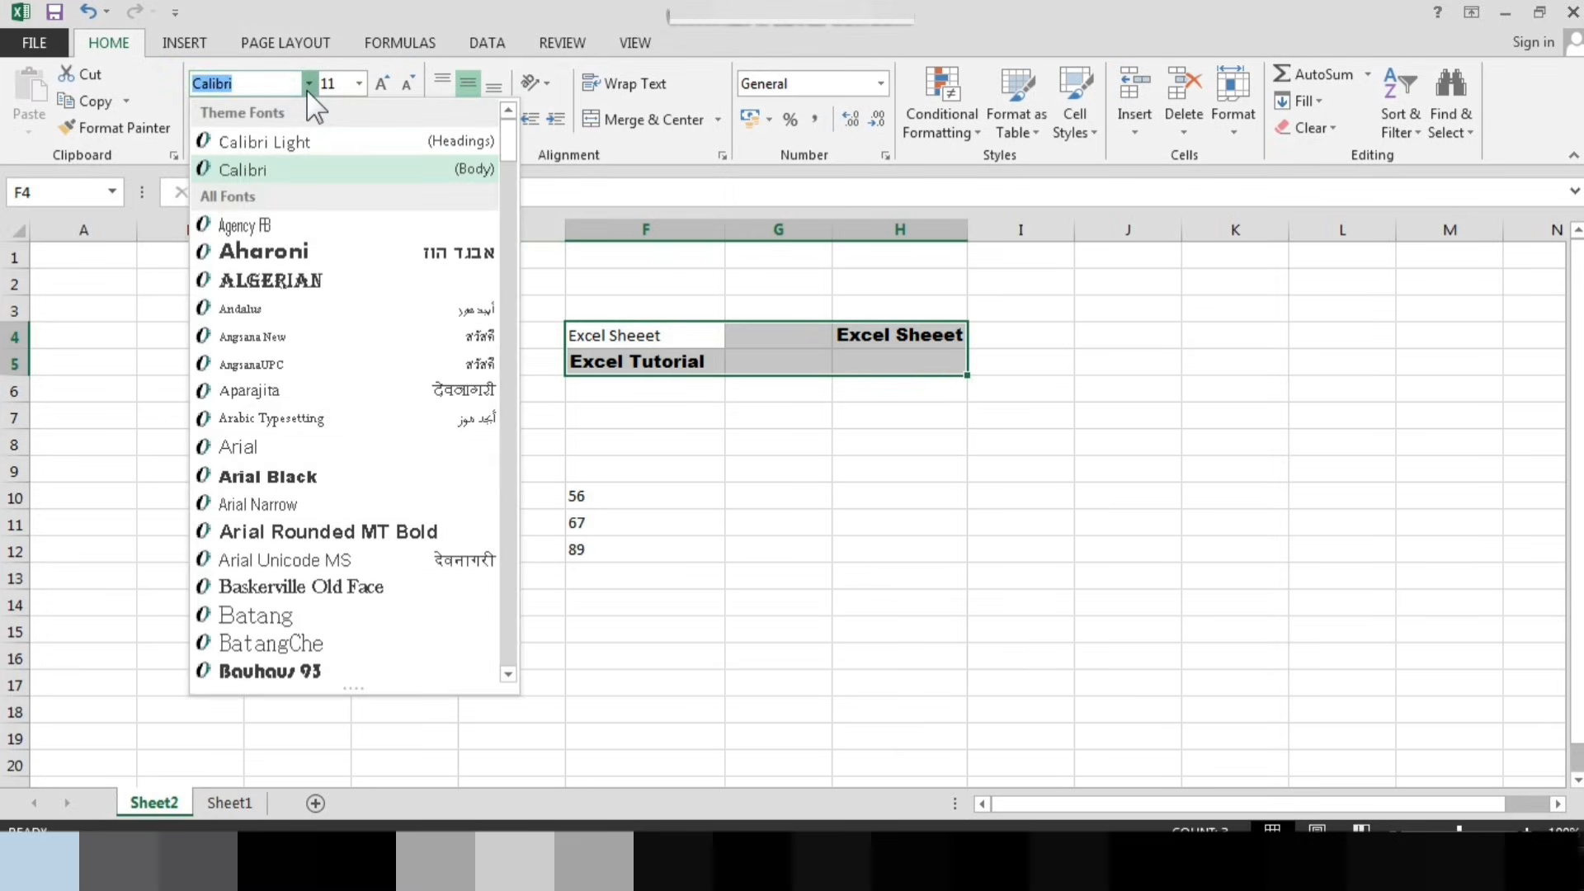
click(307, 85)
click(358, 85)
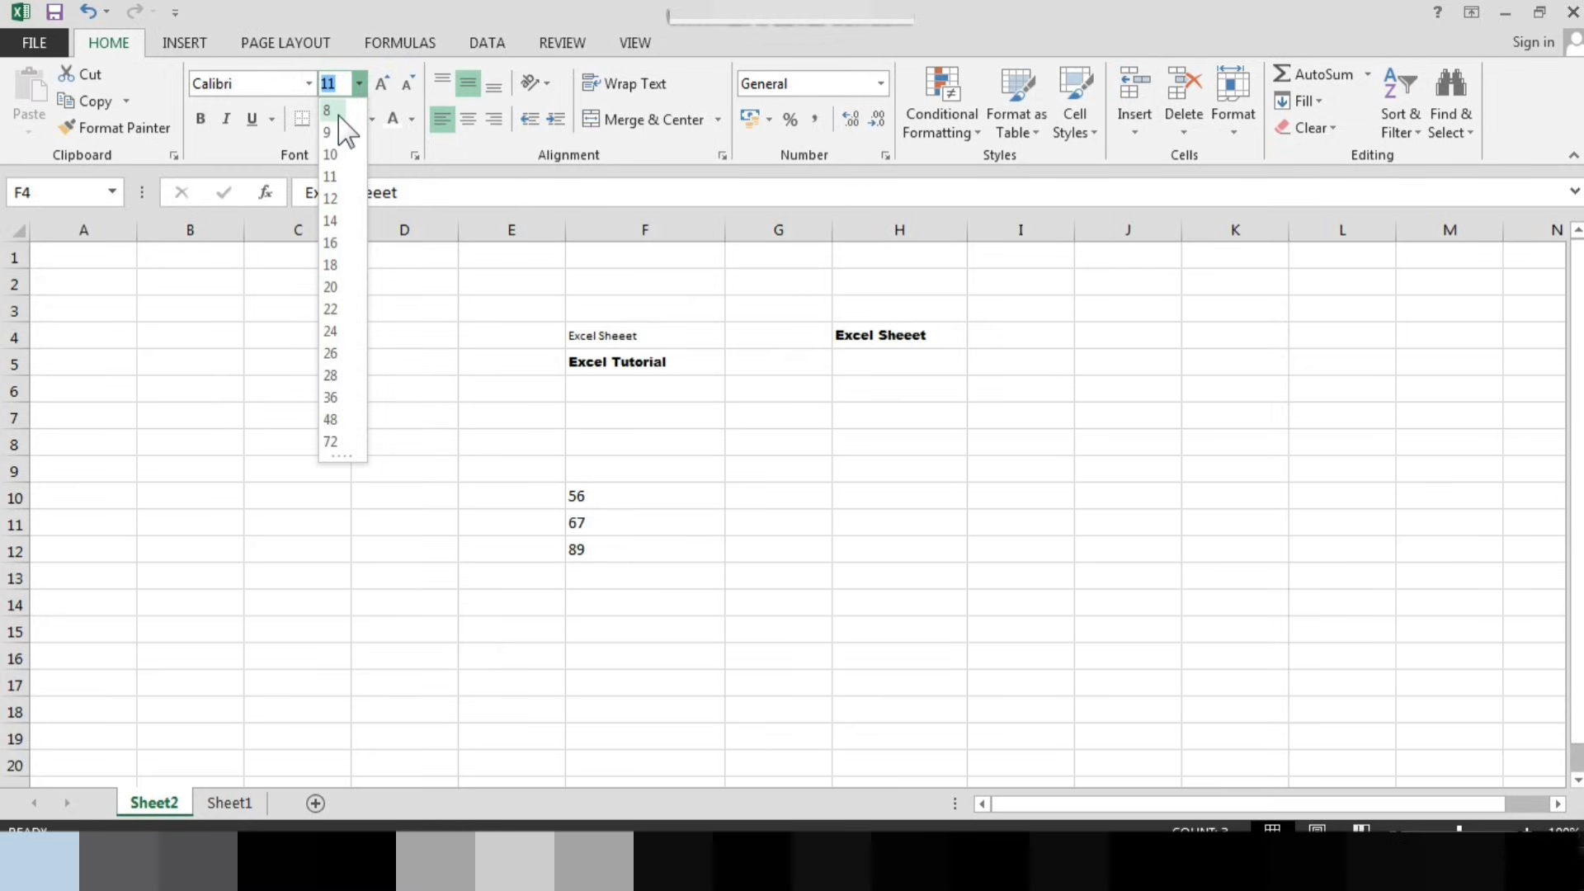
click(195, 350)
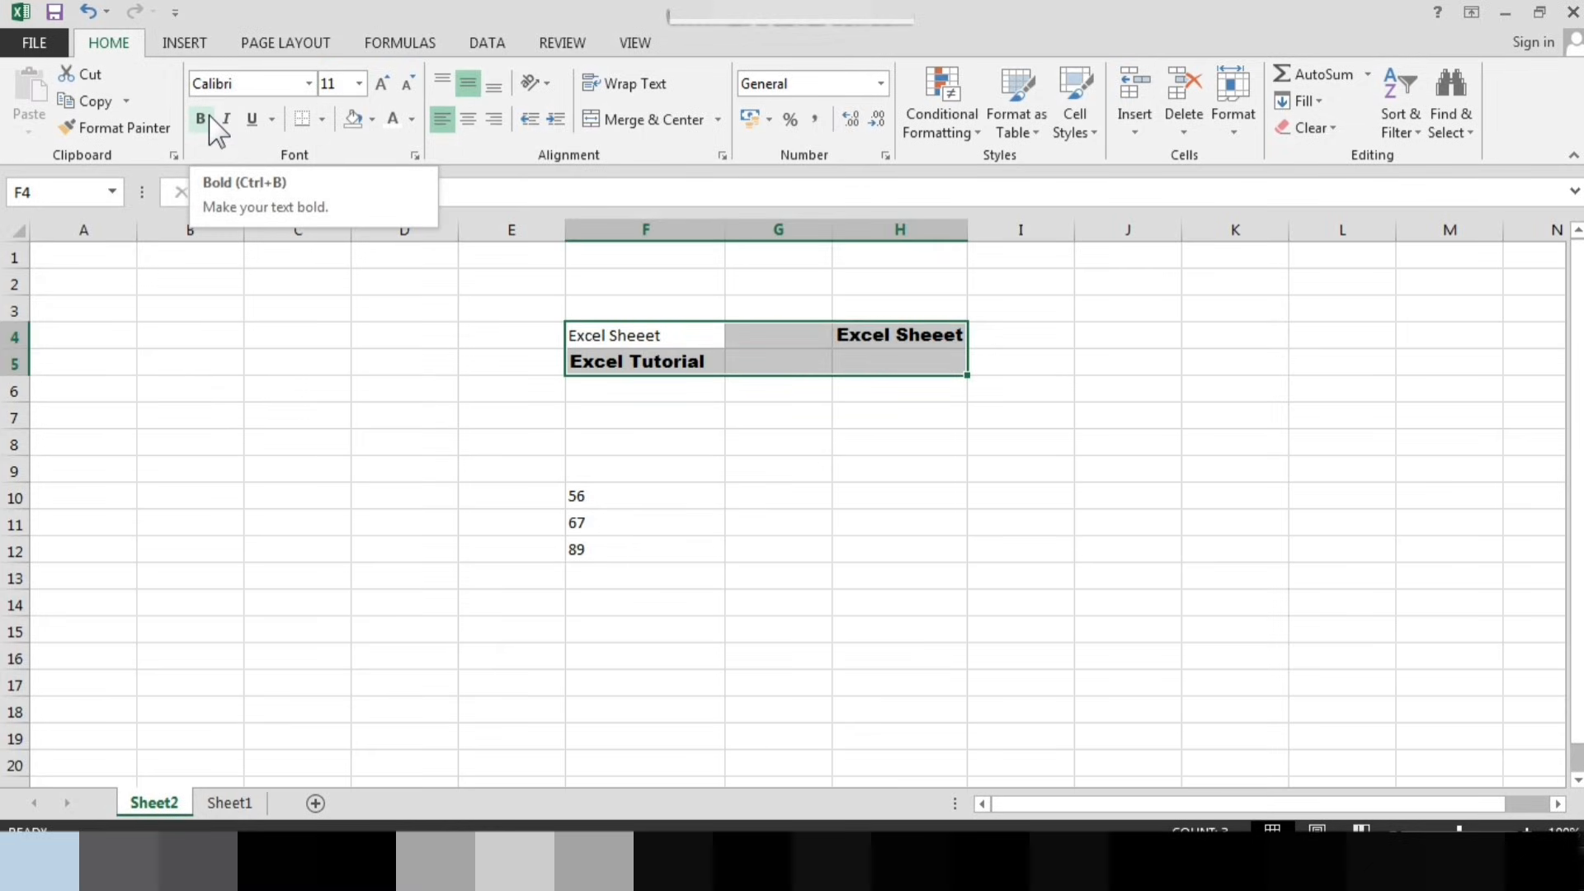
Select the range F4:H5 and make its text bold
click(668, 356)
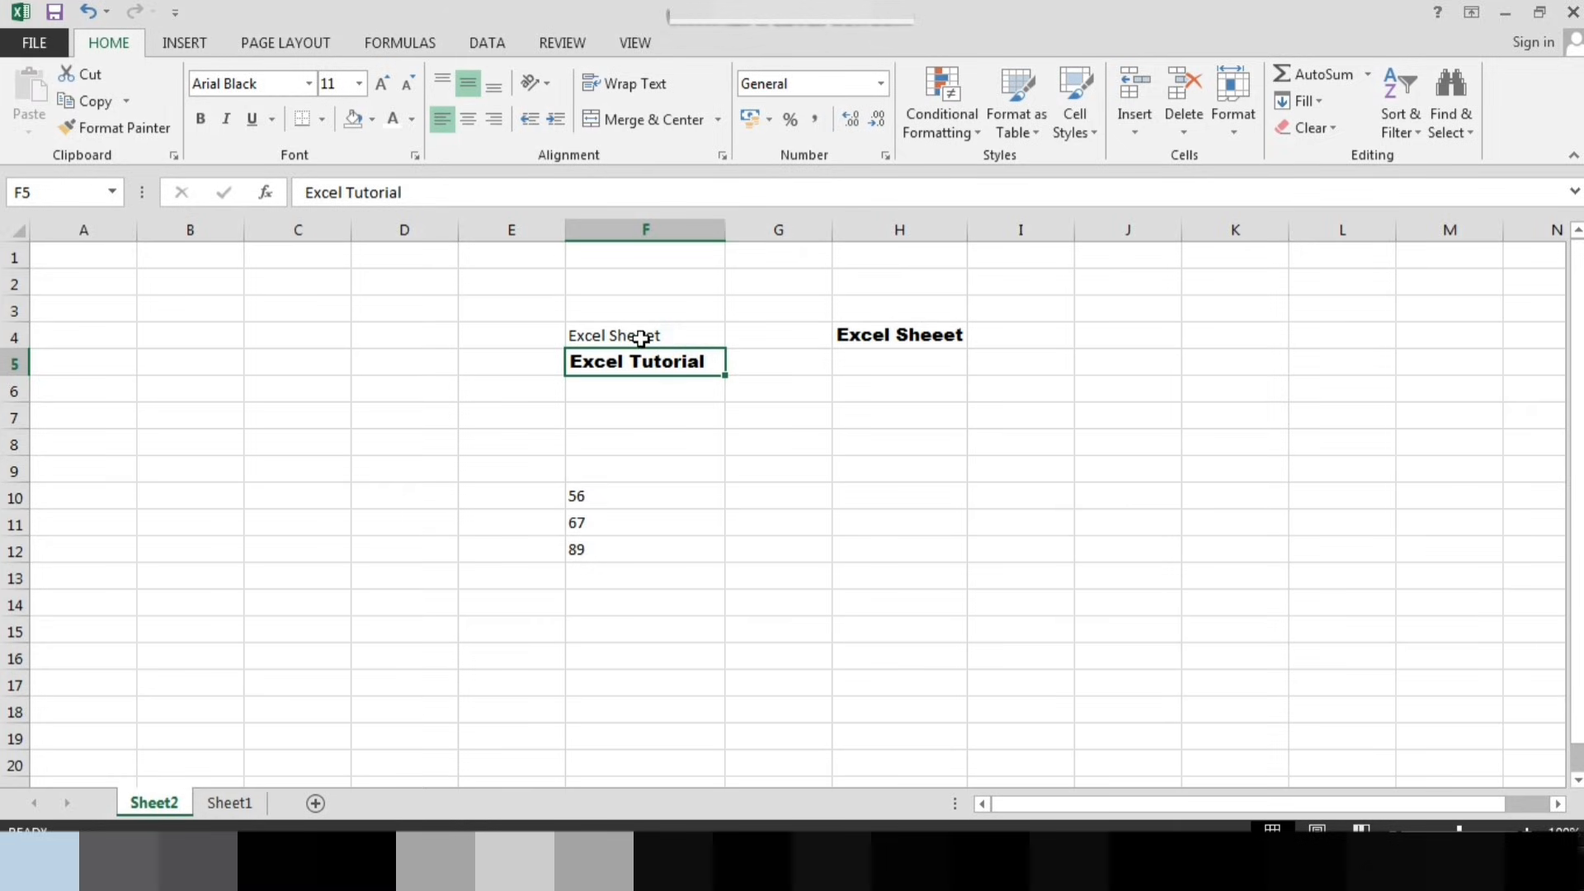
click(642, 335)
shift+click(907, 367)
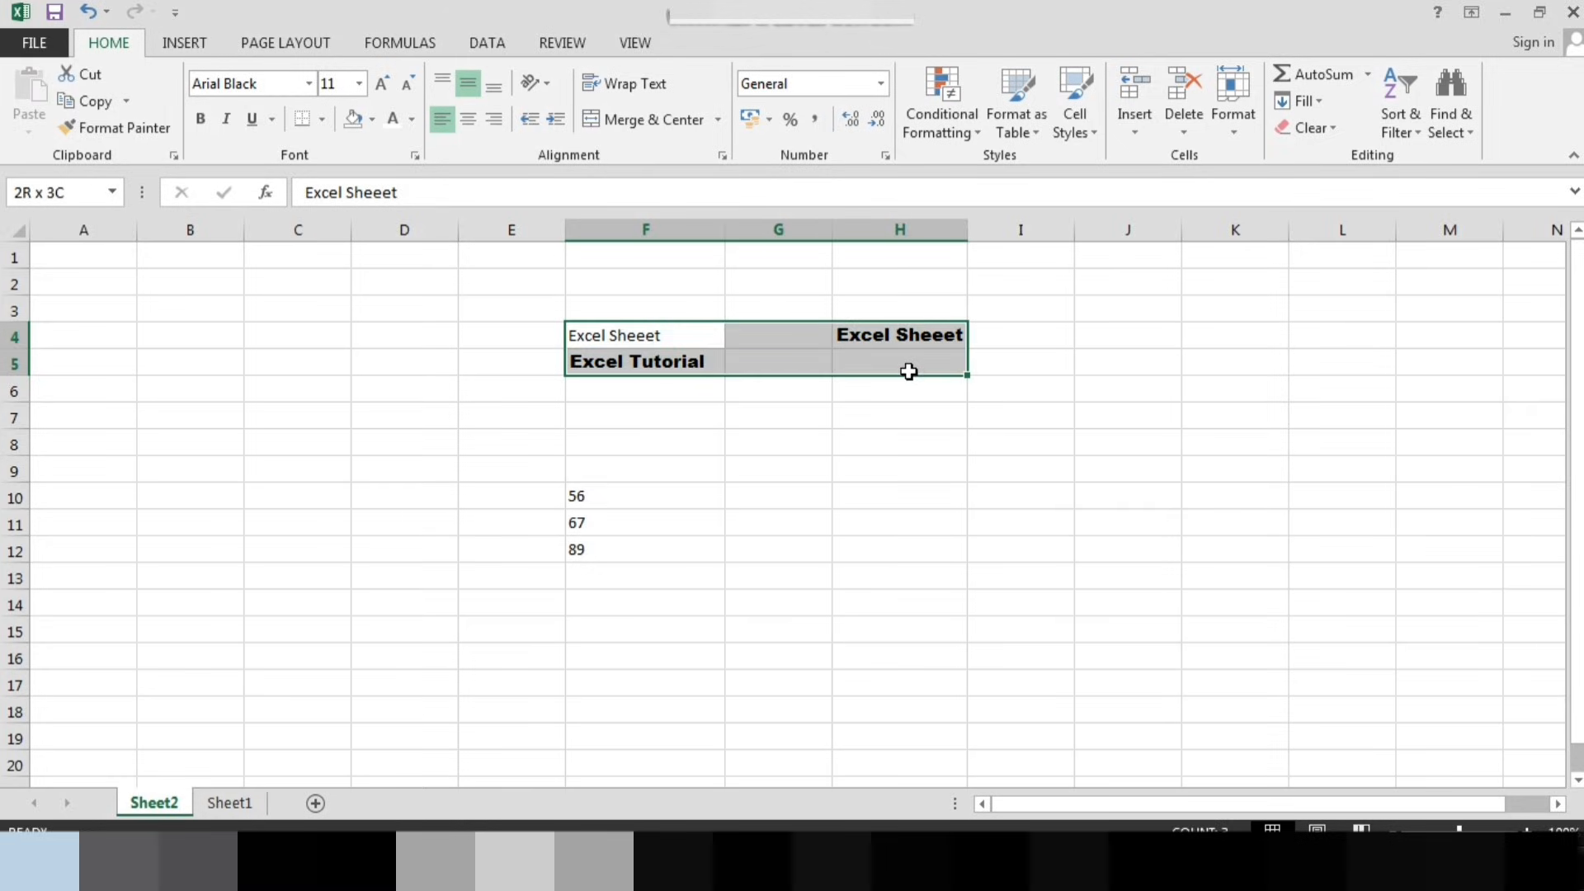
click(201, 117)
click(200, 116)
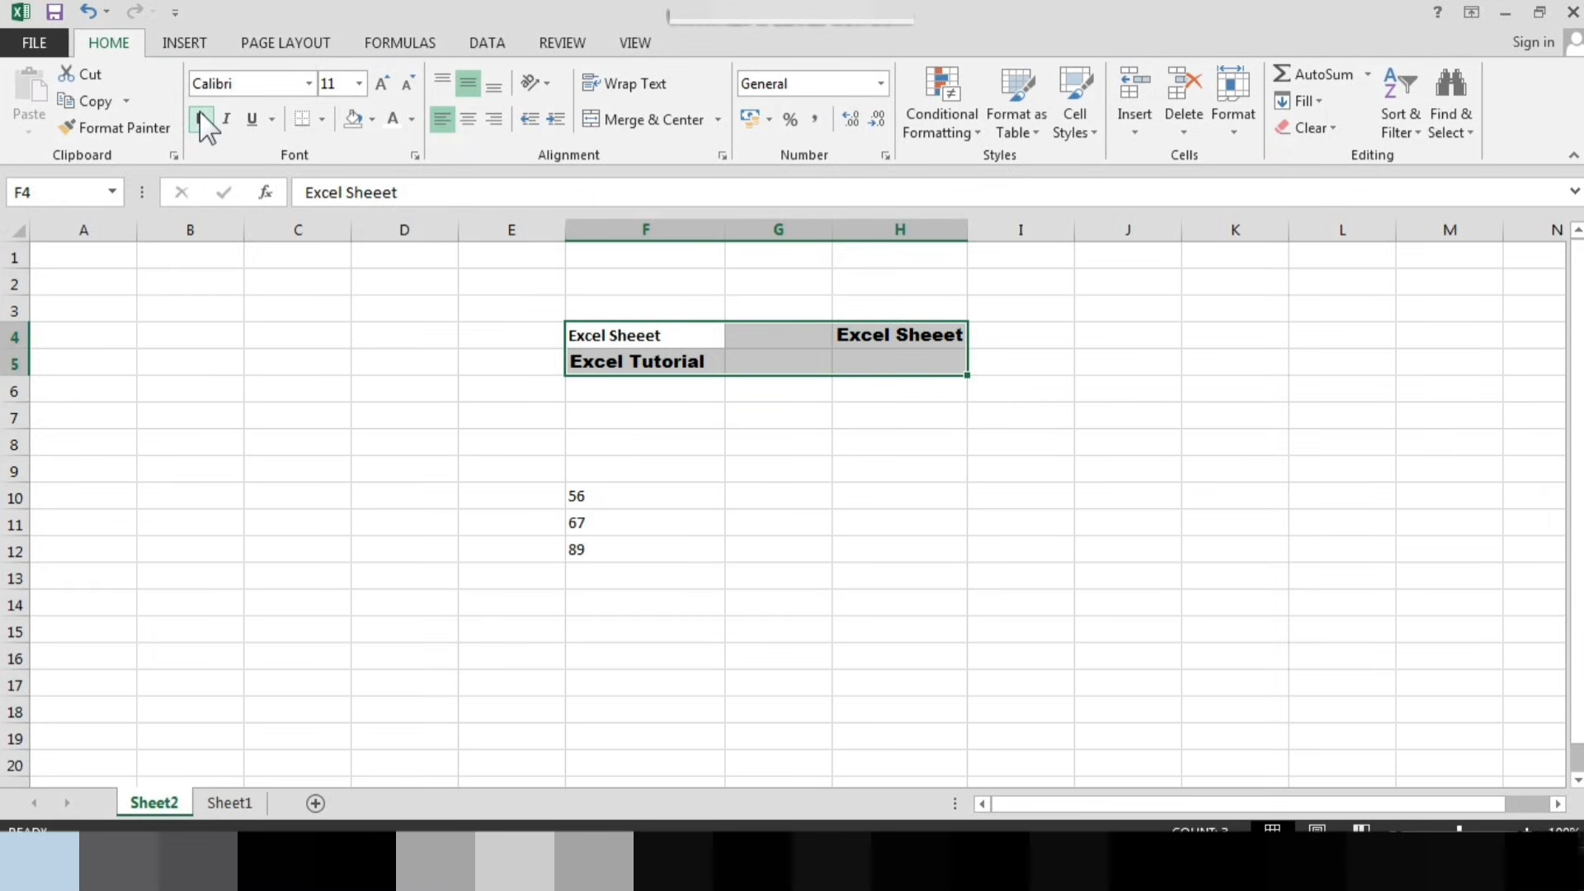
click(530, 410)
Make the number 56 in cell F10 bold and dismiss the Windows color scheme dialog
click(601, 496)
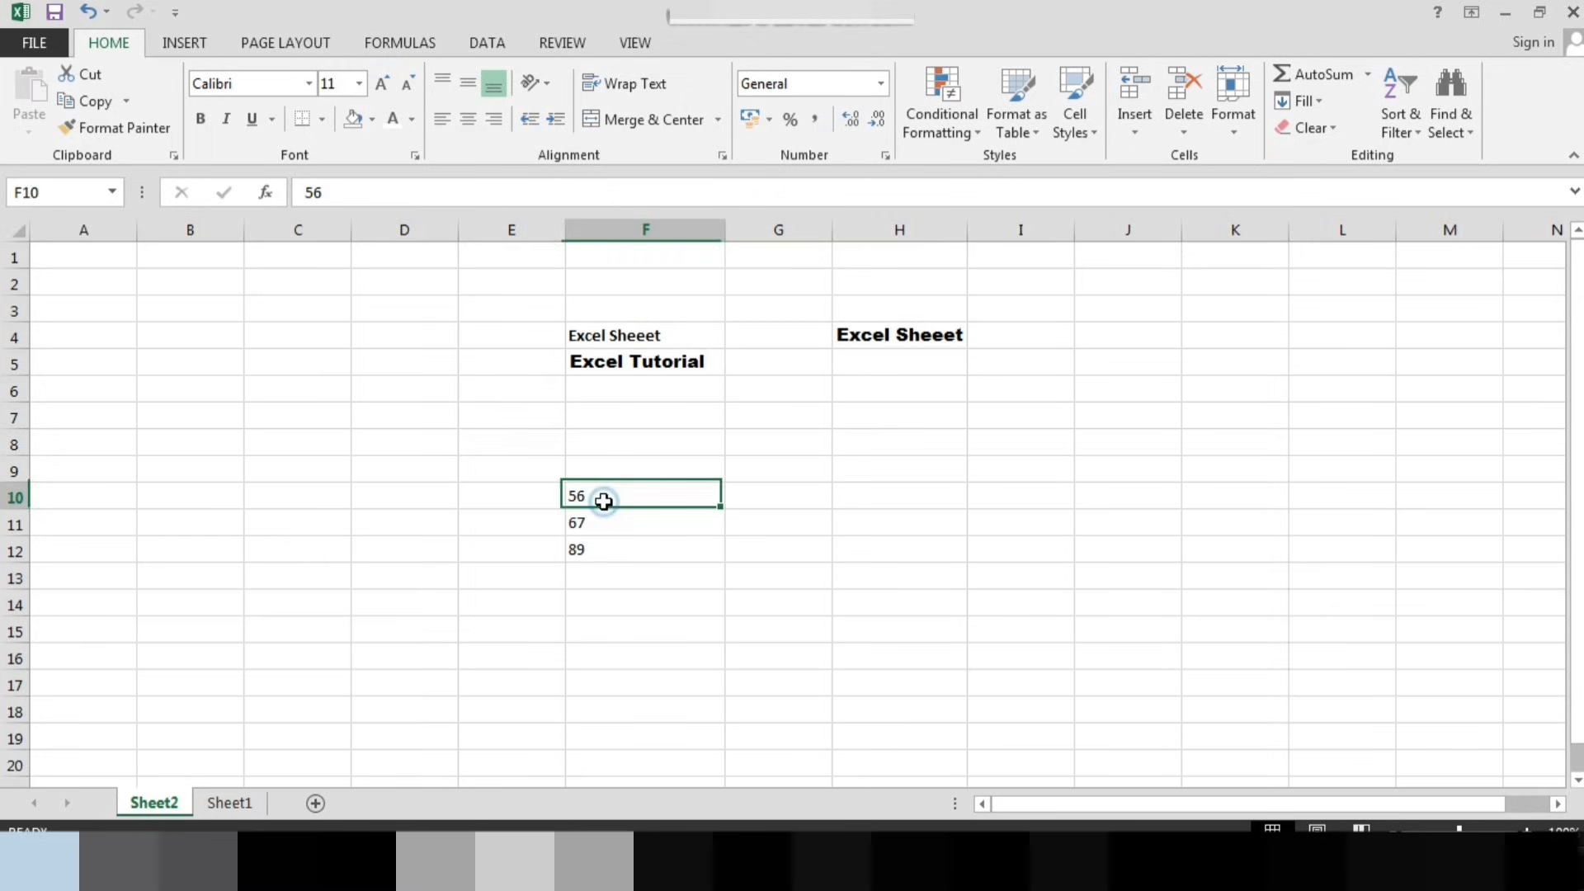
click(203, 118)
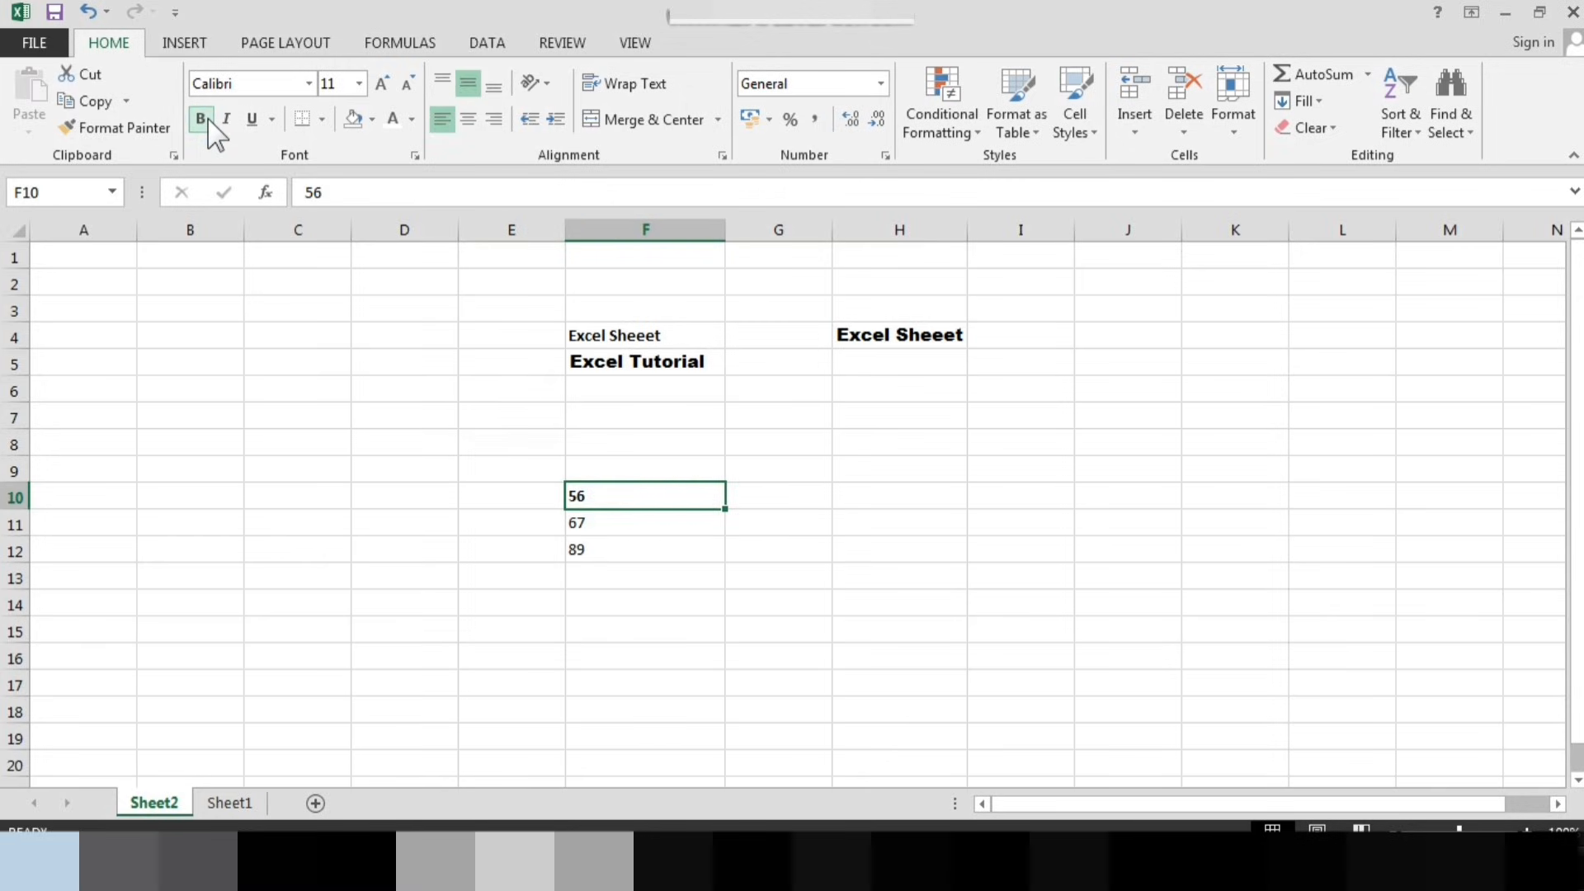
click(304, 324)
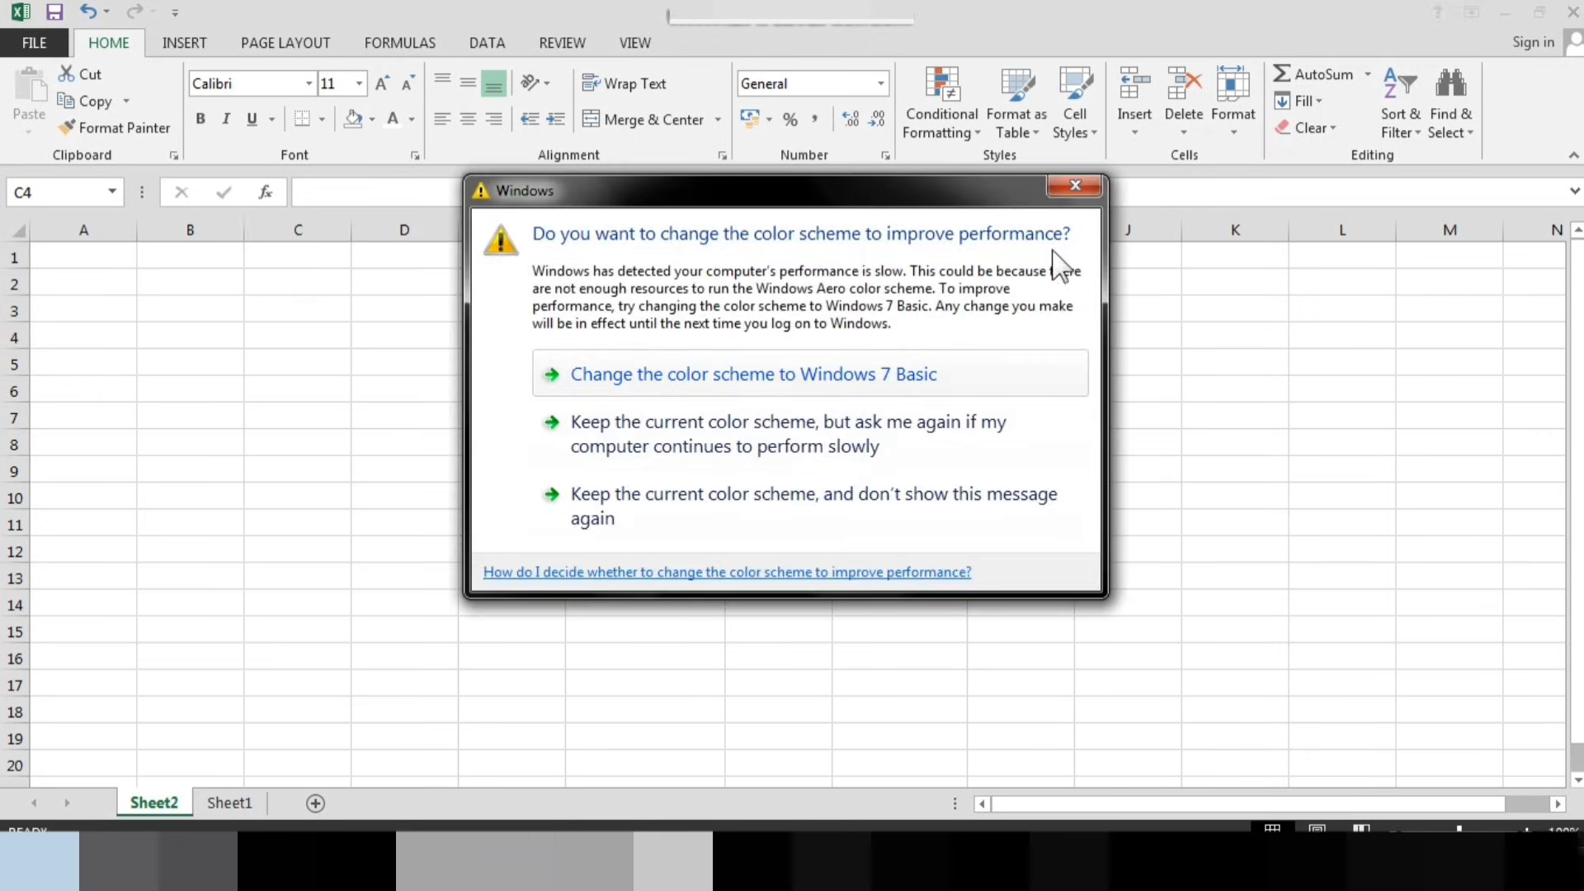
click(1075, 187)
Switch italic and underline on and back off for the "Excel Sheeet" text in cell F4
click(600, 347)
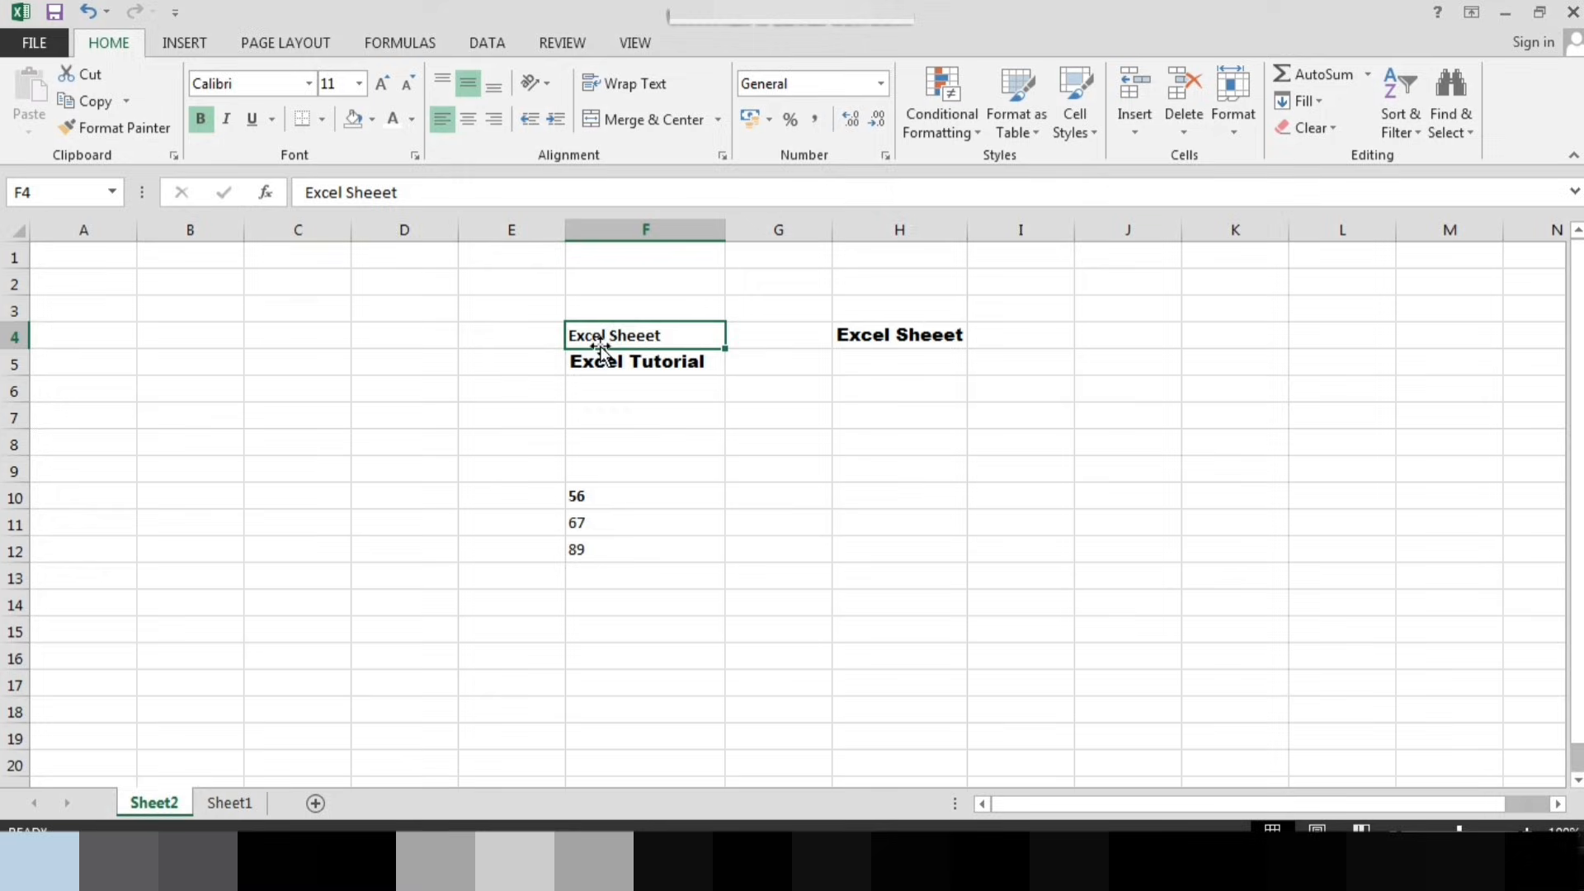
click(228, 119)
click(230, 118)
click(254, 119)
click(253, 119)
click(402, 443)
Apply All Borders to cell F4 and also a Top Border to the same cell
click(581, 341)
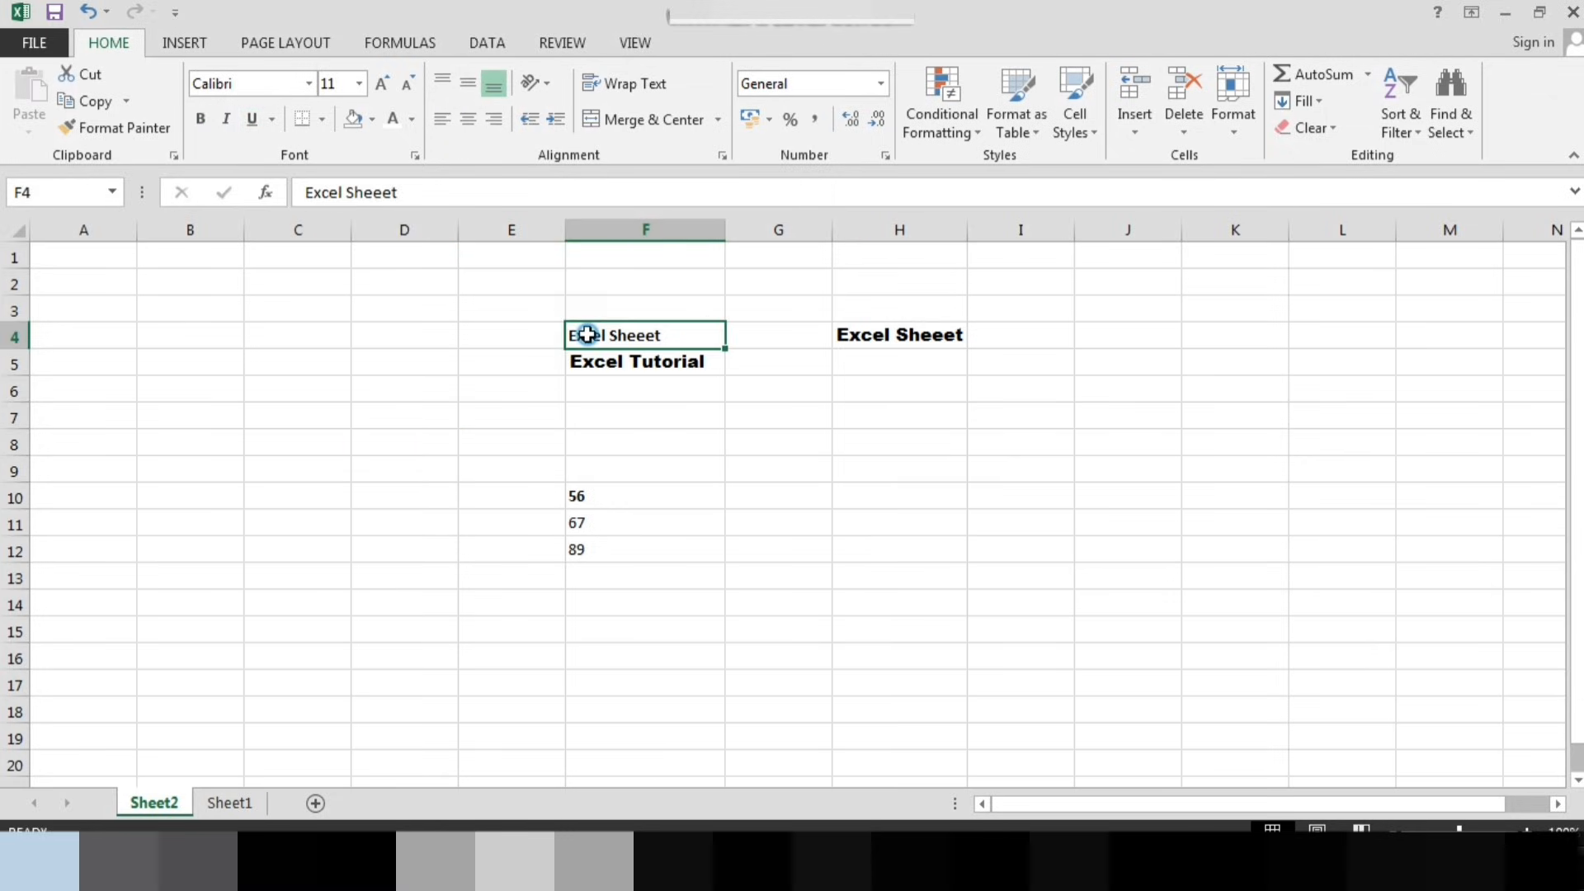
click(323, 120)
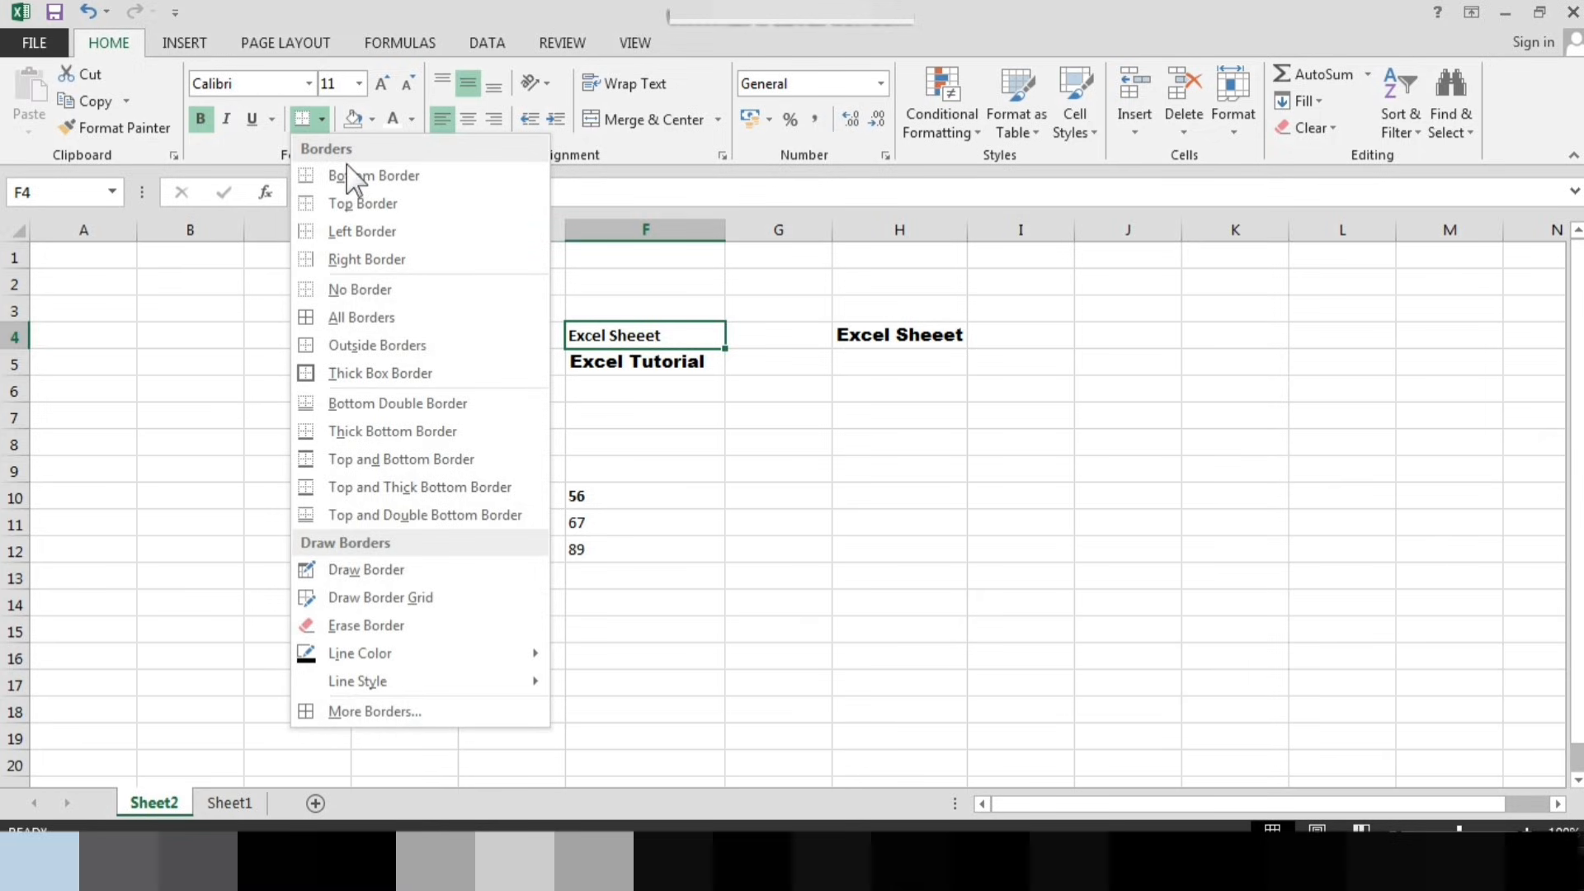
click(379, 319)
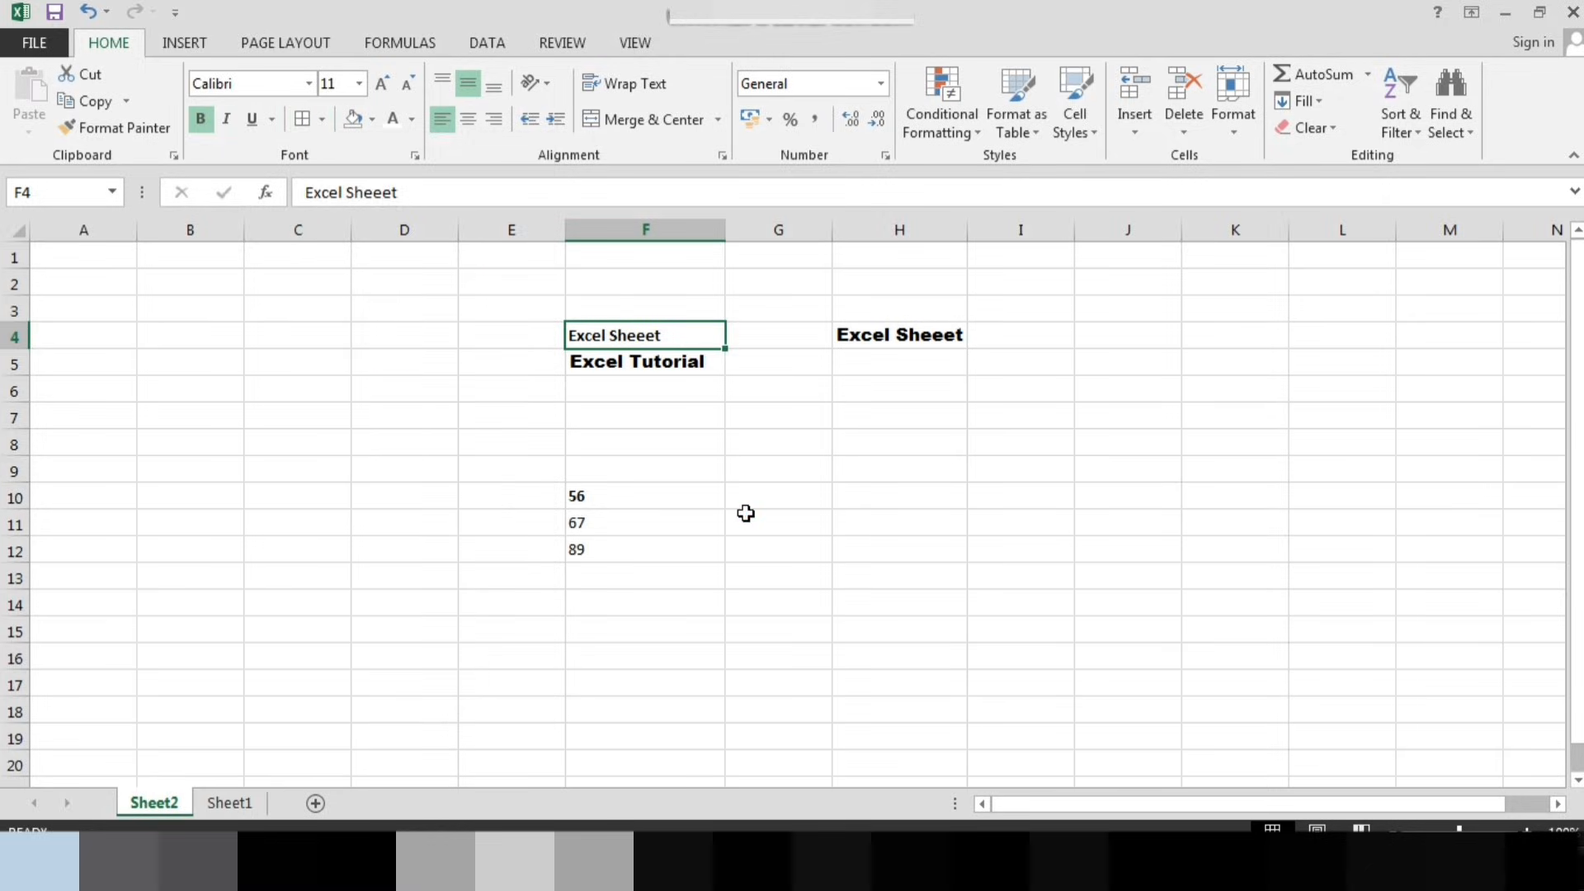
click(745, 517)
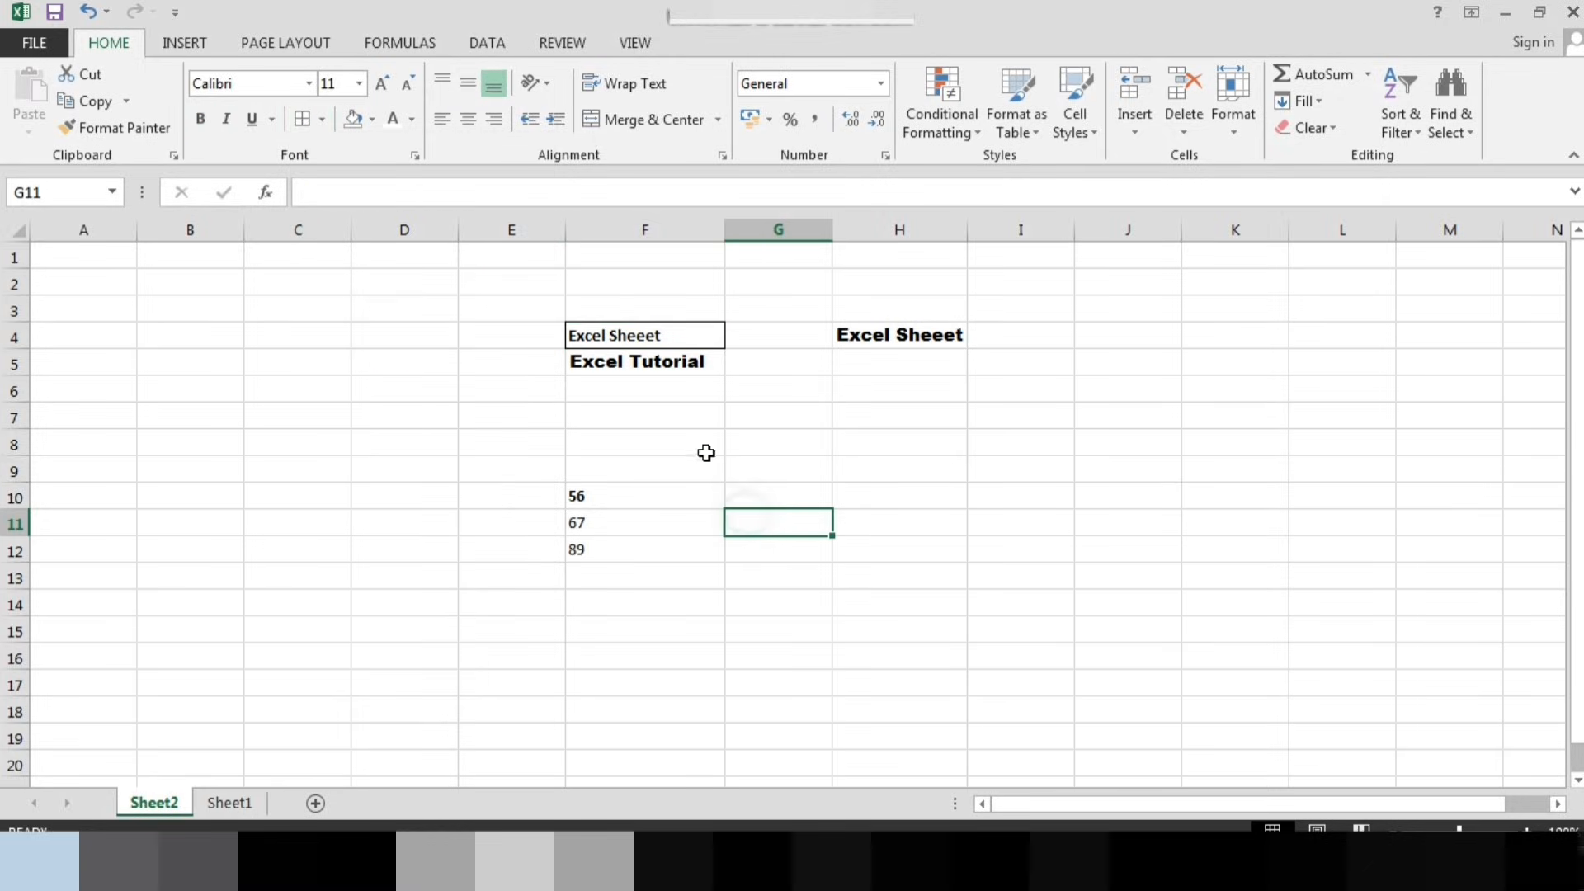
click(684, 330)
click(322, 119)
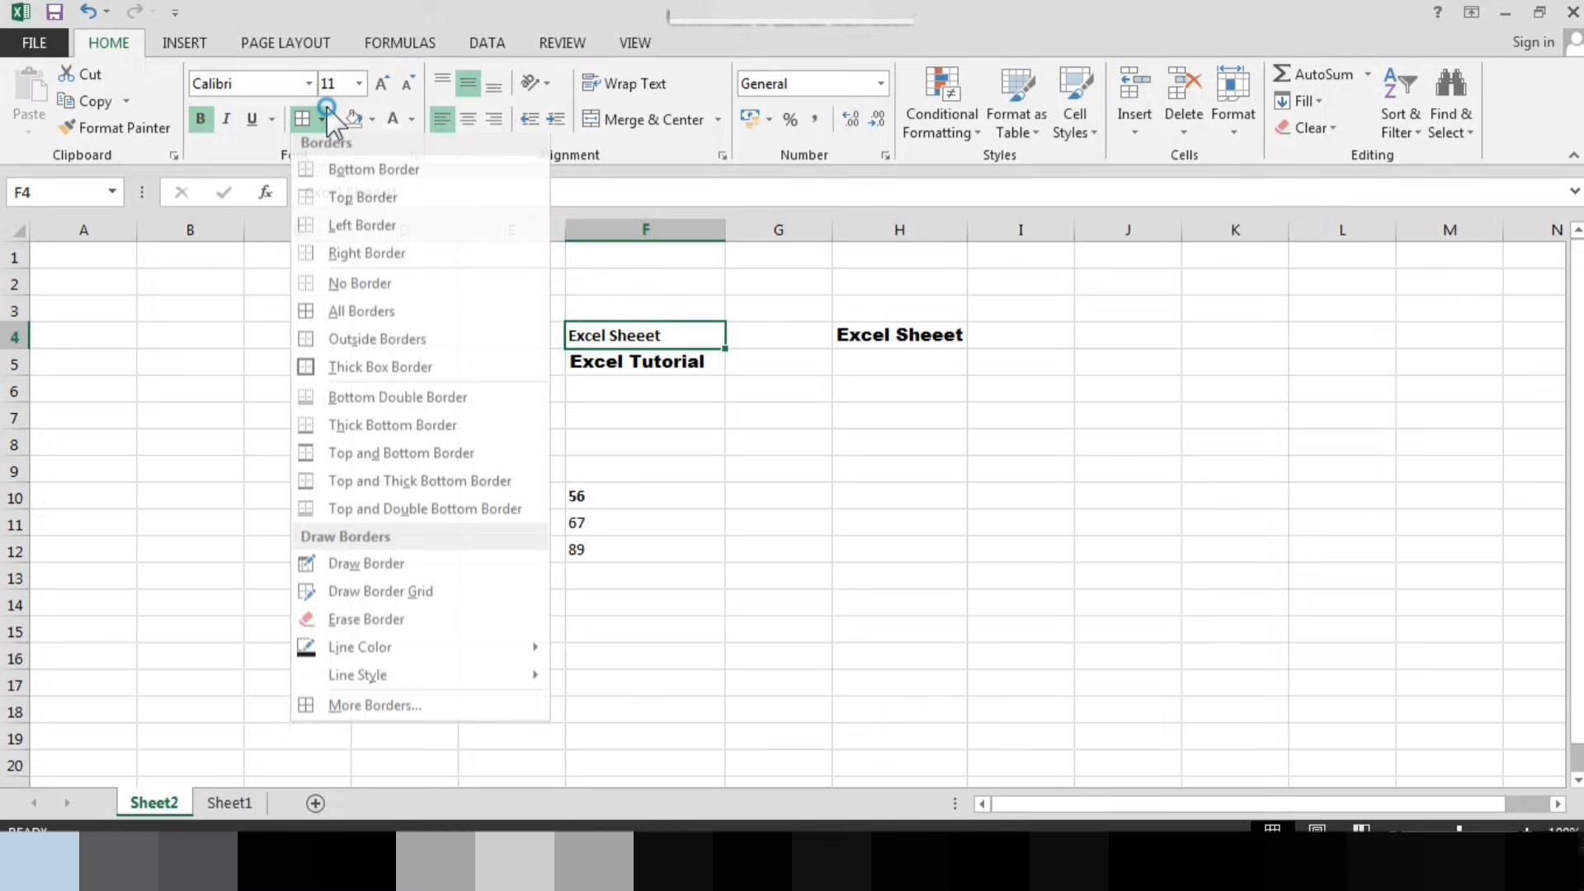
click(335, 203)
click(693, 415)
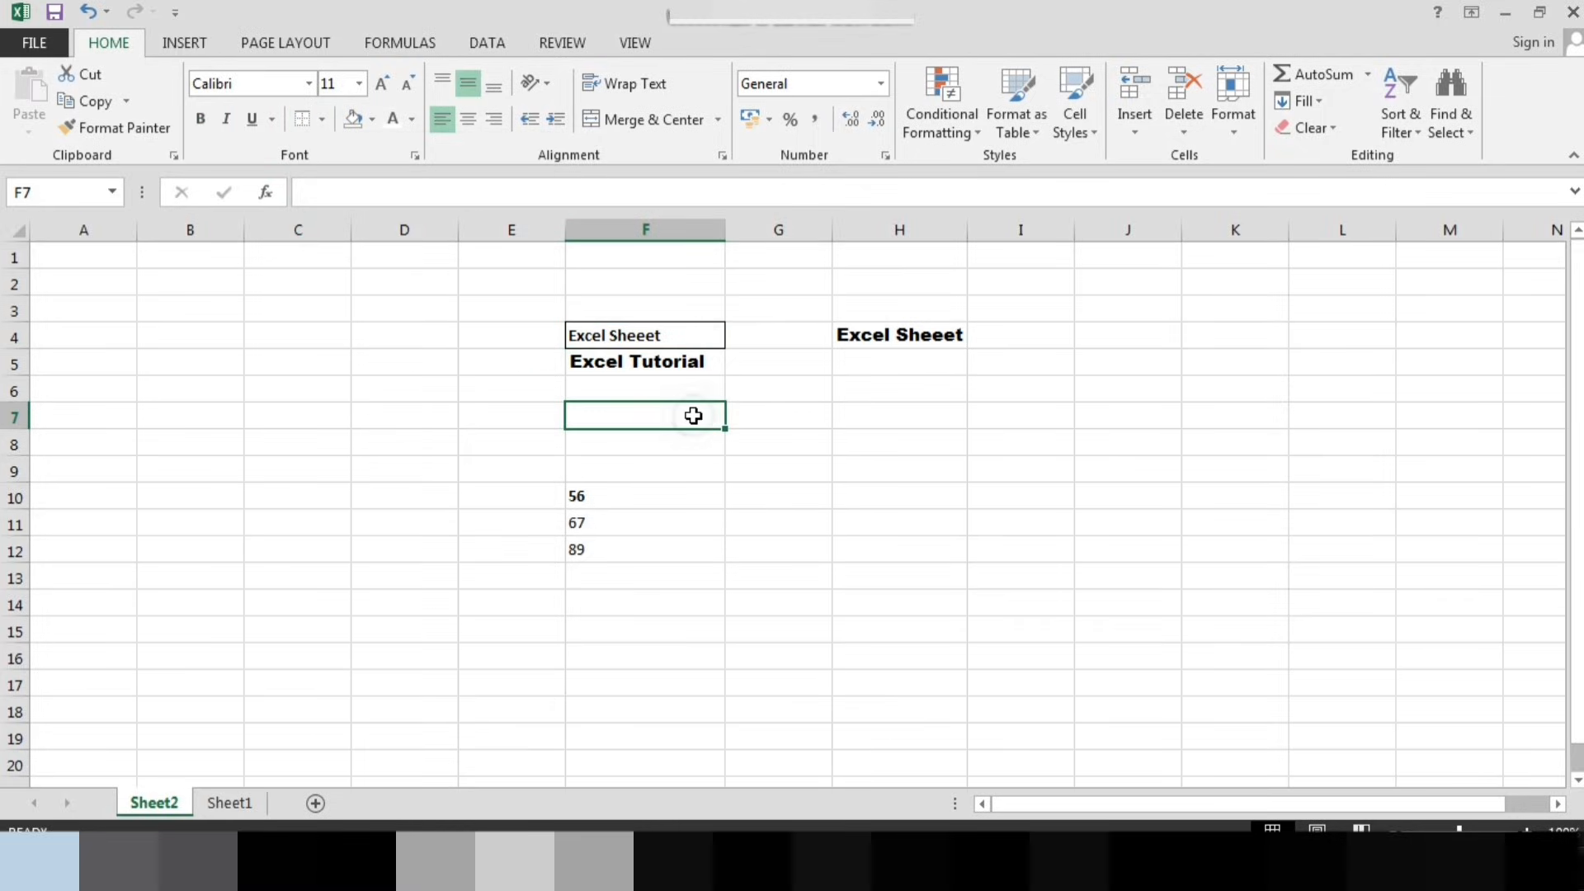
Apply a Top Border to the "Excel Sheeet" text in cell H4
click(848, 334)
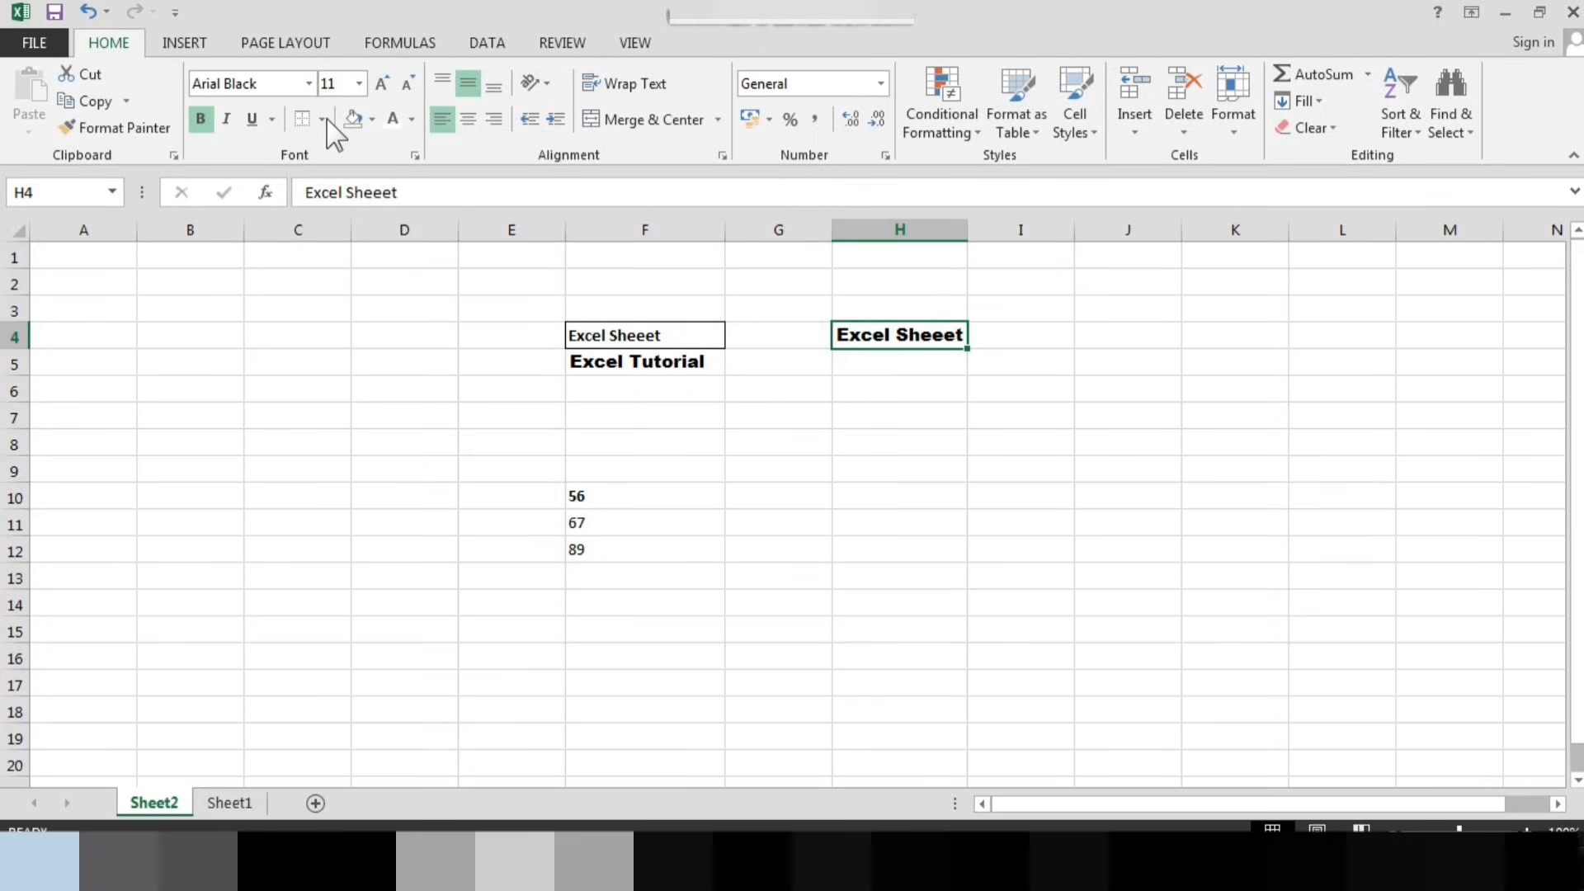
click(321, 118)
click(330, 203)
click(892, 467)
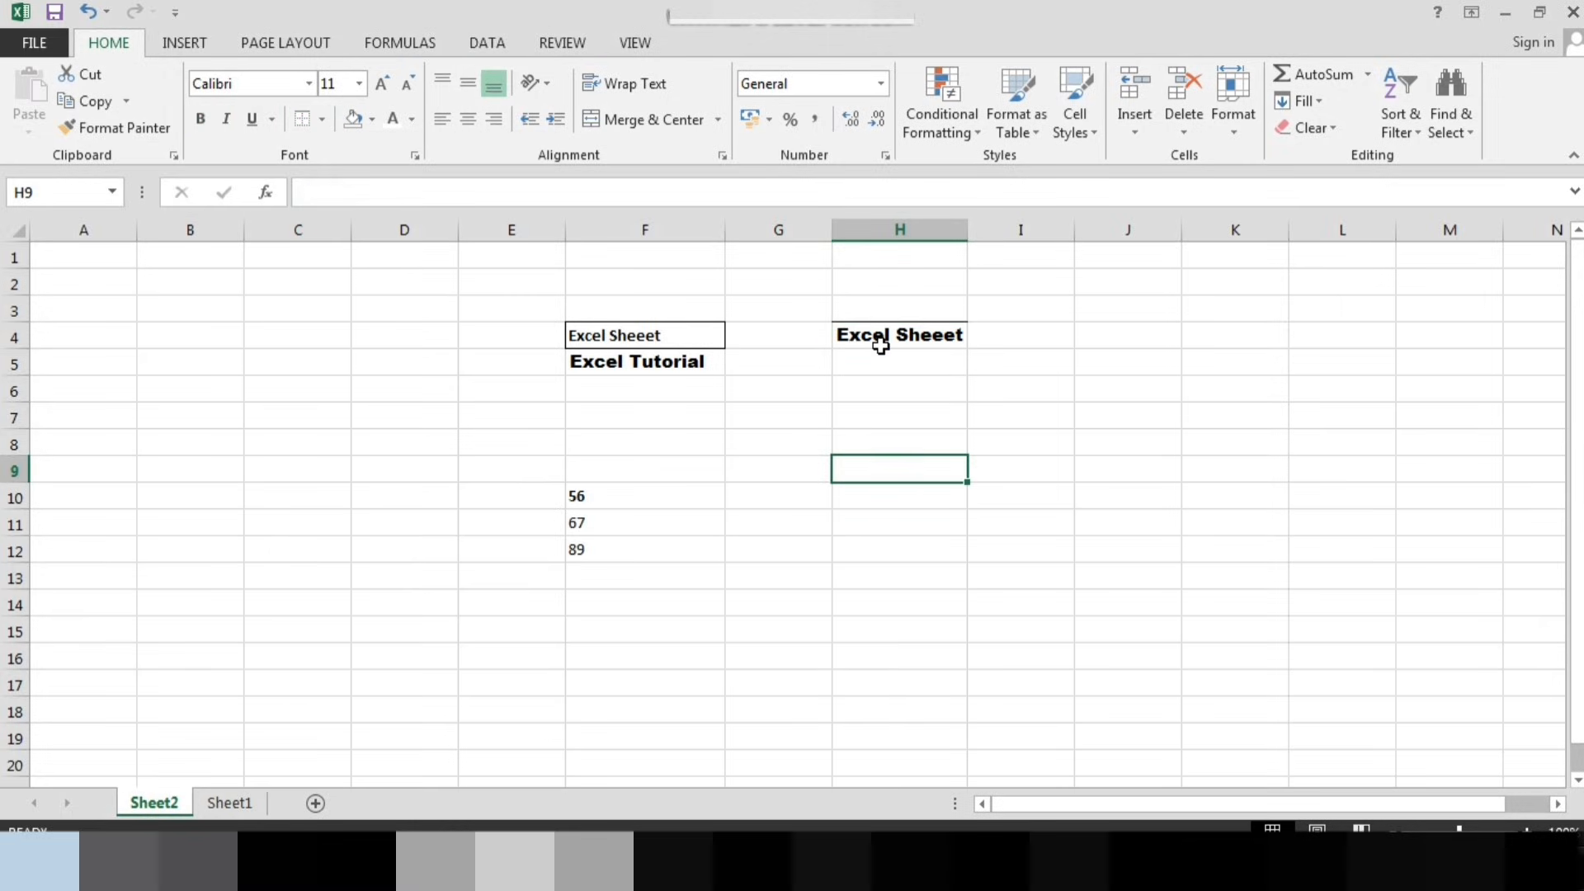
click(322, 118)
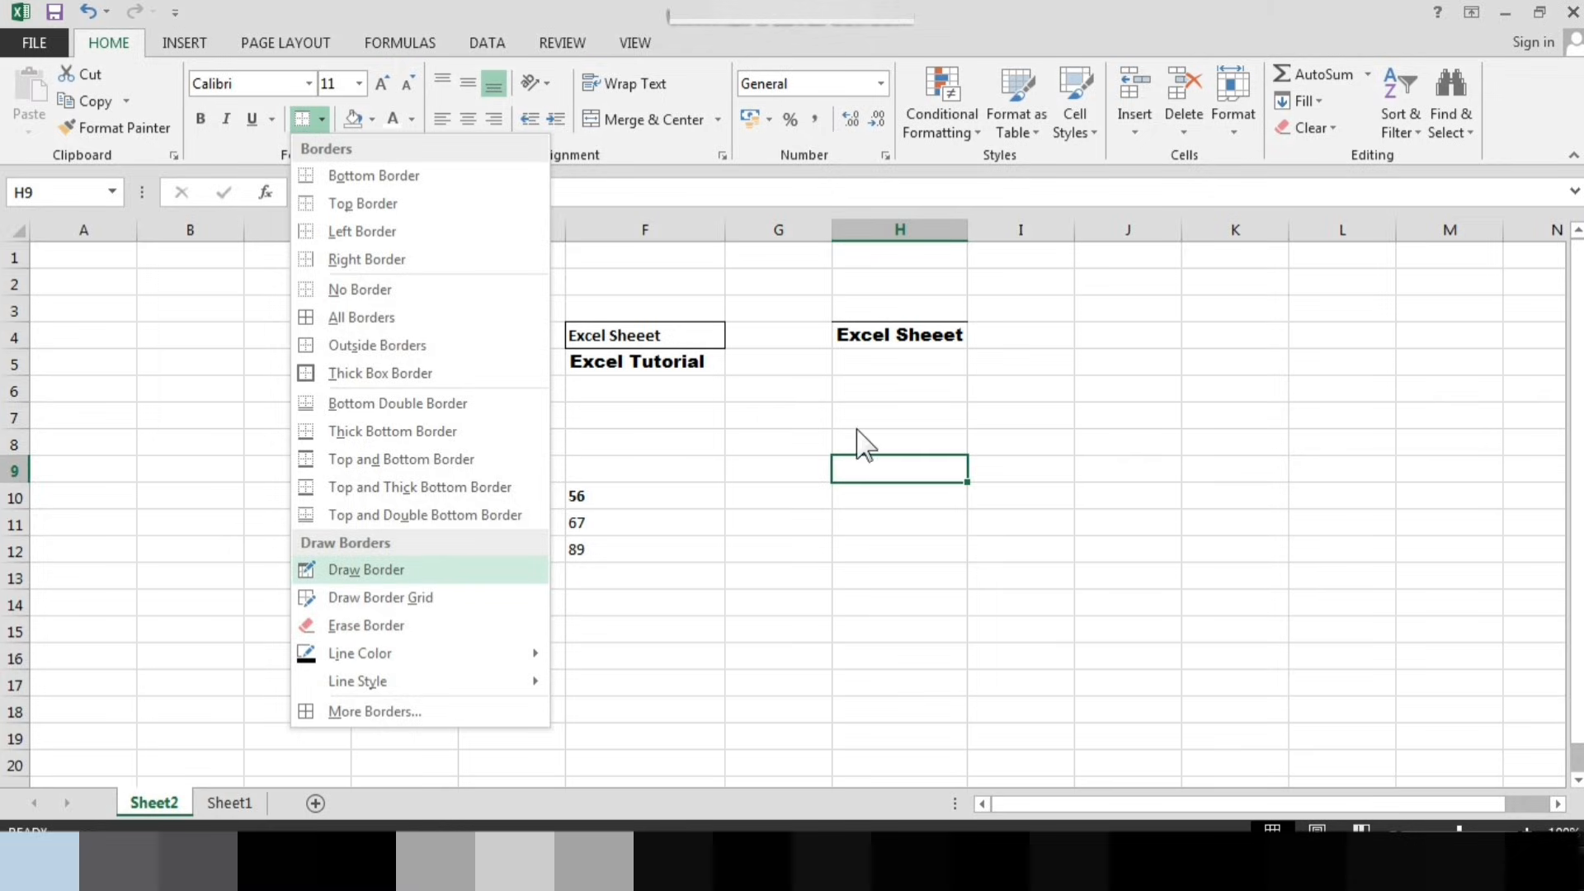
click(863, 321)
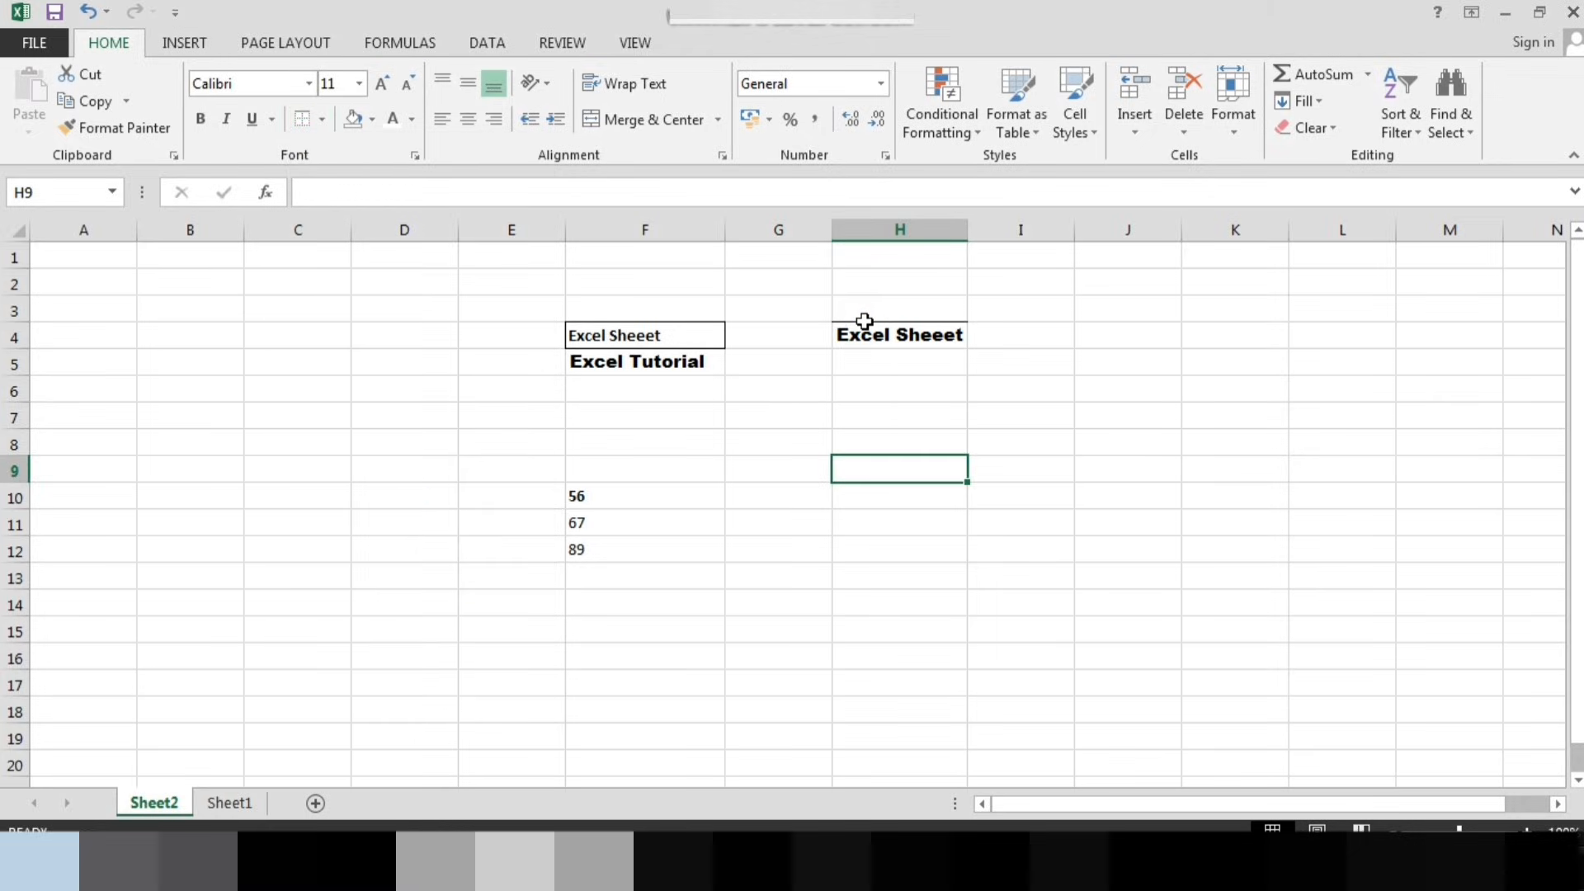
Erase the top border of cell H4 and all four borders around cell F4 with the Erase Border tool
click(322, 119)
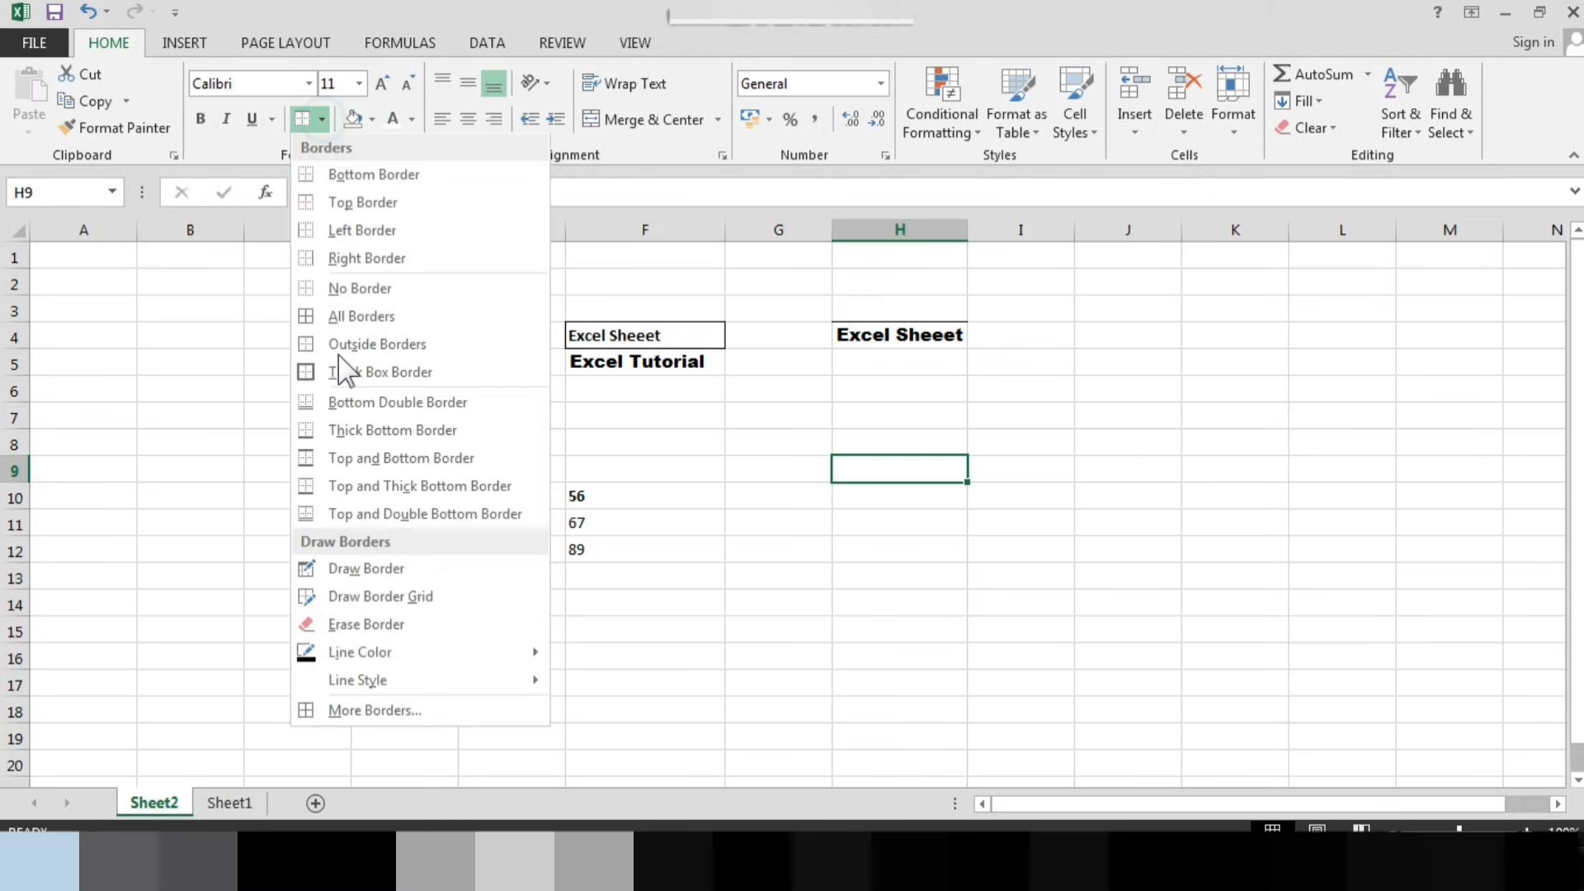
click(367, 624)
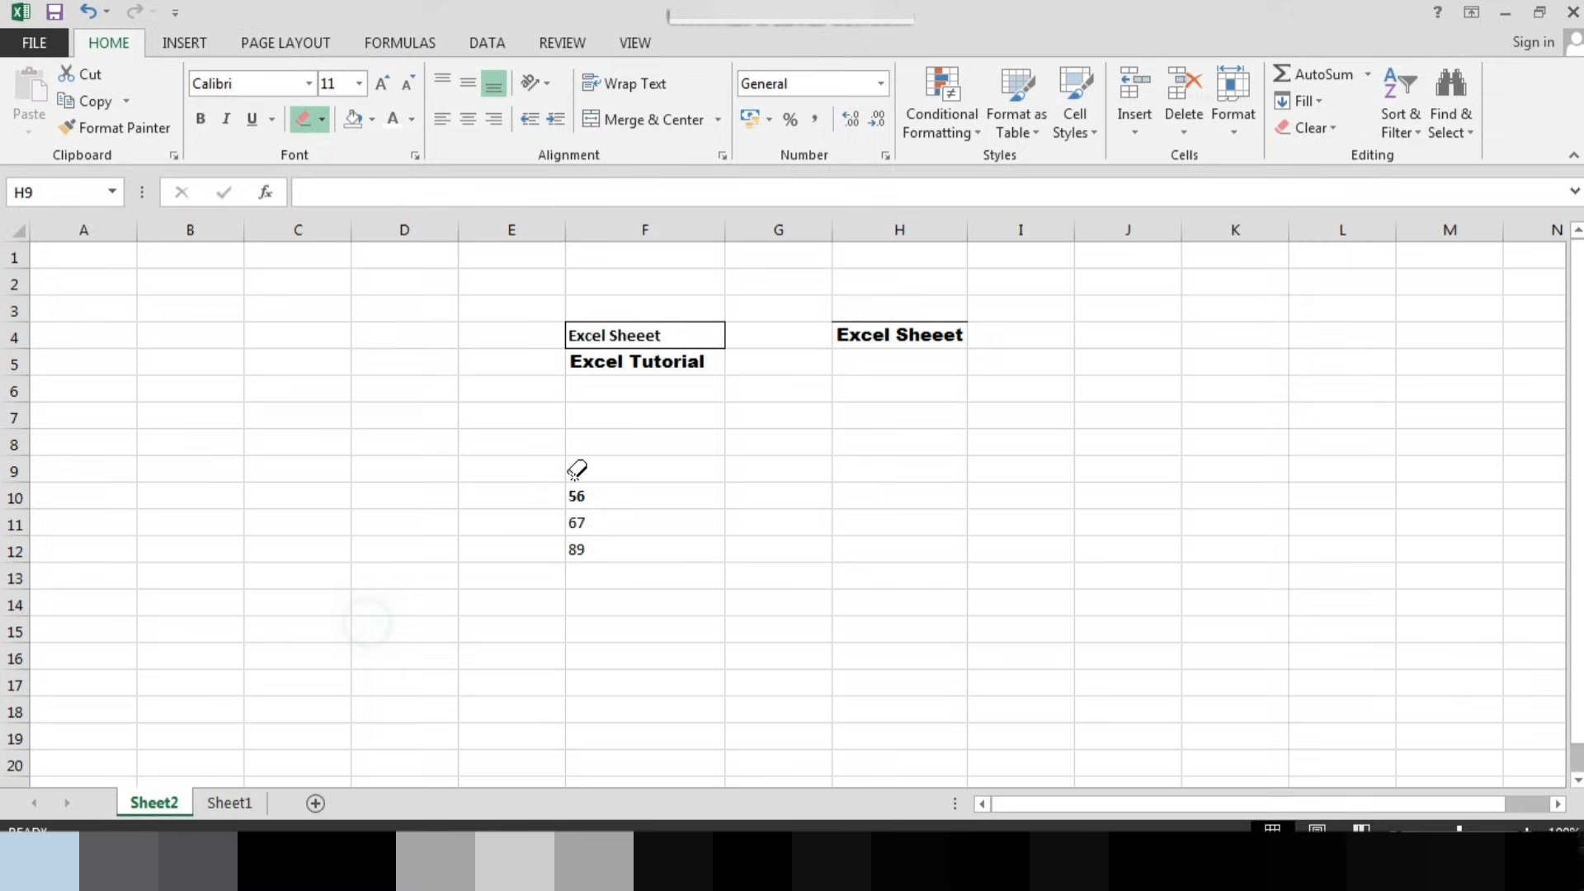
click(899, 321)
click(671, 321)
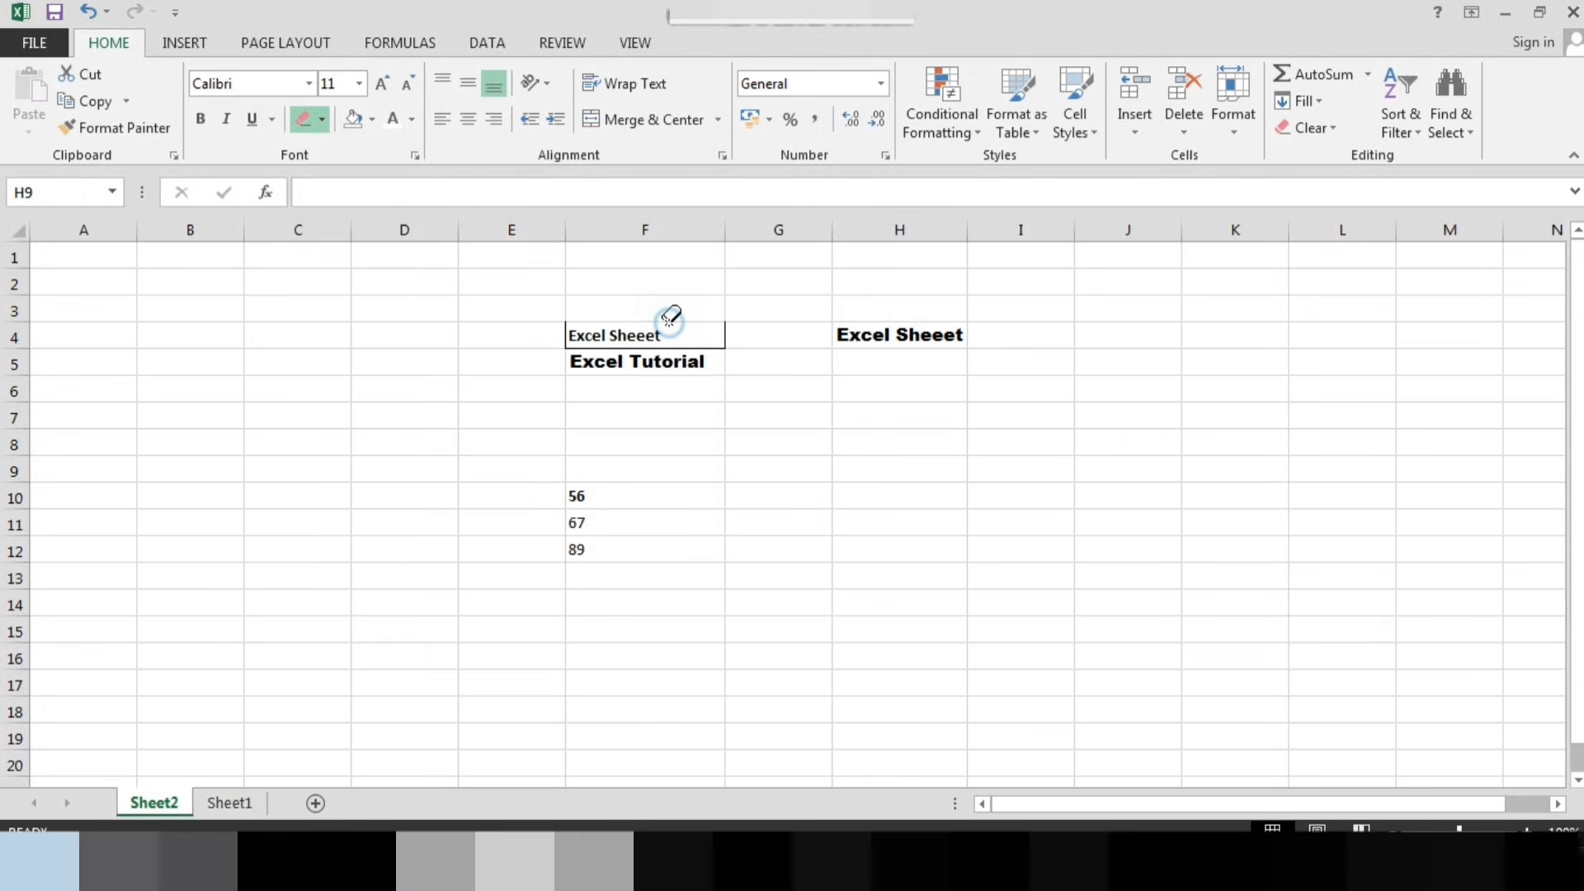
click(678, 338)
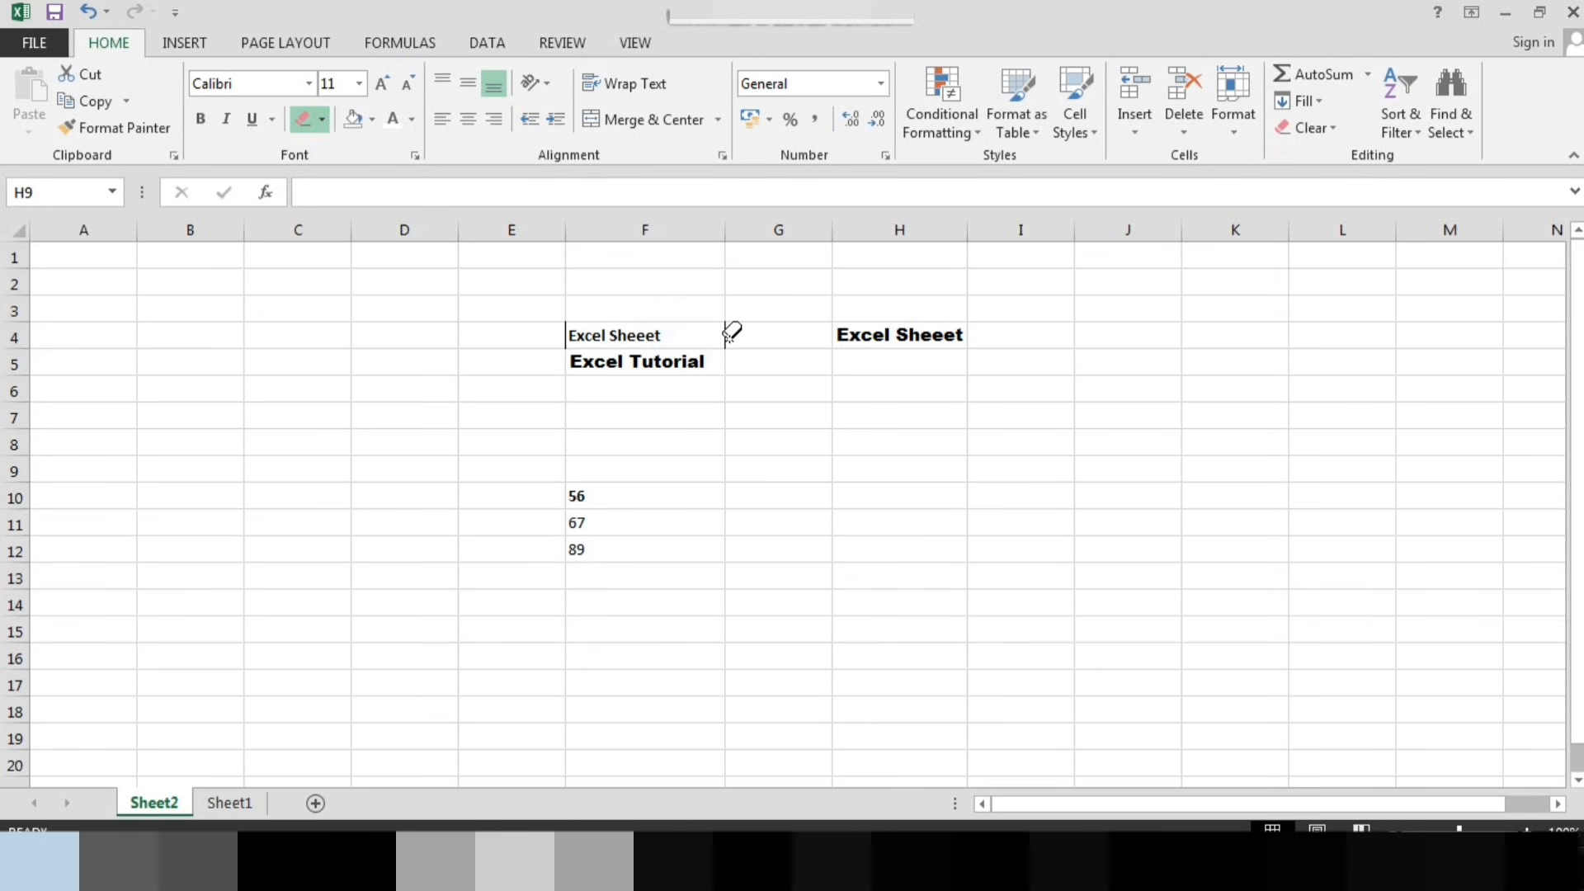
click(727, 338)
click(565, 335)
click(322, 119)
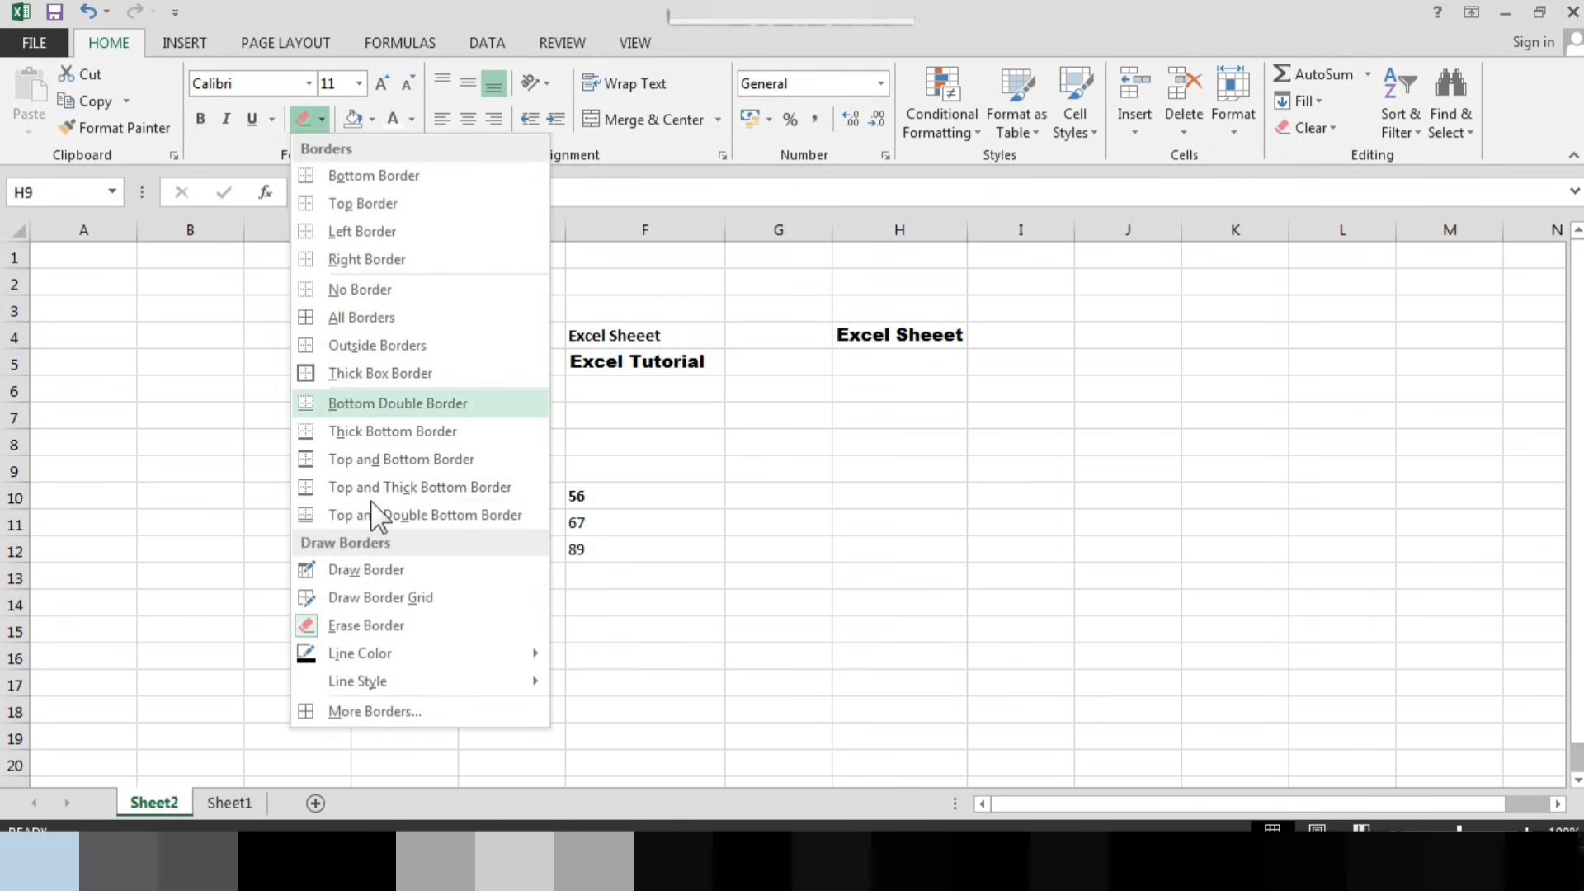
mouse_move(387, 656)
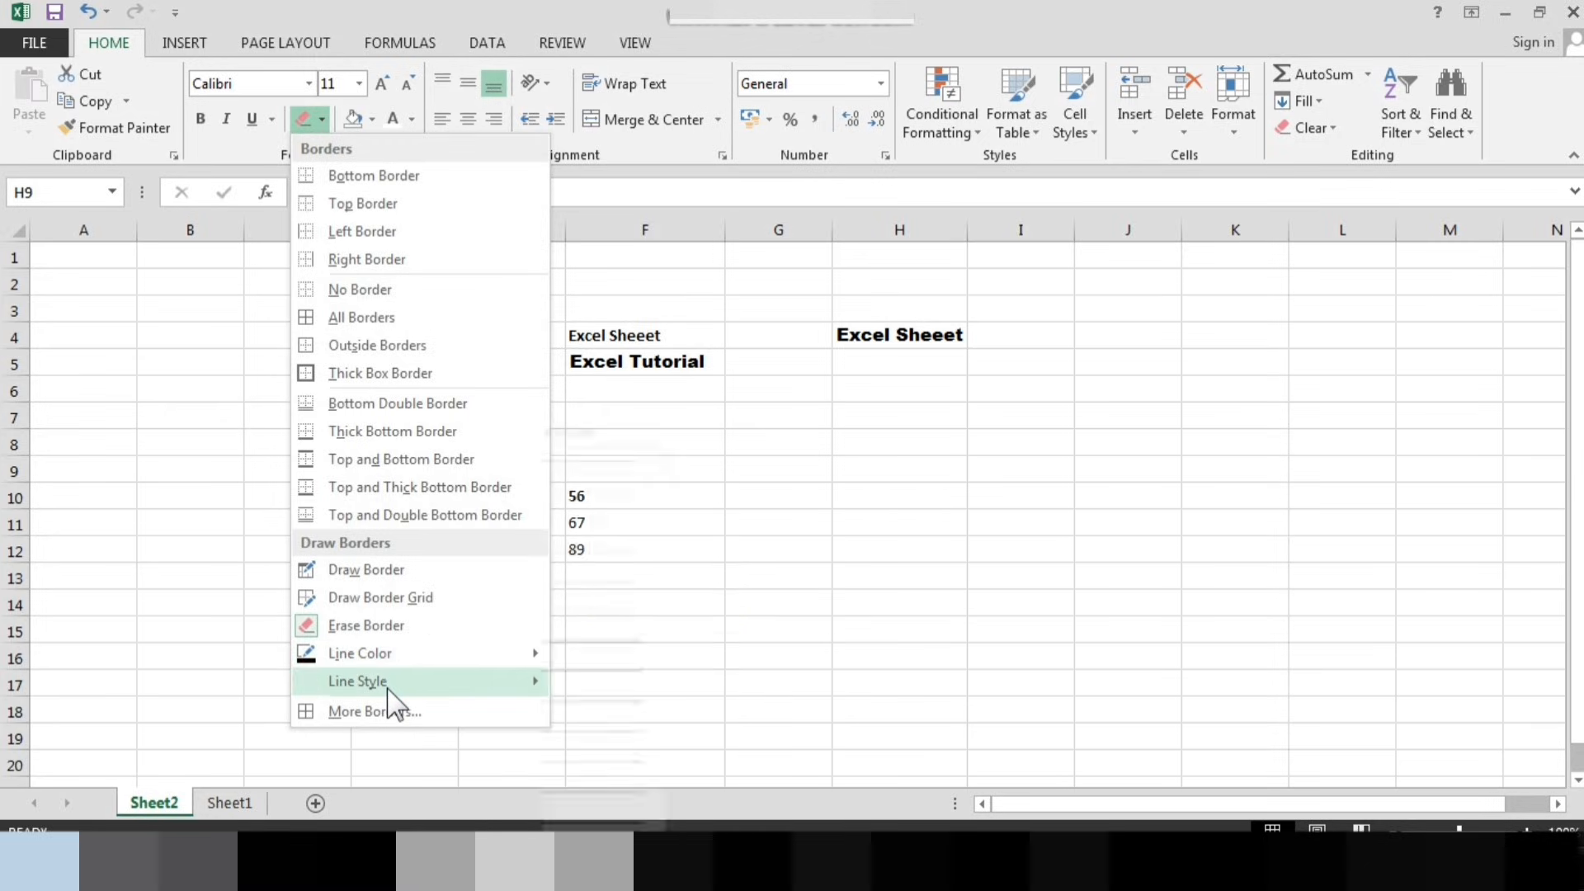
mouse_move(387, 686)
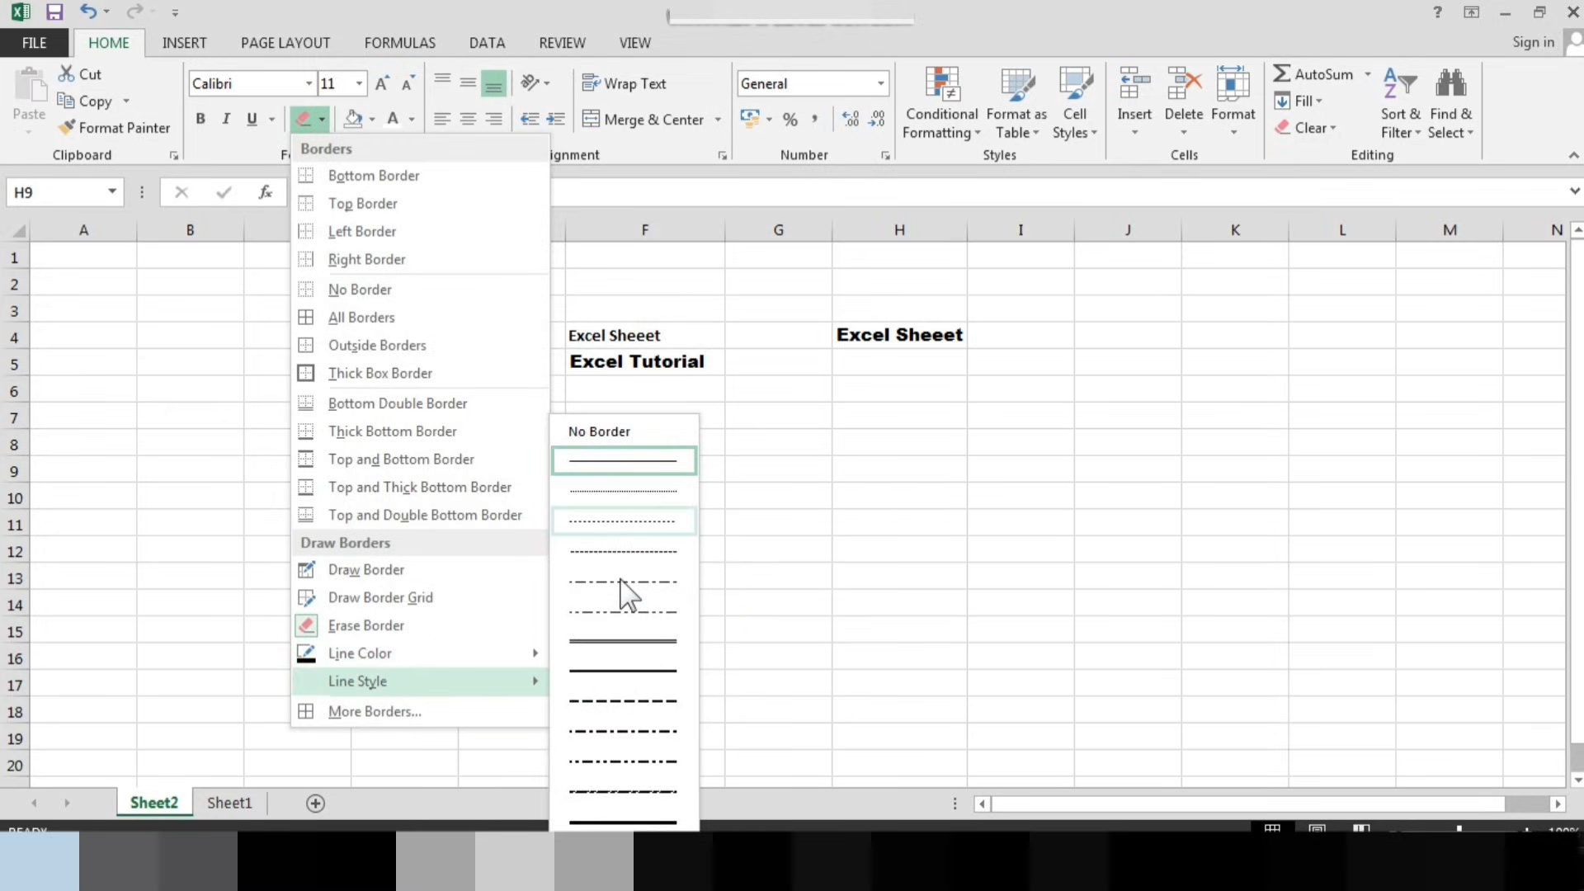
click(636, 664)
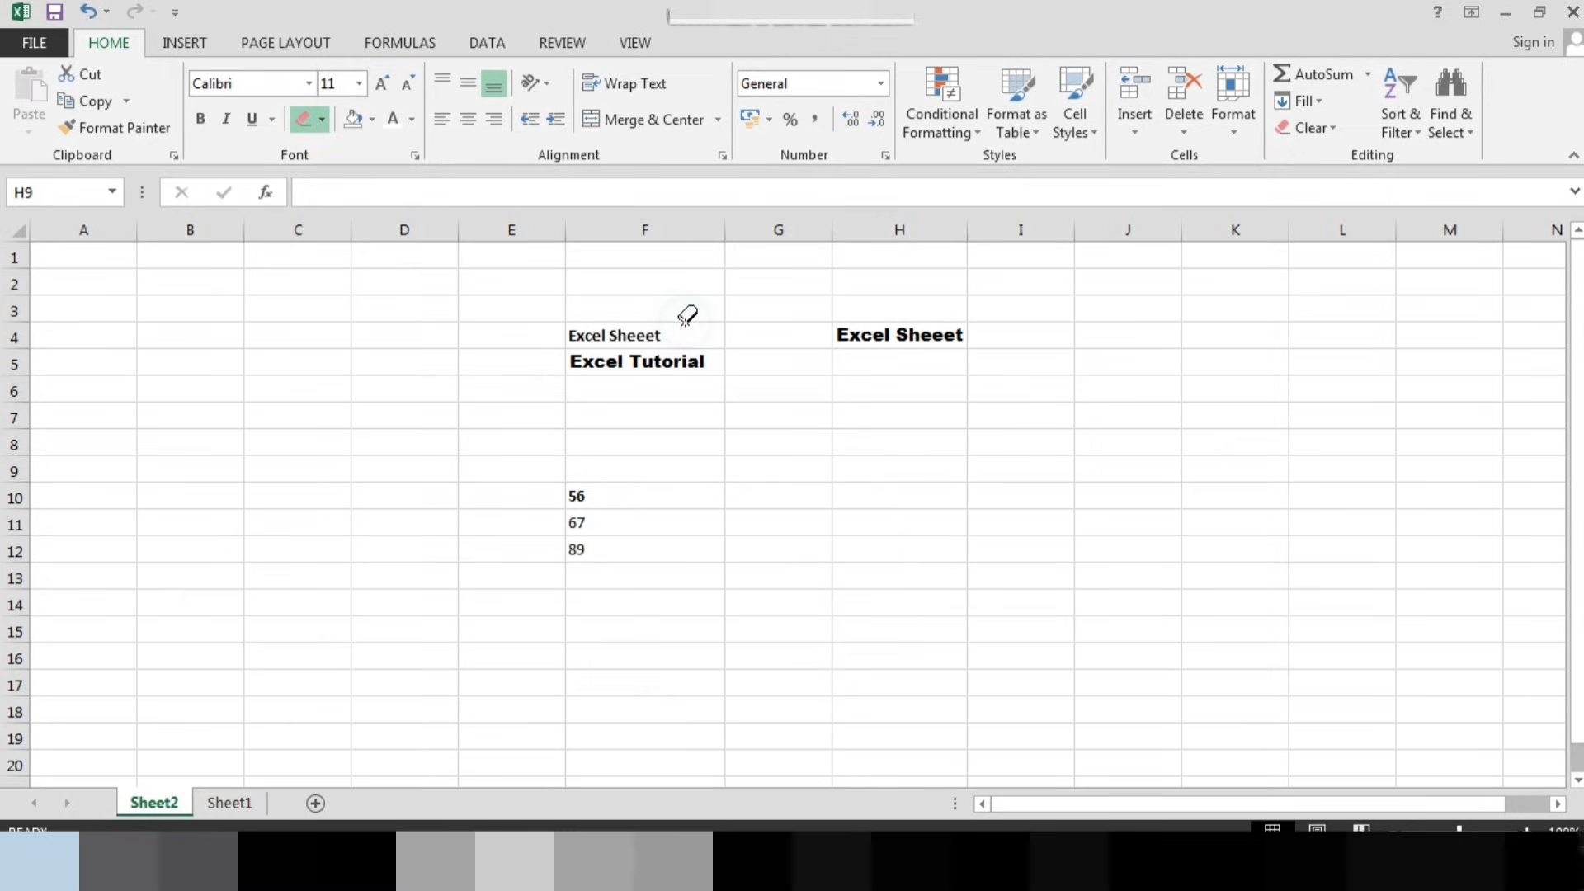
click(312, 124)
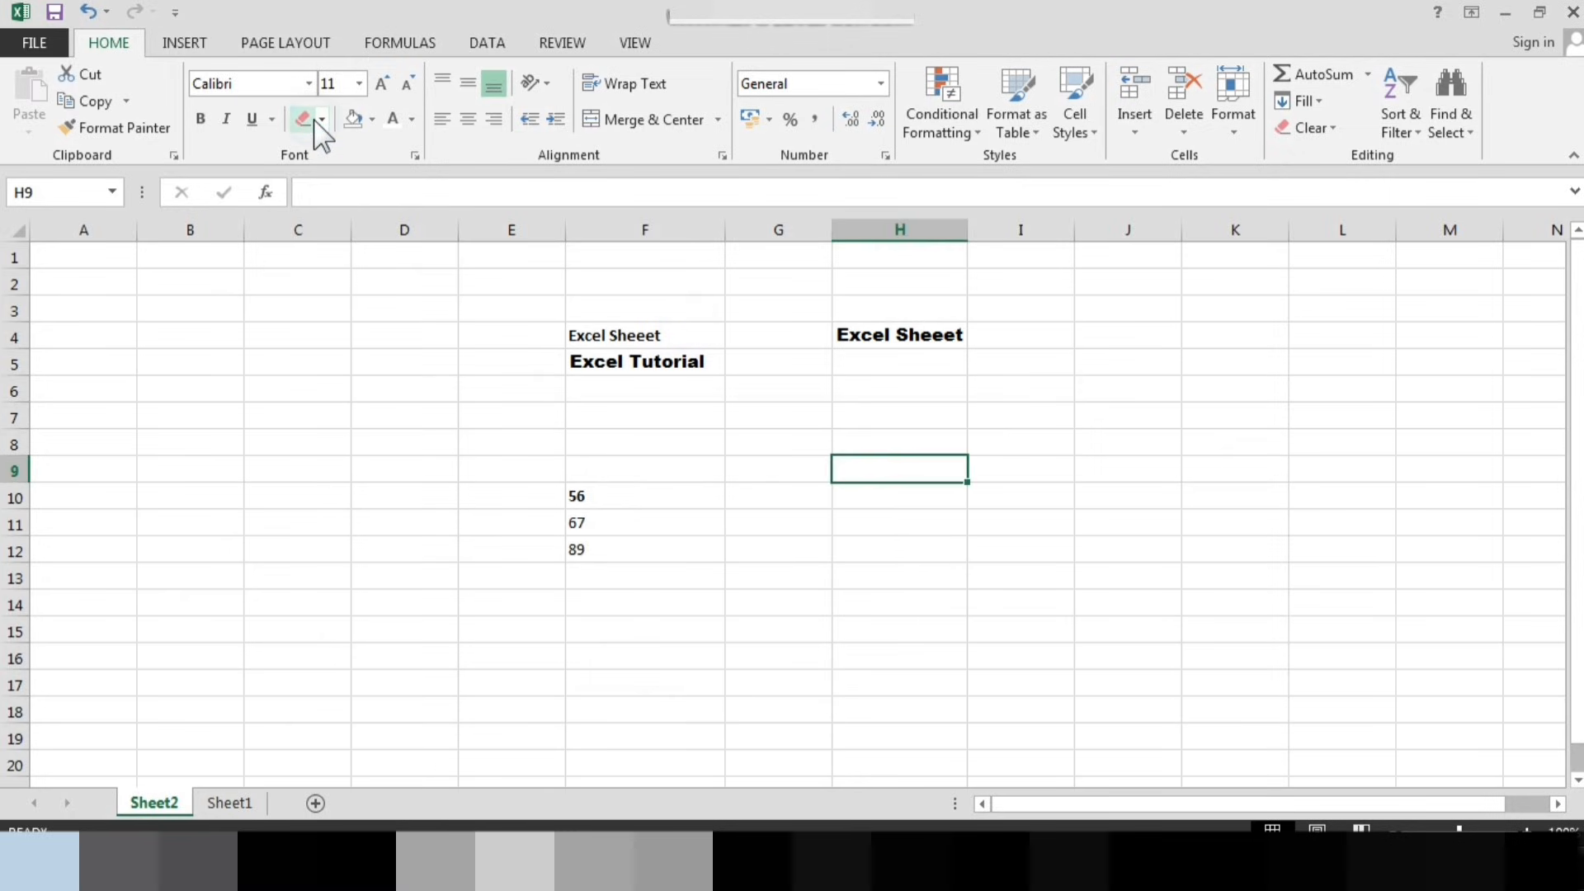
Draw a border in the double line style along the bottom edge of cell G5
click(322, 120)
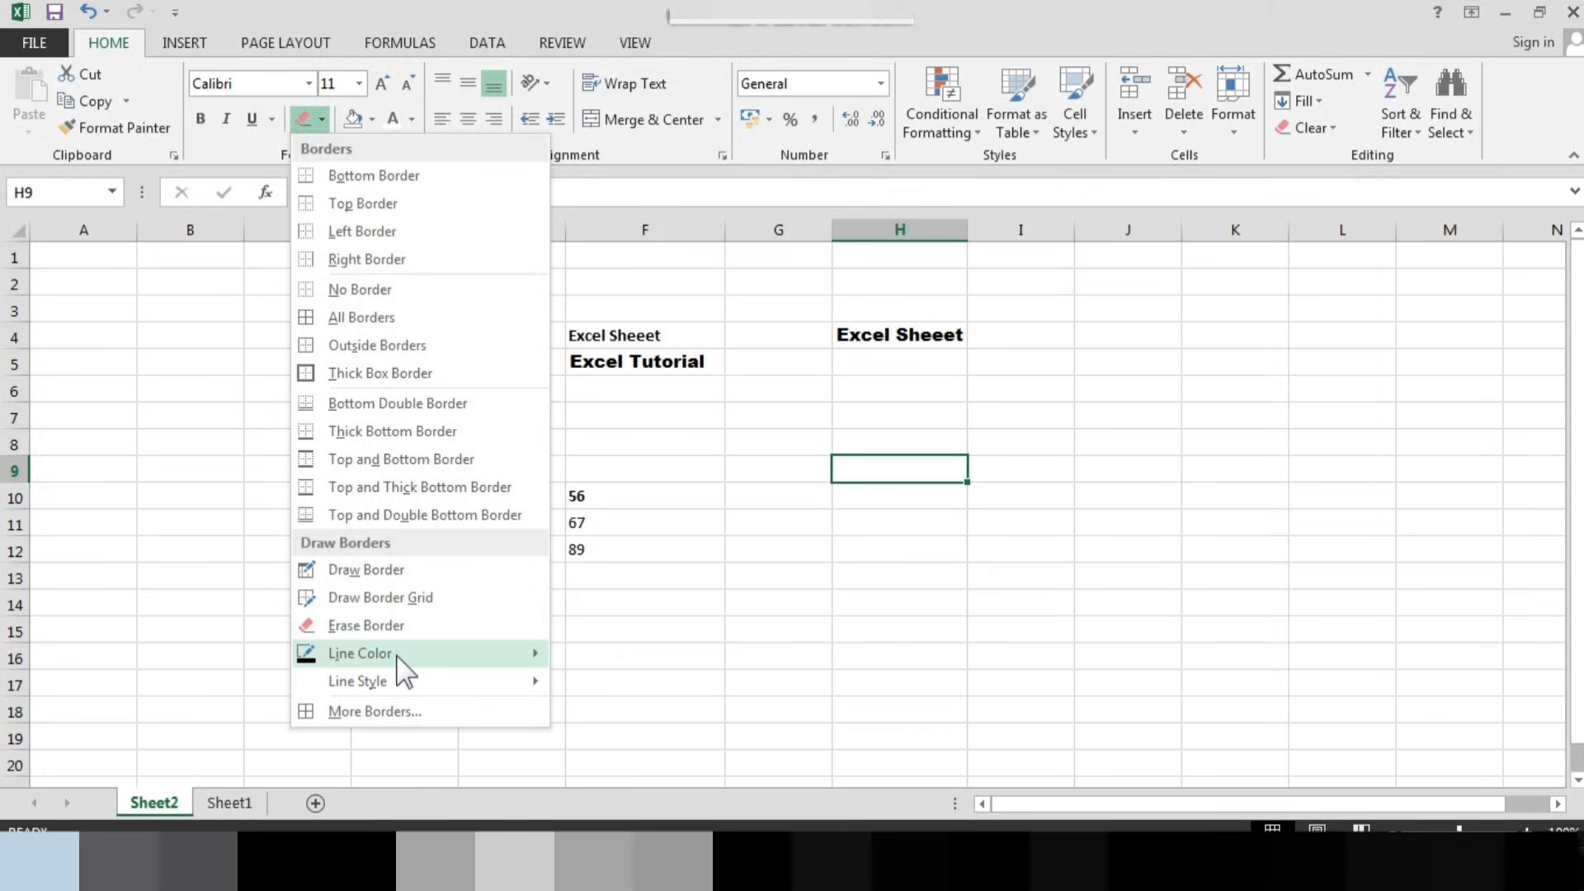
mouse_move(399, 697)
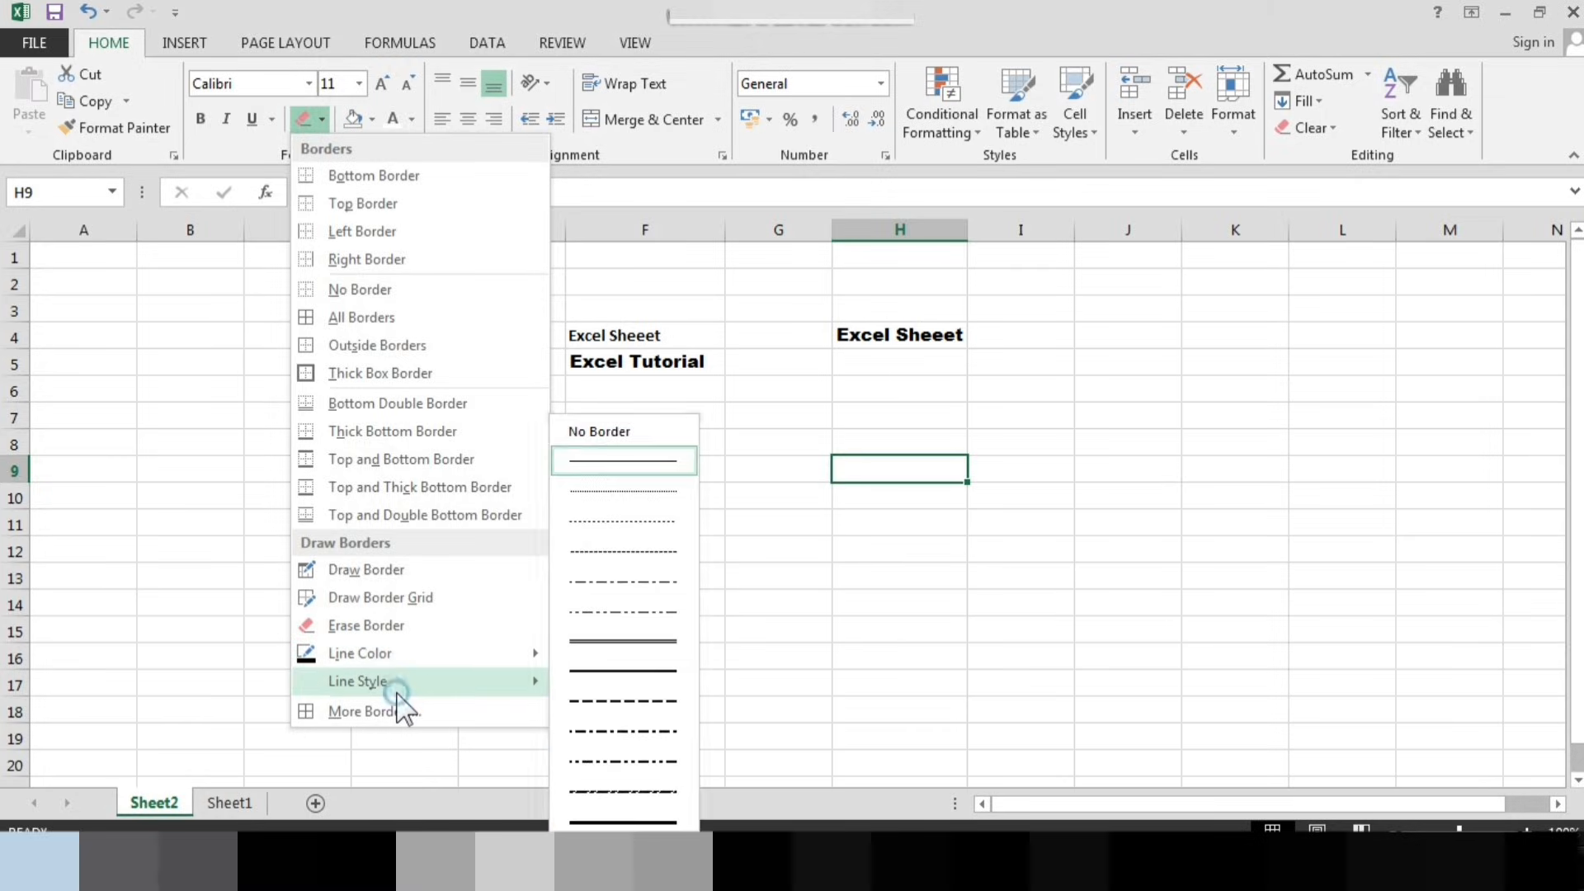
click(597, 643)
click(808, 374)
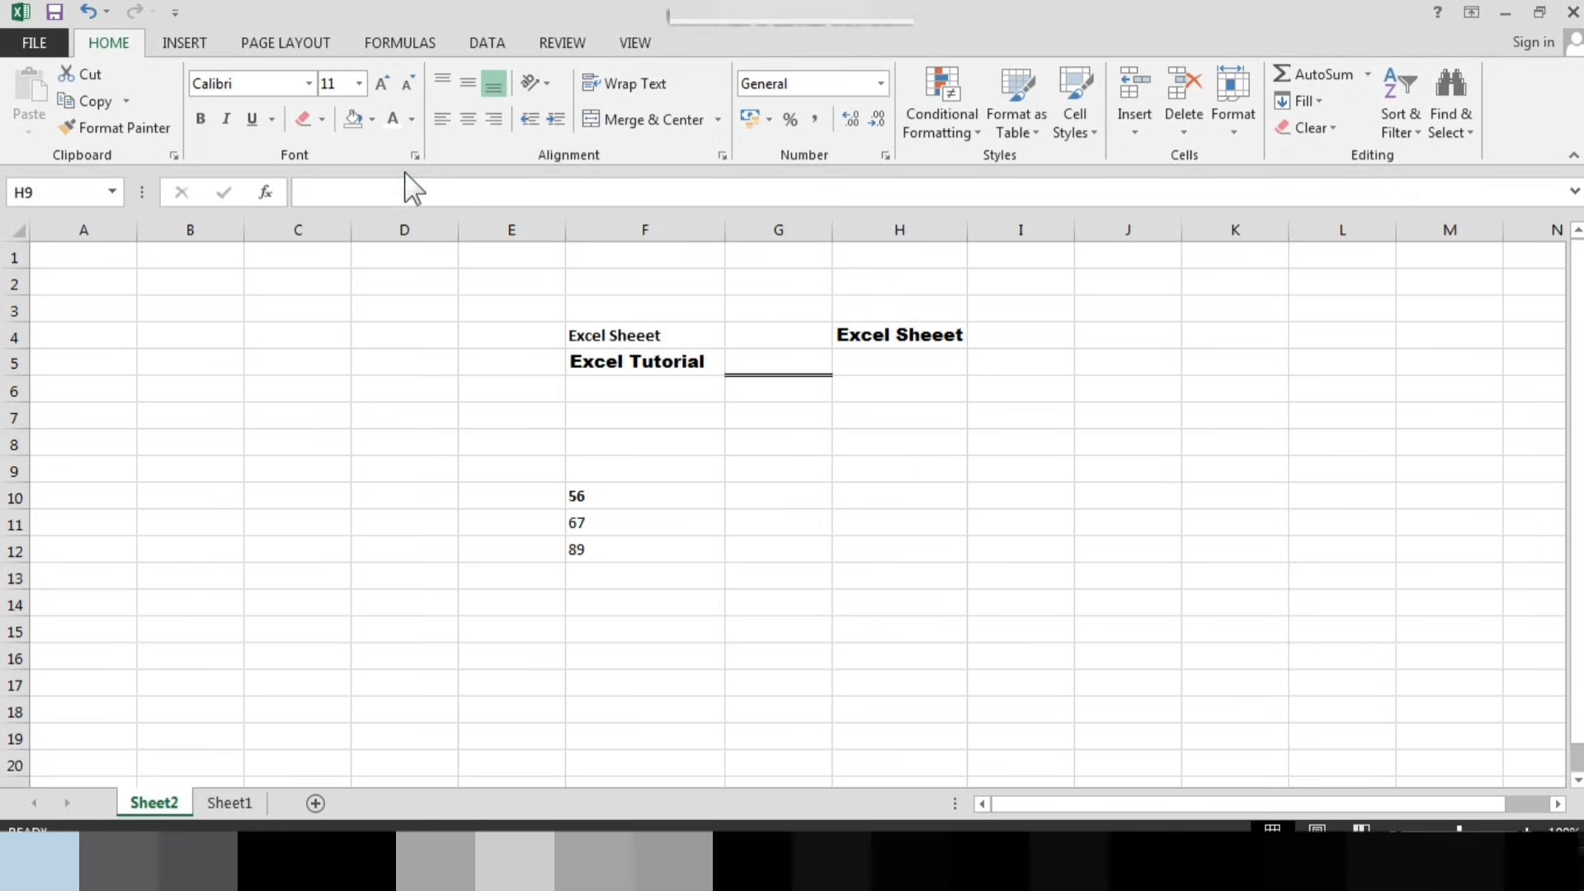
Preview fill colors on empty cell H9 and on the "Excel Sheeet" cell F4 without applying one
click(371, 118)
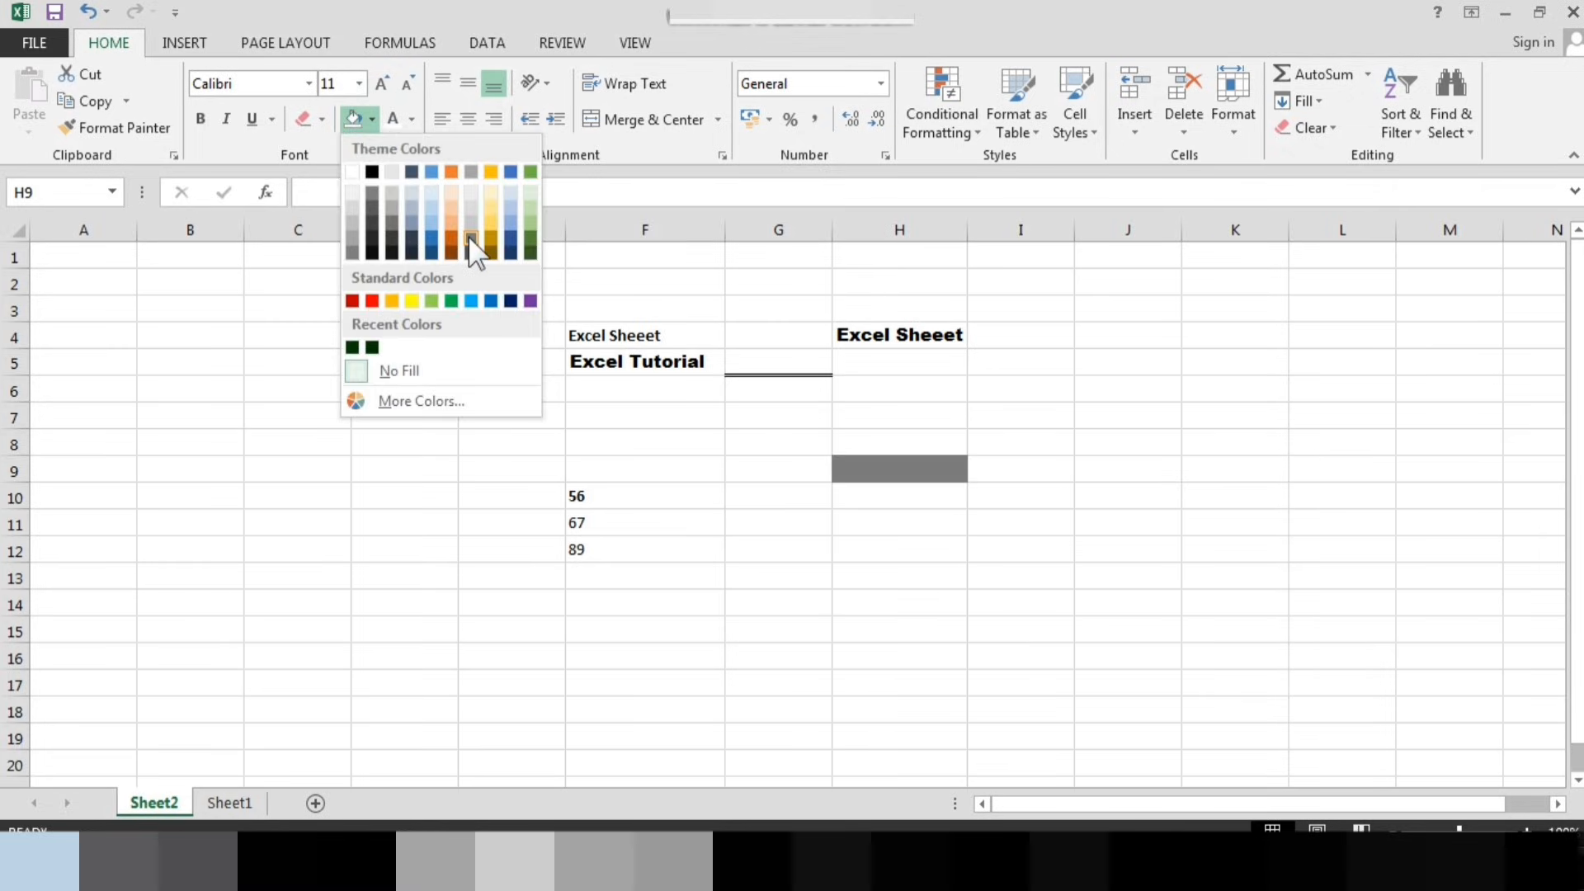
click(767, 518)
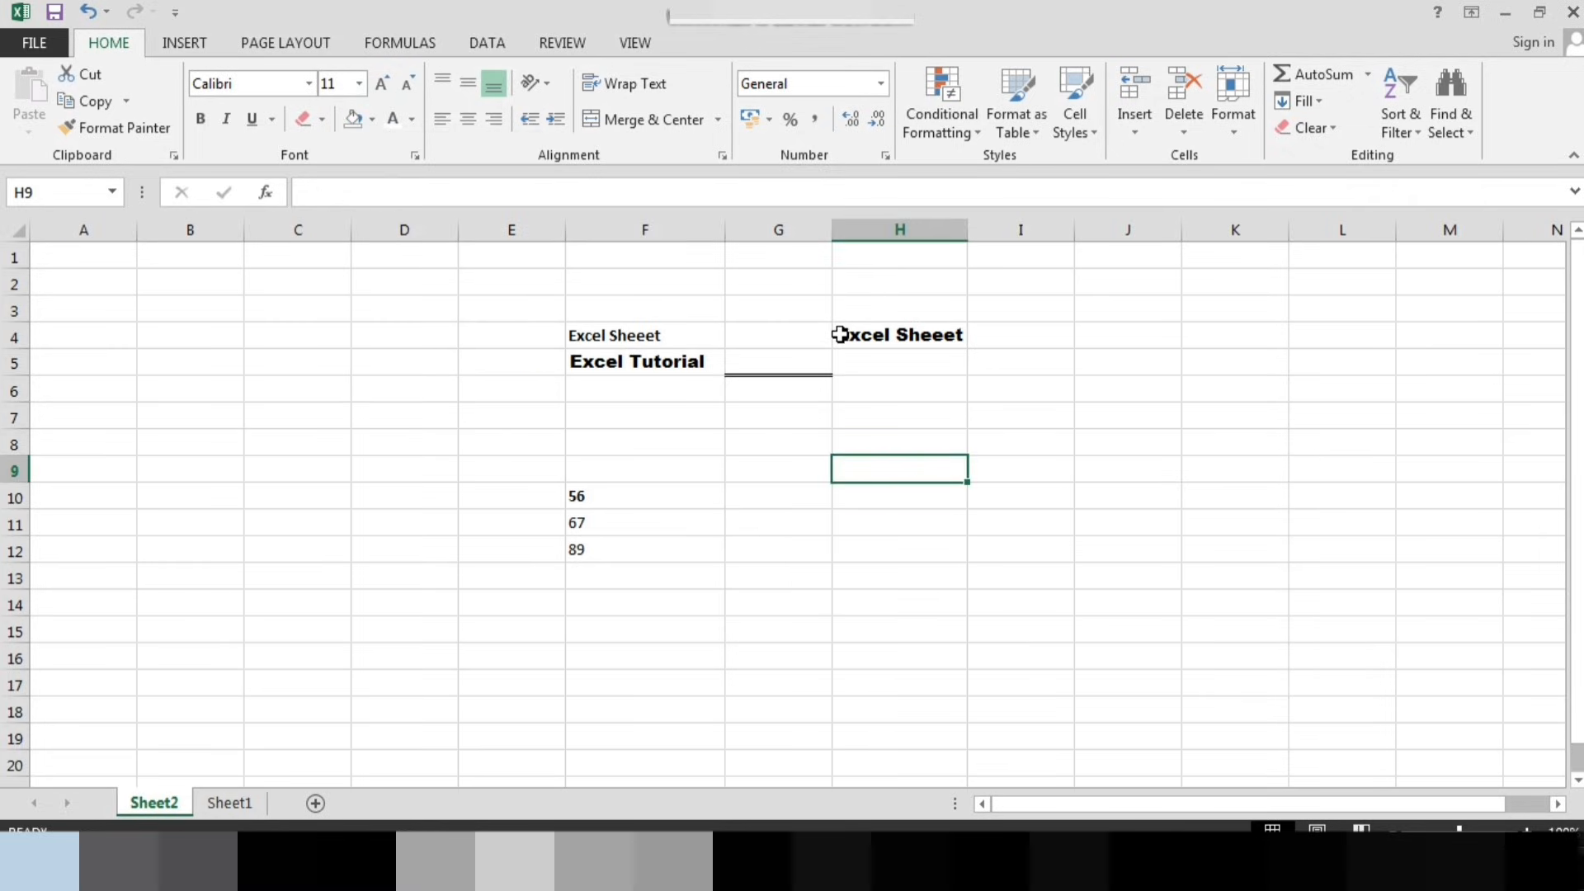
click(636, 335)
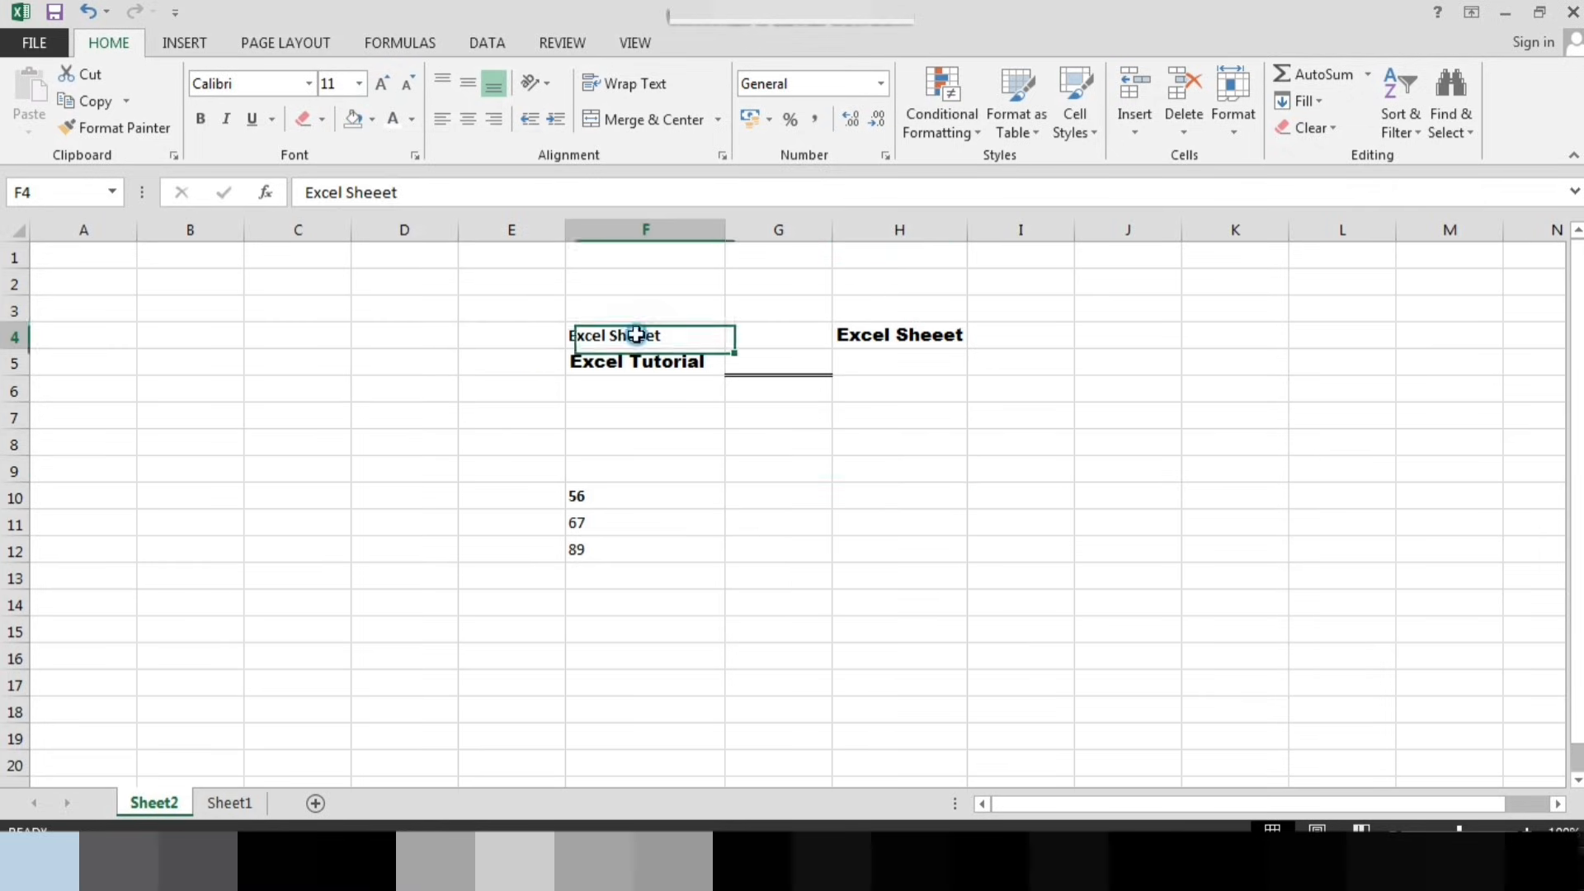
click(374, 119)
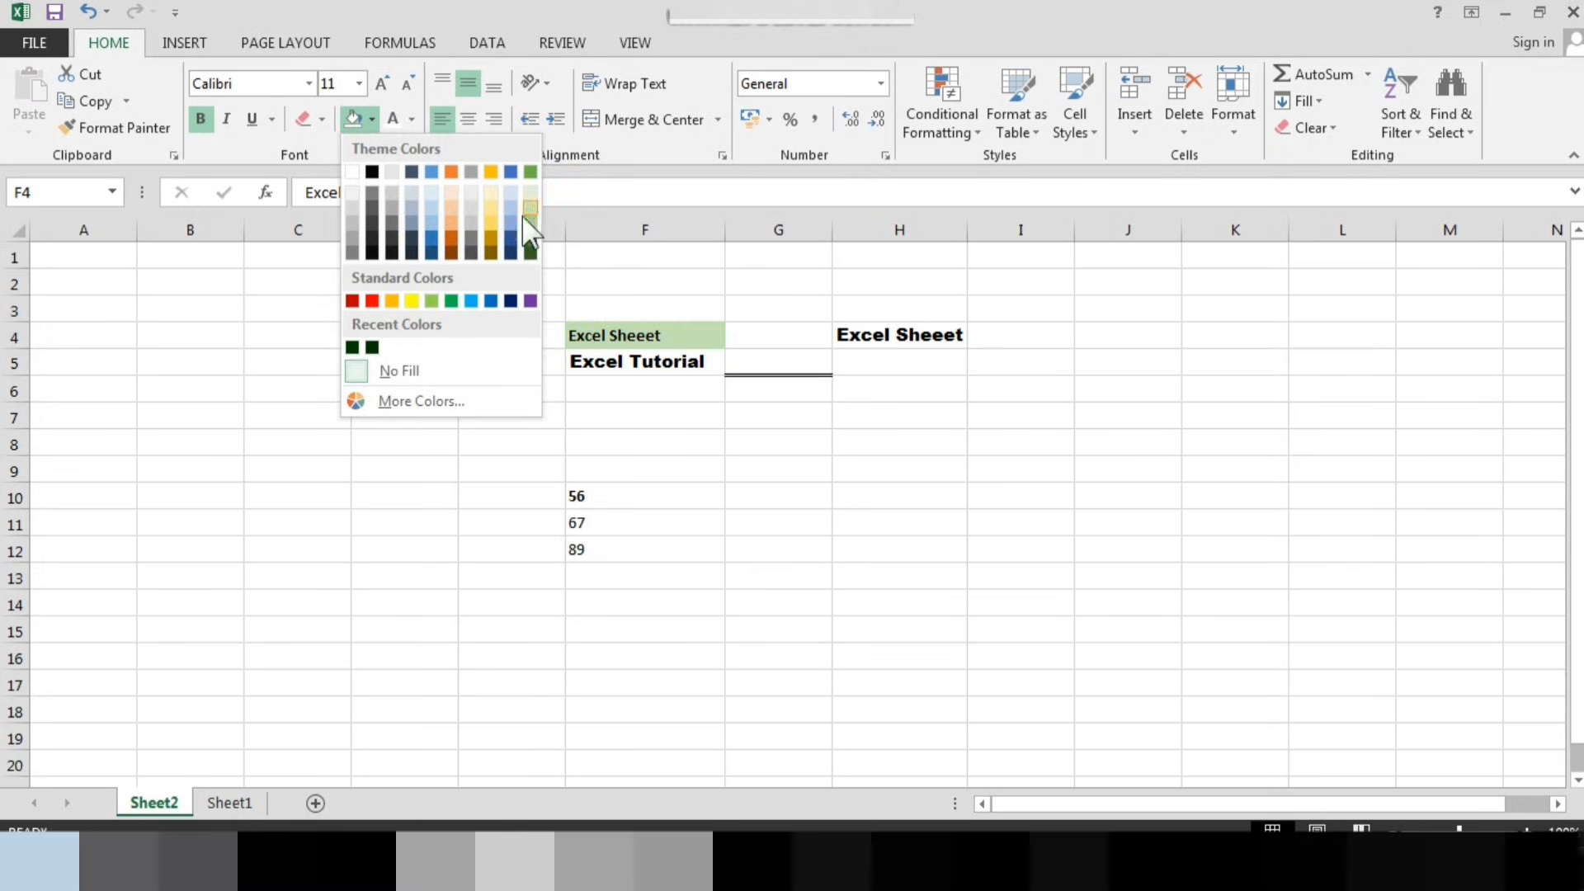
click(297, 313)
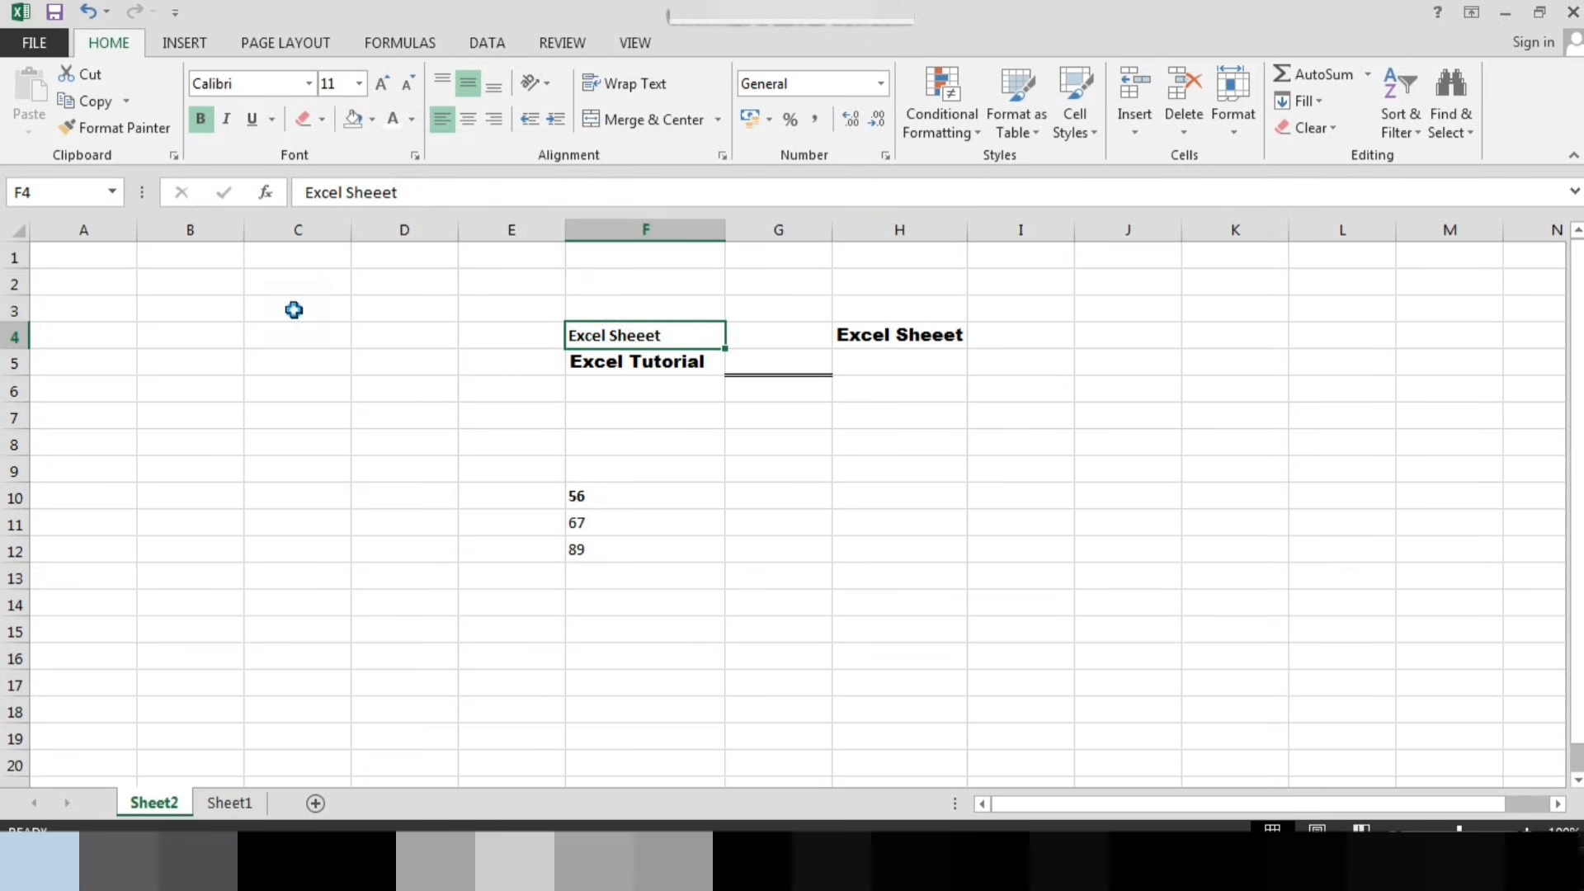
Preview font colors on the "Excel Sheeet" text in cell F4 and in cell H4 without applying any
click(414, 122)
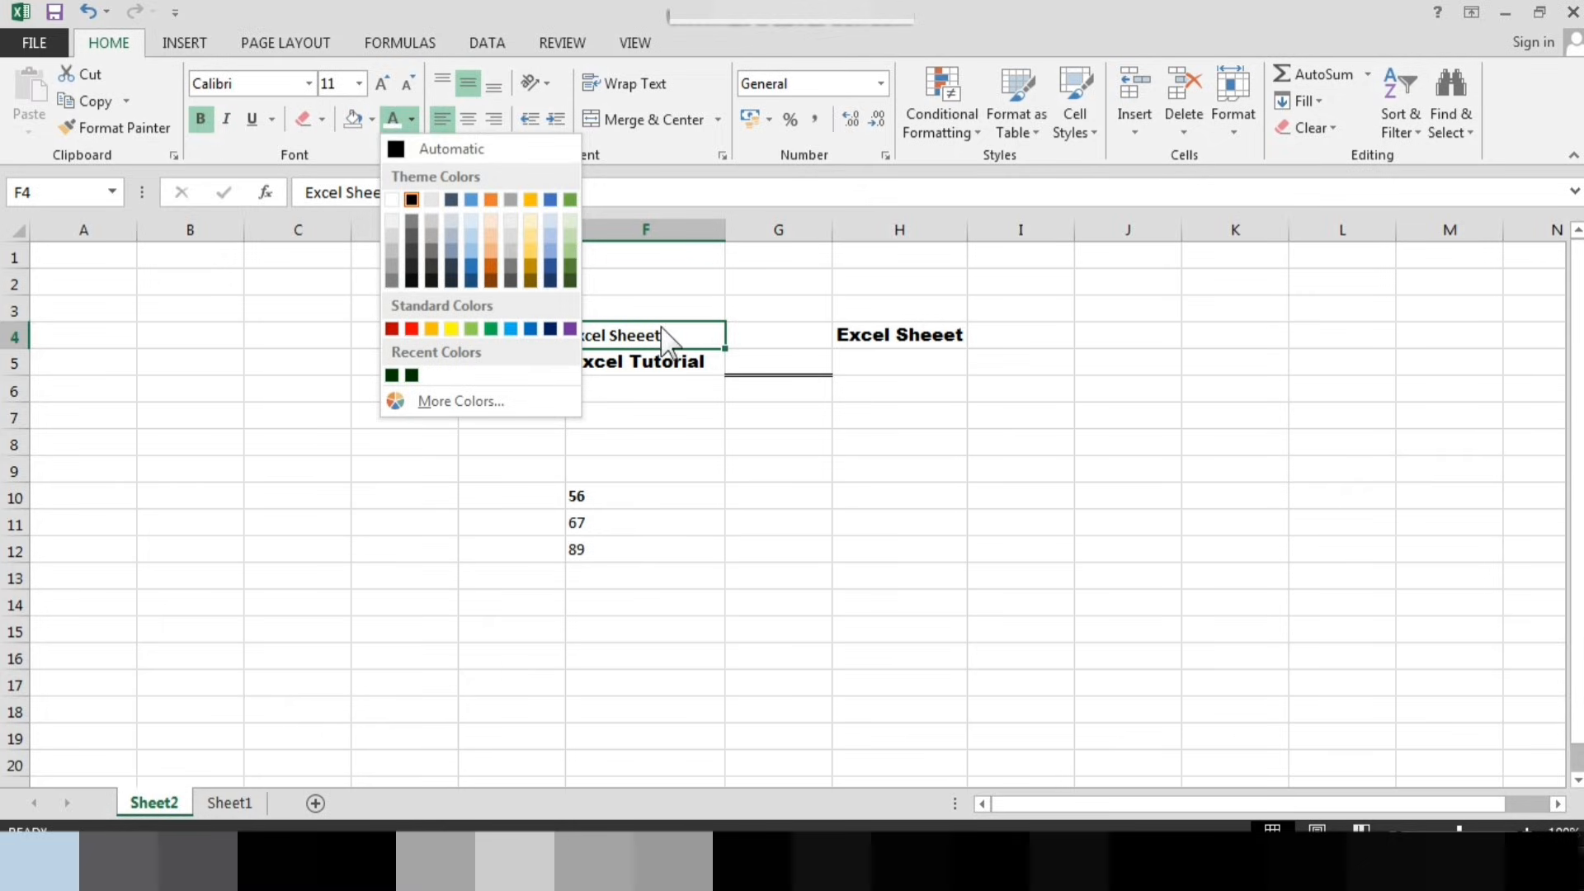
click(373, 266)
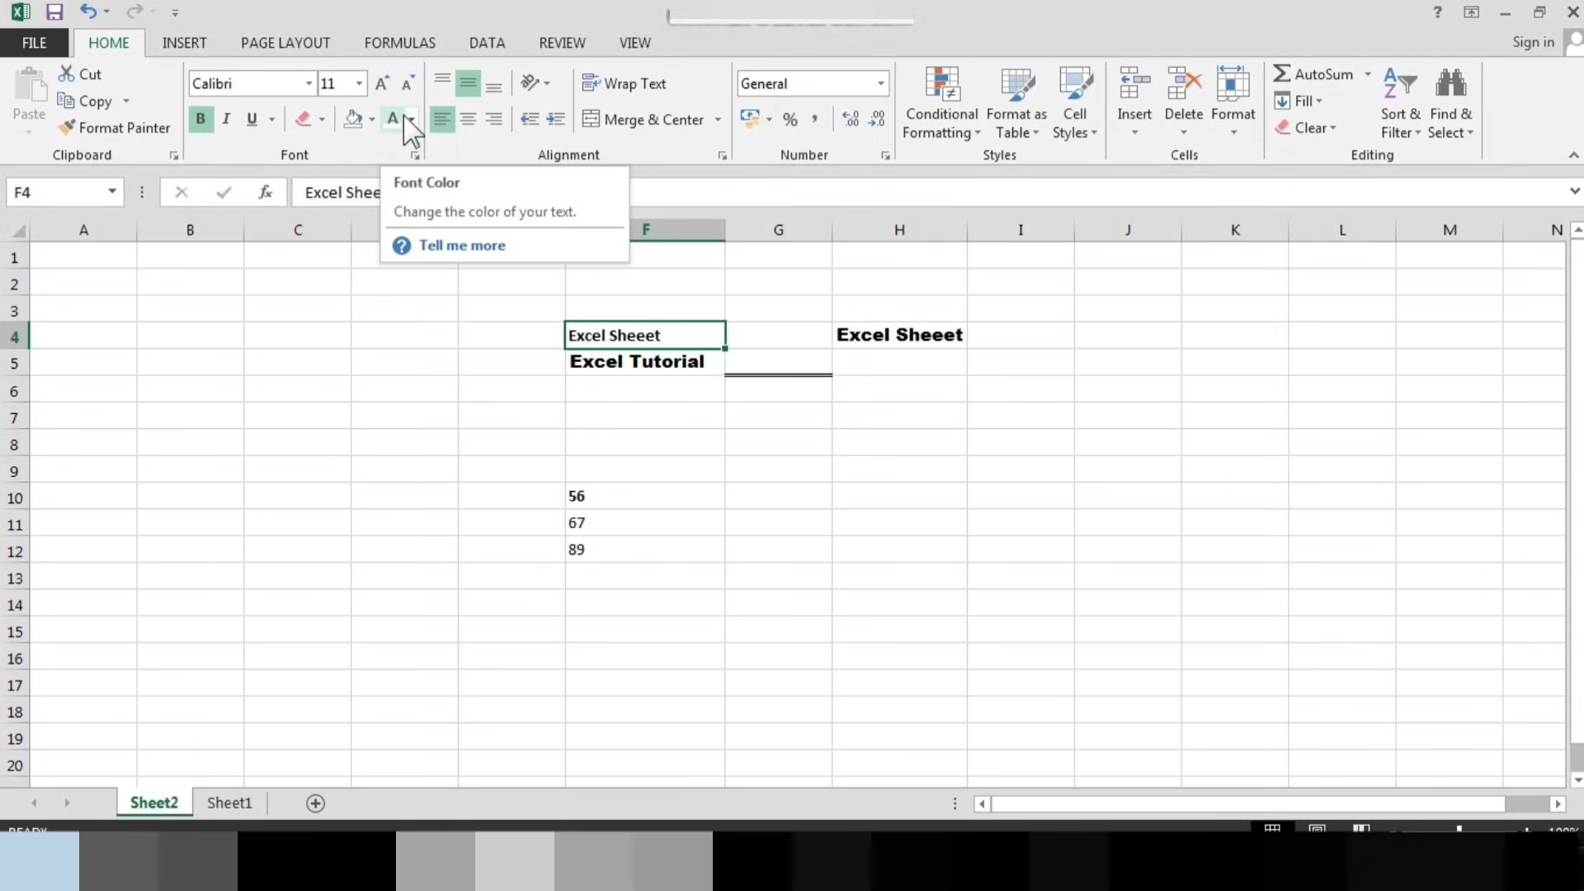
click(495, 339)
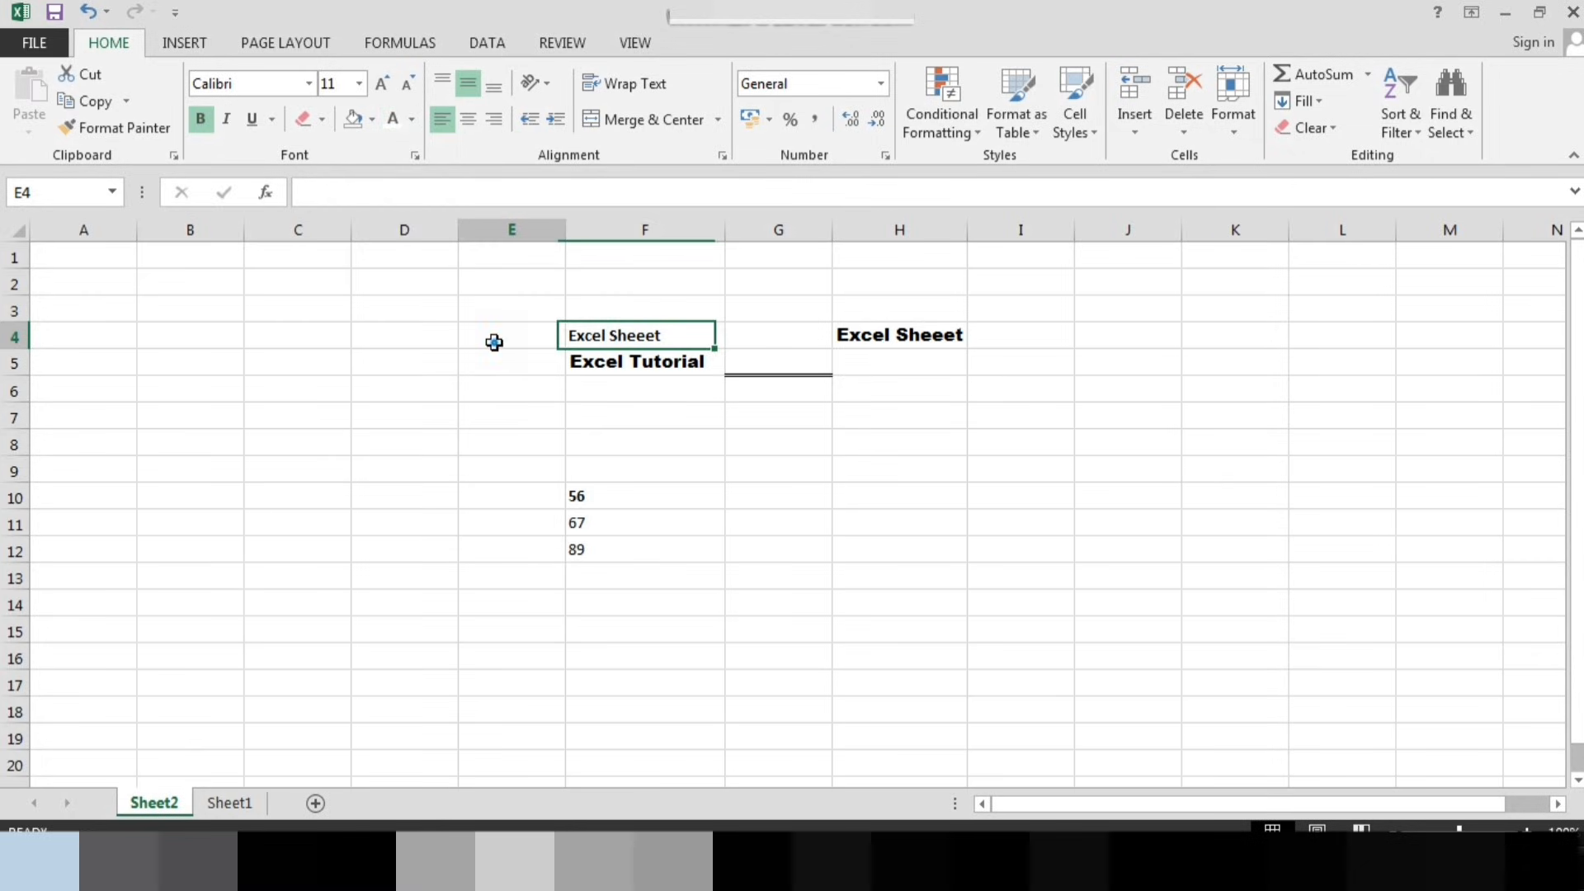
click(574, 330)
click(411, 121)
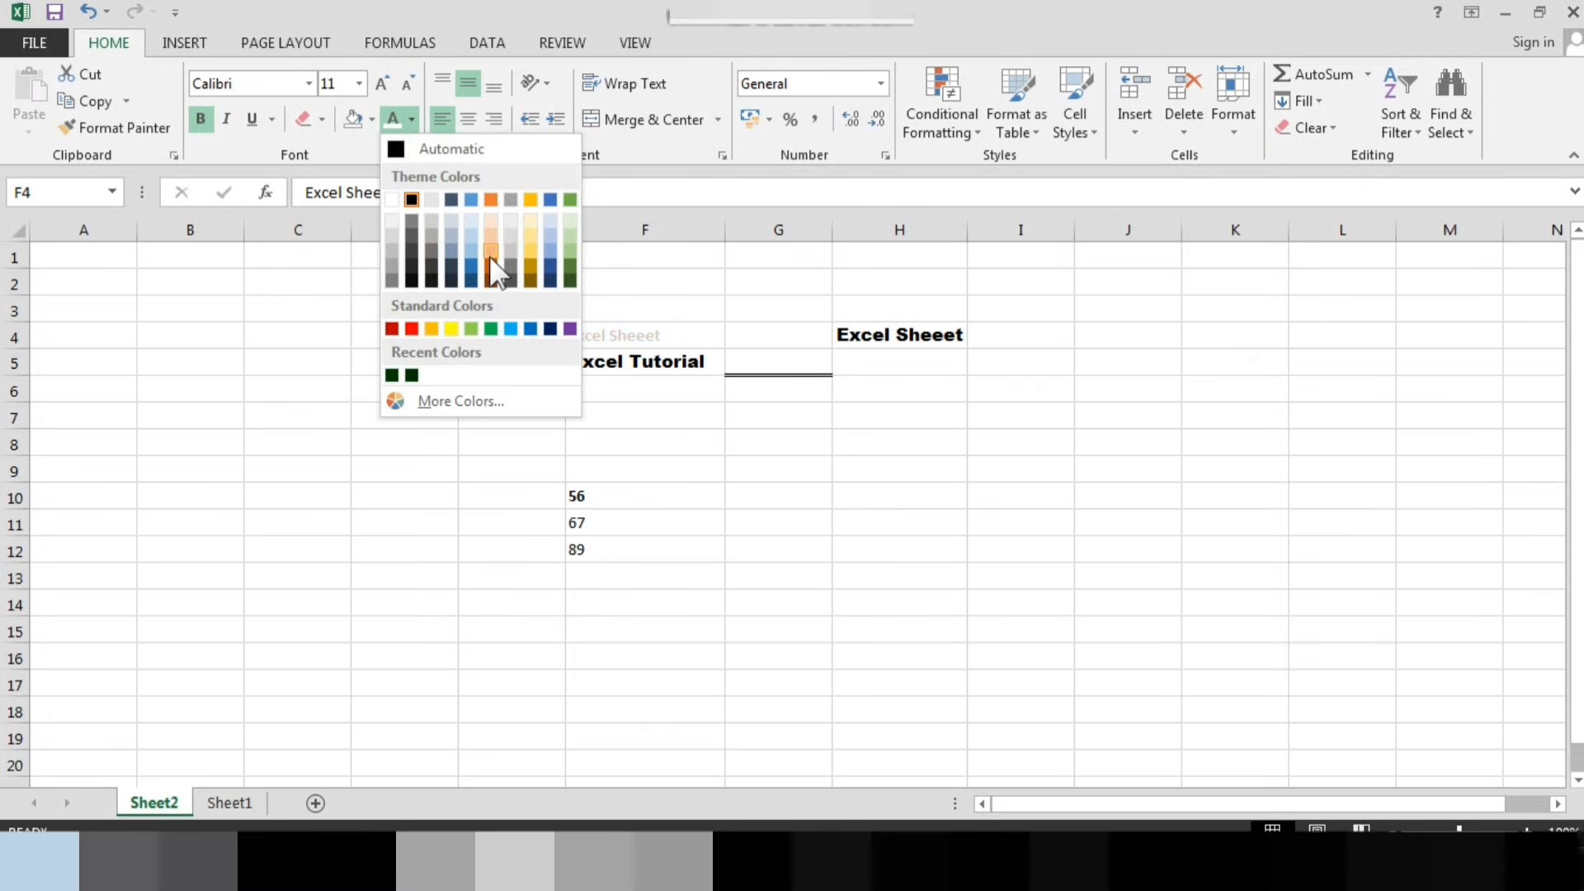
click(864, 374)
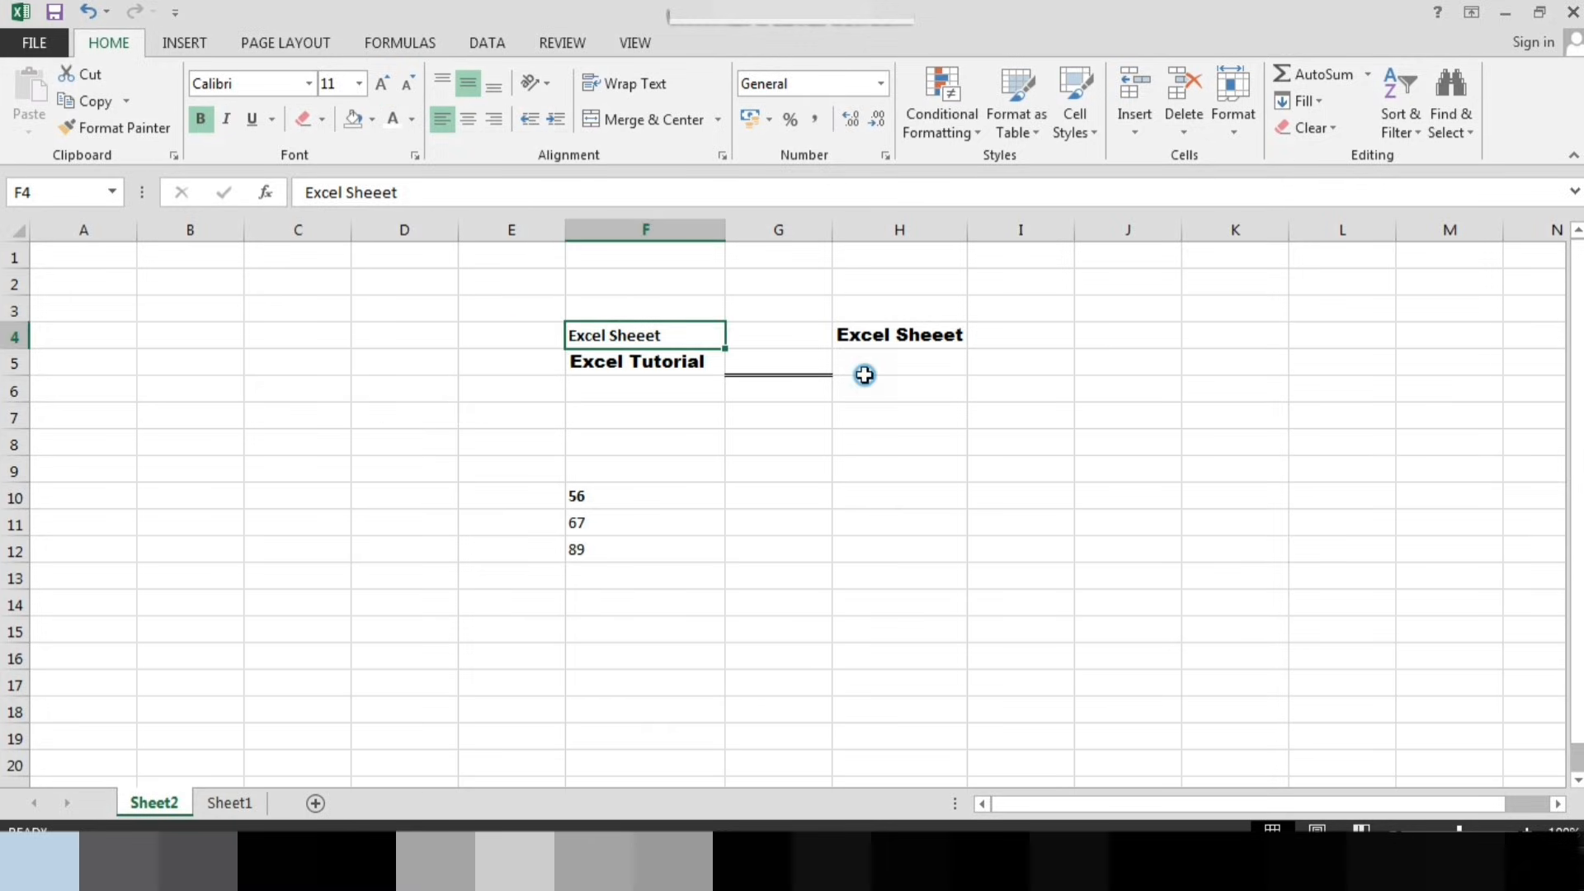
click(866, 335)
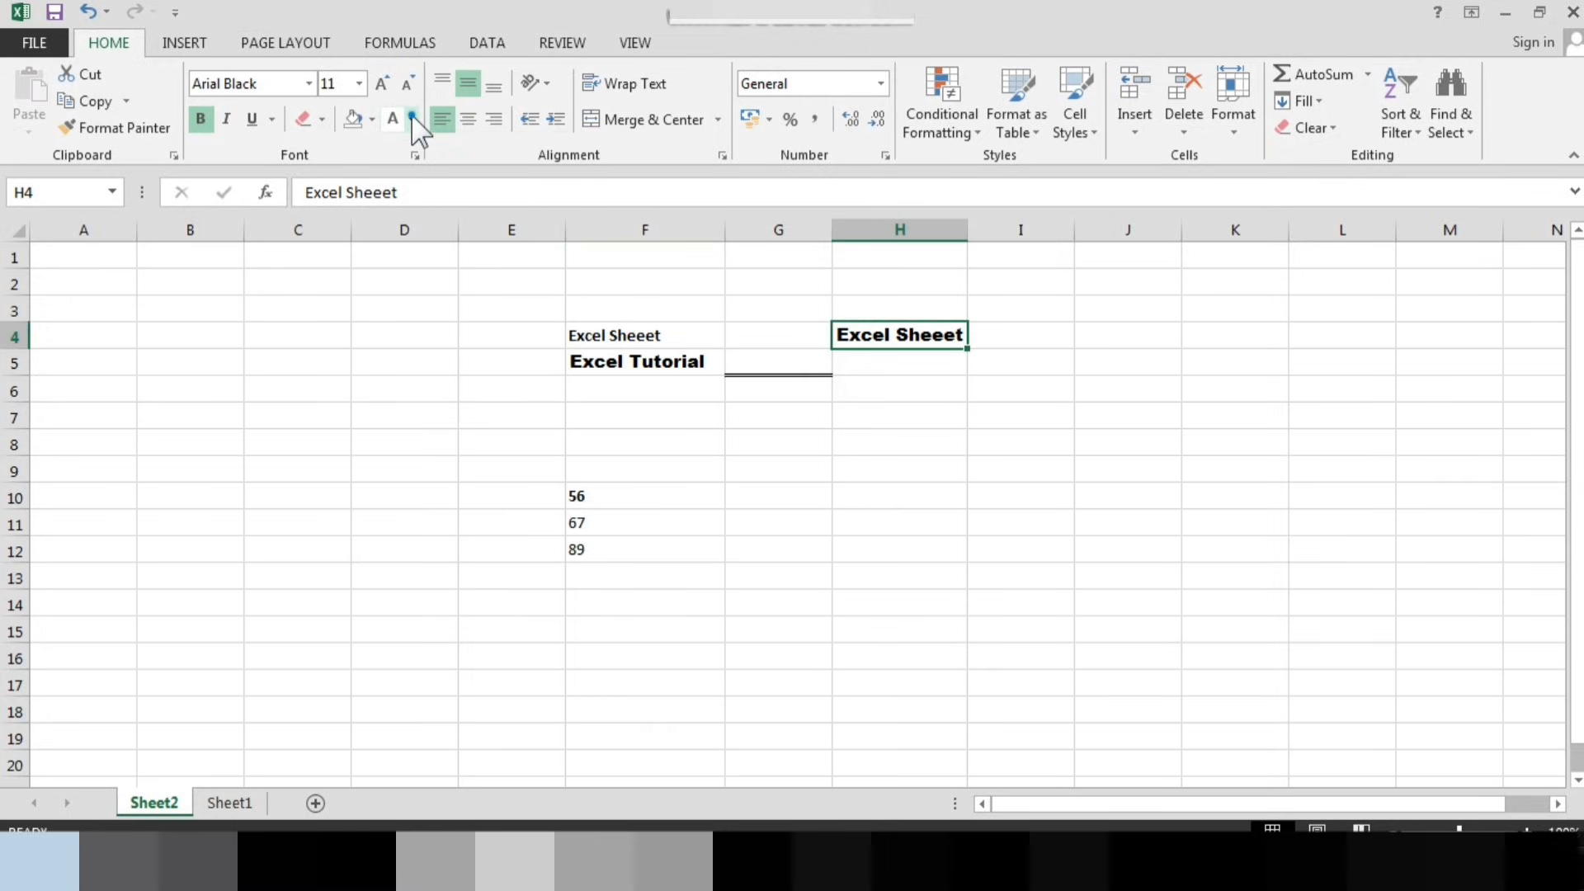
click(412, 119)
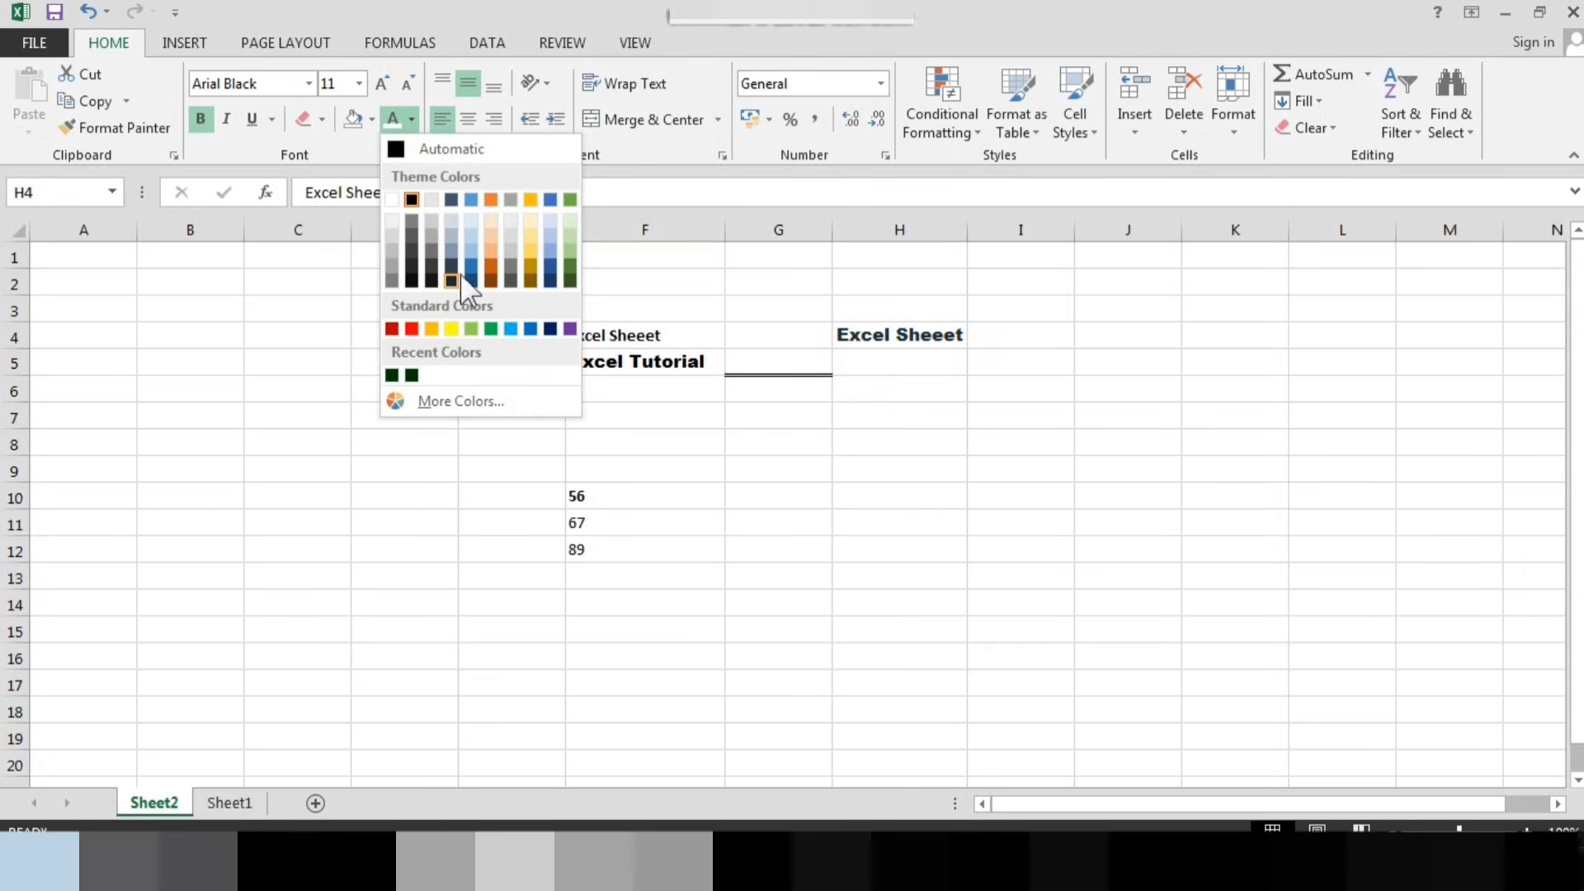
click(889, 431)
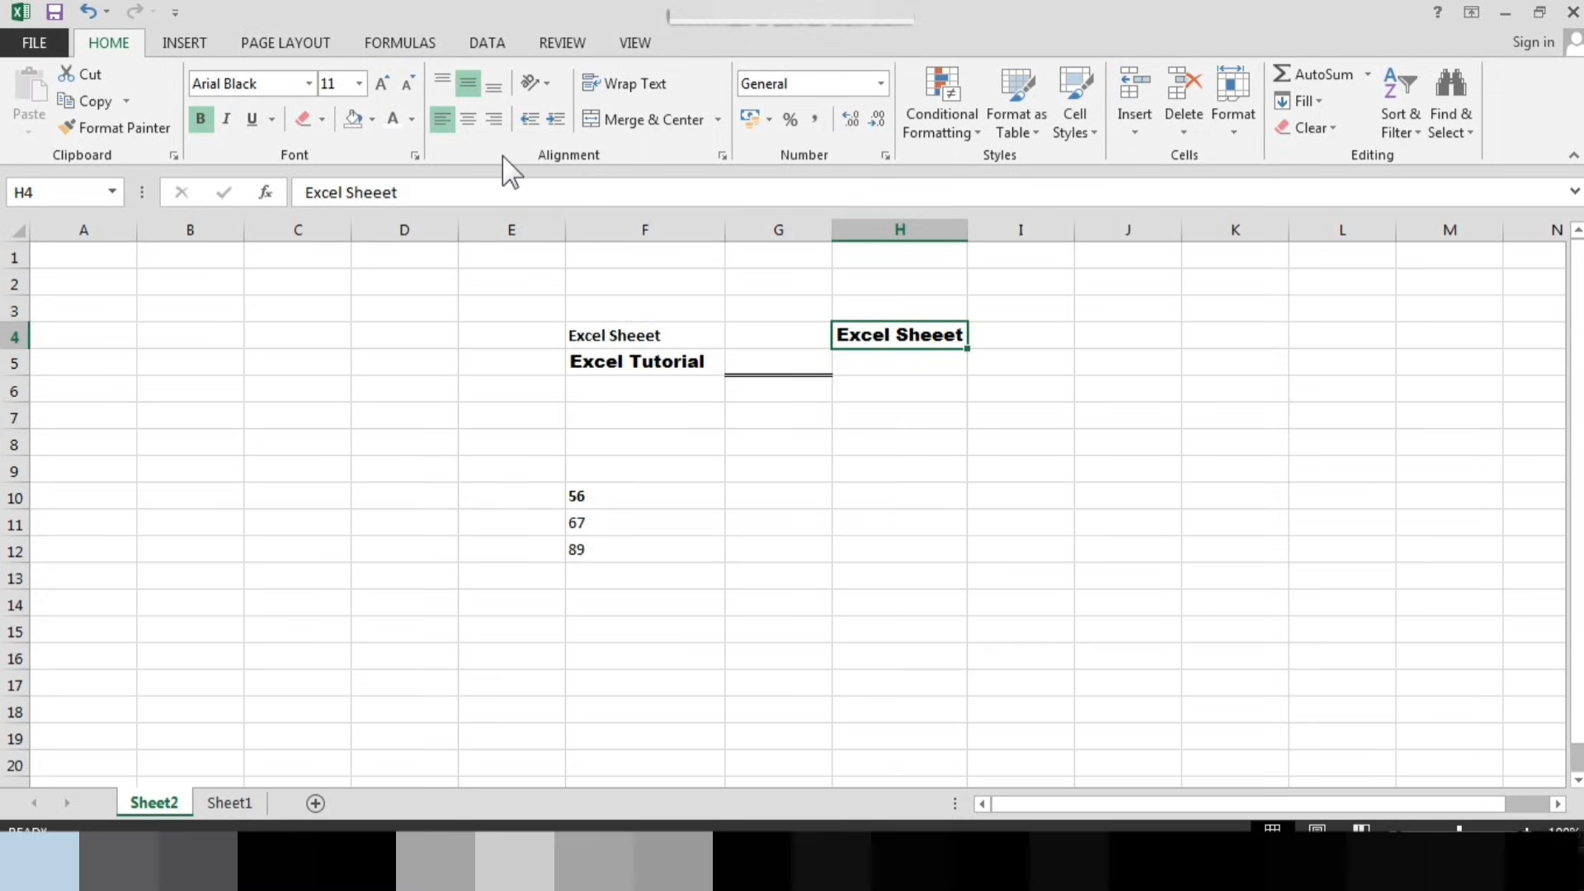
Increase the font size of the "Excel Sheeet" text in cell H4 stepwise to 48
click(382, 83)
click(381, 84)
click(381, 83)
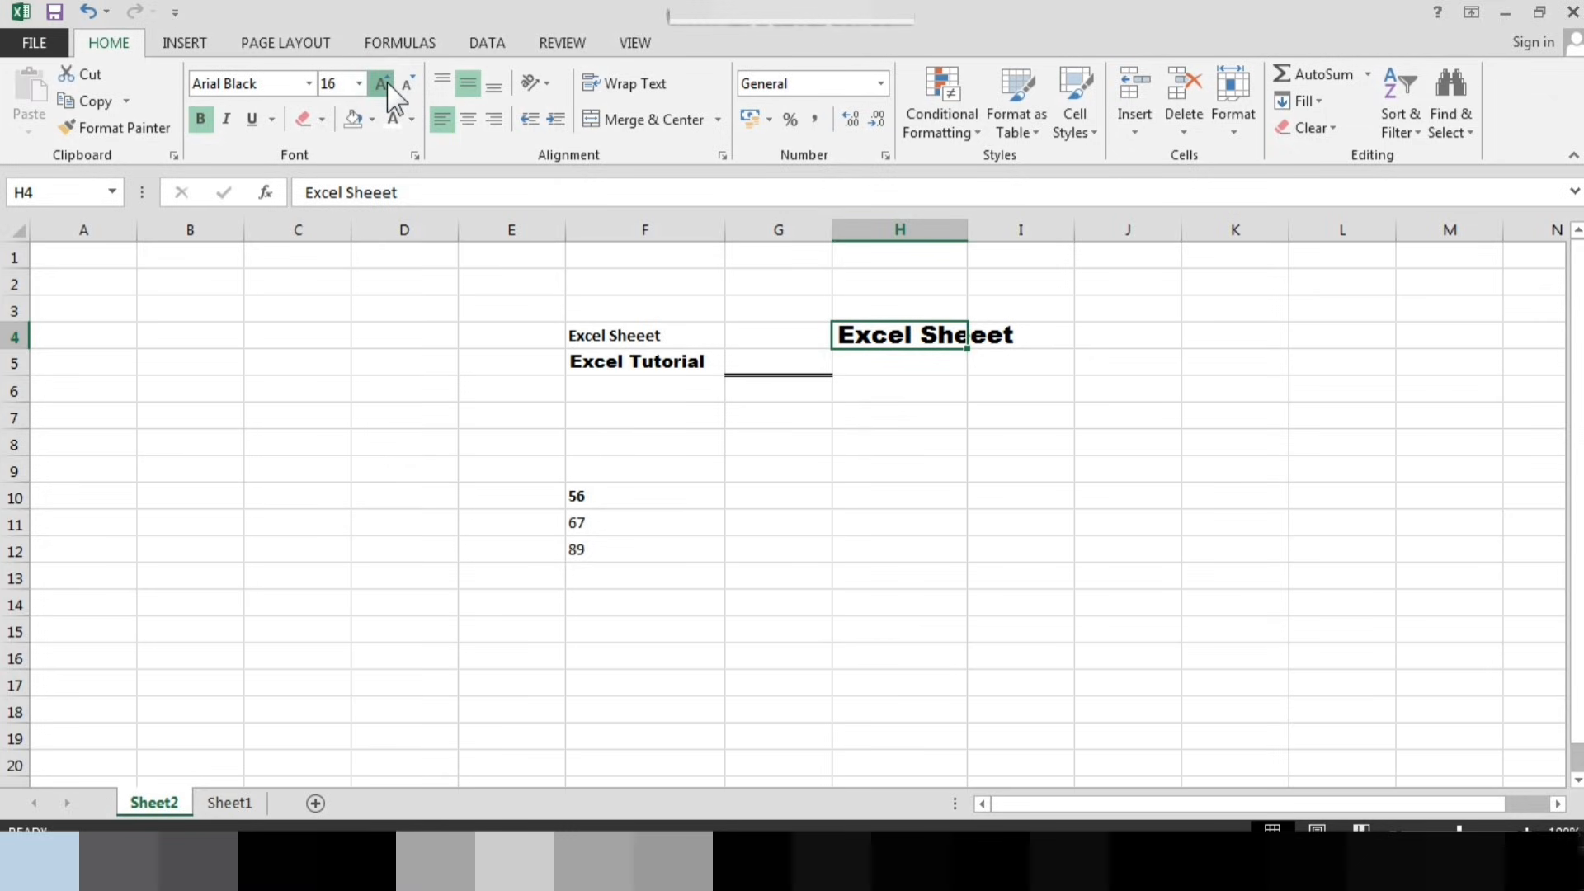
click(381, 83)
click(381, 84)
click(381, 83)
click(381, 83)
click(381, 83)
click(381, 83)
click(381, 84)
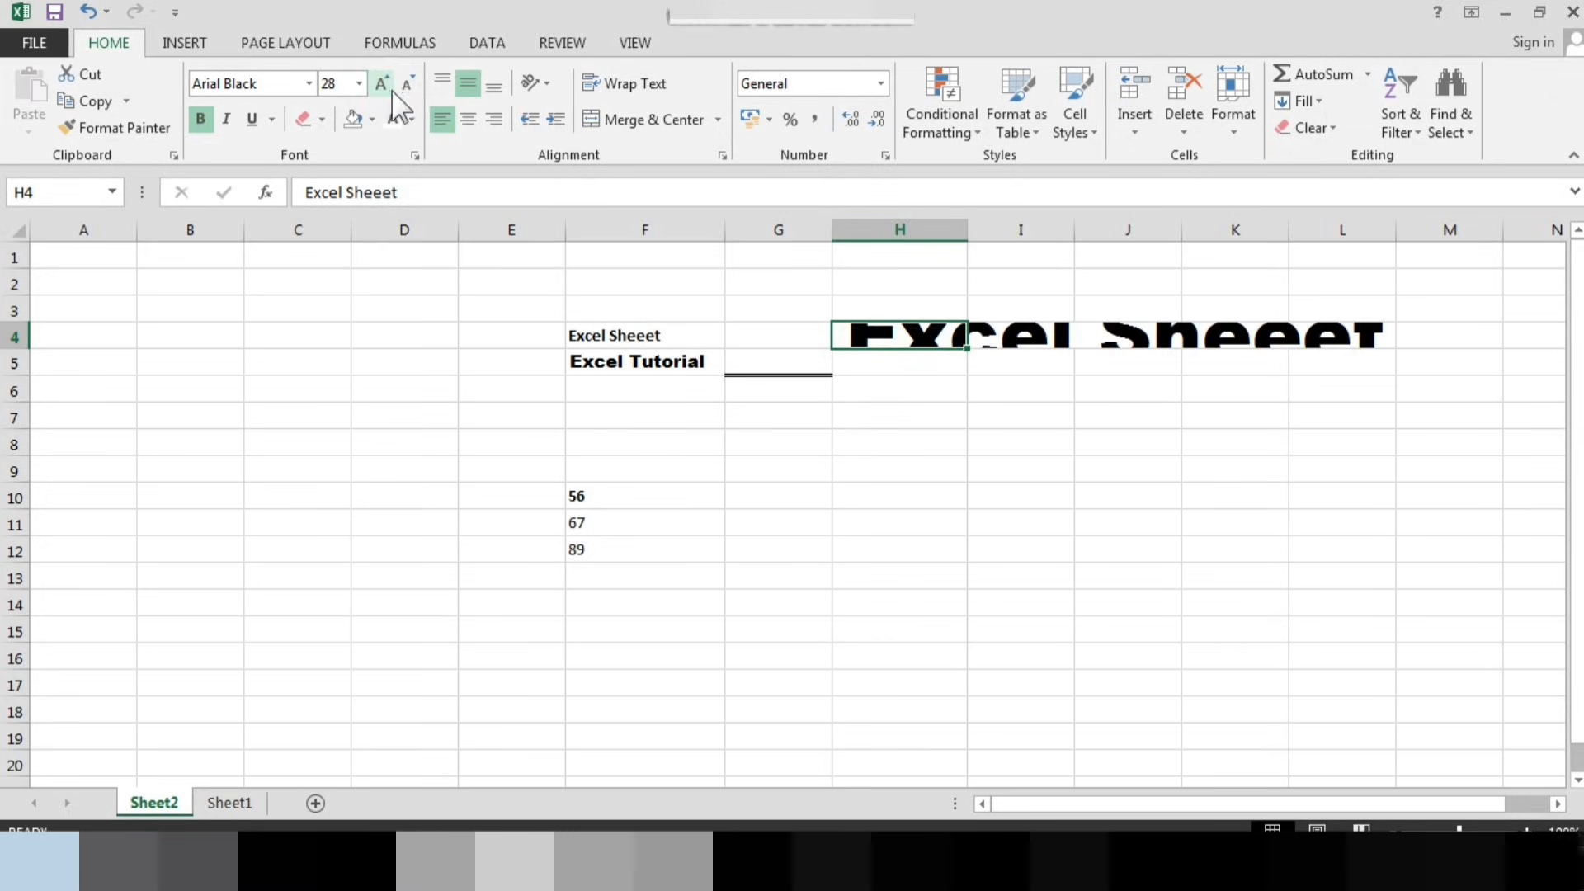
click(381, 83)
Widen column H and increase the height of row 4 until the enlarged "Excel Sheeet" text fits its cell
drag(967, 229, 1404, 232)
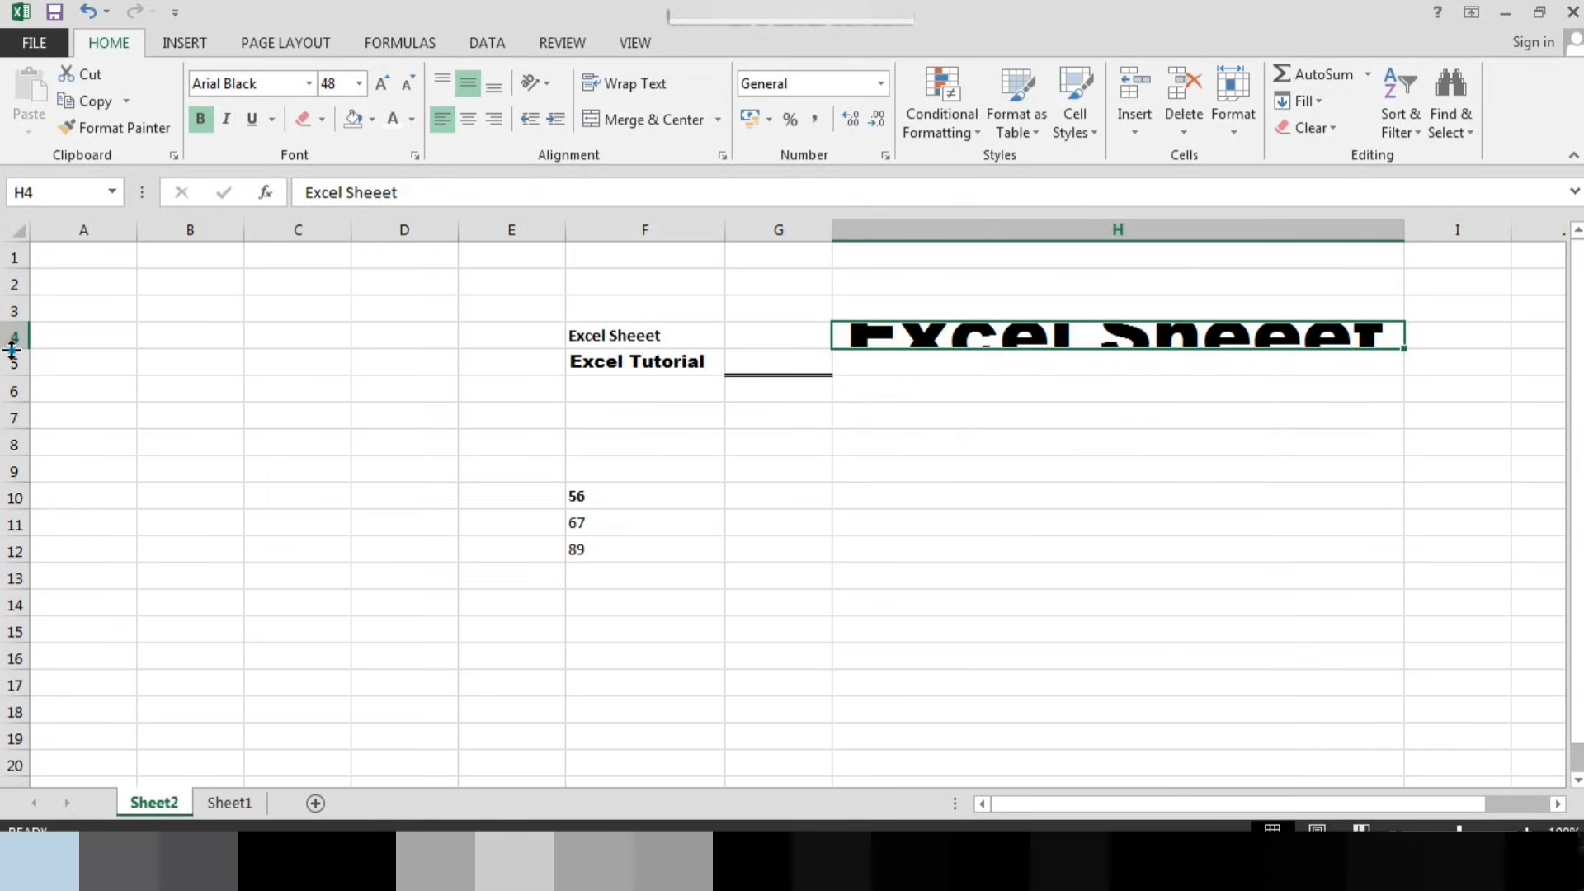
drag(11, 350, 6, 538)
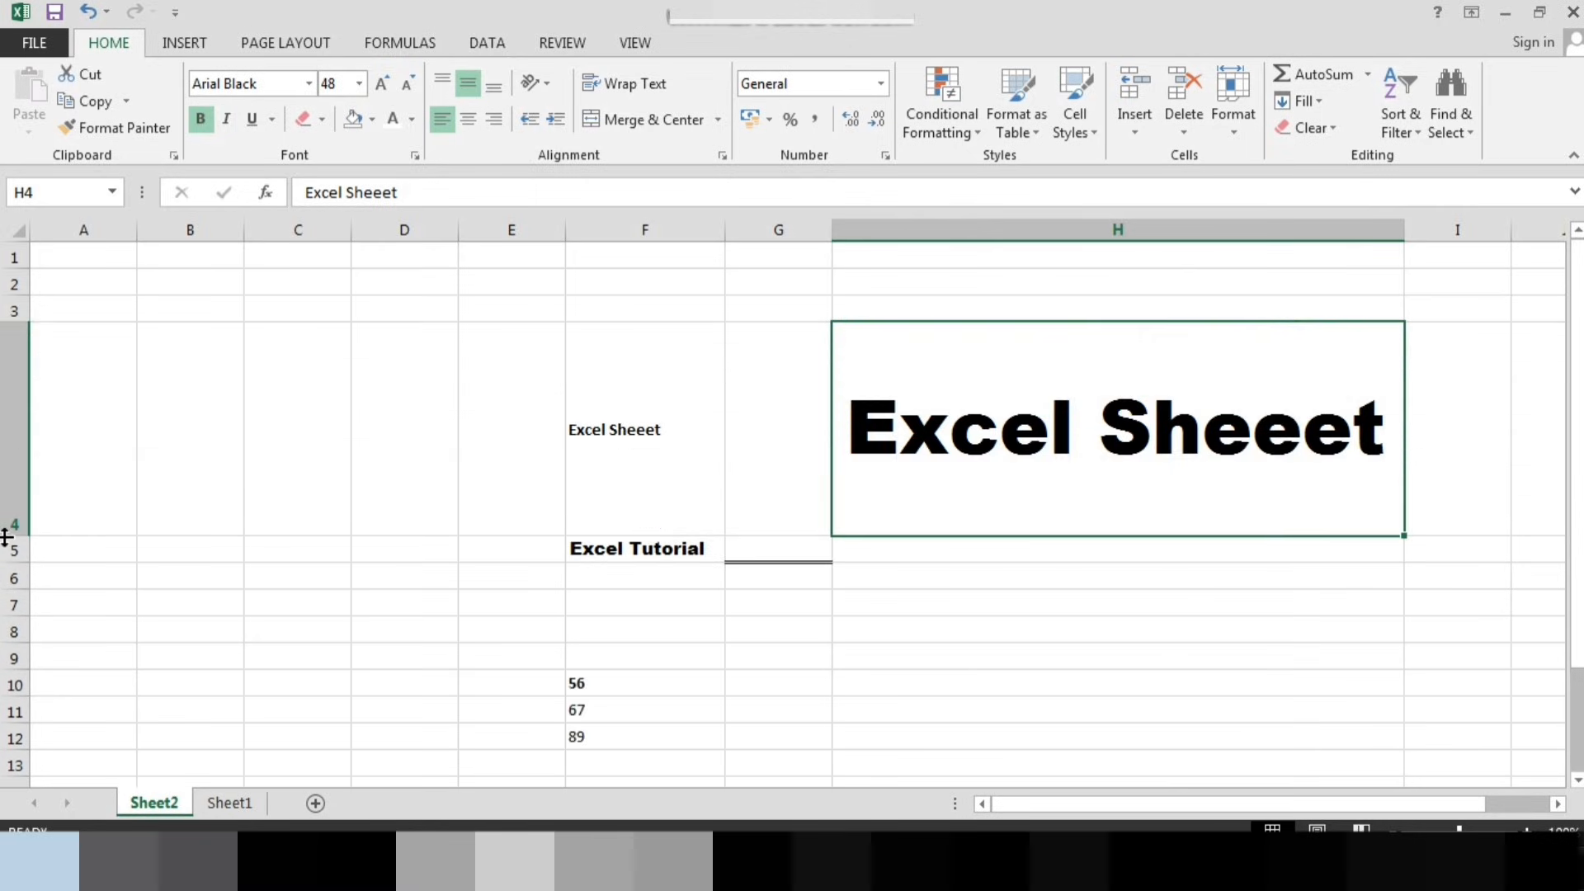
click(968, 573)
Apply a custom blue font color with RGB values 0, 142, 176 to the "Excel Sheeet" text in cell H4
click(1022, 431)
click(412, 119)
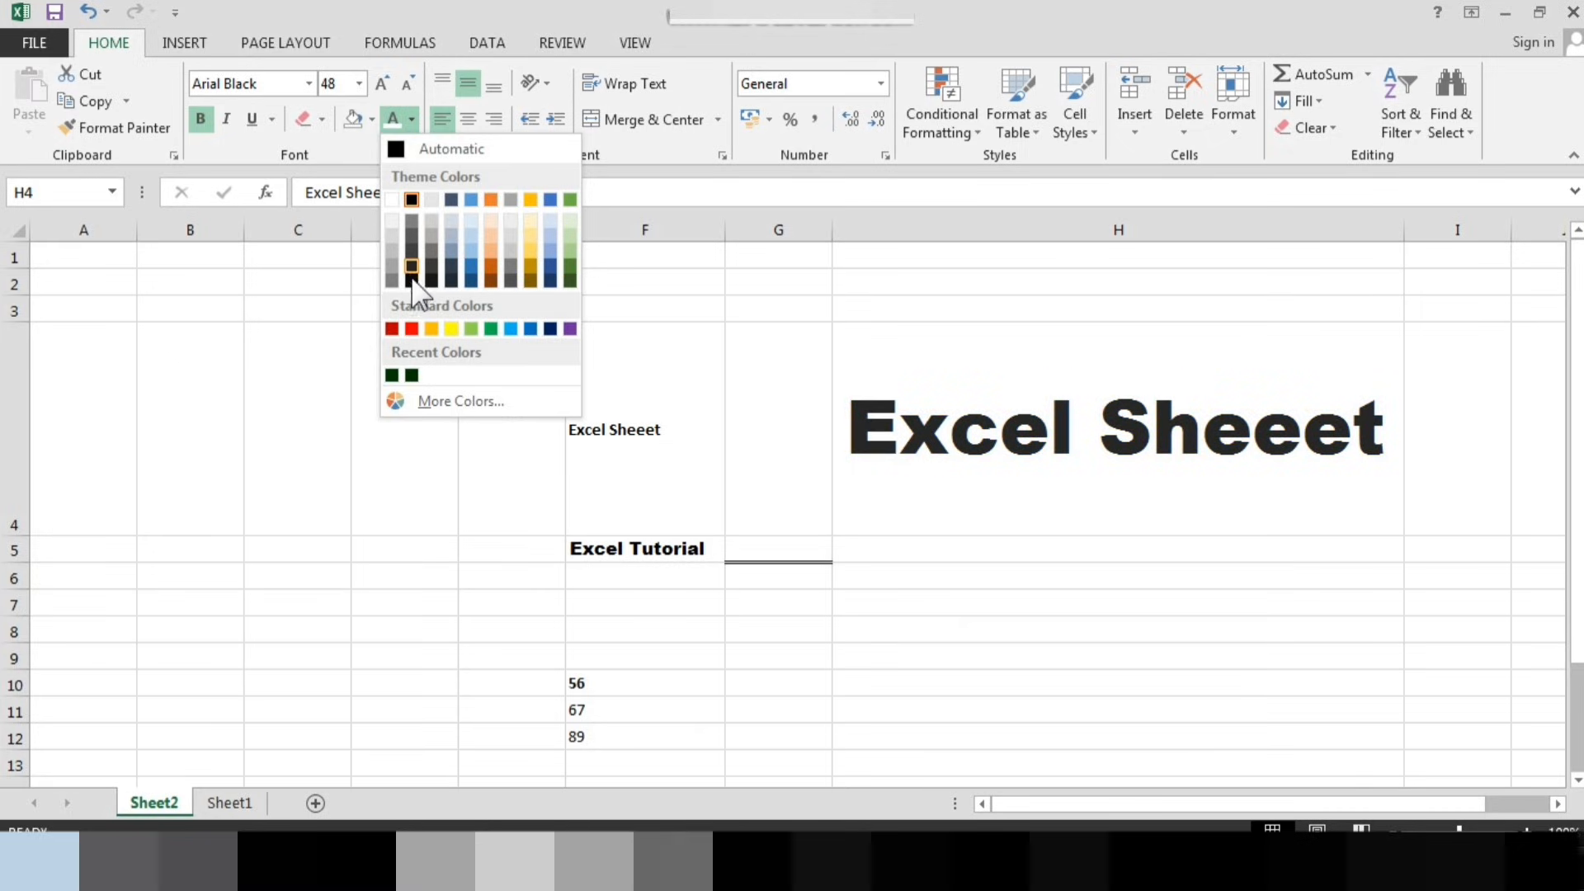
click(473, 404)
click(1006, 520)
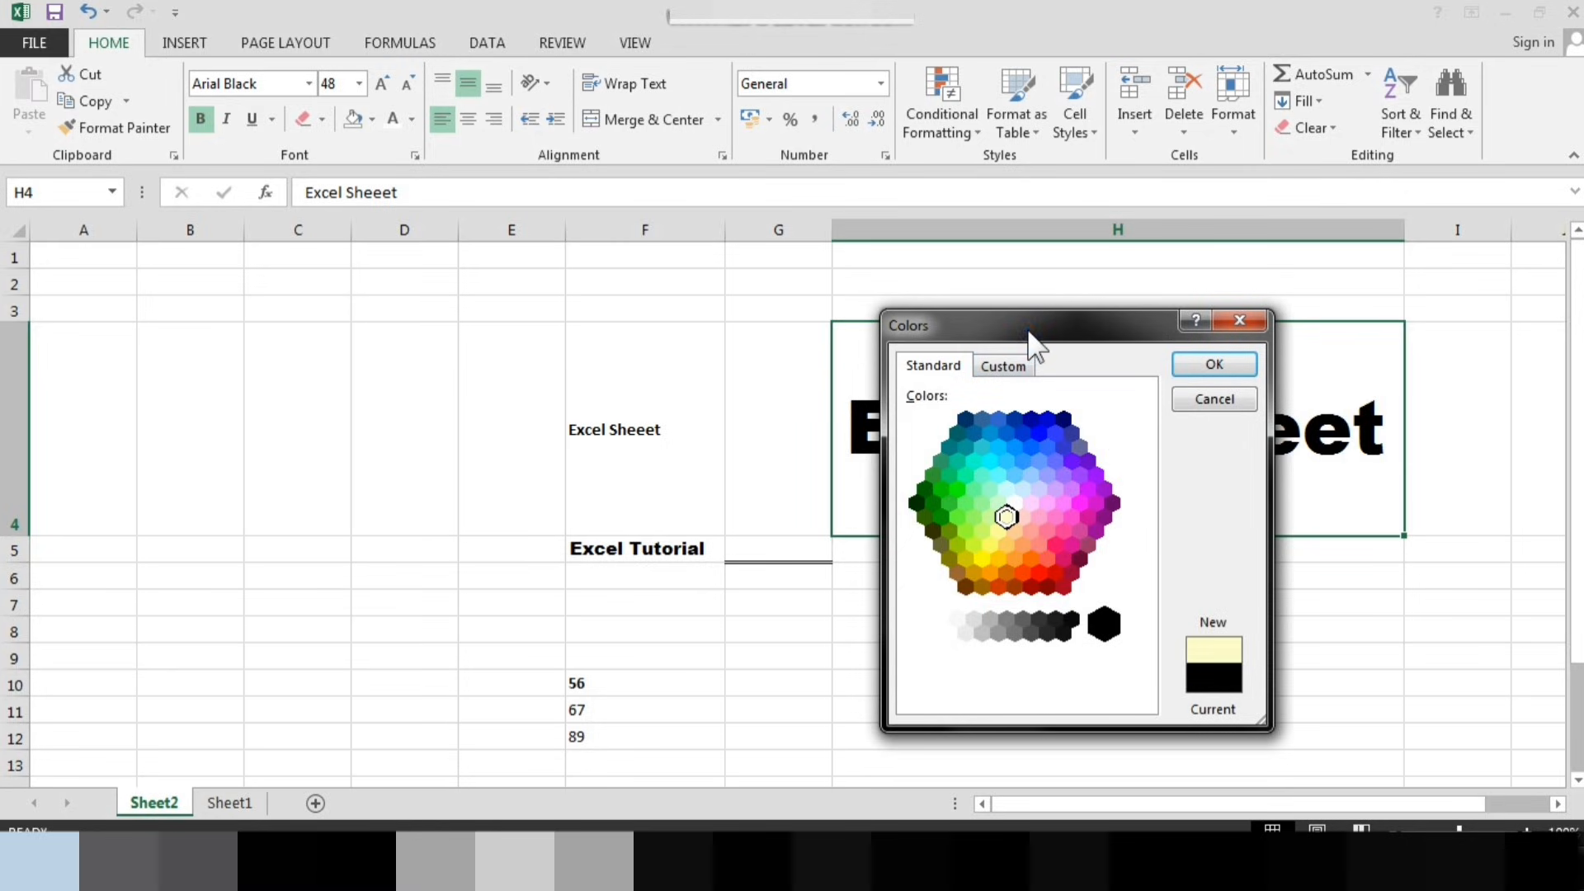
drag(1031, 338, 583, 196)
click(630, 363)
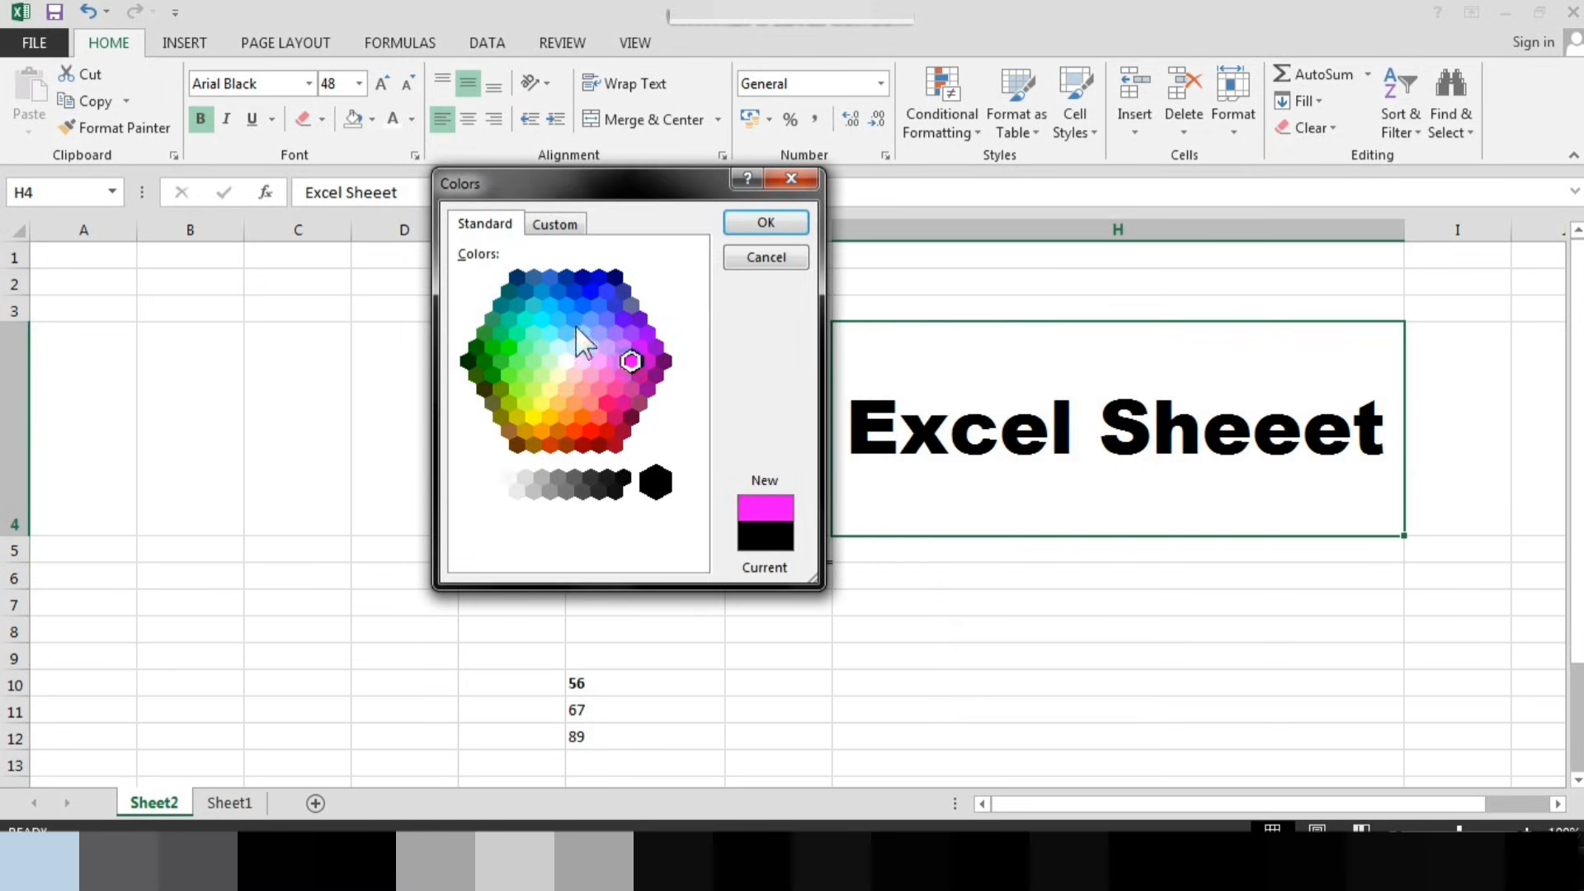
click(549, 299)
click(556, 224)
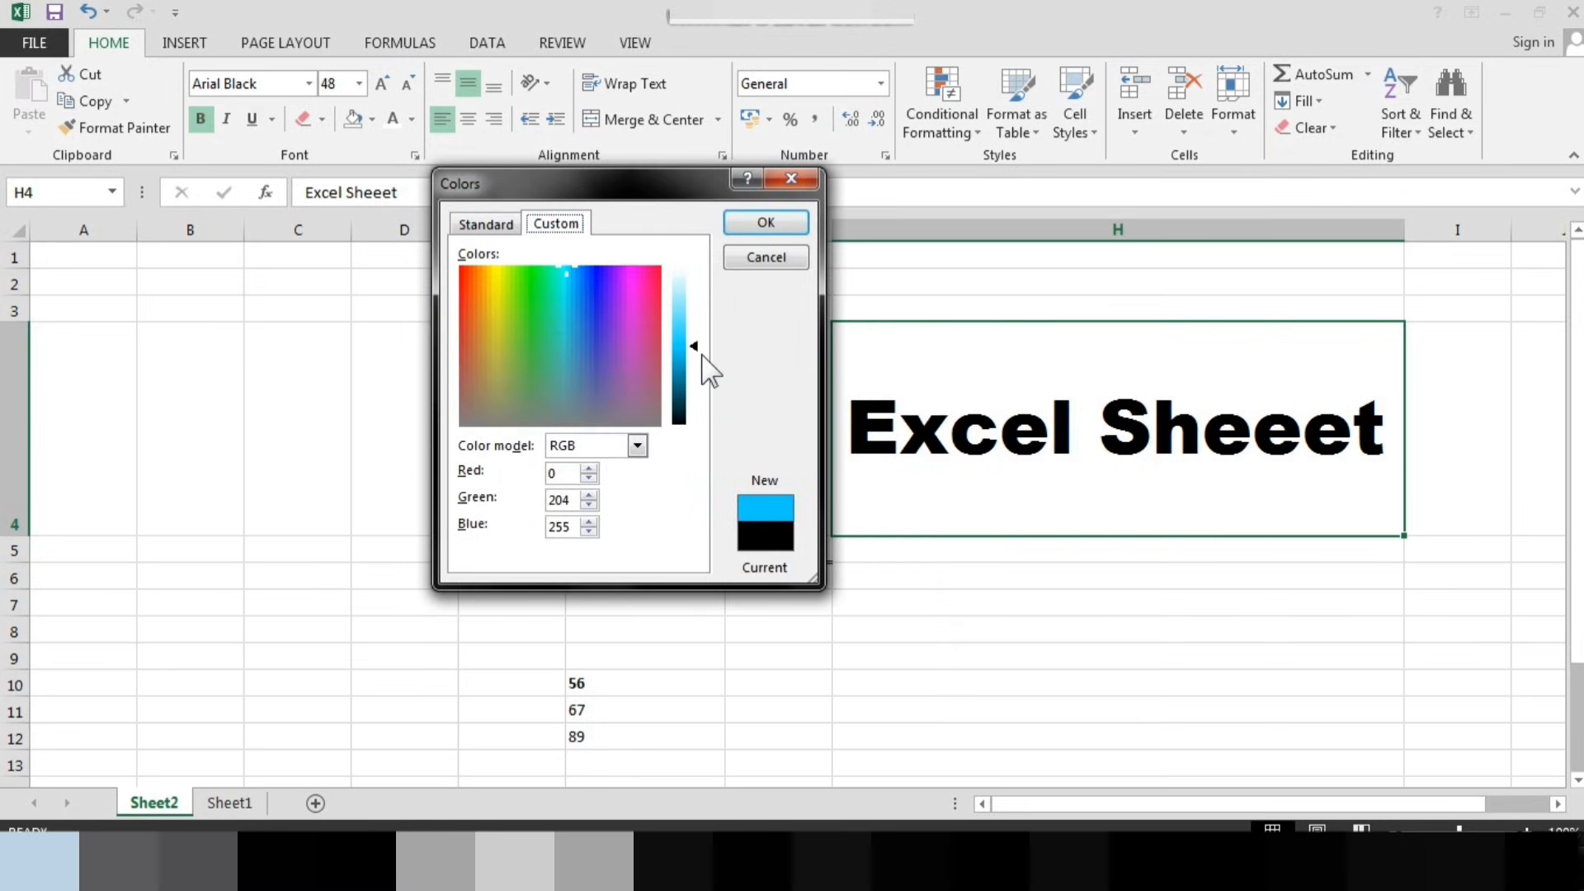
mouse_move(693, 353)
mouse_down()
mouse_move(700, 381)
mouse_move(700, 336)
mouse_move(697, 370)
mouse_up()
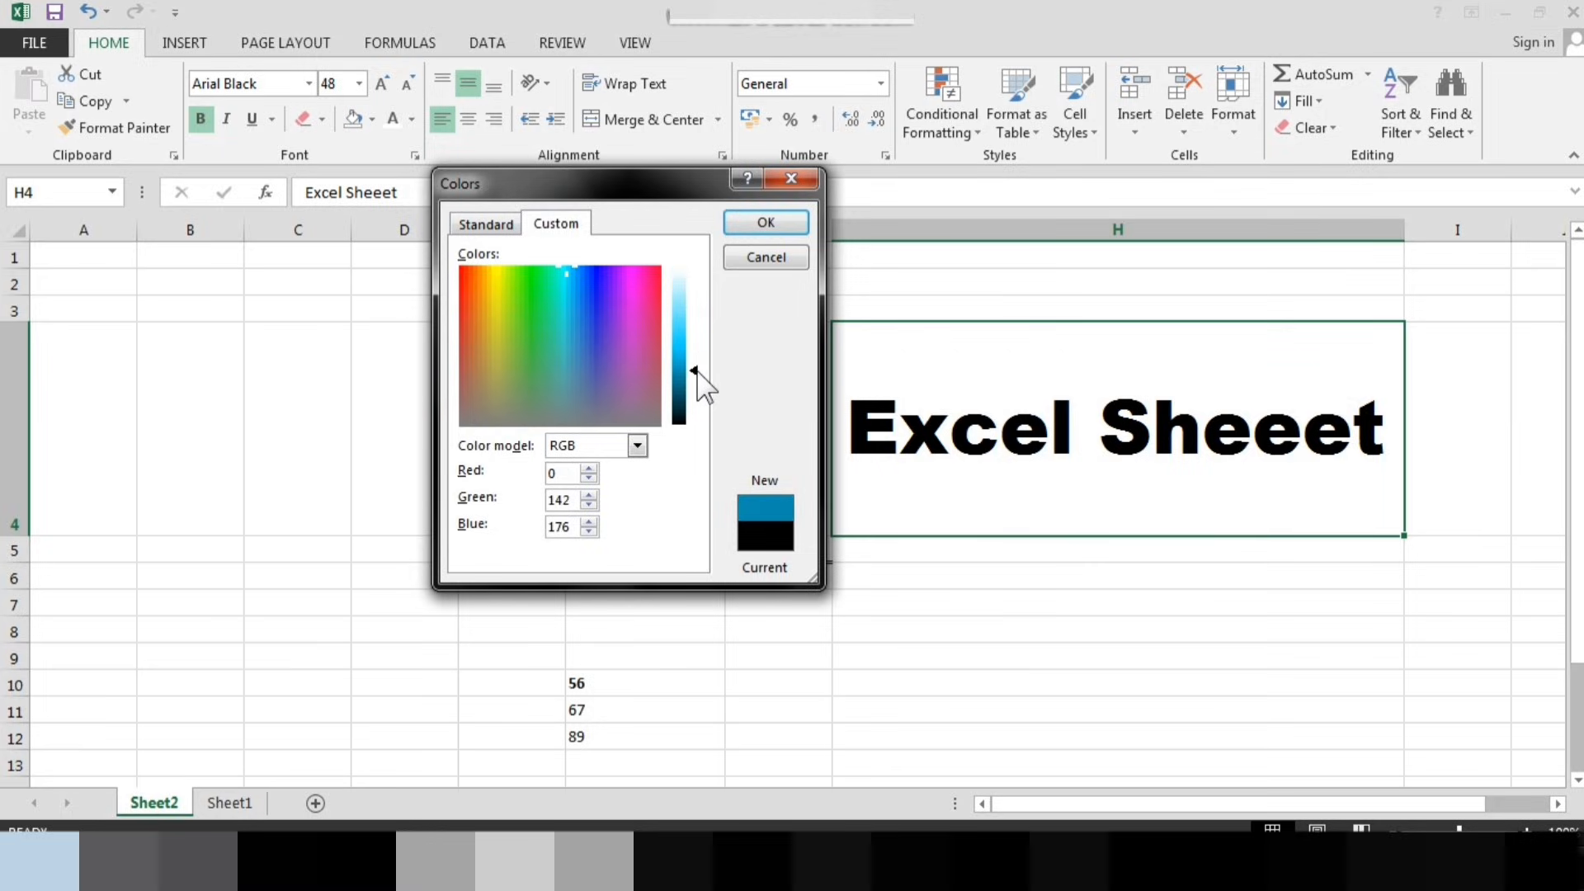
click(756, 224)
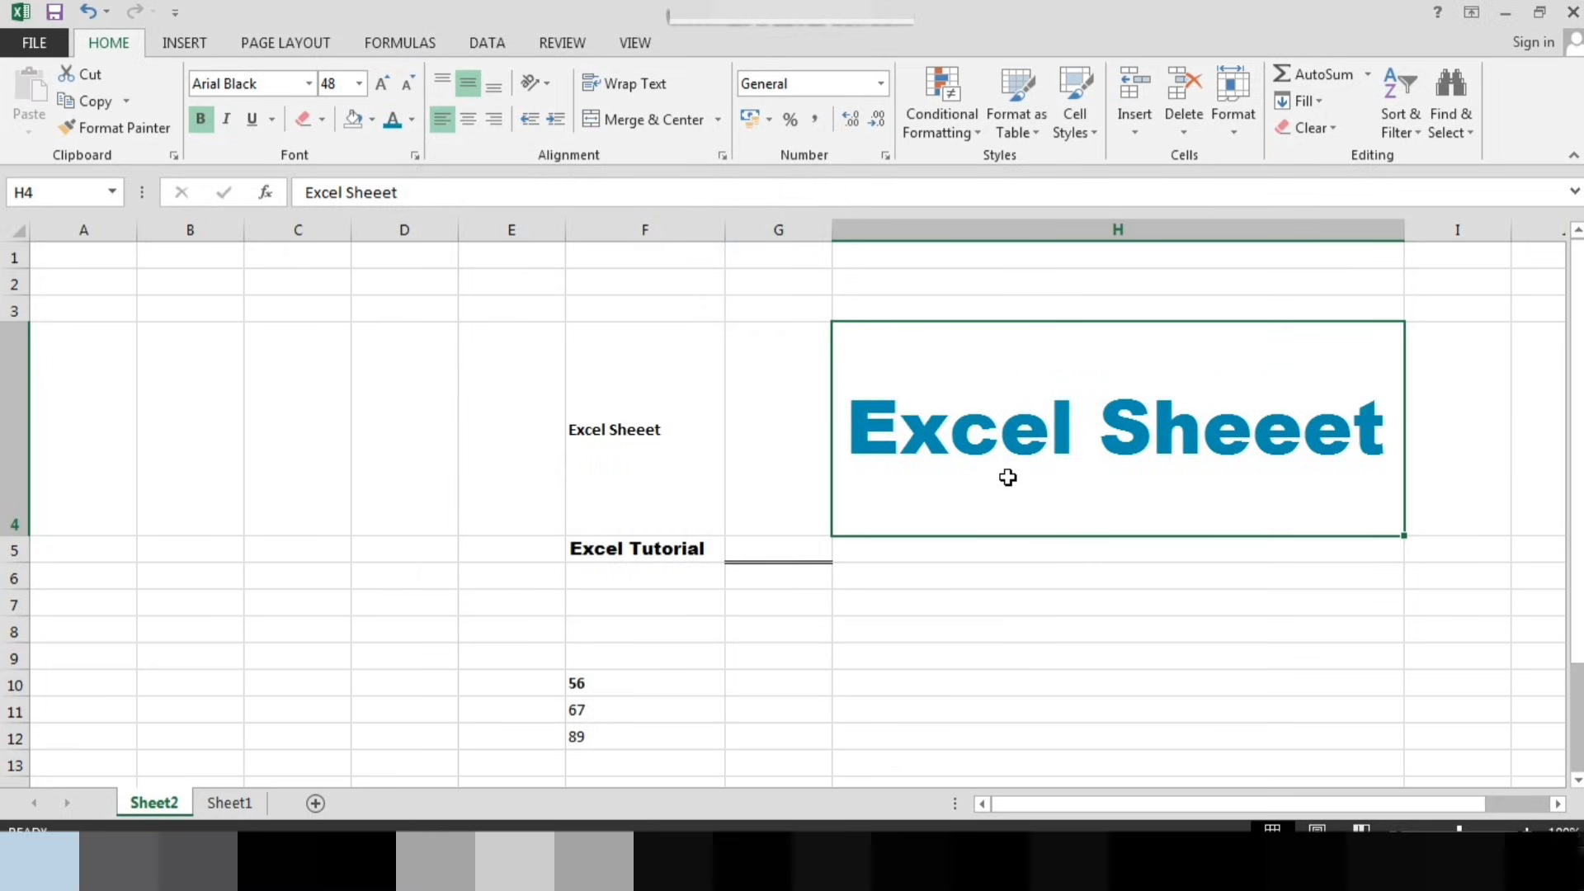
Decrease the font size of the "Excel Sheeet" text in cell H4 stepwise to 24 and increase it back to 48
click(410, 84)
click(410, 84)
click(410, 83)
click(410, 84)
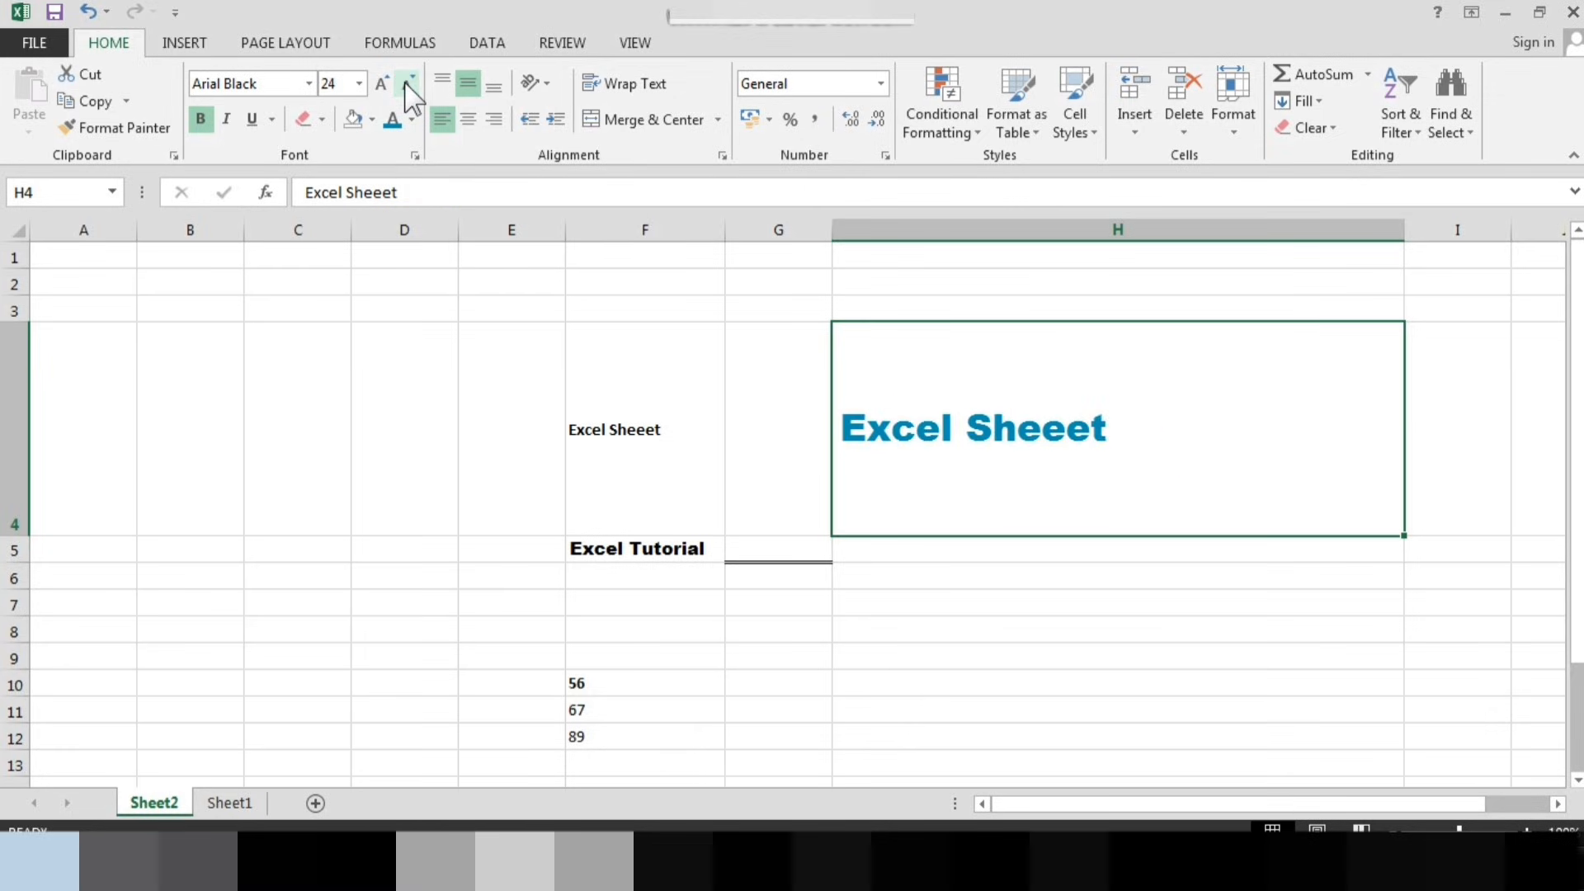
click(384, 91)
click(384, 91)
click(384, 90)
click(383, 90)
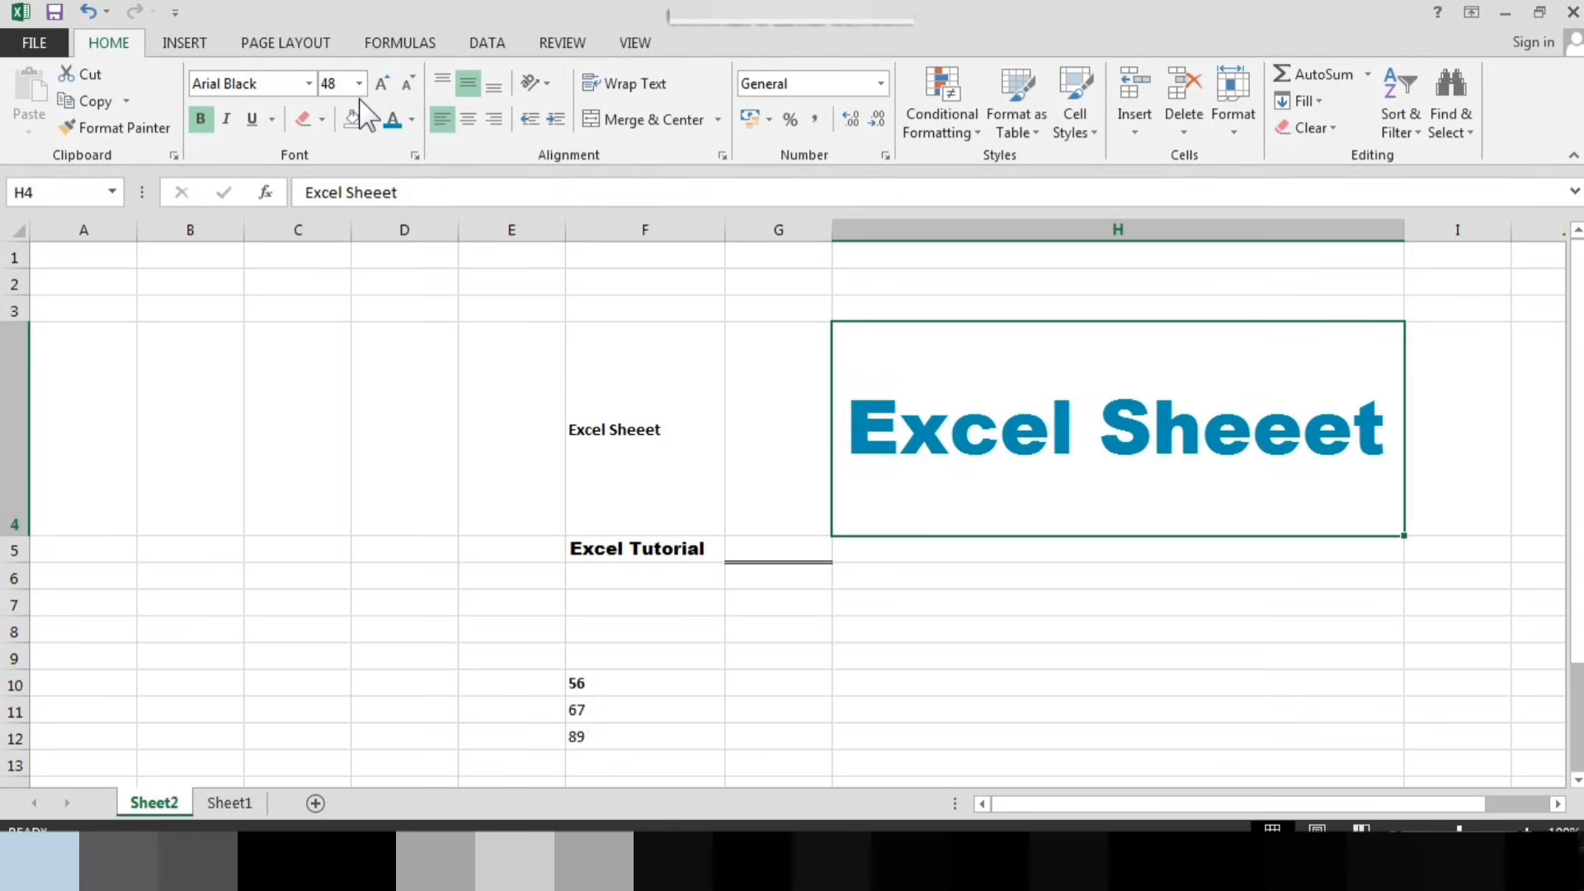
Preview the listed font sizes on cell H4, enlarge its text to 72 and reduce it back to 48
click(359, 84)
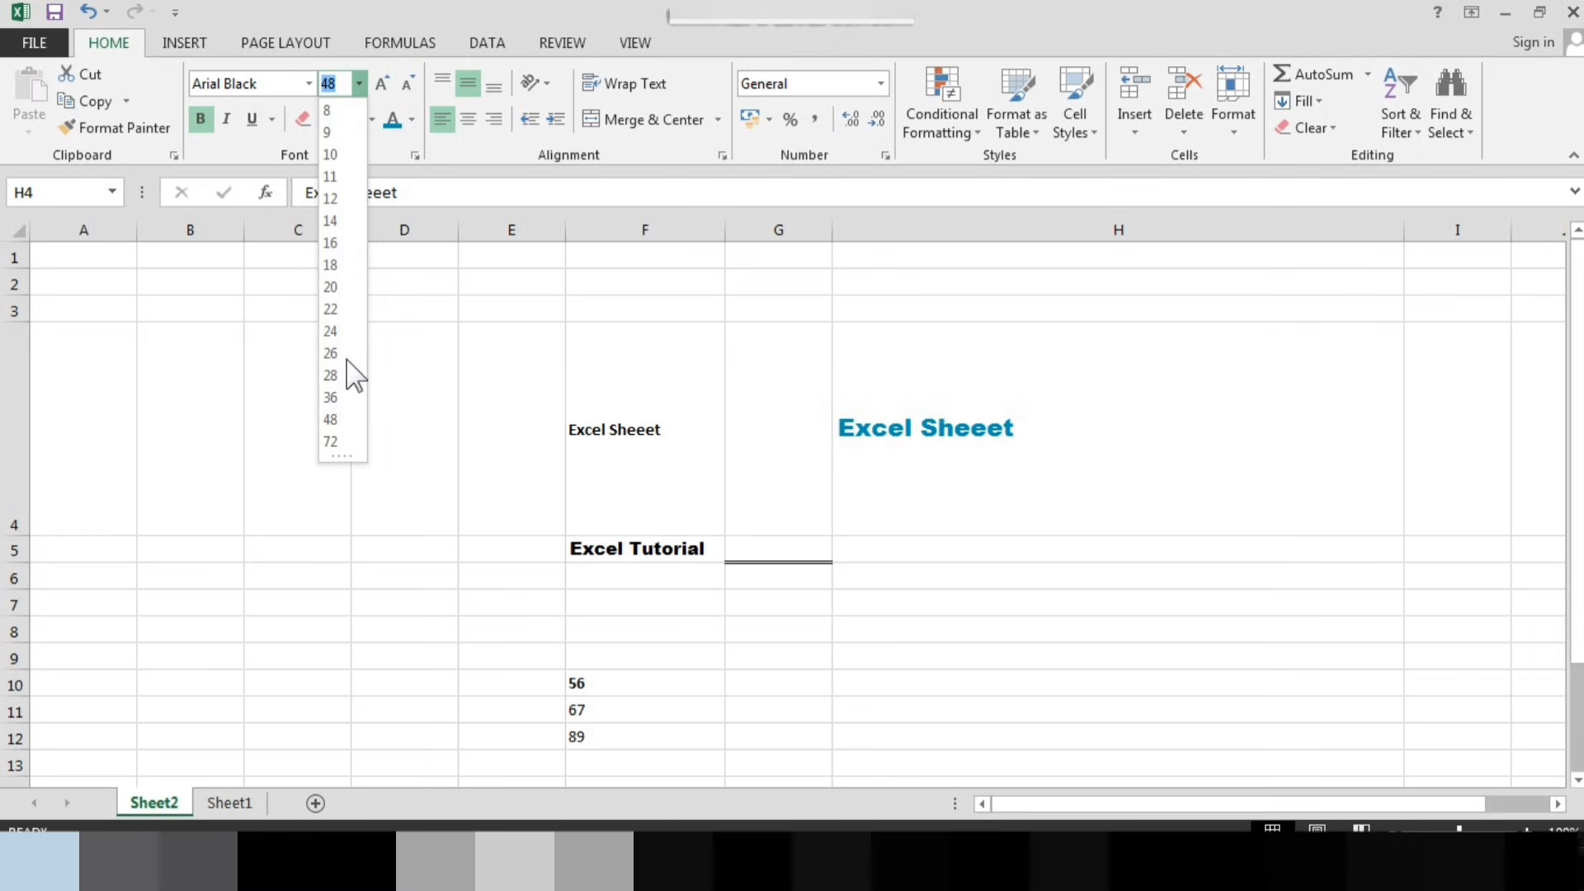
click(391, 89)
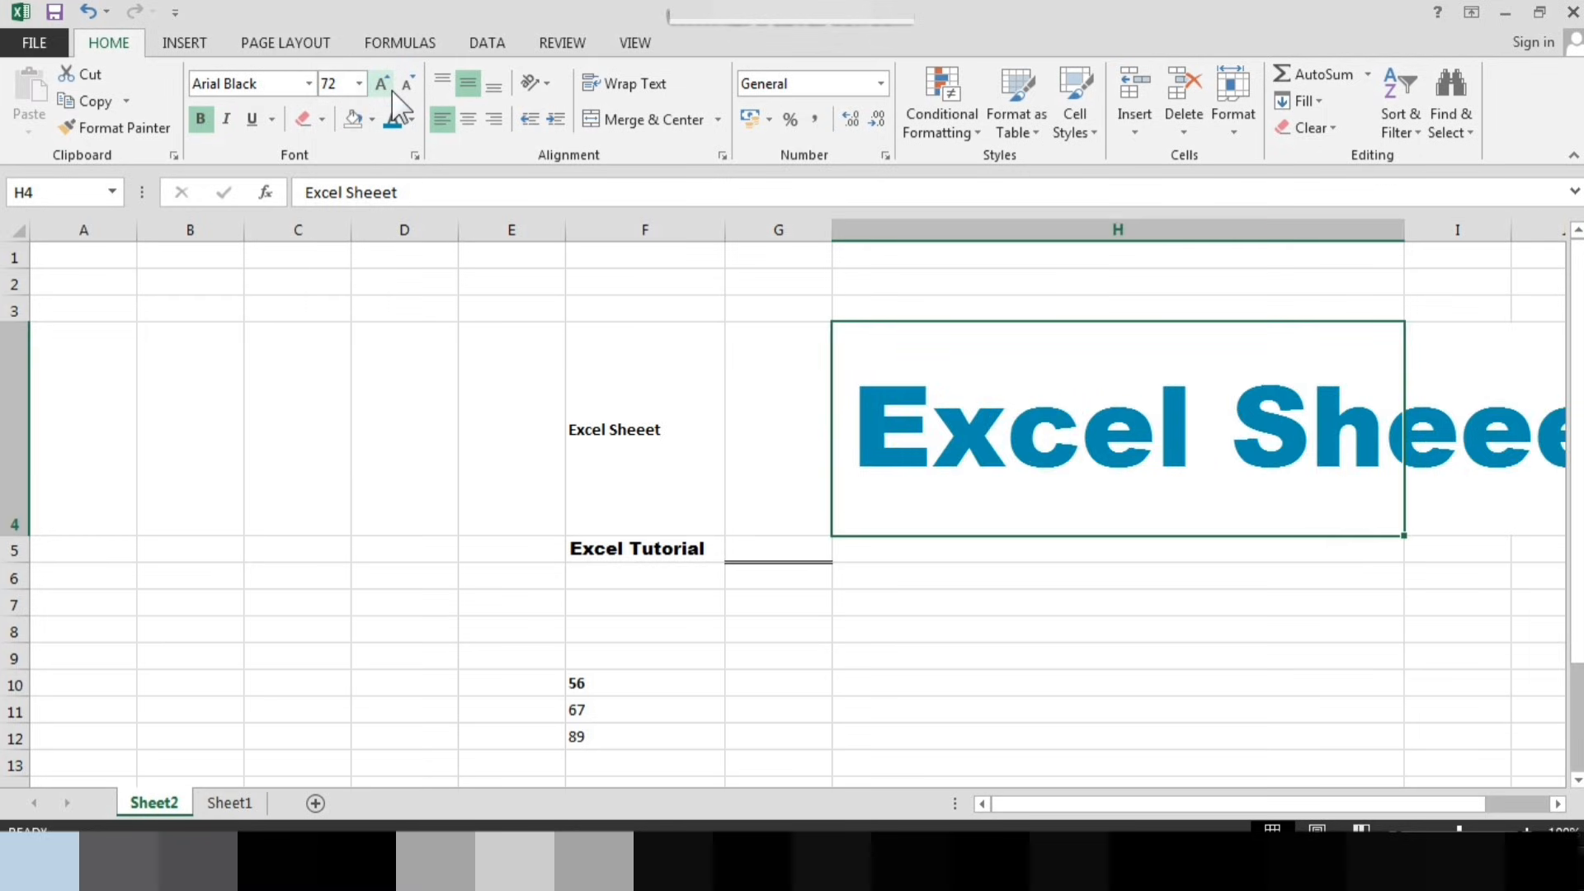
click(409, 86)
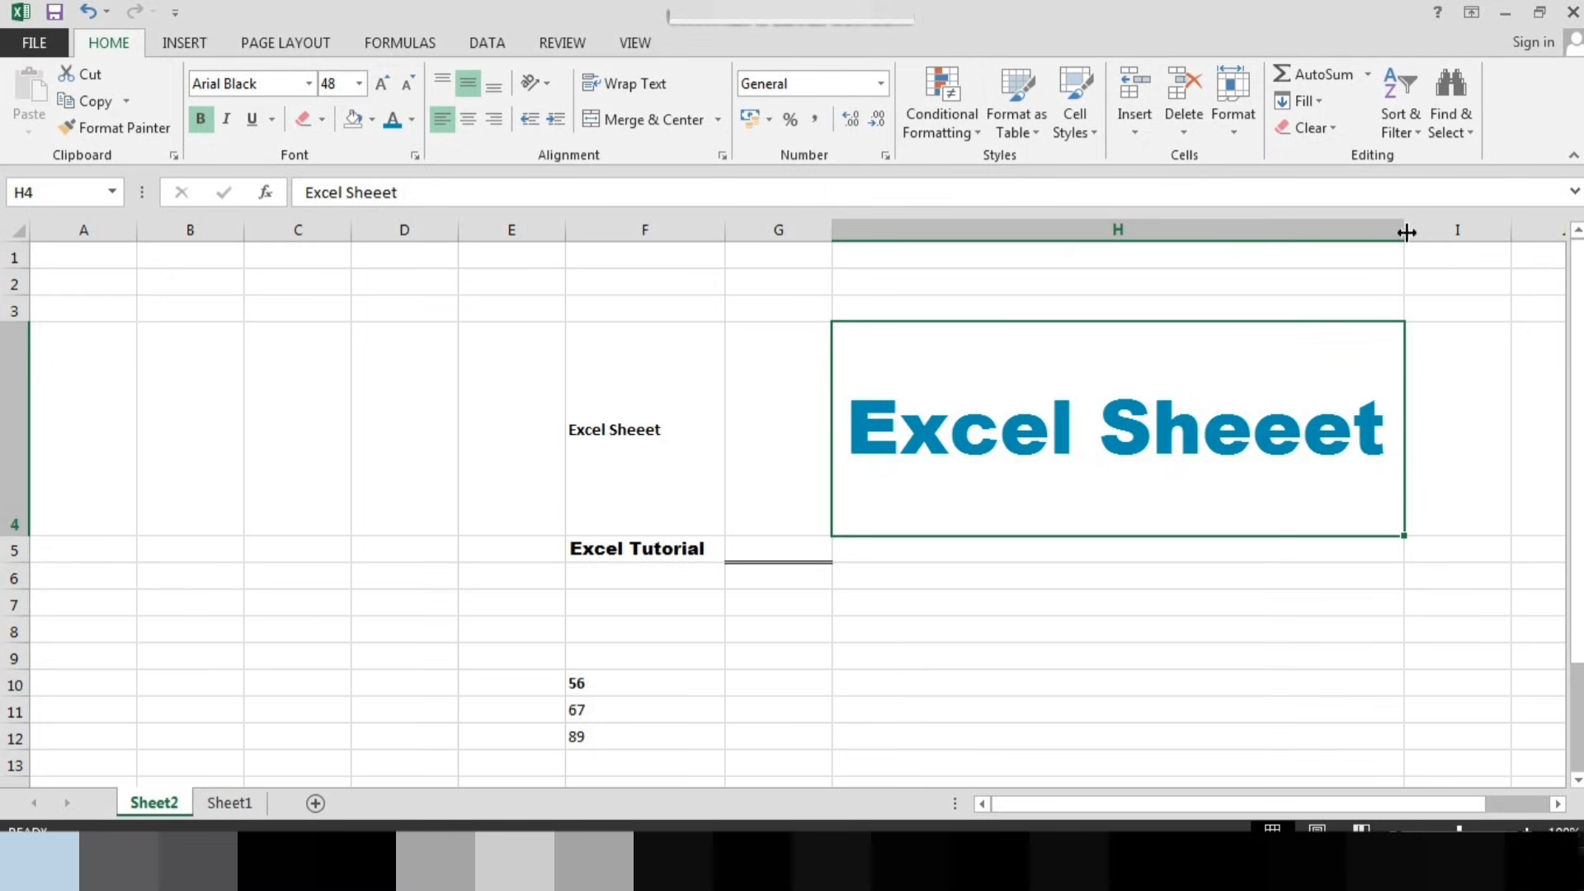
Widen column H and switch the vertical alignment of cell H4 through top and middle to bottom
drag(1406, 231, 1513, 232)
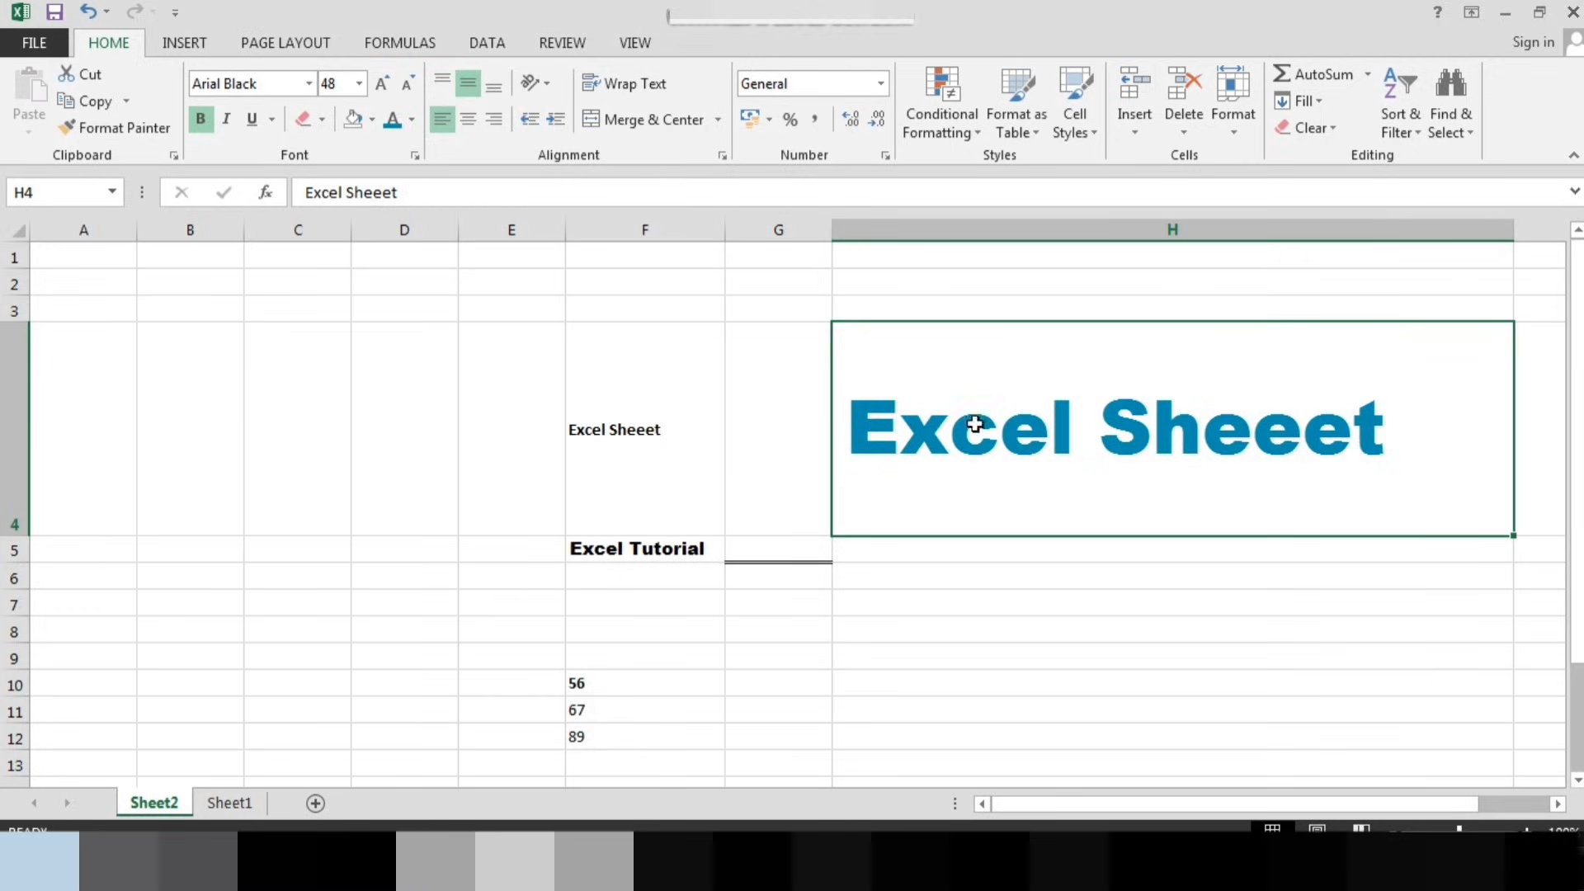
click(442, 83)
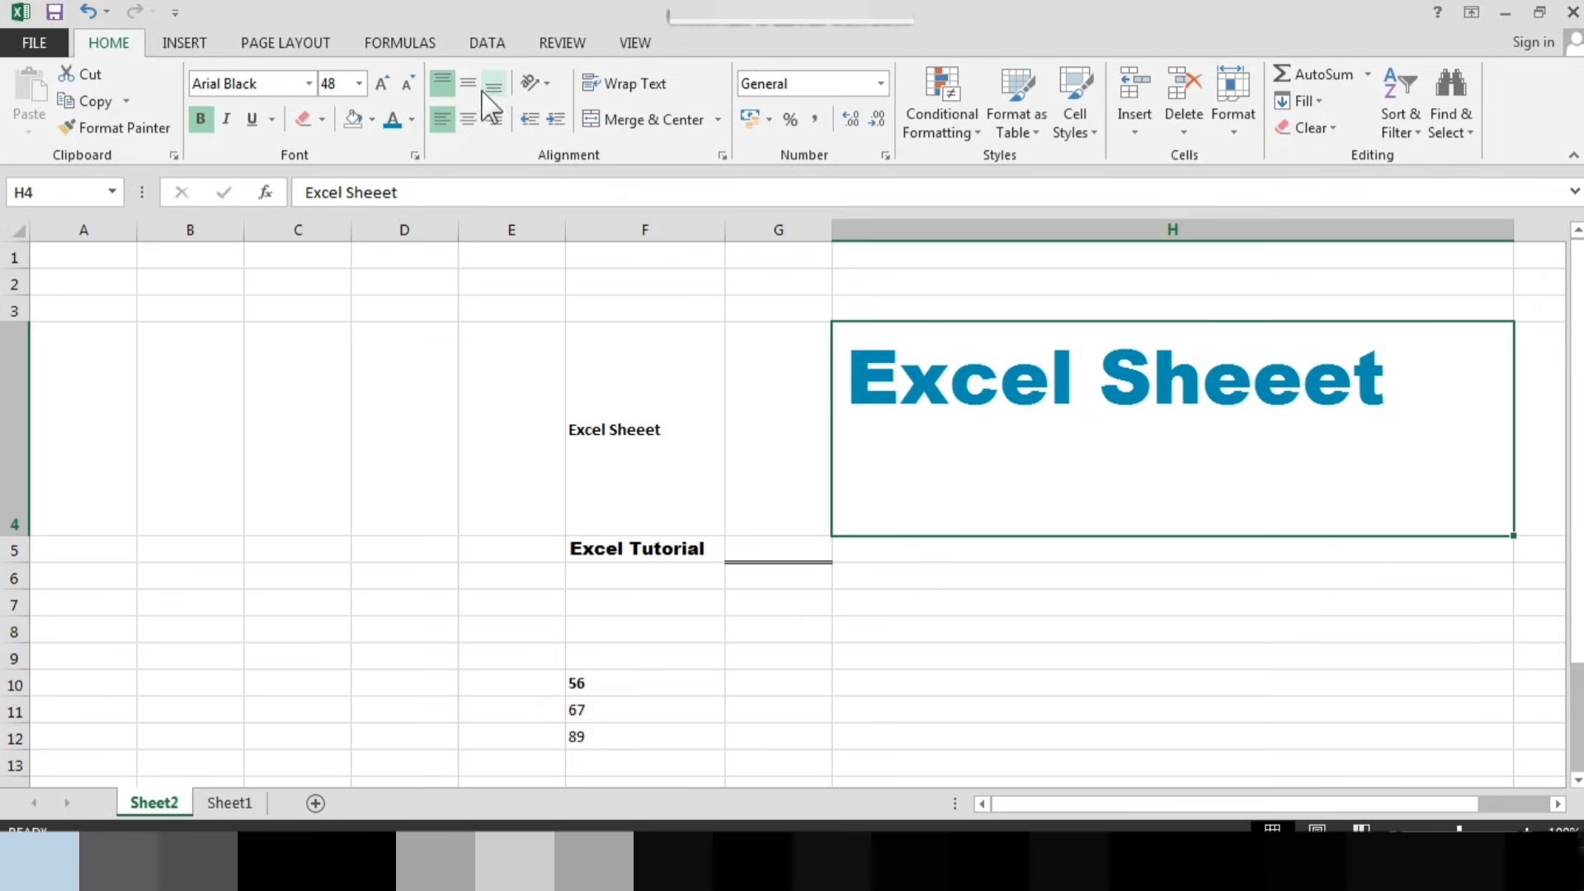
click(467, 84)
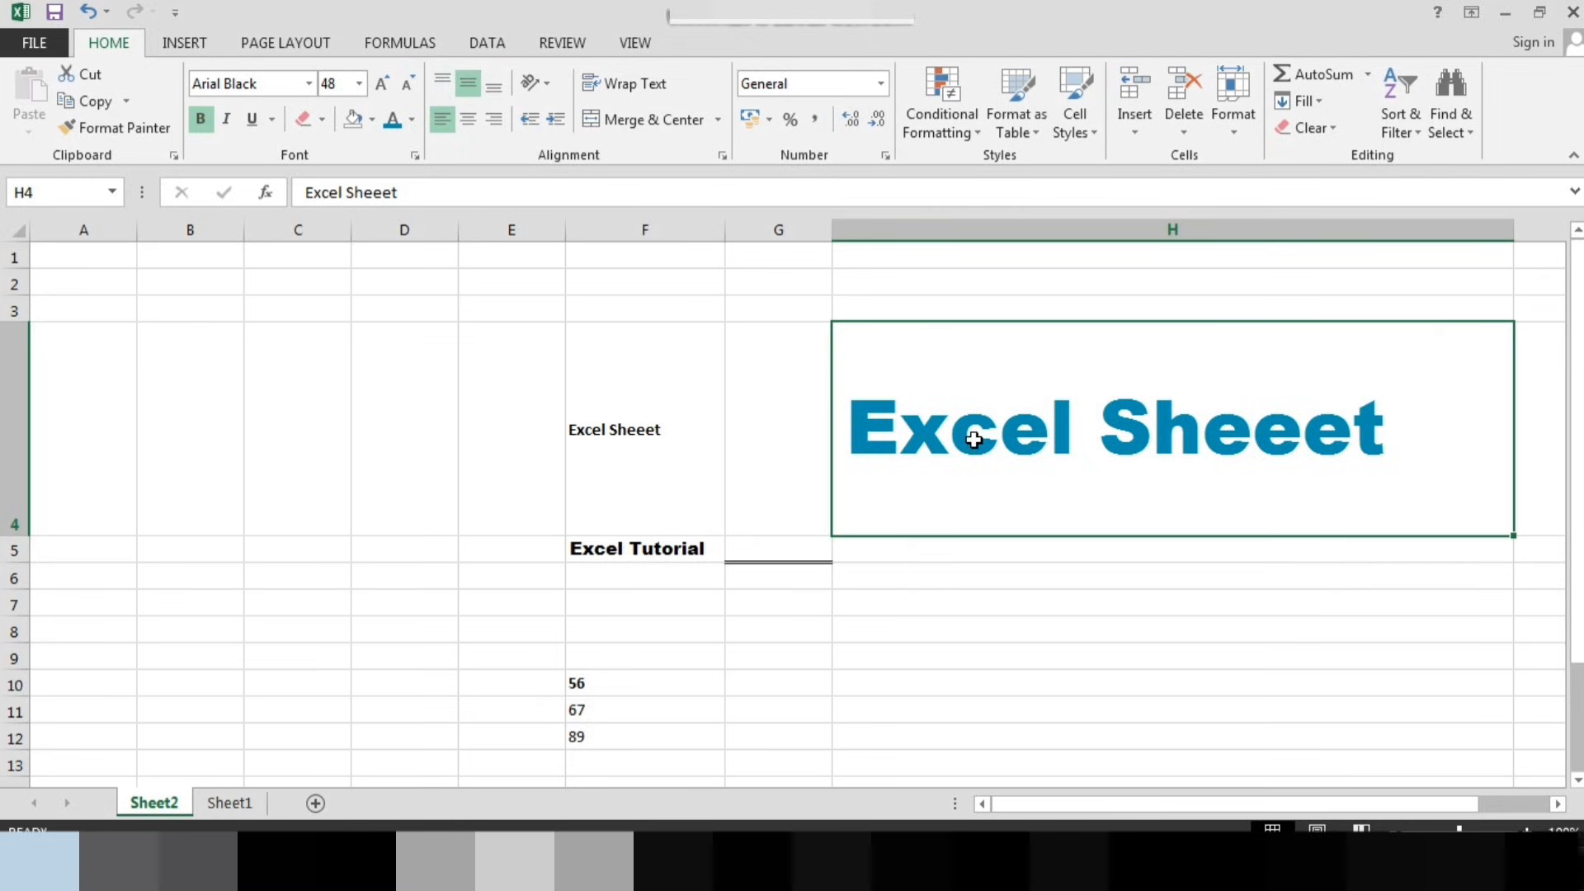
click(493, 83)
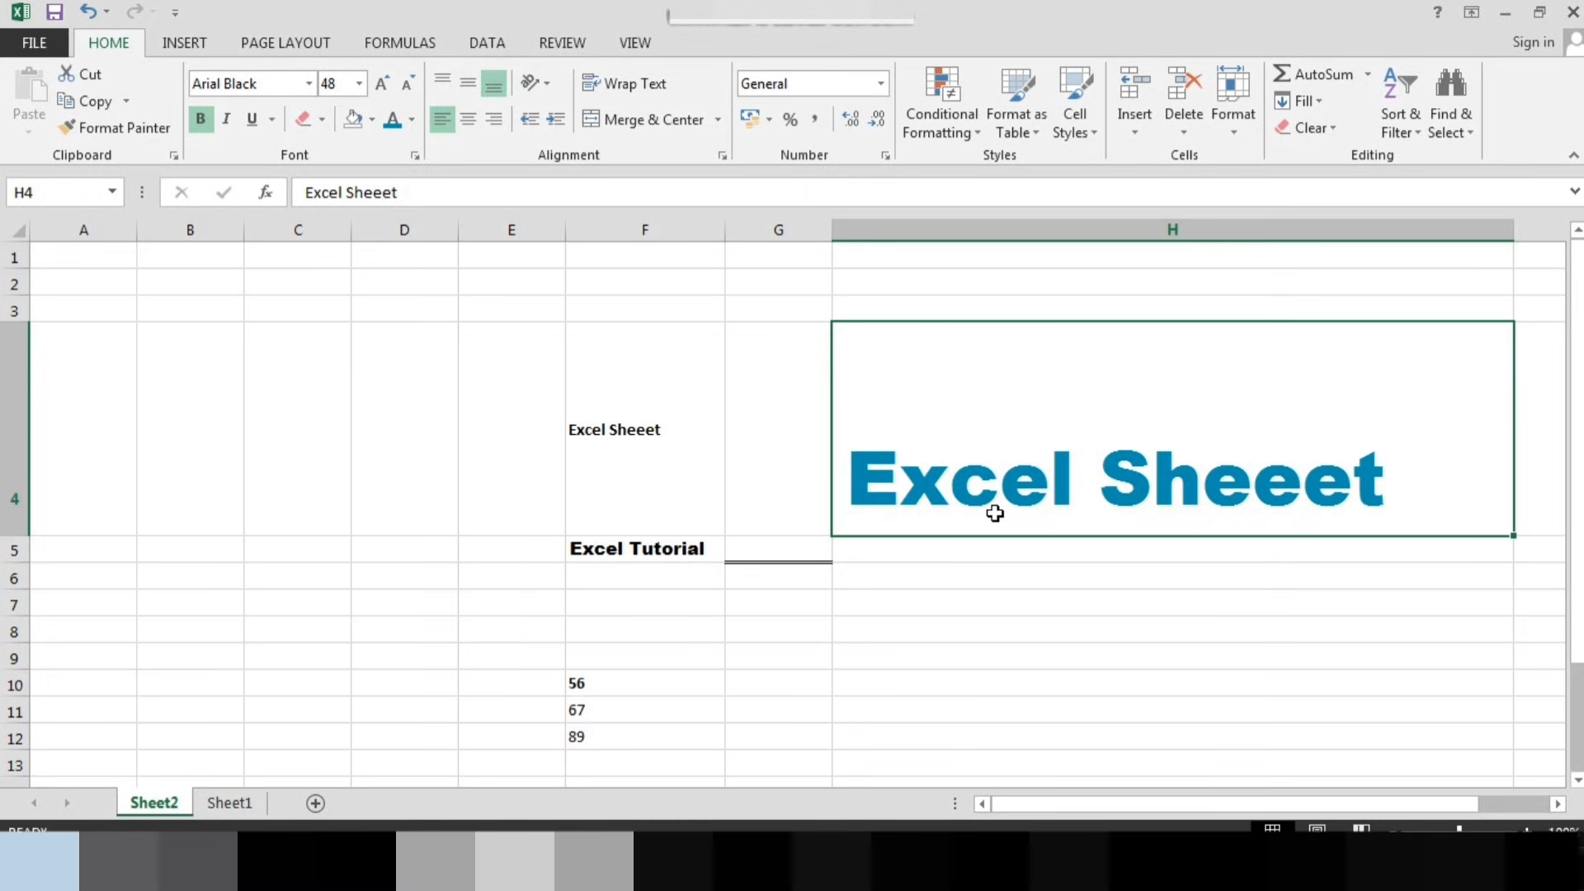
Change the horizontal alignment of the "Excel Sheeet" text in cell H4 to centered and finally to right-aligned
click(442, 126)
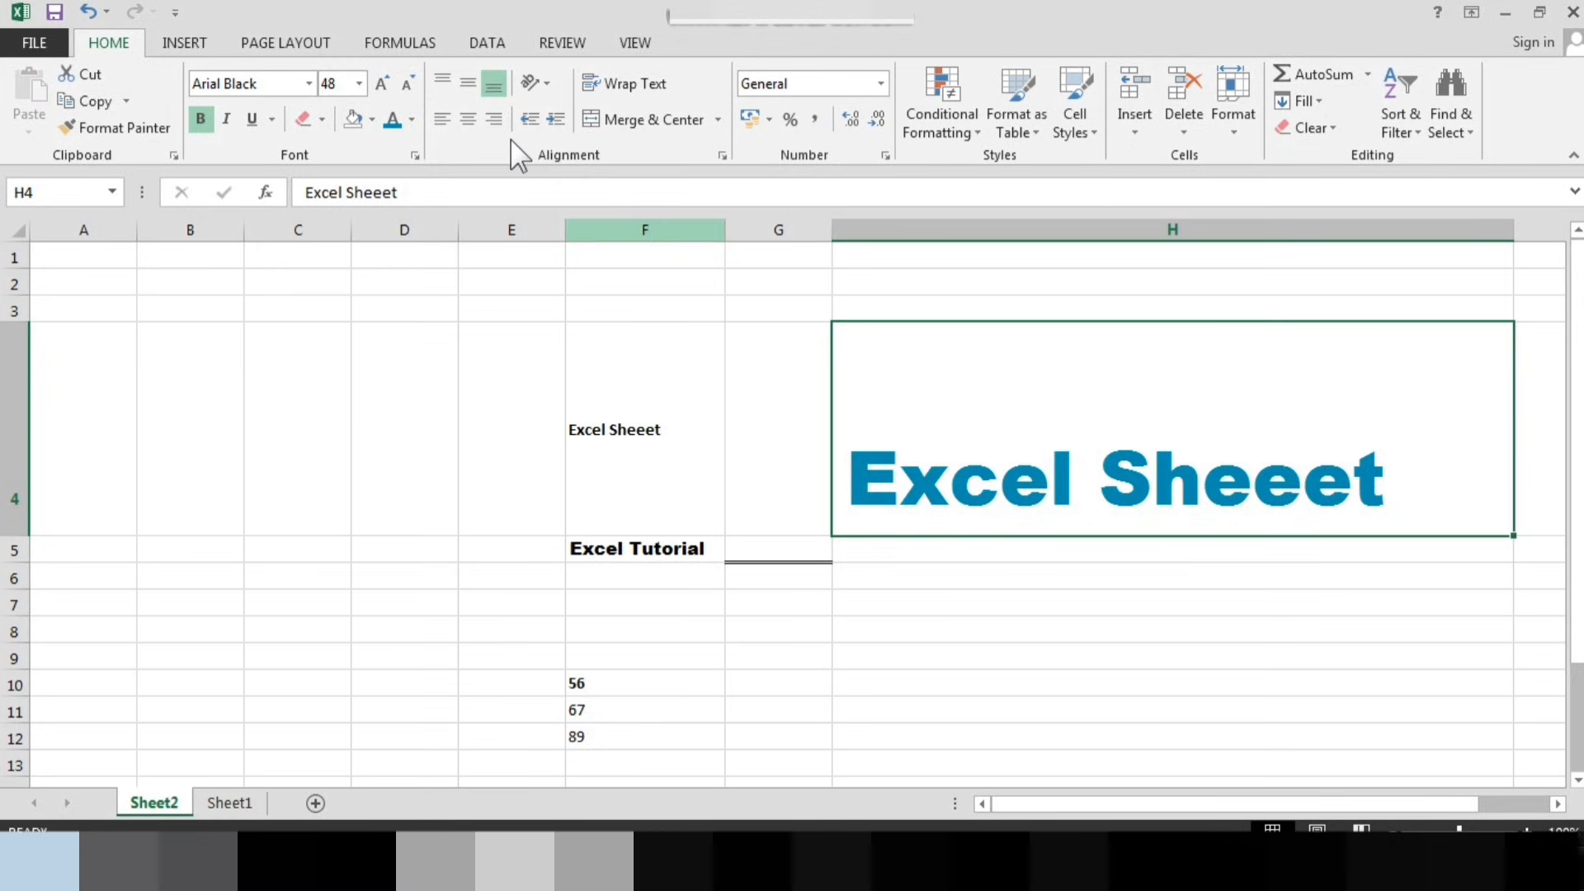
click(467, 119)
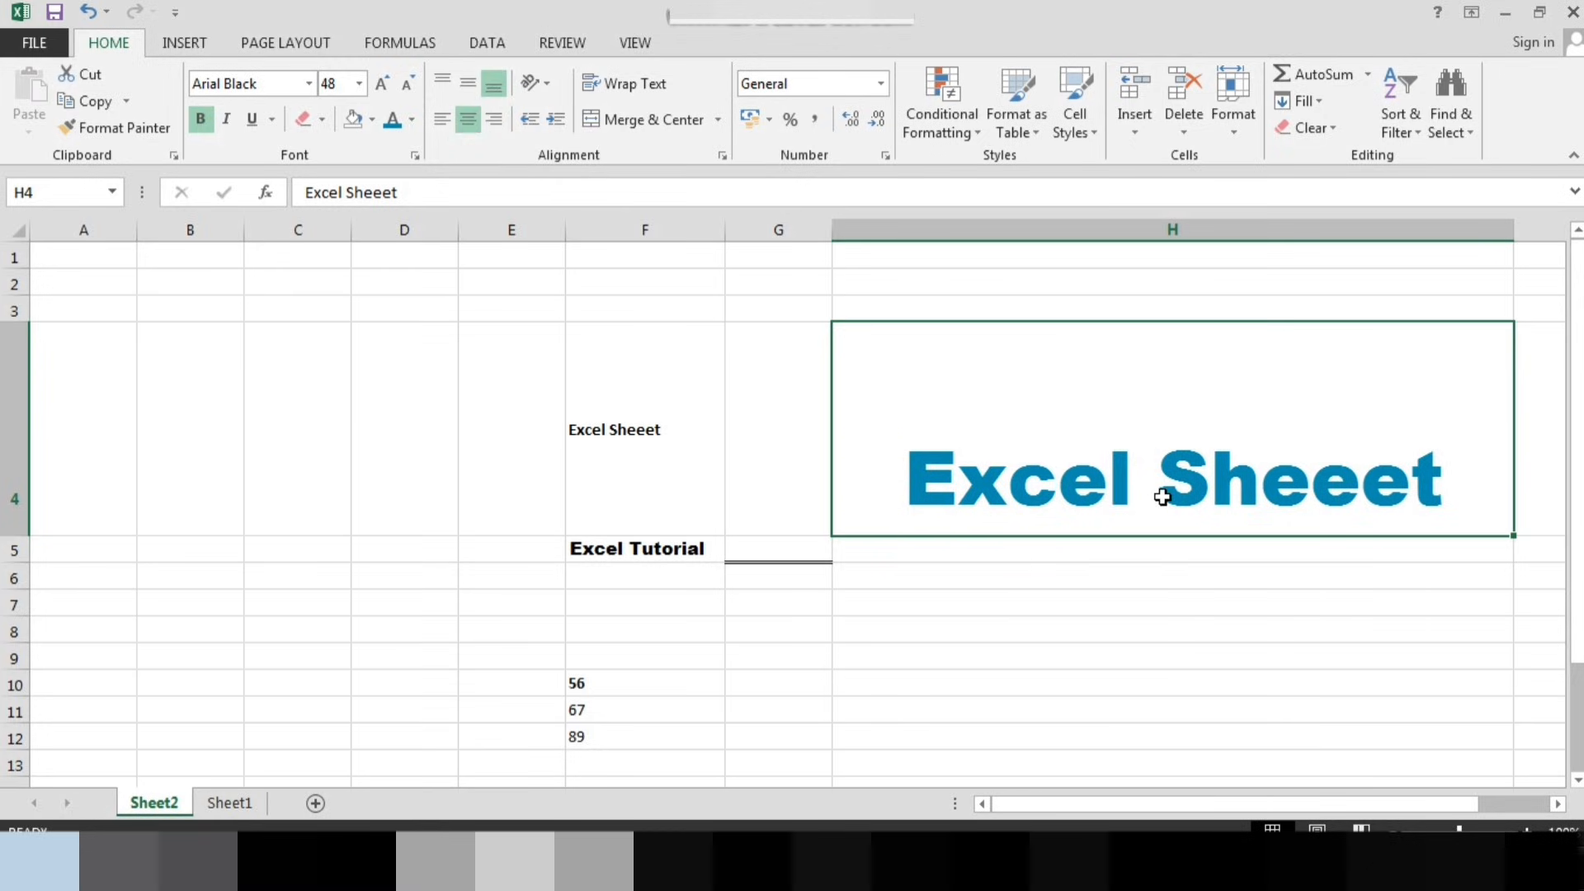
click(495, 120)
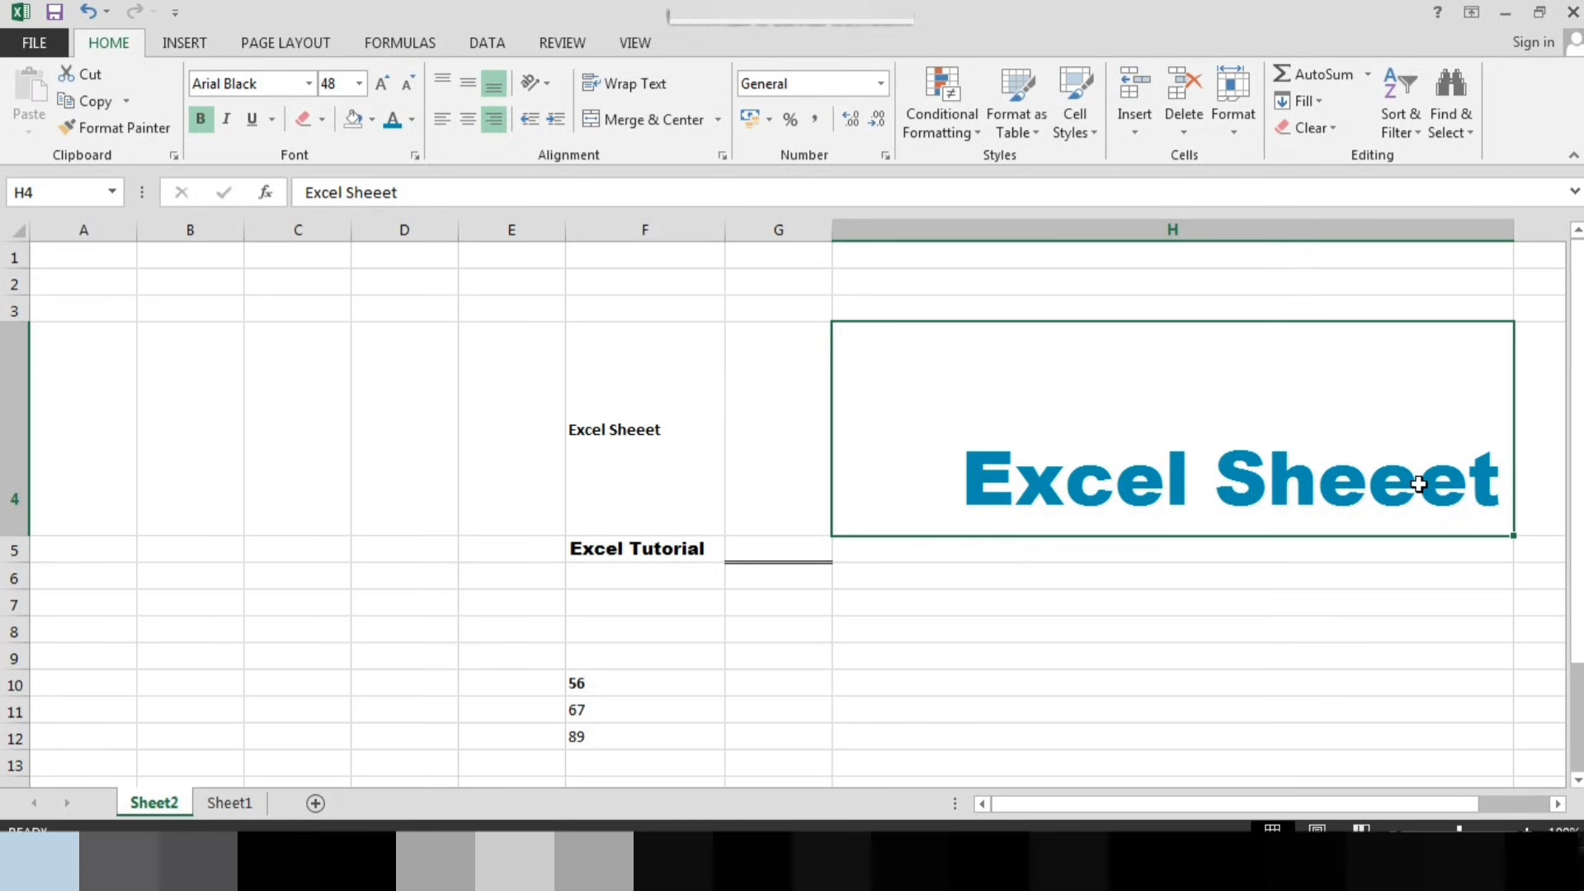
Try the Angle Clockwise and Vertical Text orientations on cell H4 and dismiss the Windows color scheme prompt
click(526, 92)
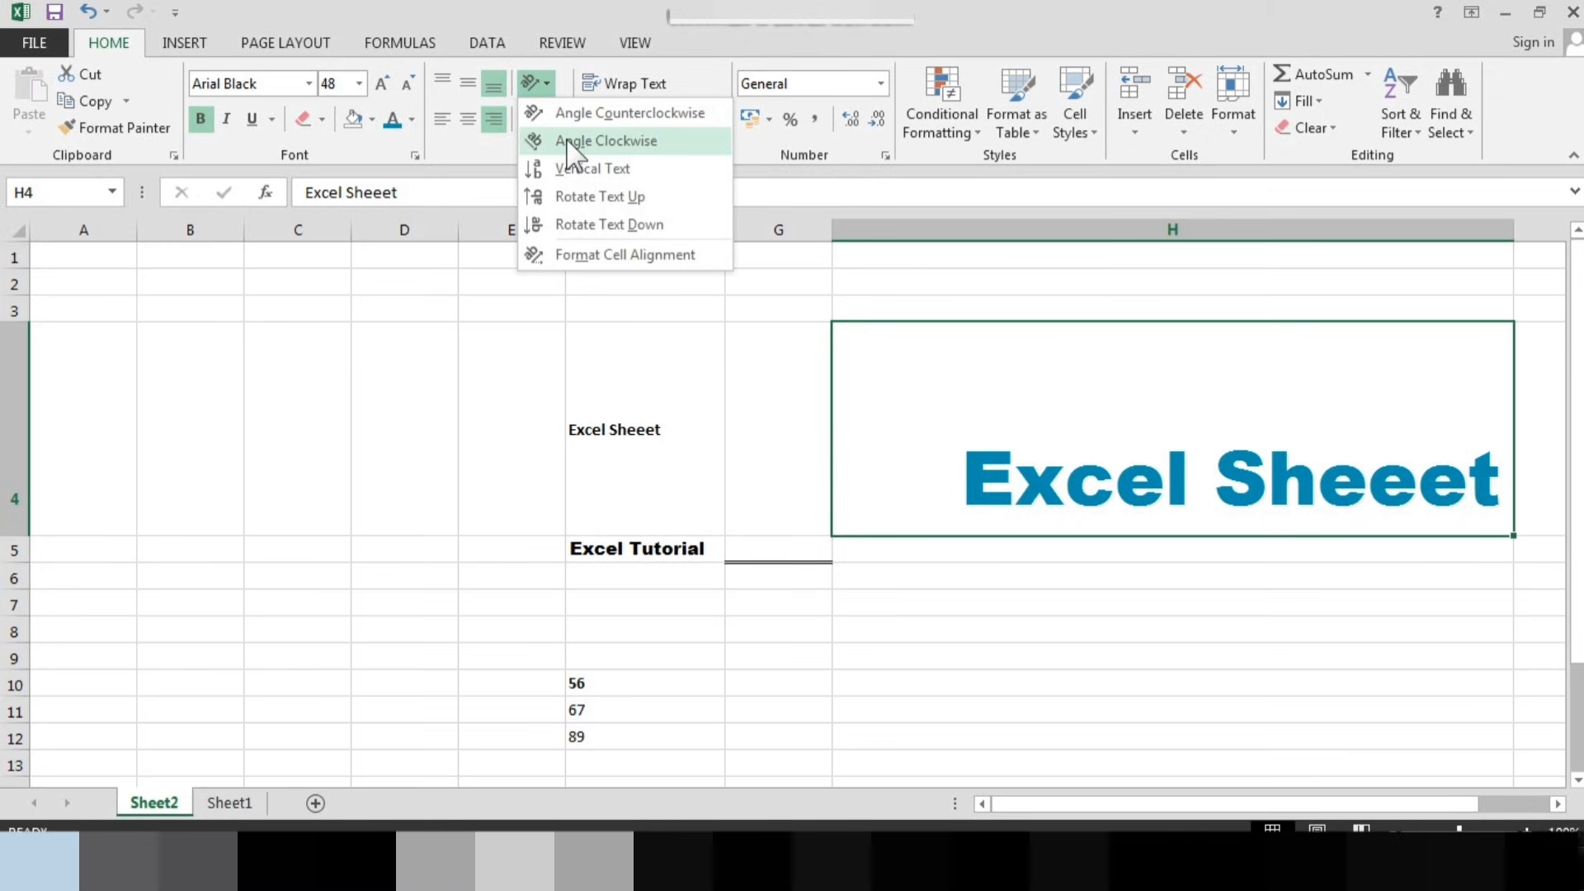
click(571, 144)
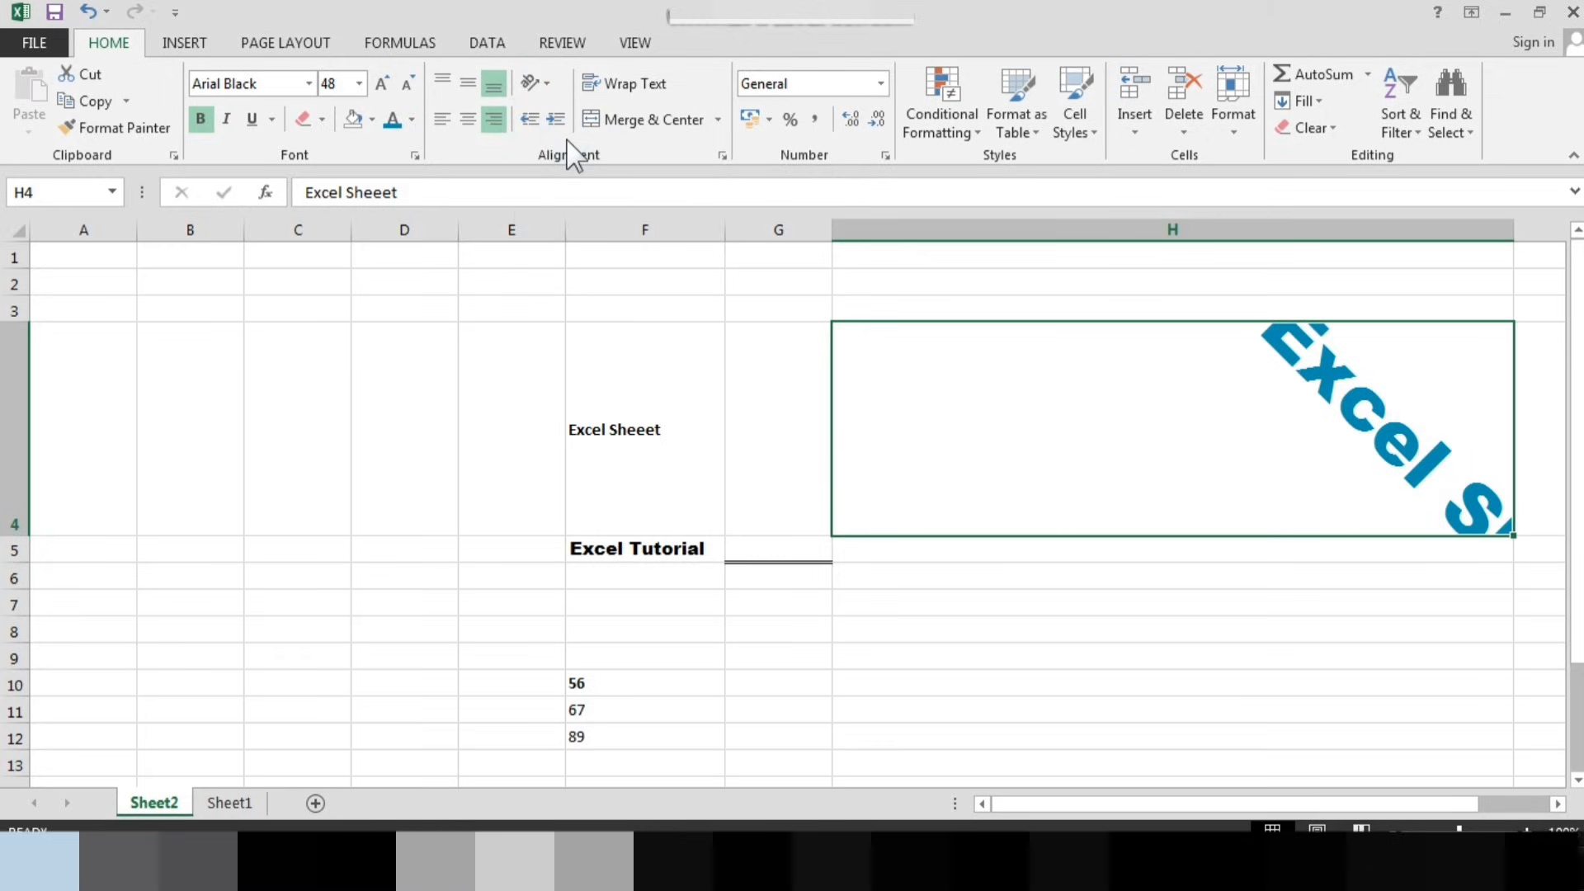
click(532, 83)
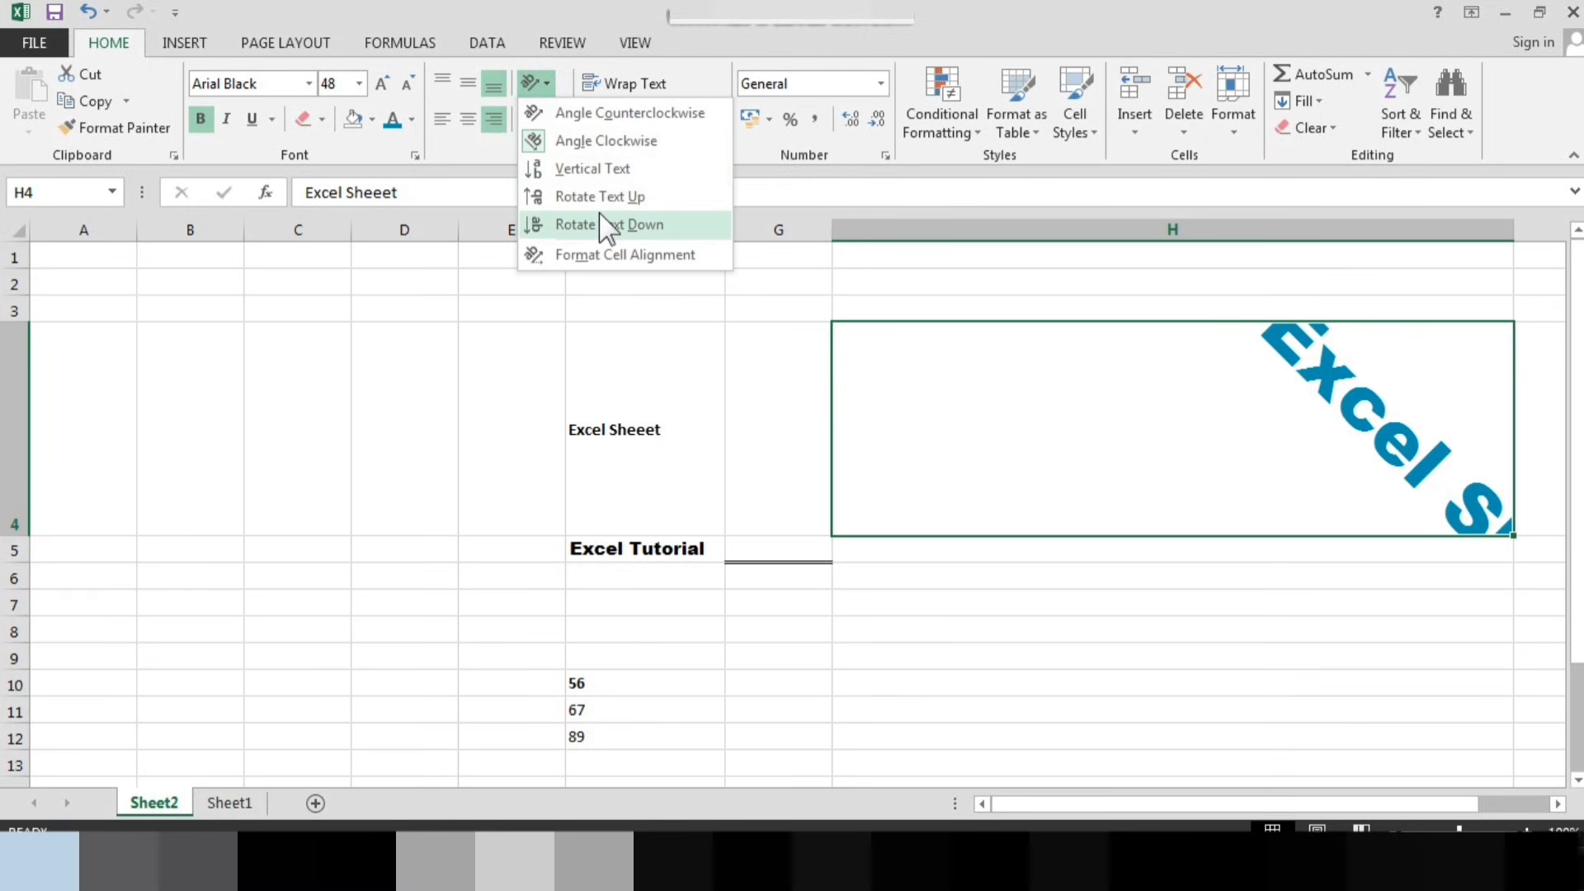
click(594, 170)
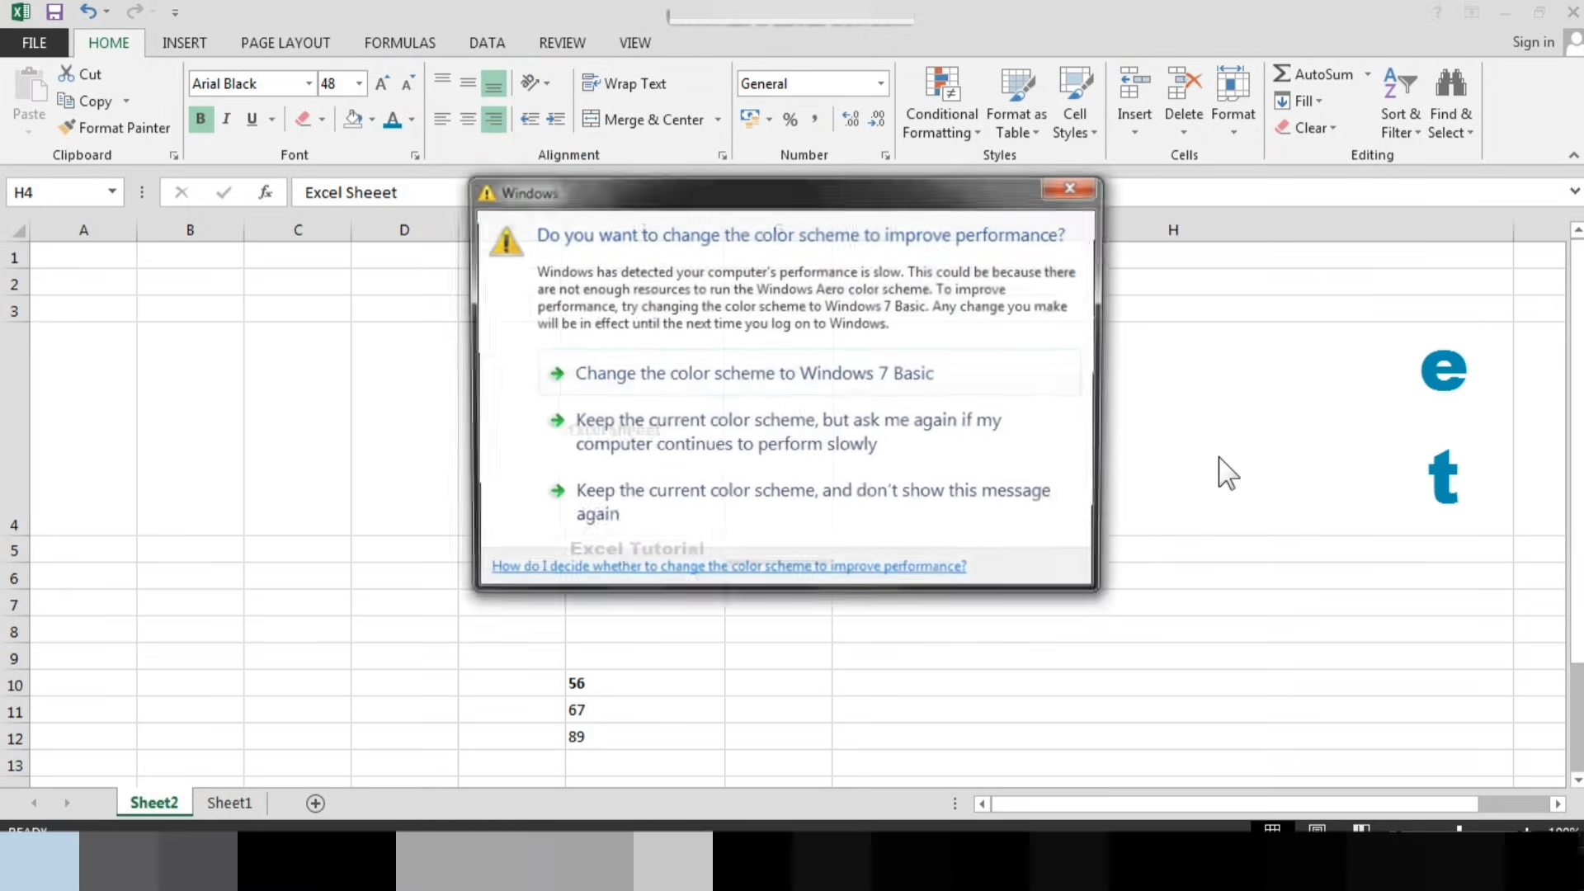
click(1072, 184)
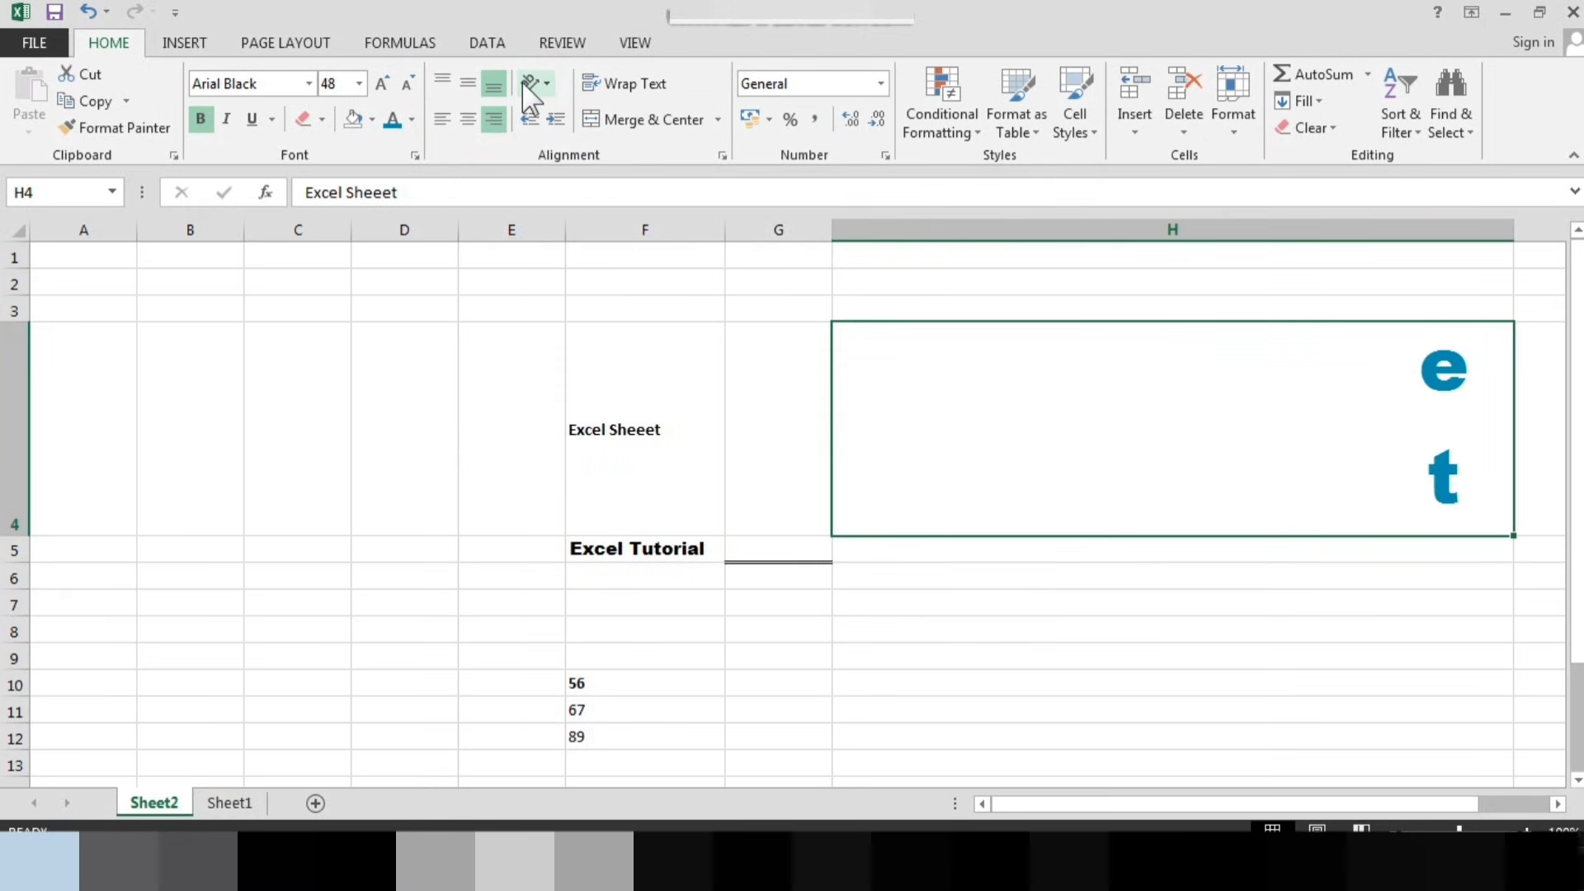
Try Rotate Text Down, Vertical Text with middle alignment, and Angle Counterclockwise on the text in cell H4
click(532, 83)
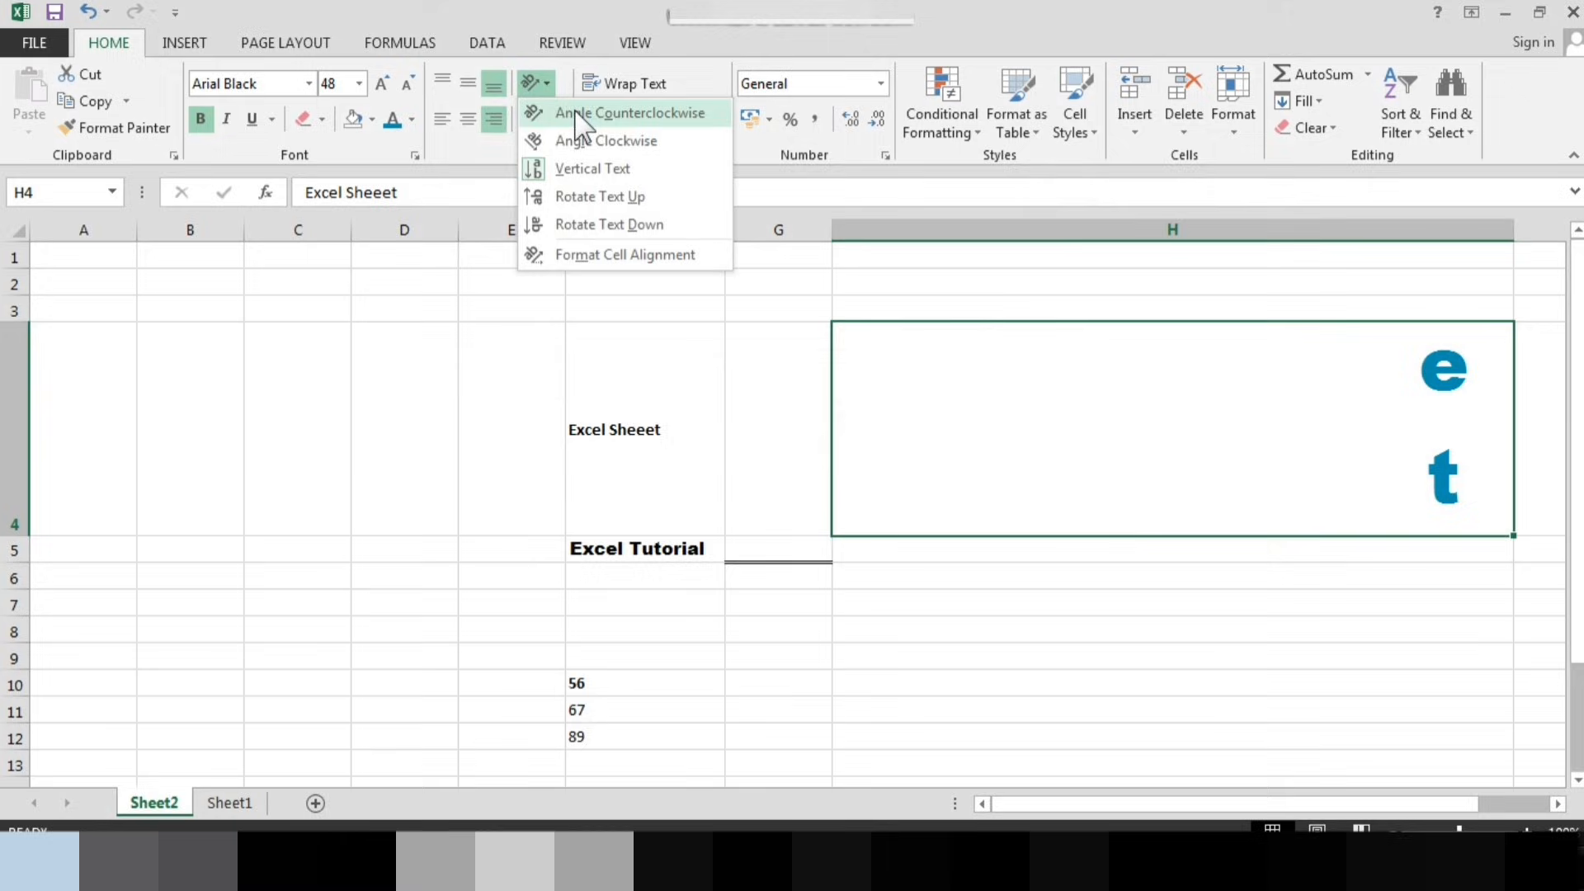
click(587, 223)
click(536, 84)
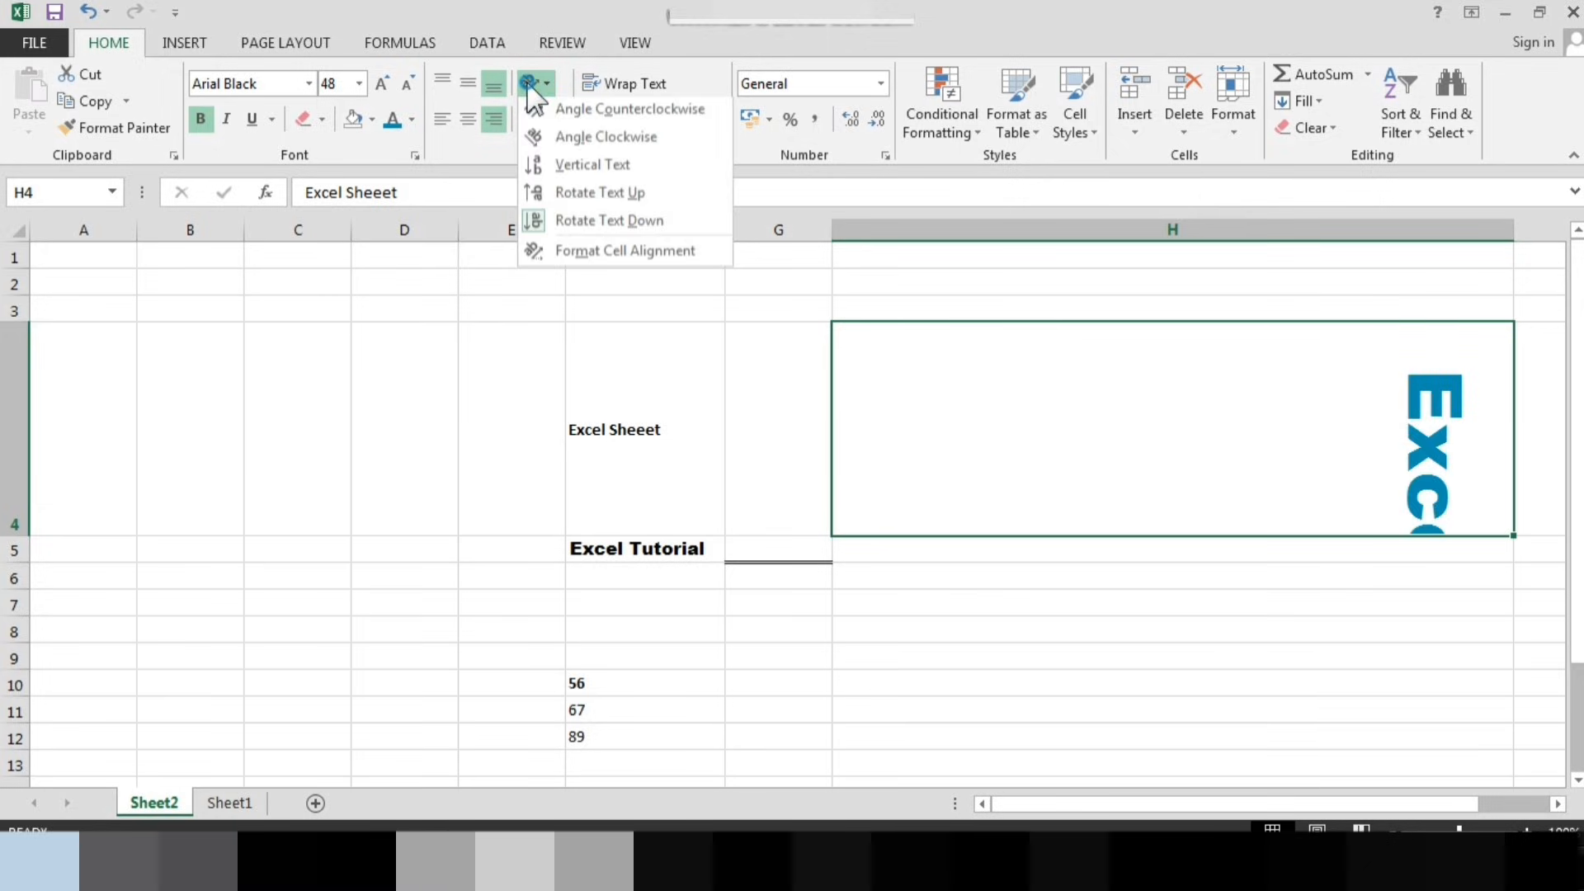
click(543, 166)
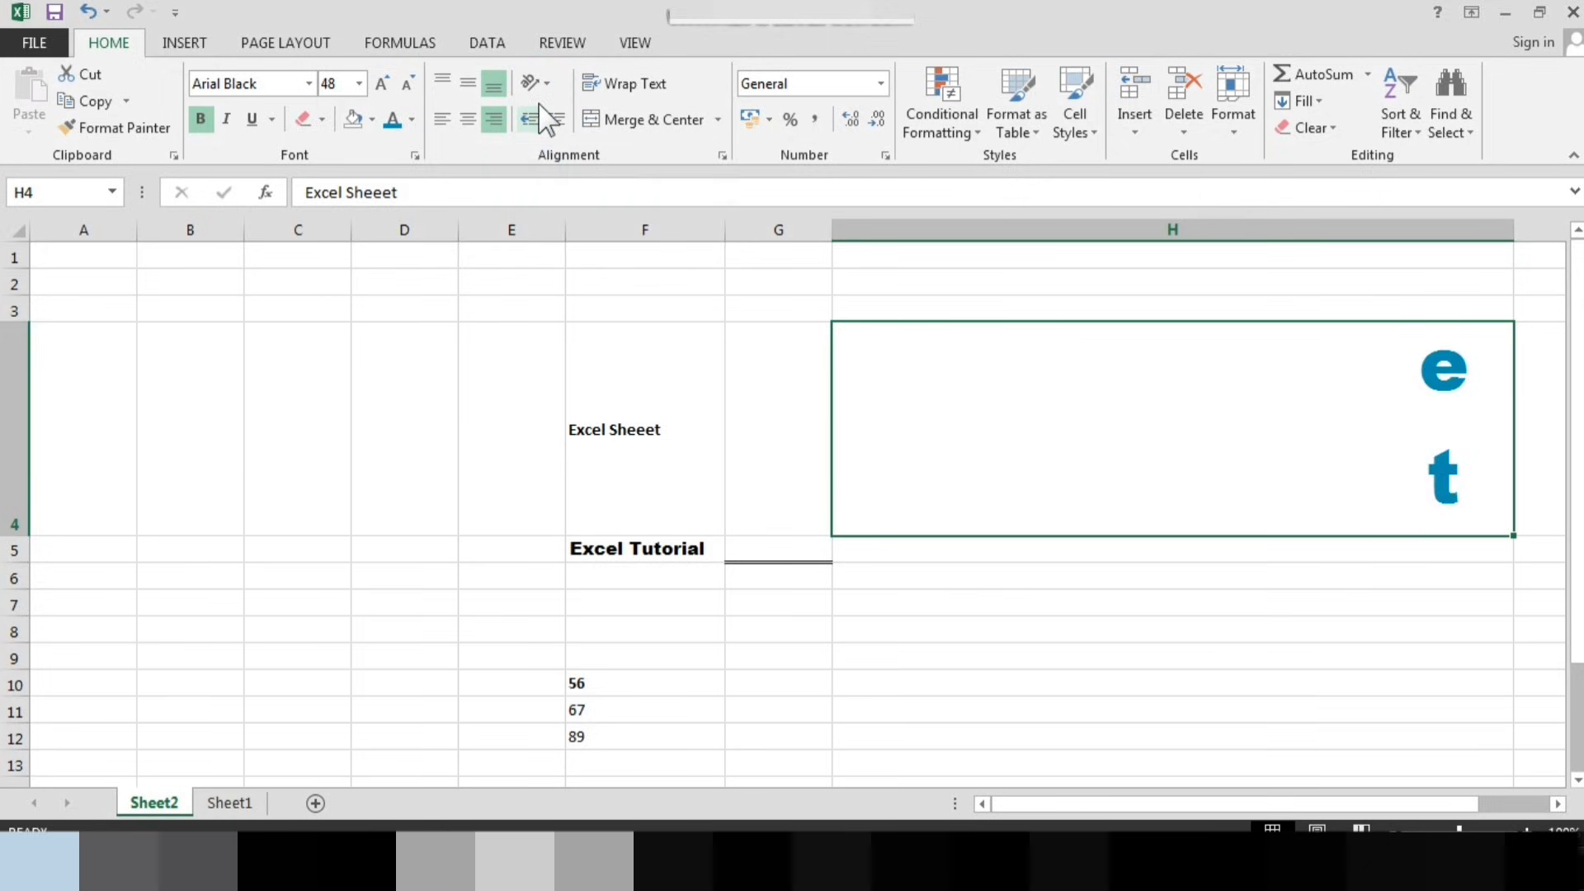
click(467, 84)
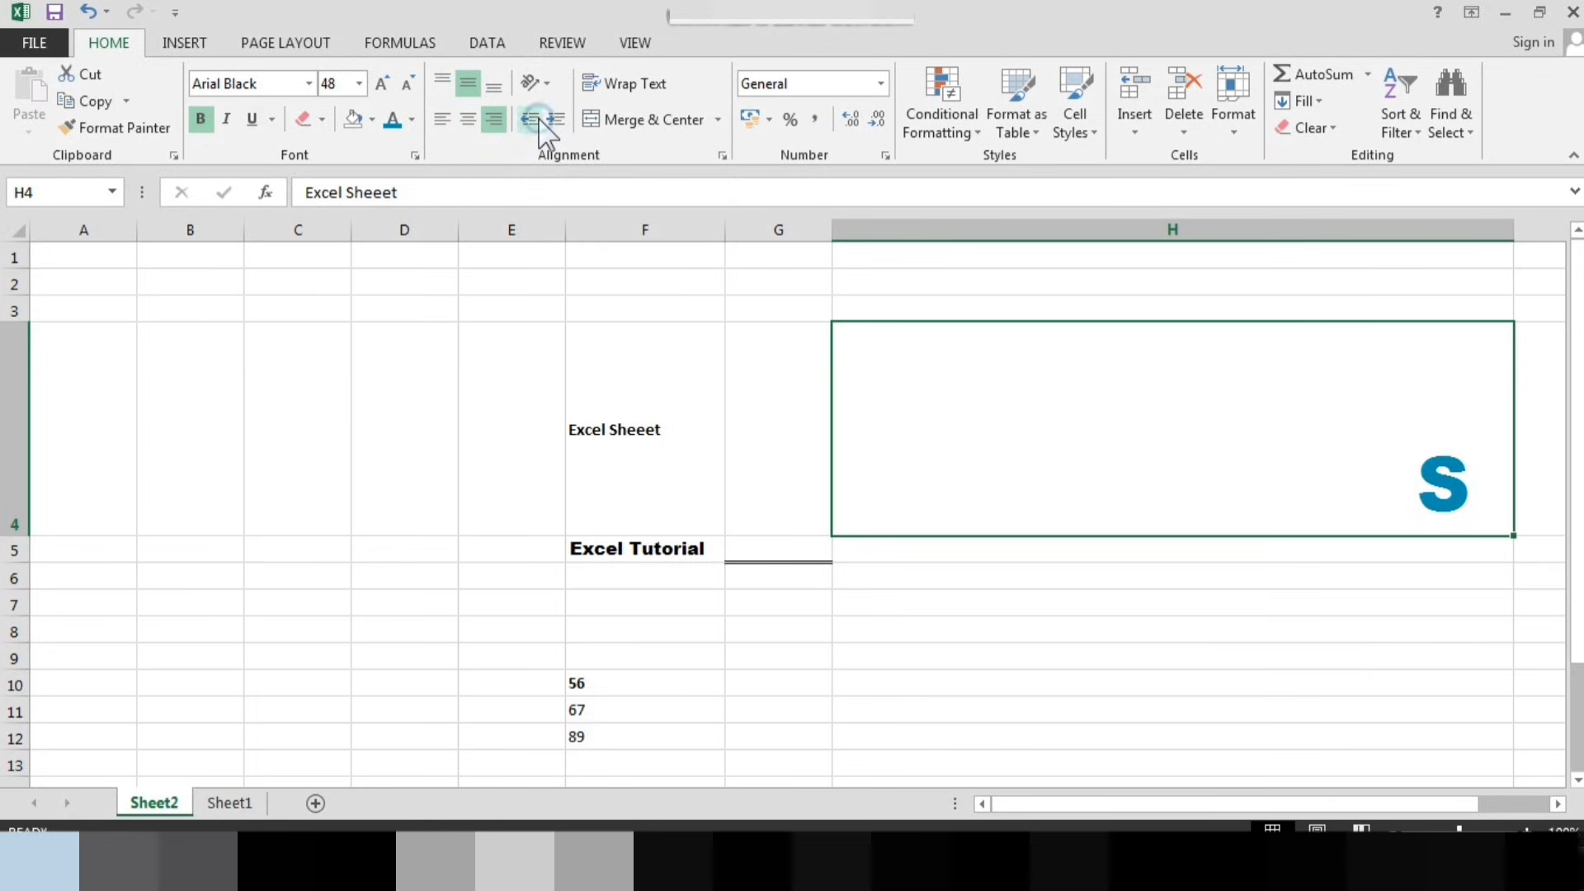
click(536, 83)
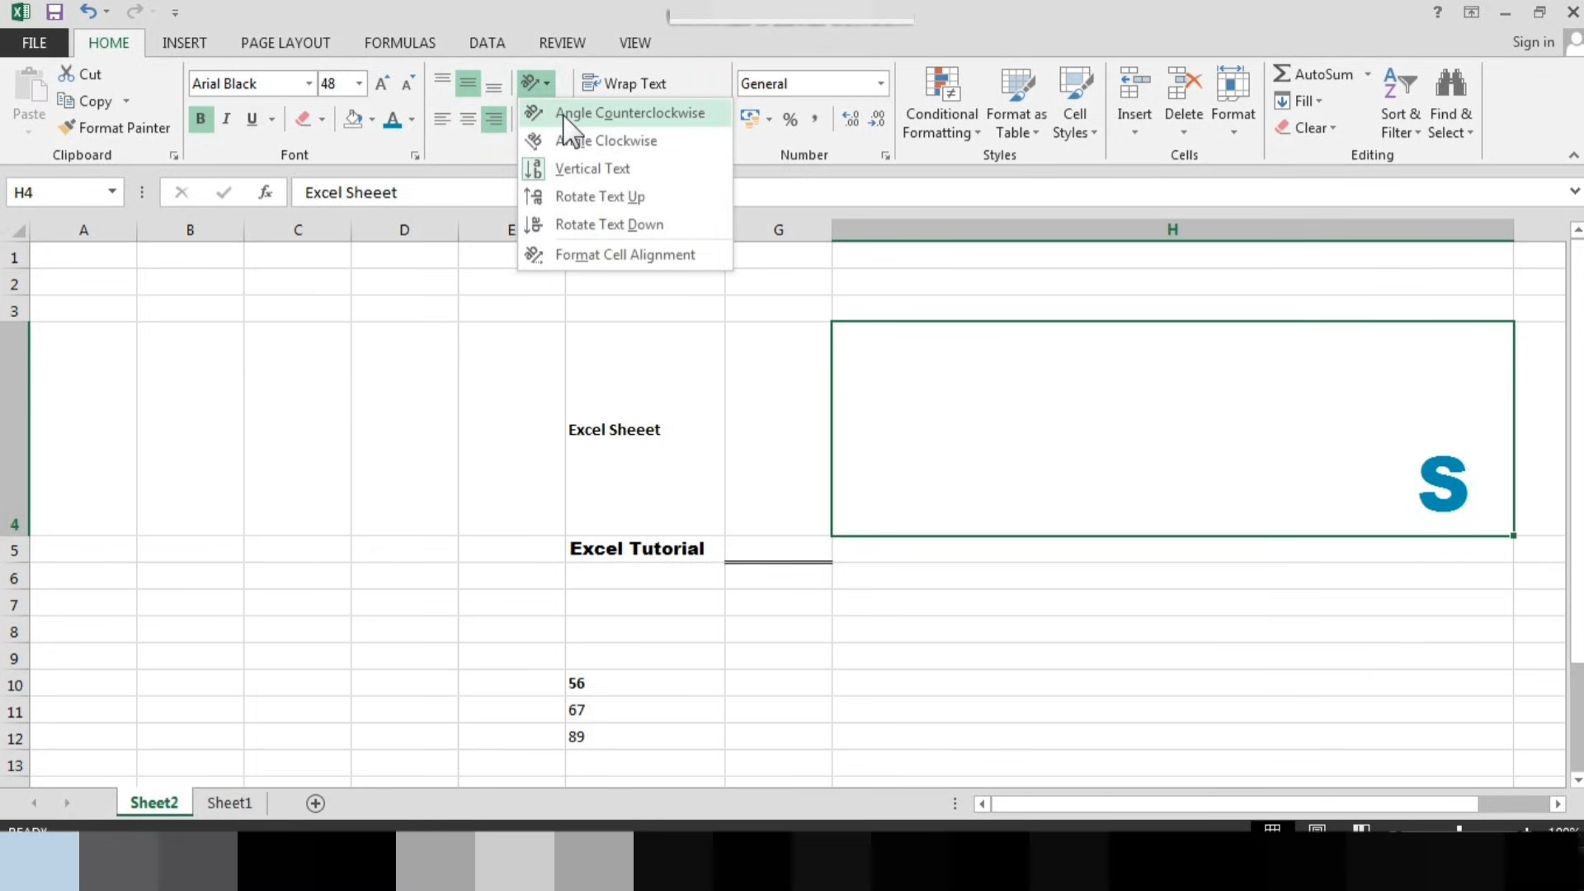
click(563, 115)
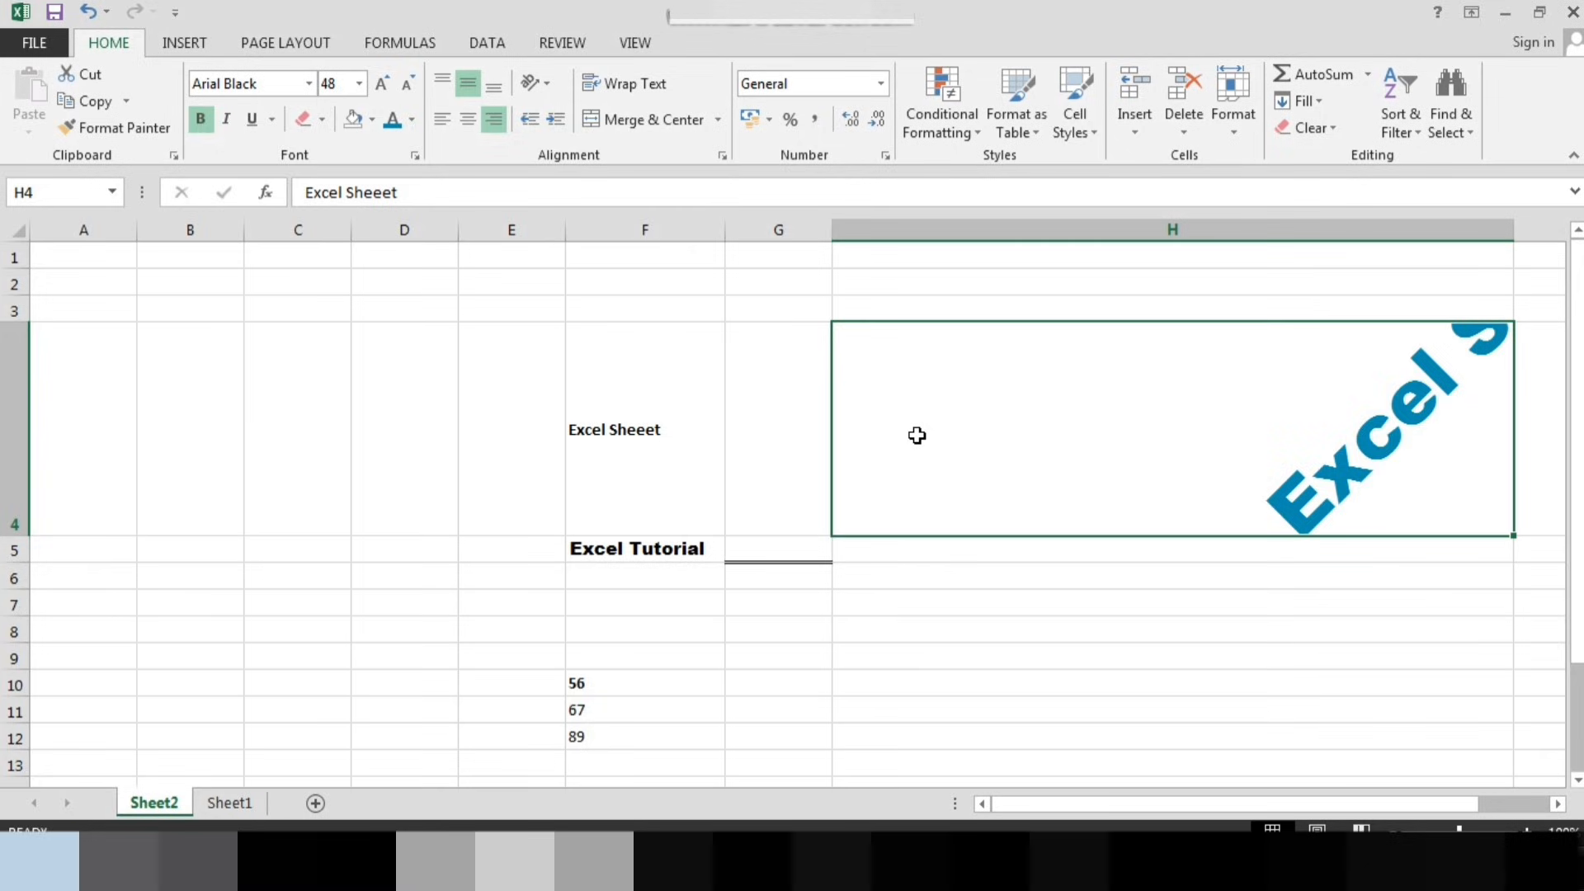
Undo the orientation and middle alignment changes on cell H4 to restore its horizontal, bottom-right text
key(ctrl+z)
key(ctrl+z)
key(ctrl+z)
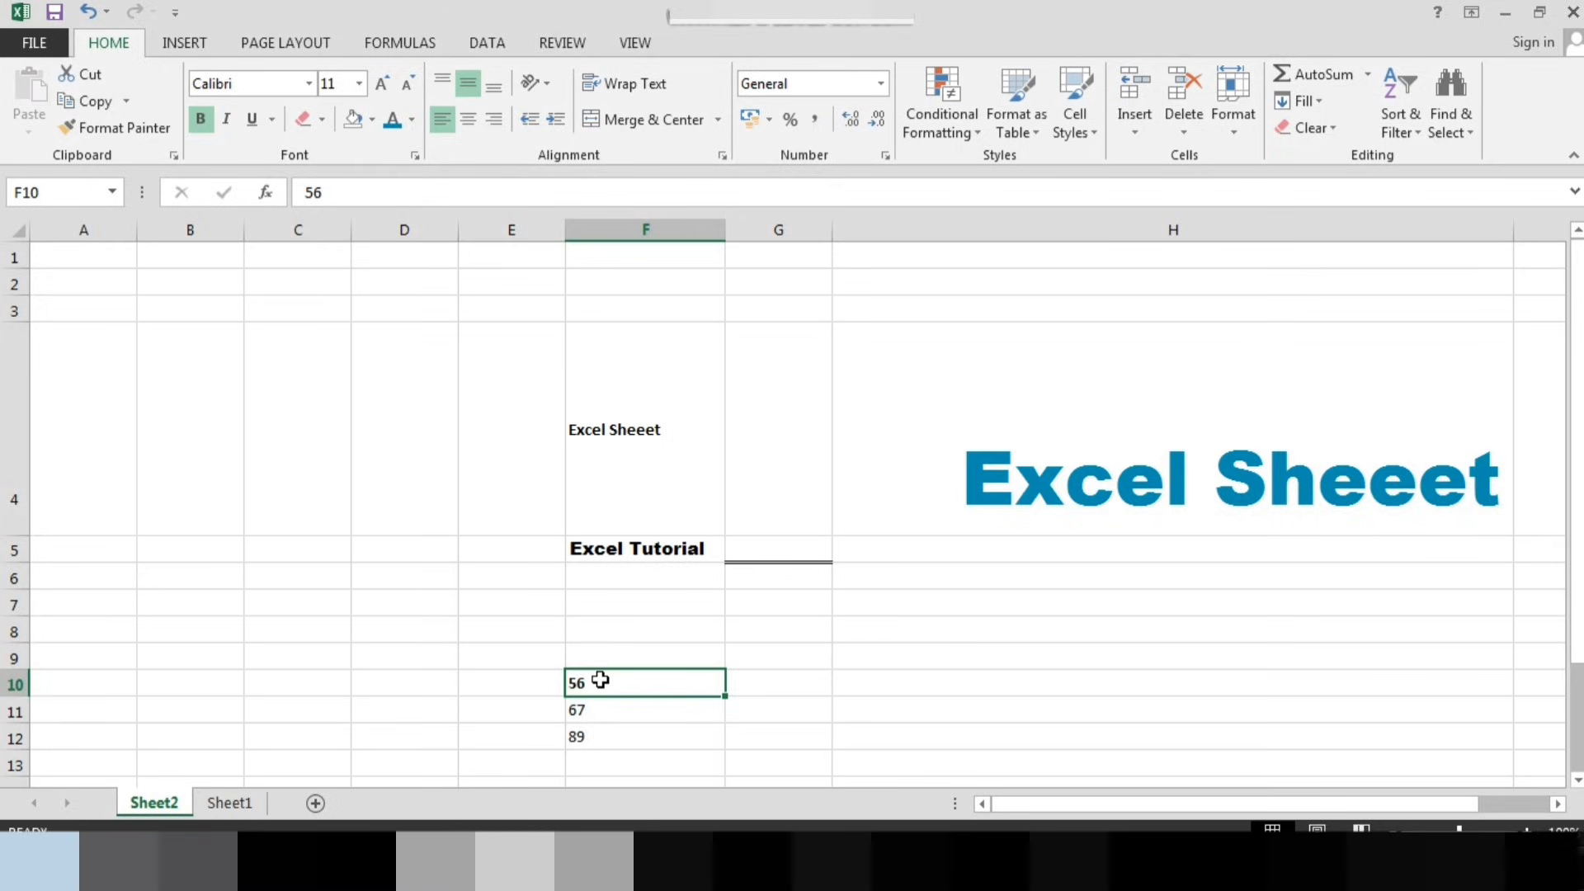
Increase the indent of the "Excel Sheeet" text in cell F4 by six levels
click(623, 480)
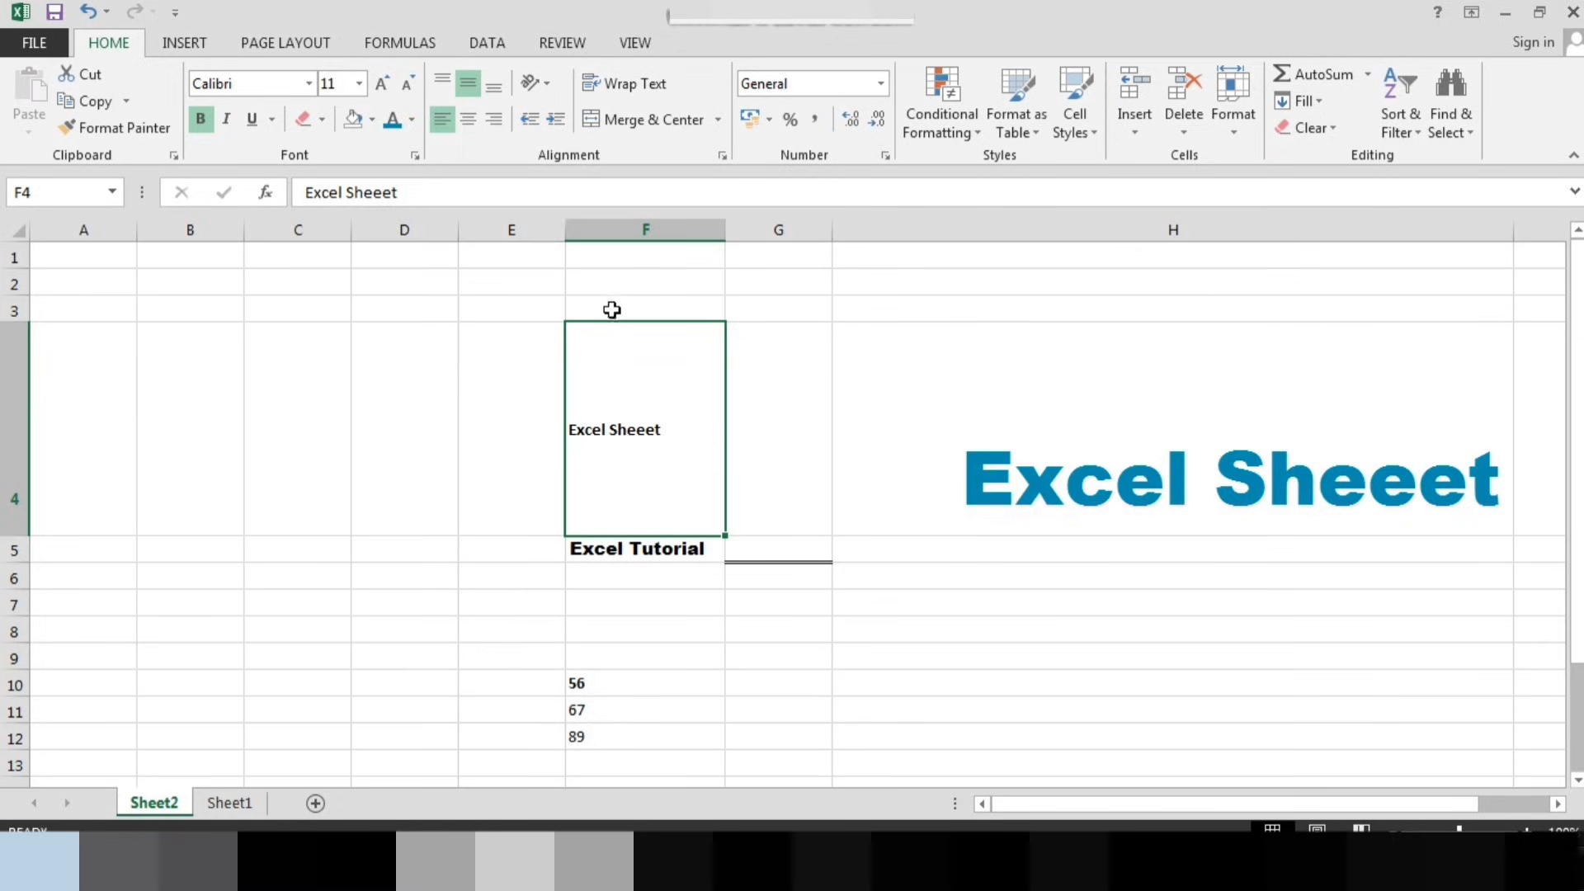
click(558, 120)
click(557, 121)
click(558, 122)
click(558, 122)
click(558, 122)
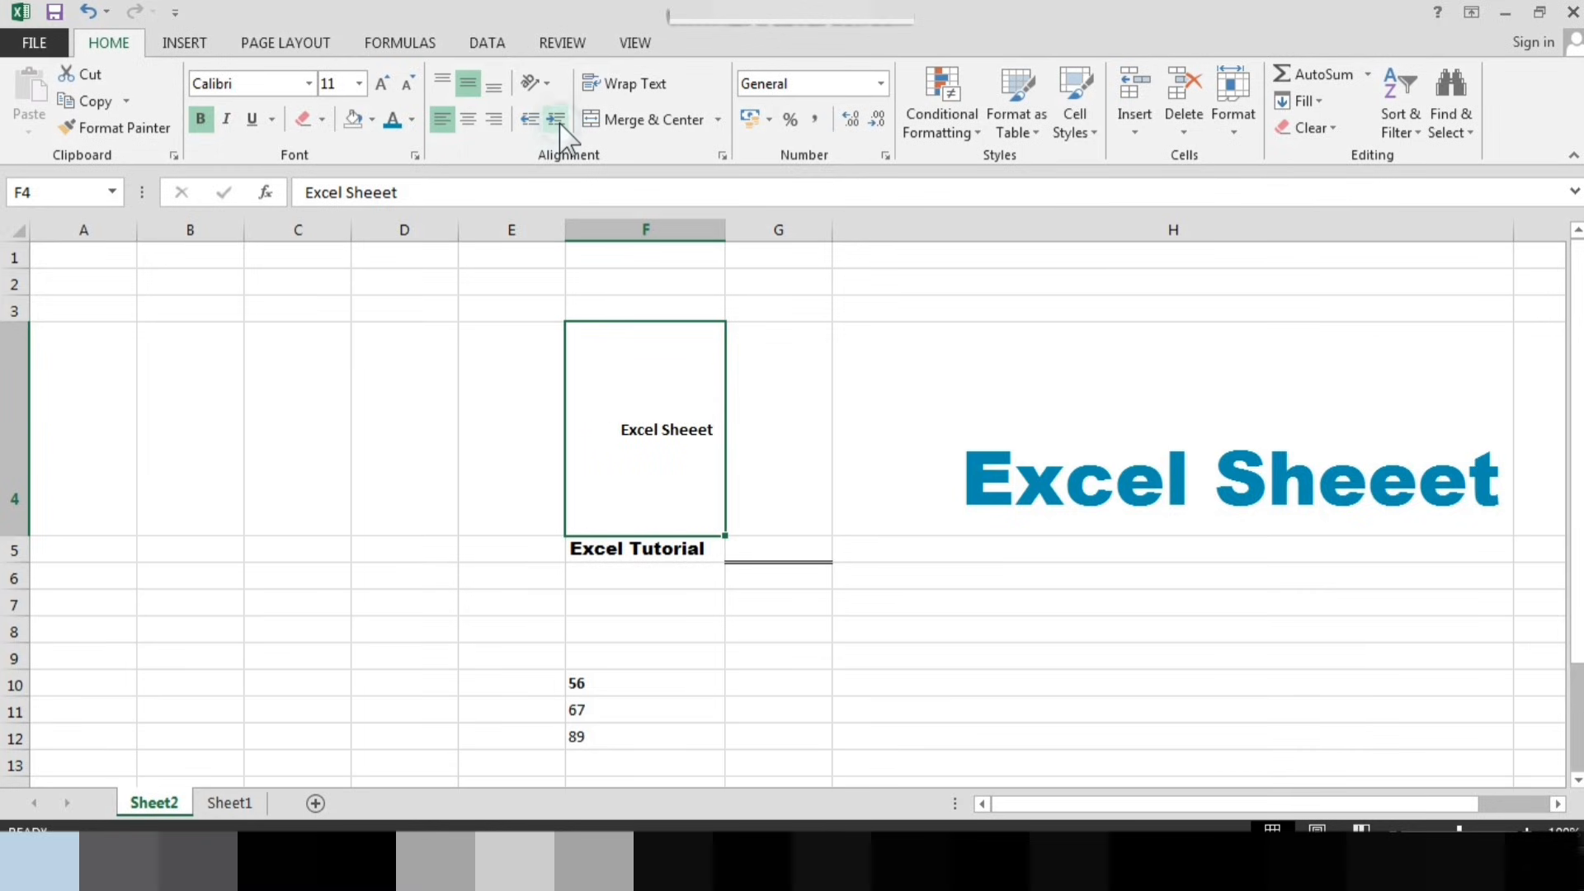
click(558, 122)
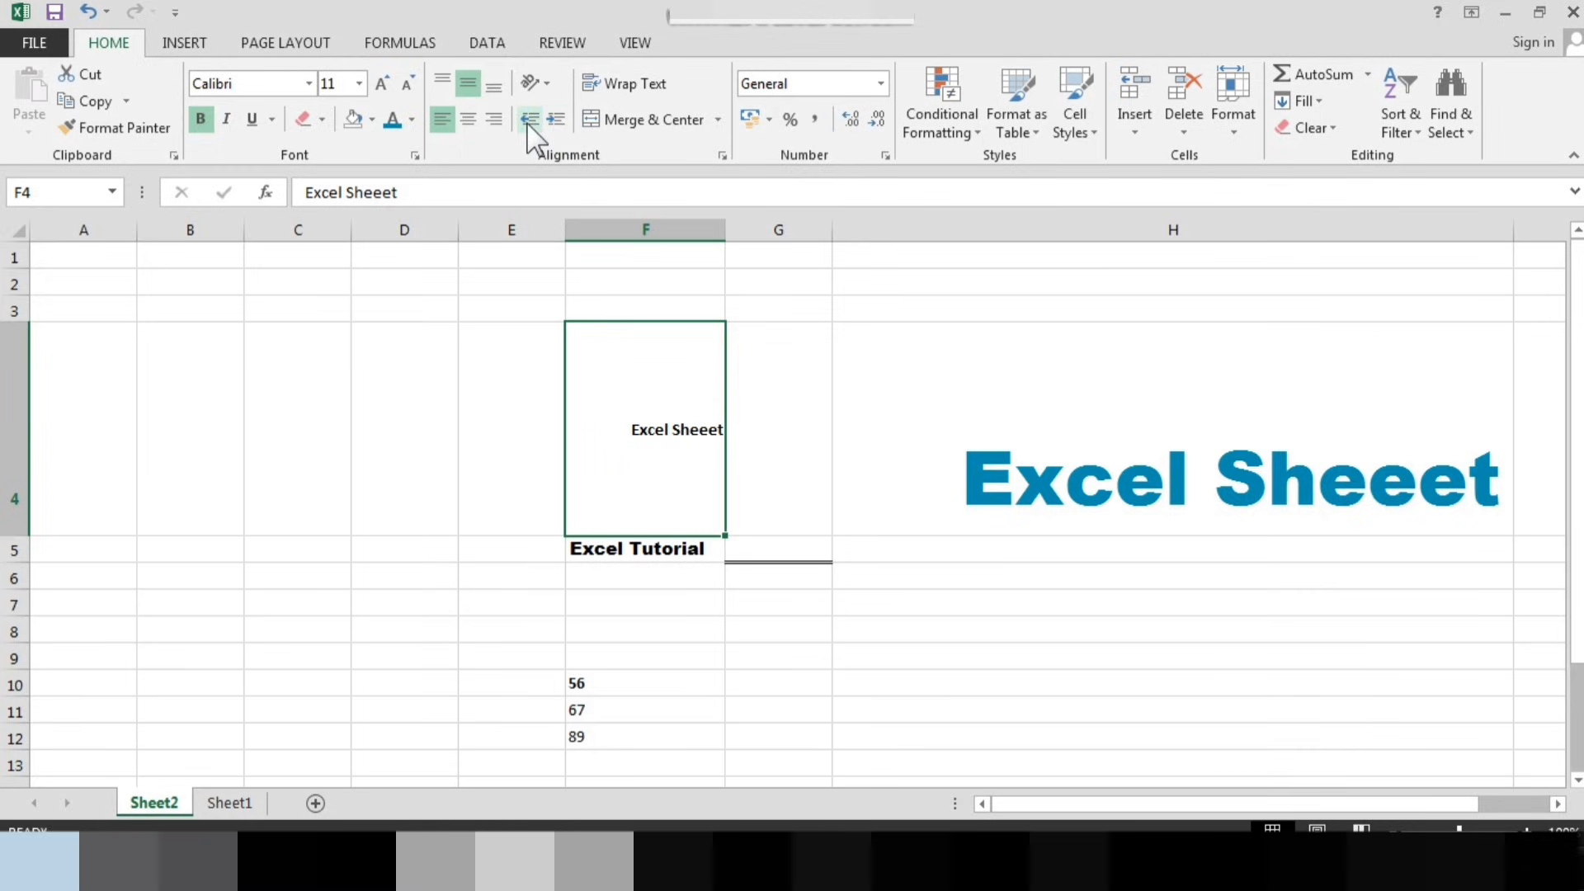
Decrease the indent of the "Excel Sheeet" text in cell F4 by six levels to remove it
click(531, 120)
click(530, 120)
click(530, 120)
click(530, 120)
click(530, 120)
click(530, 121)
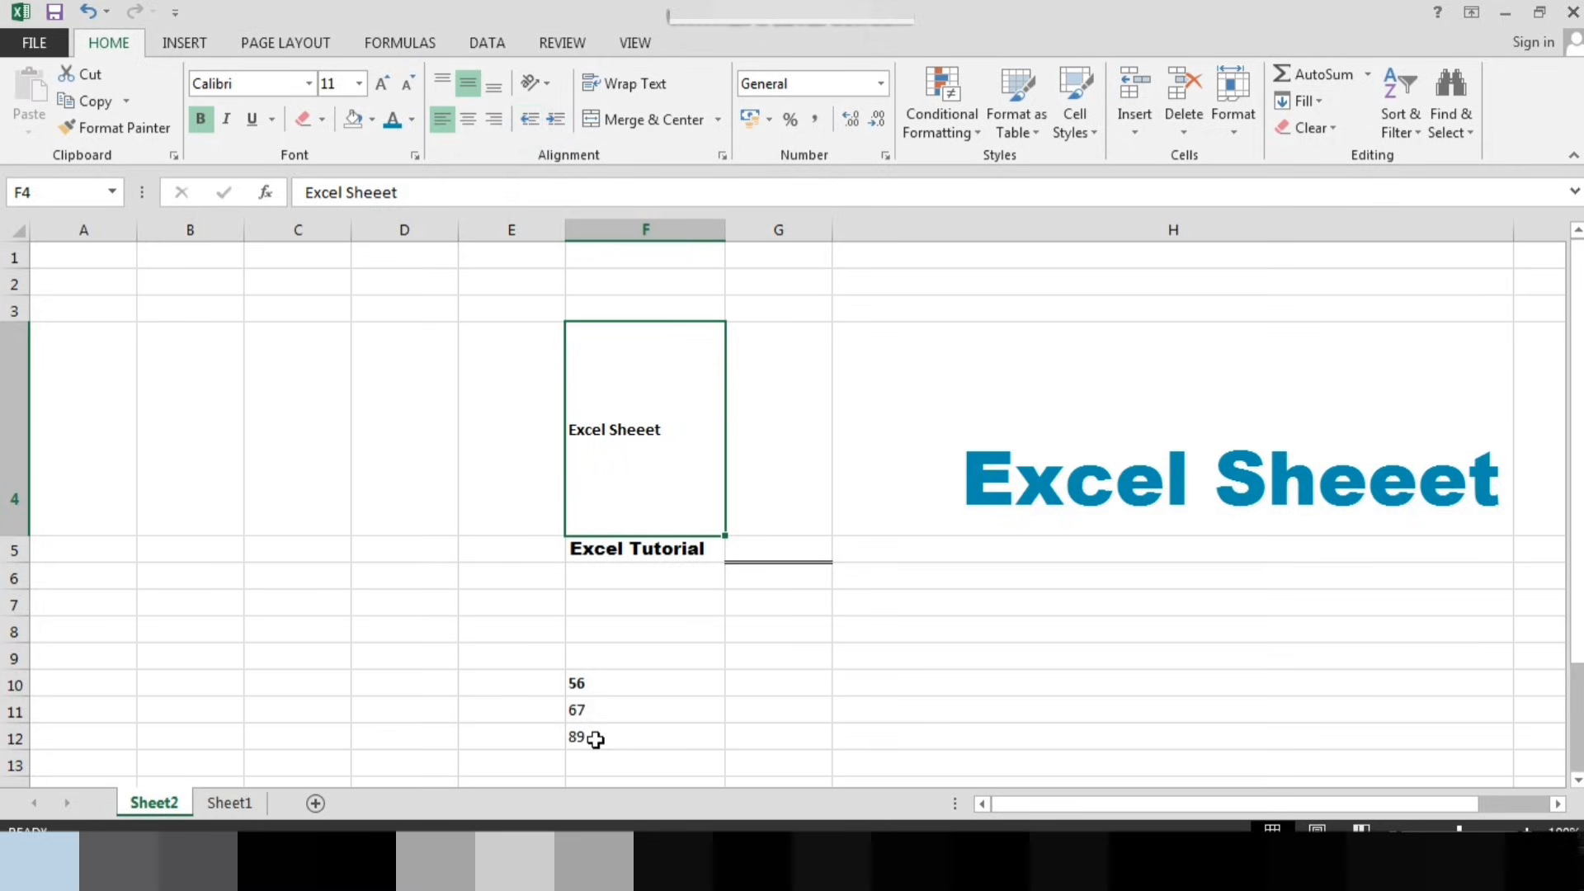
Increase the indent of the number in cell F10 by five levels and decrease it back to none
click(597, 682)
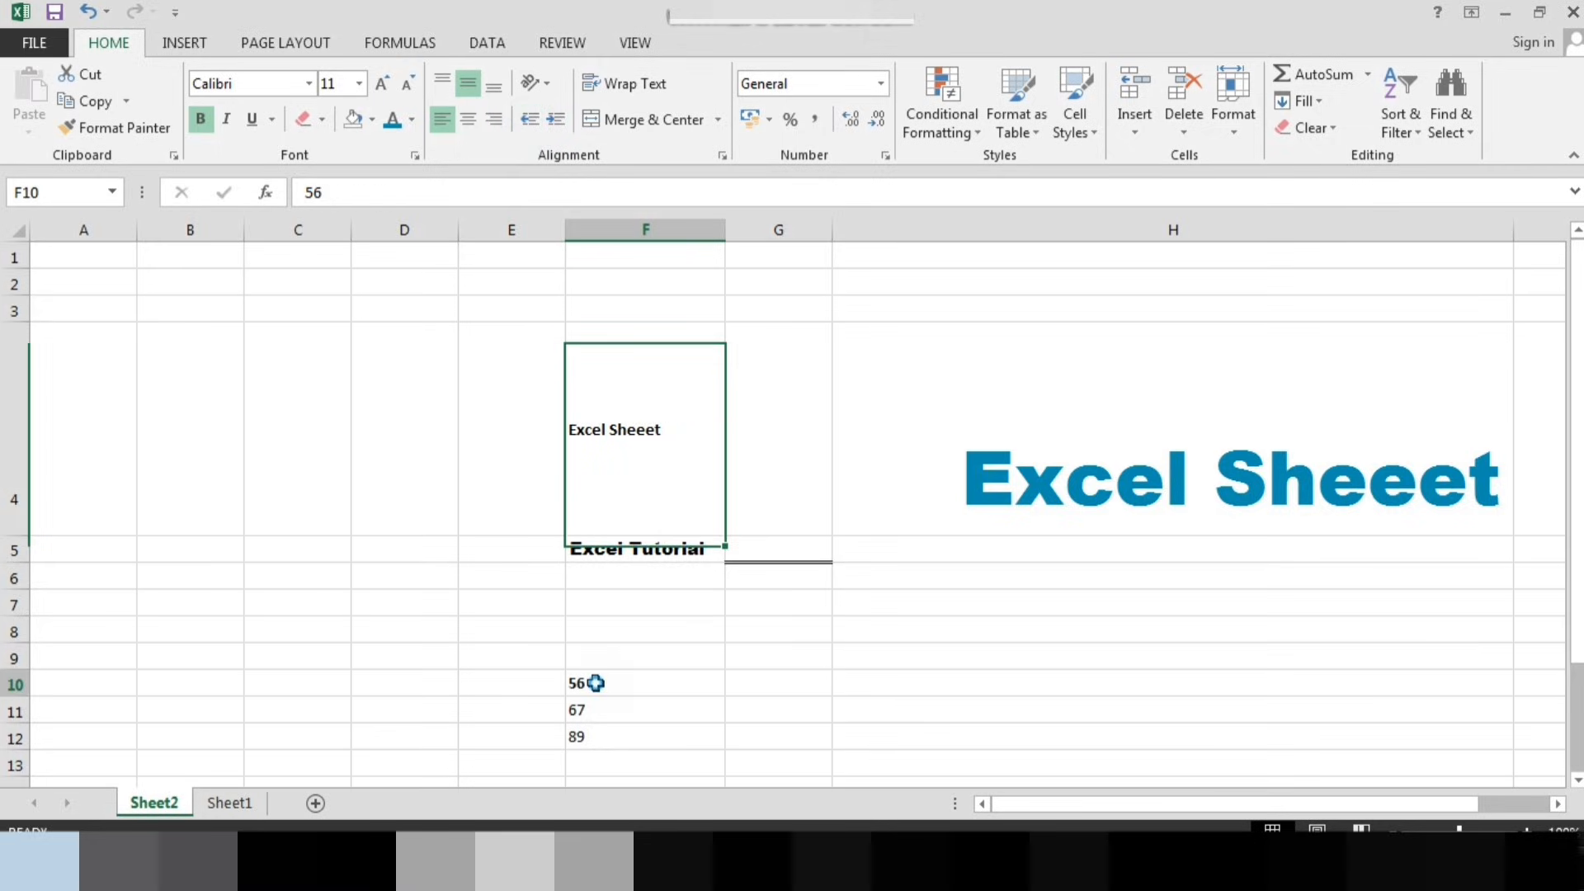
click(558, 119)
click(558, 119)
click(558, 120)
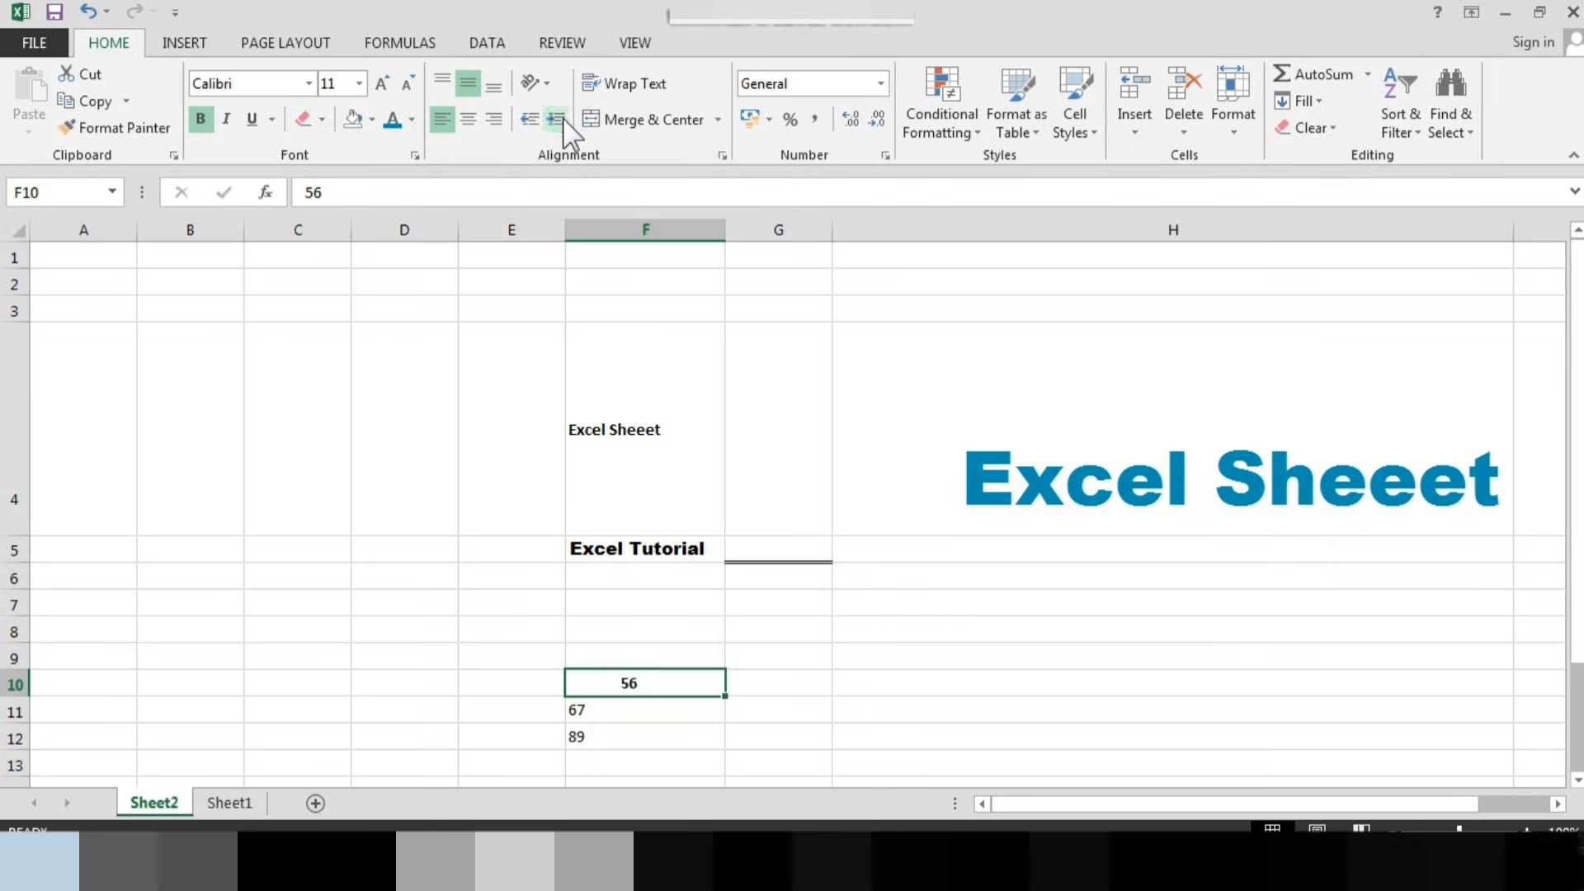
click(557, 120)
click(557, 120)
click(532, 121)
click(532, 121)
click(532, 121)
click(532, 121)
click(532, 121)
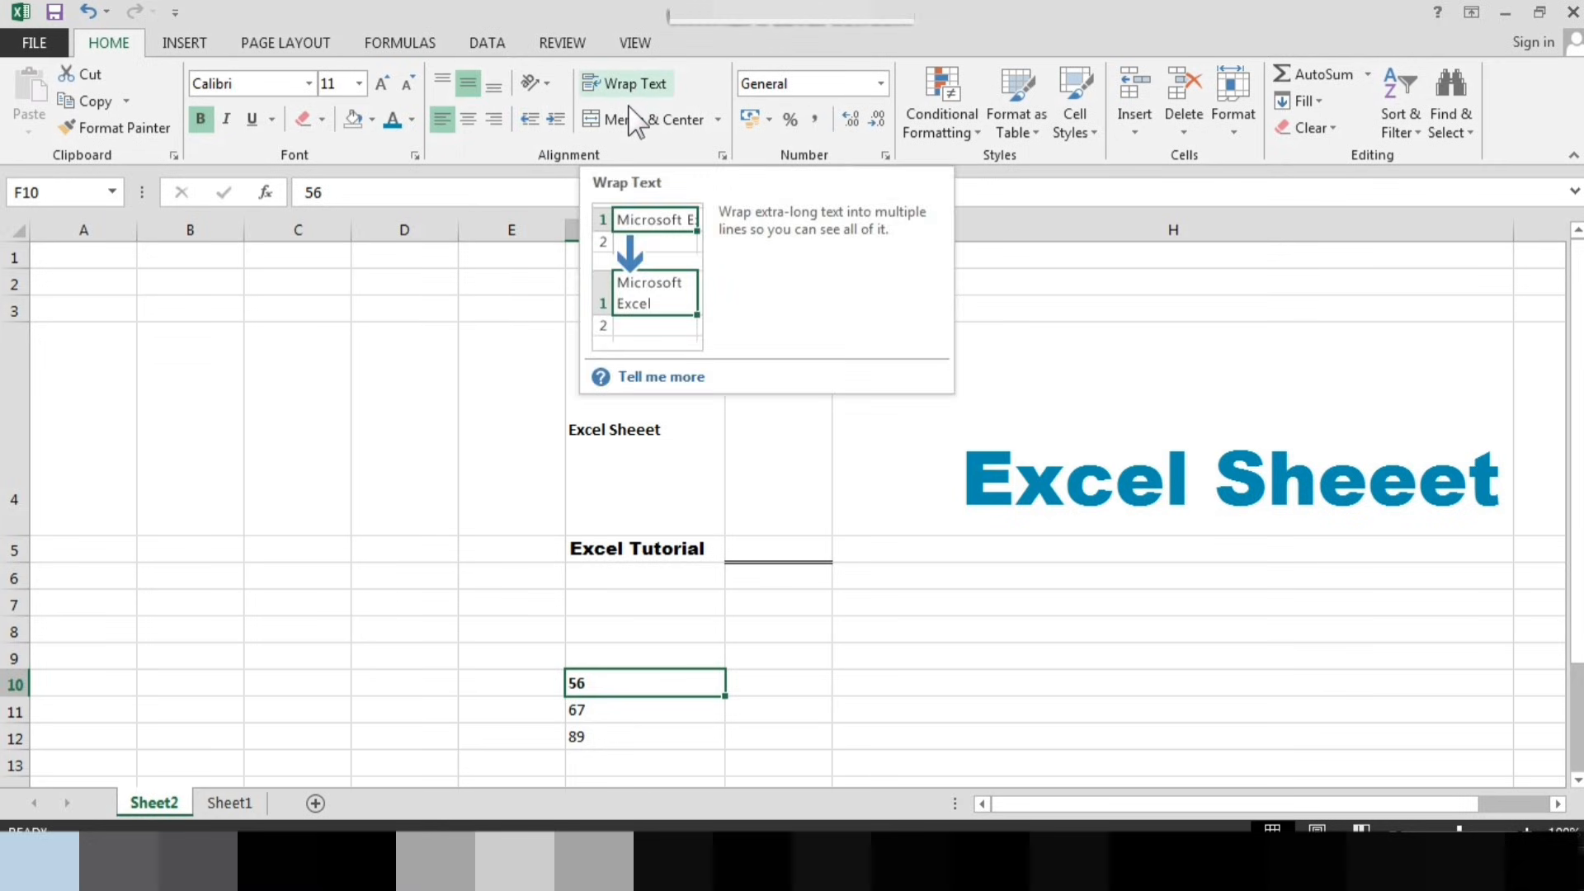
Enter the sample text "cfchjvhjgk" in cell F3 and delete it again
click(916, 626)
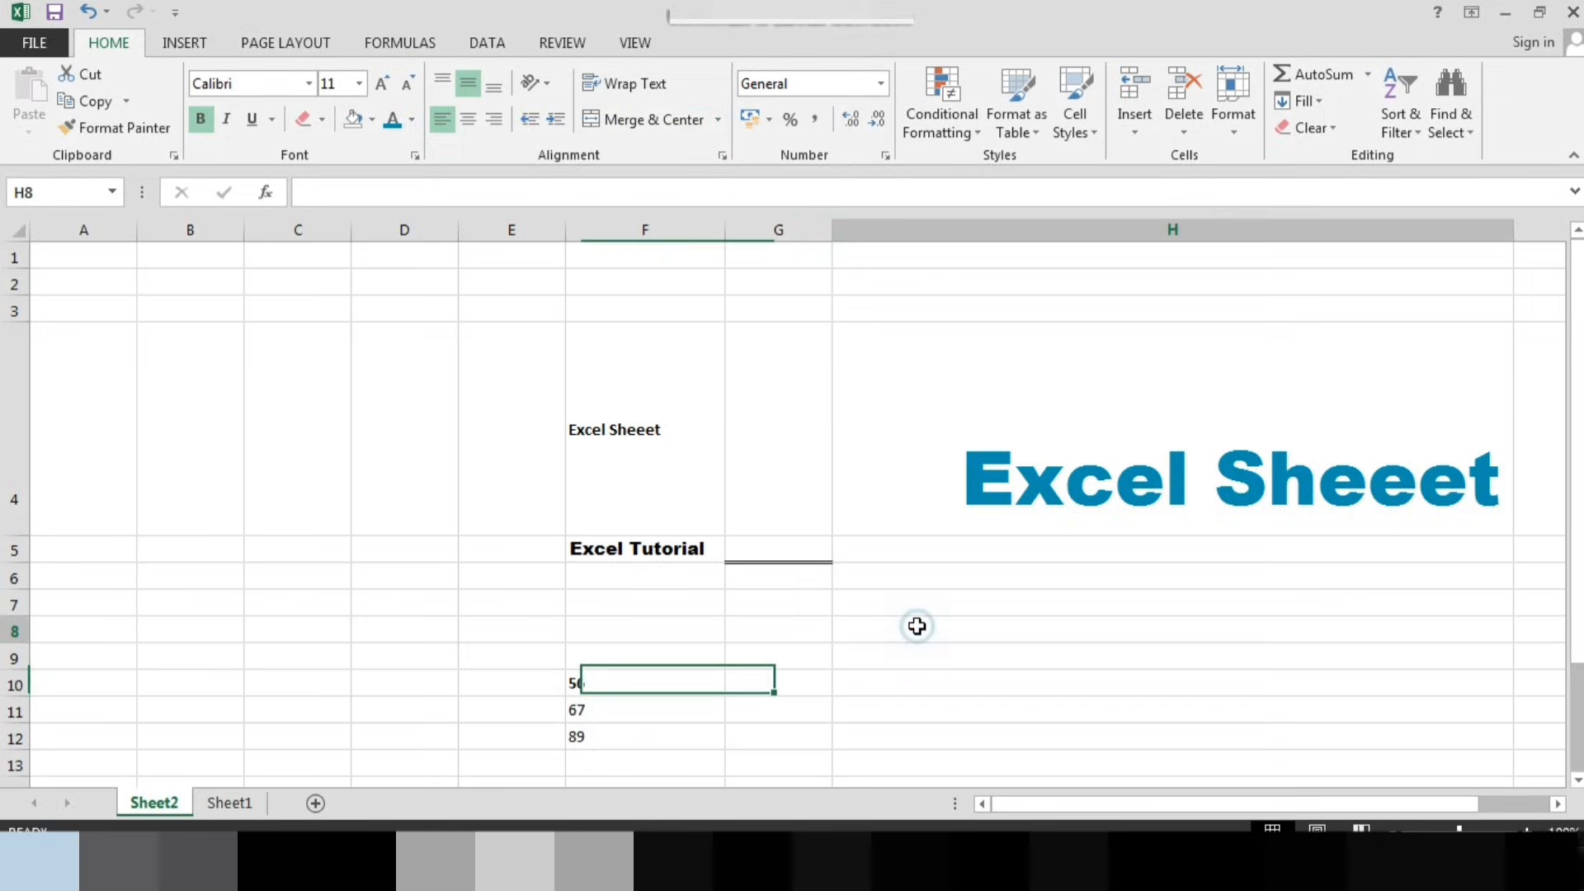
click(612, 301)
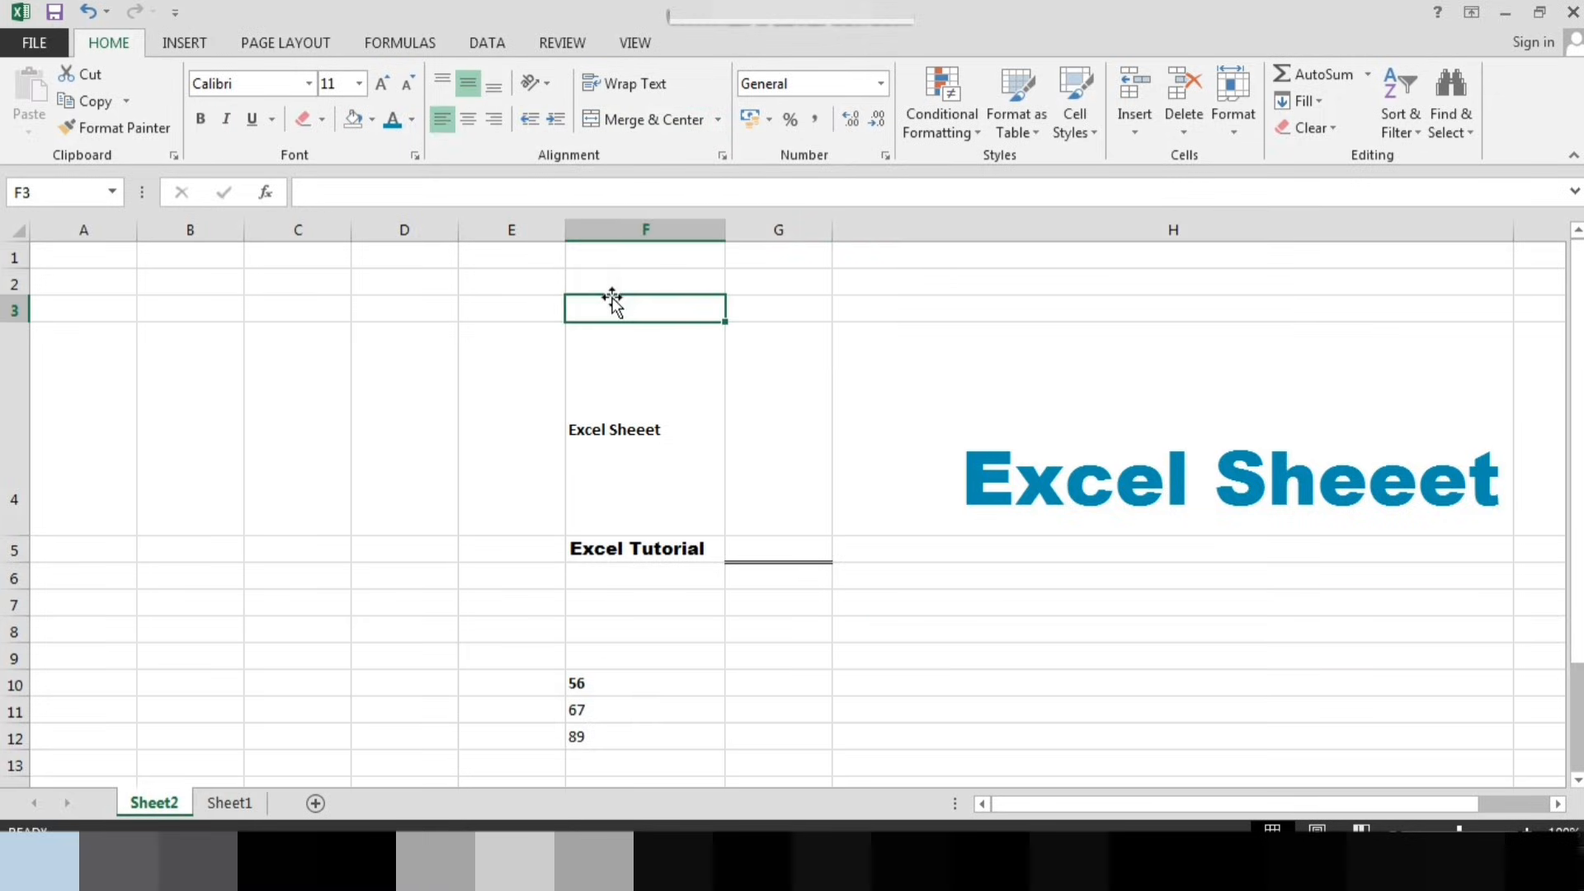
text(cfchjvhjgkkl)
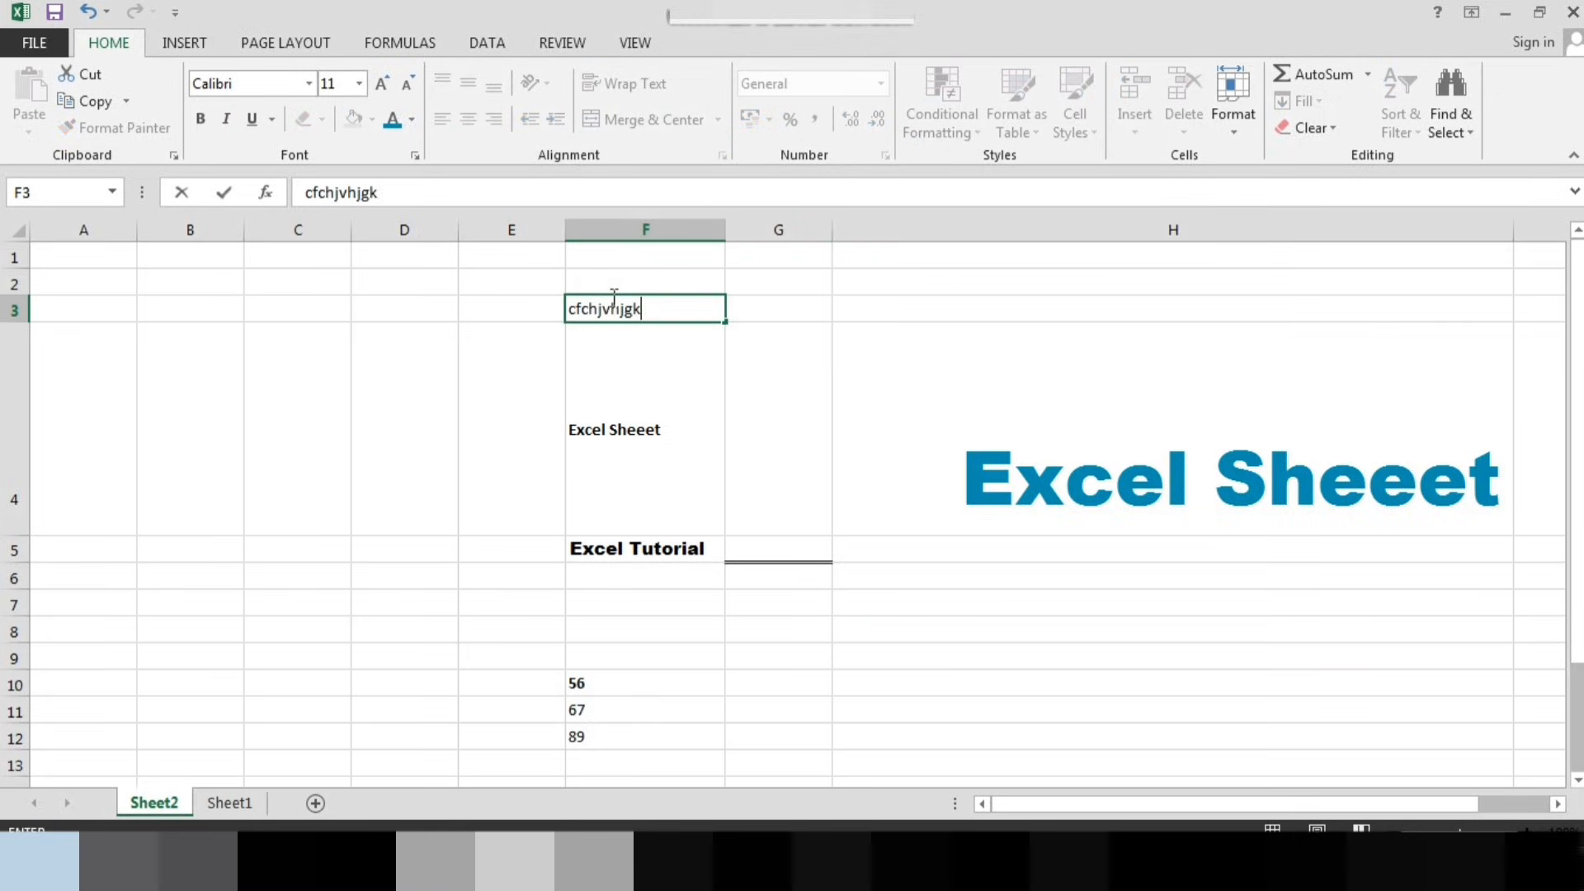
key(BackSpace)
key(BackSpace)
key(BackSpace)
key(BackSpace)
key(BackSpace)
key(BackSpace)
key(BackSpace)
key(BackSpace)
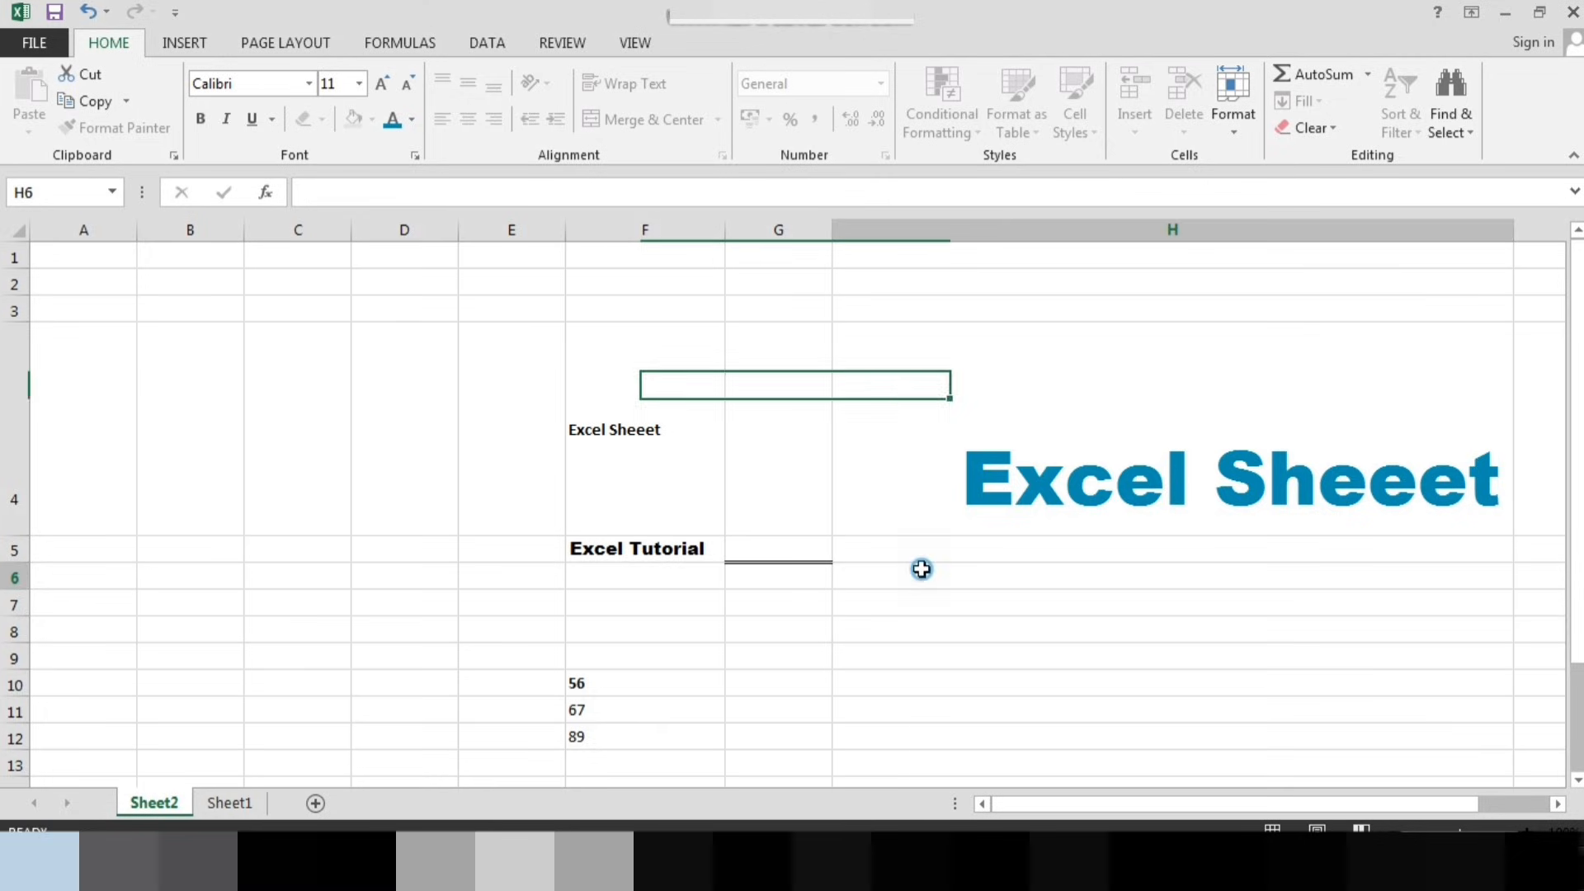
Shrink the height of row 4 to about a quarter so it closely fits the "Excel Sheeet" text in F4
click(913, 566)
click(609, 395)
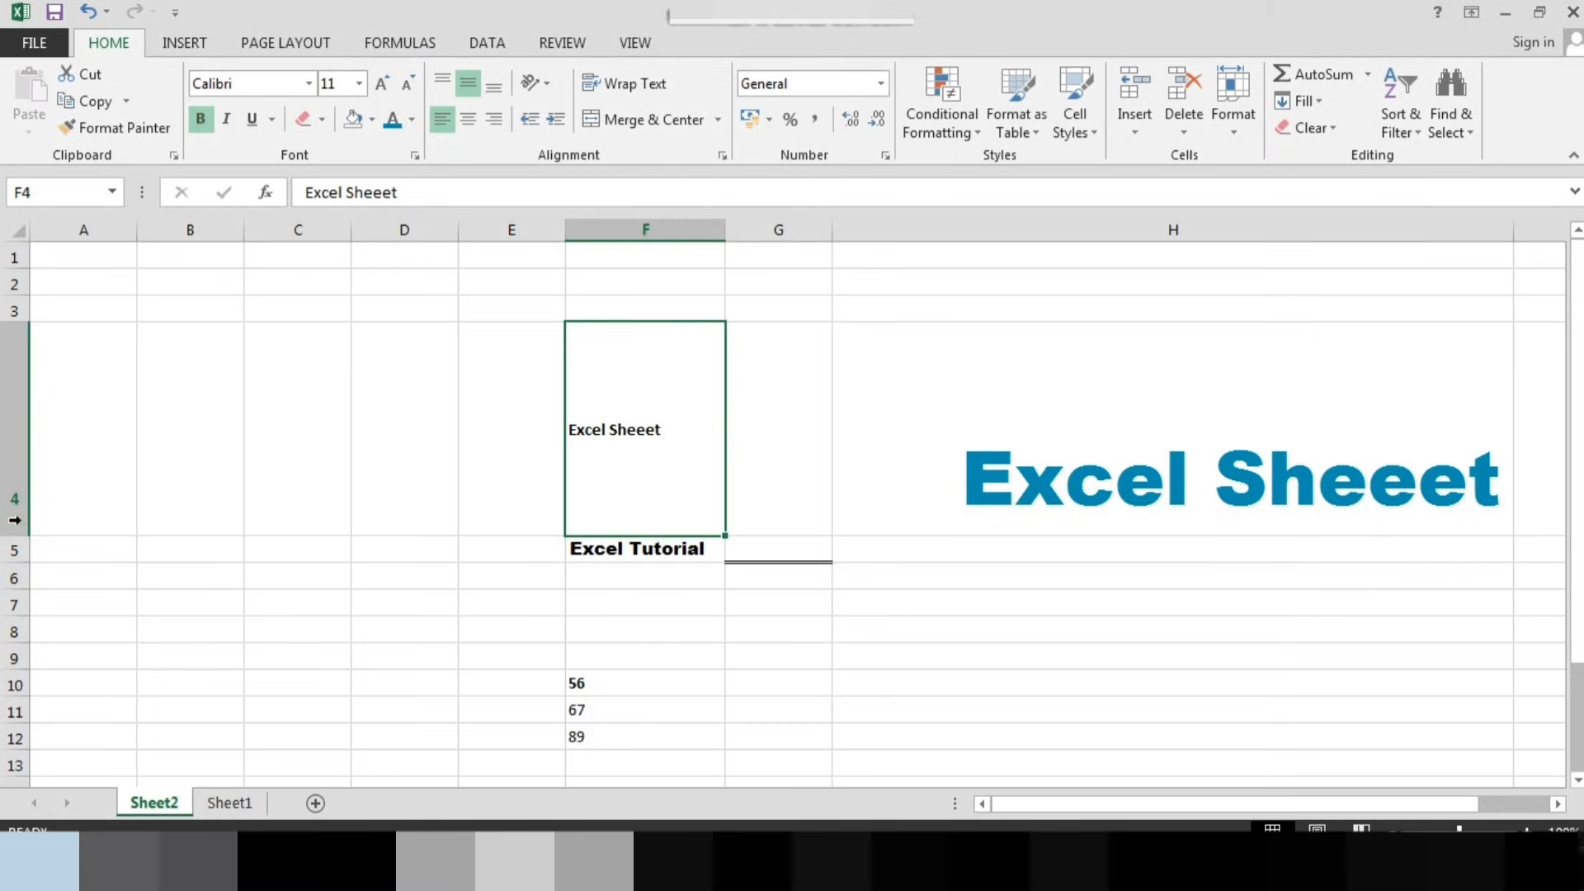
drag(15, 532, 14, 372)
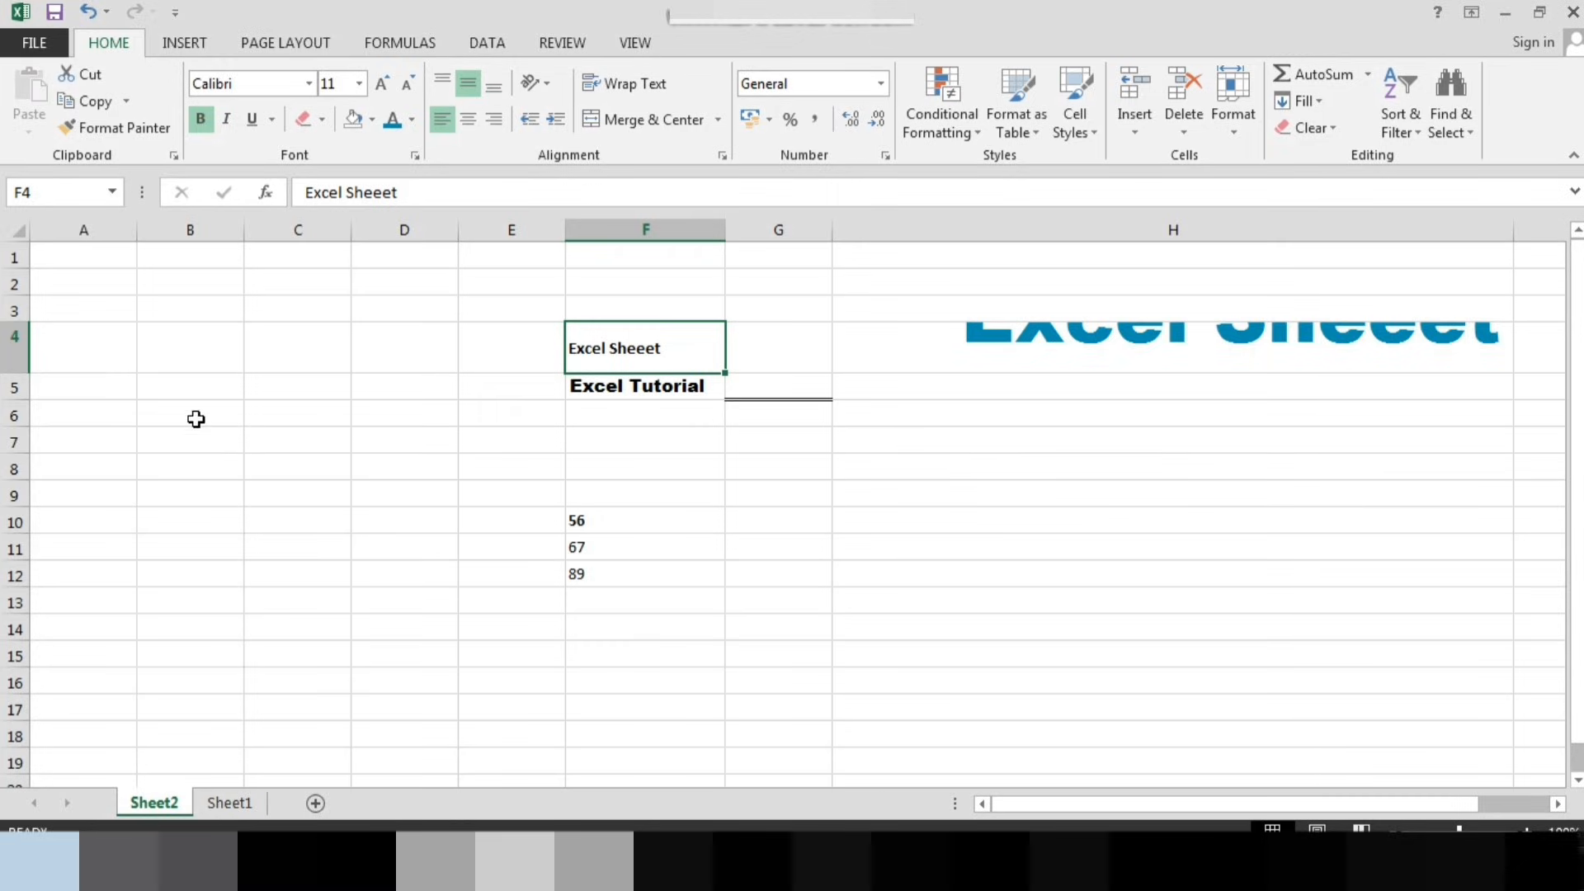
Merge and center the cell range B6:D12 into one cell
drag(194, 411, 429, 582)
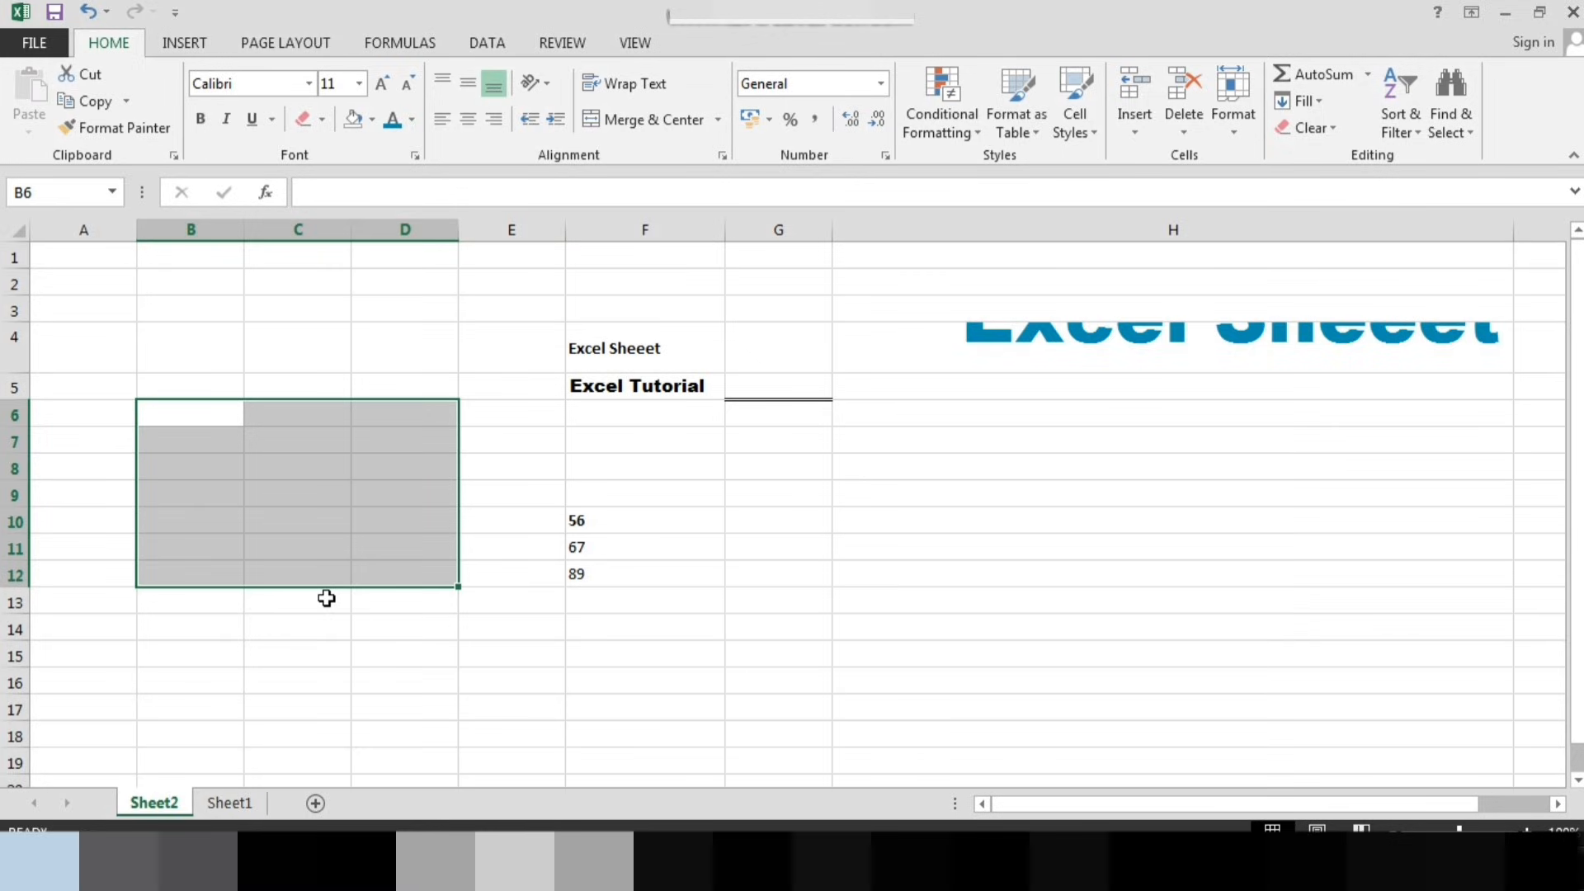
click(633, 123)
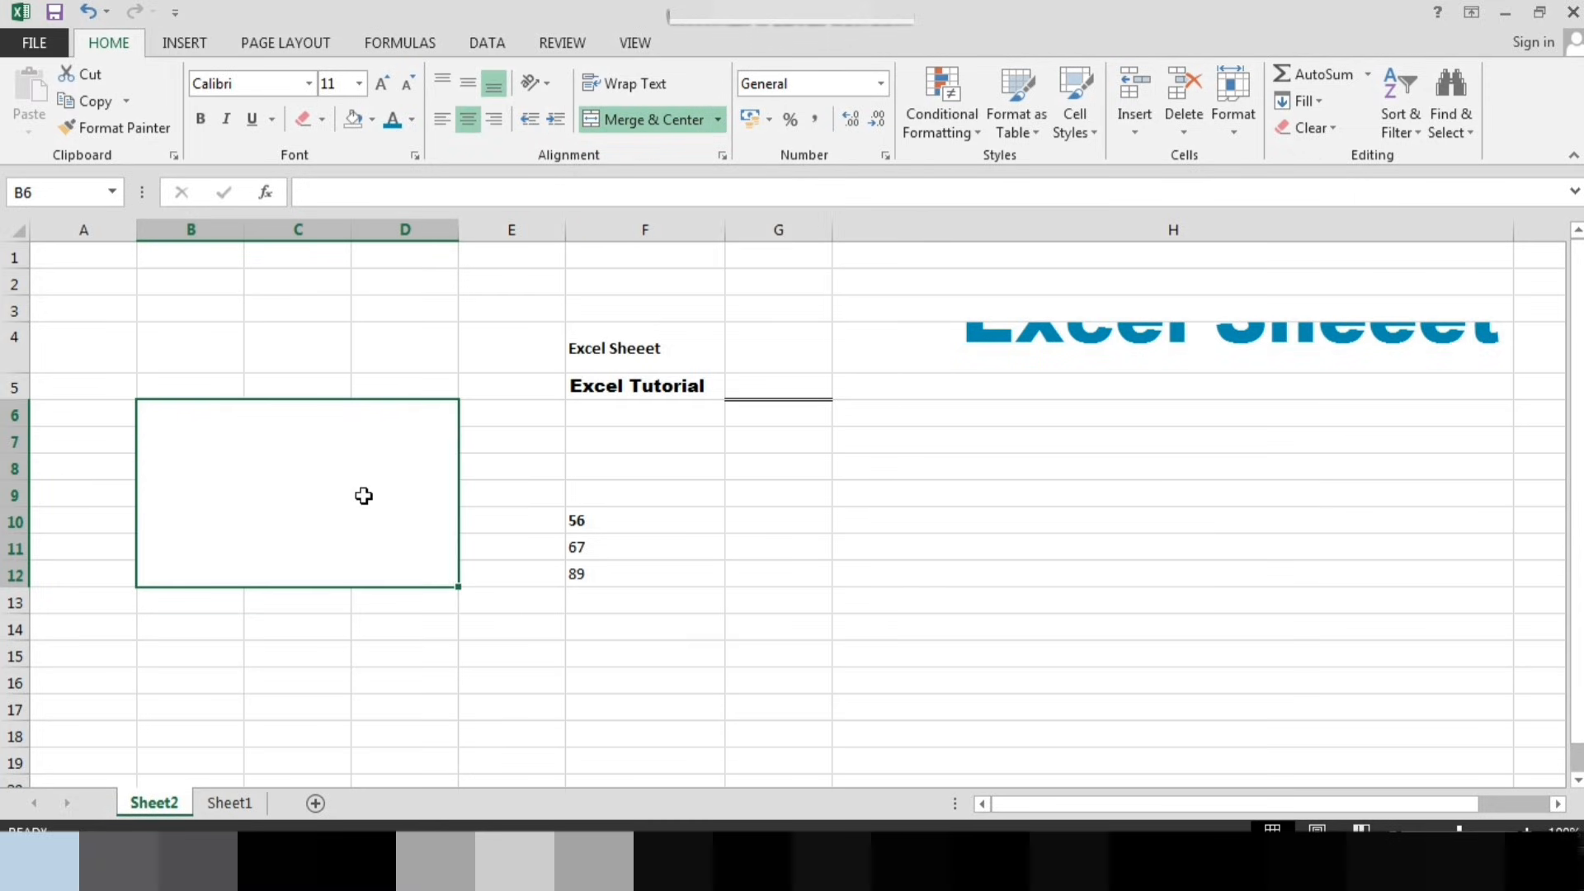
click(517, 503)
click(323, 484)
click(594, 499)
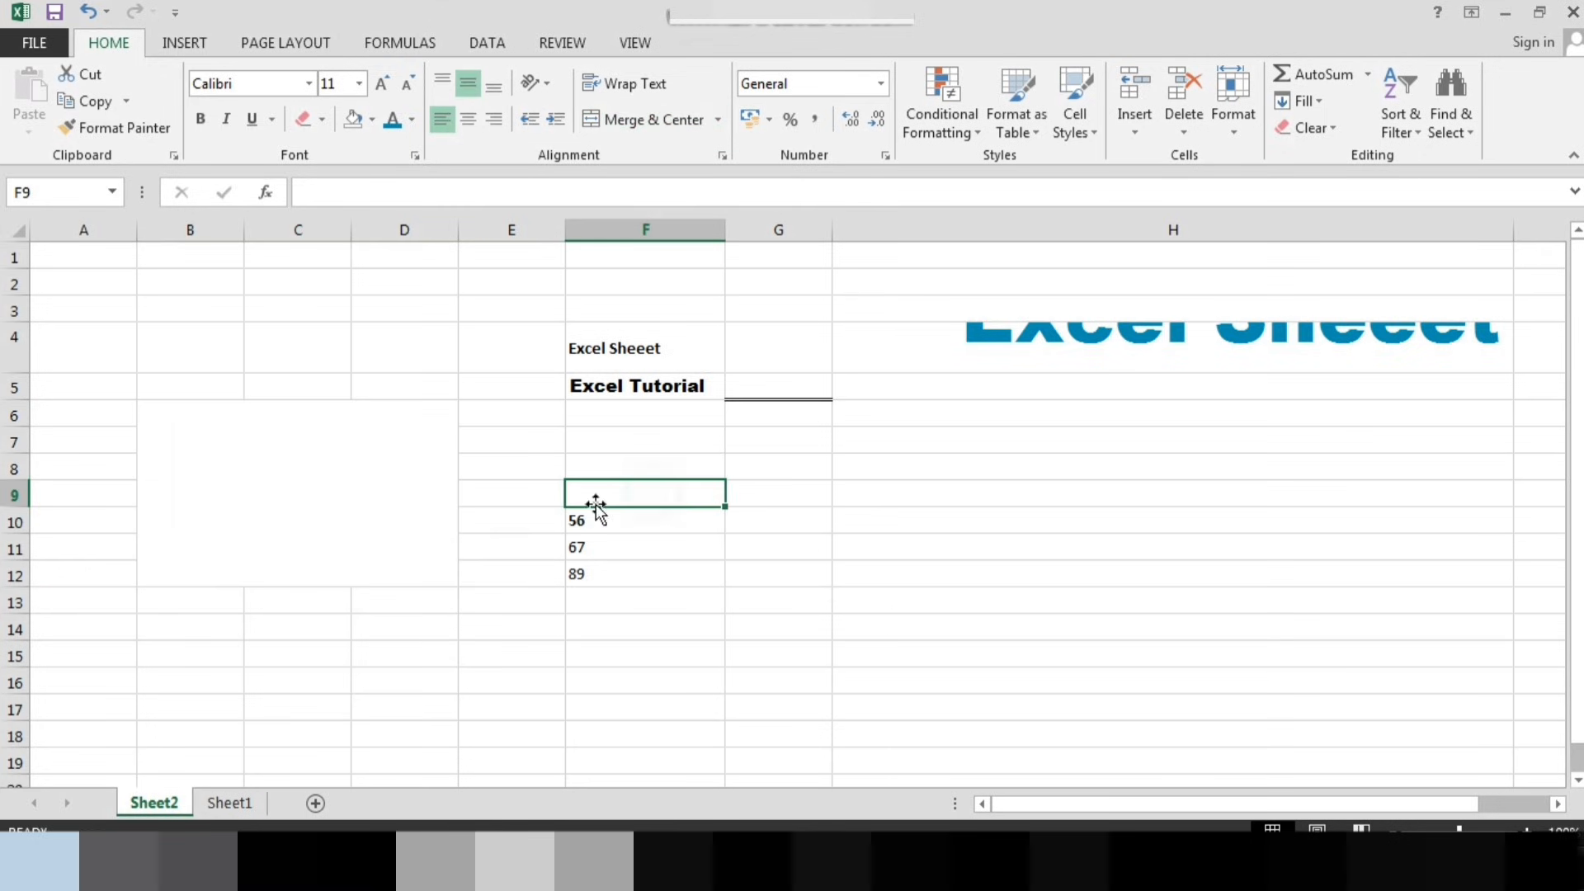
Dismiss the Windows color scheme message and unmerge the merged block B6:D12
click(337, 489)
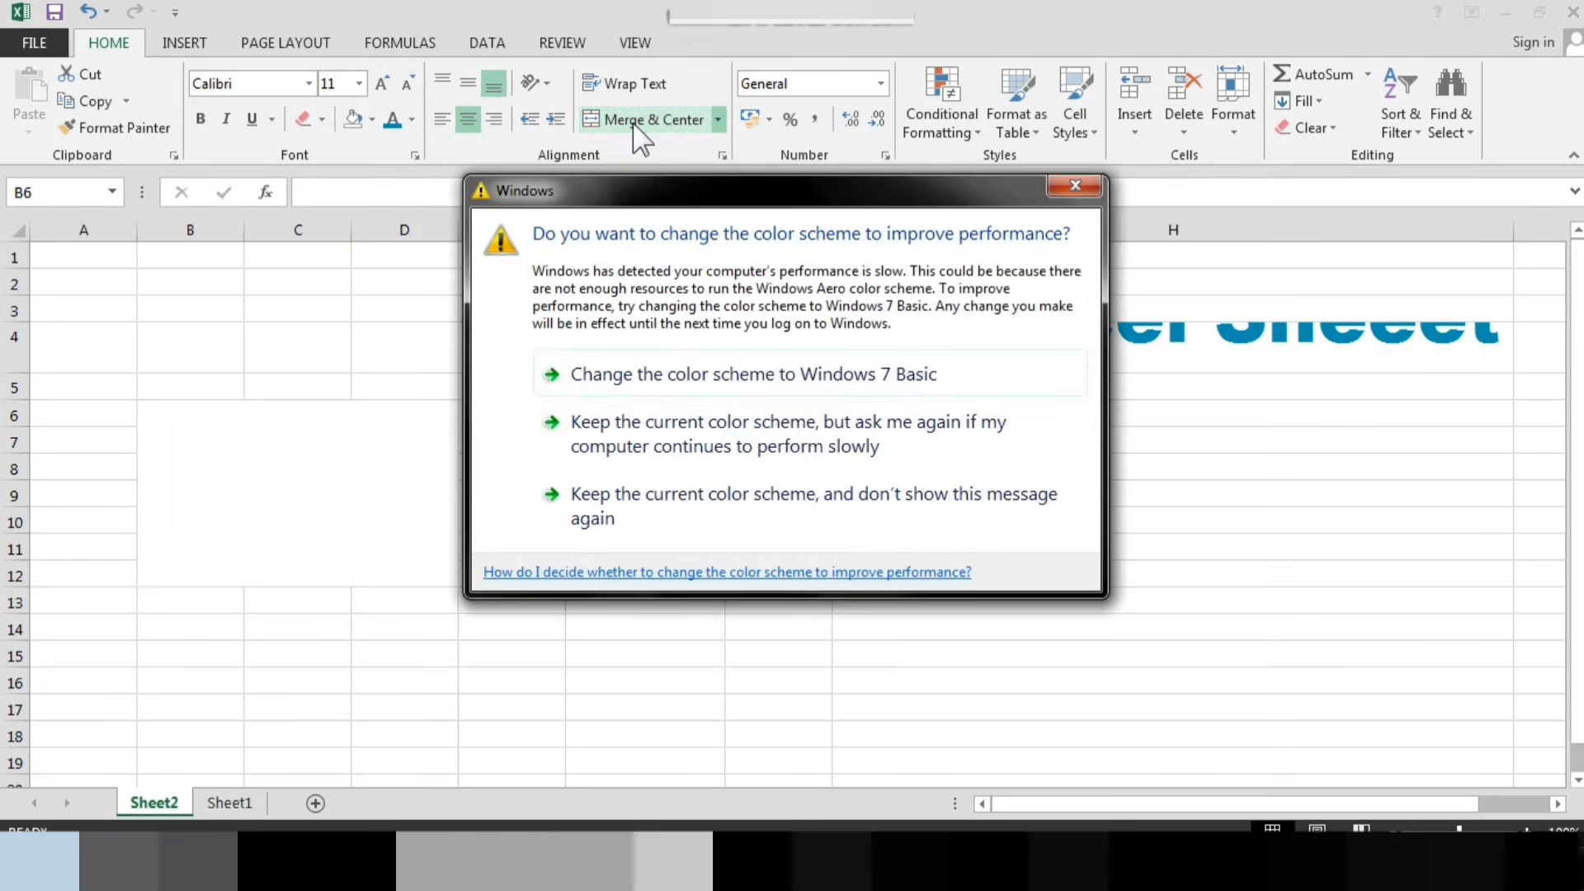
click(1058, 189)
click(651, 120)
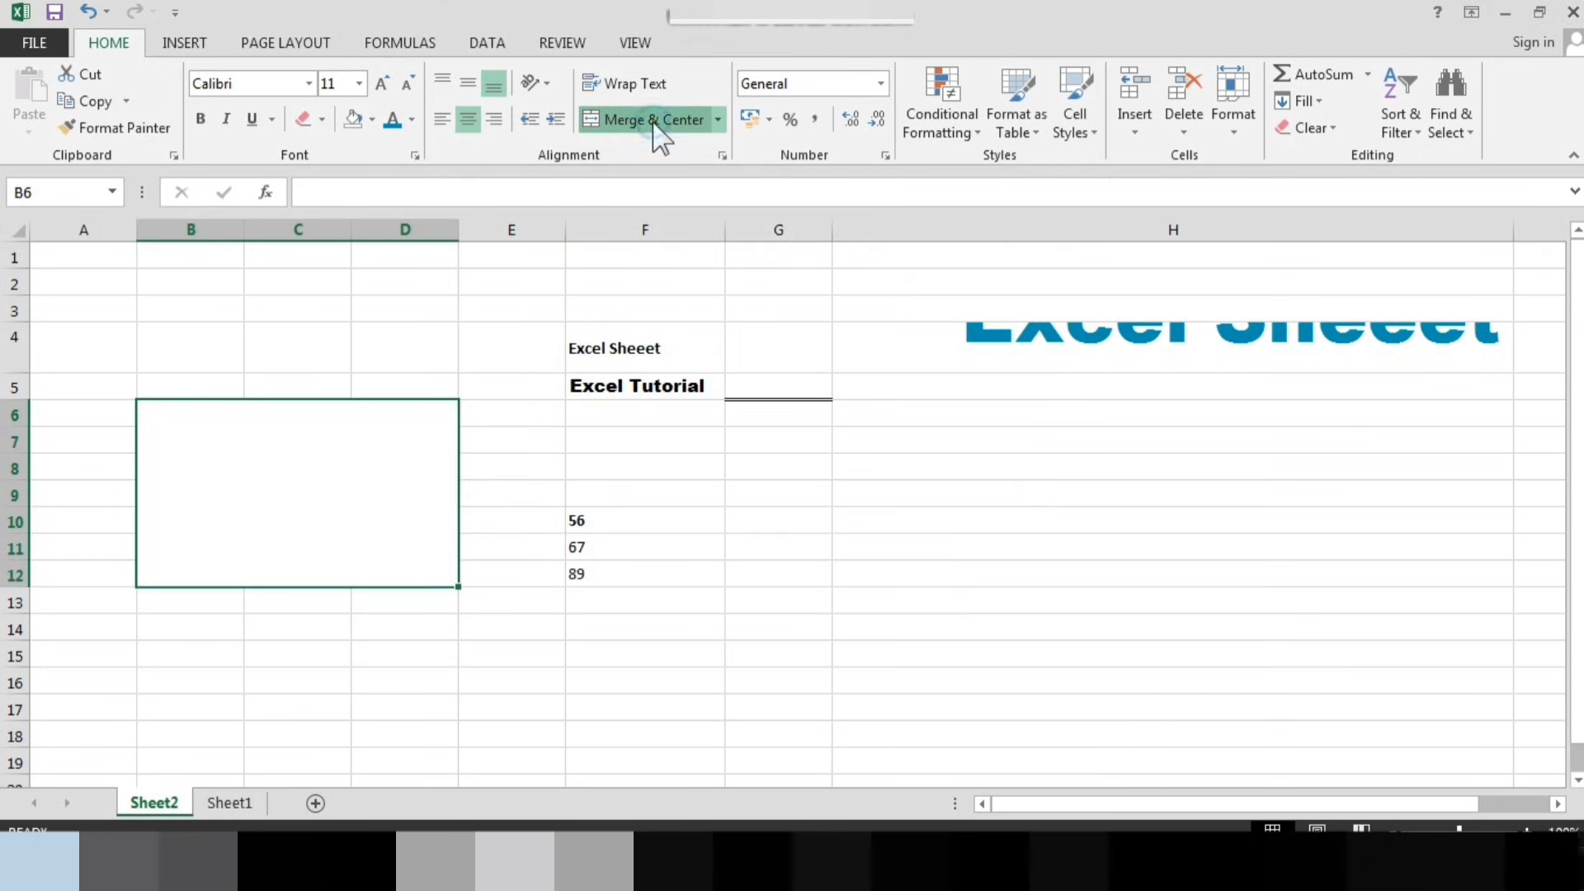
click(725, 543)
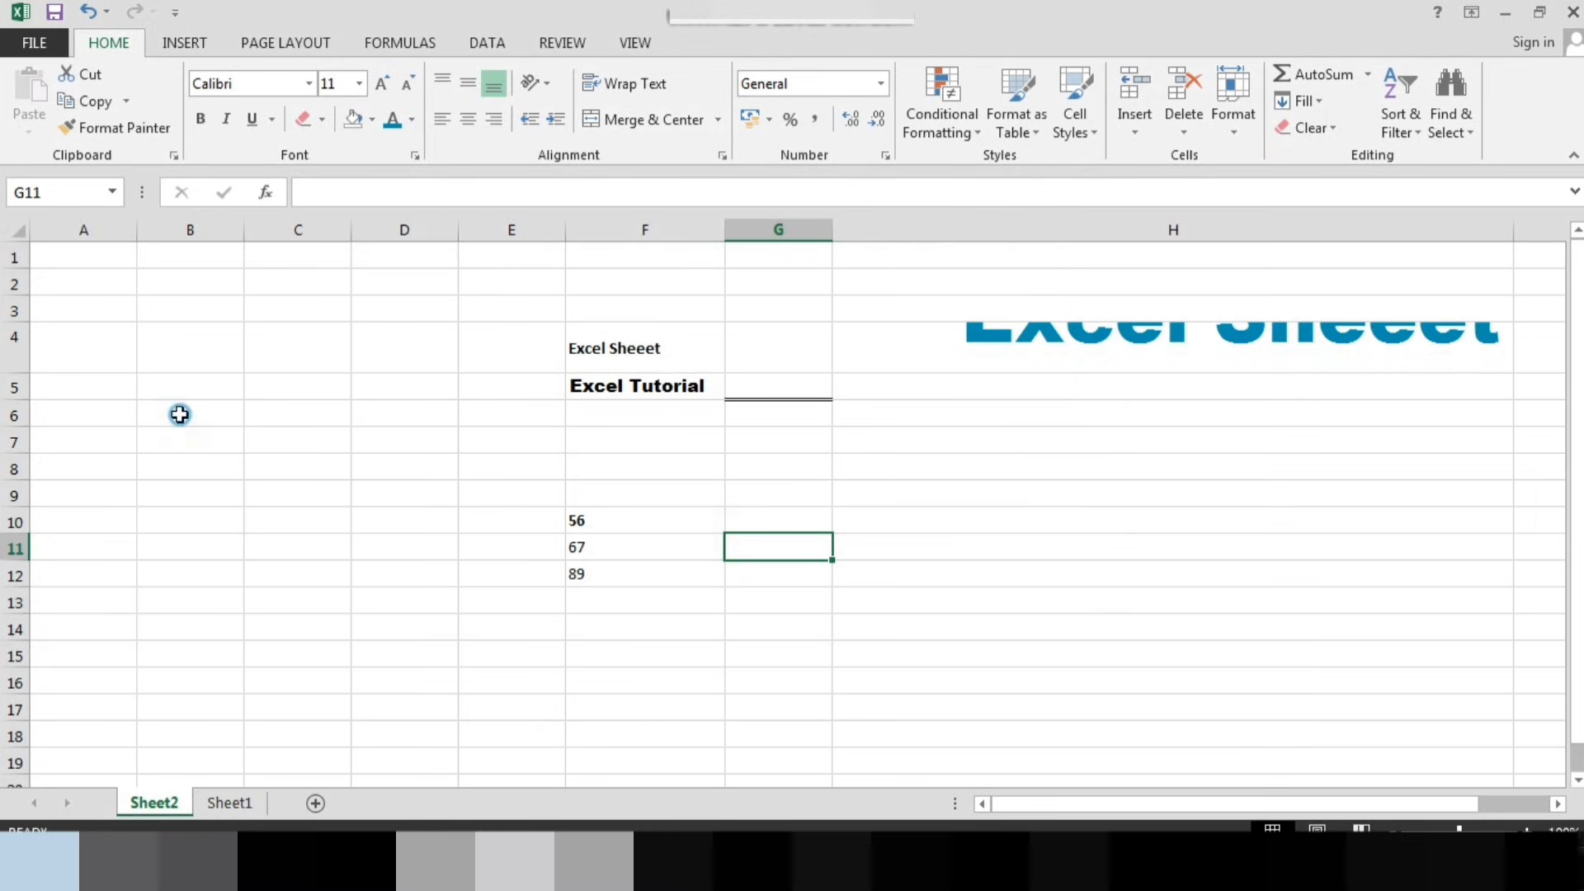
Enter the sample text "bkjk" in cell C9 and "hjgu" in C10, and delete both entries
drag(176, 413, 396, 559)
click(276, 492)
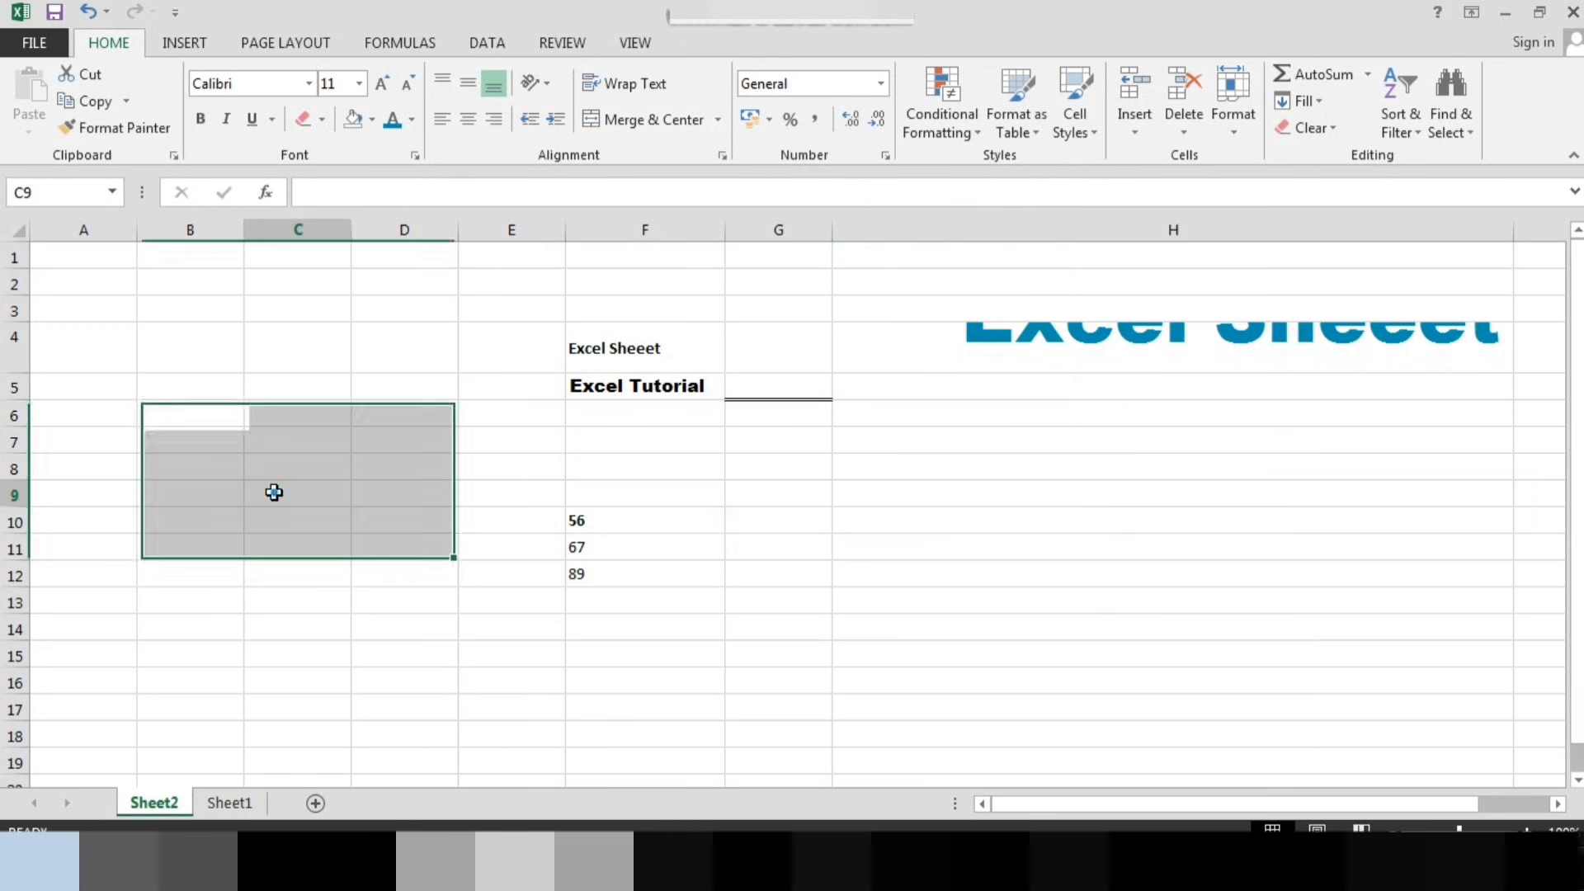
text(bkjk)
key(Return)
text(hjgu)
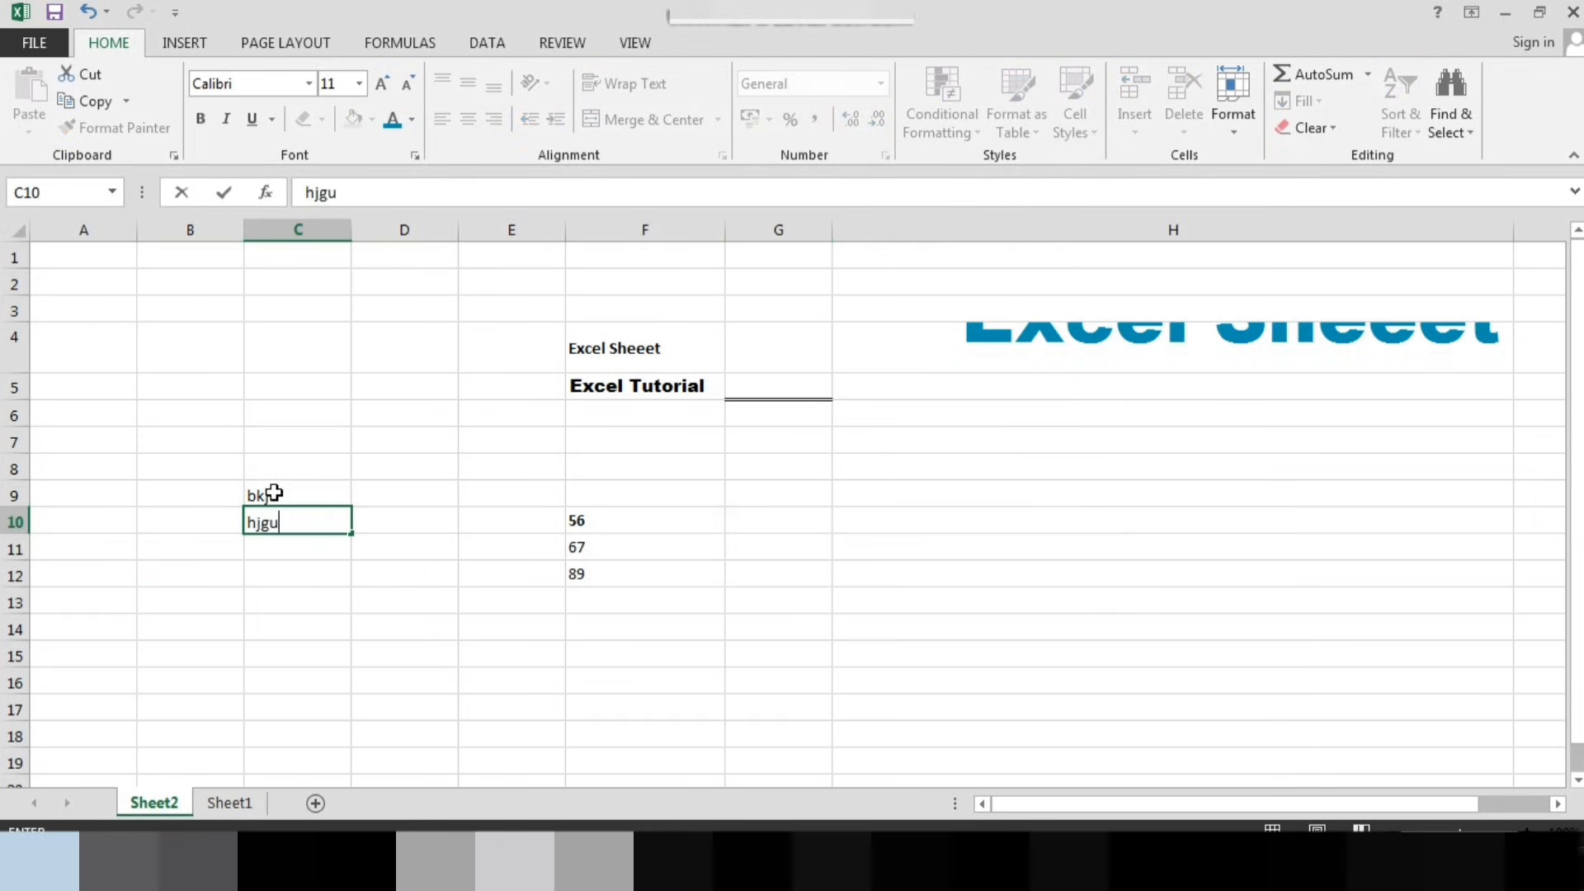
key(Return)
drag(274, 467, 276, 519)
key(Delete)
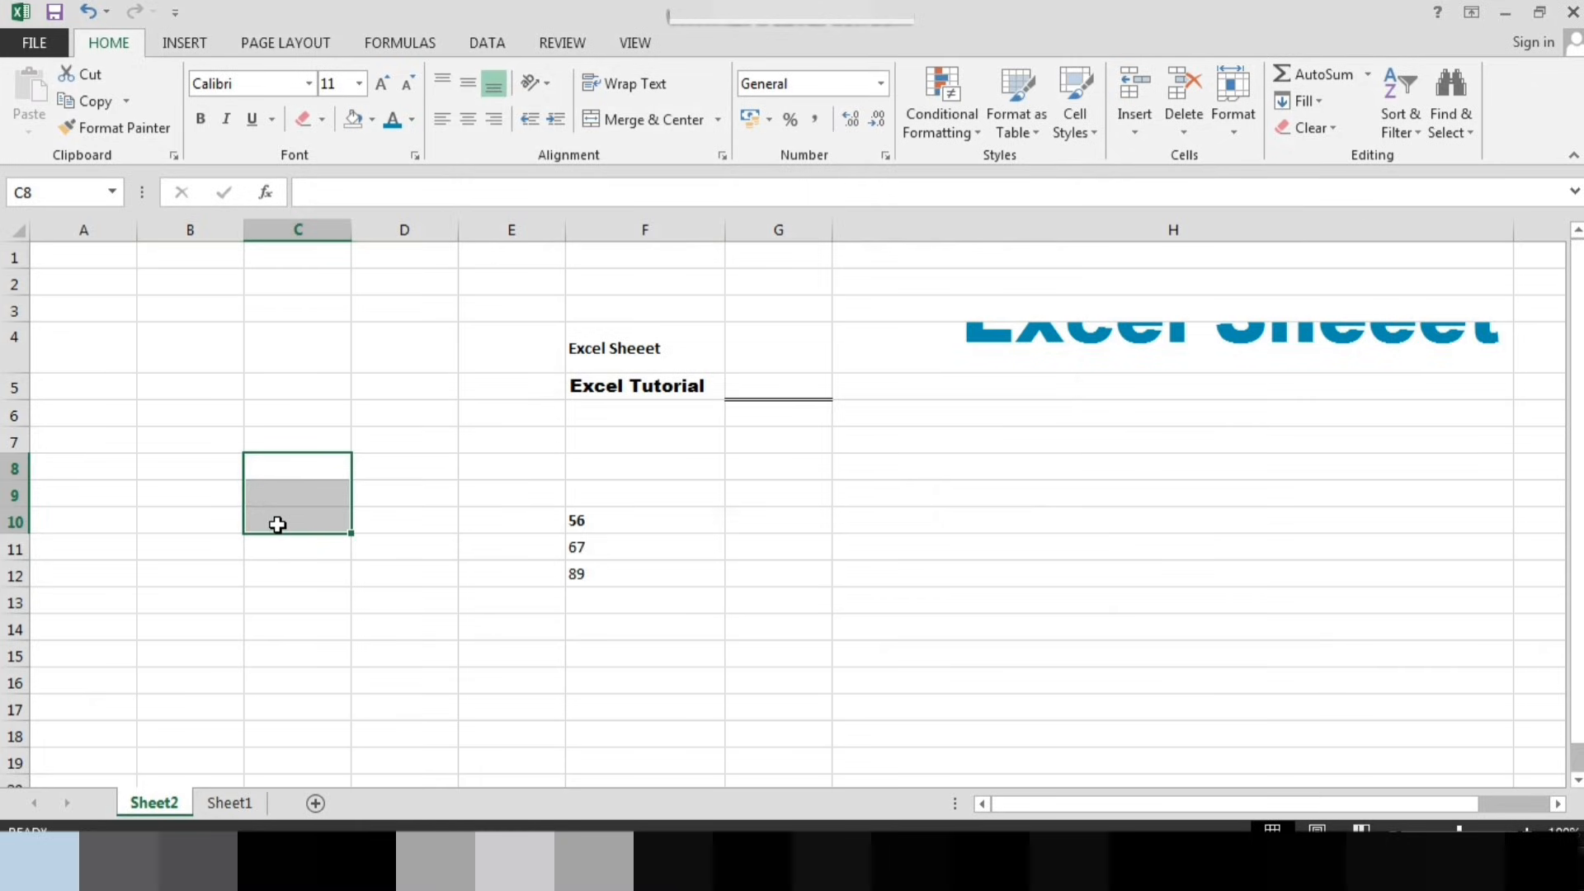
Merge and center the cell range B5:D12 into one cell
drag(212, 386, 417, 573)
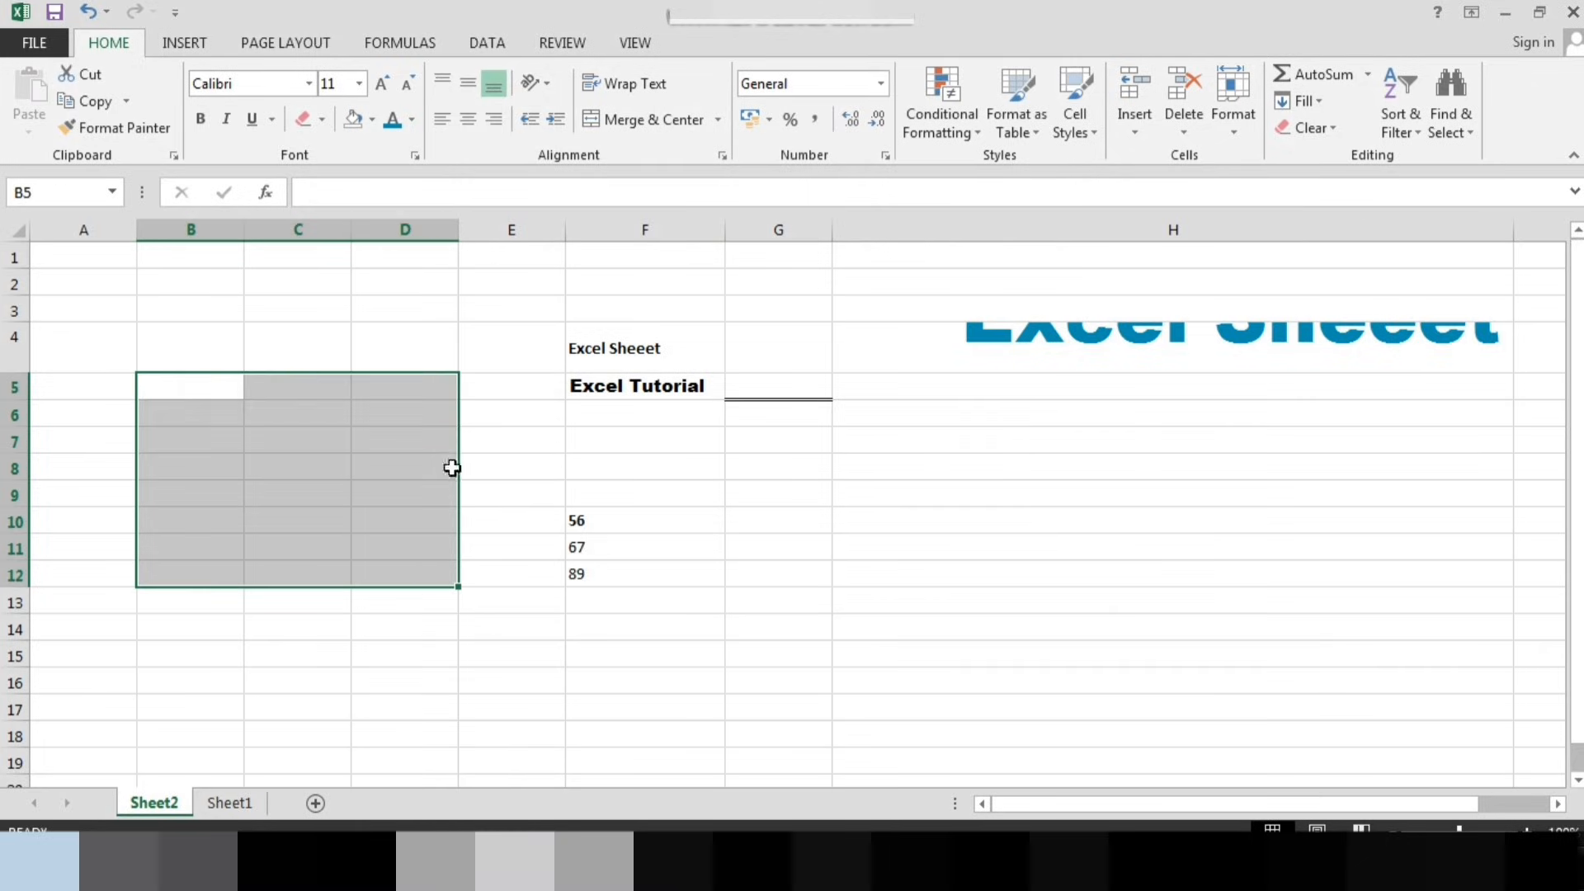
click(622, 124)
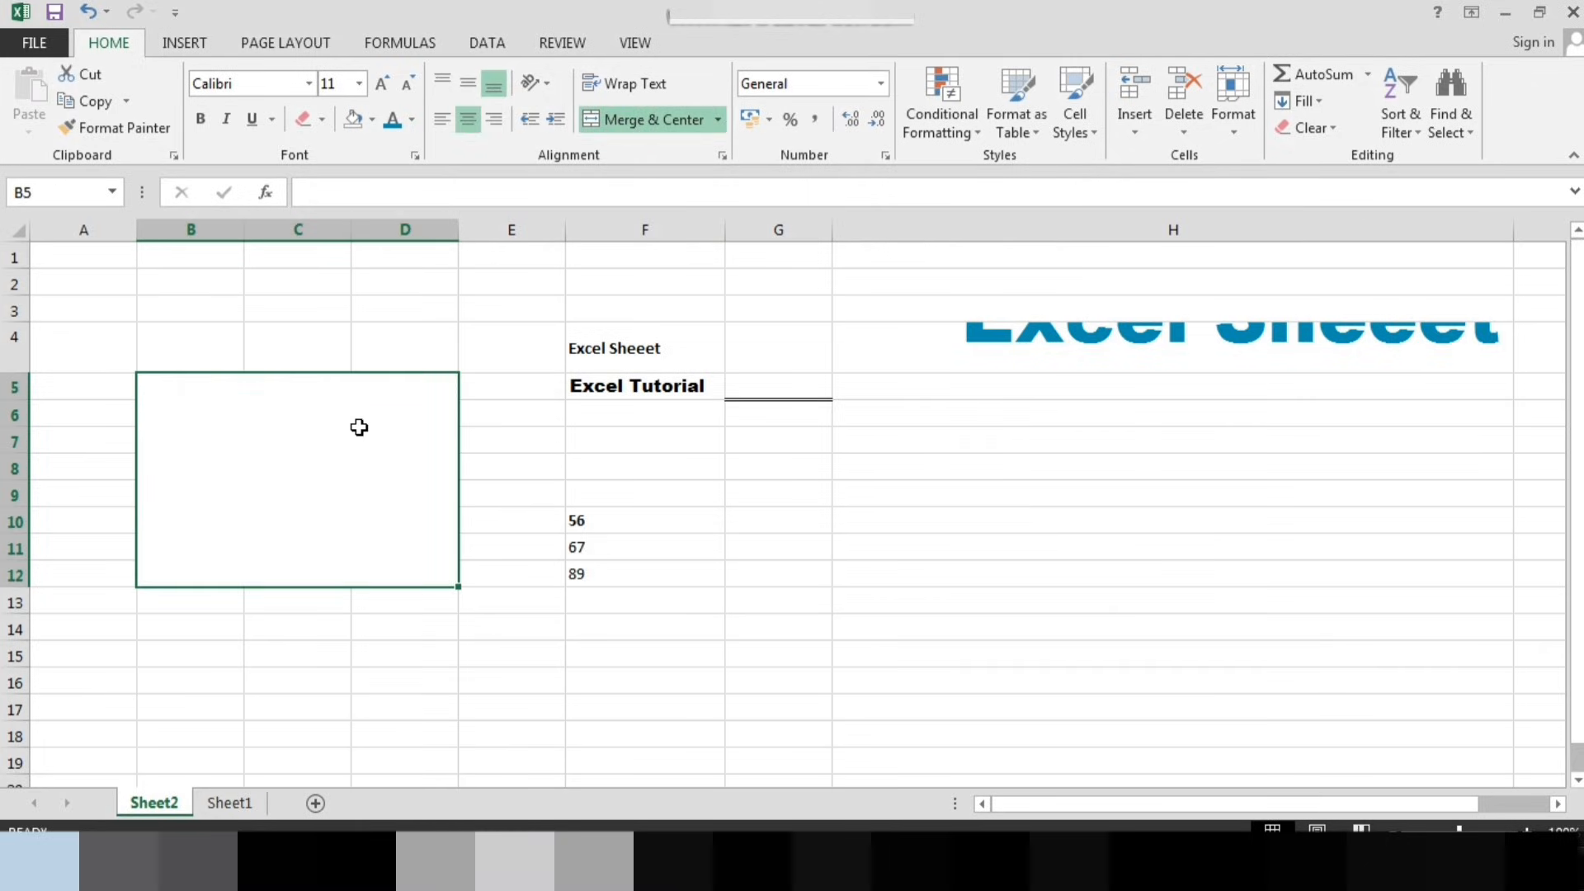
click(360, 428)
Enter the sample text "hjbkjbgiuguohiohilhugiygyyfiyguogjhlh" in the merged cell and delete it again
text(hjbkjbgiuguoh)
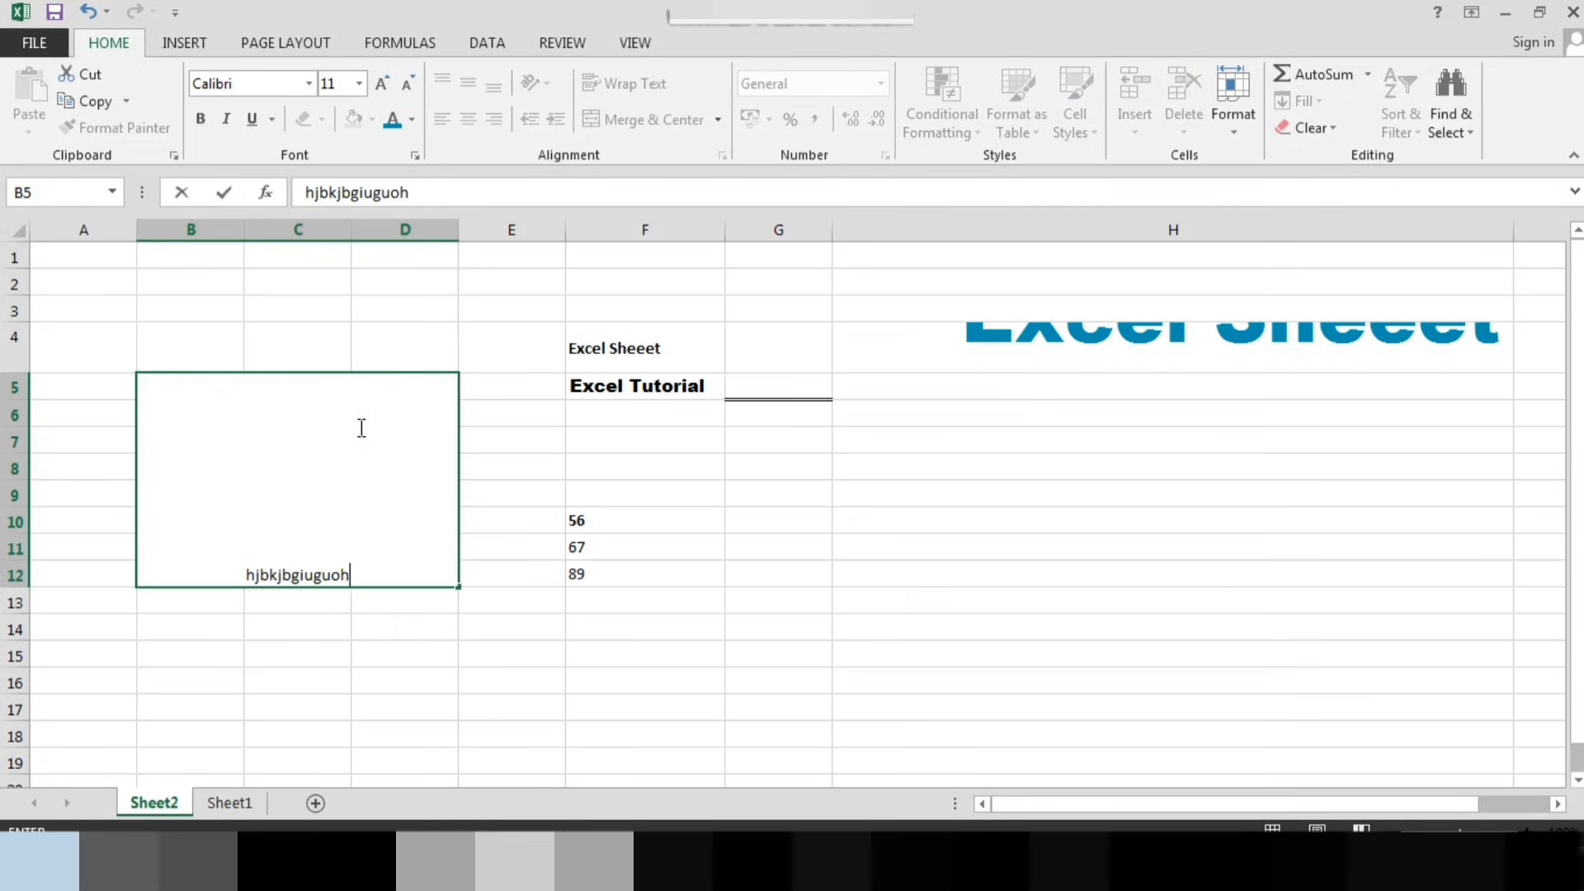
text(iohilhugiygyyfiyguogjhlh)
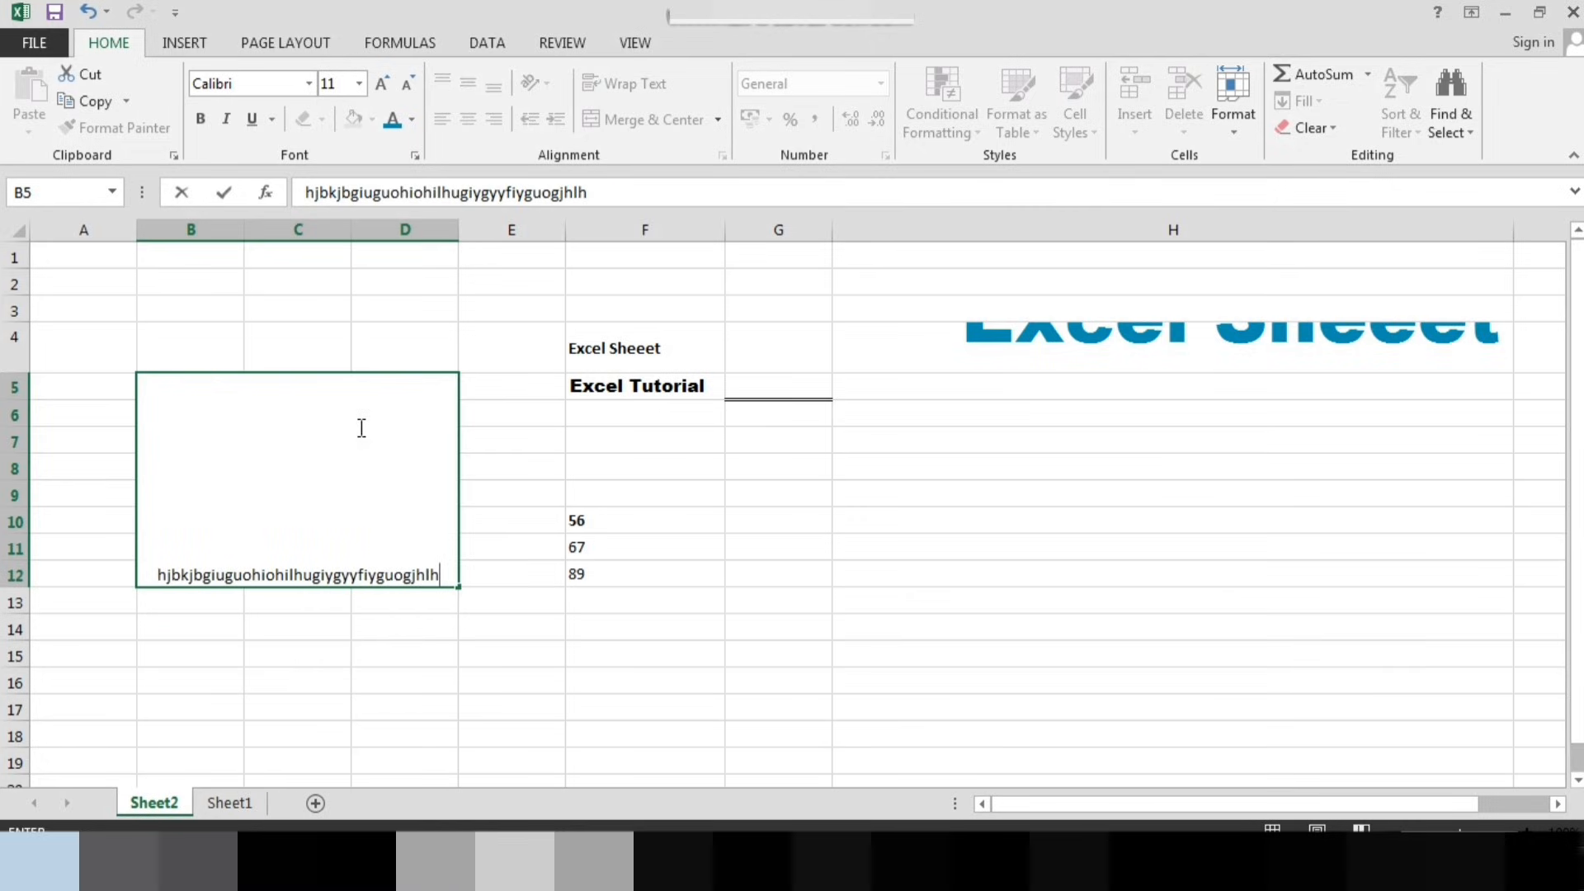
click(360, 428)
click(442, 566)
click(442, 571)
drag(440, 575, 148, 575)
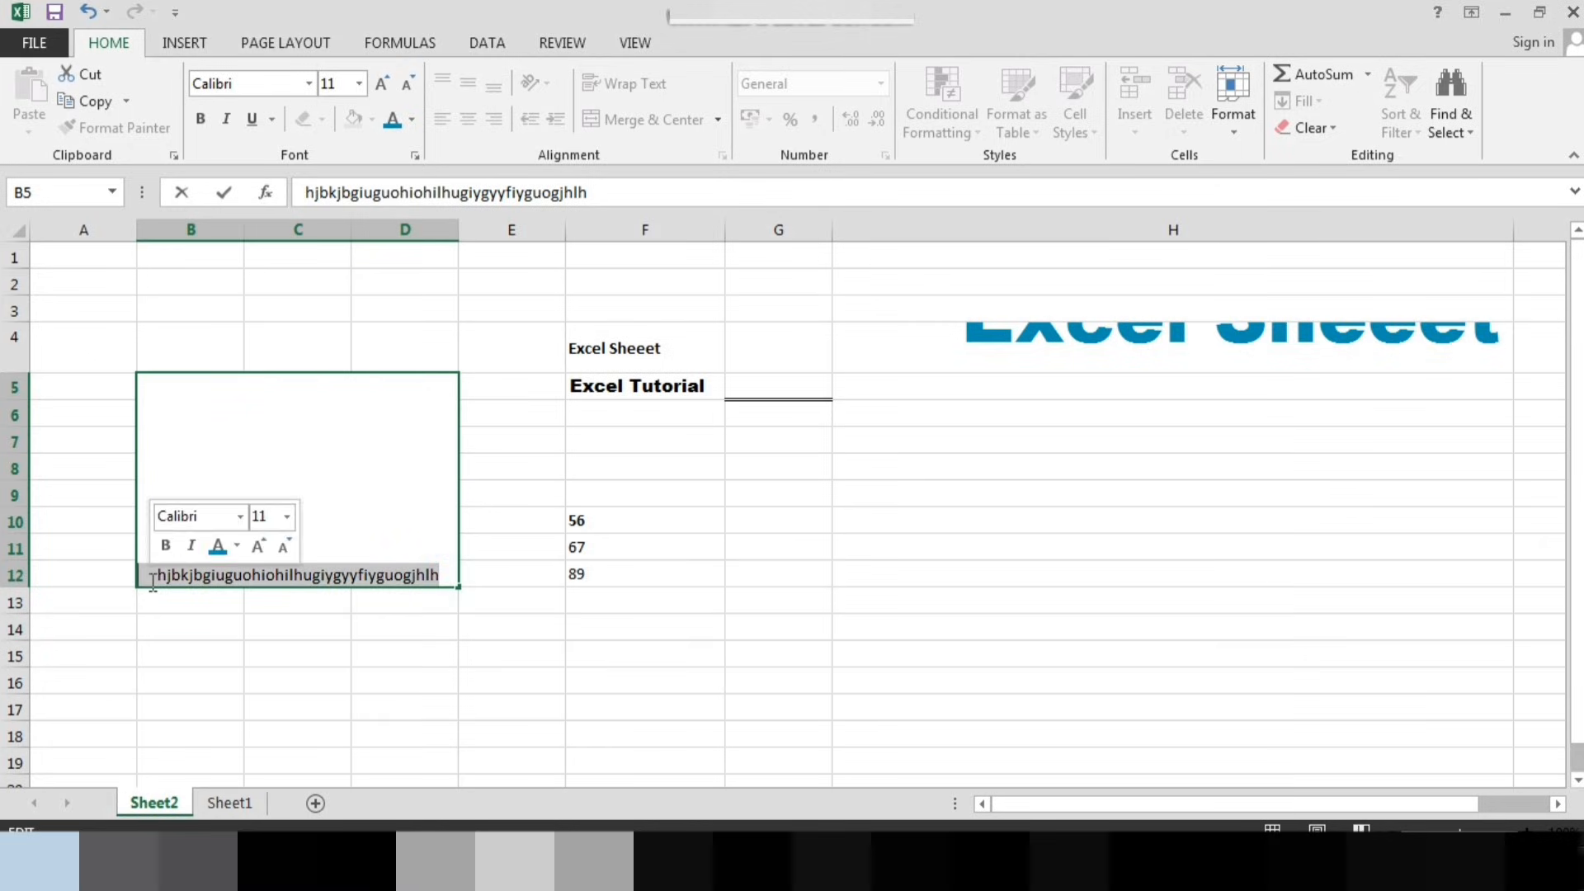
key(Delete)
click(855, 424)
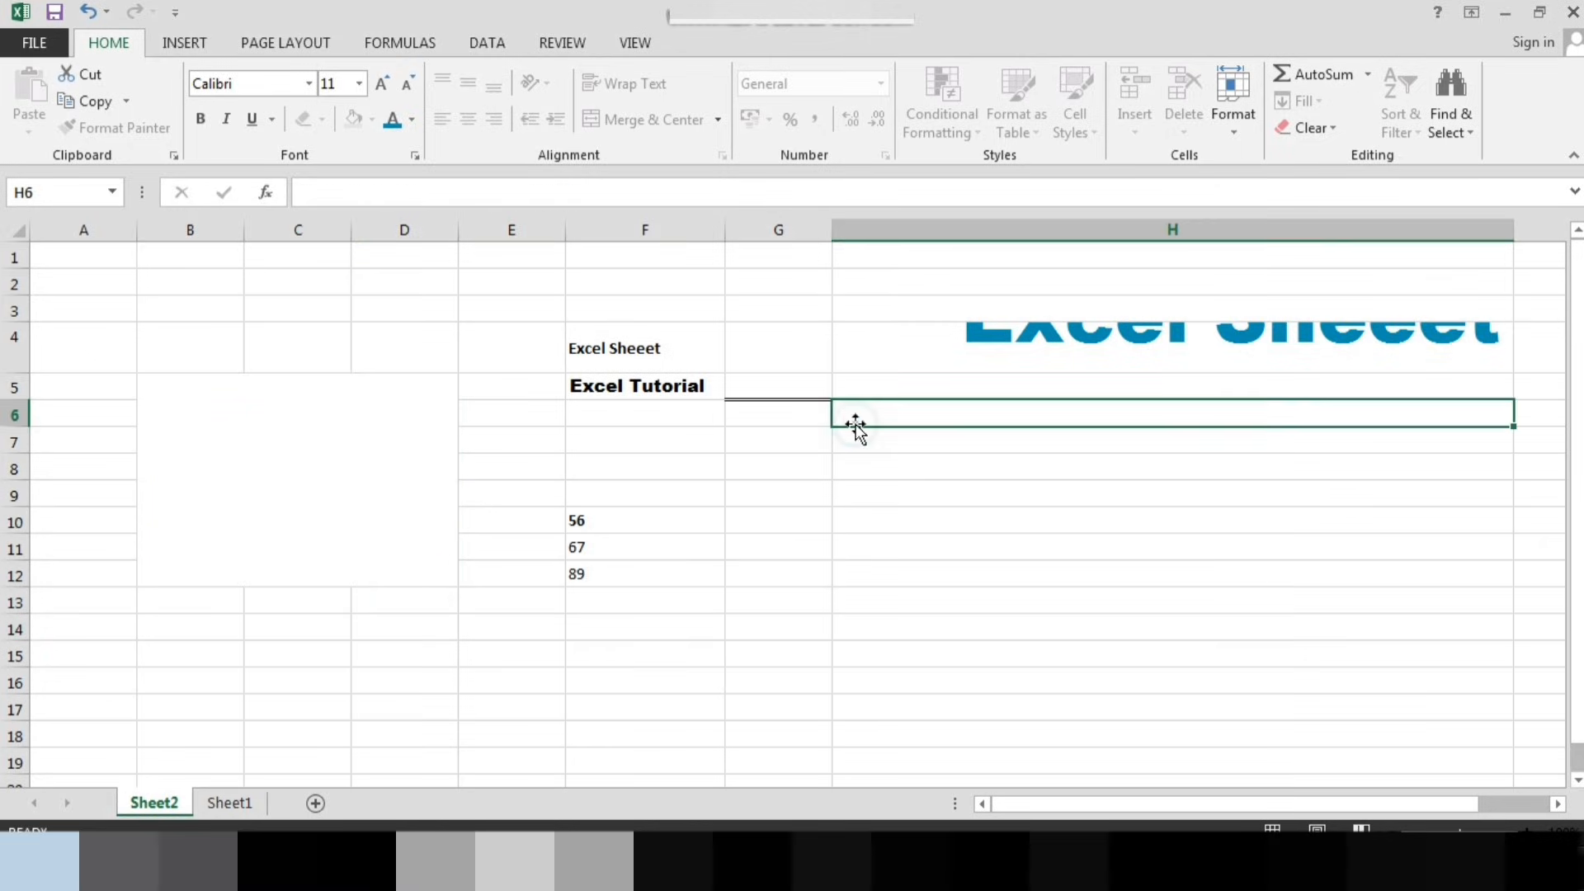
Apply Wrap Text to the "Excel Sheeet" text in F4 and narrow column F so it breaks onto two lines
click(615, 351)
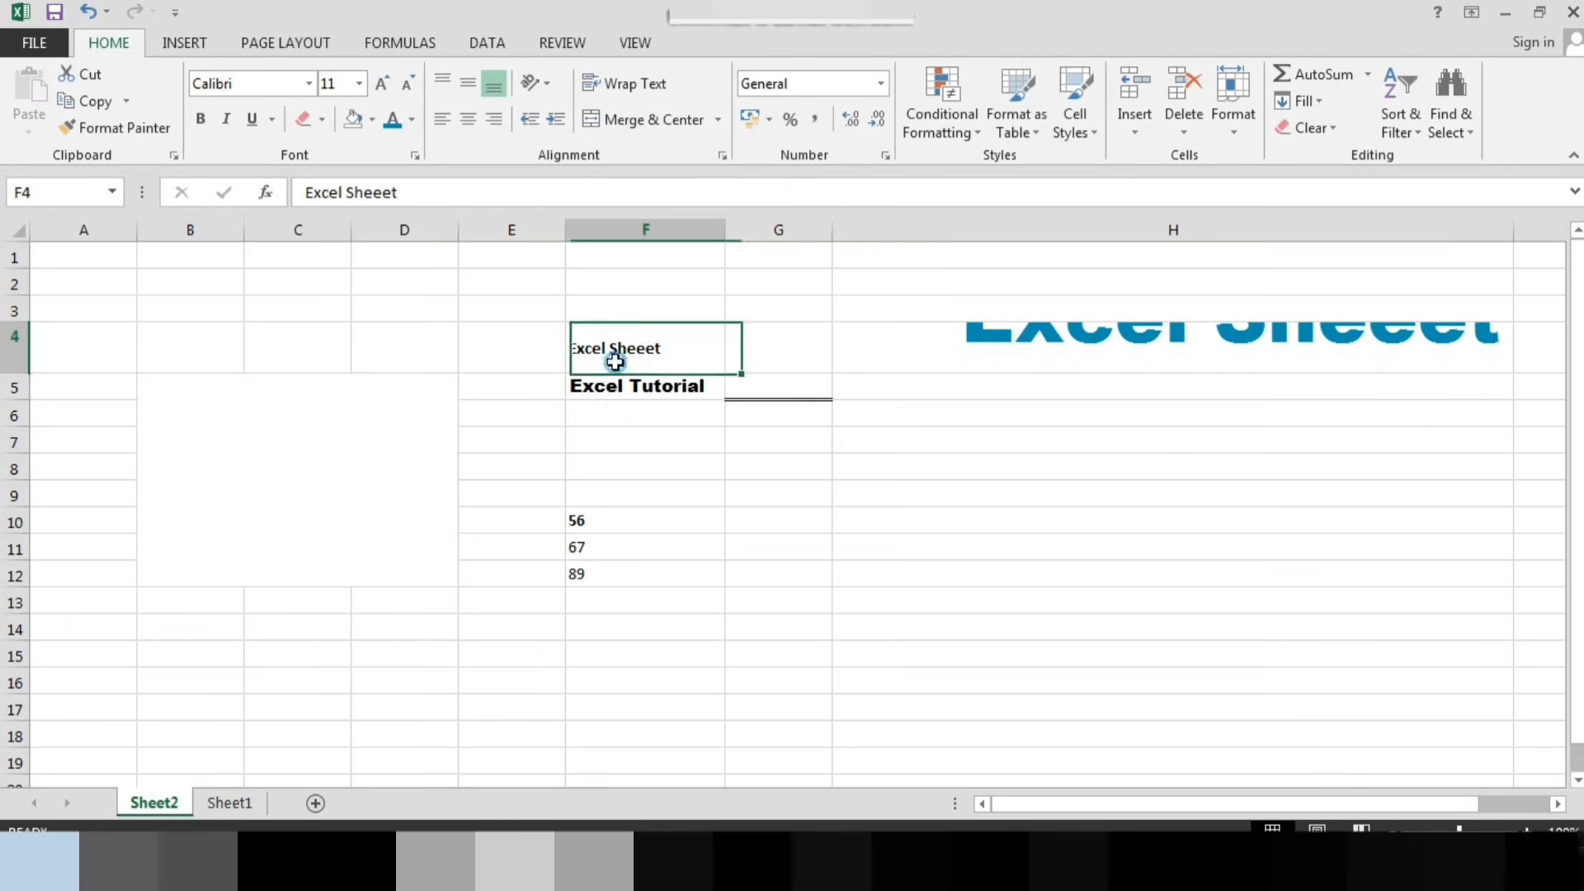
click(633, 82)
click(583, 523)
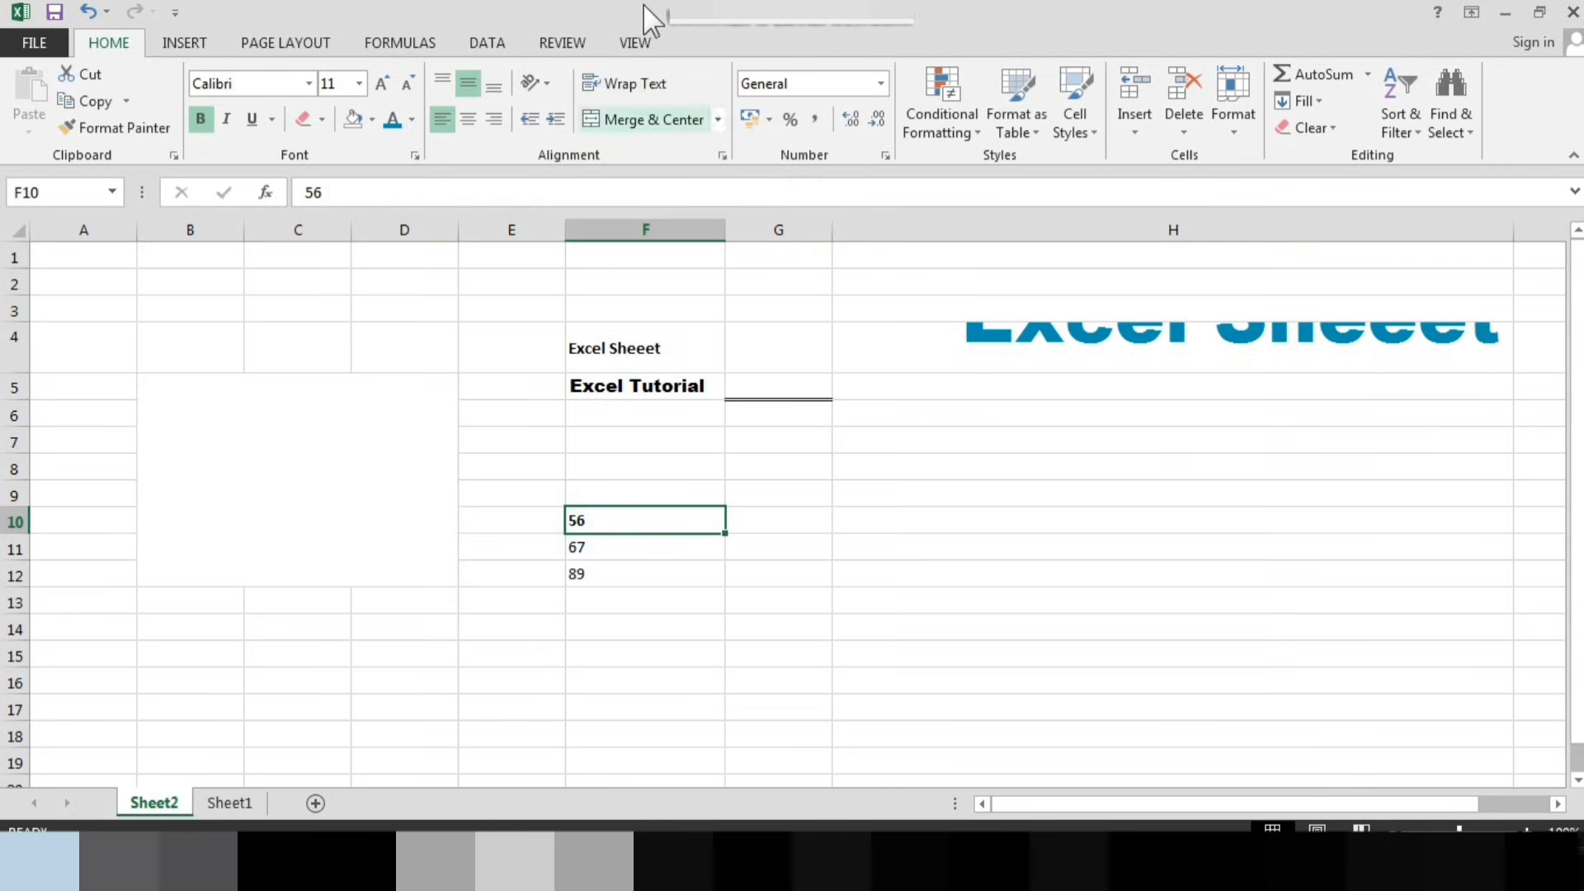
click(632, 83)
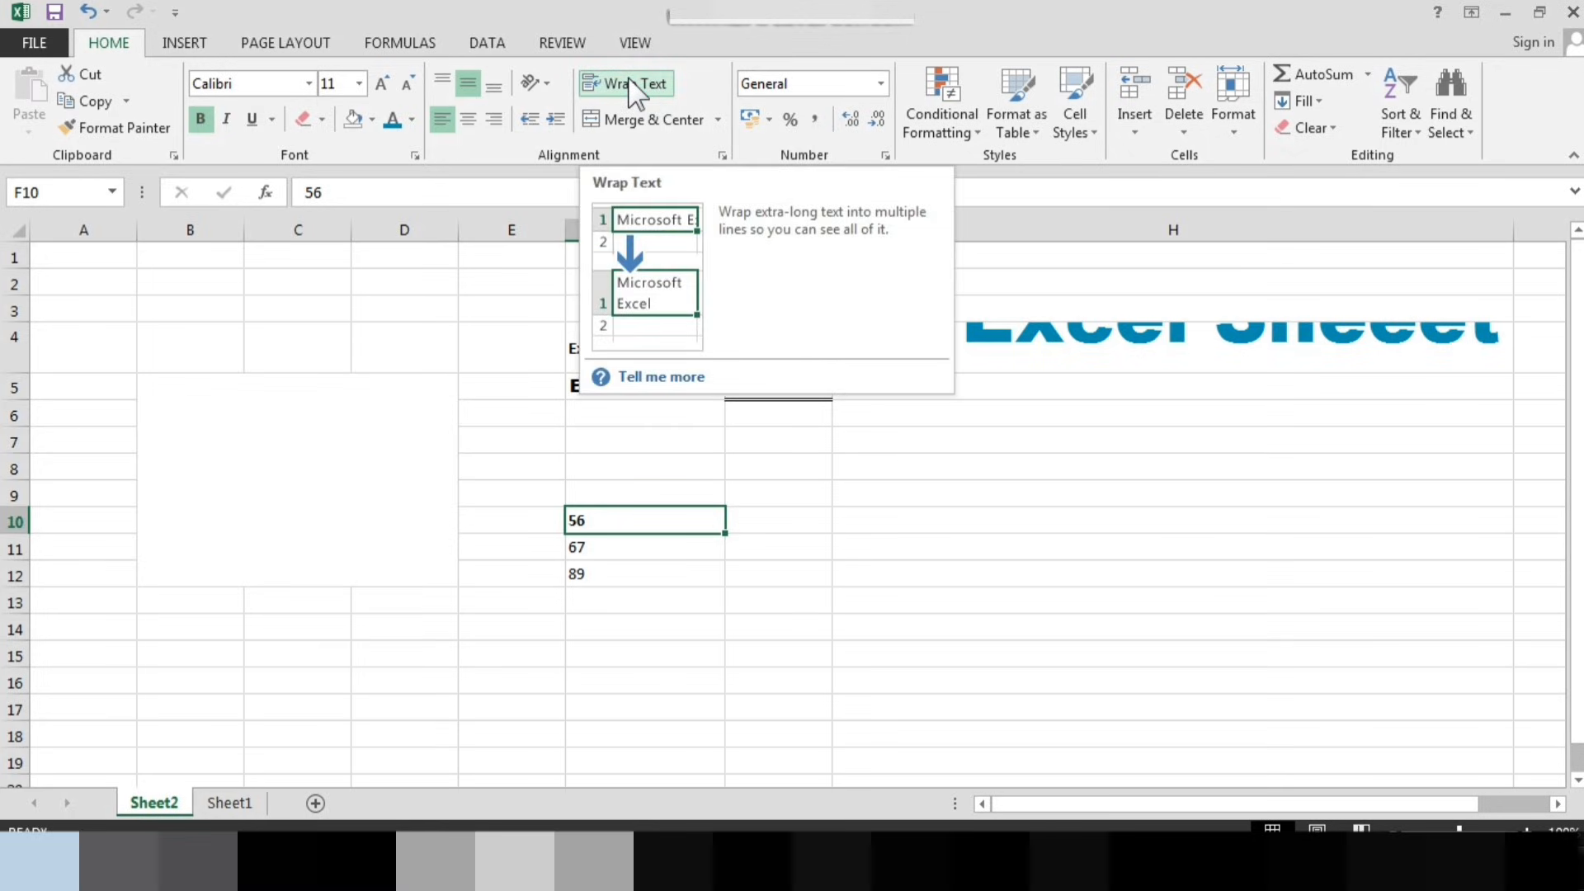
click(819, 470)
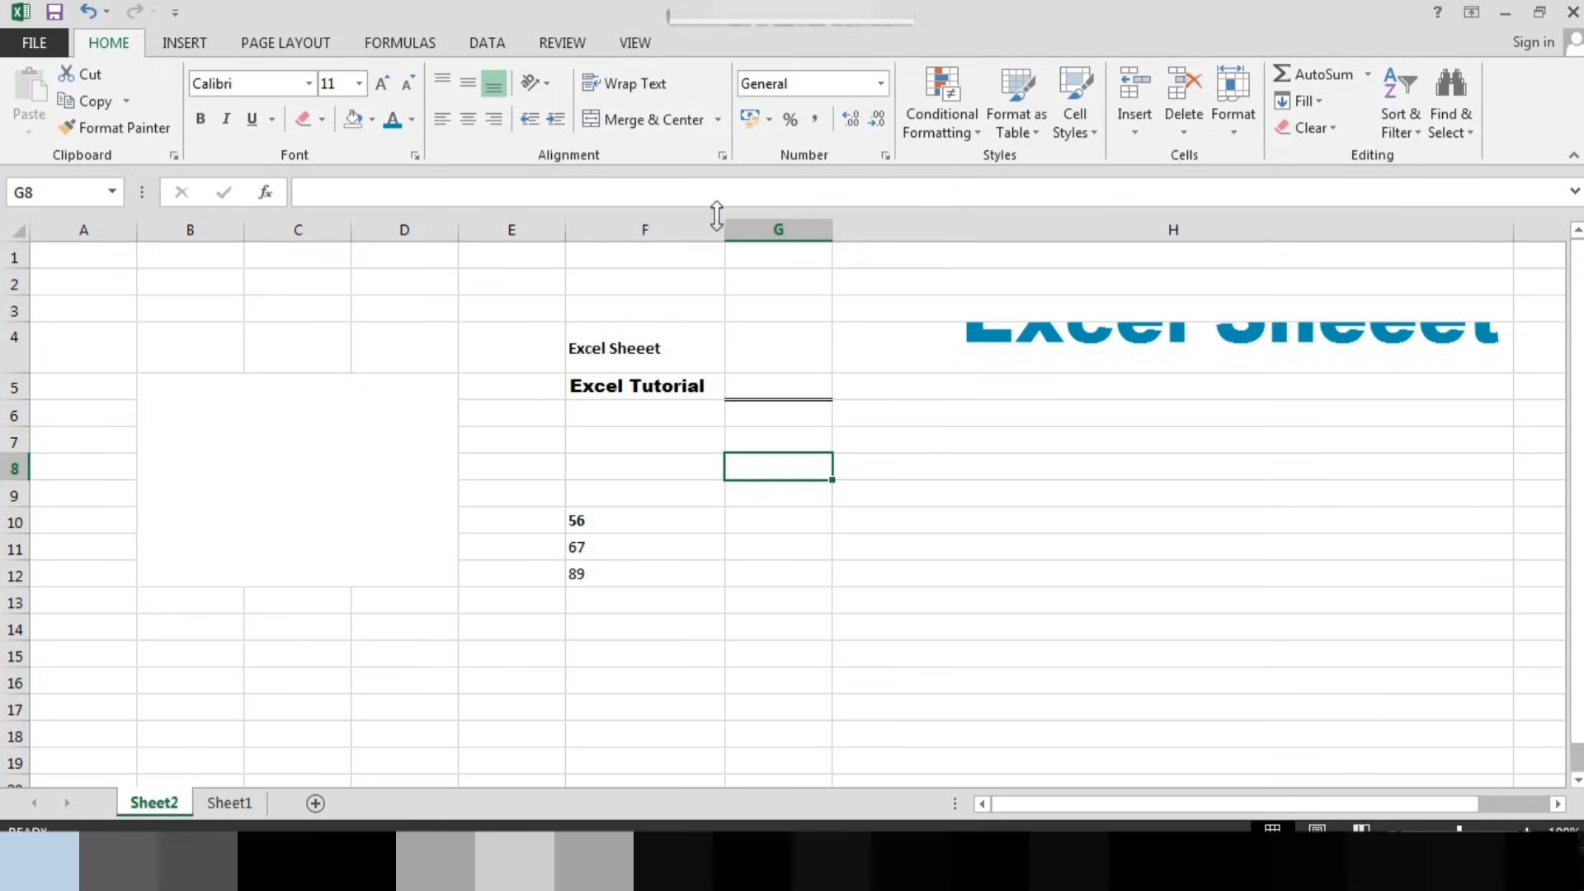
drag(724, 229, 660, 229)
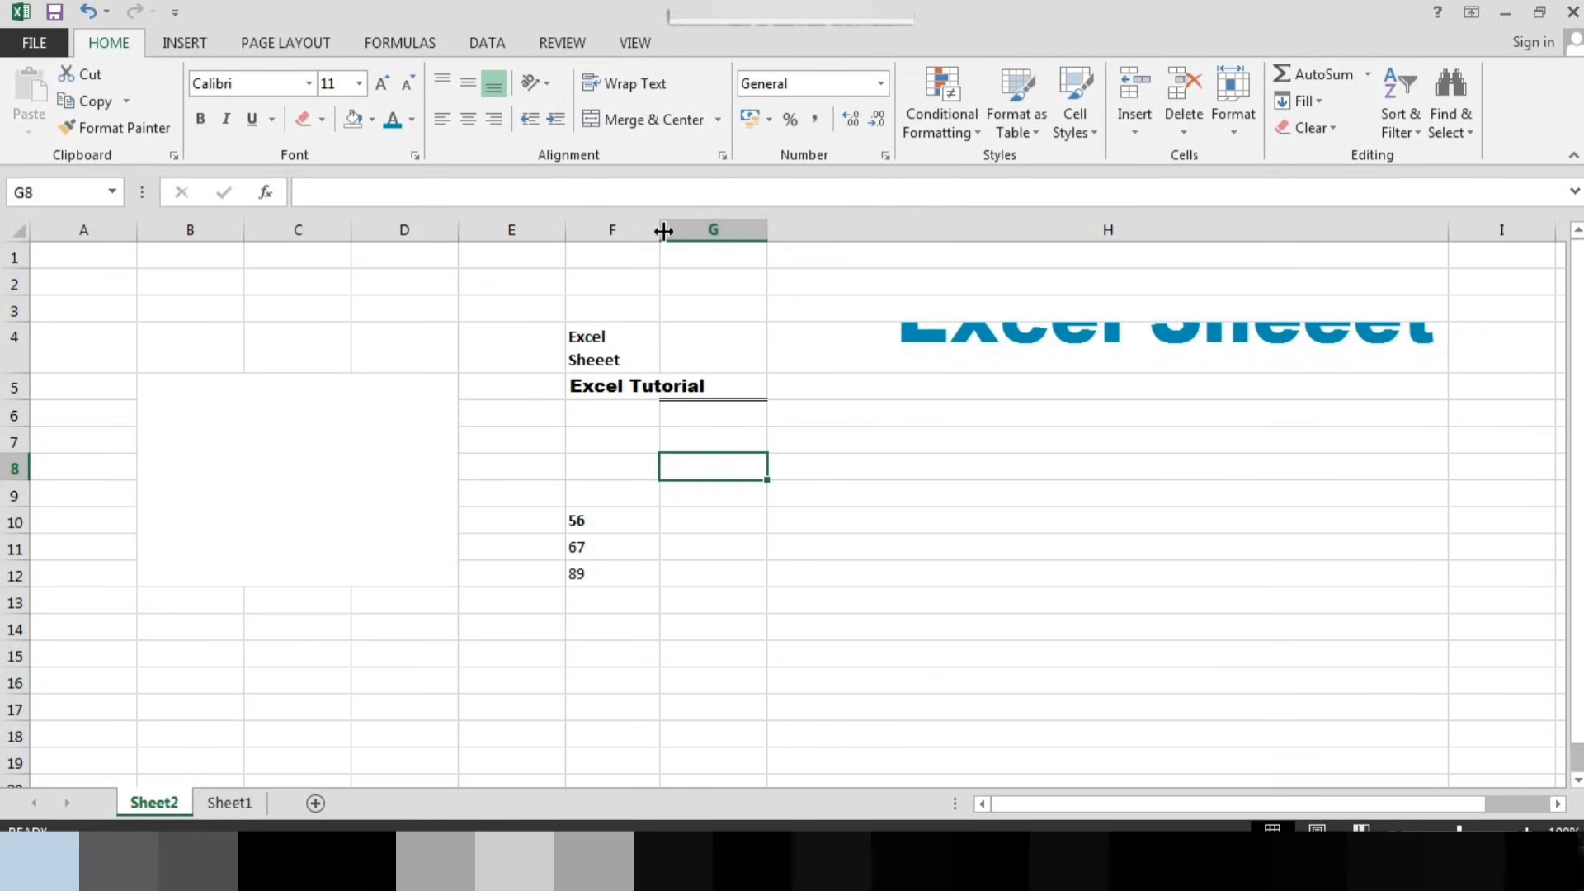
click(831, 542)
Apply Wrap Text to "Excel Tutorial" in cell F5 and increase the height of row 5 to fit both lines
click(623, 386)
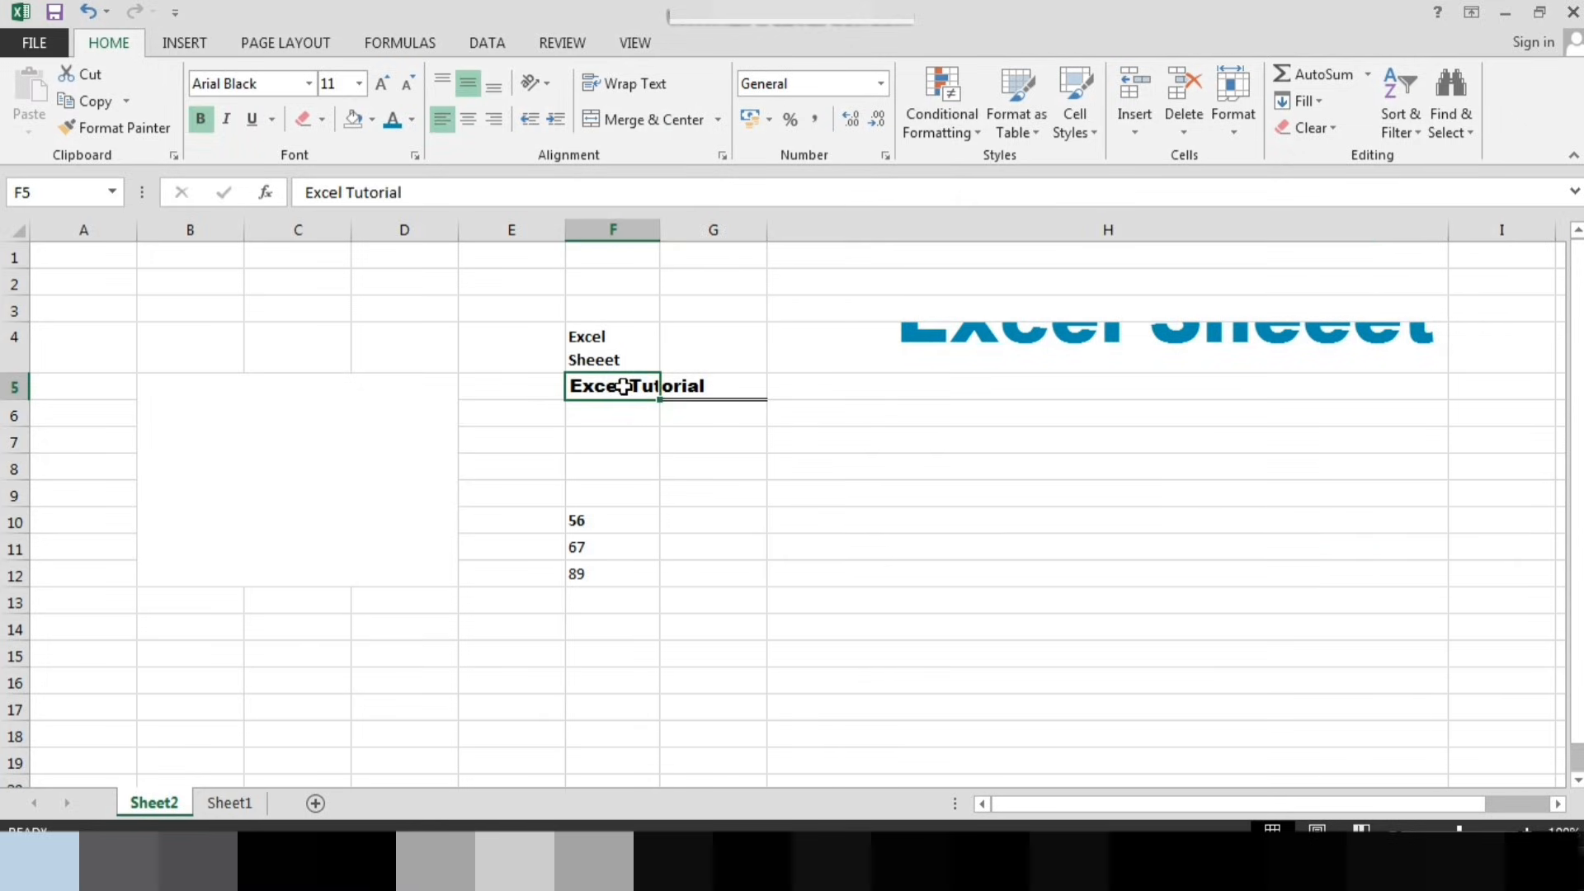
click(795, 567)
click(631, 386)
click(838, 452)
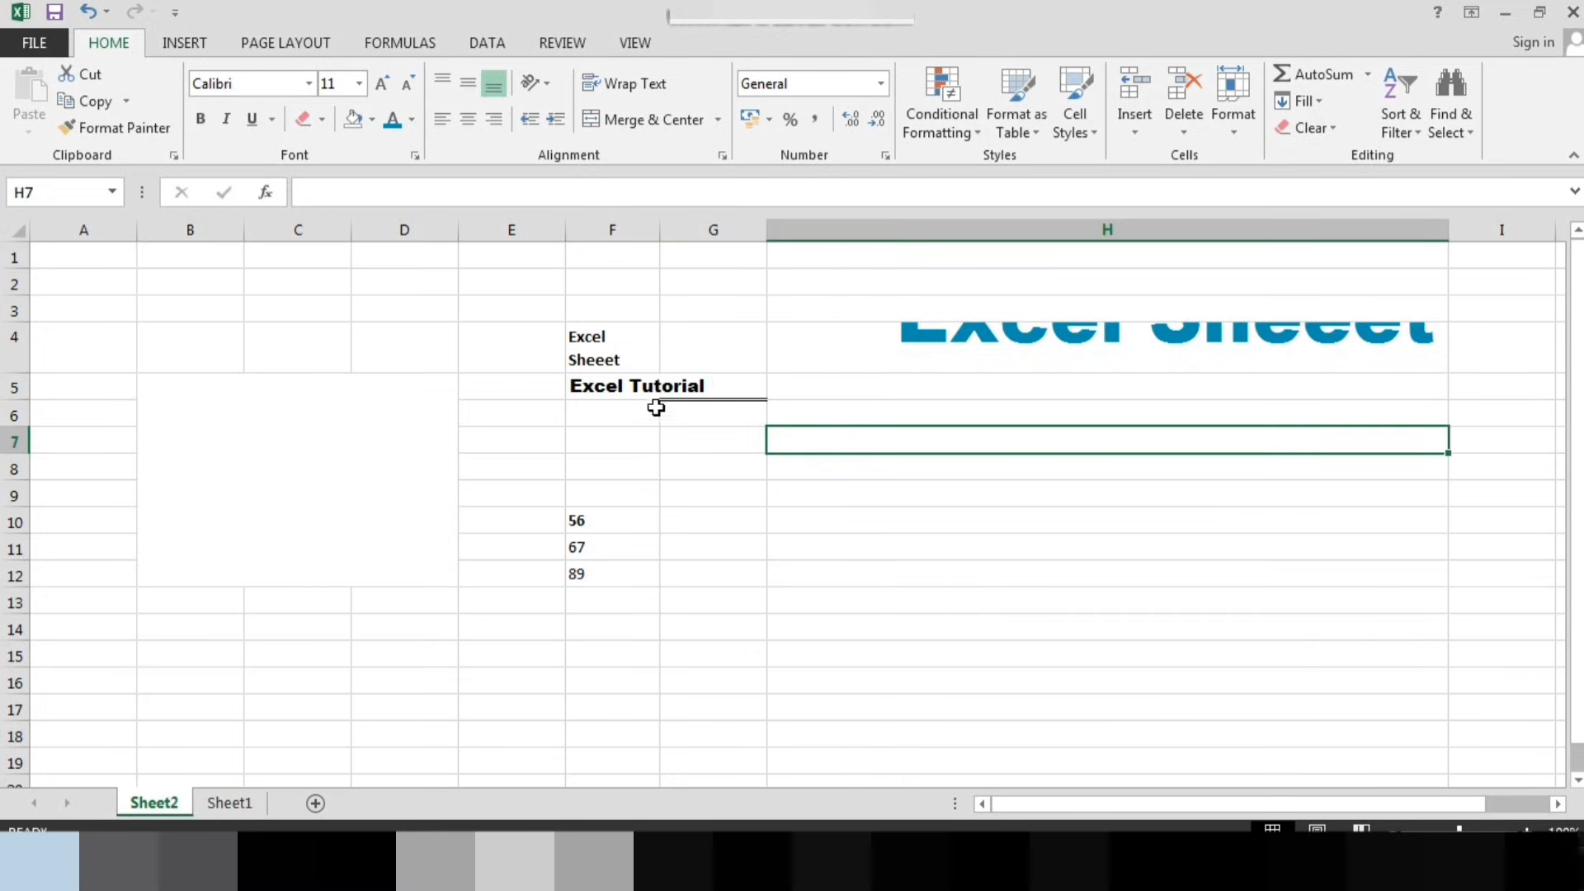
click(623, 384)
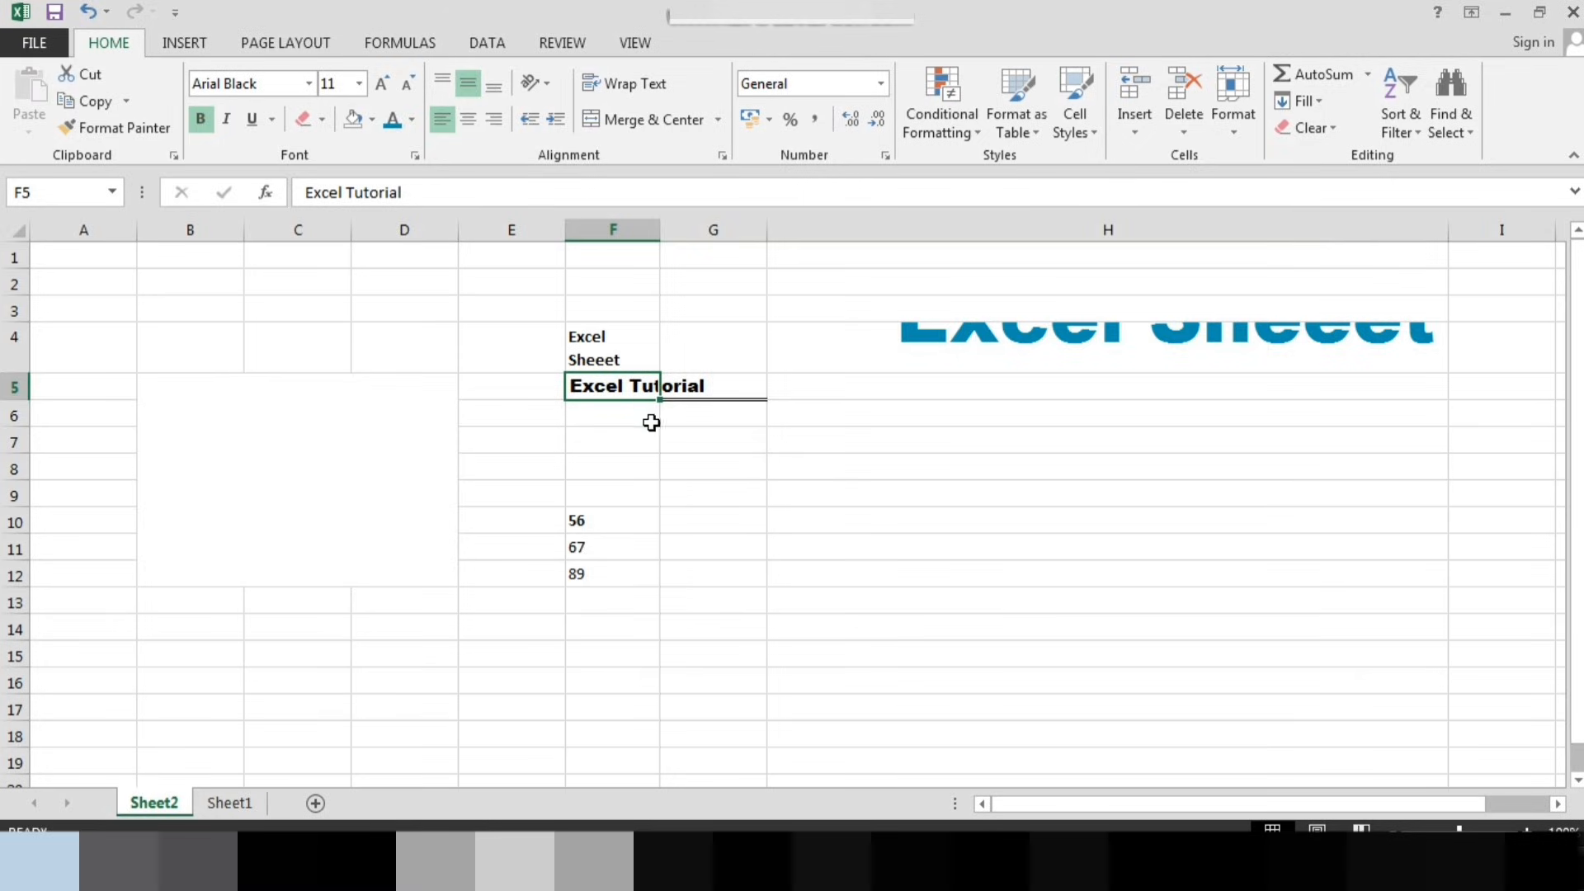
click(762, 547)
click(623, 389)
click(640, 89)
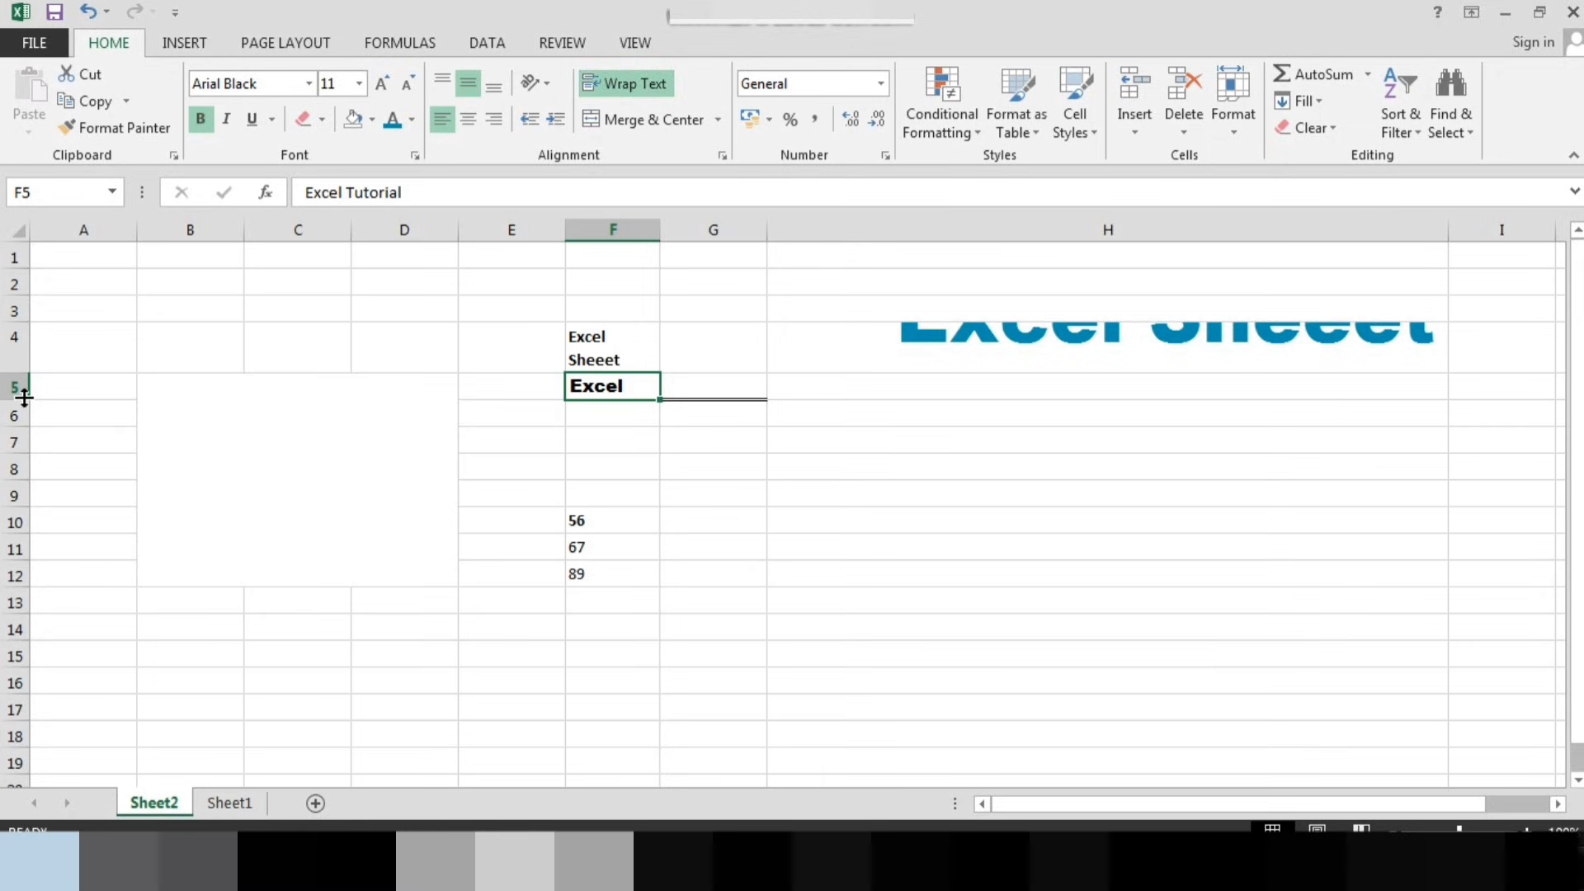
drag(24, 398, 22, 455)
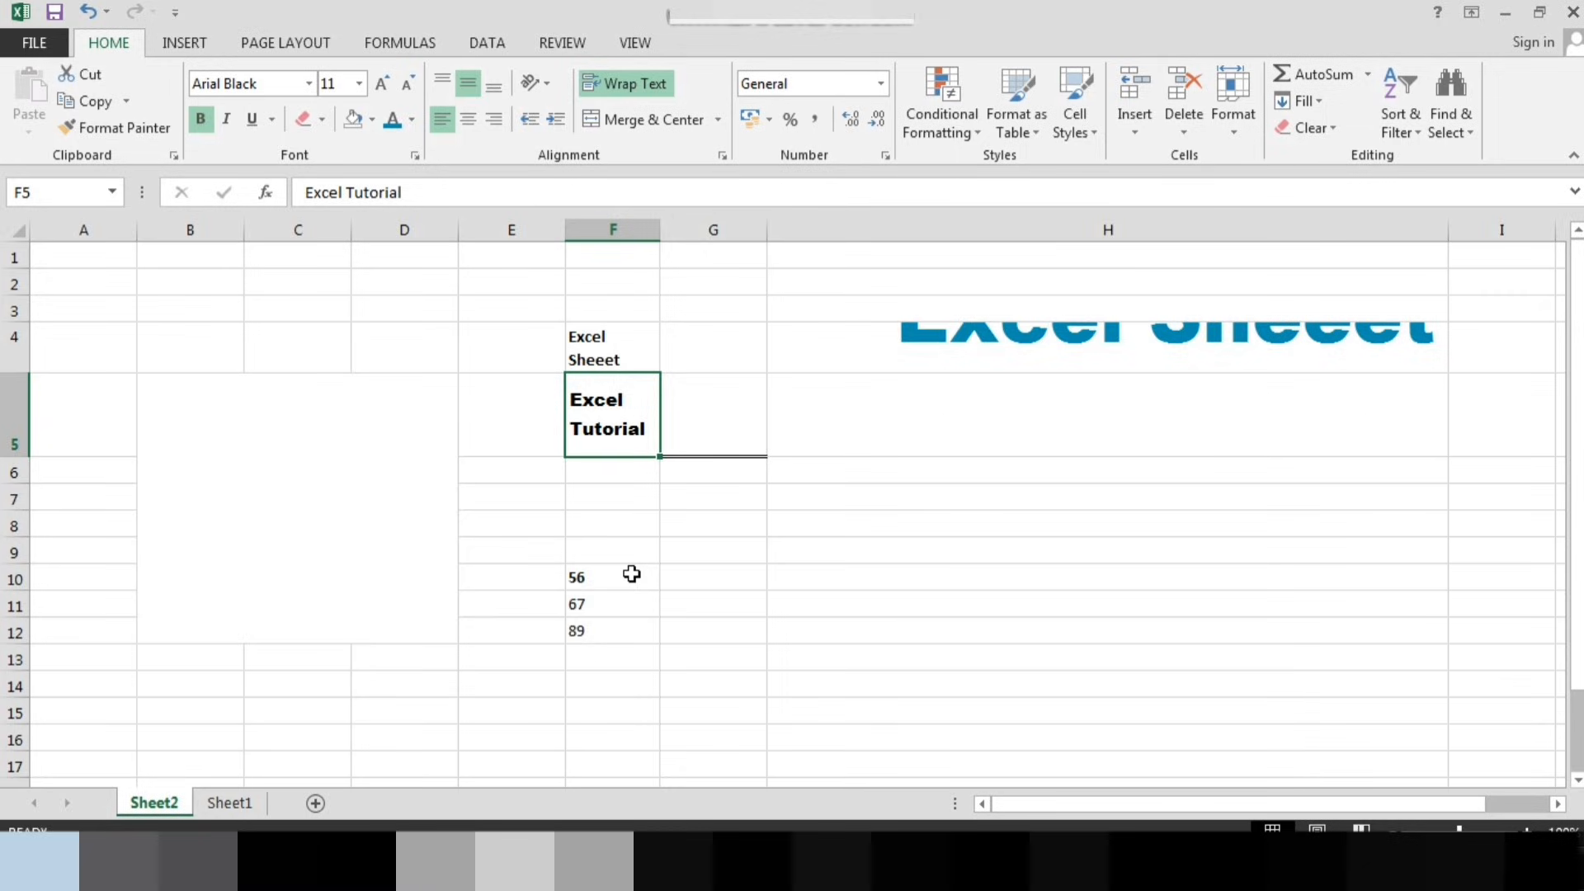
click(813, 573)
Enter the text "Excel Tutorial for Beginers" in cell G8
click(718, 529)
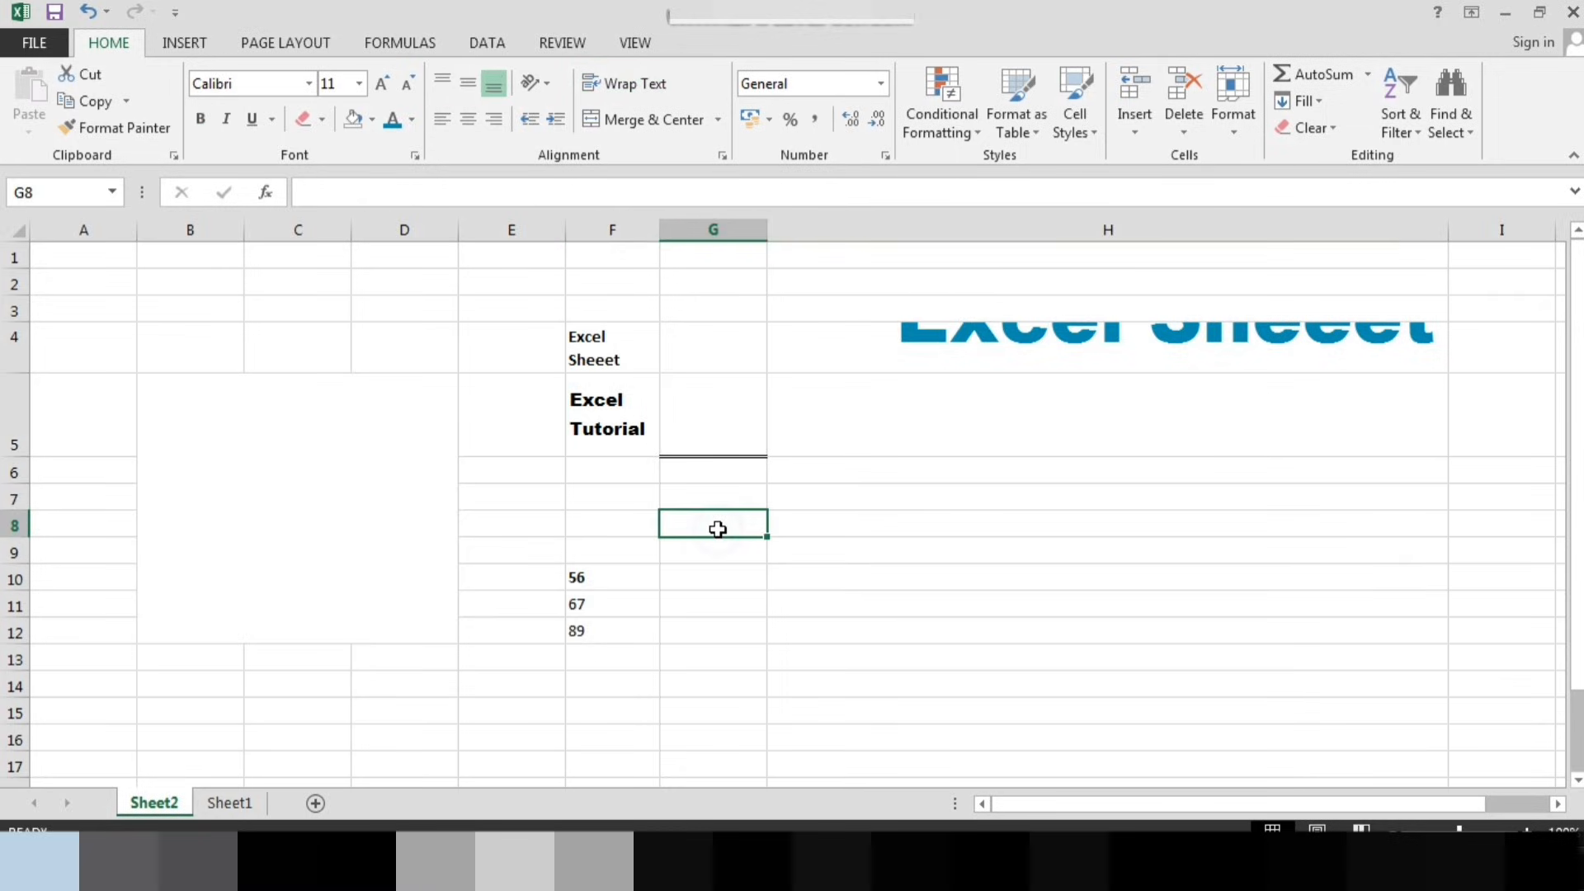
text(Excel )
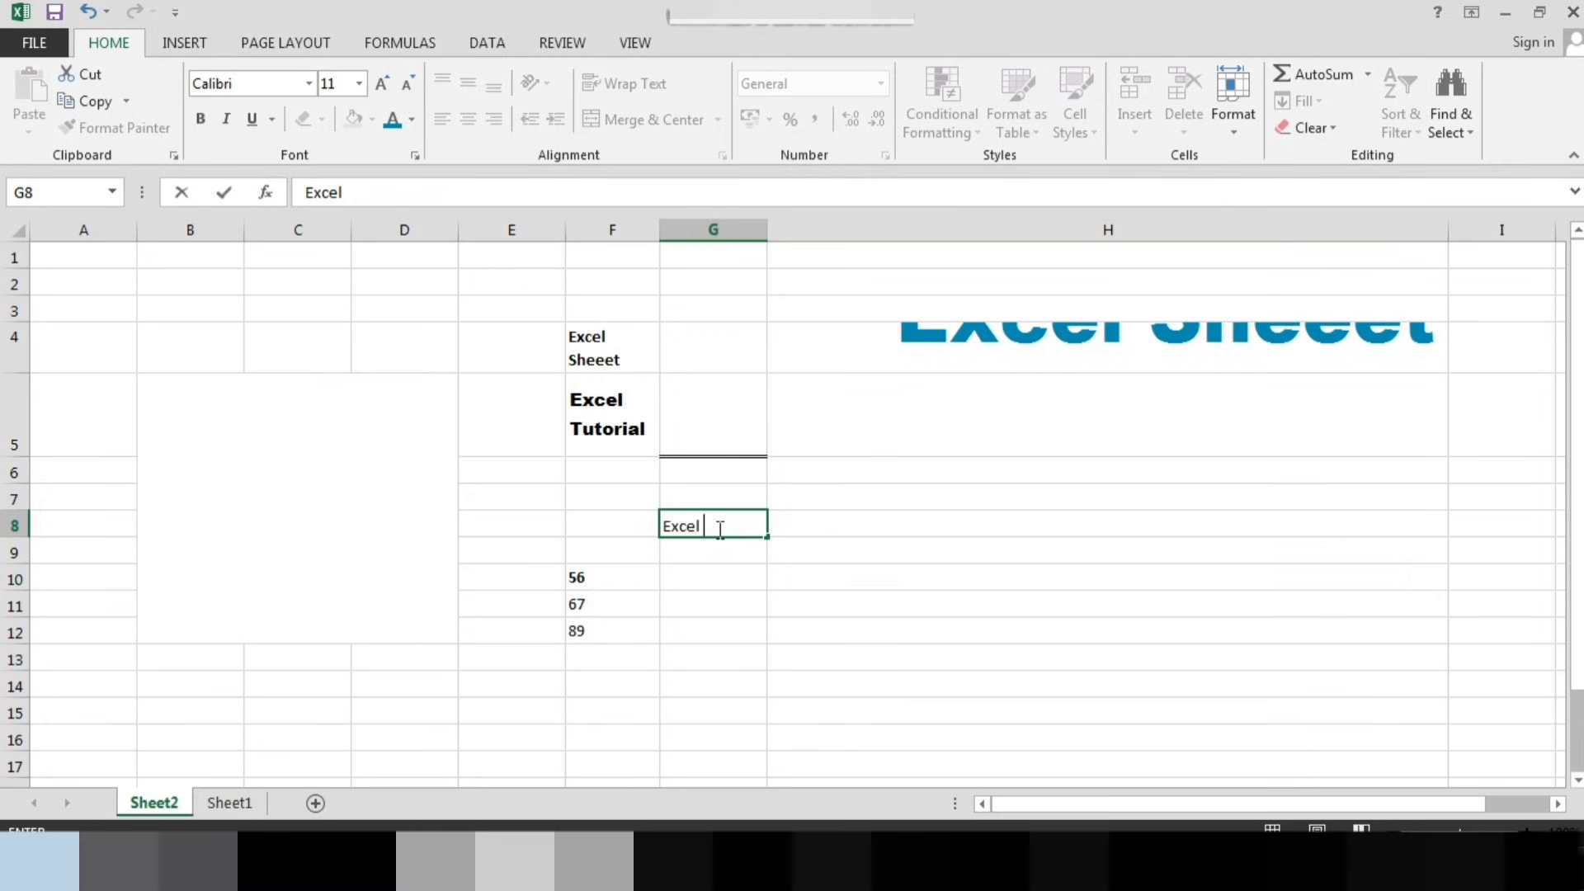
text(Tutorial f)
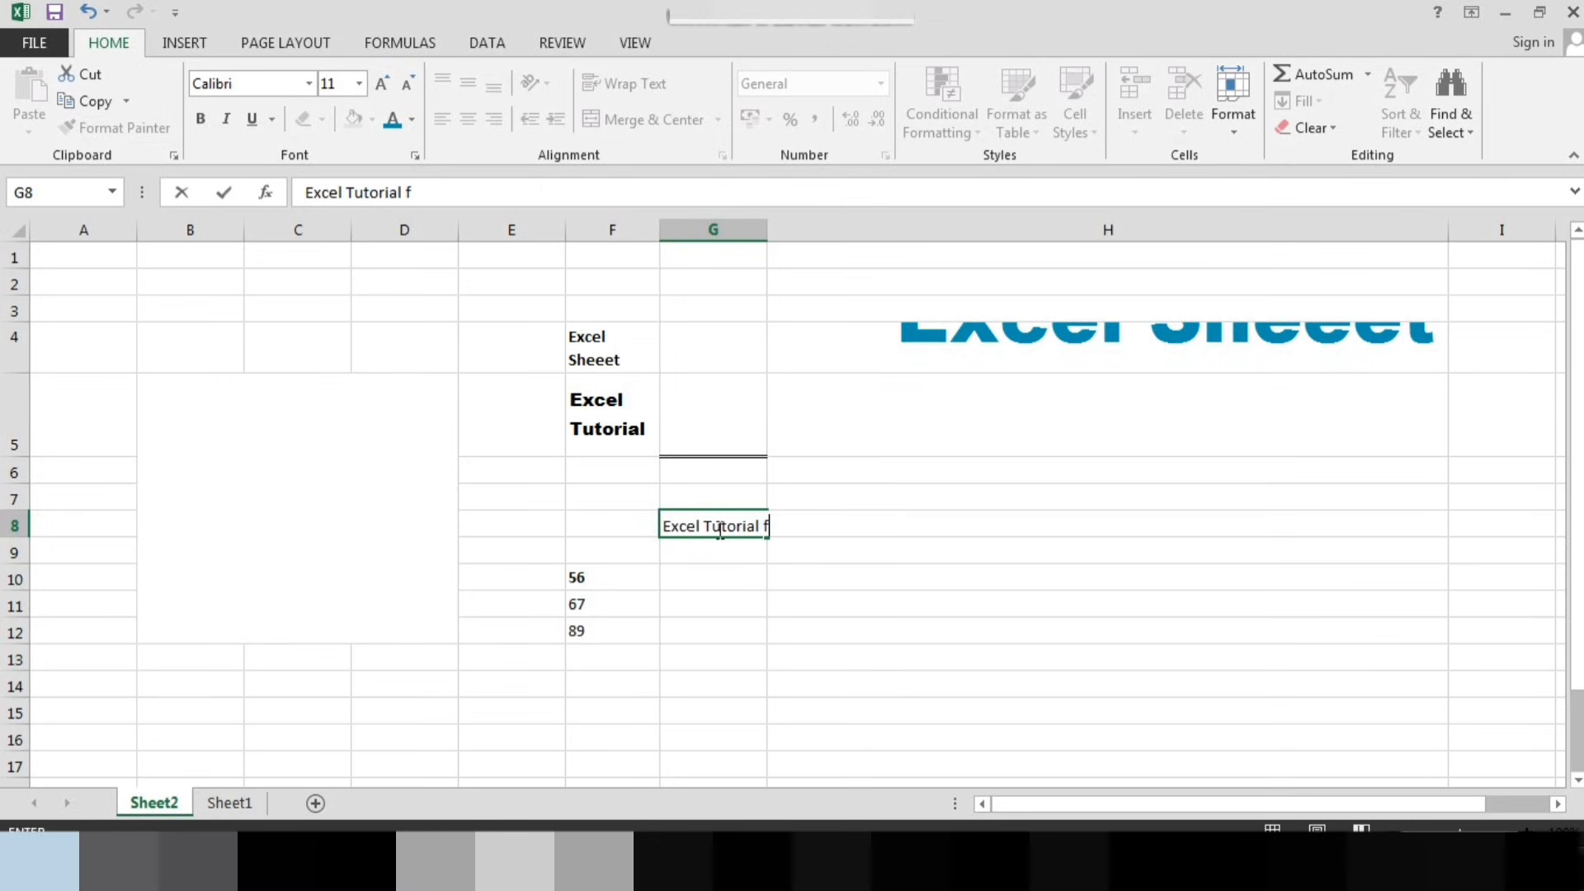
text(or Beginers)
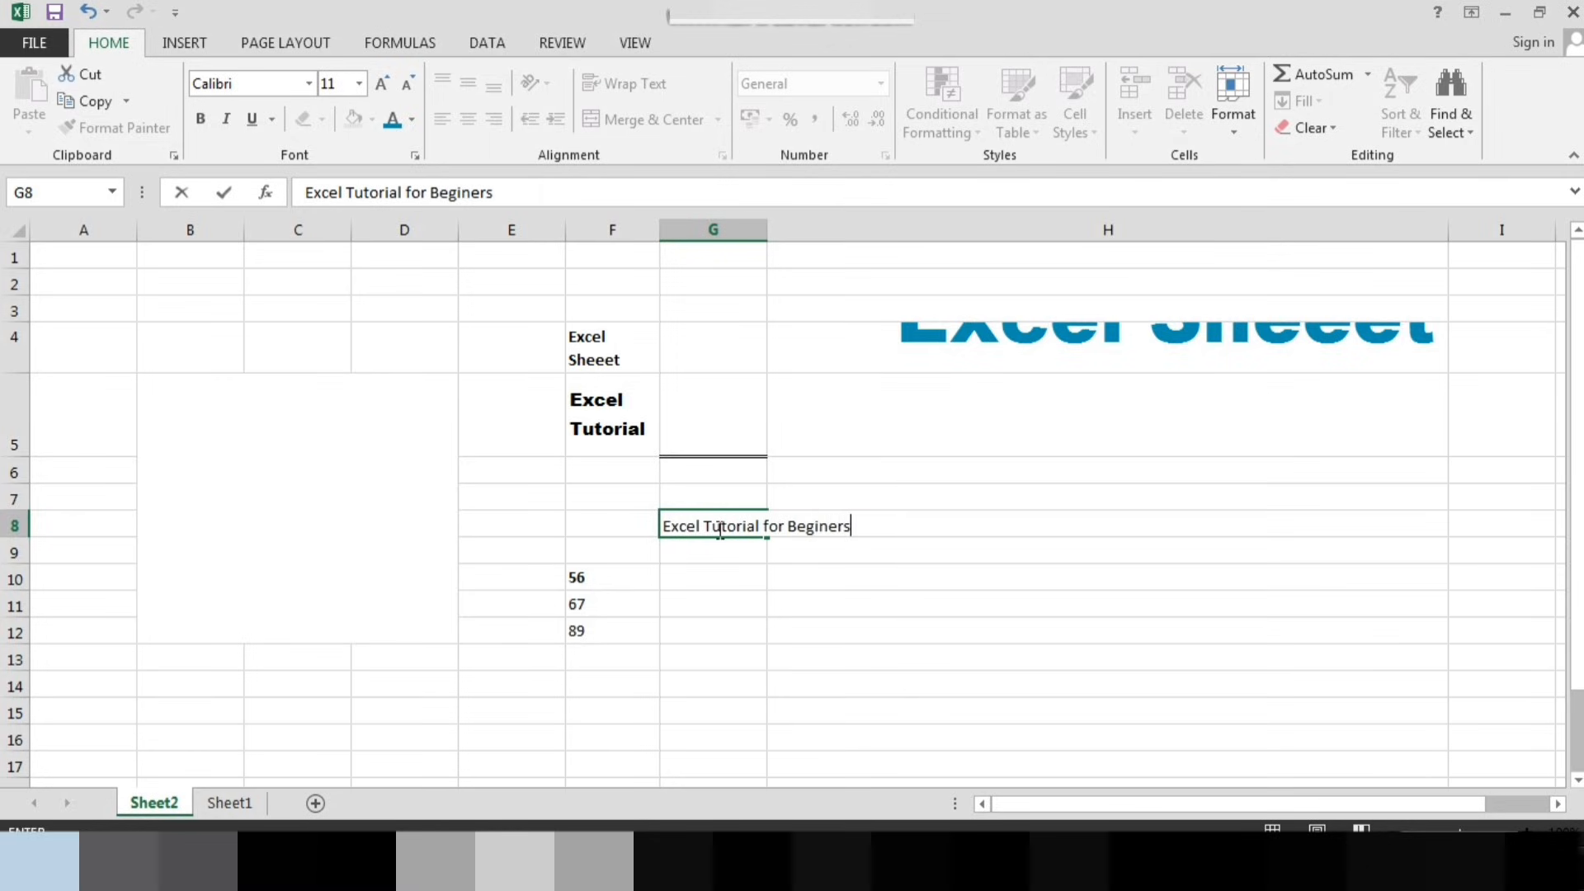
key(Return)
Apply Wrap Text to "Excel Tutorial for Beginers" in cell G8 and increase the height of row 8 to fit both lines
click(903, 652)
click(743, 530)
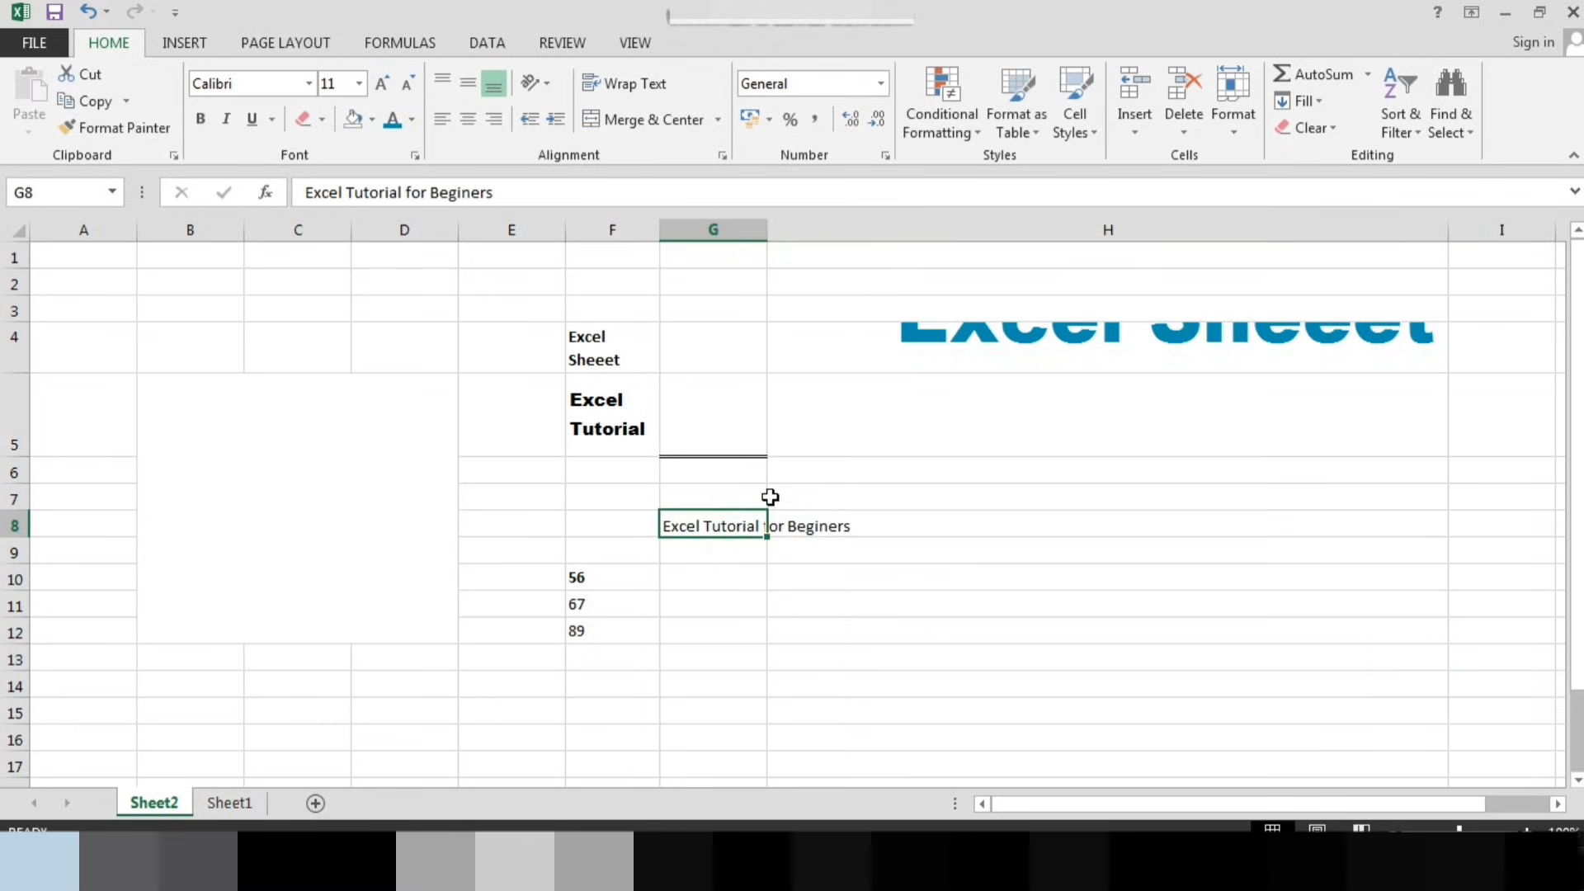
click(803, 569)
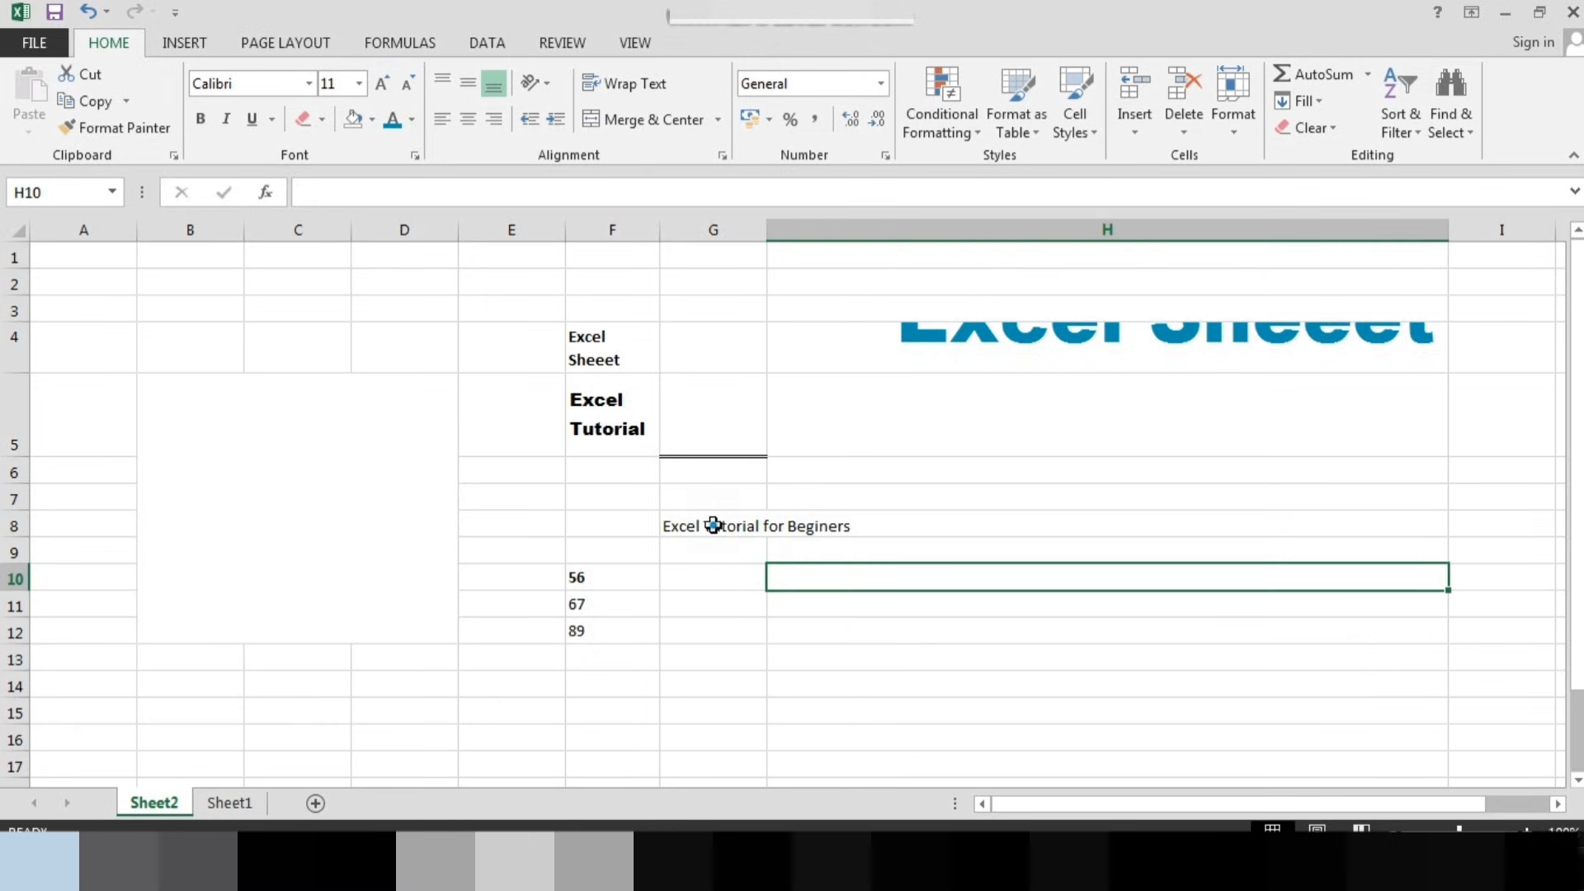
click(718, 526)
click(634, 89)
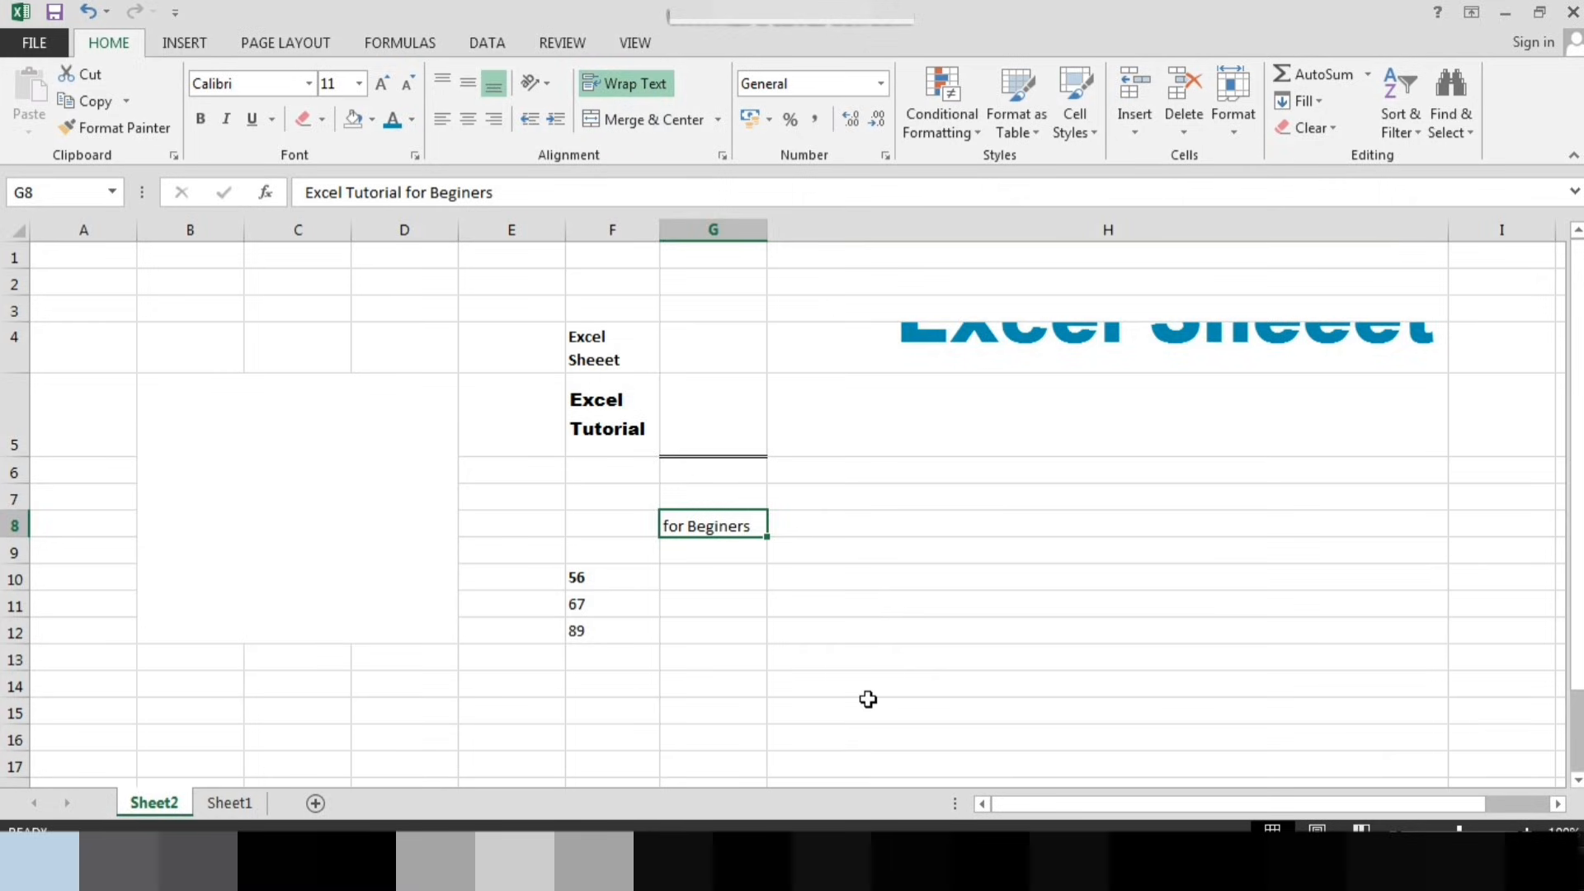
drag(14, 538, 11, 627)
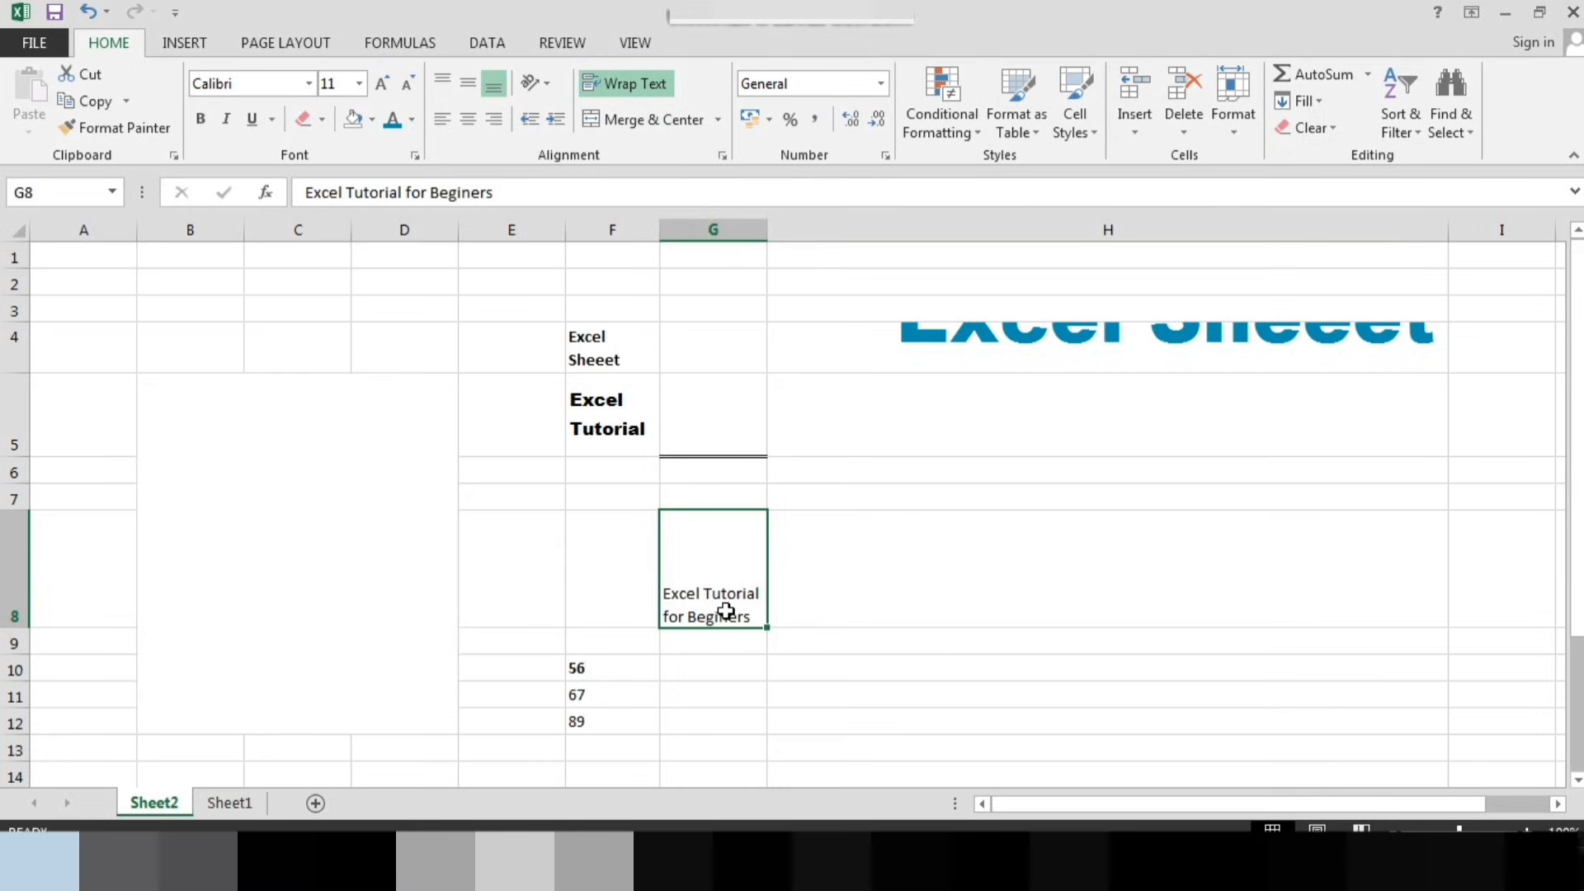
Reduce the height of row 8 so it fits the two wrapped lines of "Excel Tutorial for Beginers"
drag(11, 630, 12, 570)
click(868, 586)
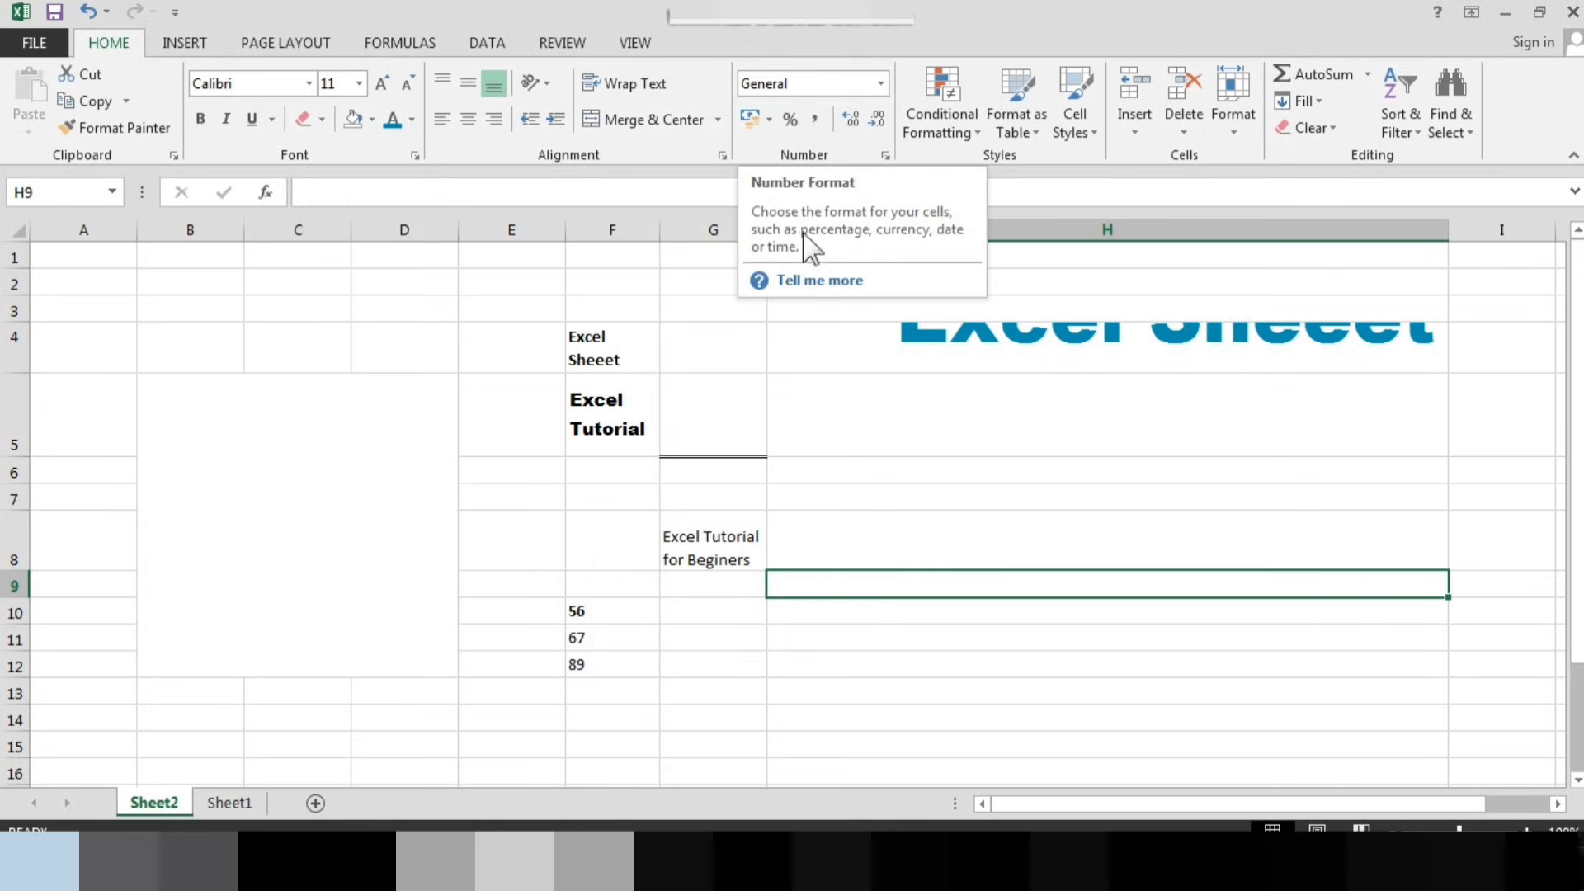
click(881, 86)
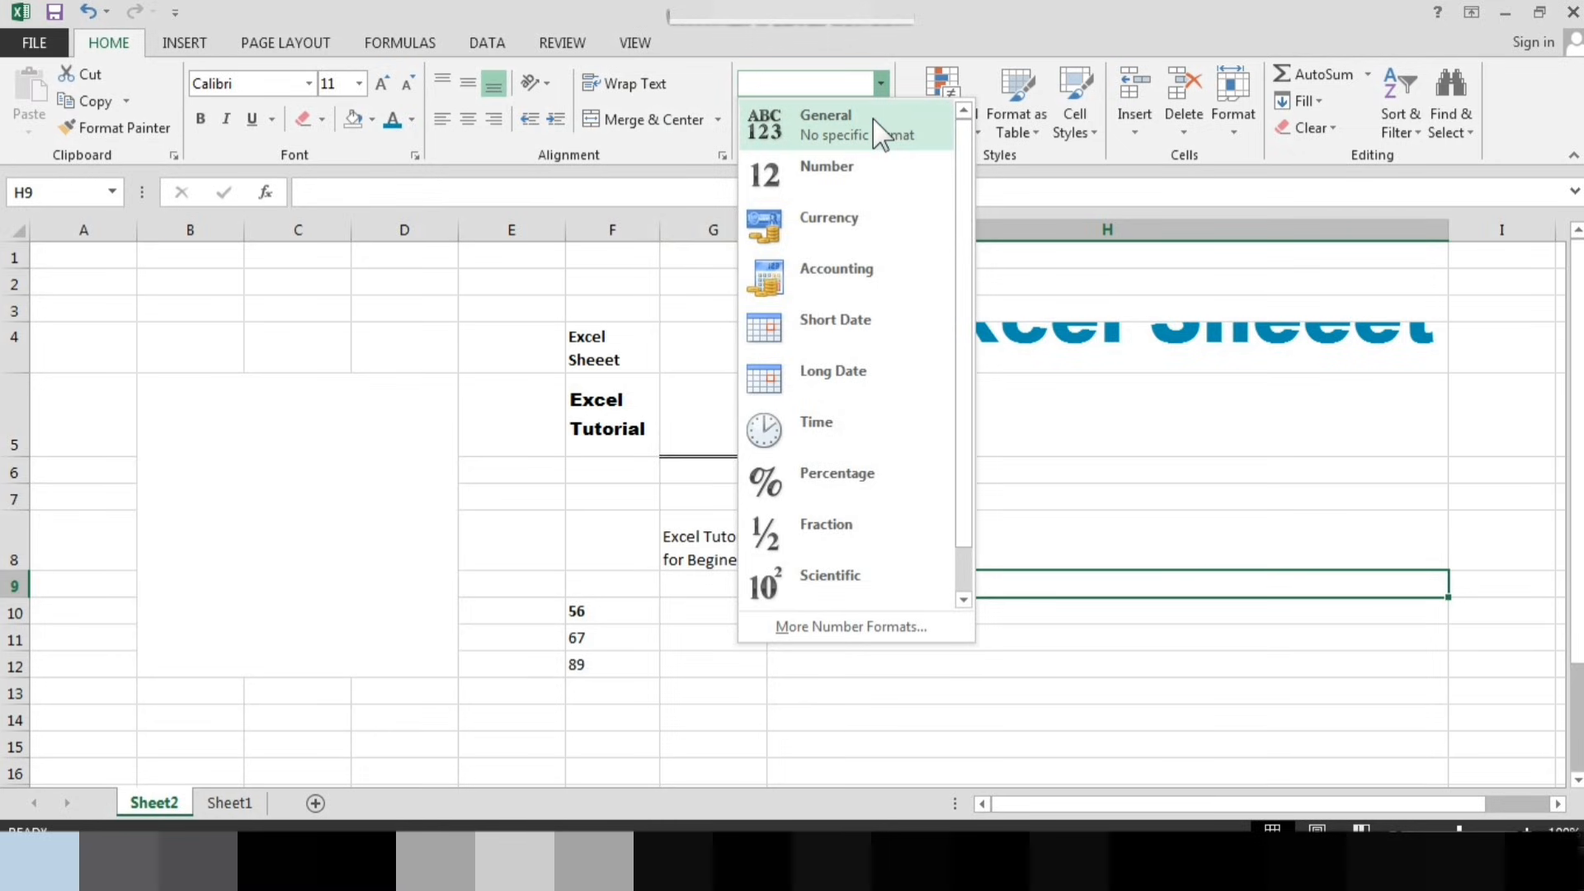
click(591, 351)
drag(594, 283, 766, 716)
click(1576, 264)
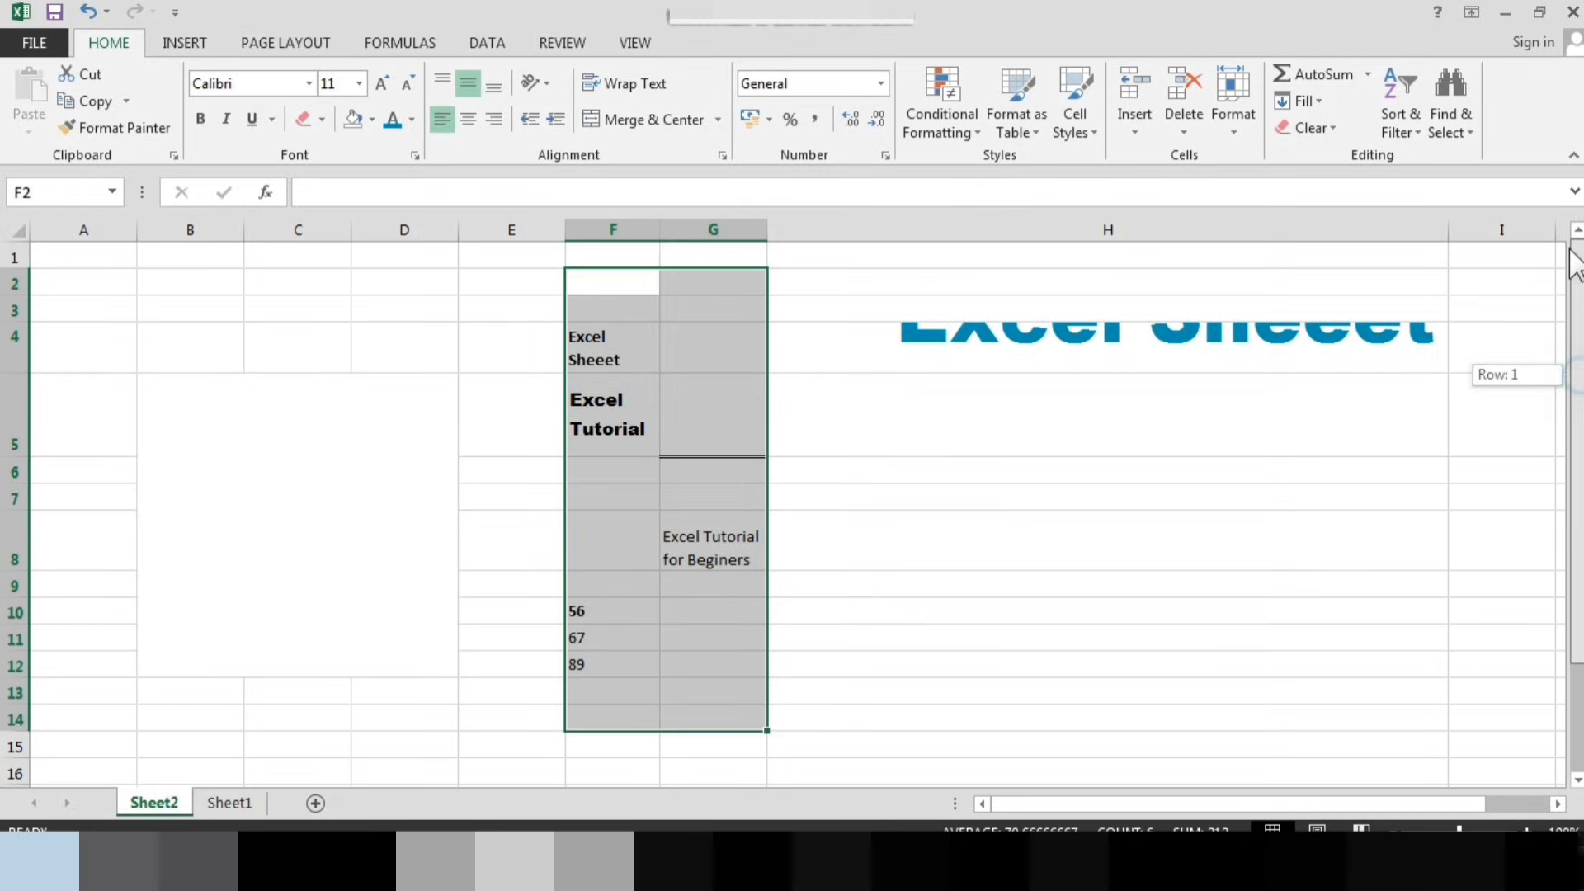
Apply the Currency number format to the "Excel Sheeet" text in cell H4 and dismiss the Windows color scheme prompt
click(982, 365)
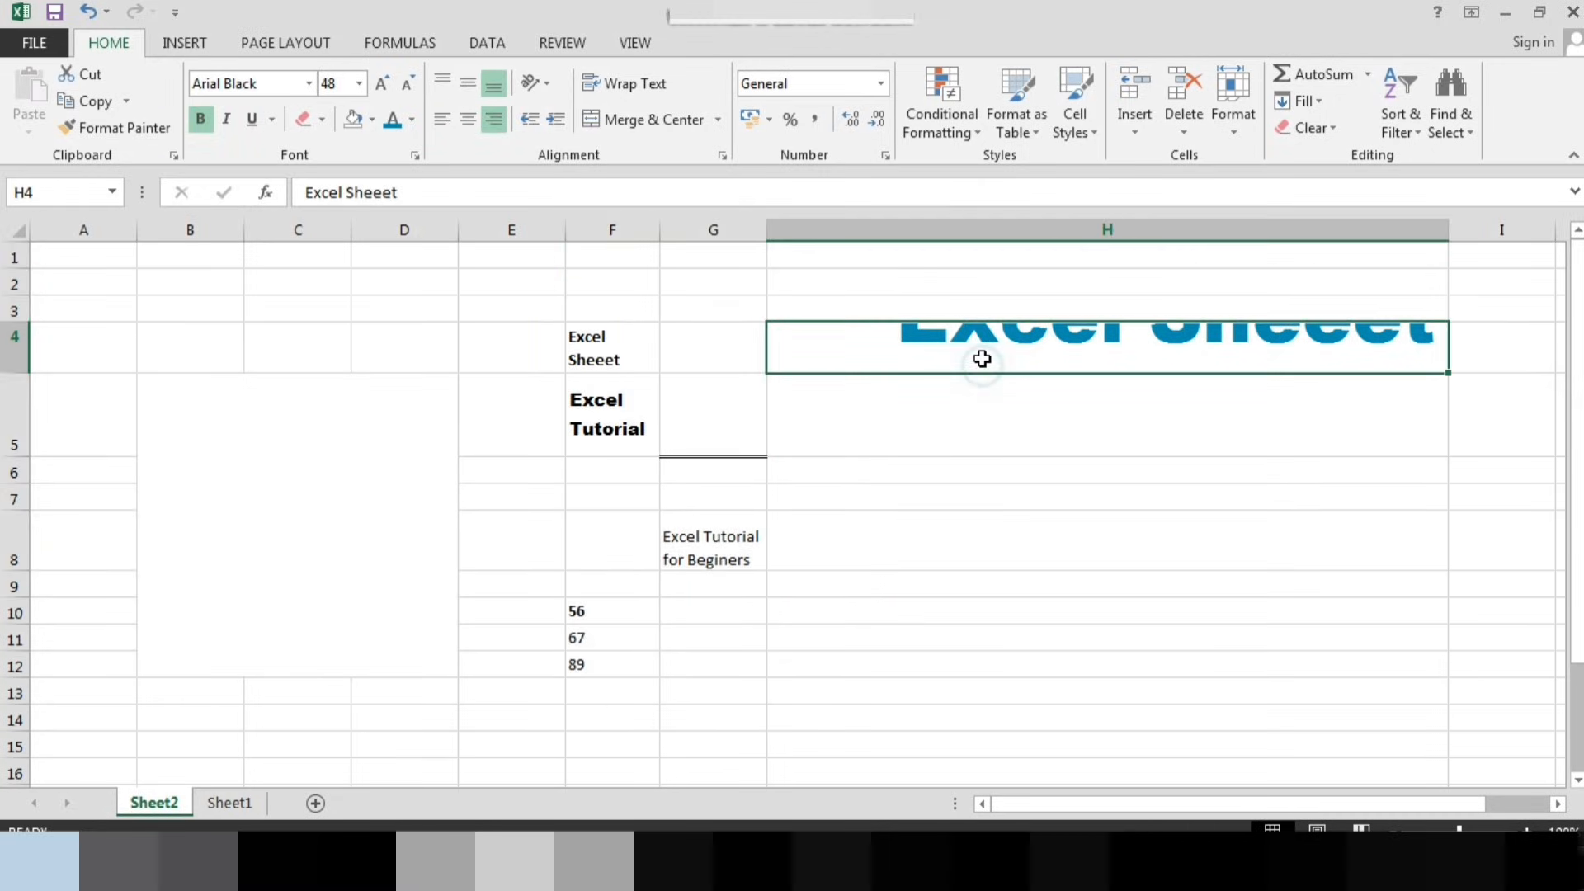
click(881, 83)
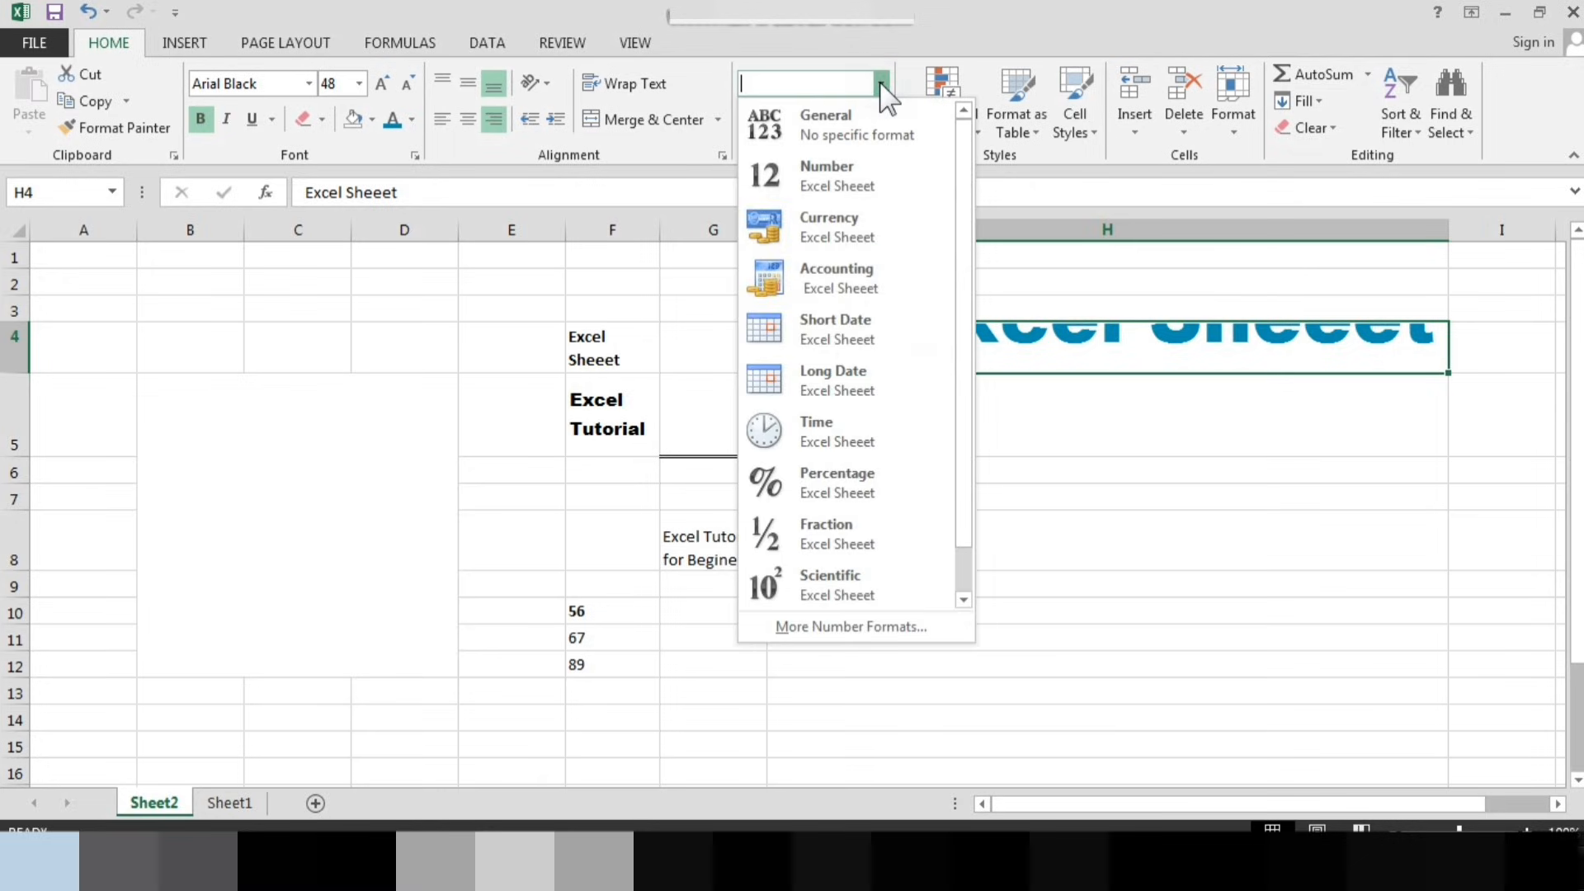
click(840, 238)
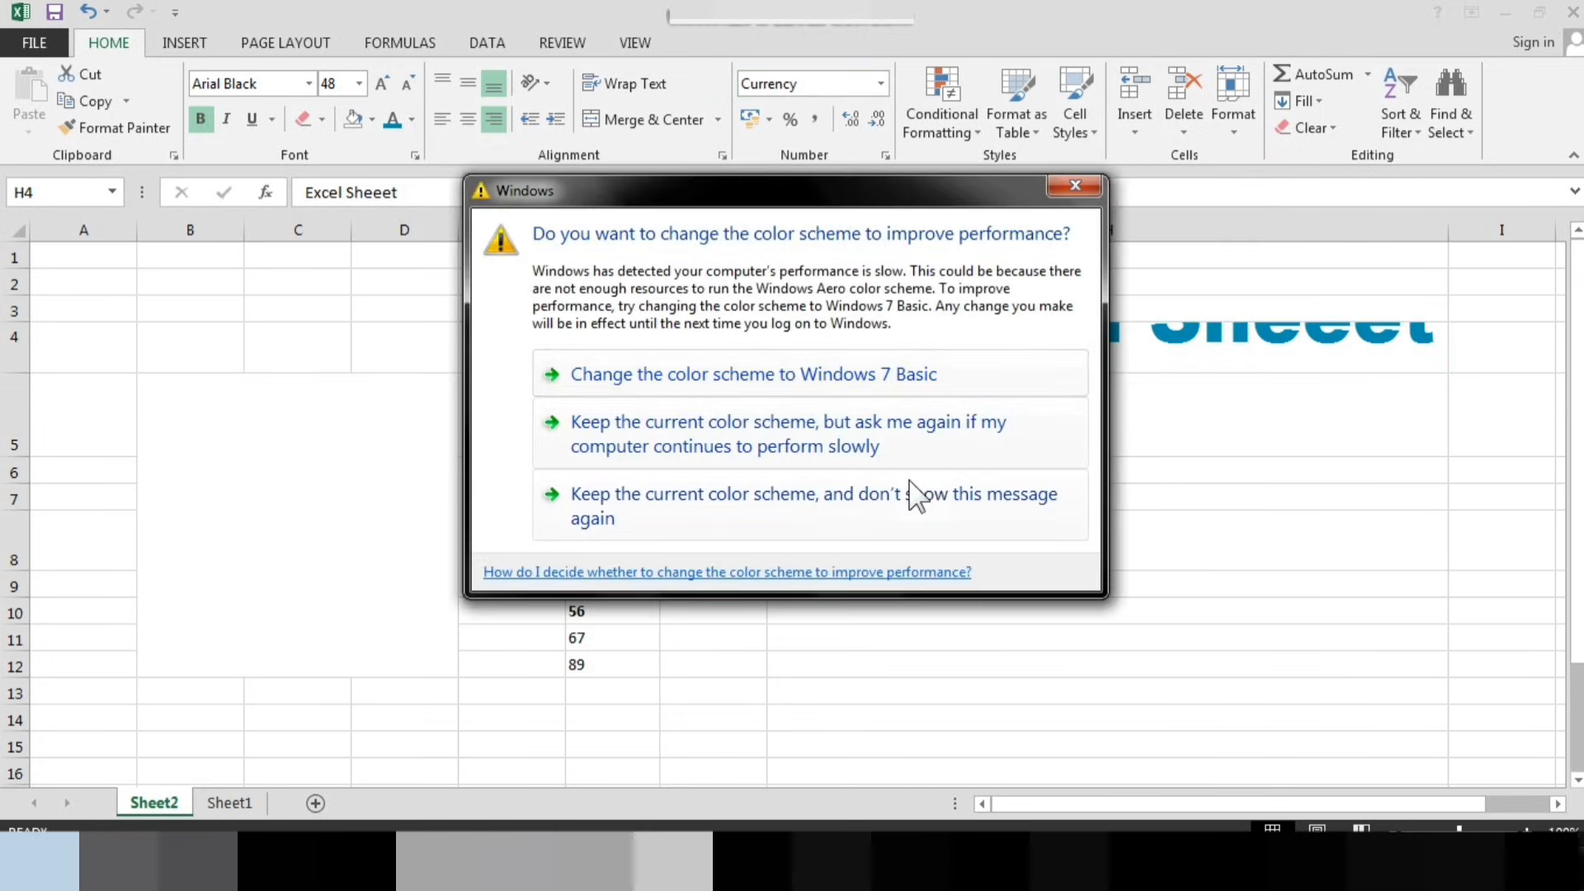
click(1075, 187)
Enter 56 in cell G2 and apply the Currency number format to it
click(726, 278)
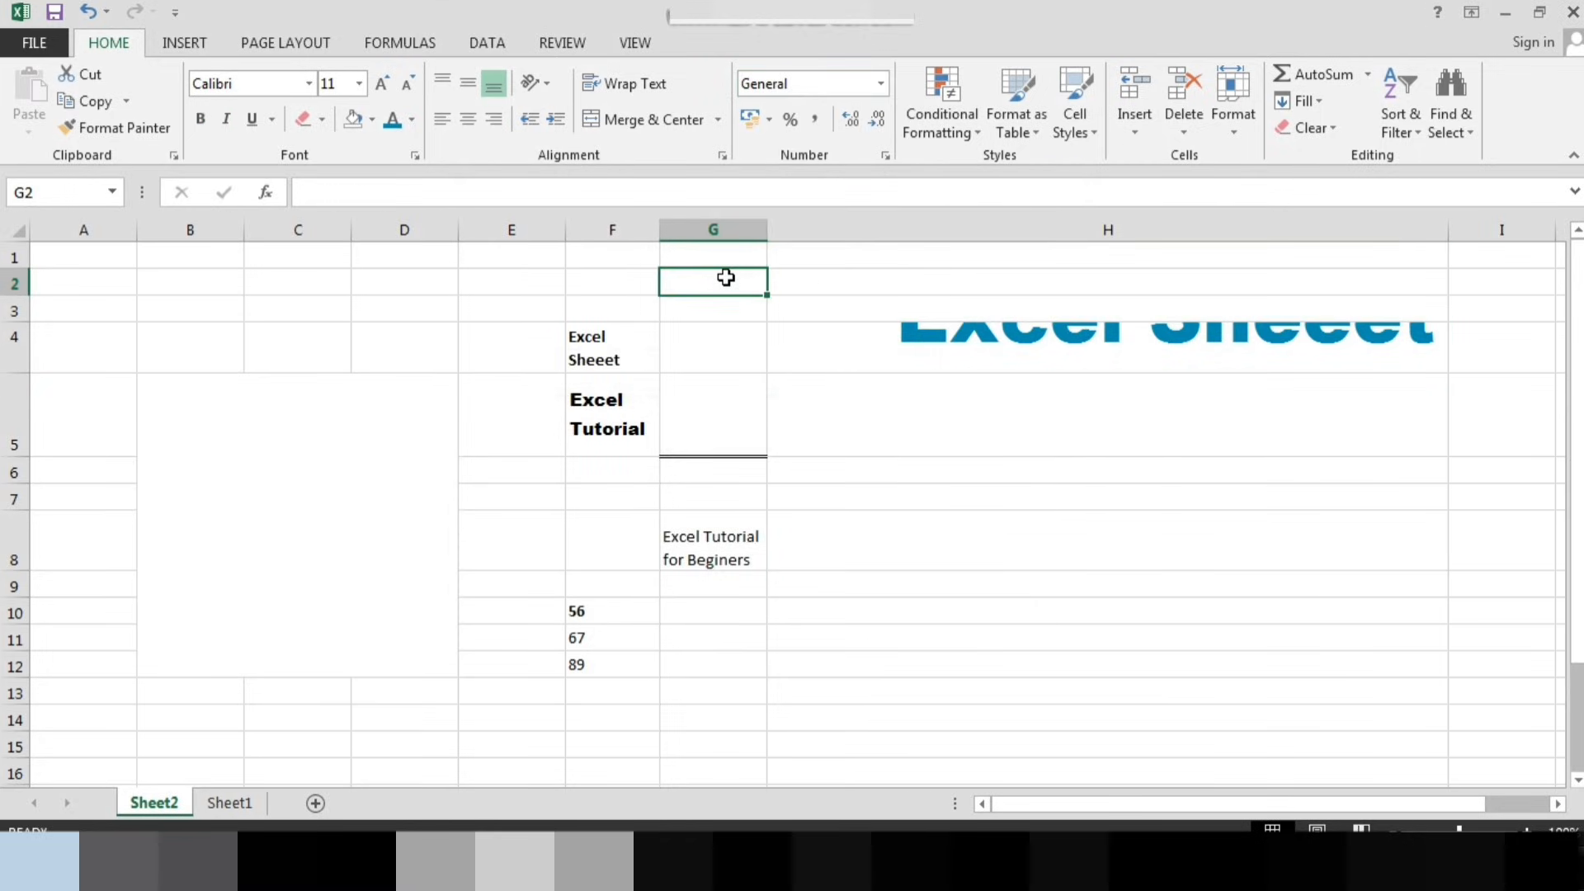
text(56)
key(Return)
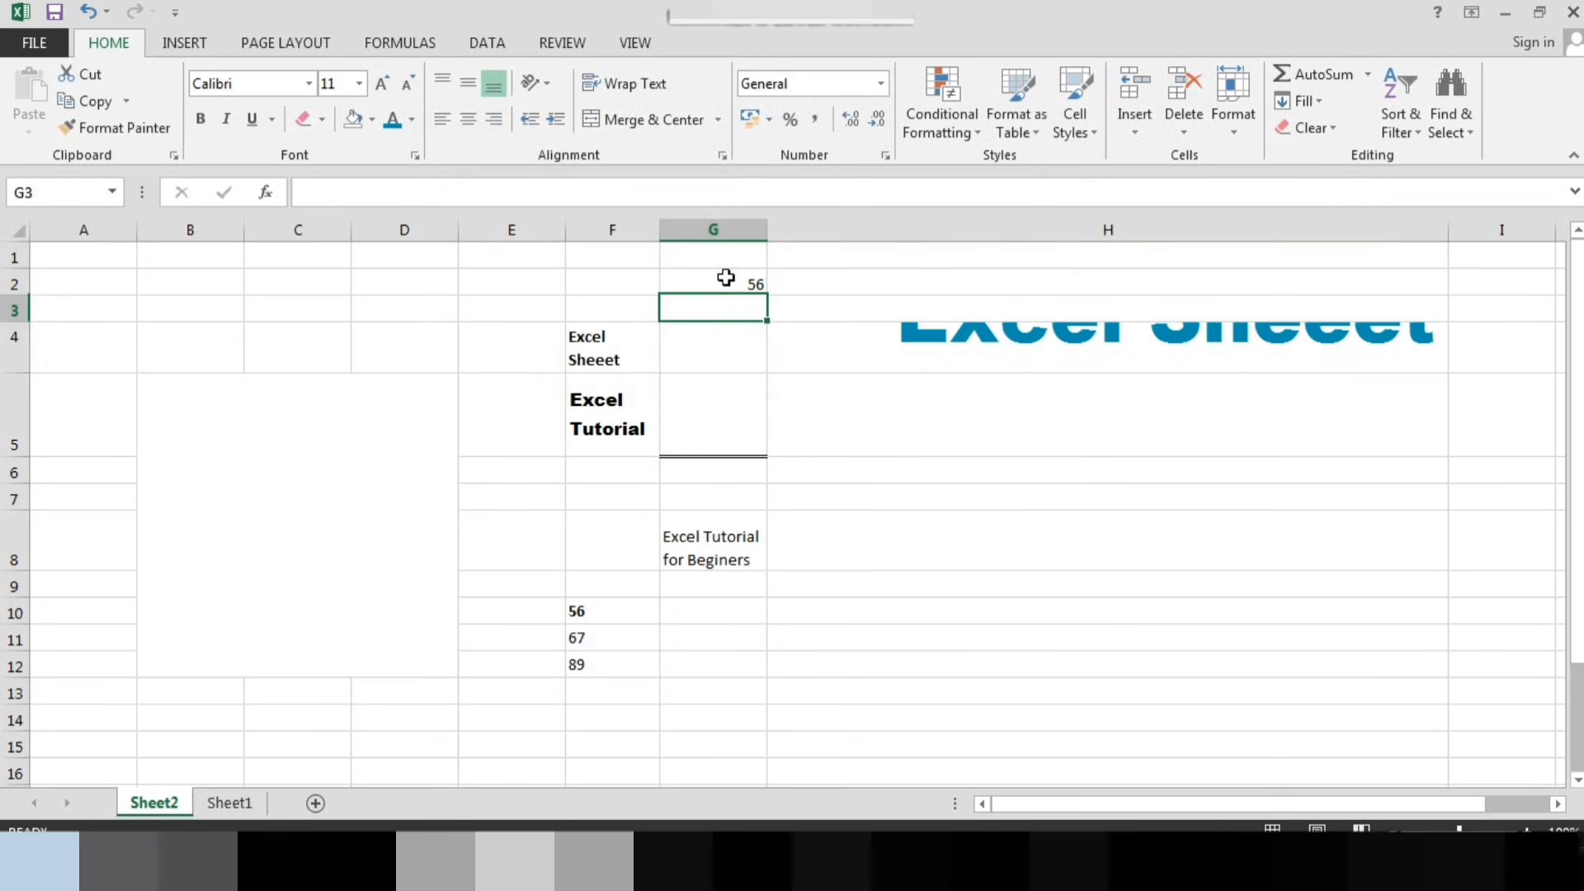
click(725, 278)
click(881, 83)
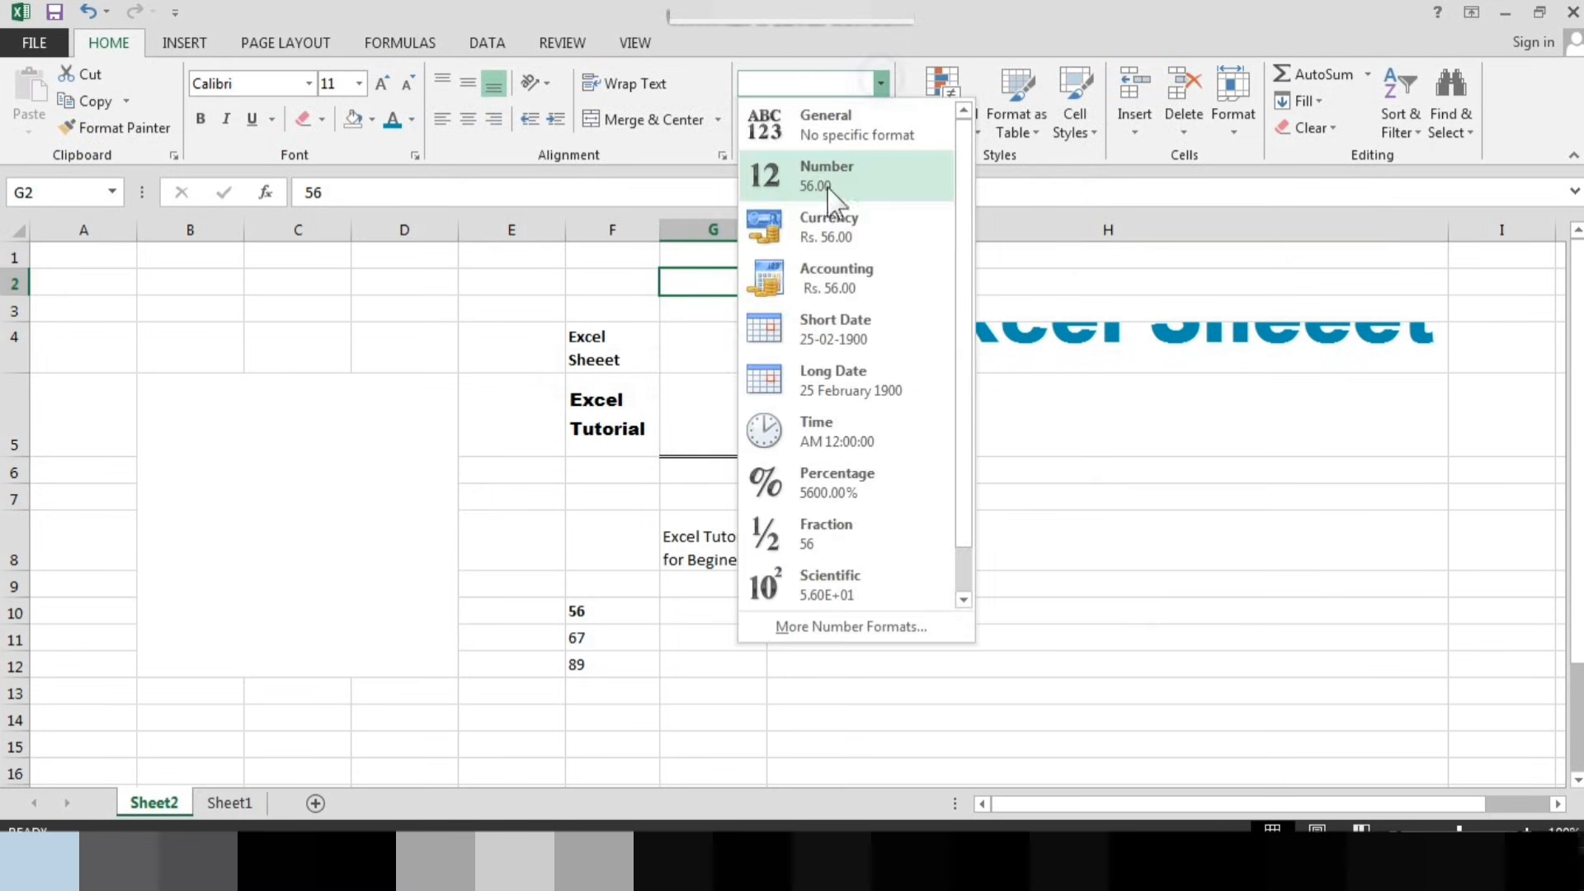
click(808, 210)
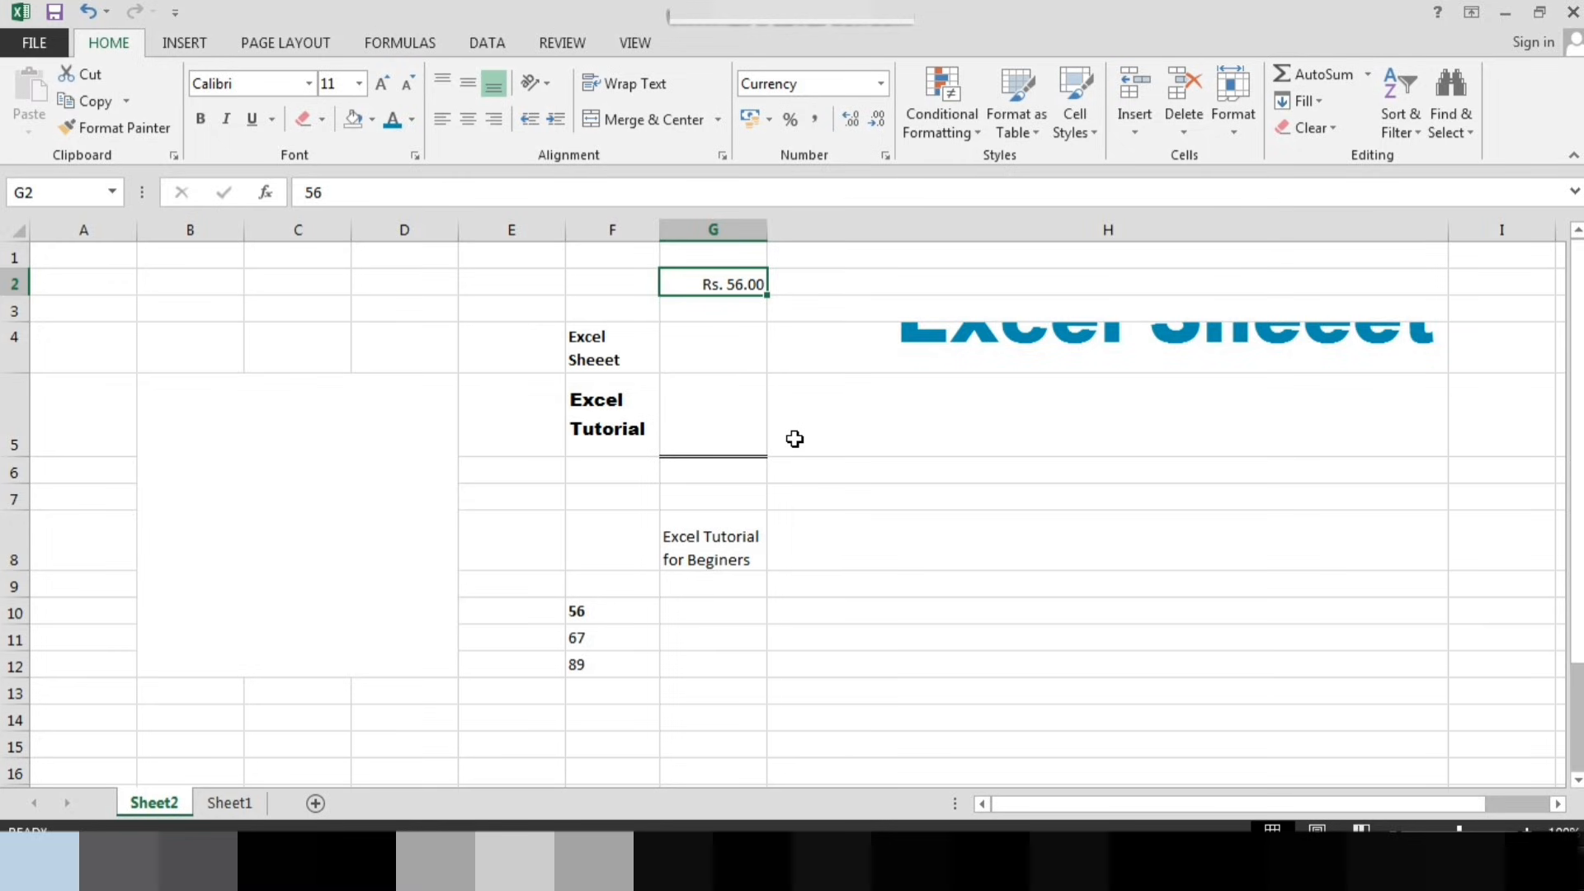
Try the Number and Currency formats on the value 67 in cell F11
click(583, 645)
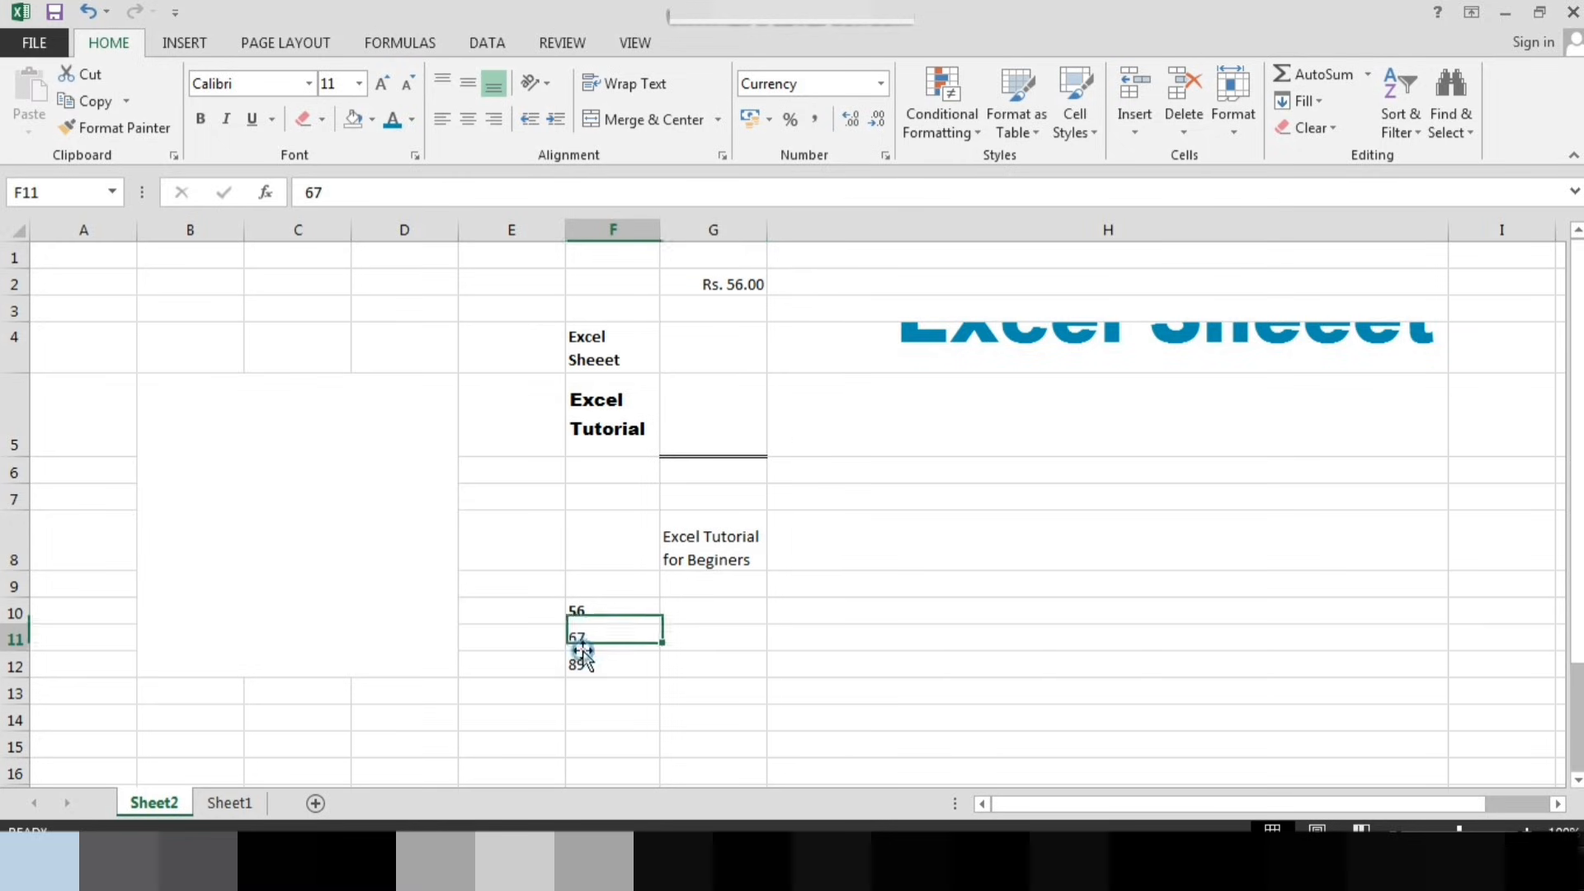
click(881, 84)
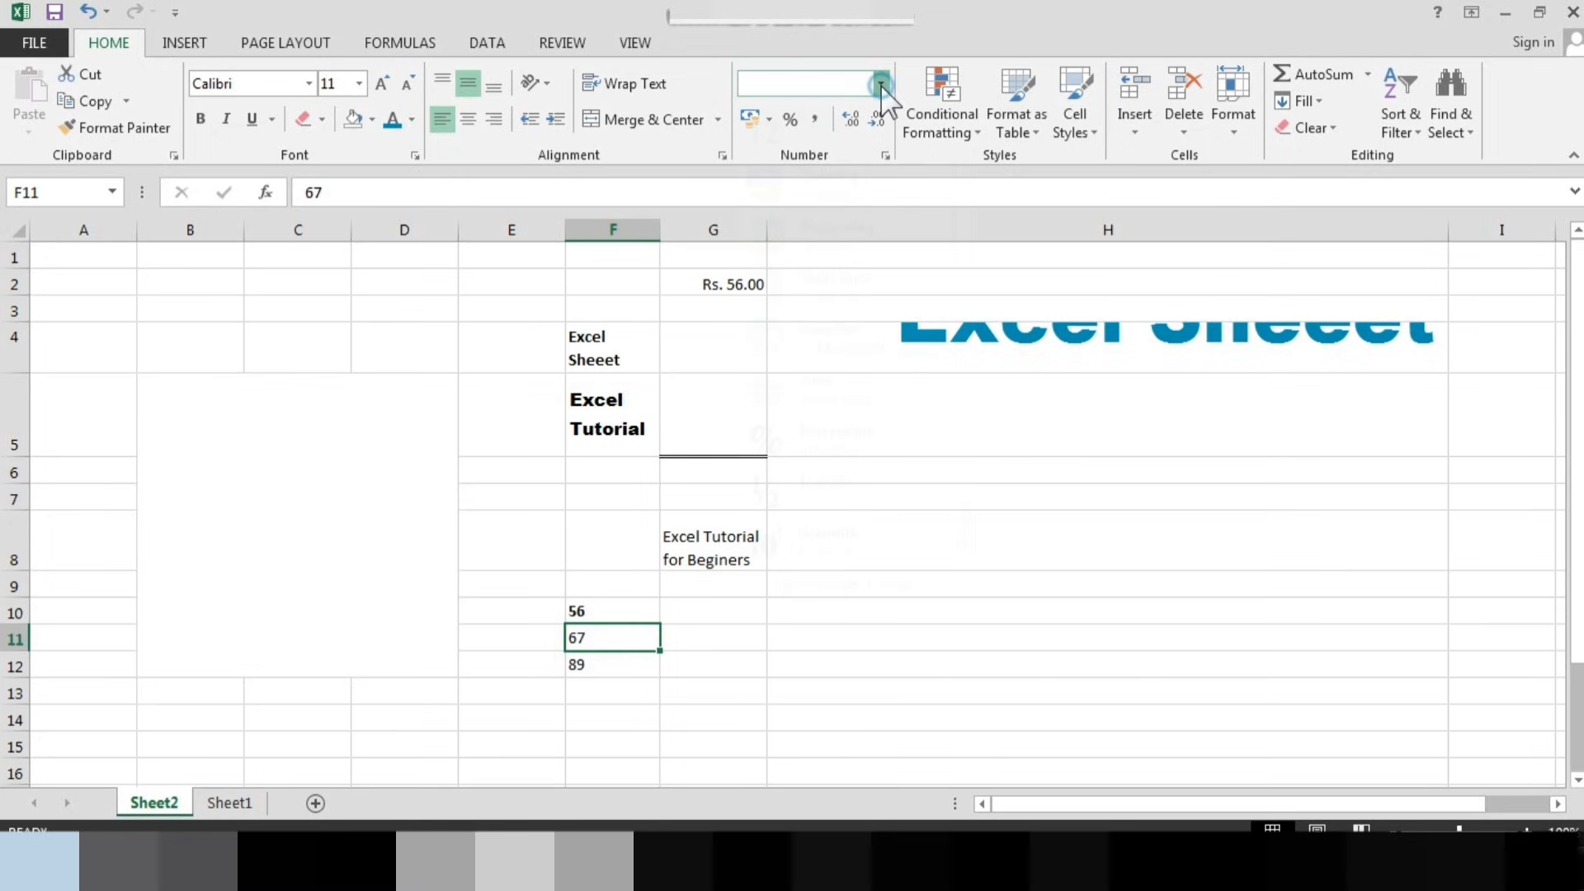
click(817, 174)
click(881, 84)
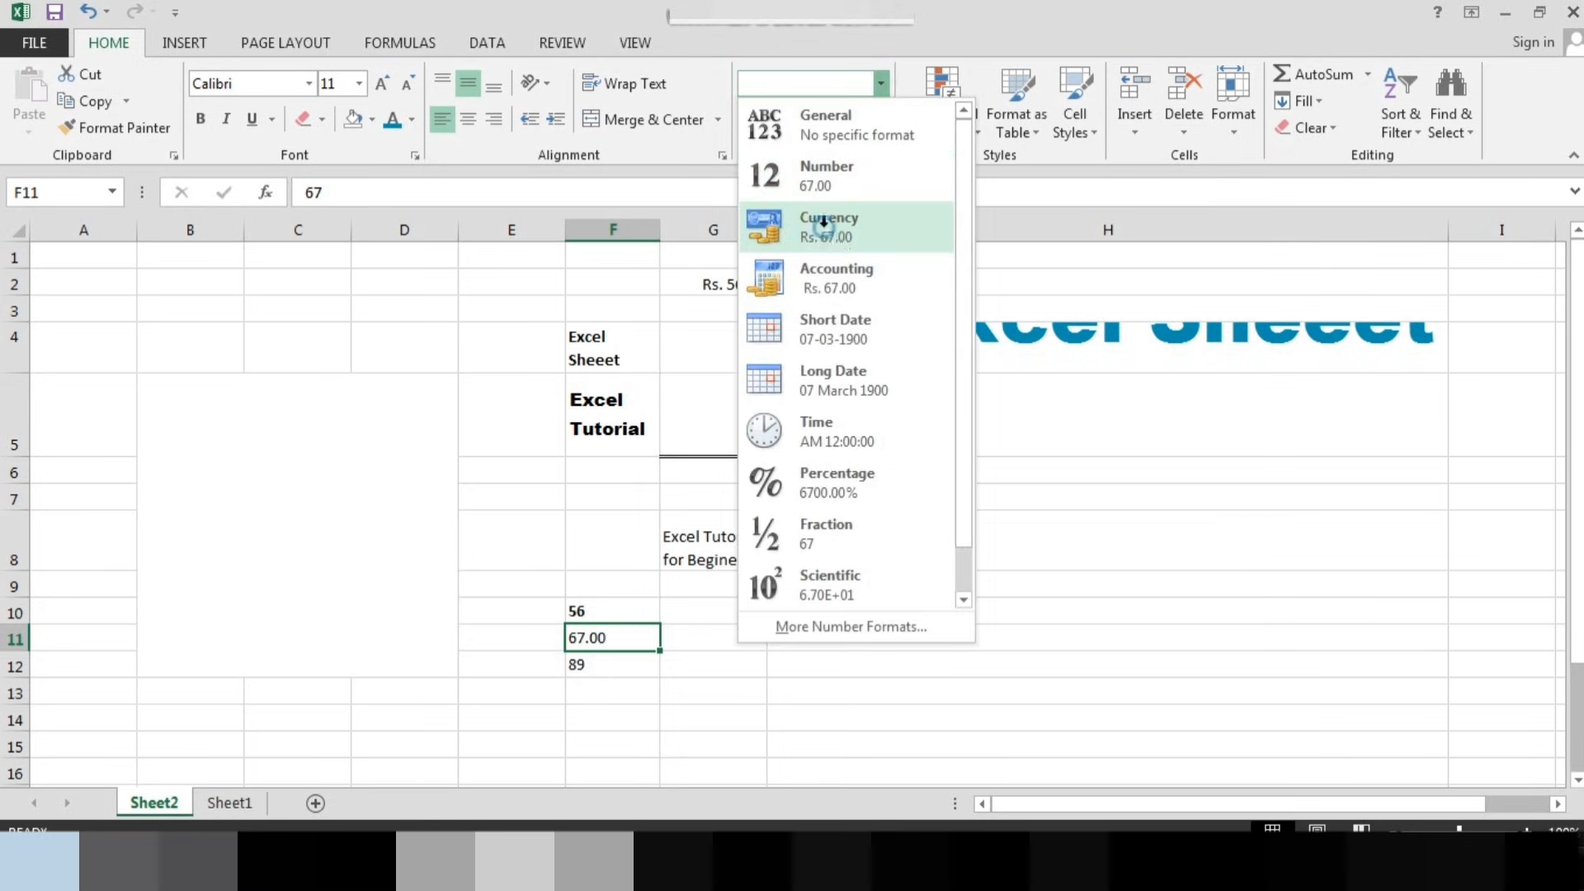
click(828, 238)
Apply the Accounting number format to cell F11 and compare it with the Currency format in G2
click(883, 80)
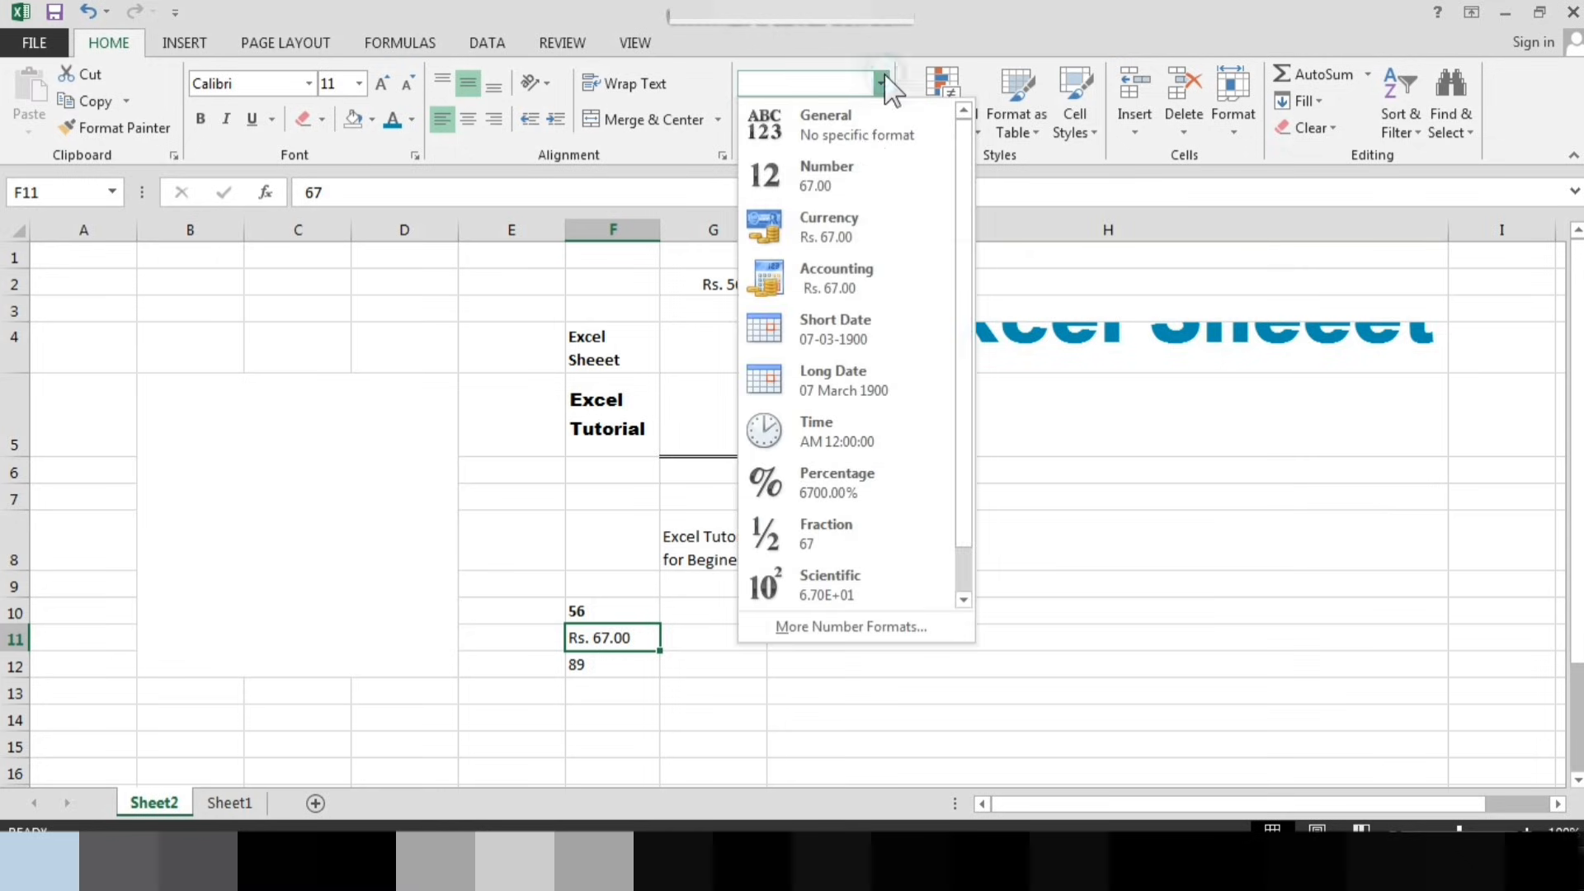
click(837, 283)
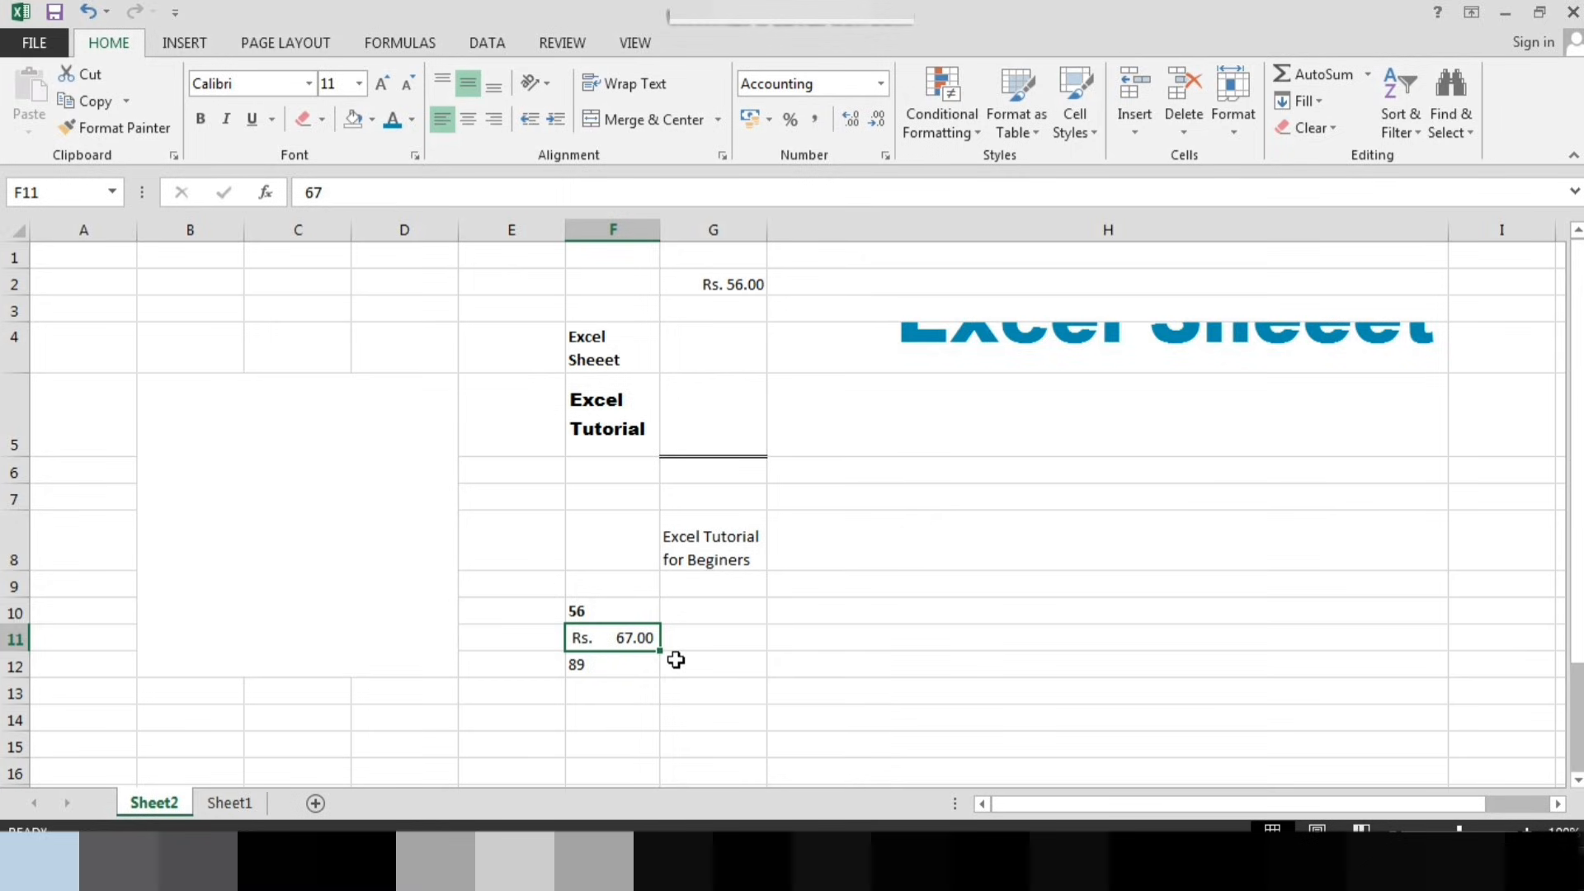
click(726, 290)
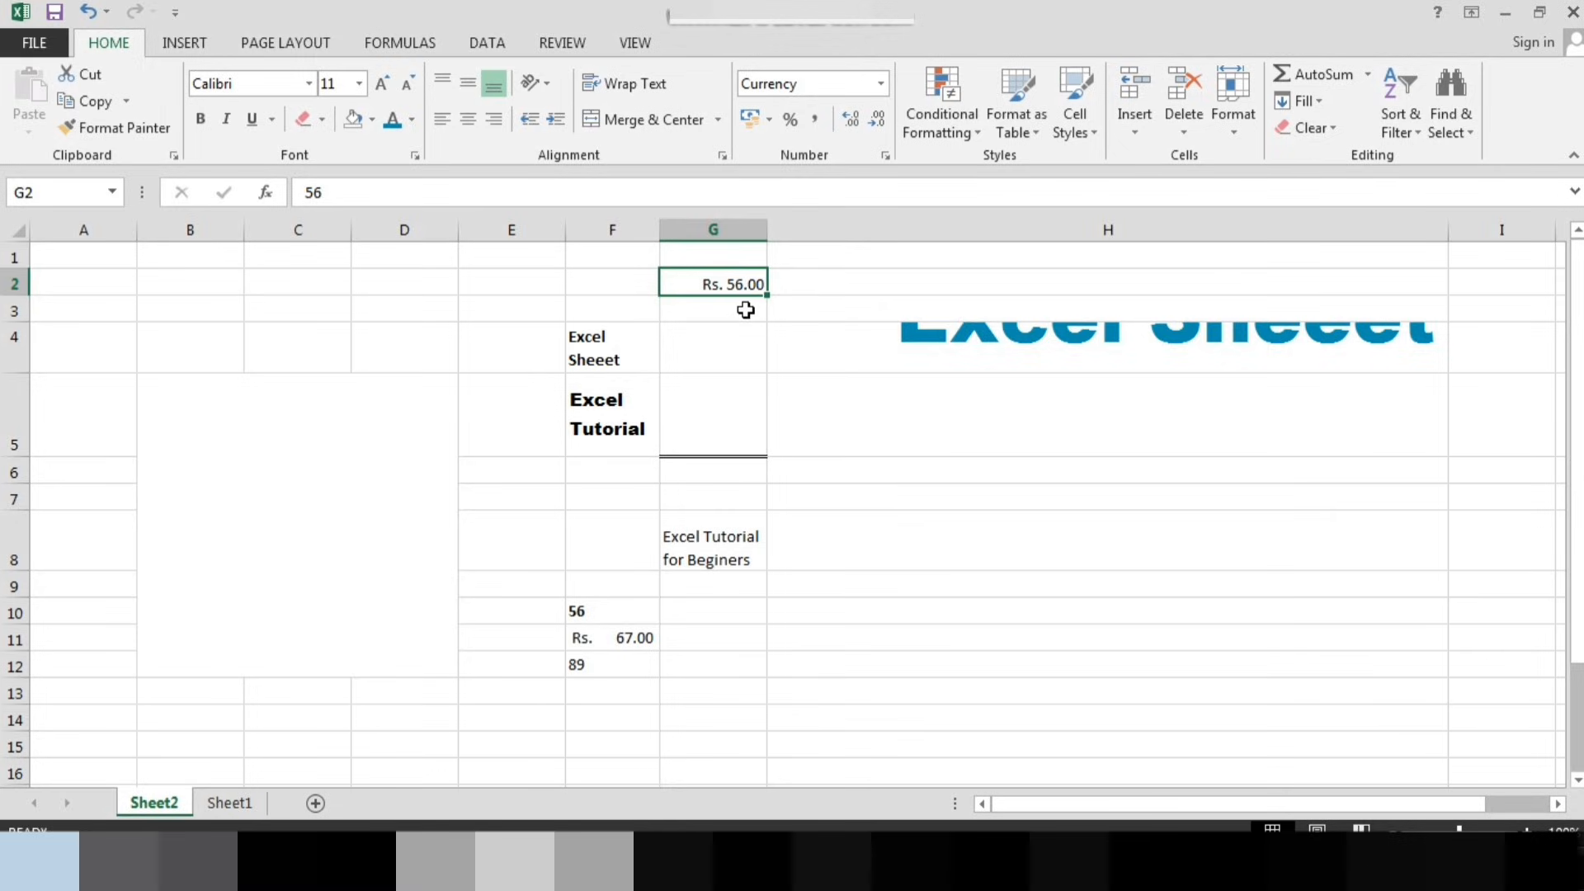
click(631, 645)
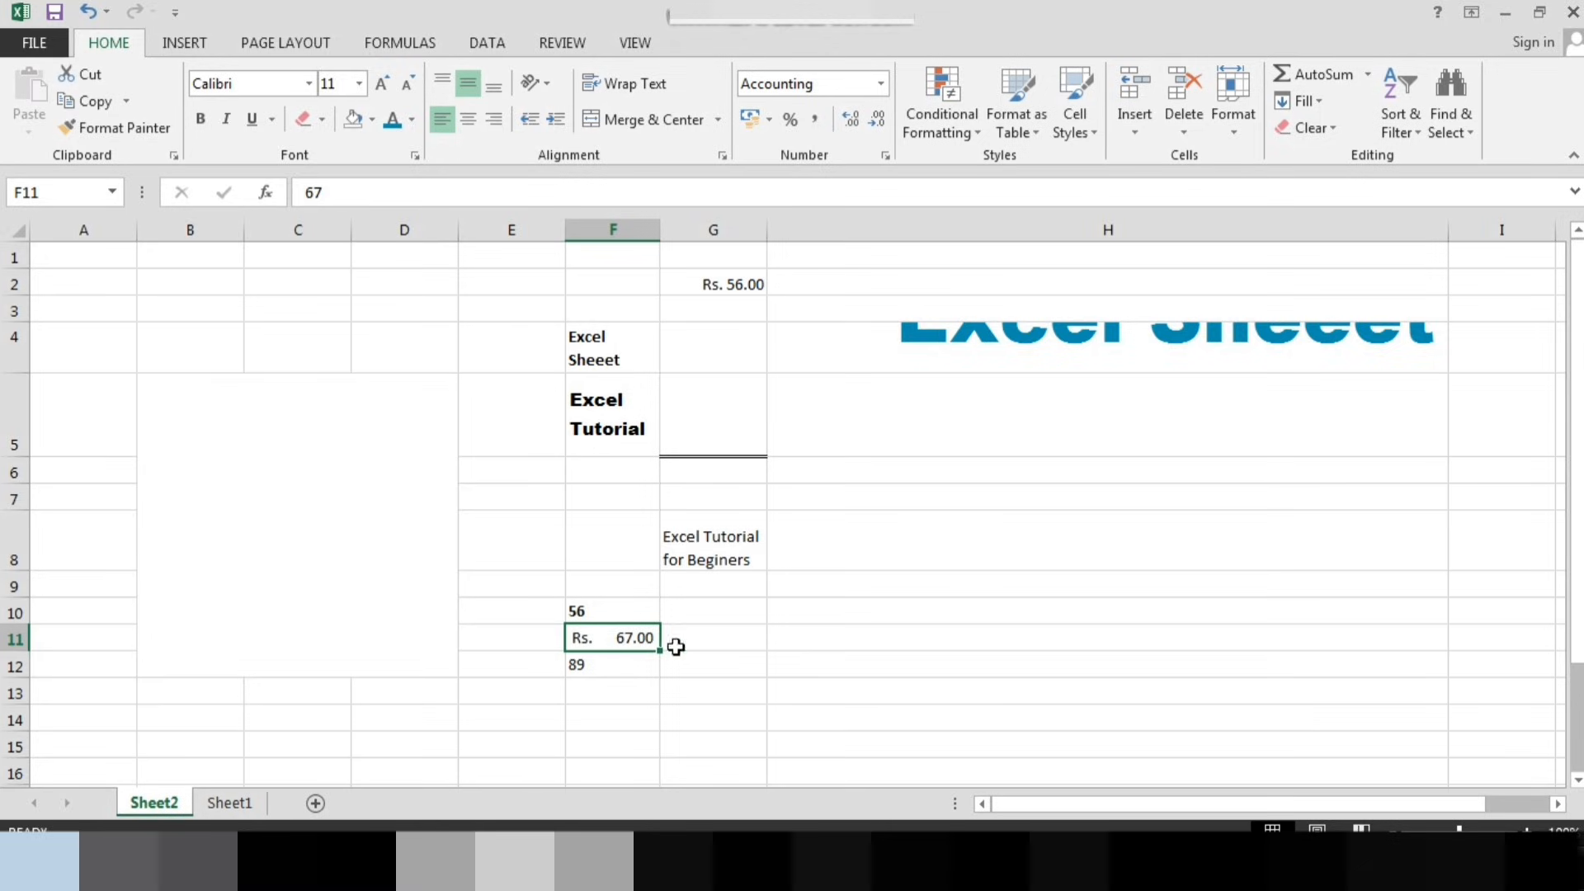
Format cell H2 as Short Date and enter the date 19-08-2024 in it
click(879, 83)
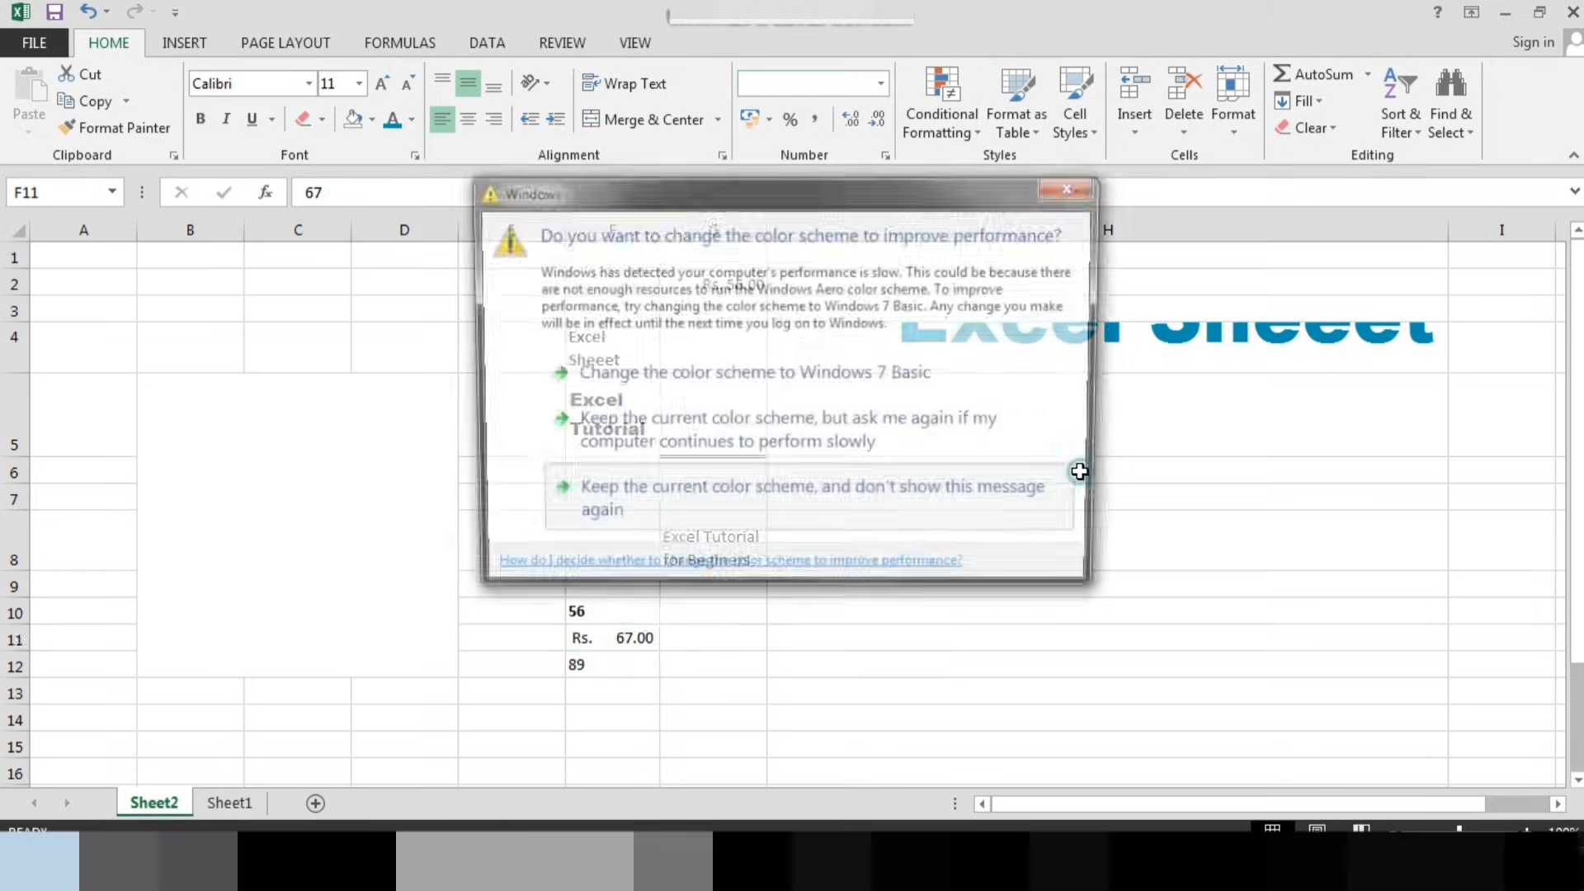
click(979, 280)
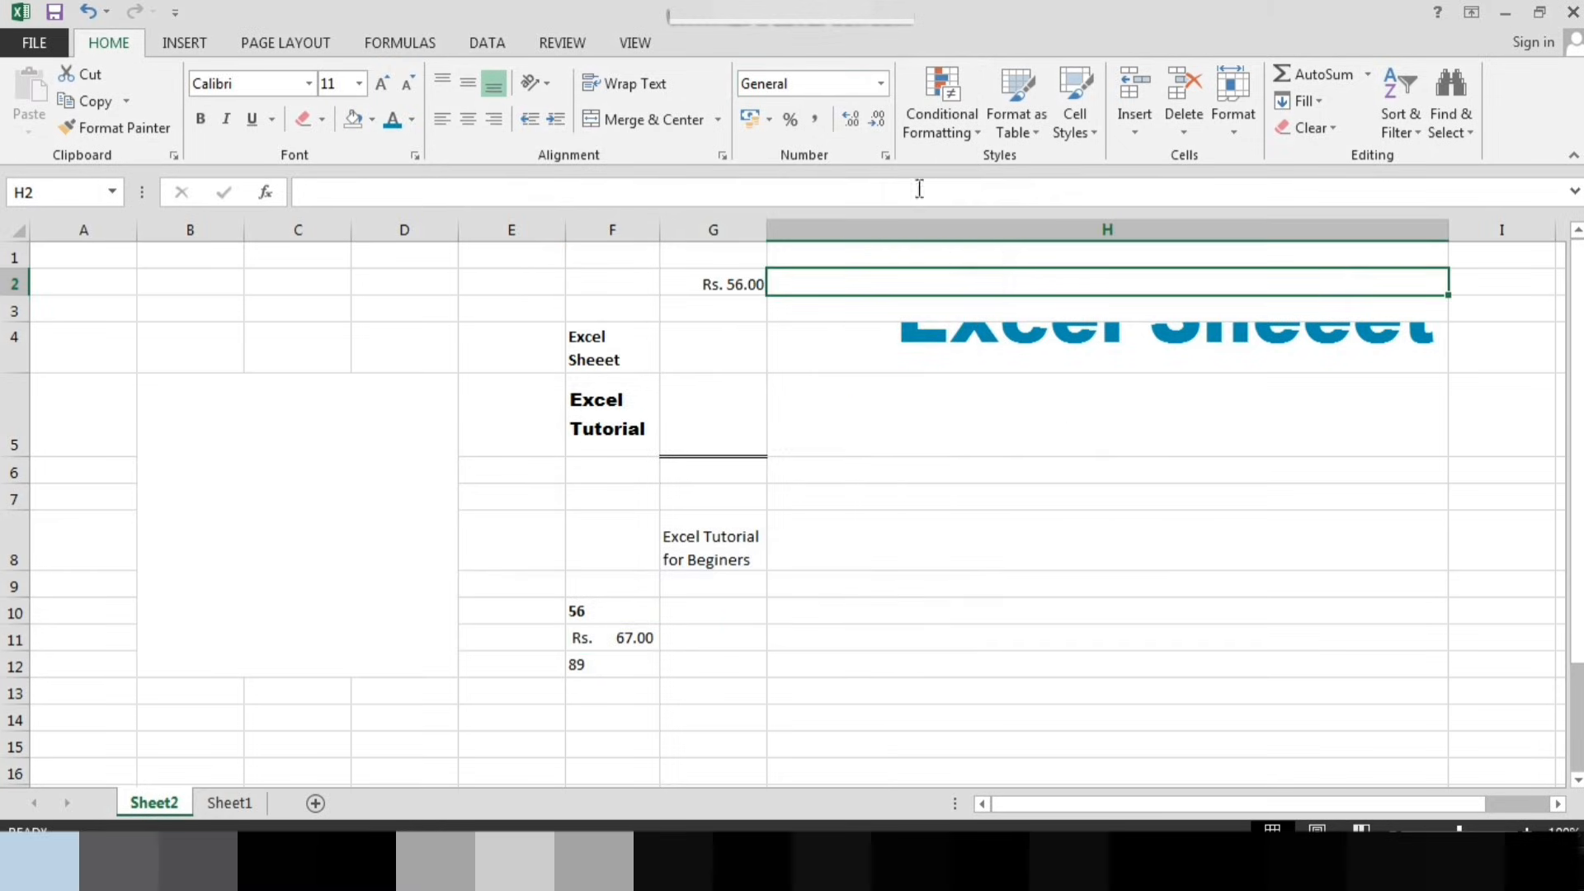
click(879, 84)
click(837, 326)
text(1)
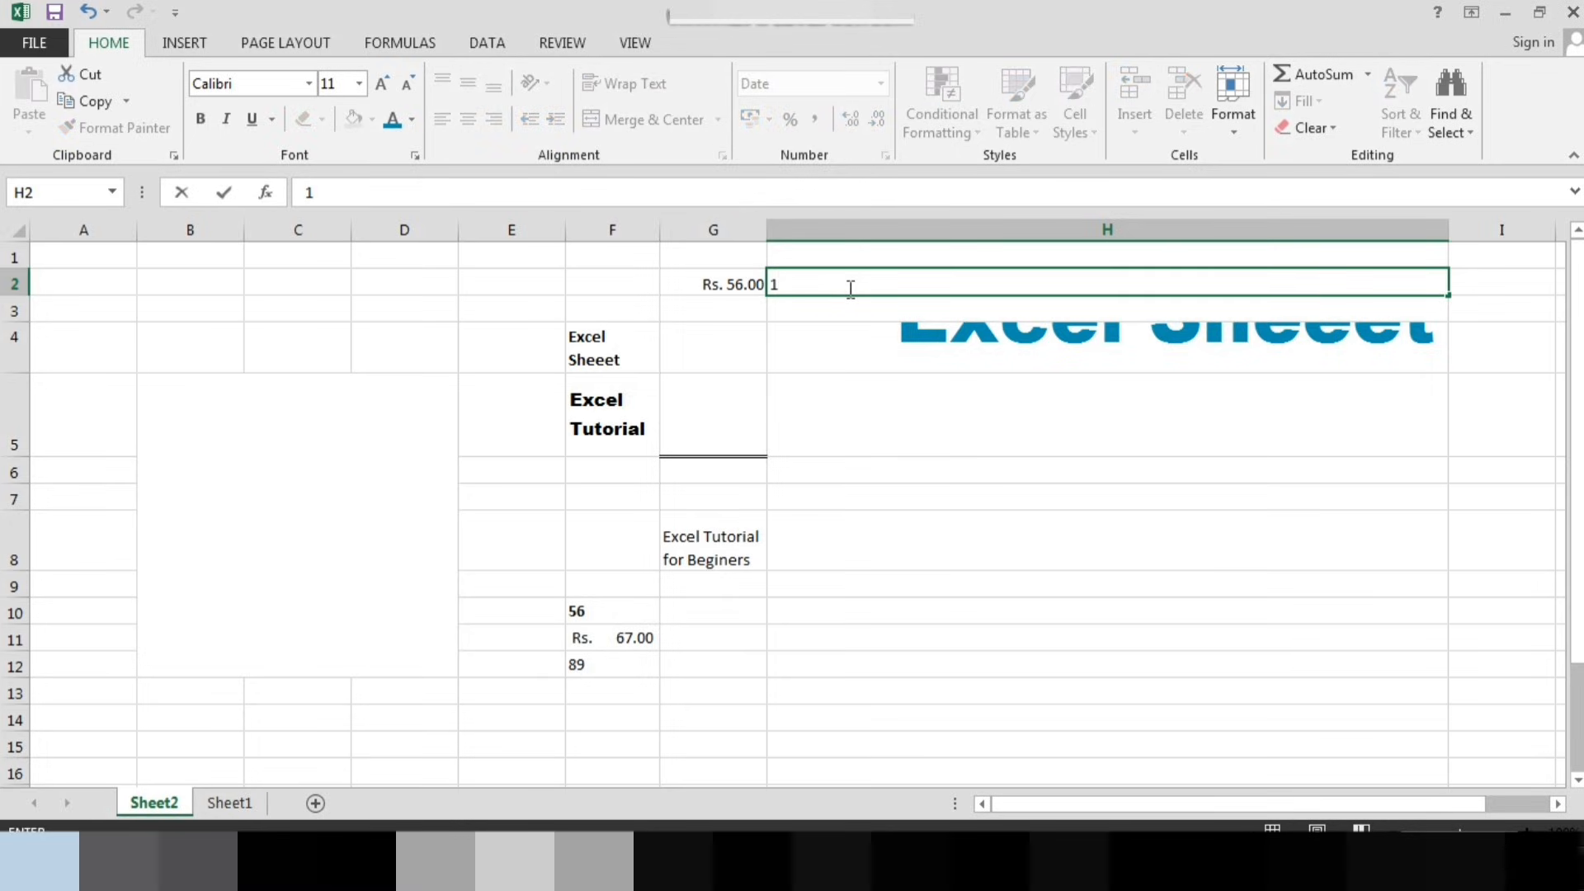
text(9-08-2024)
key(Return)
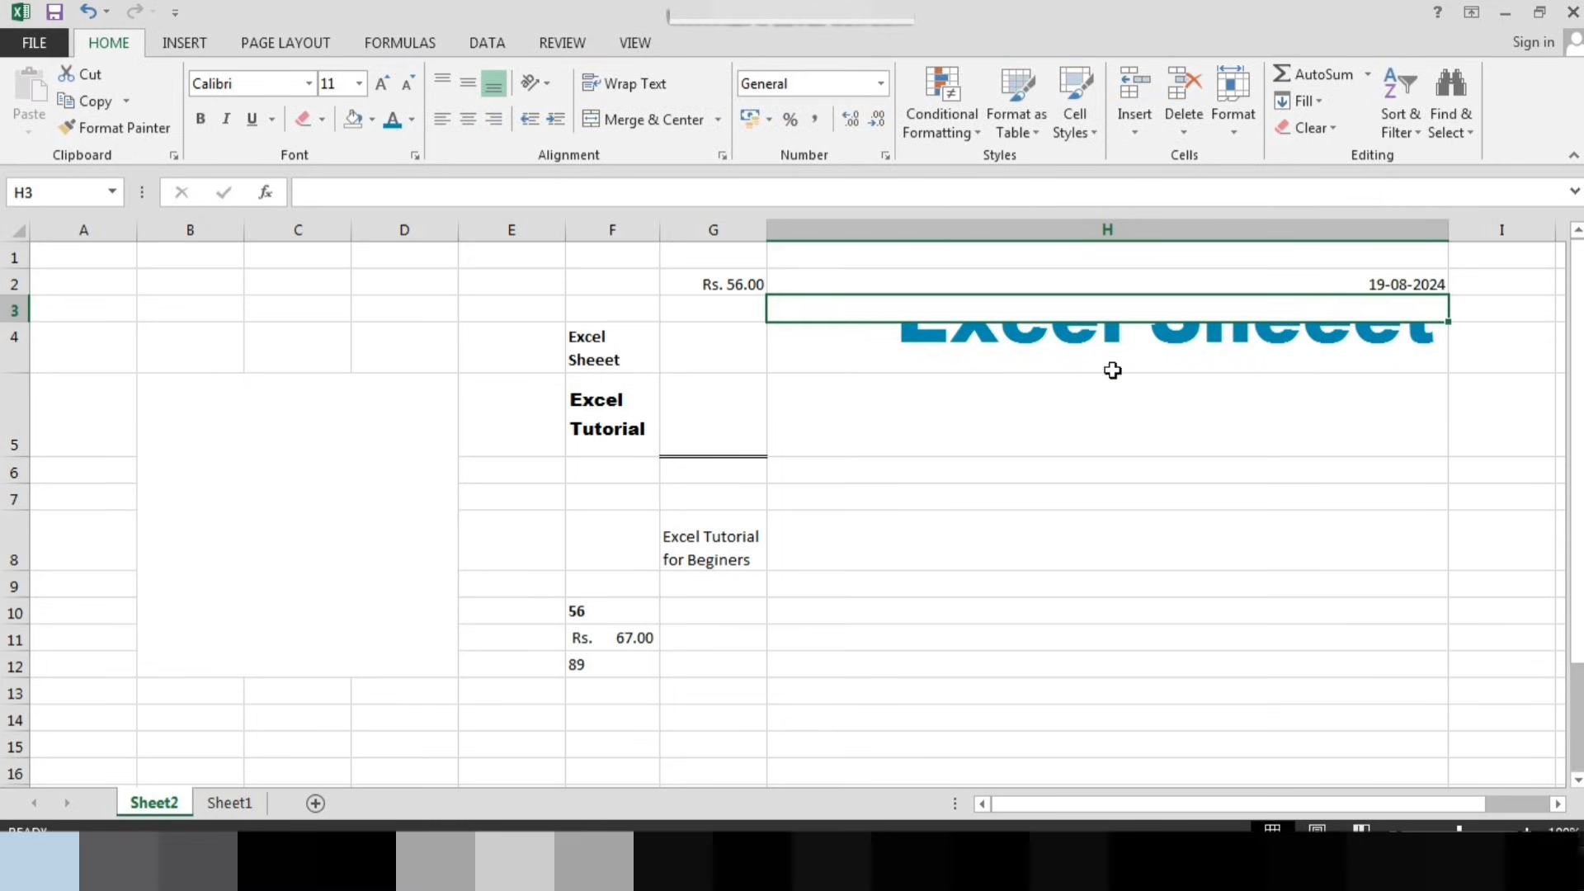
Reapply Short Date to the date in cell H2, try Long Date, and return it to Short Date
click(1141, 285)
click(880, 83)
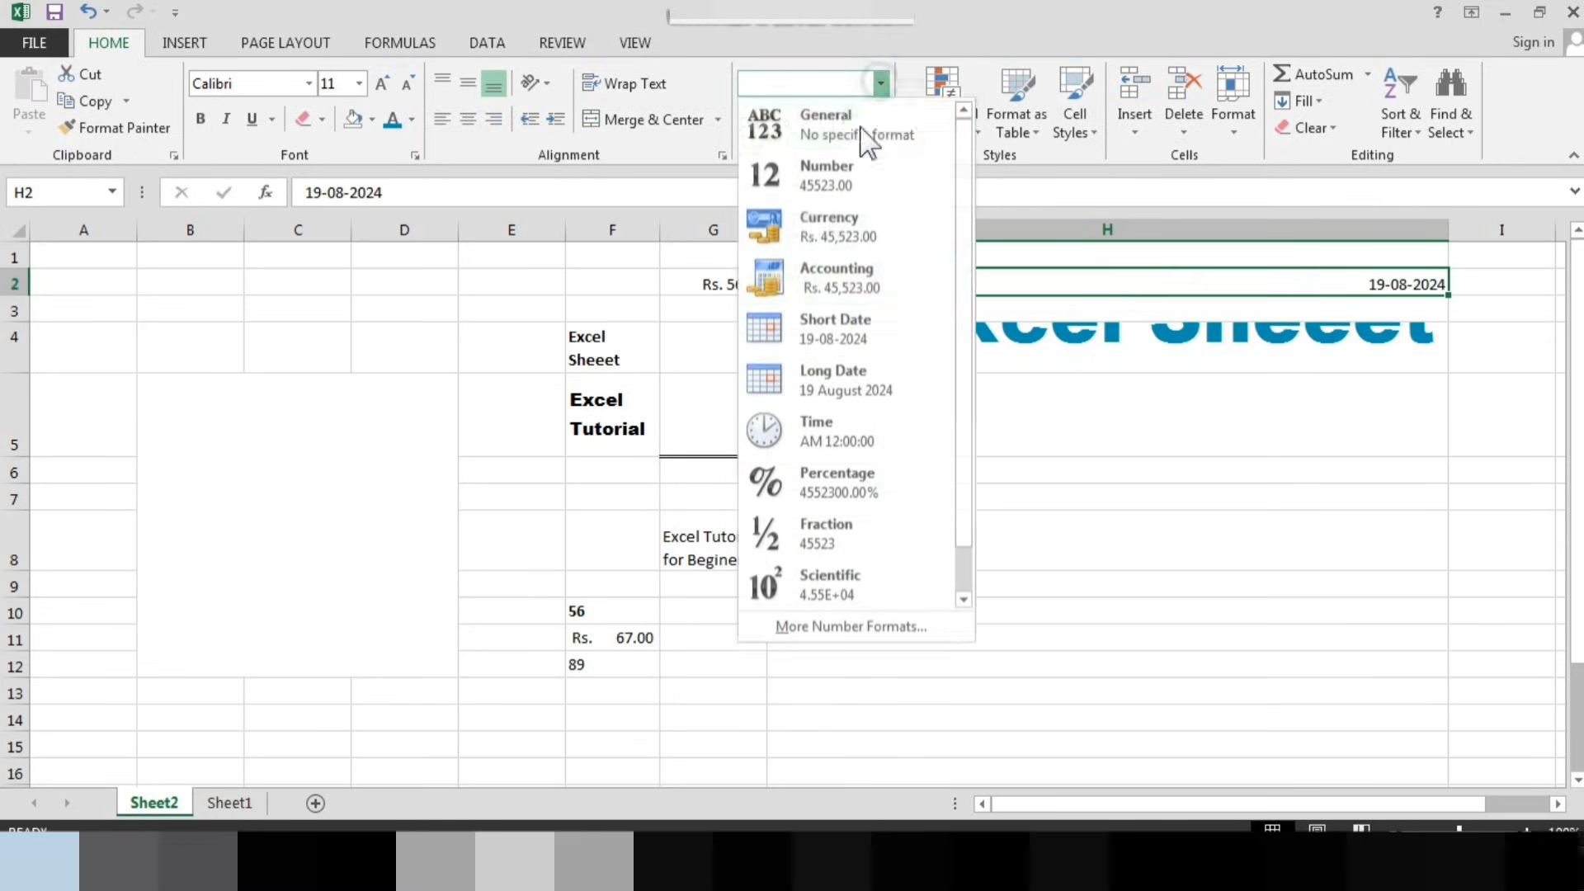
click(792, 330)
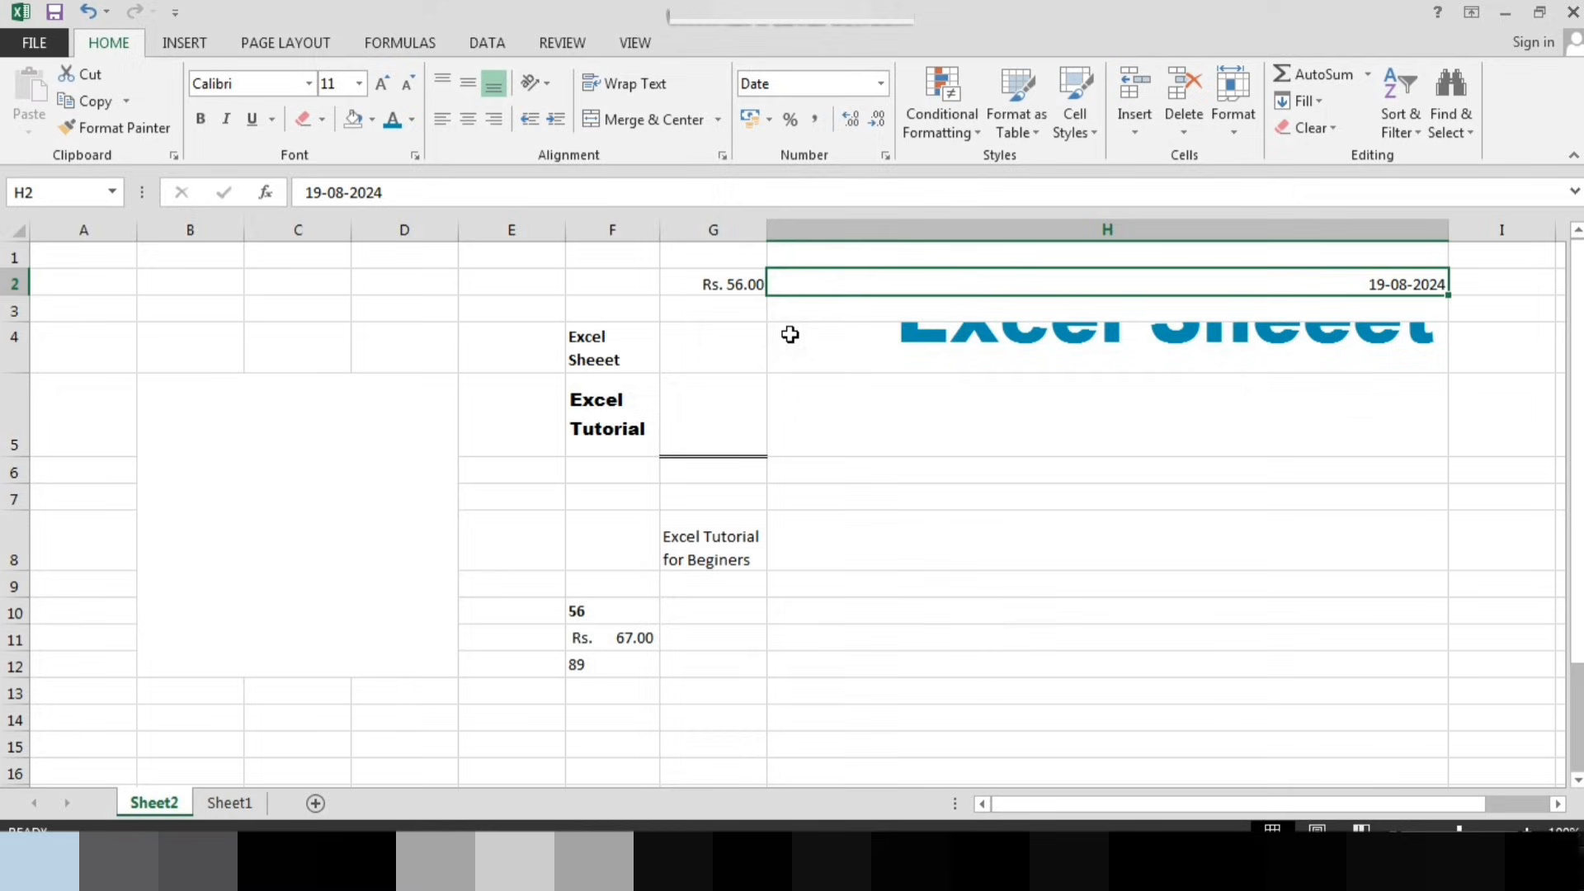
click(881, 84)
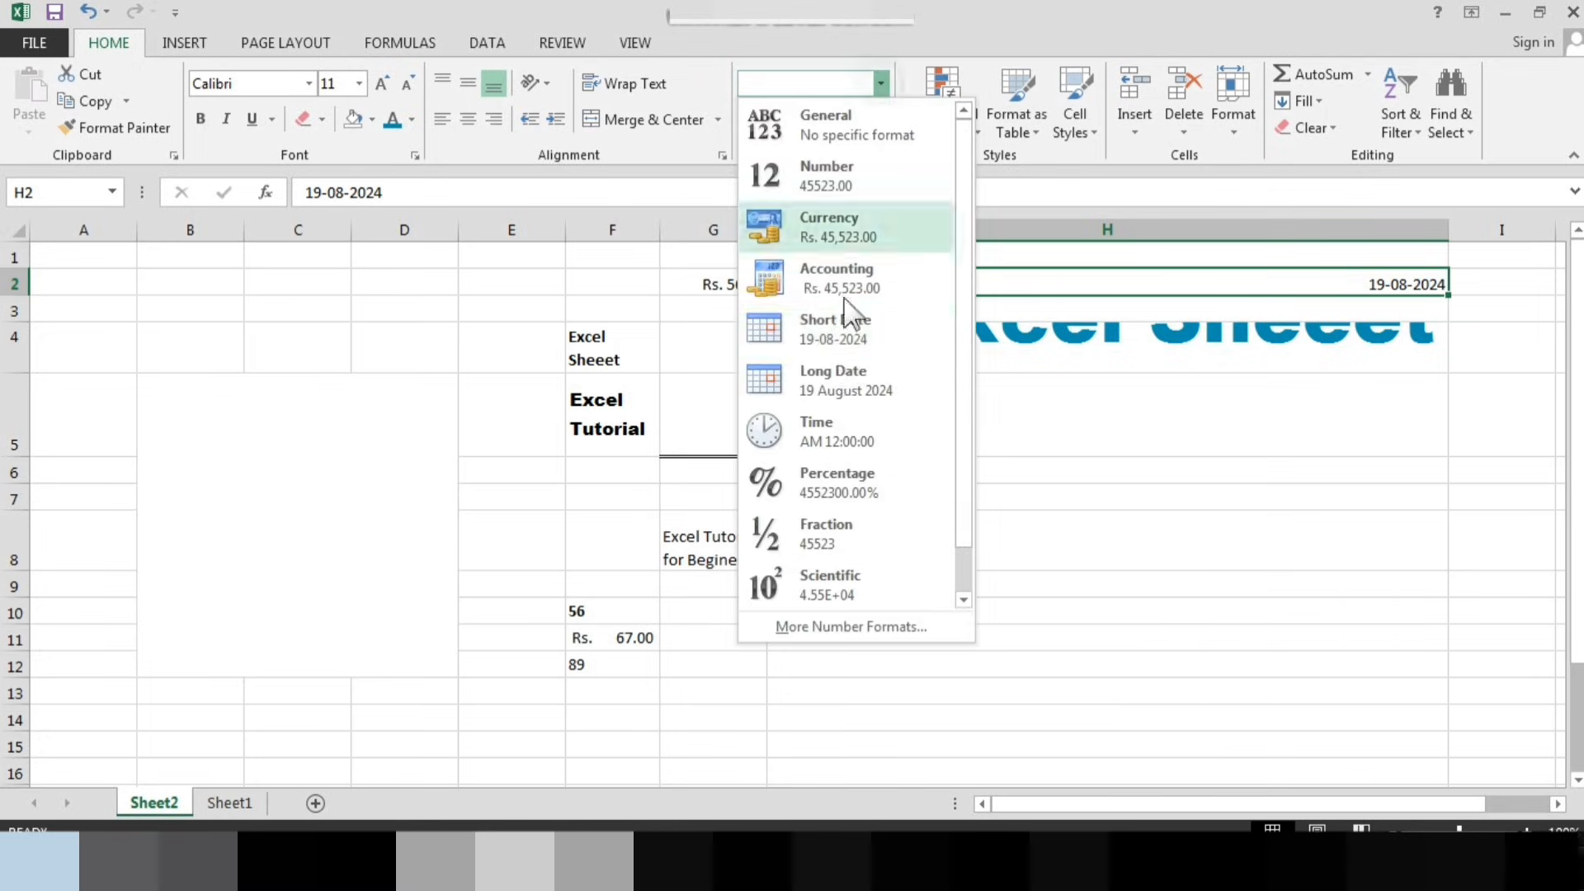
click(842, 391)
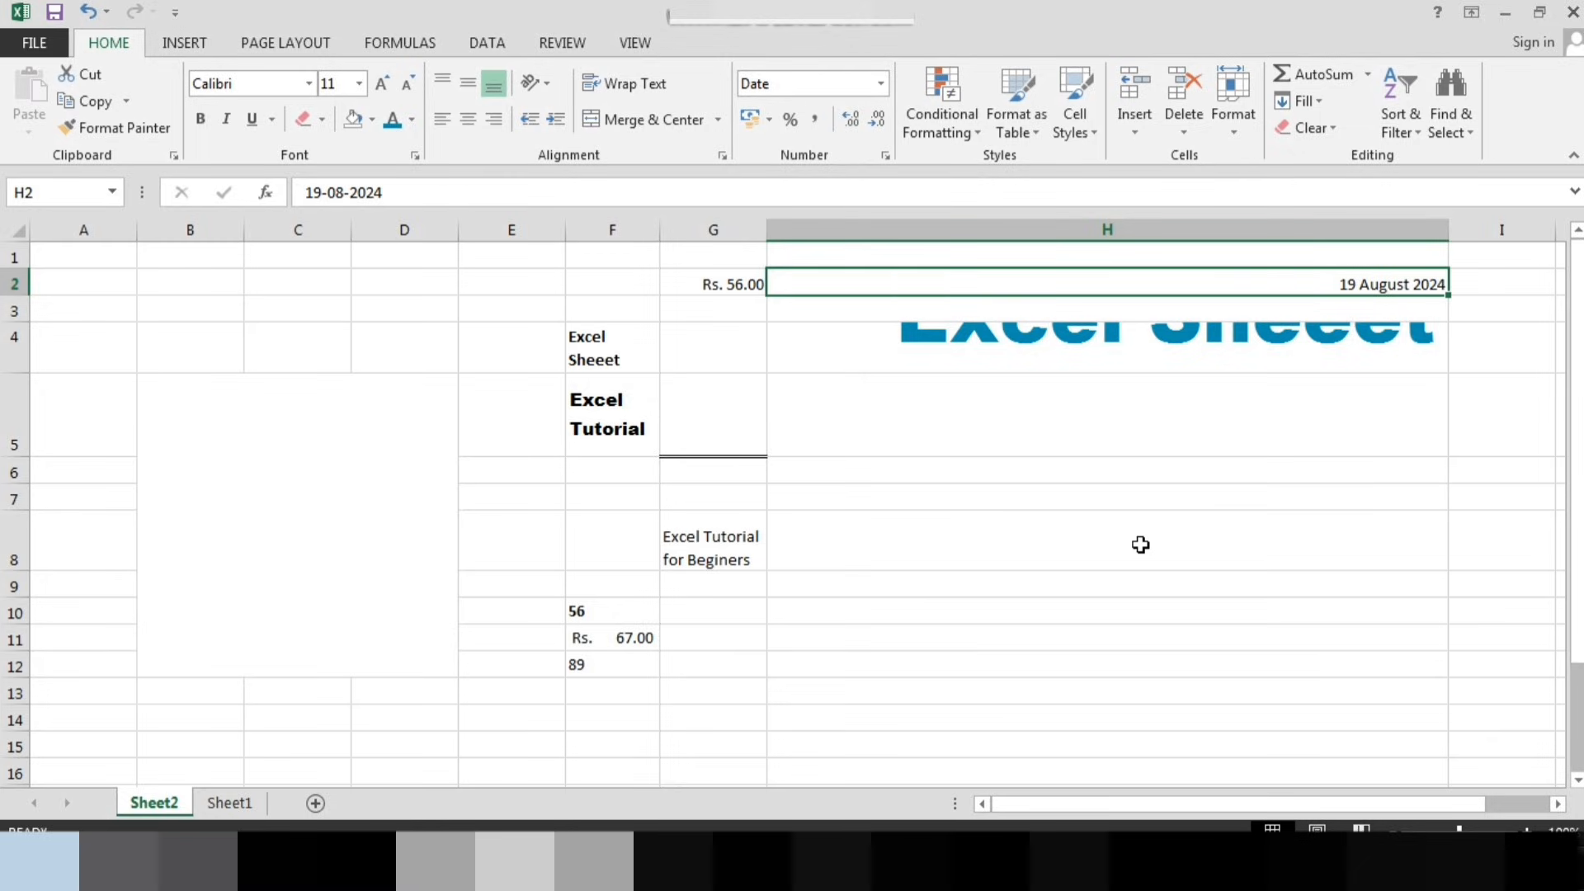
click(880, 83)
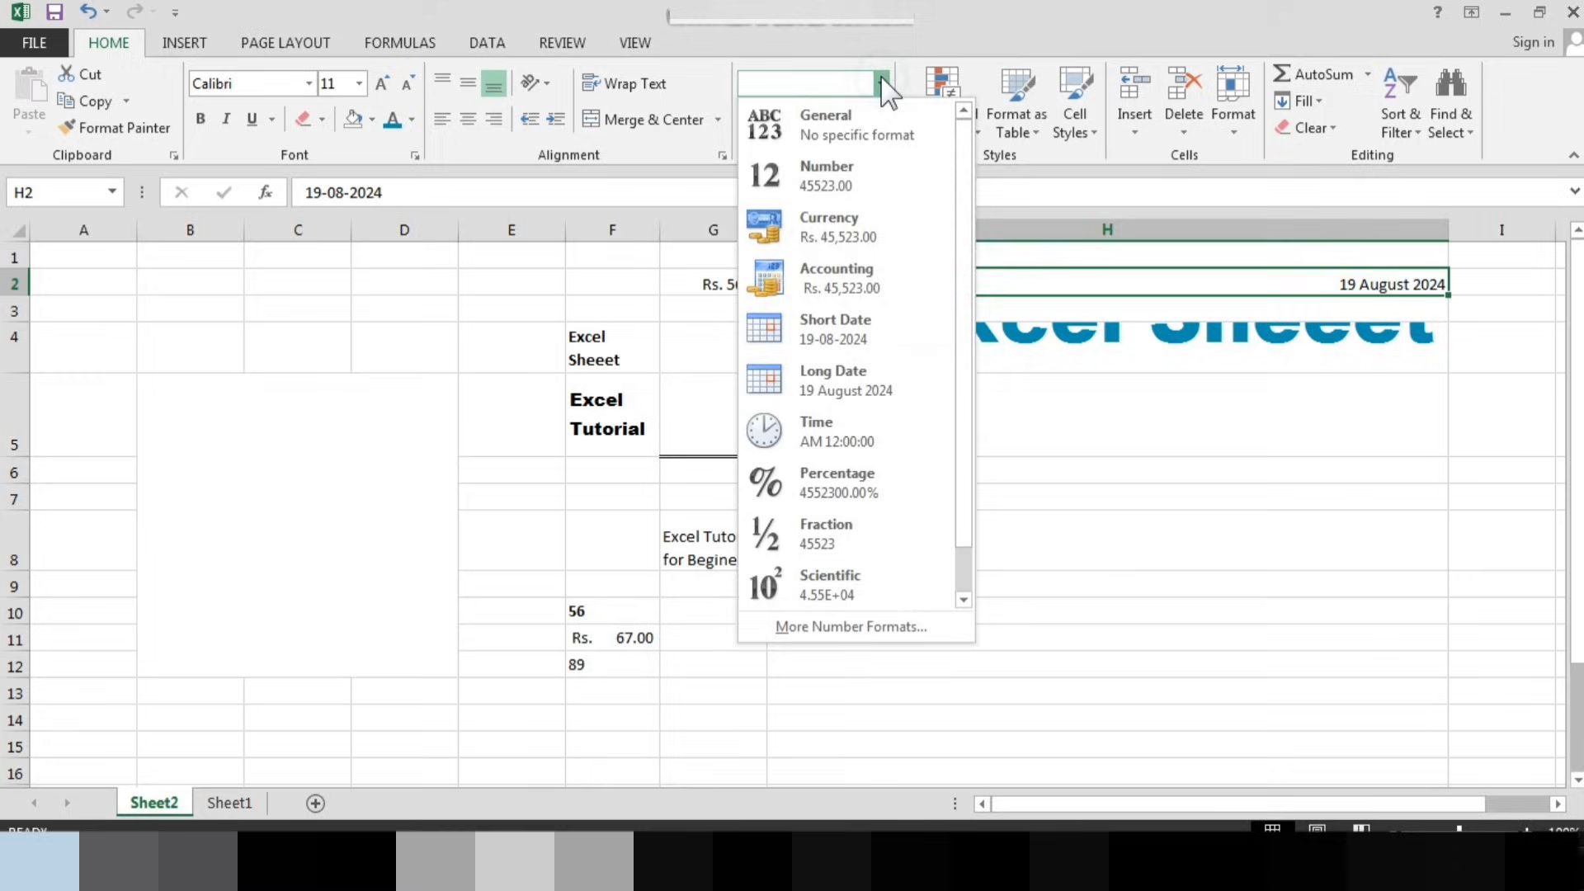
click(854, 345)
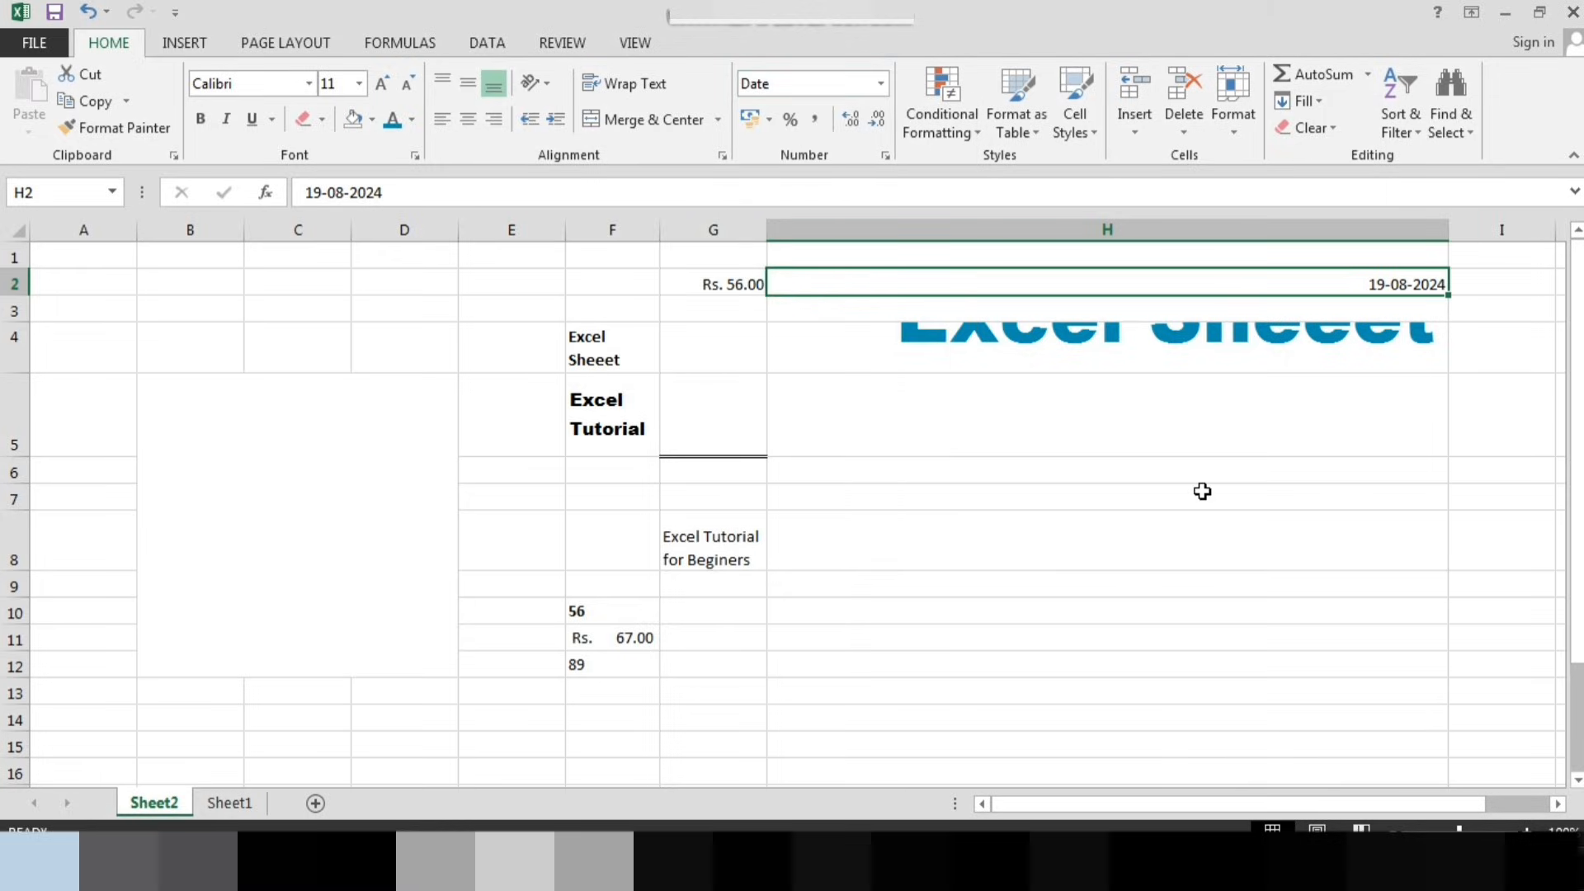
Apply the Percentage number format to the bold 56 in cell F10
click(880, 83)
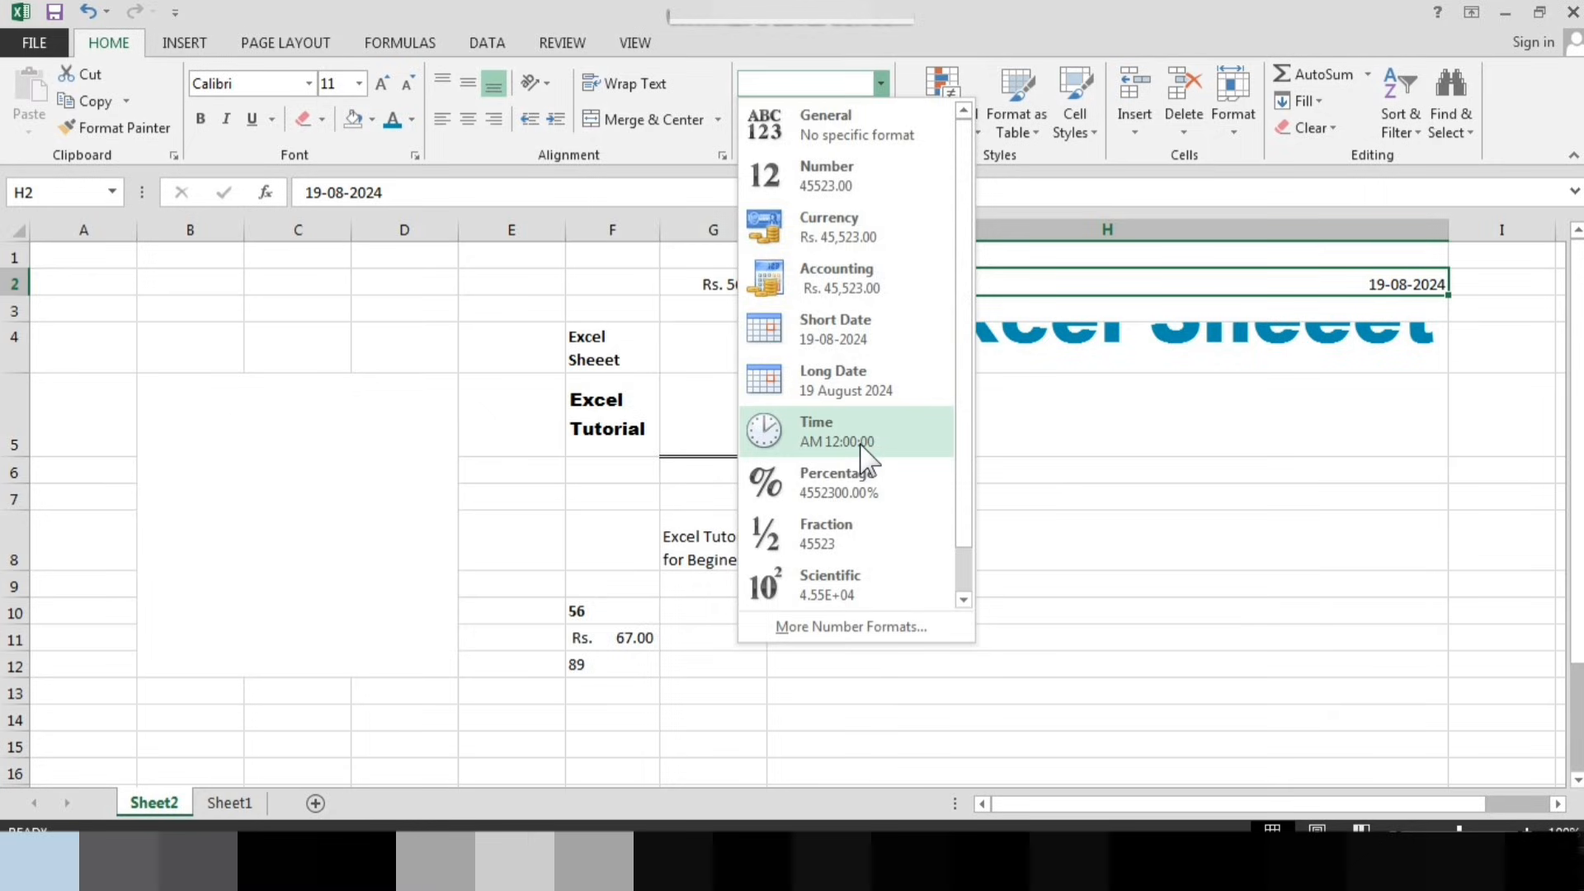
scroll(965, 495, down, 1)
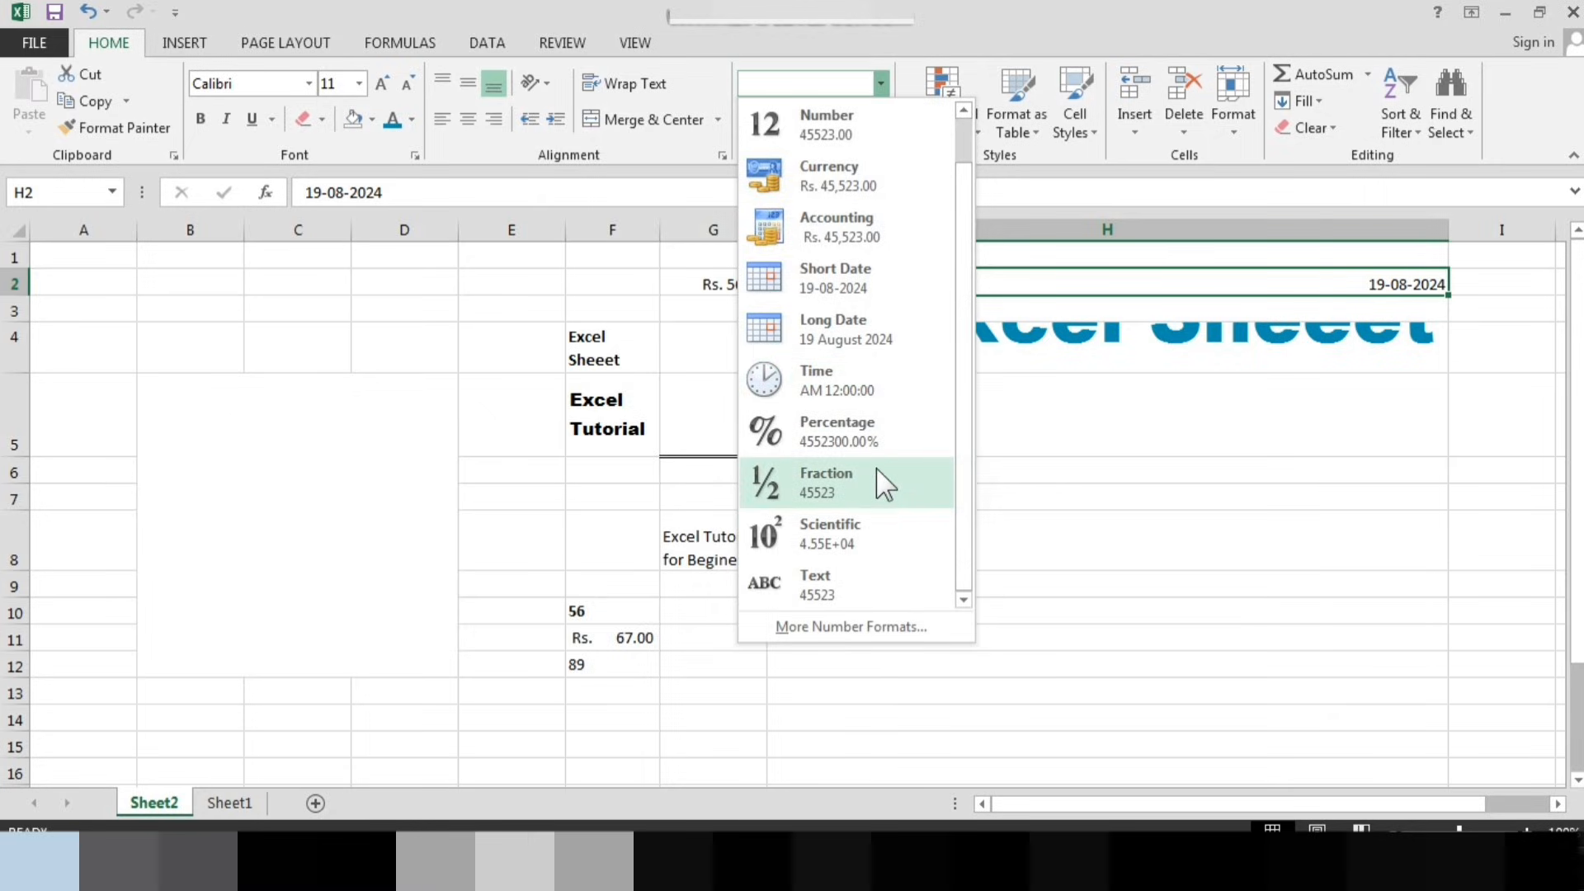
click(586, 609)
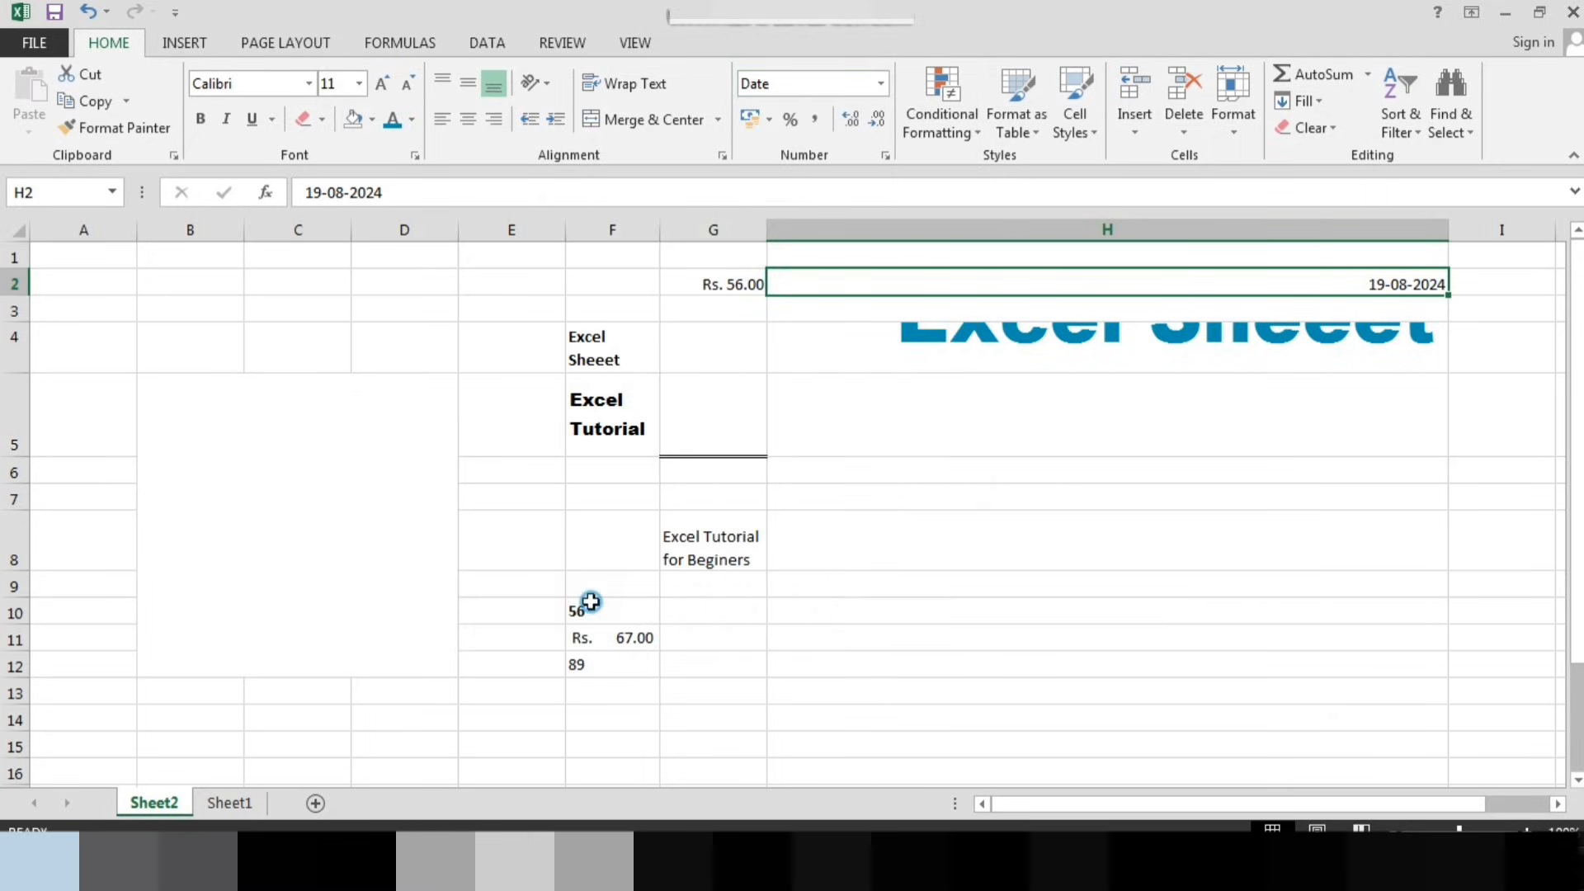
click(589, 607)
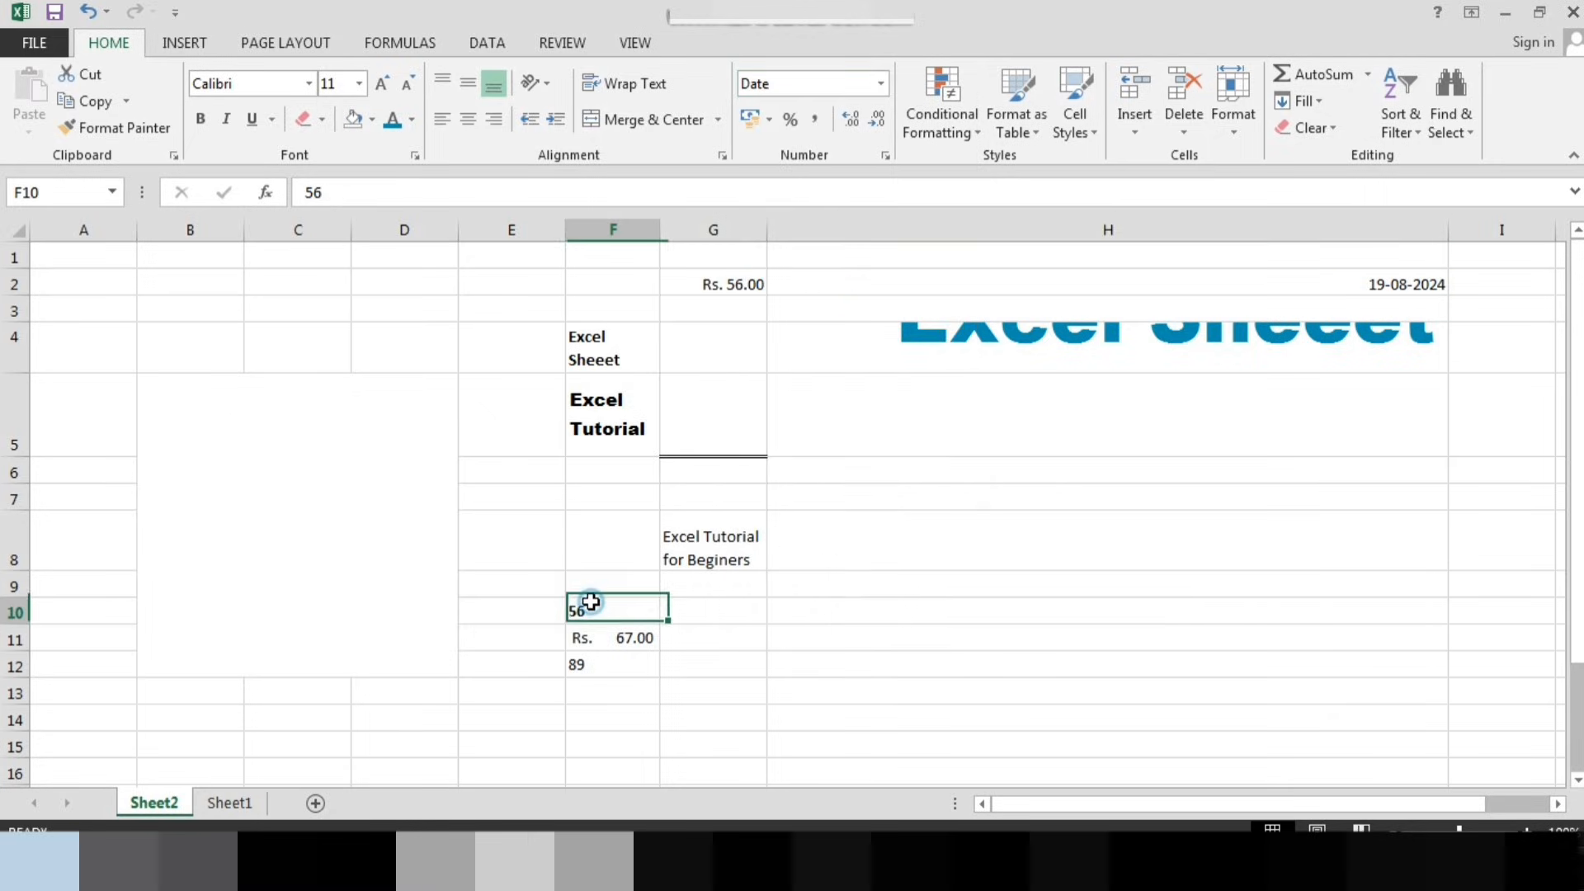
click(880, 83)
click(775, 487)
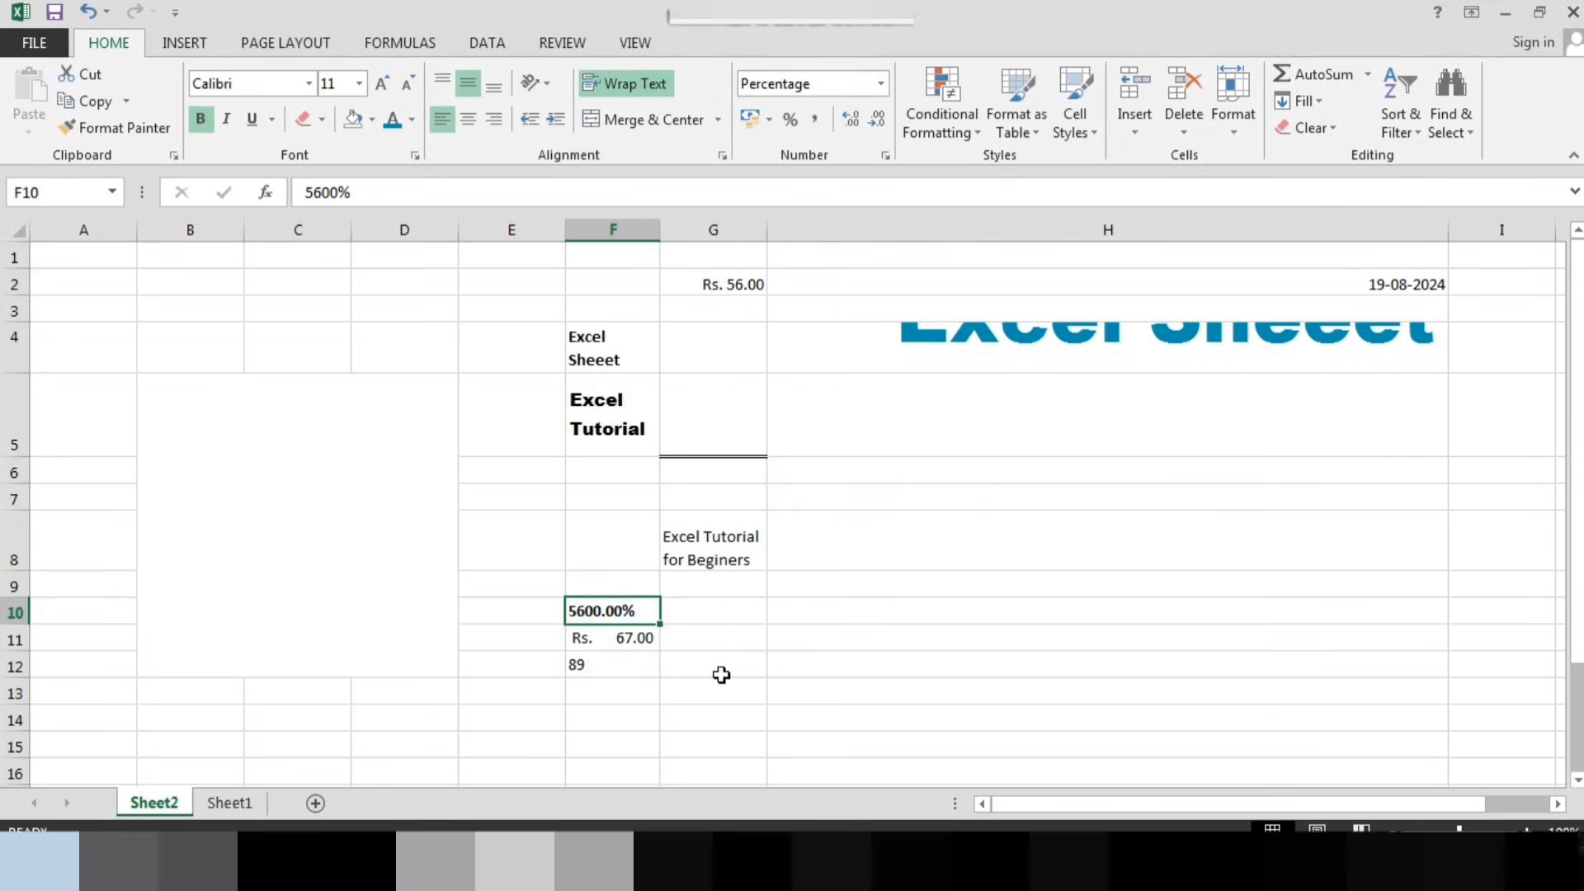
Change the number format of cell F10 to Text
click(881, 84)
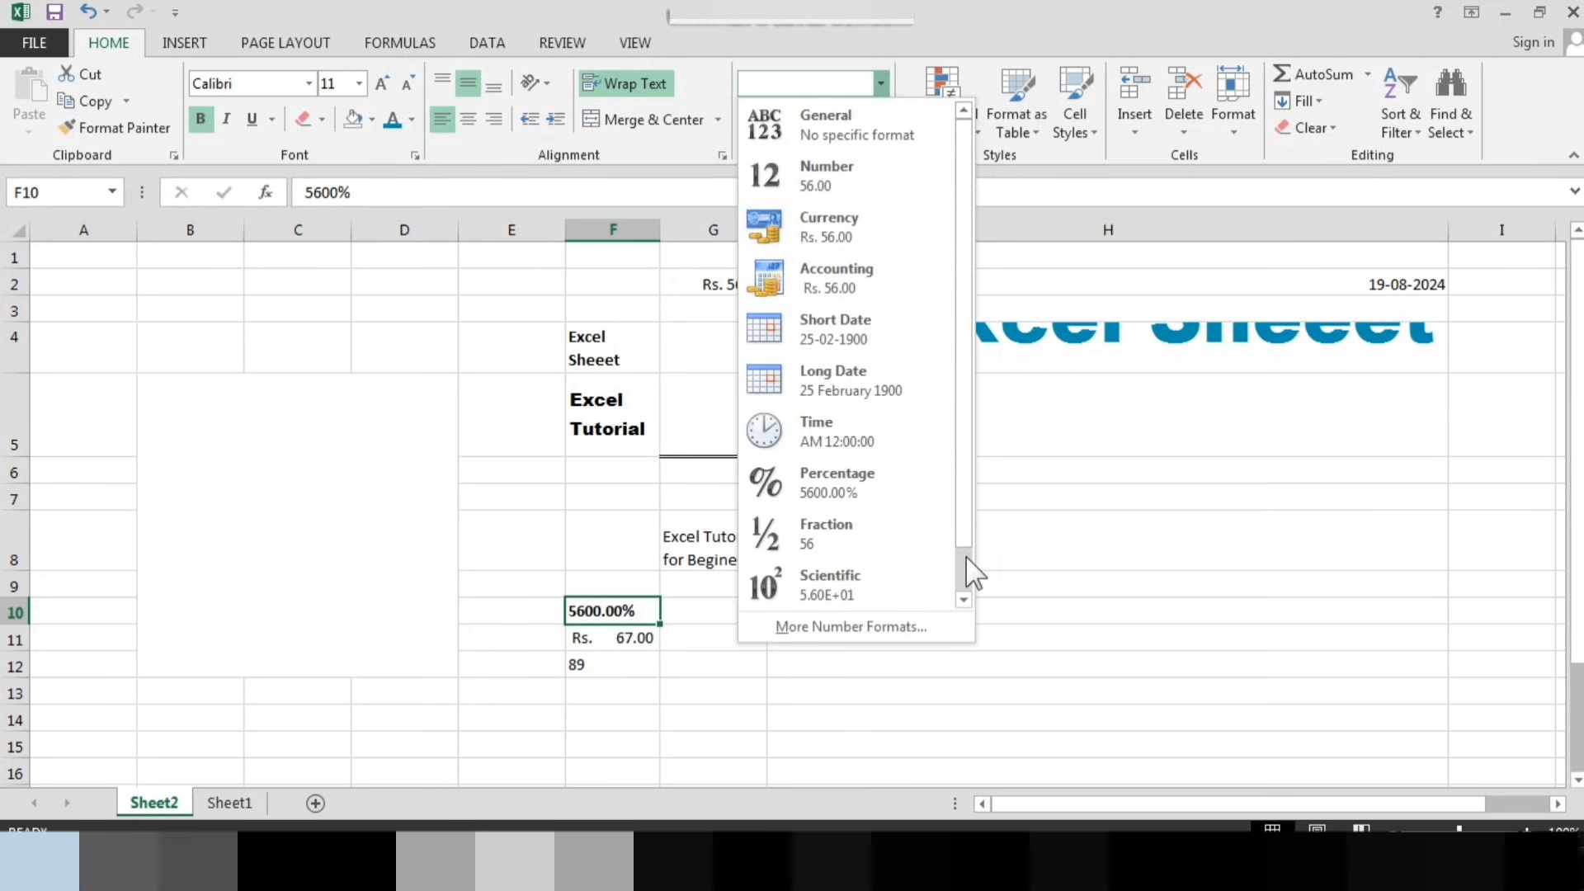
scroll(967, 559, down, 1)
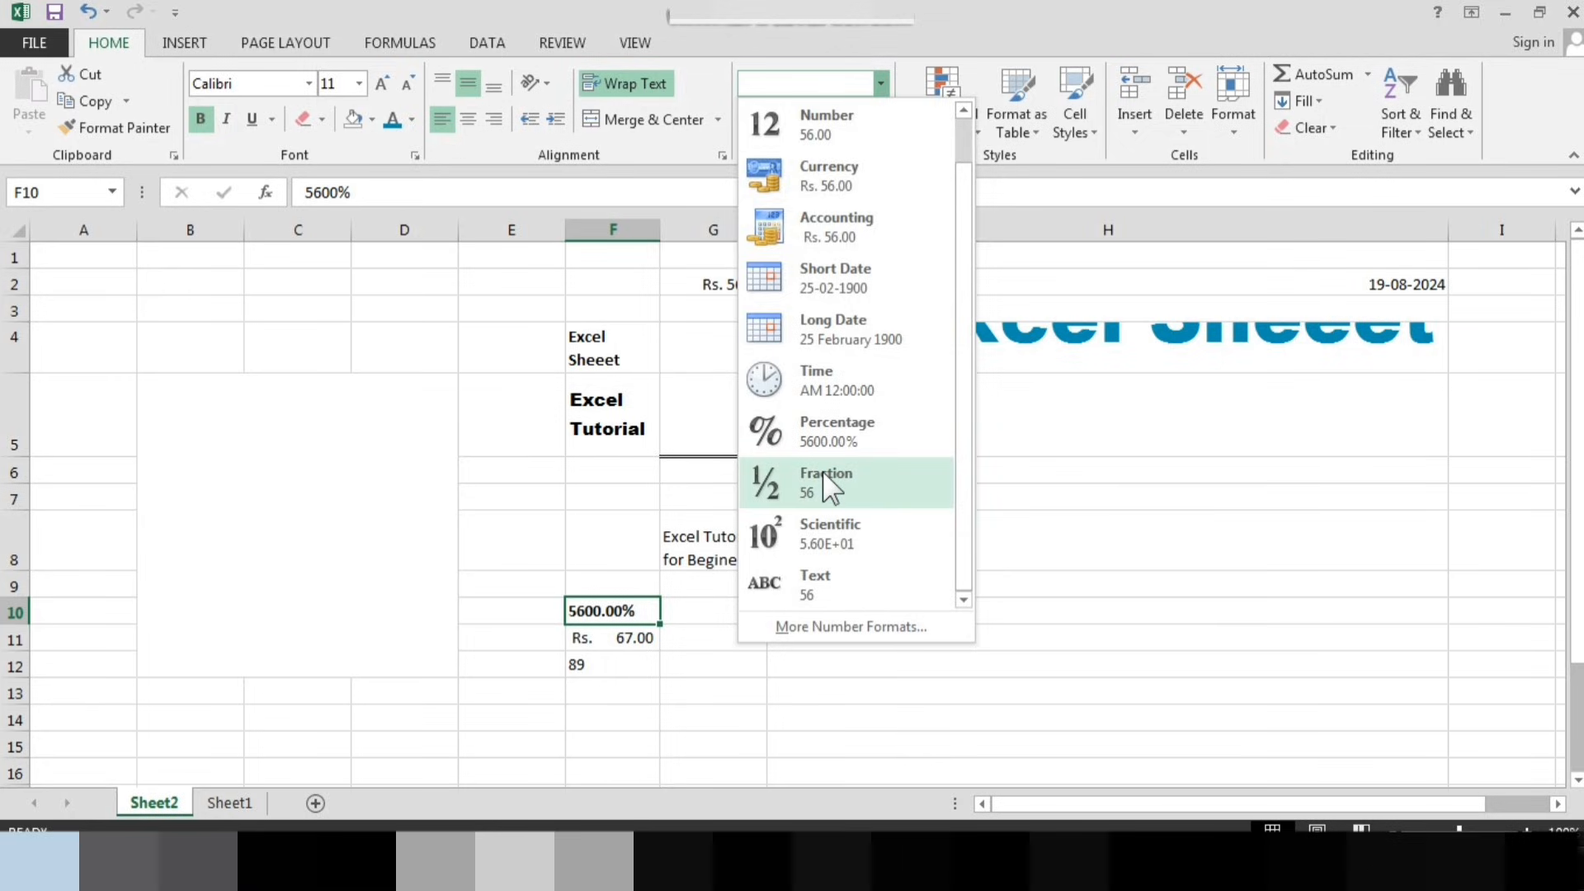
click(827, 586)
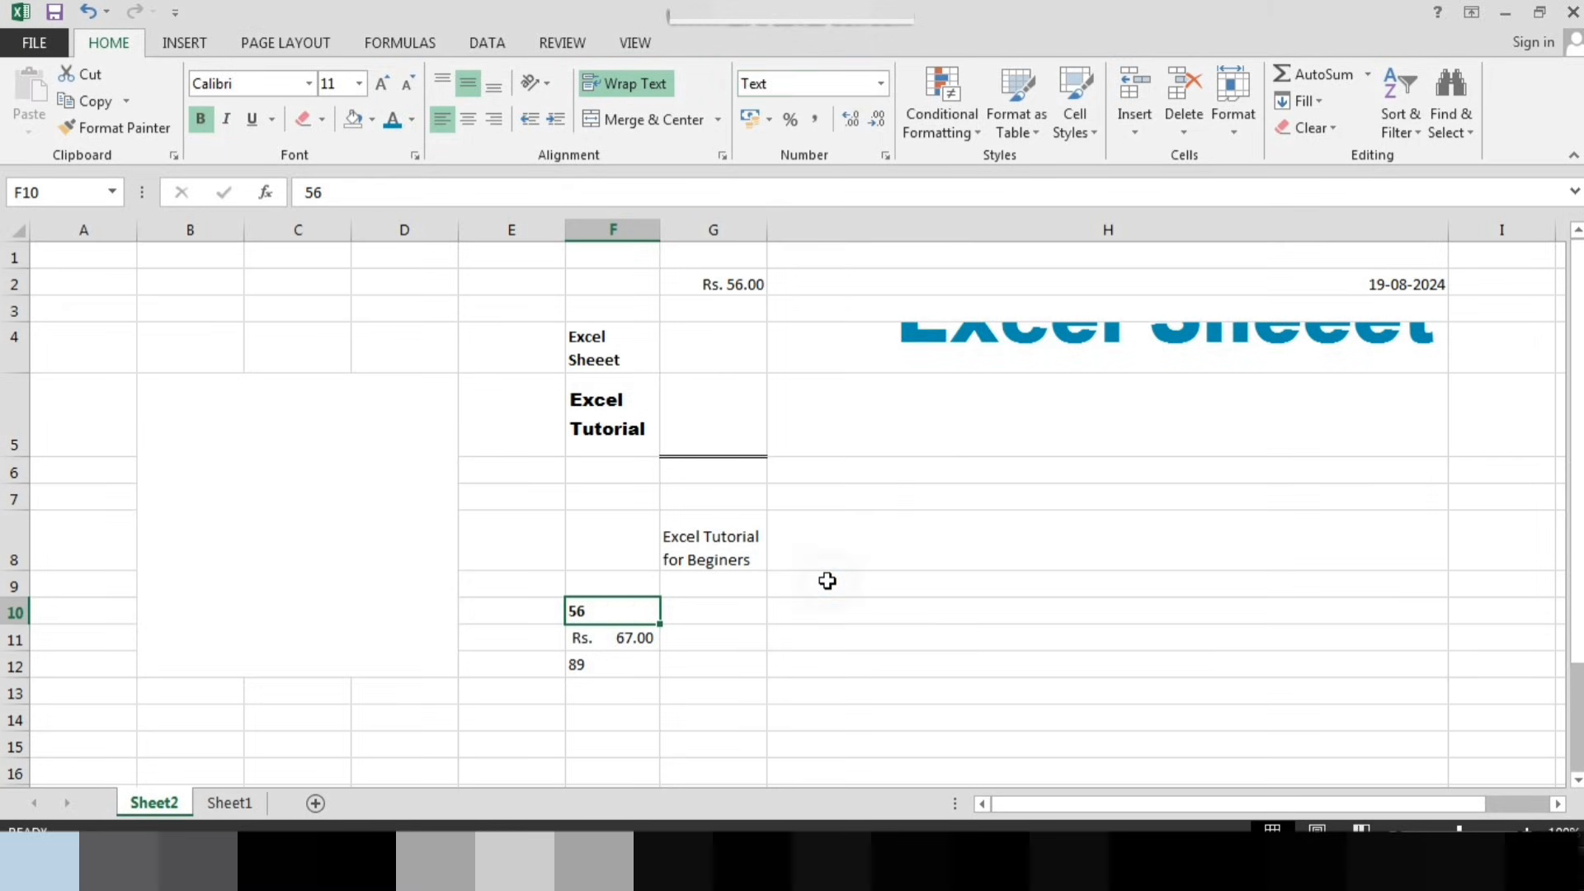
Apply the English (United Kingdom) pound accounting format to the 56 in cell G2, and change it to Euro (€ 123)
click(823, 582)
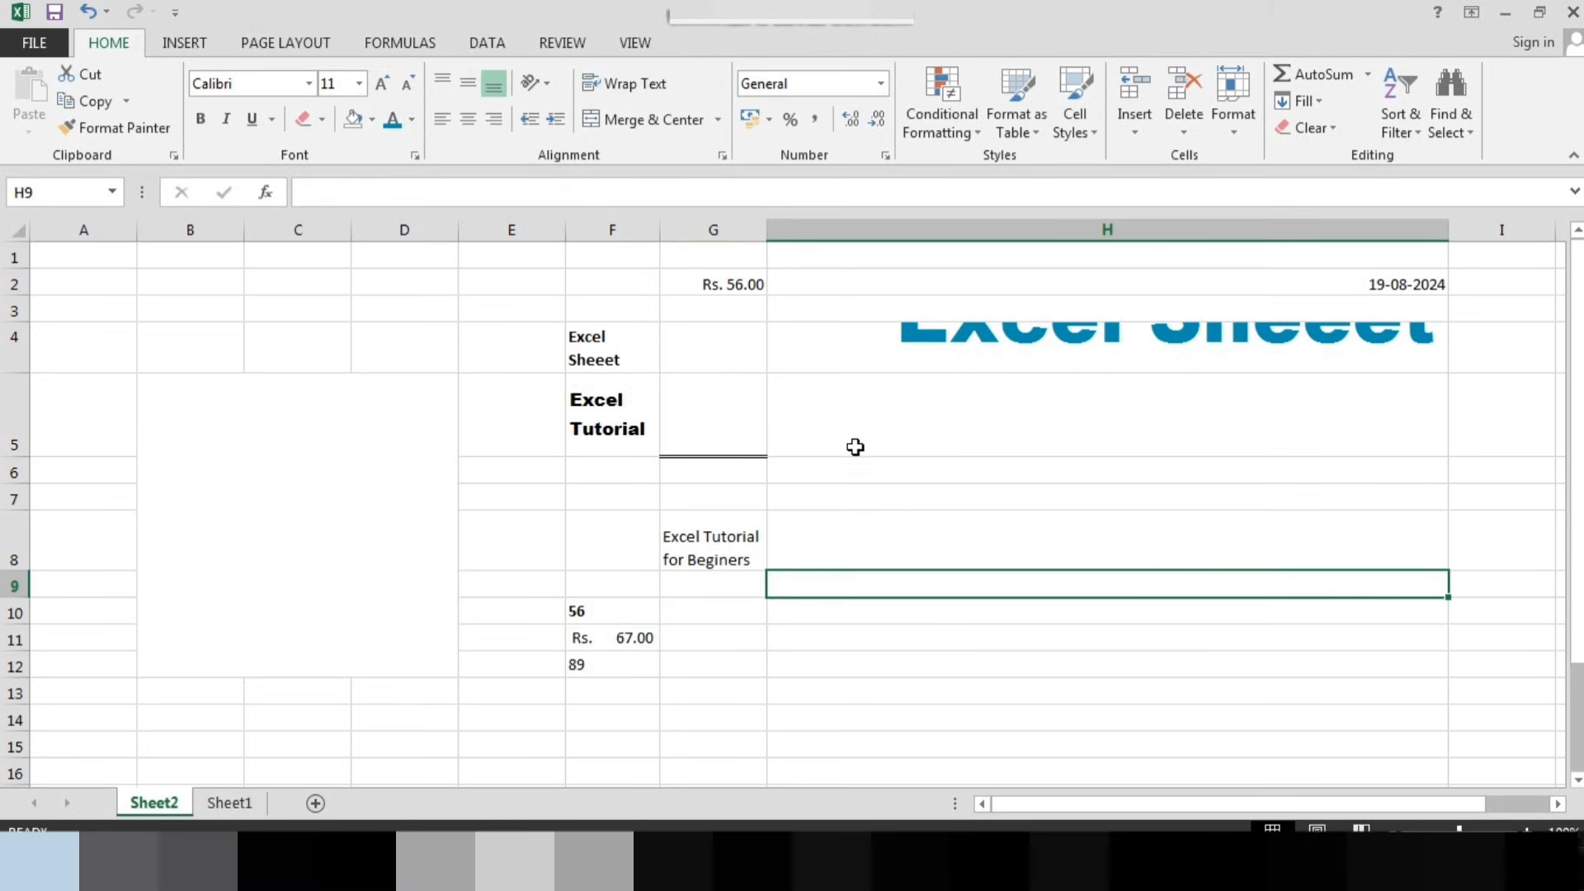
click(769, 119)
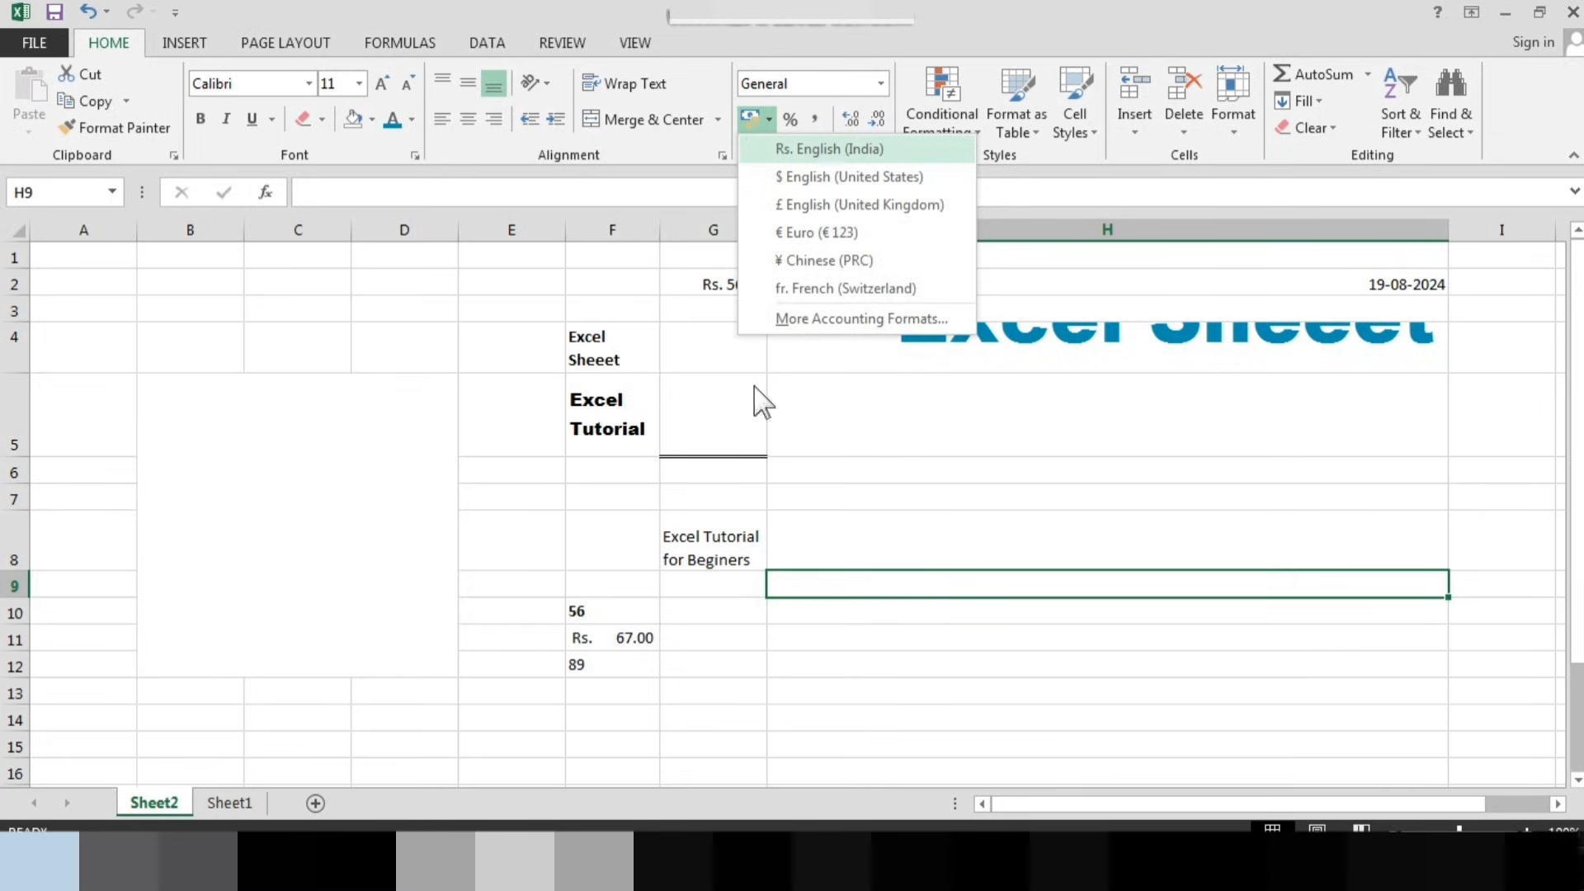
click(708, 546)
click(707, 292)
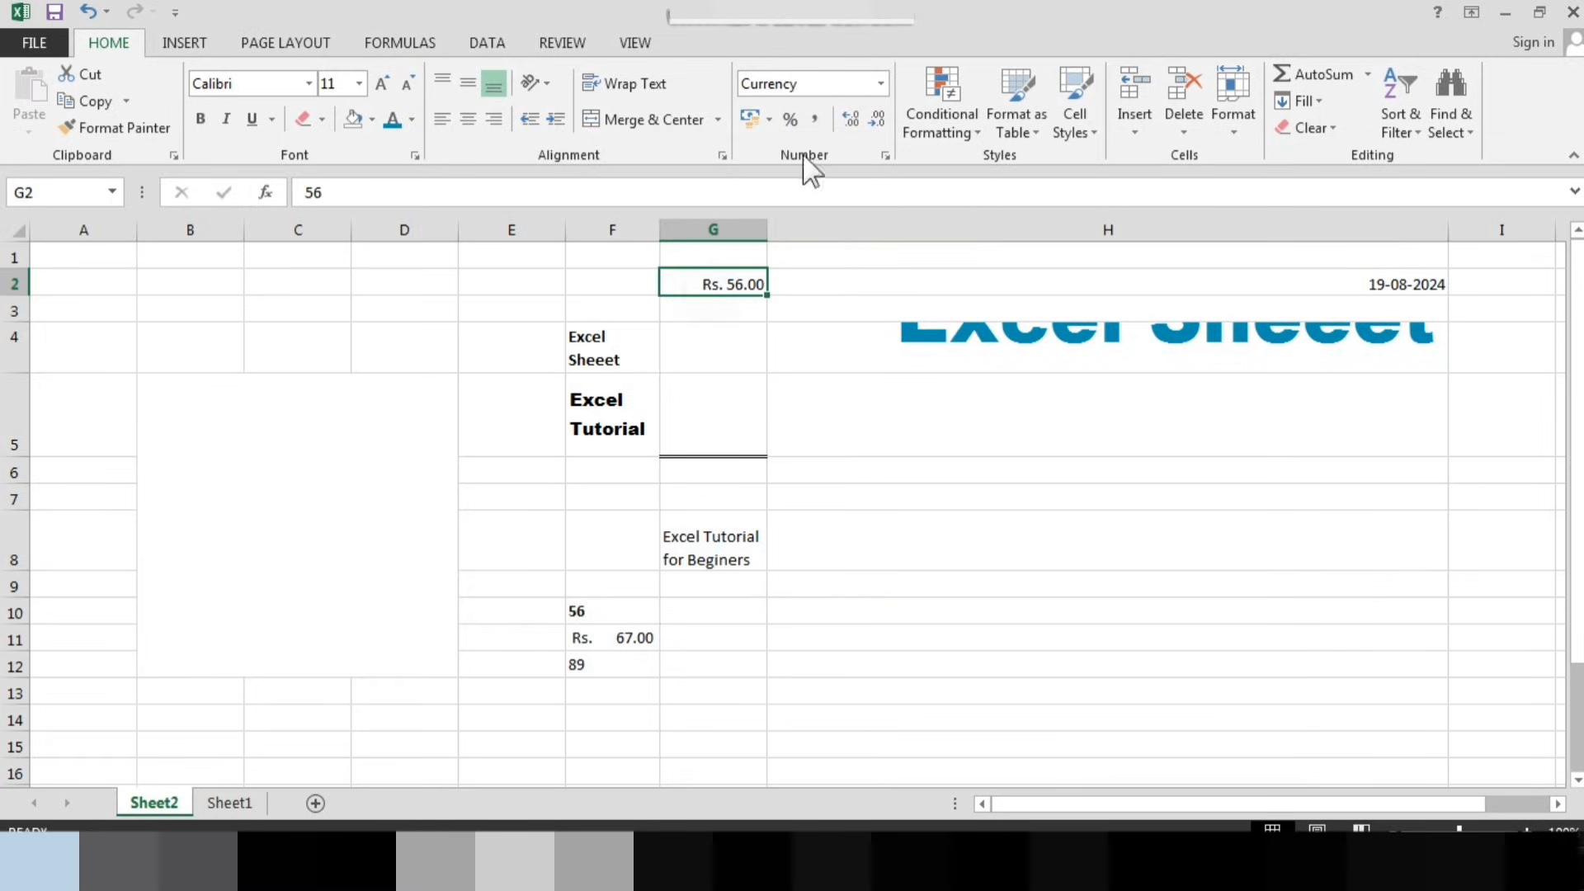
click(768, 119)
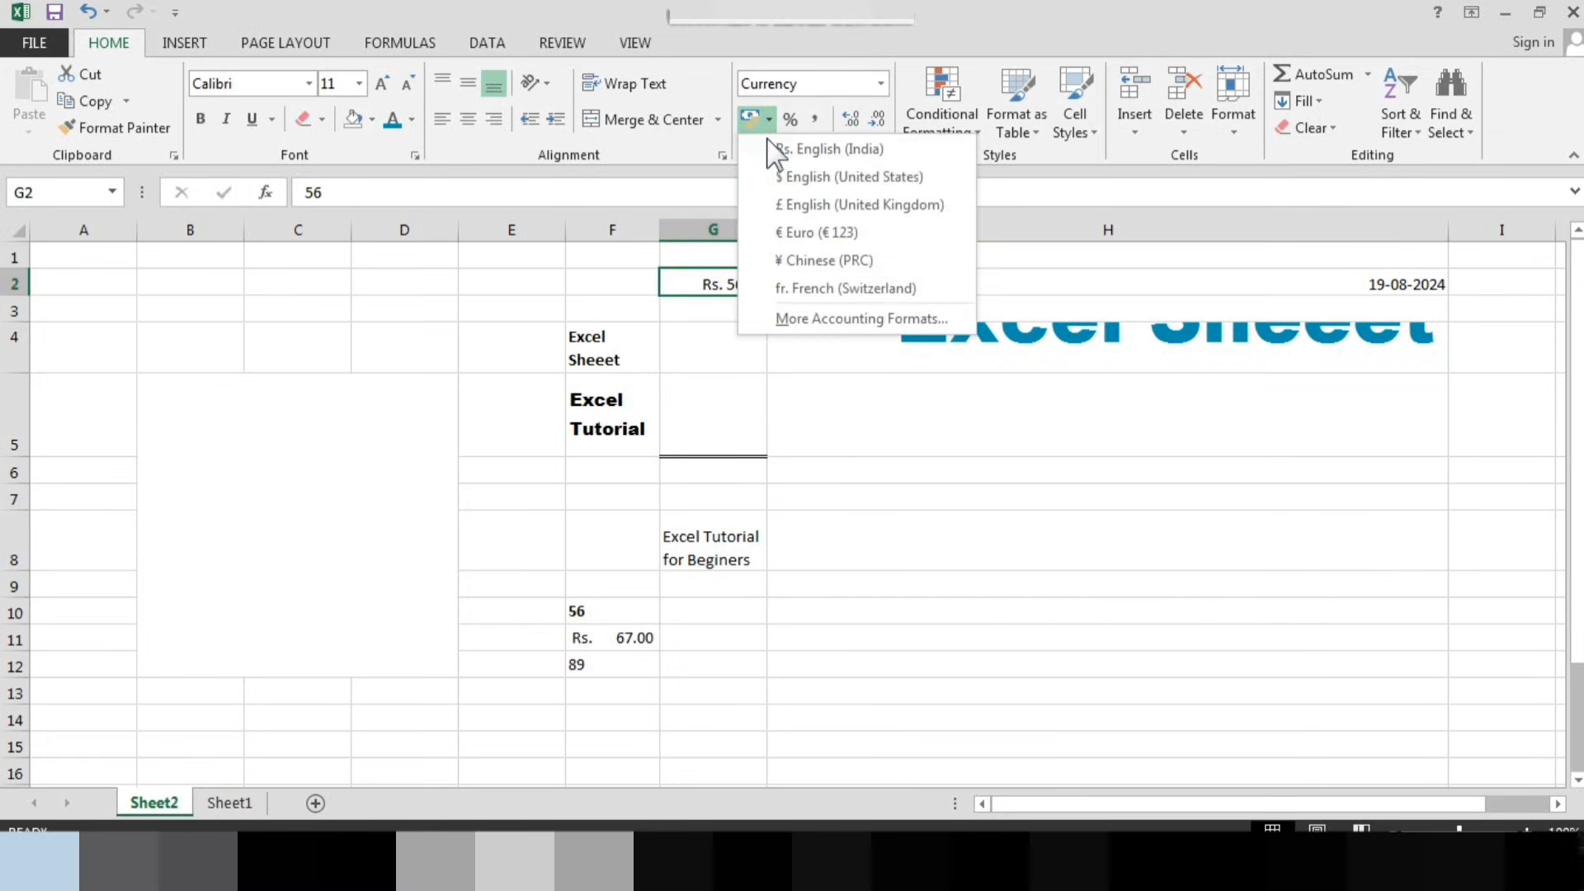
click(799, 205)
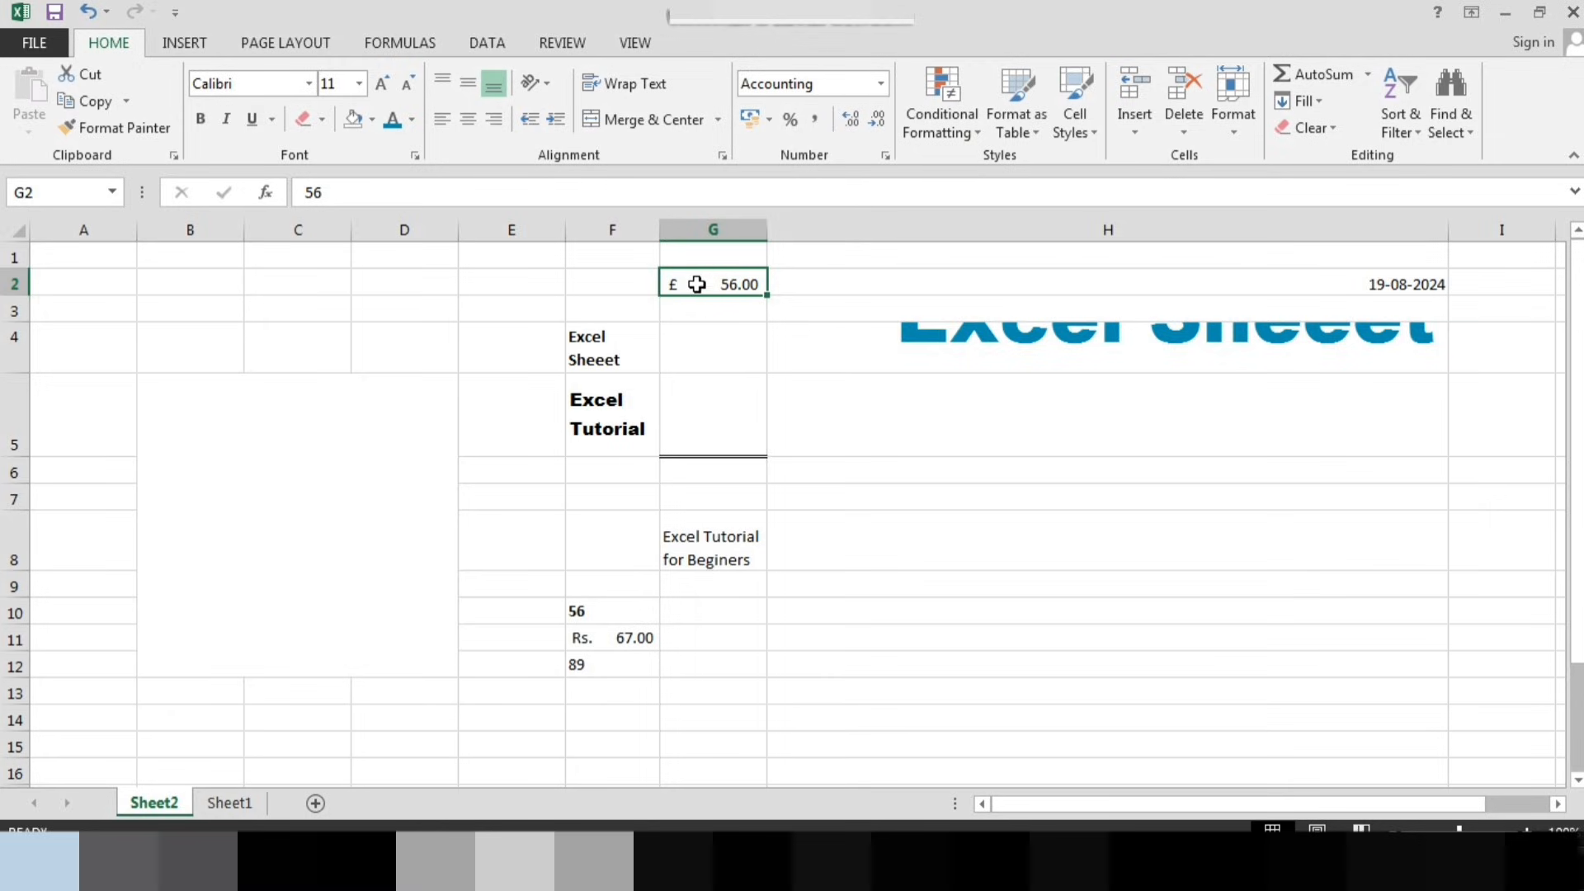
click(768, 119)
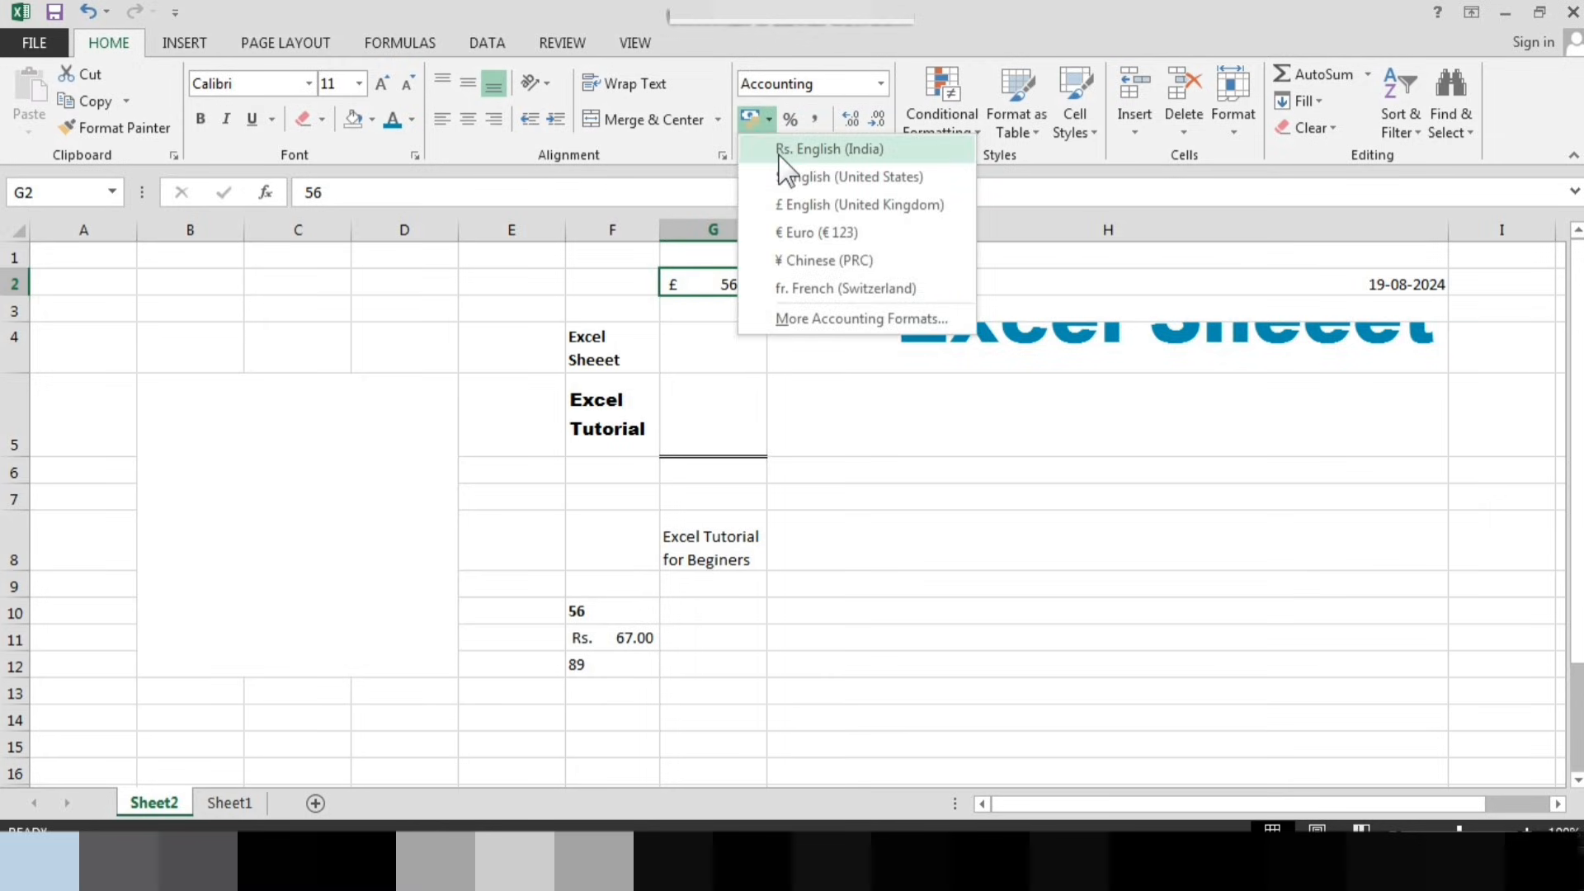
click(797, 233)
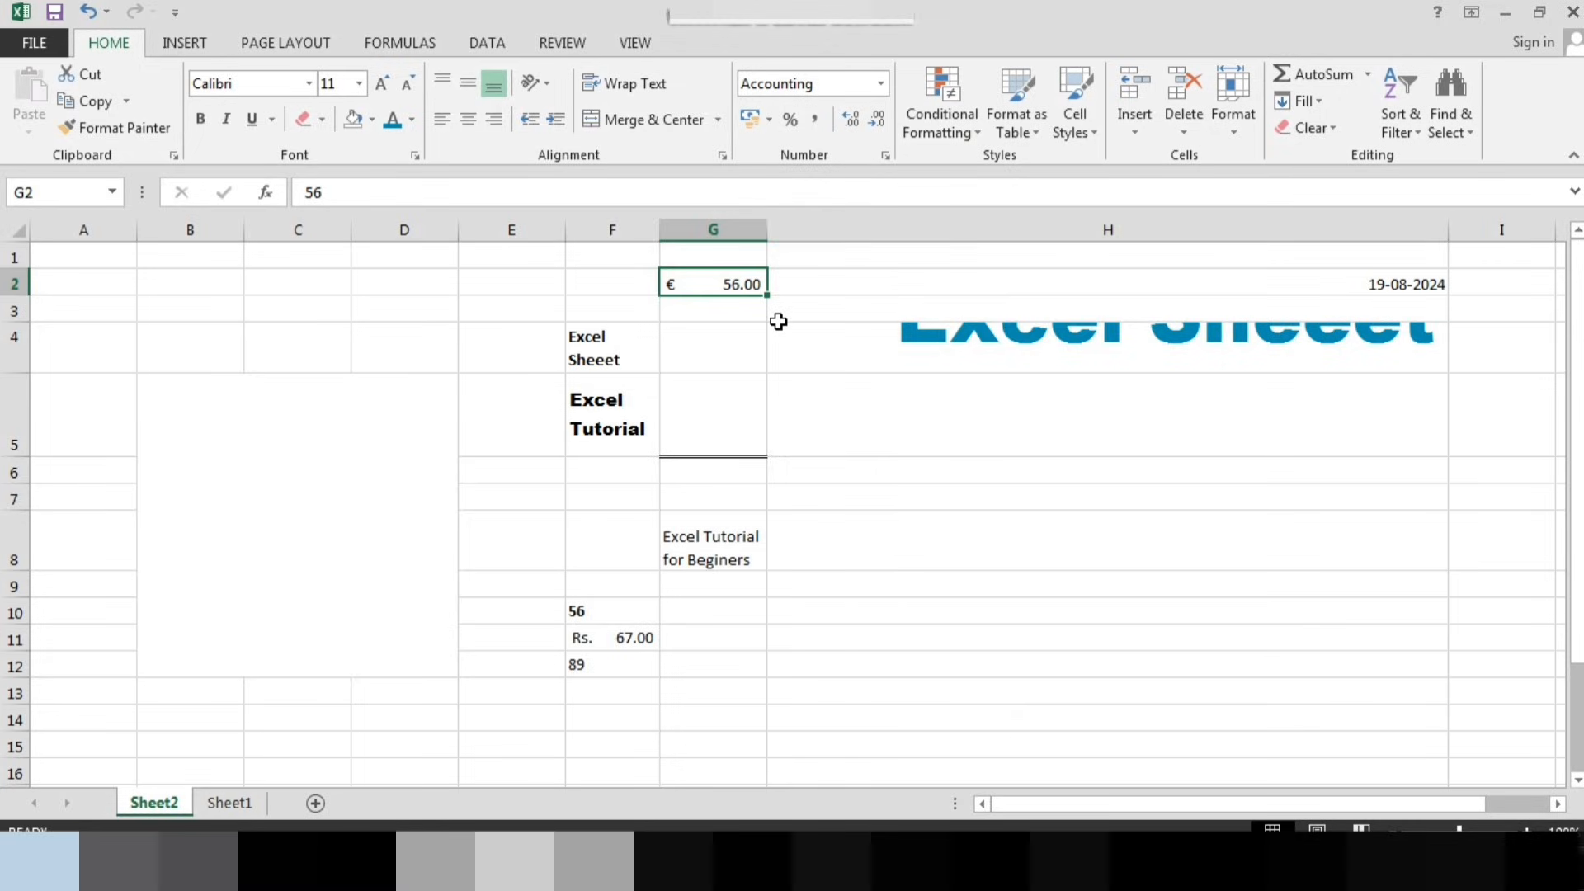
Apply the Comma style to the 56 in cell G2 and to the bold 56 in cell F10
click(817, 119)
click(847, 525)
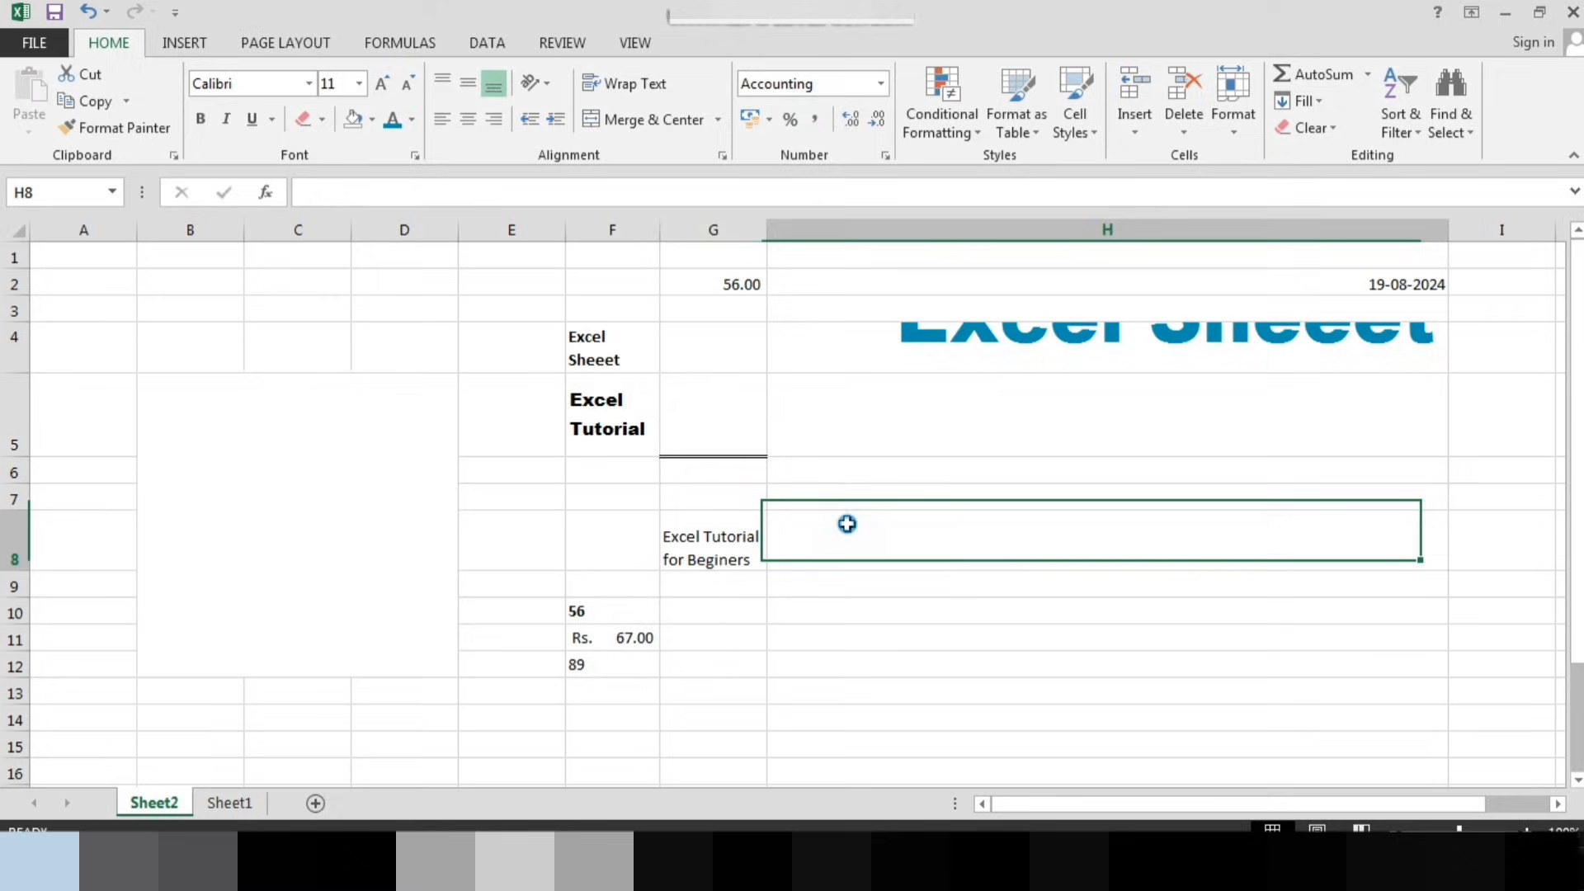
click(739, 291)
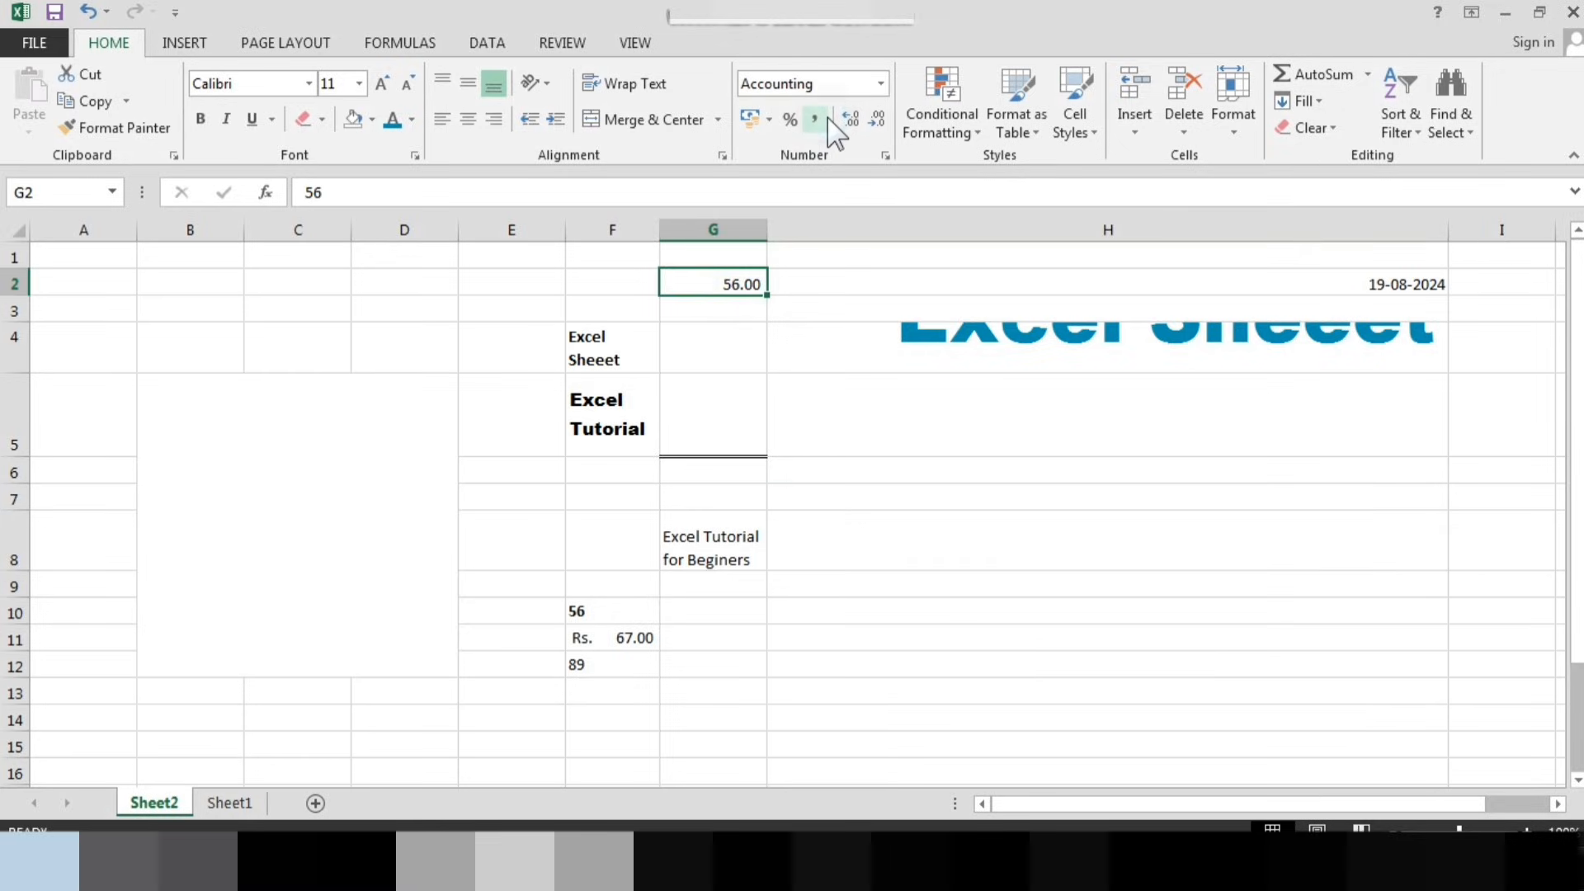
click(600, 610)
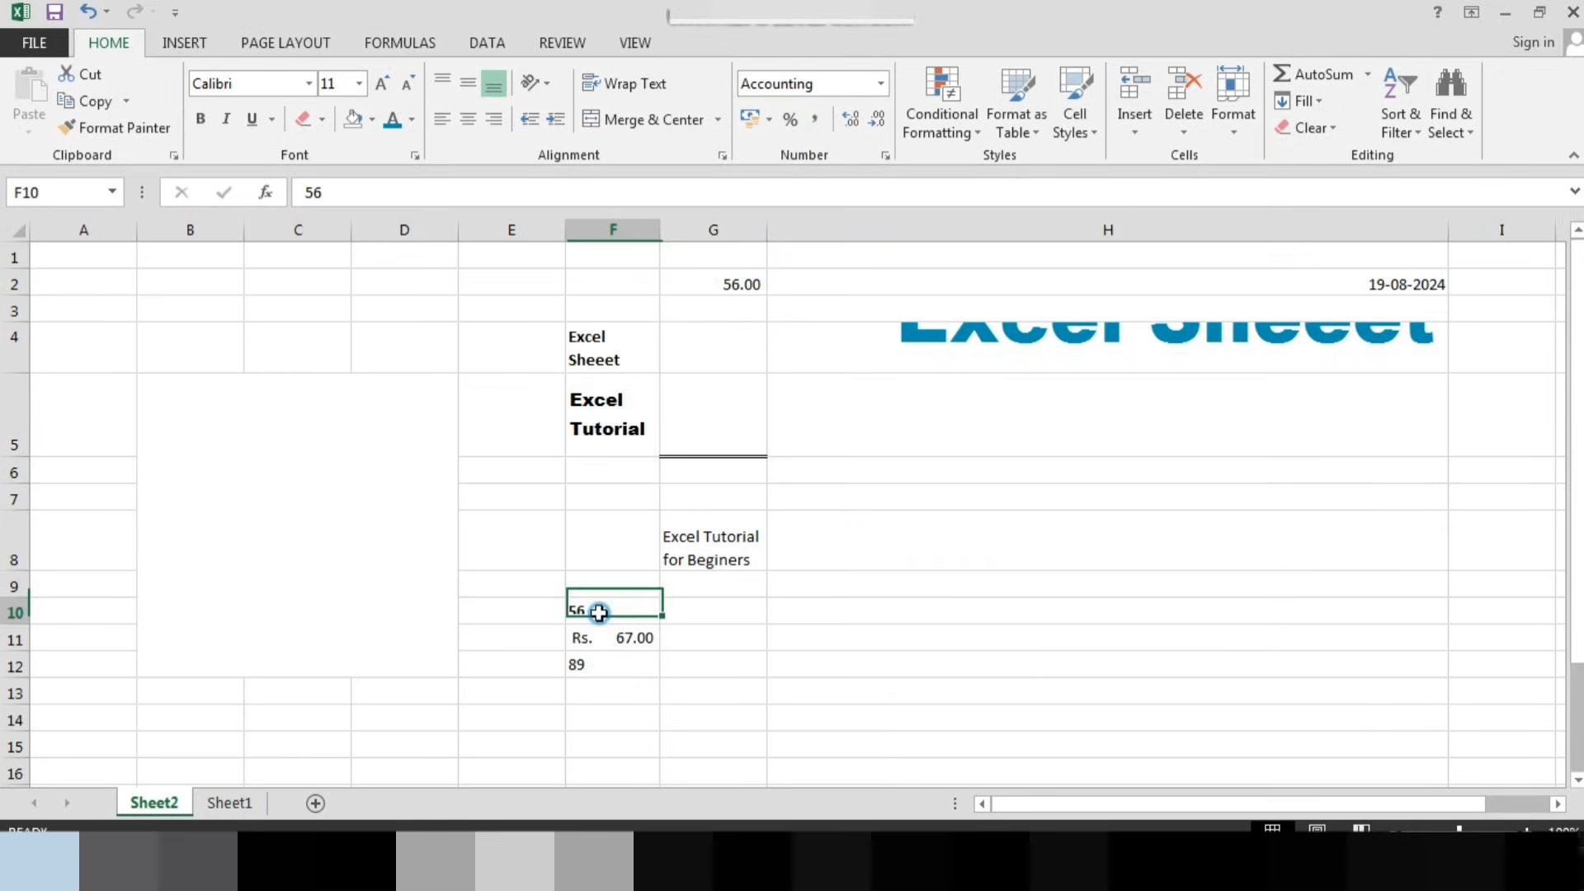
click(815, 119)
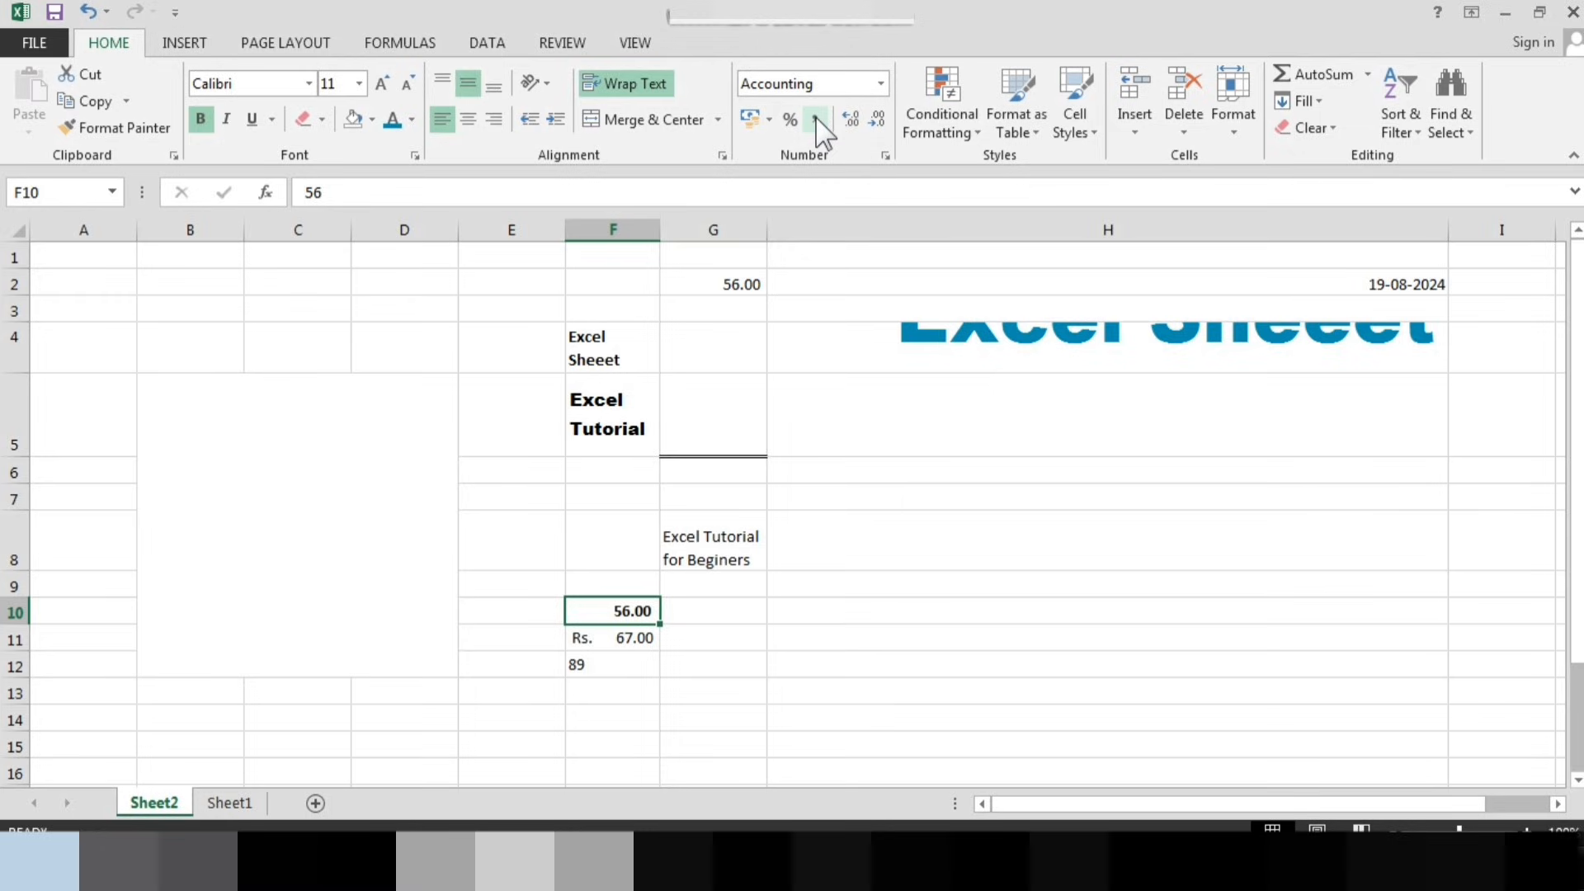
Apply the Comma style to the "Excel Sheeet" text in cell F4
click(582, 348)
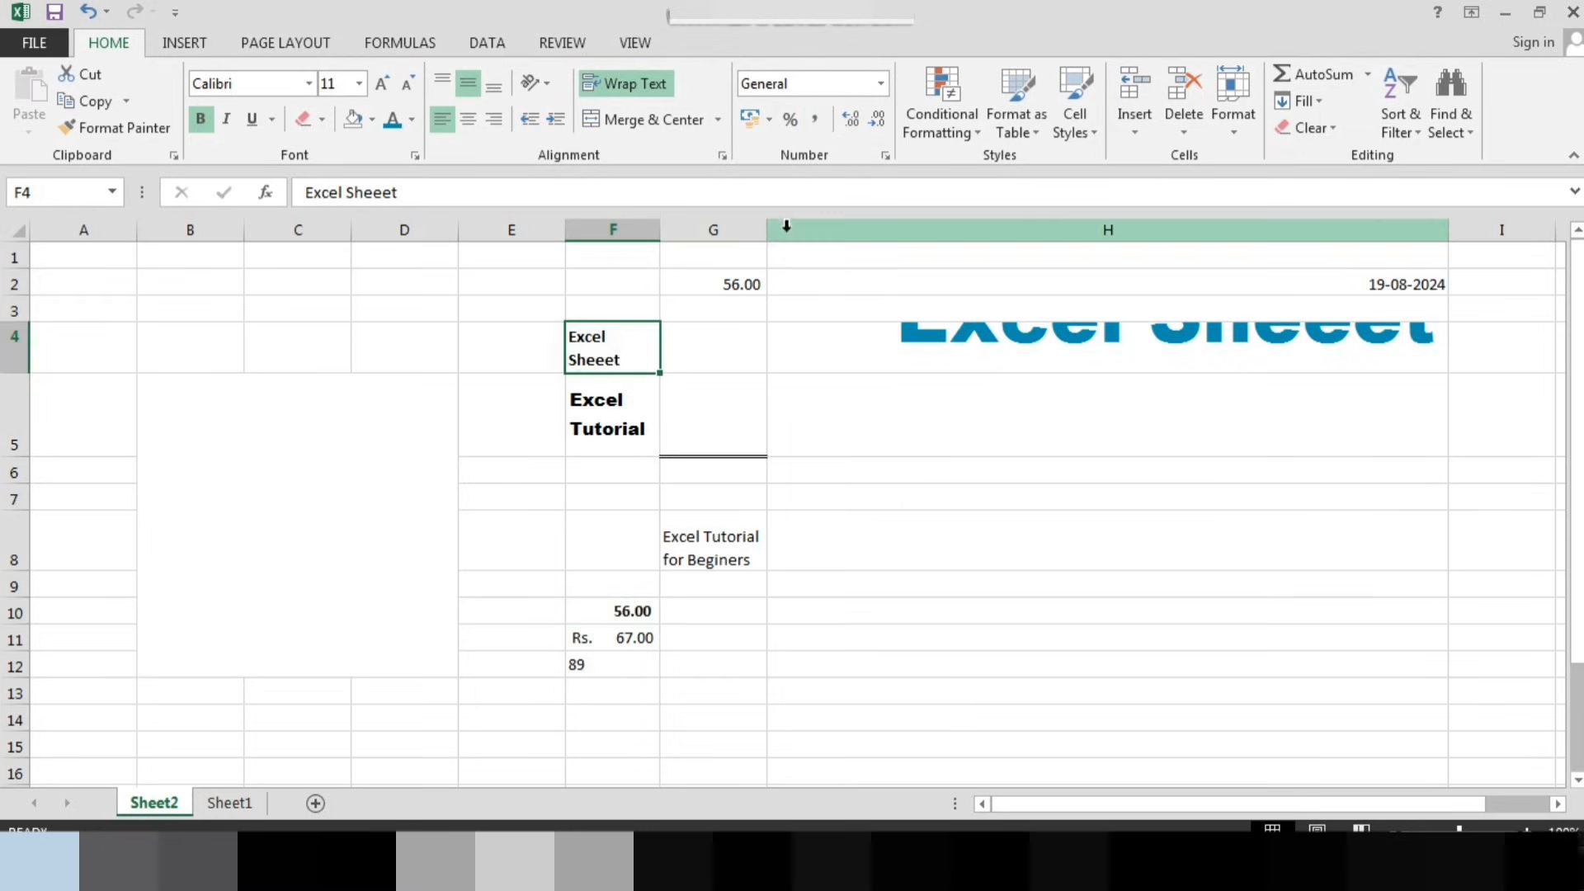
click(815, 120)
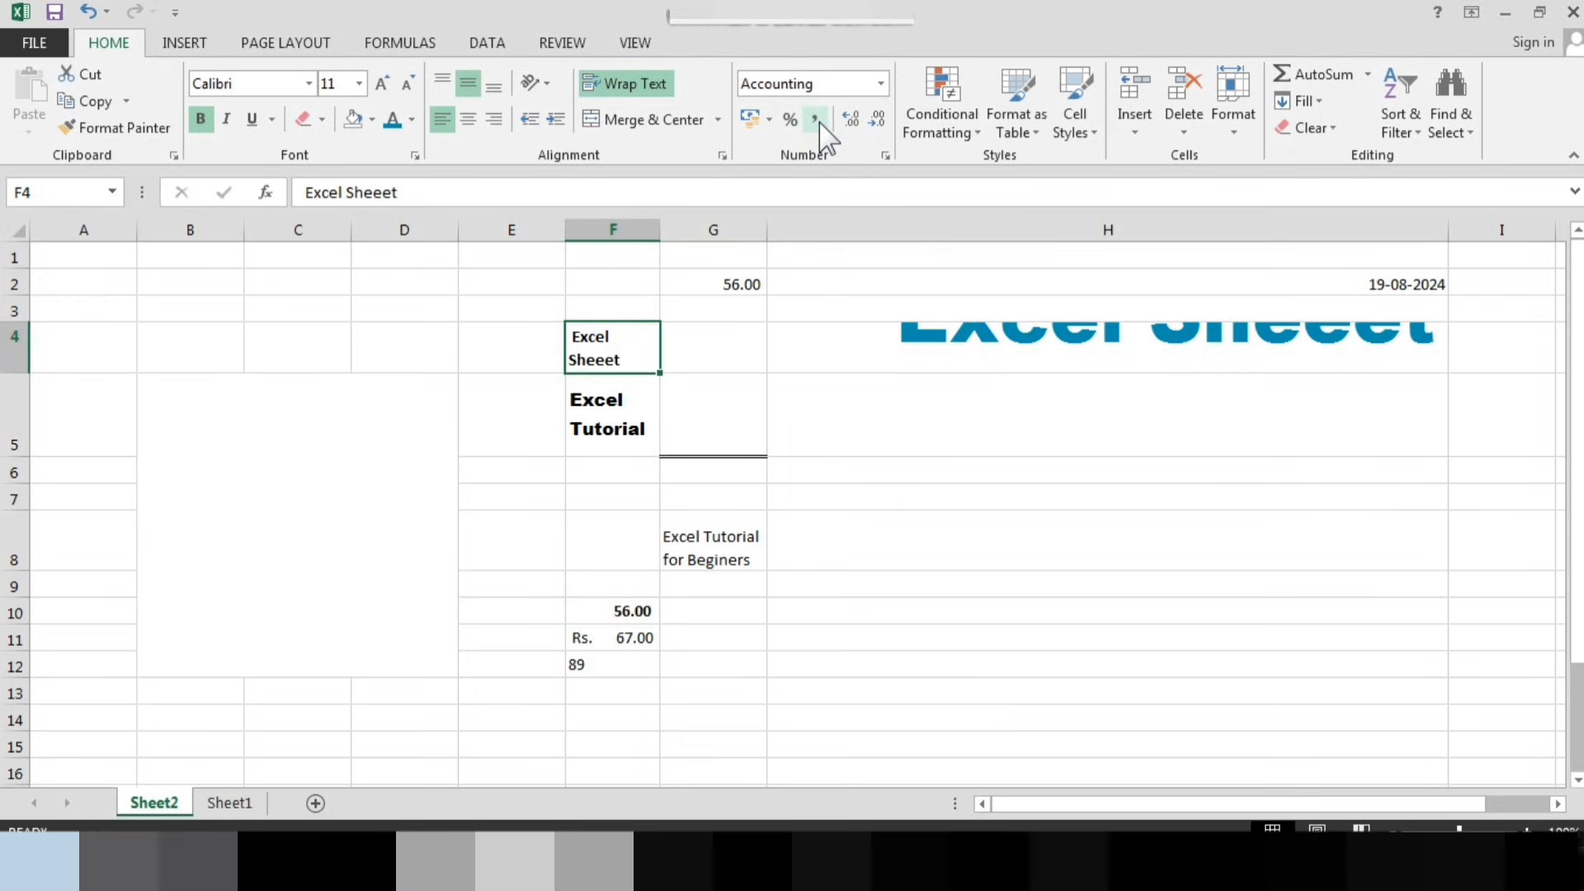
click(921, 574)
click(610, 340)
double_click(609, 341)
click(781, 559)
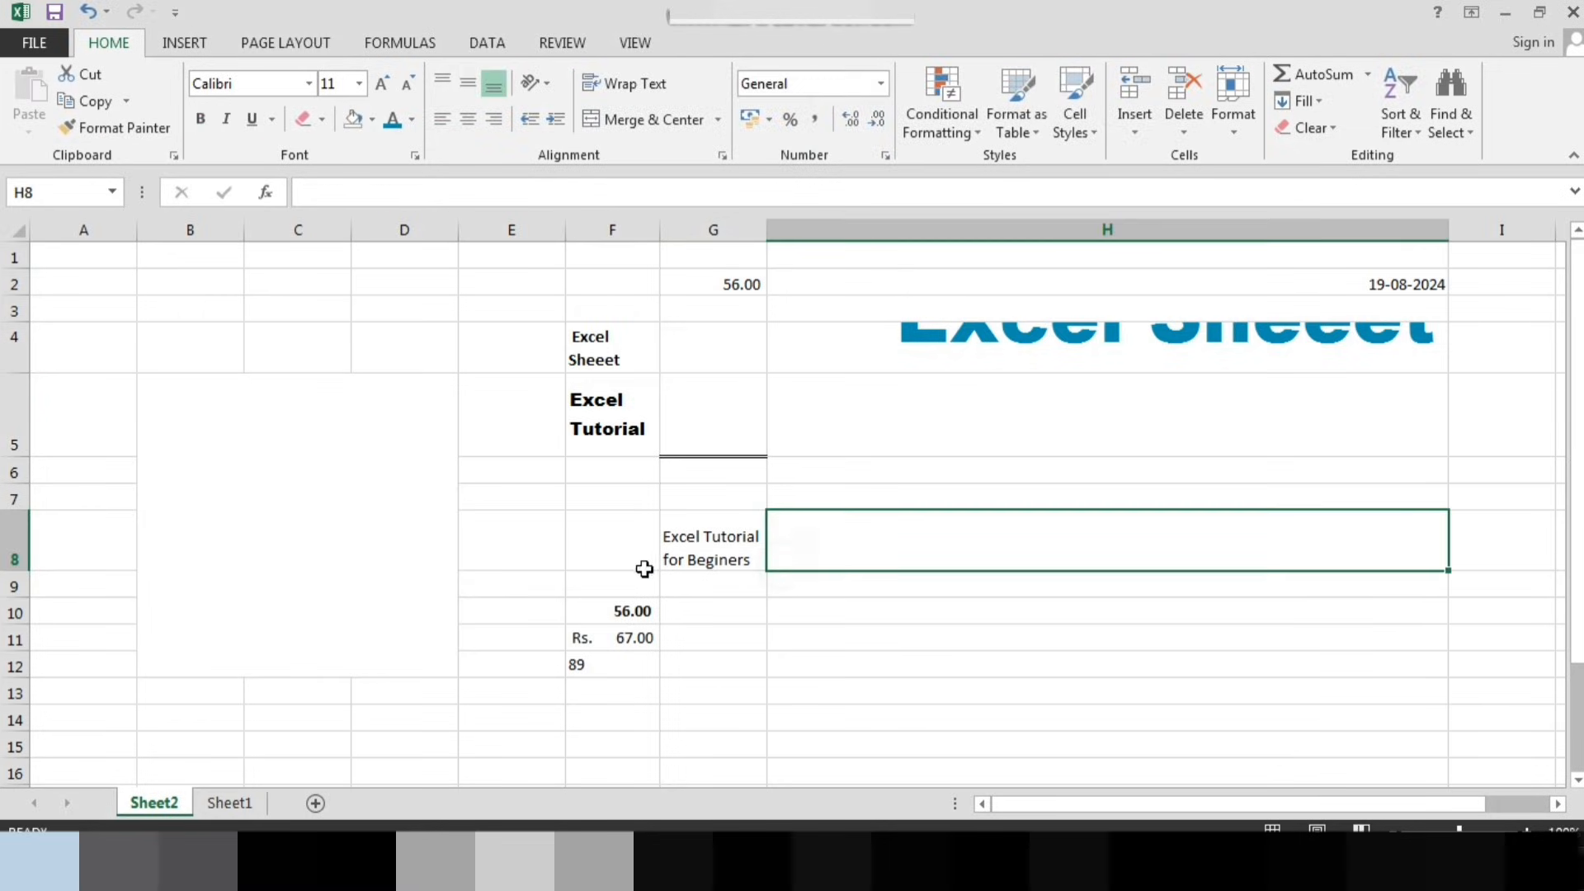
Increase the number in cell G2 to four decimal places and reduce it to one decimal place
click(635, 615)
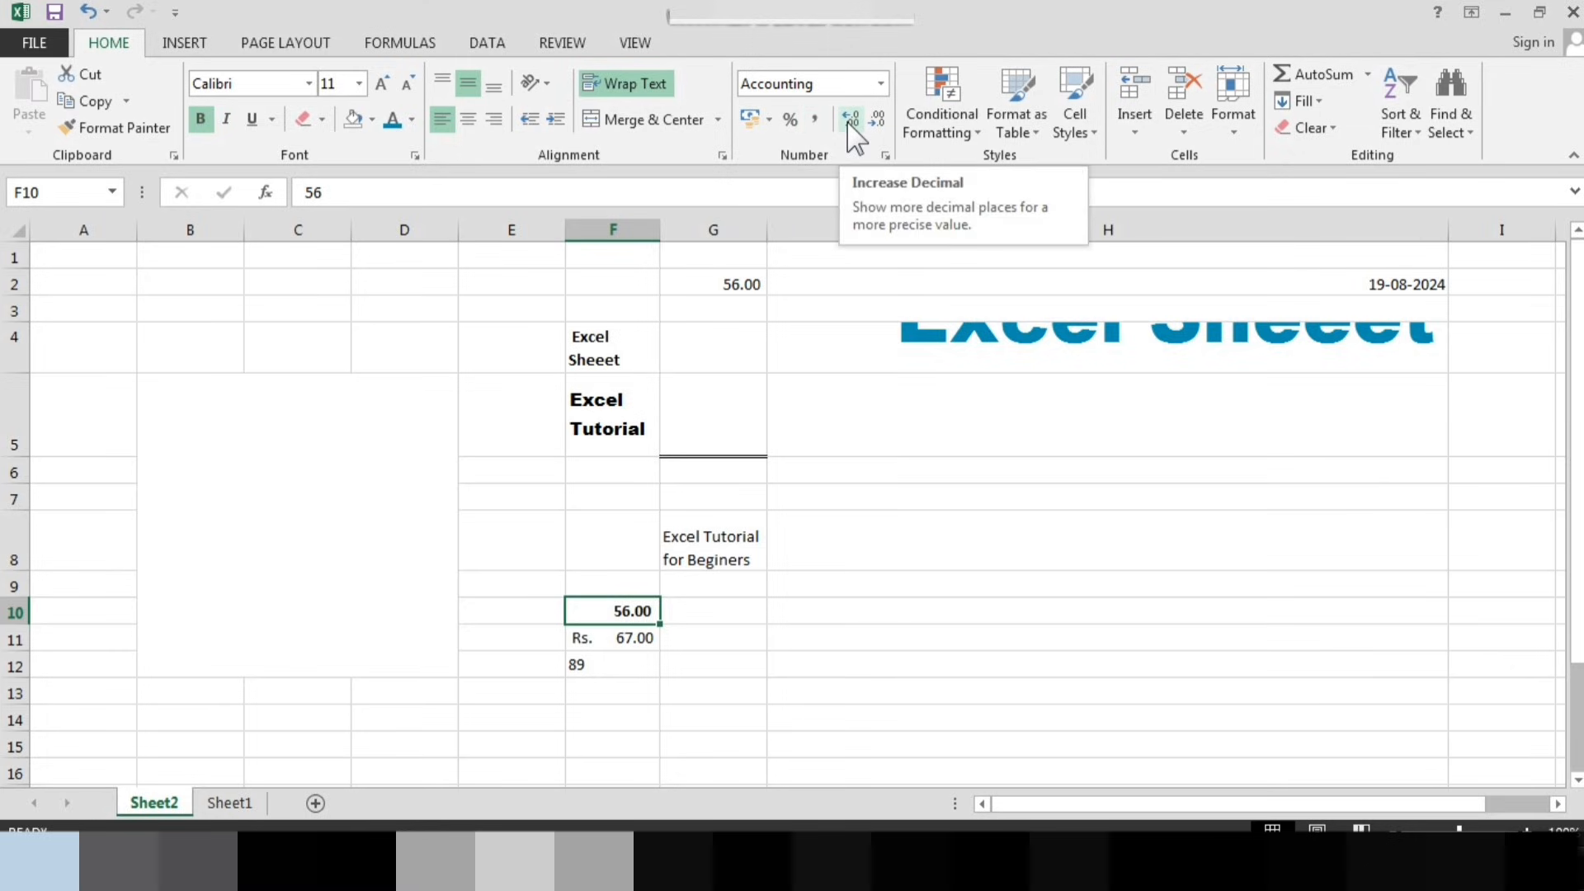
click(742, 282)
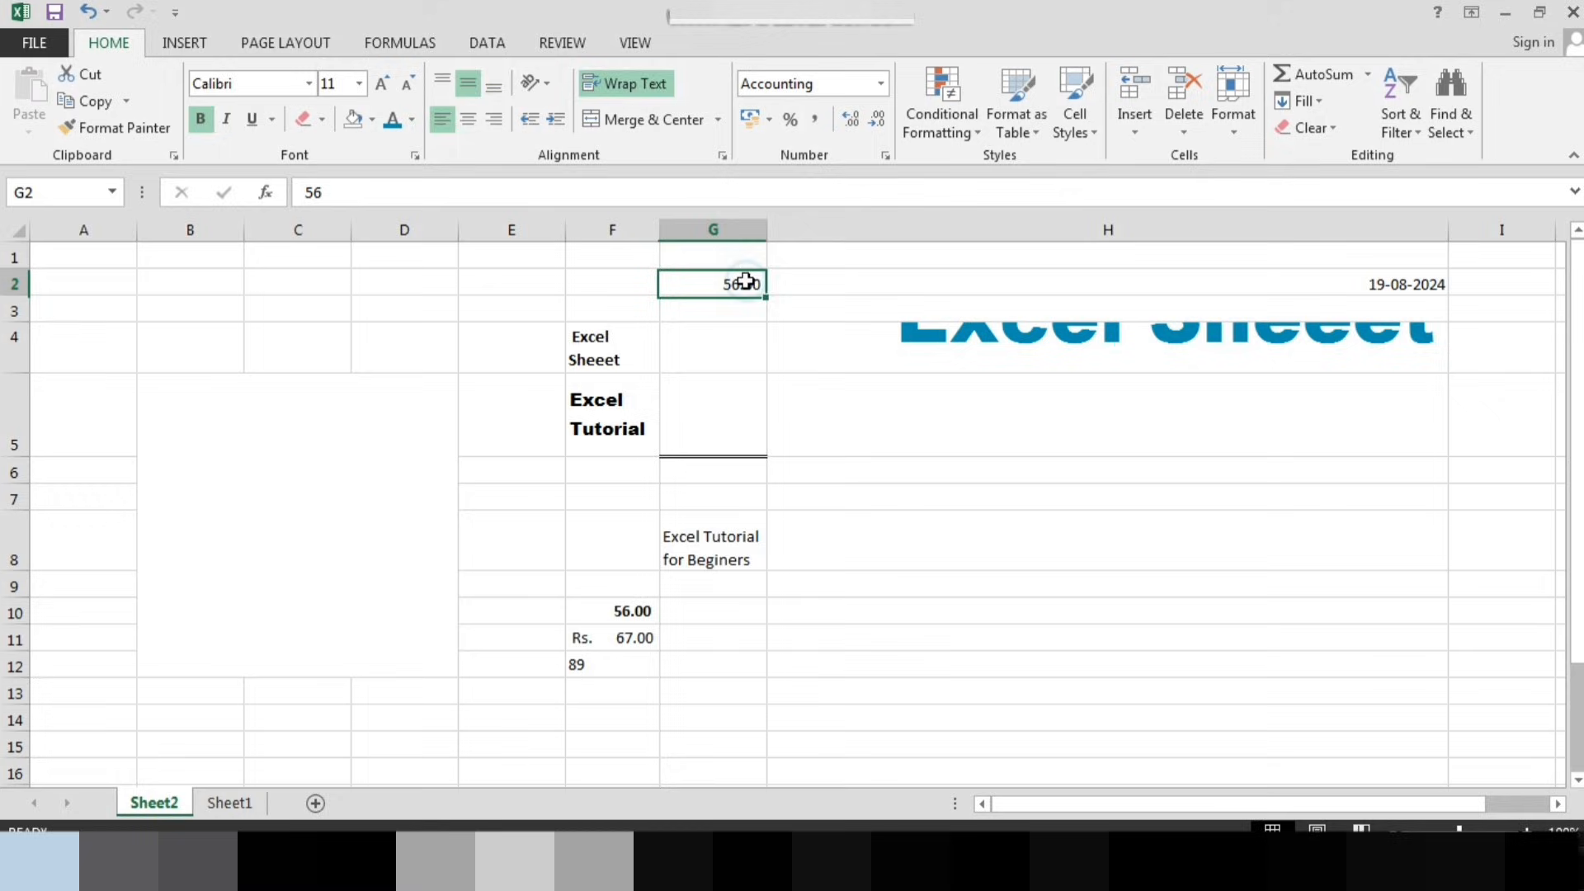
click(851, 122)
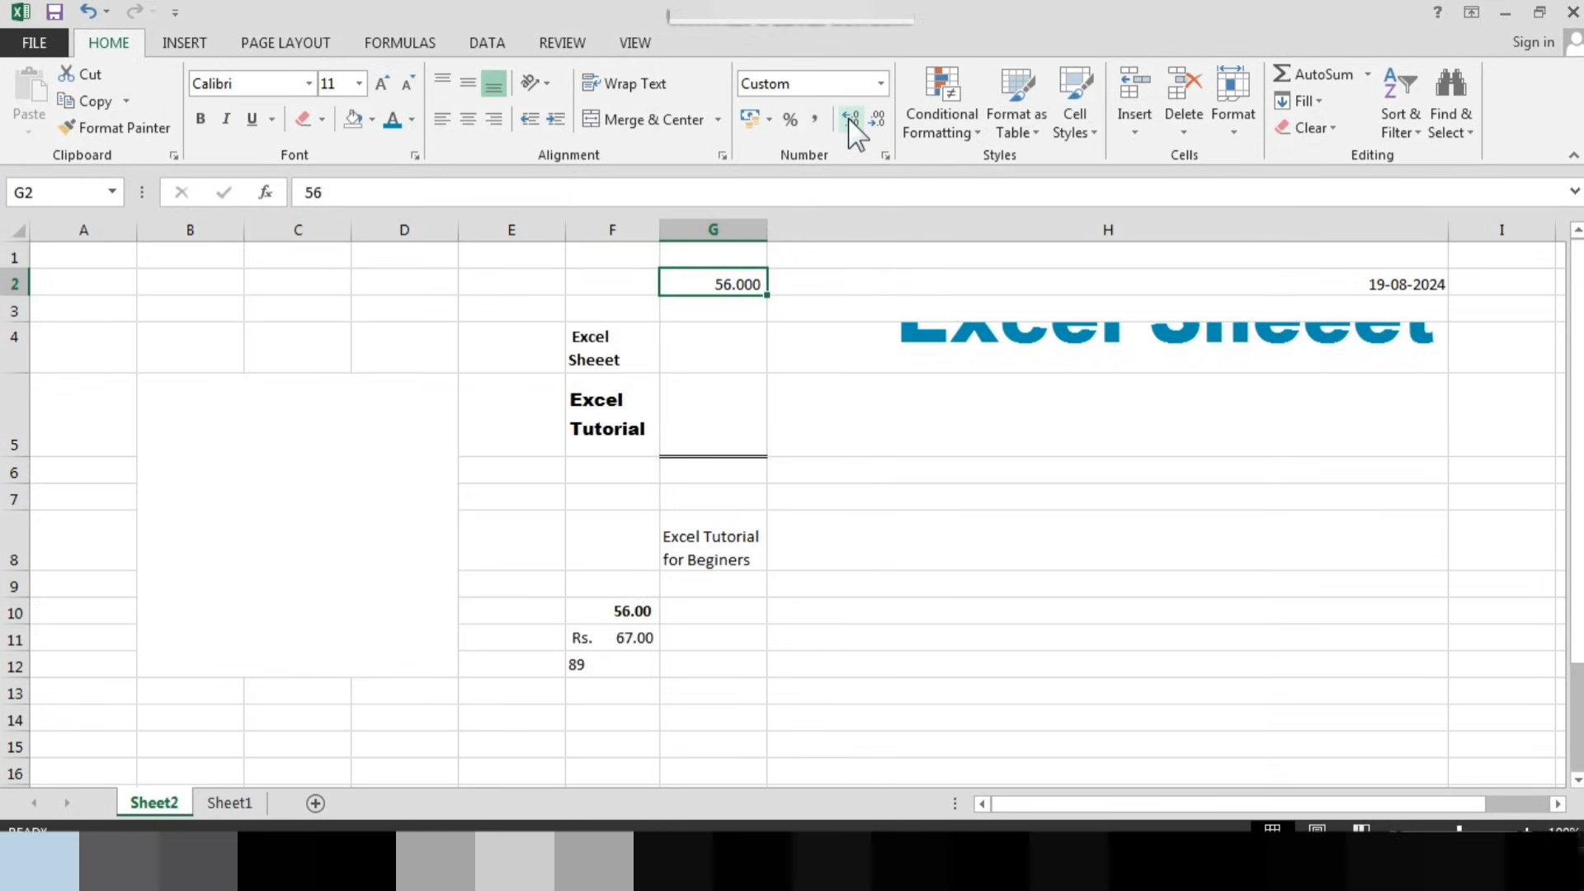
click(851, 122)
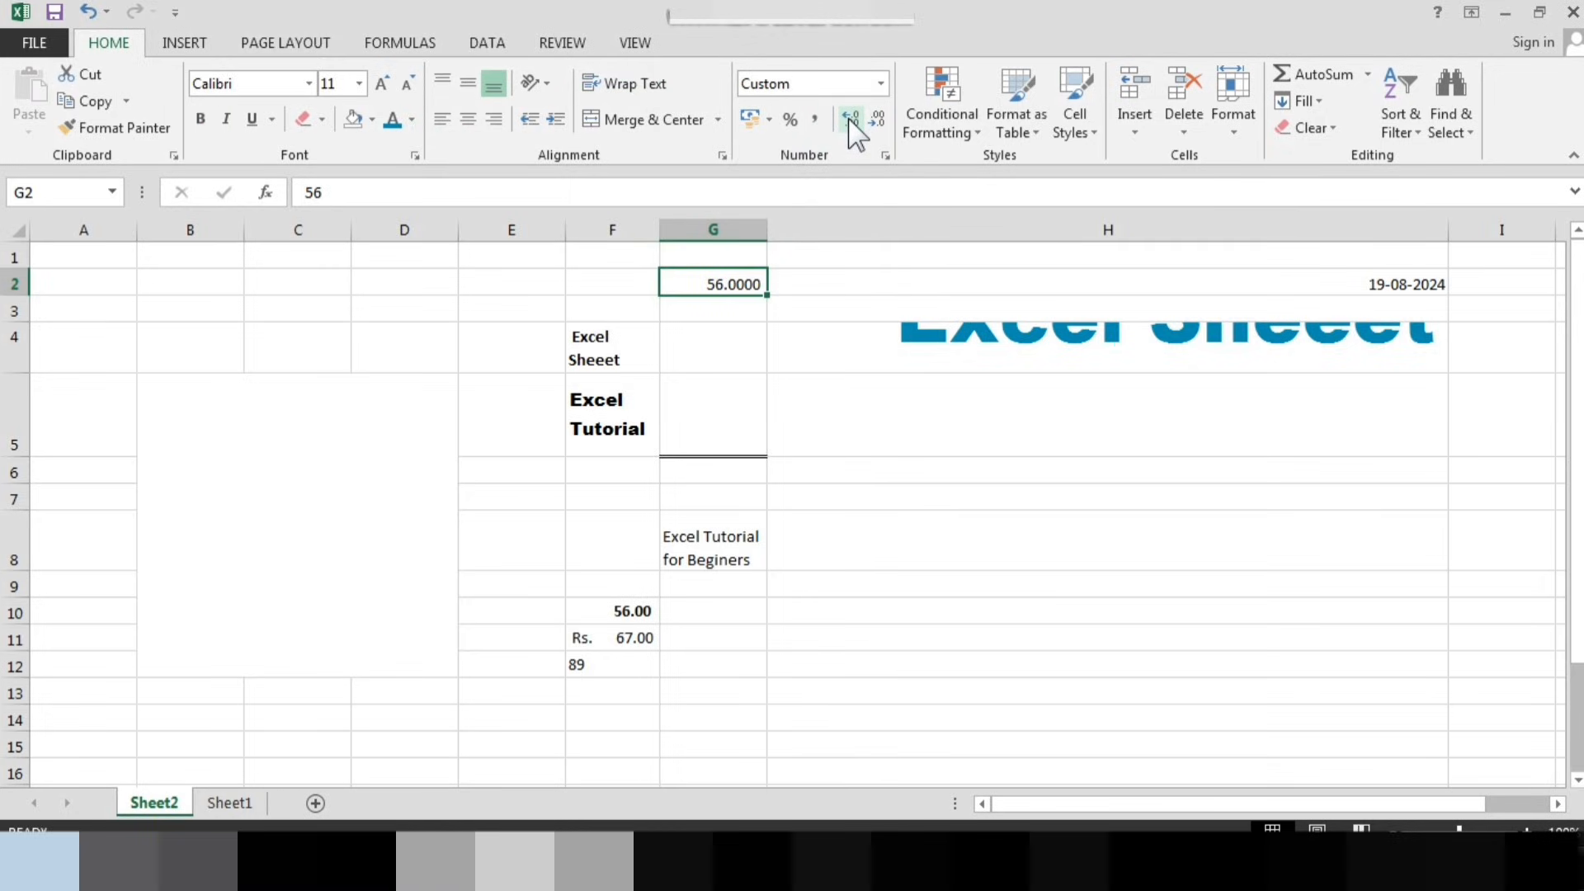
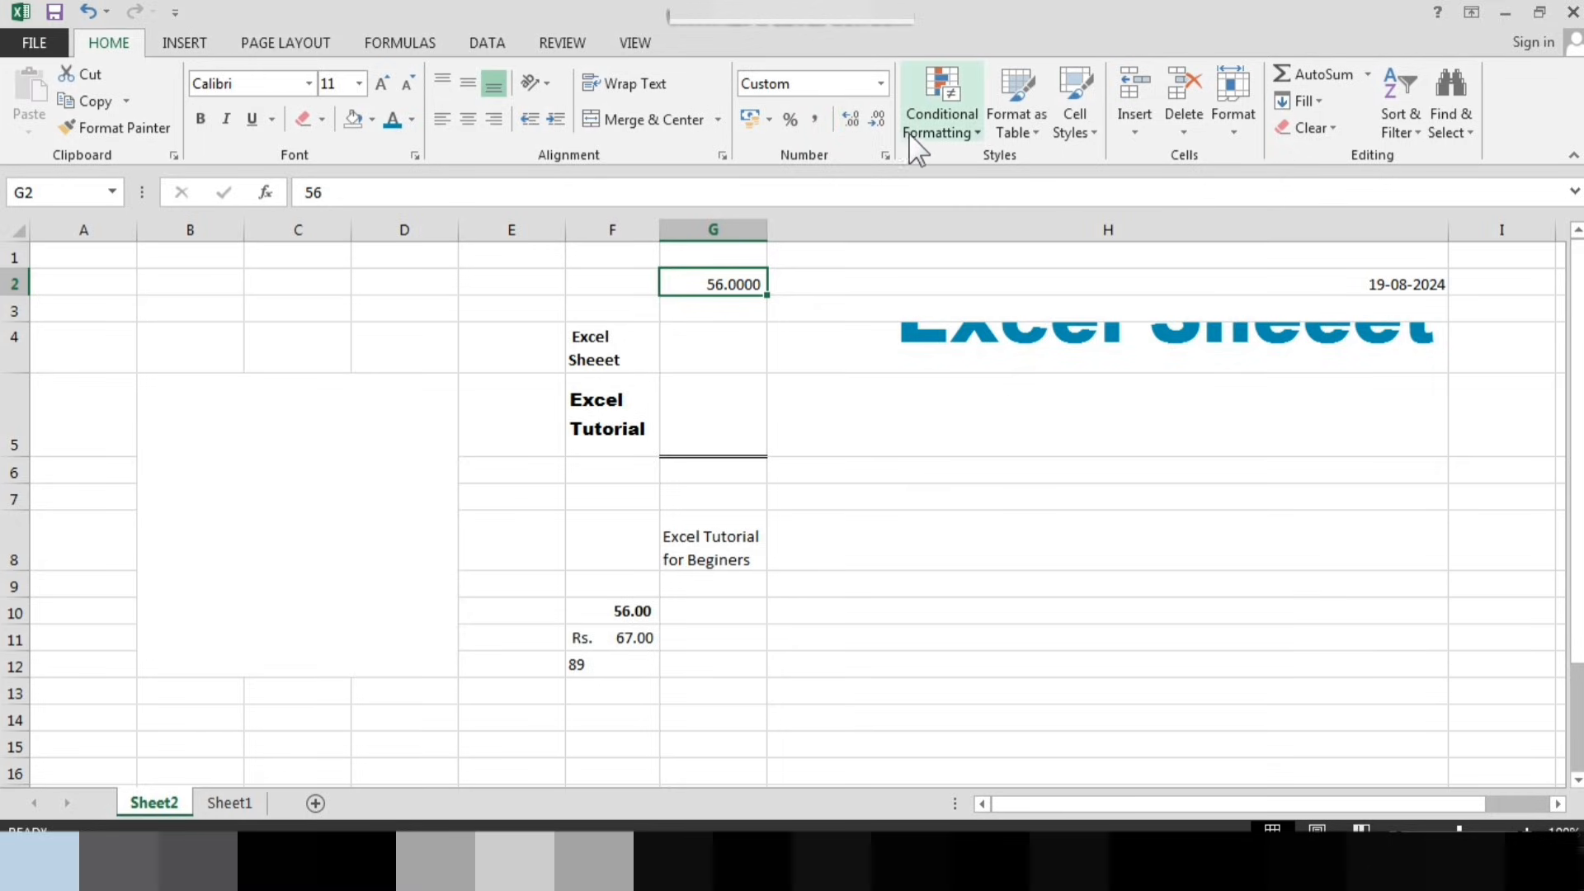
click(877, 119)
click(878, 119)
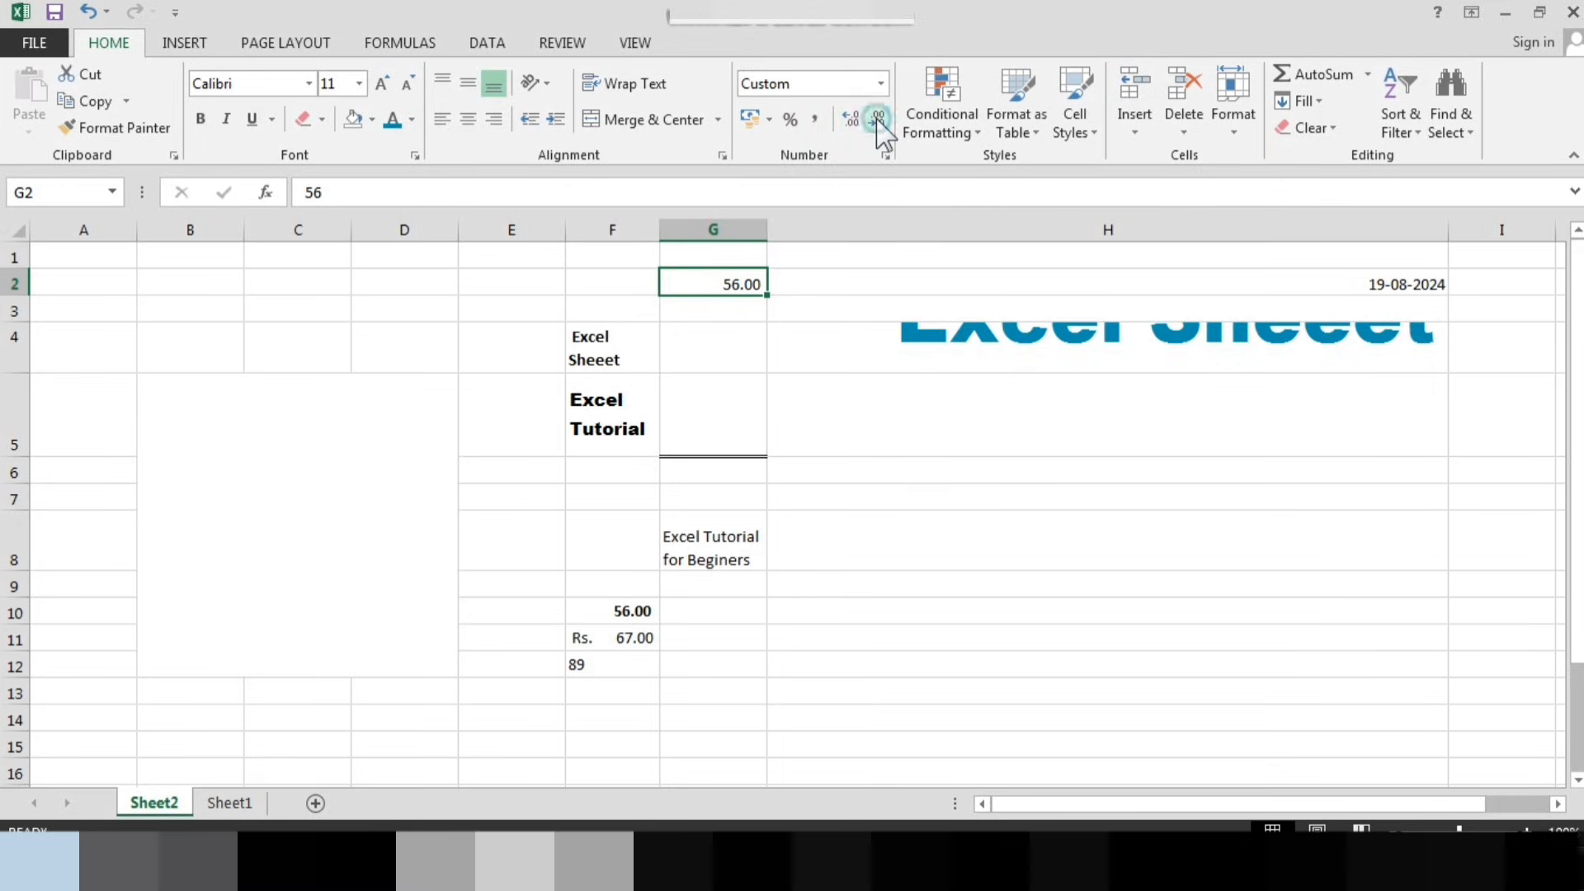
click(877, 120)
Enter the value 56.8876 in cell H8
click(898, 522)
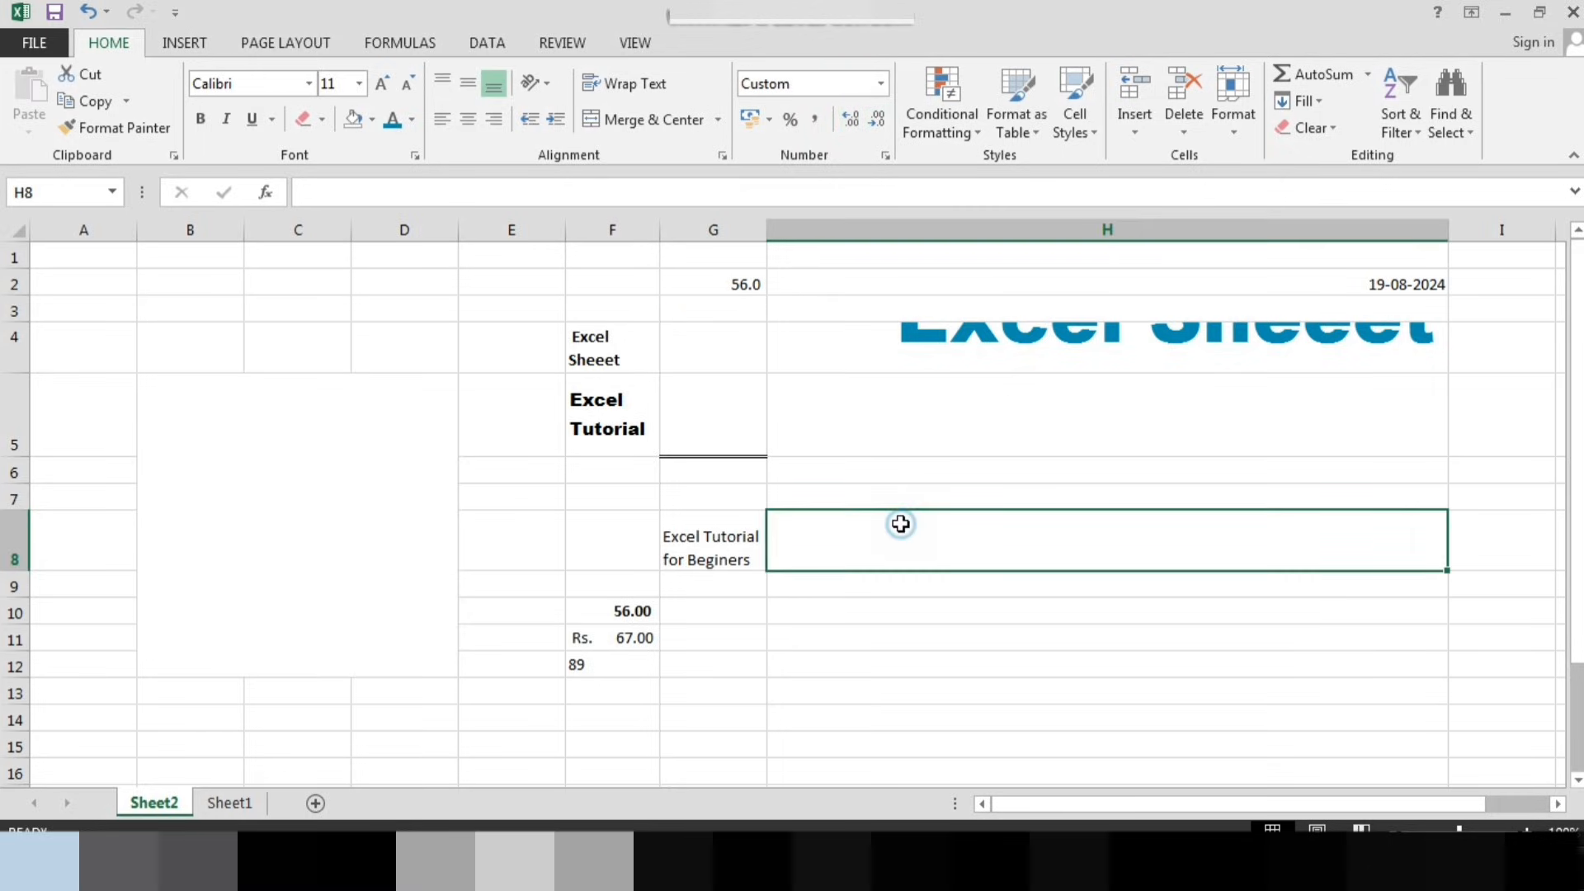
text(56)
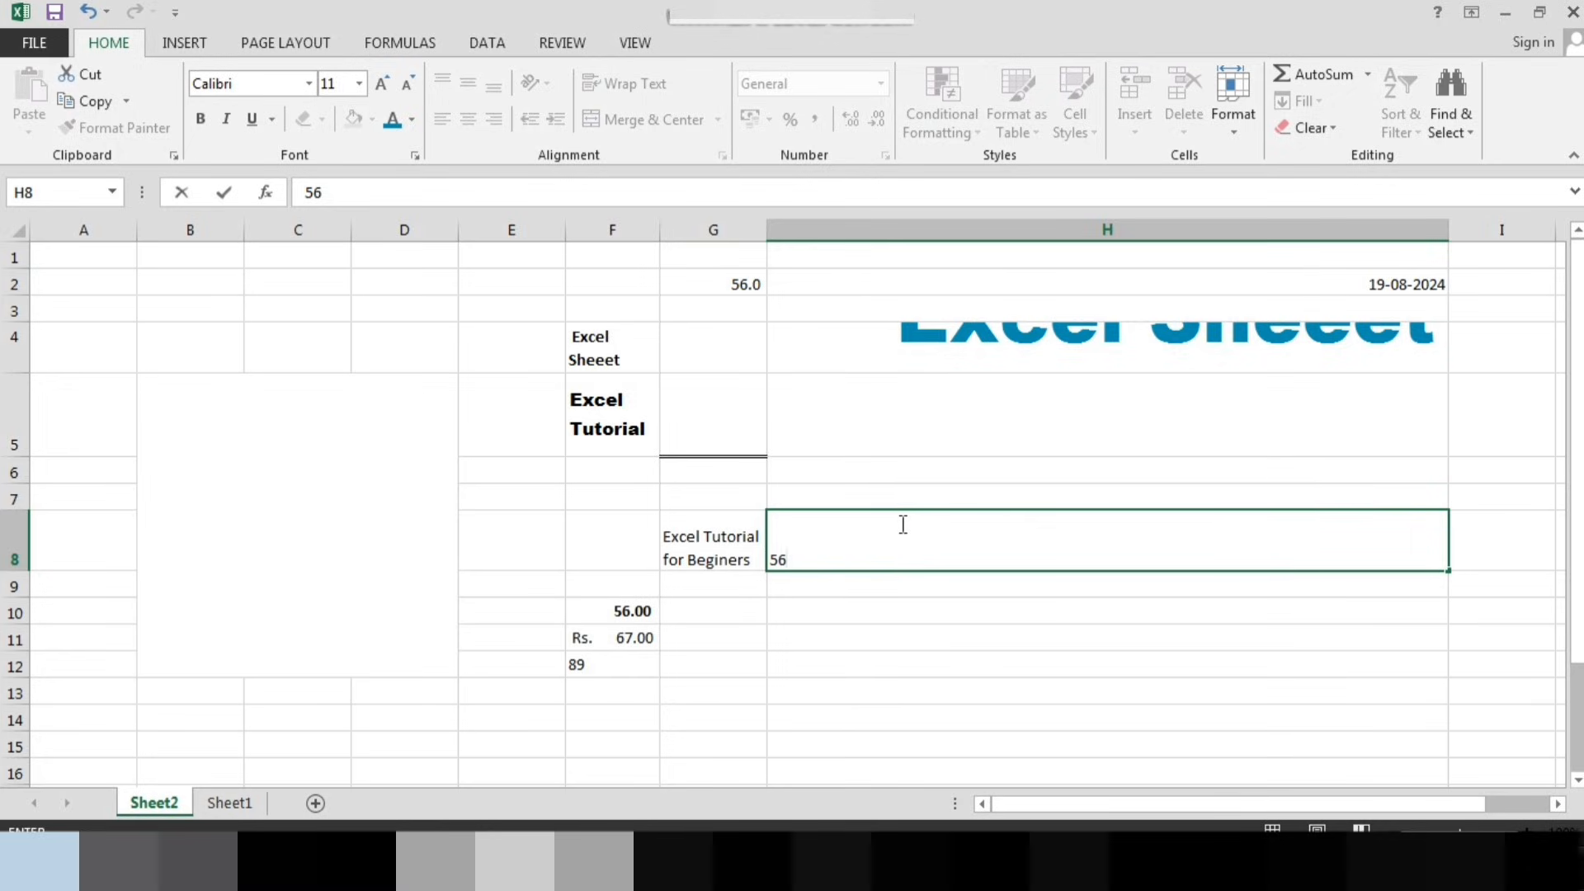
text(.8876)
key(Return)
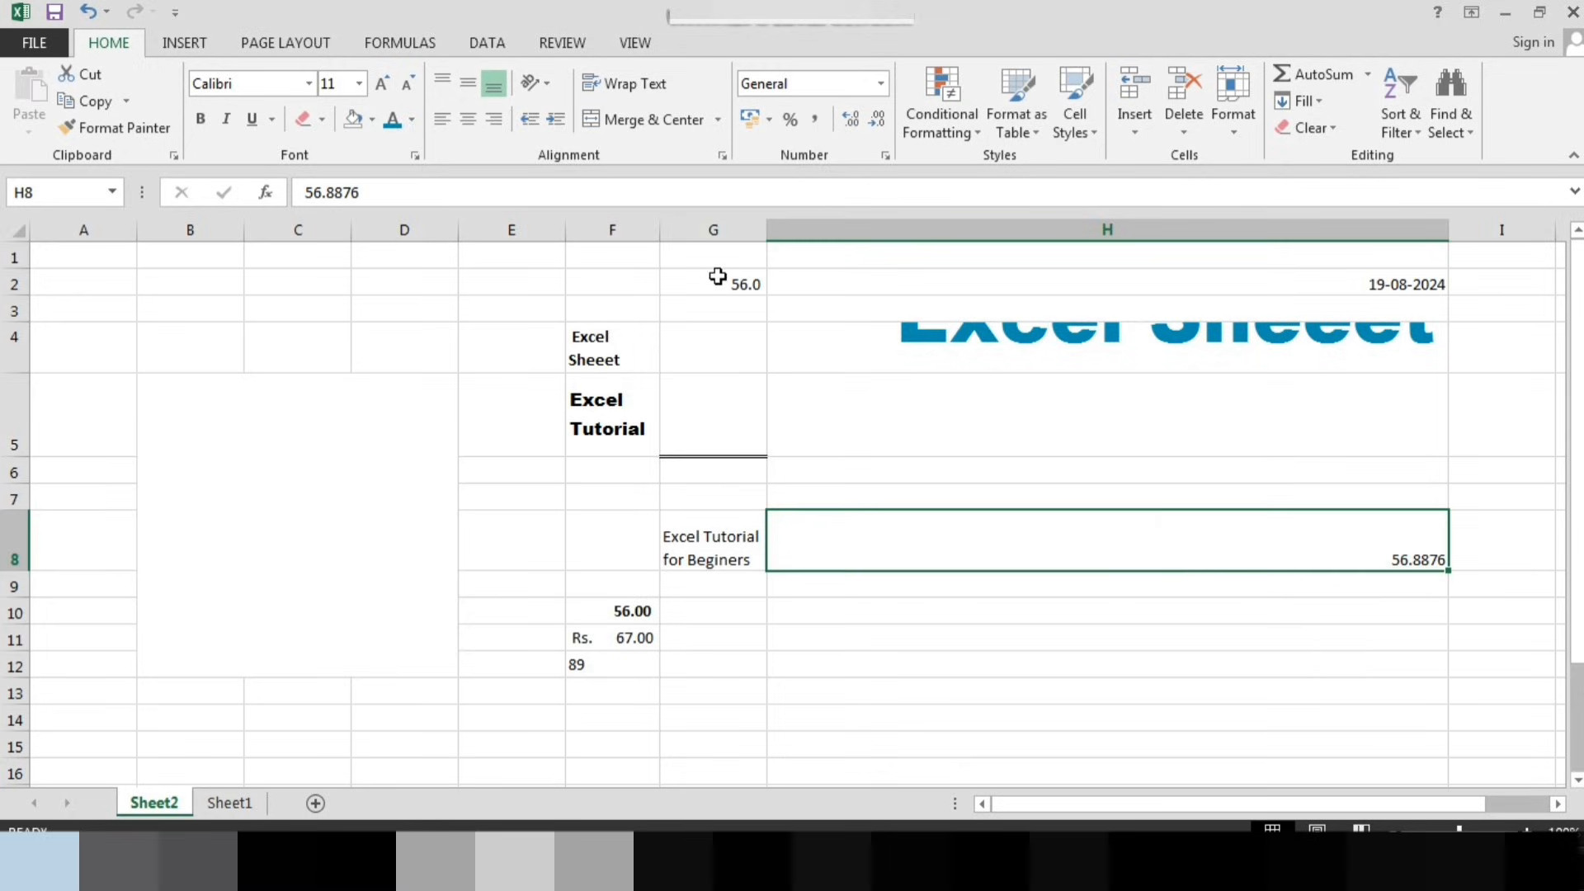
Enter the value 56.89789789 in cell G3
click(725, 311)
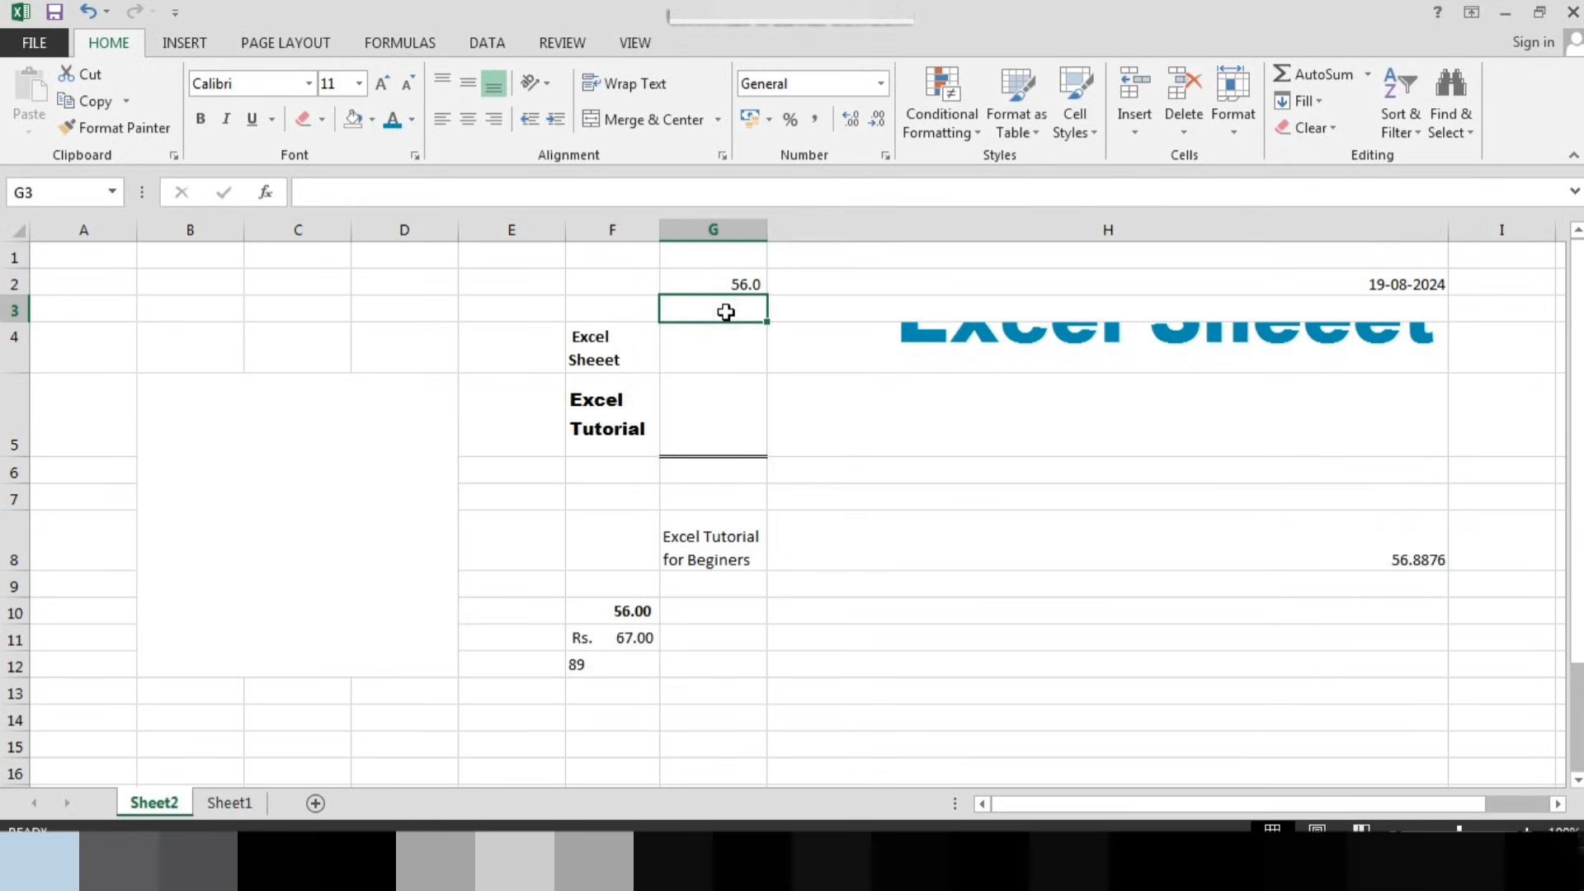
text(56.89789789)
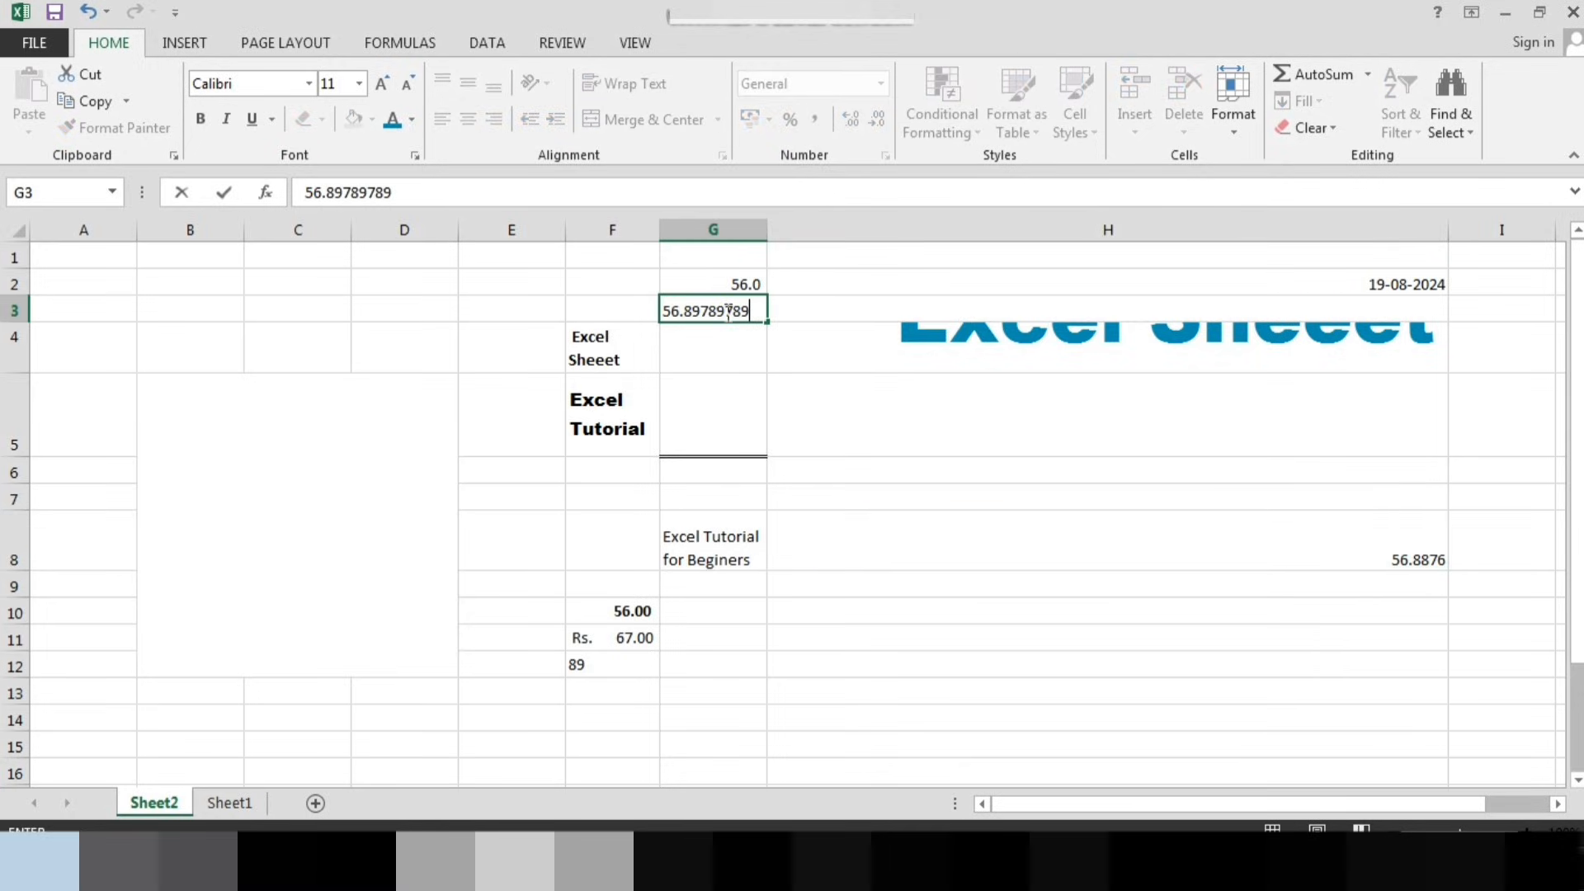
key(Return)
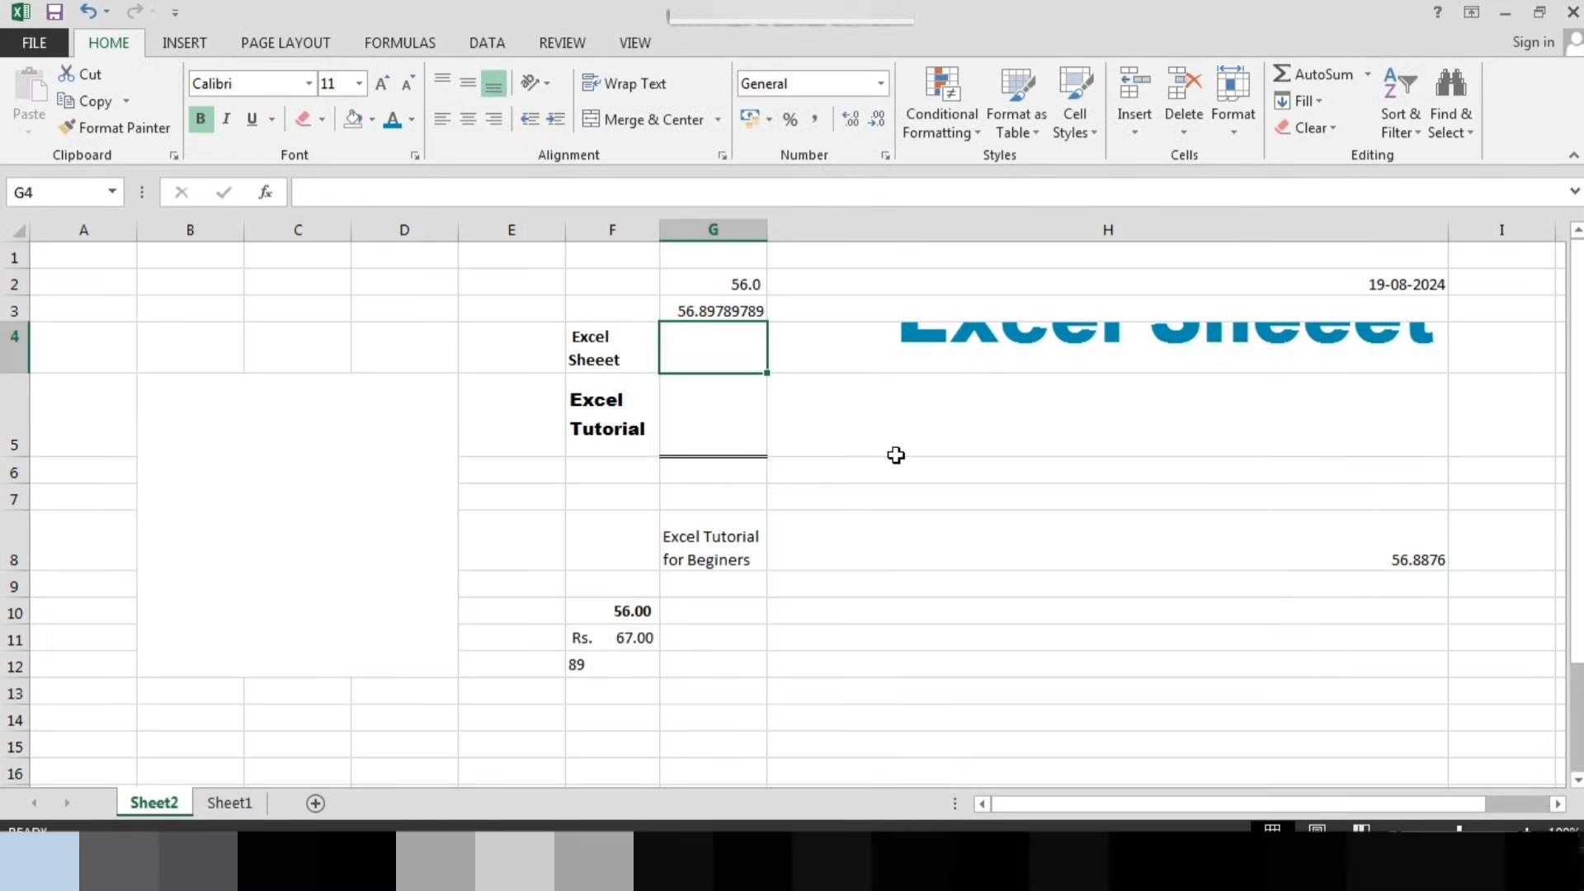
Decrease the decimals of the value in cell G3 to one decimal place
click(750, 308)
click(877, 119)
click(877, 120)
click(878, 120)
click(877, 119)
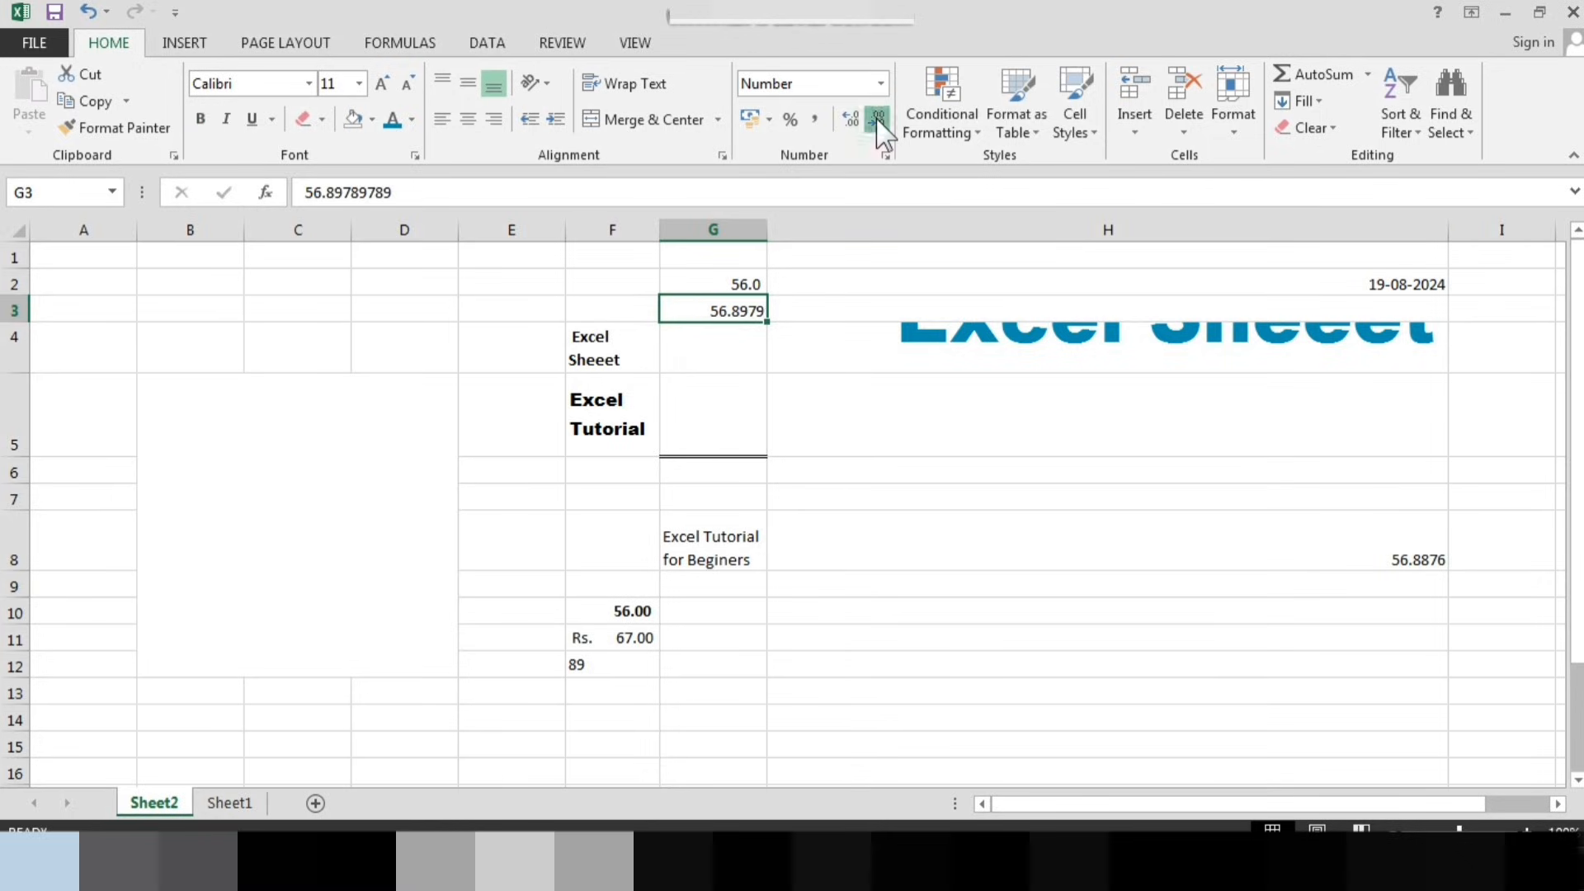
click(877, 120)
click(878, 120)
click(877, 120)
Increase the decimals of the value in cell G3 to eleven decimal places
click(852, 120)
click(852, 120)
click(852, 120)
click(852, 120)
click(852, 120)
click(852, 120)
click(852, 121)
click(852, 120)
click(852, 120)
click(852, 120)
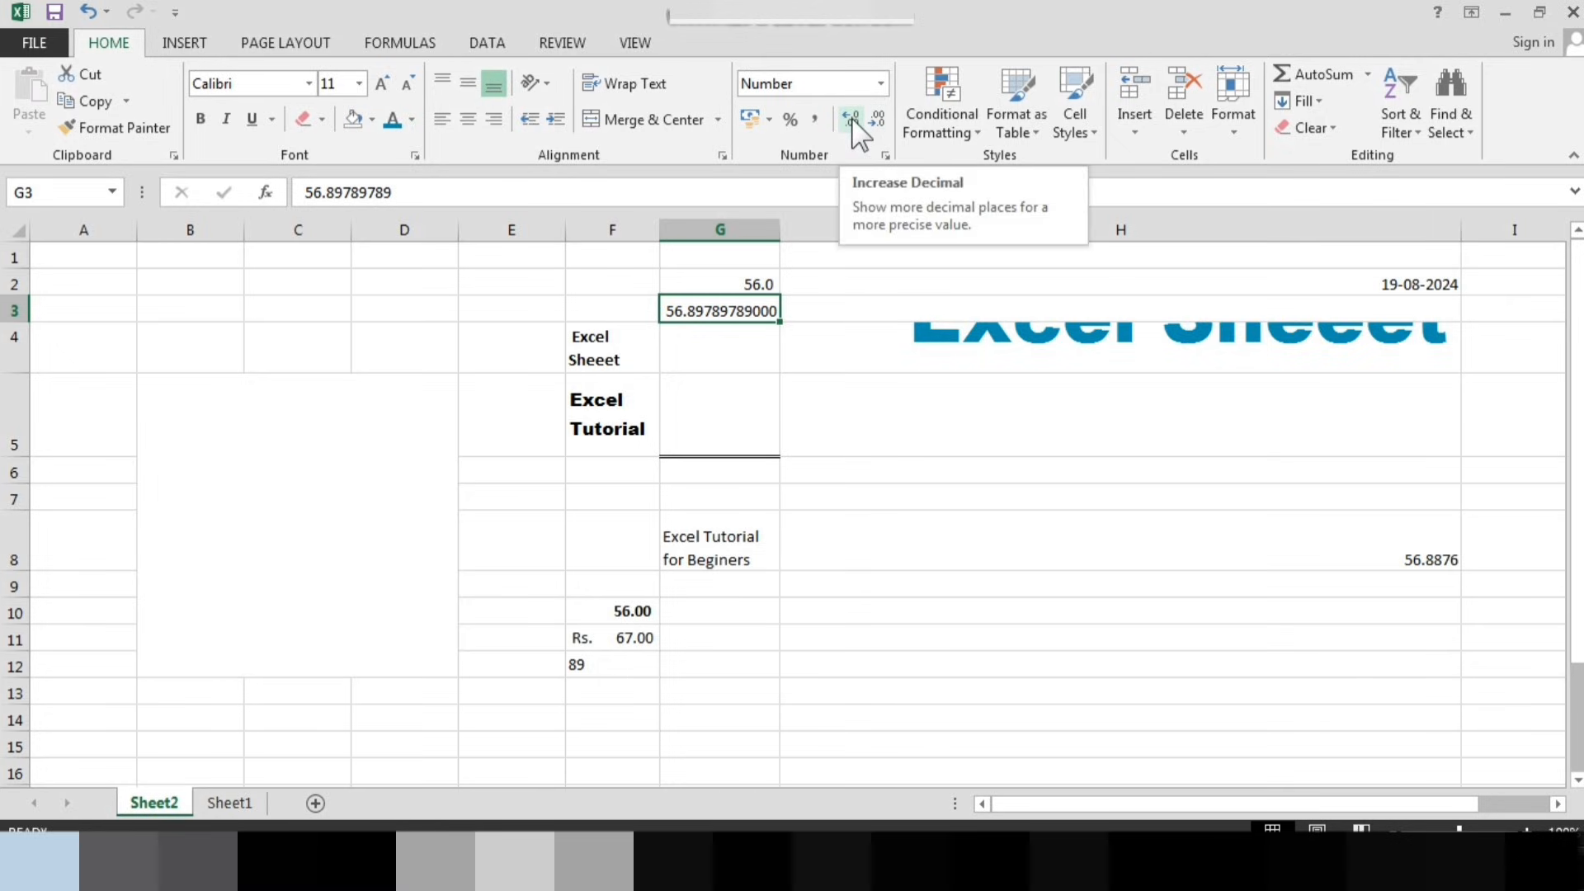
Delete the contents of cell G3
click(852, 438)
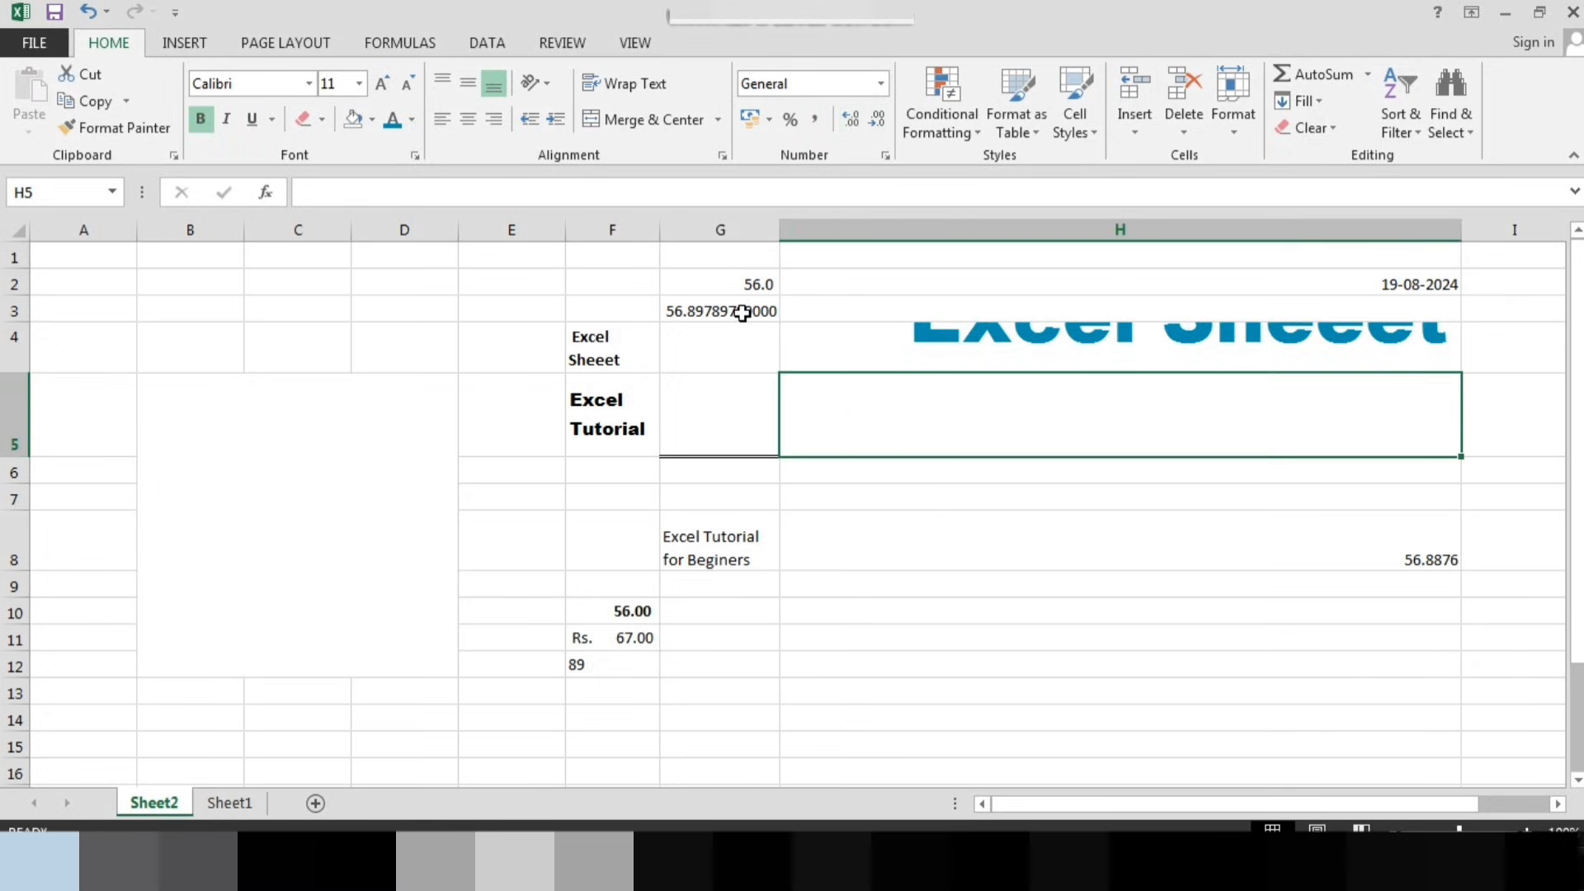
click(743, 312)
key(Delete)
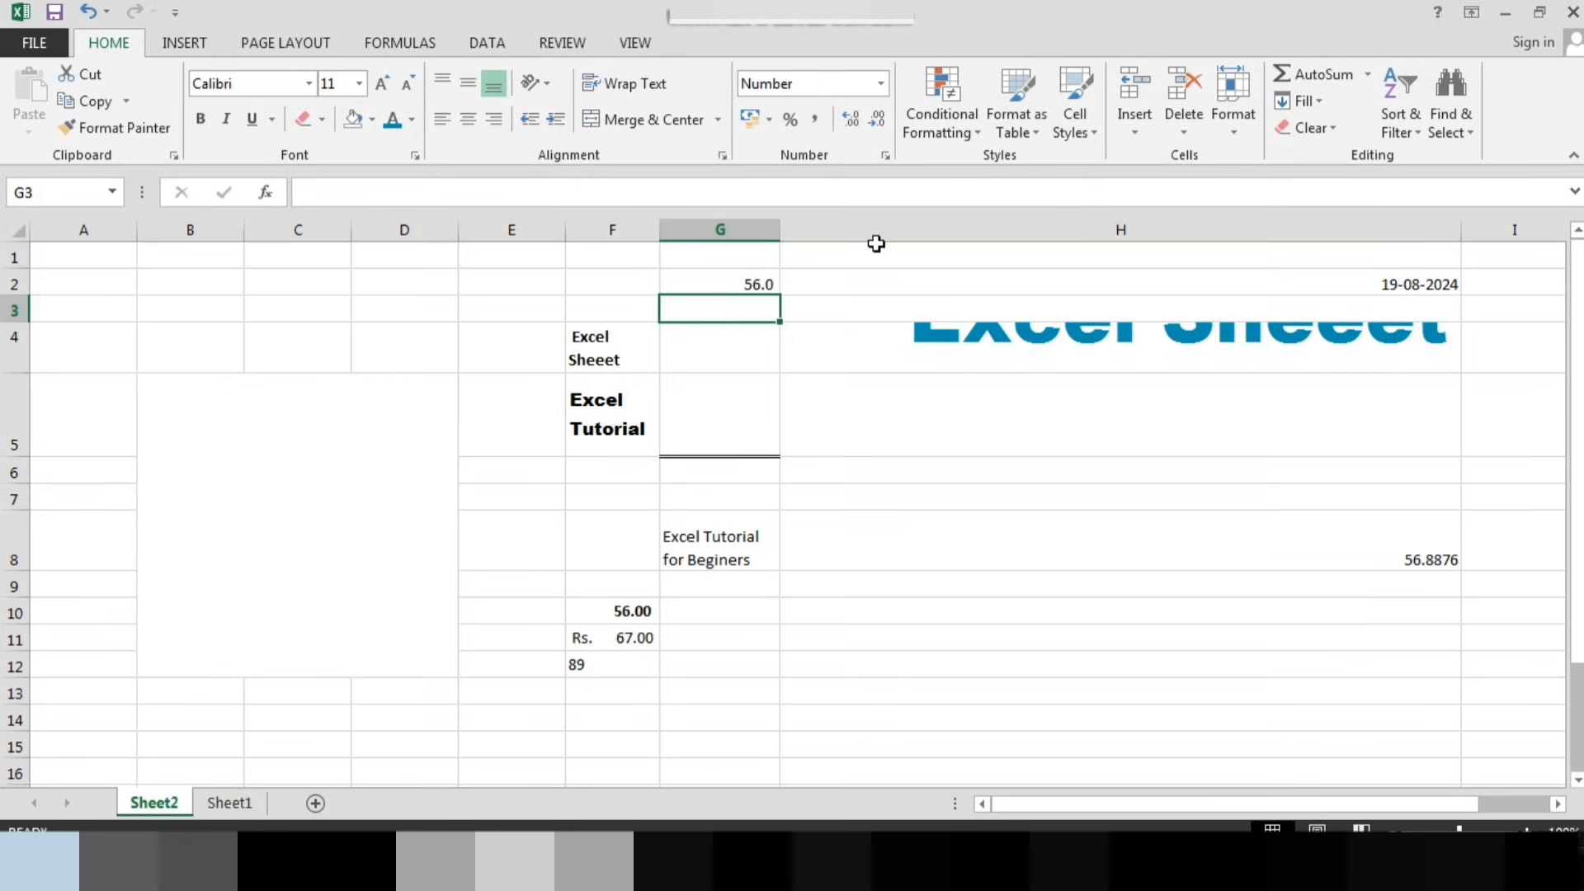
Look through the Conditional Formatting rule types, the Format as Table styles and the Cell Styles gallery
click(977, 137)
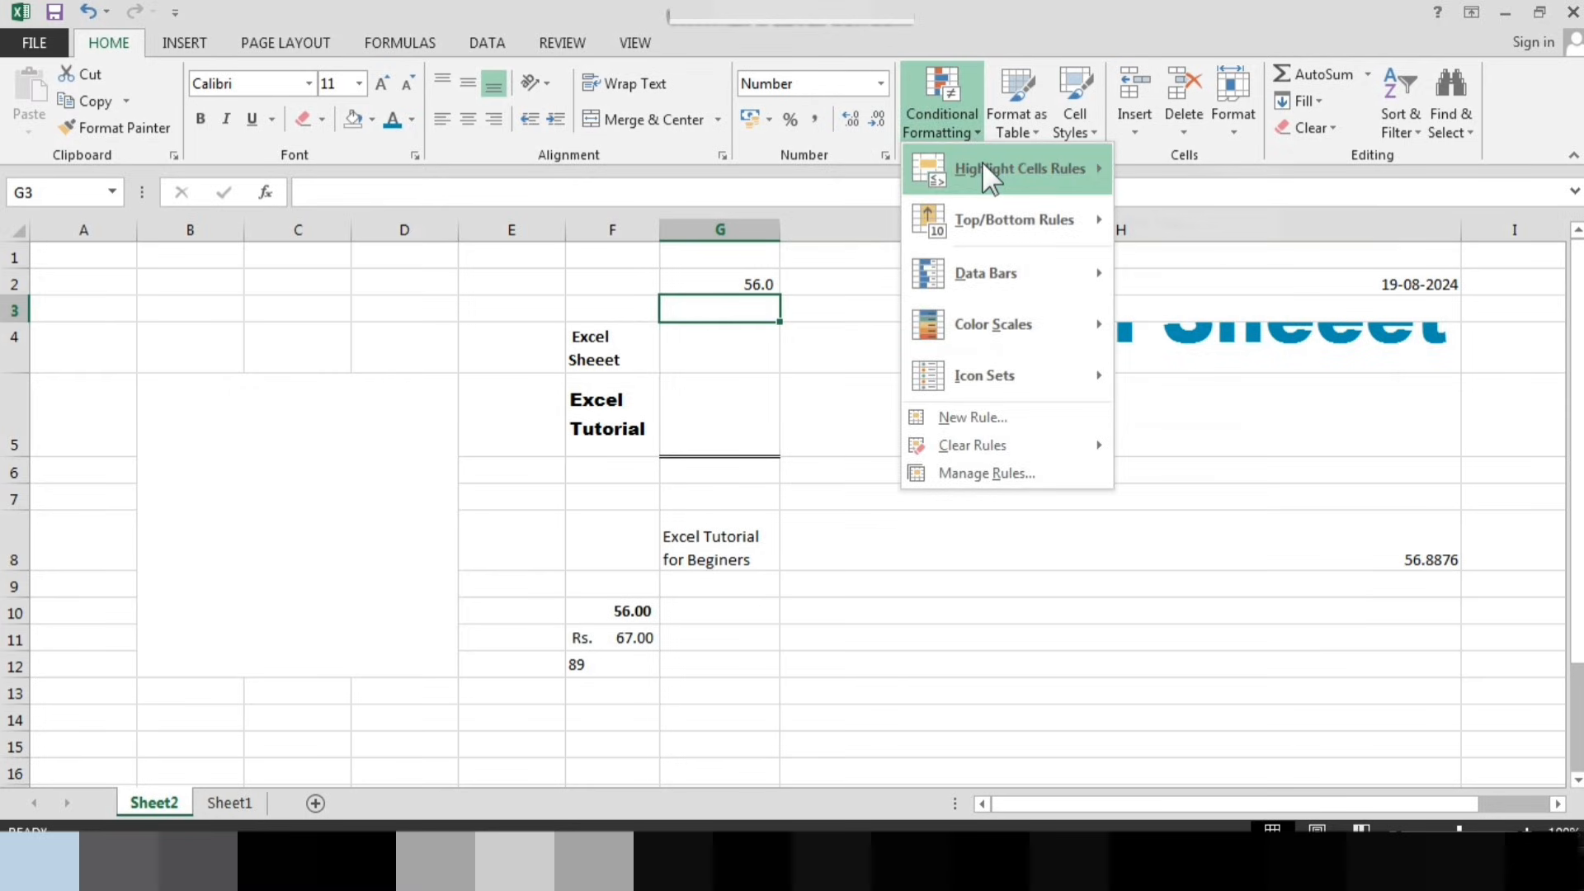
mouse_move(988, 174)
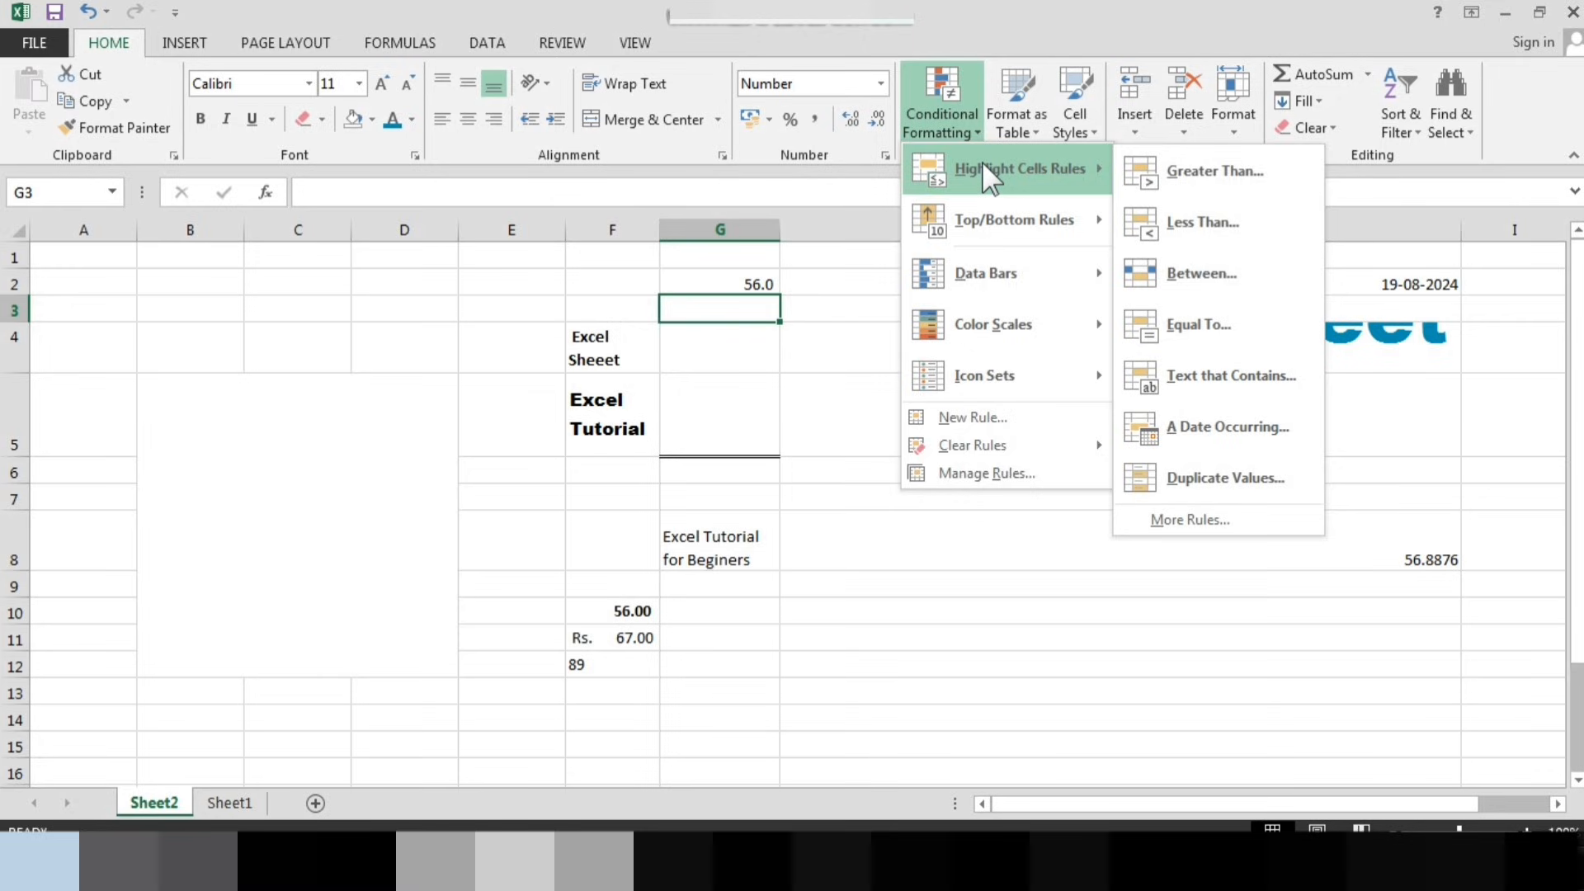
mouse_move(983, 282)
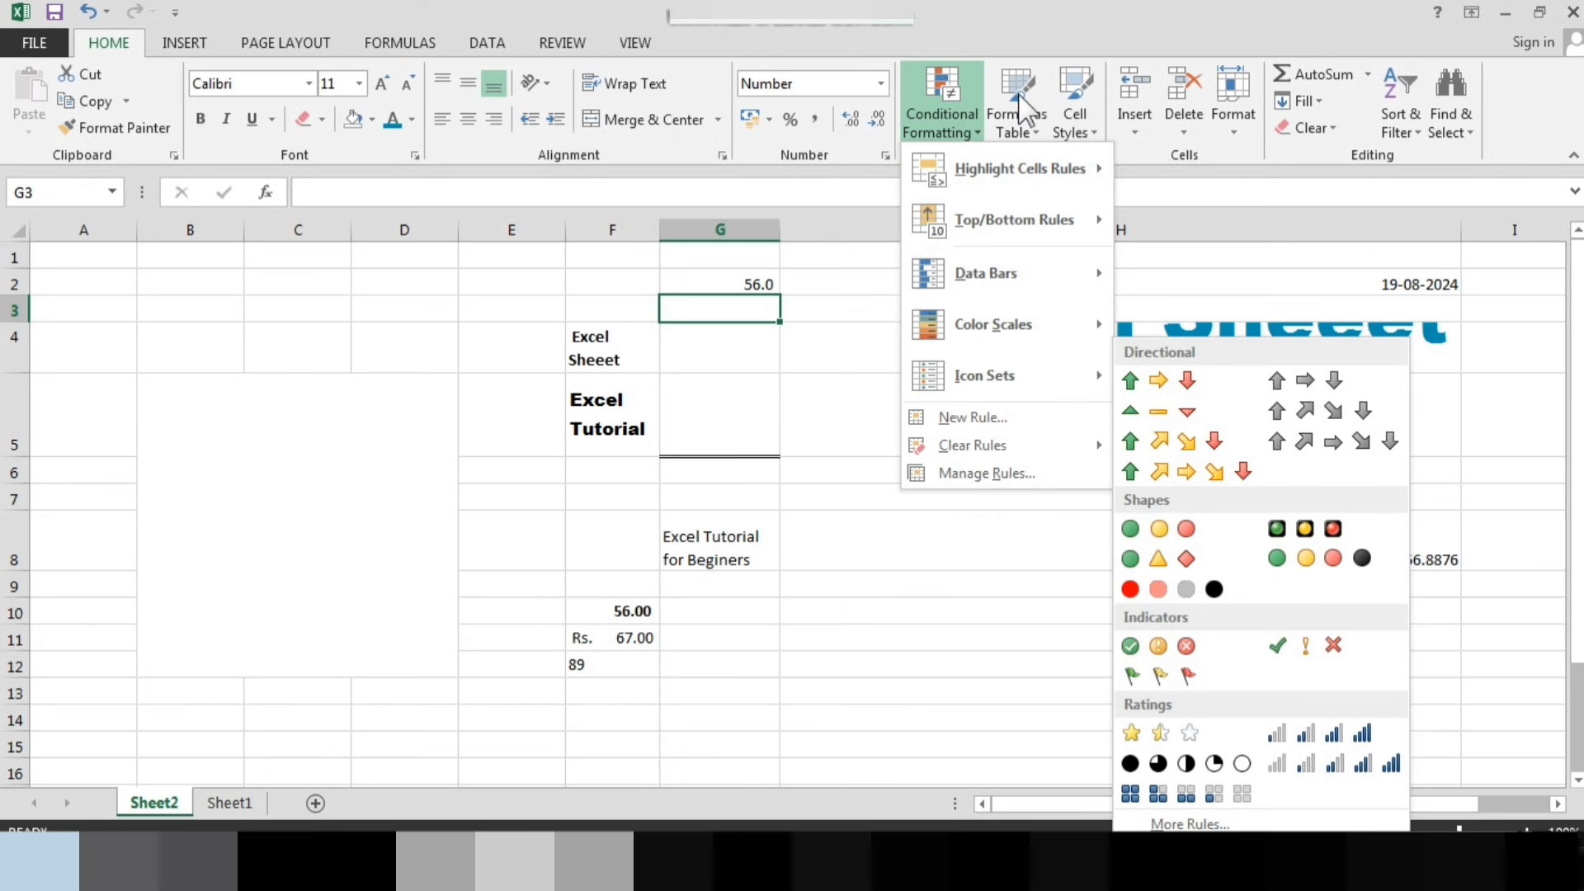
click(1028, 123)
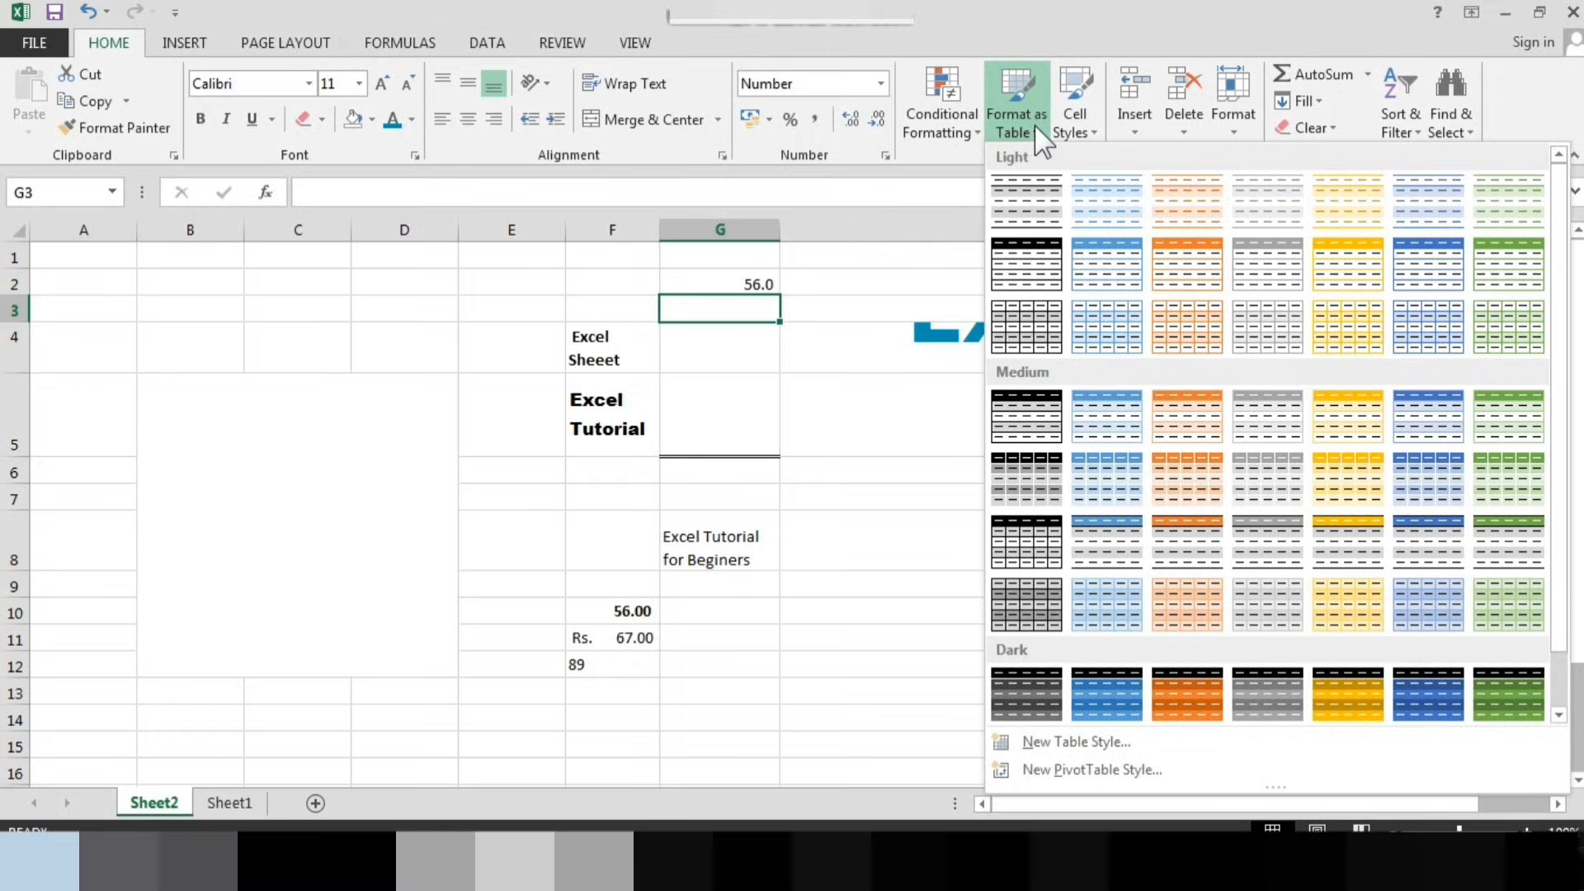
click(1087, 116)
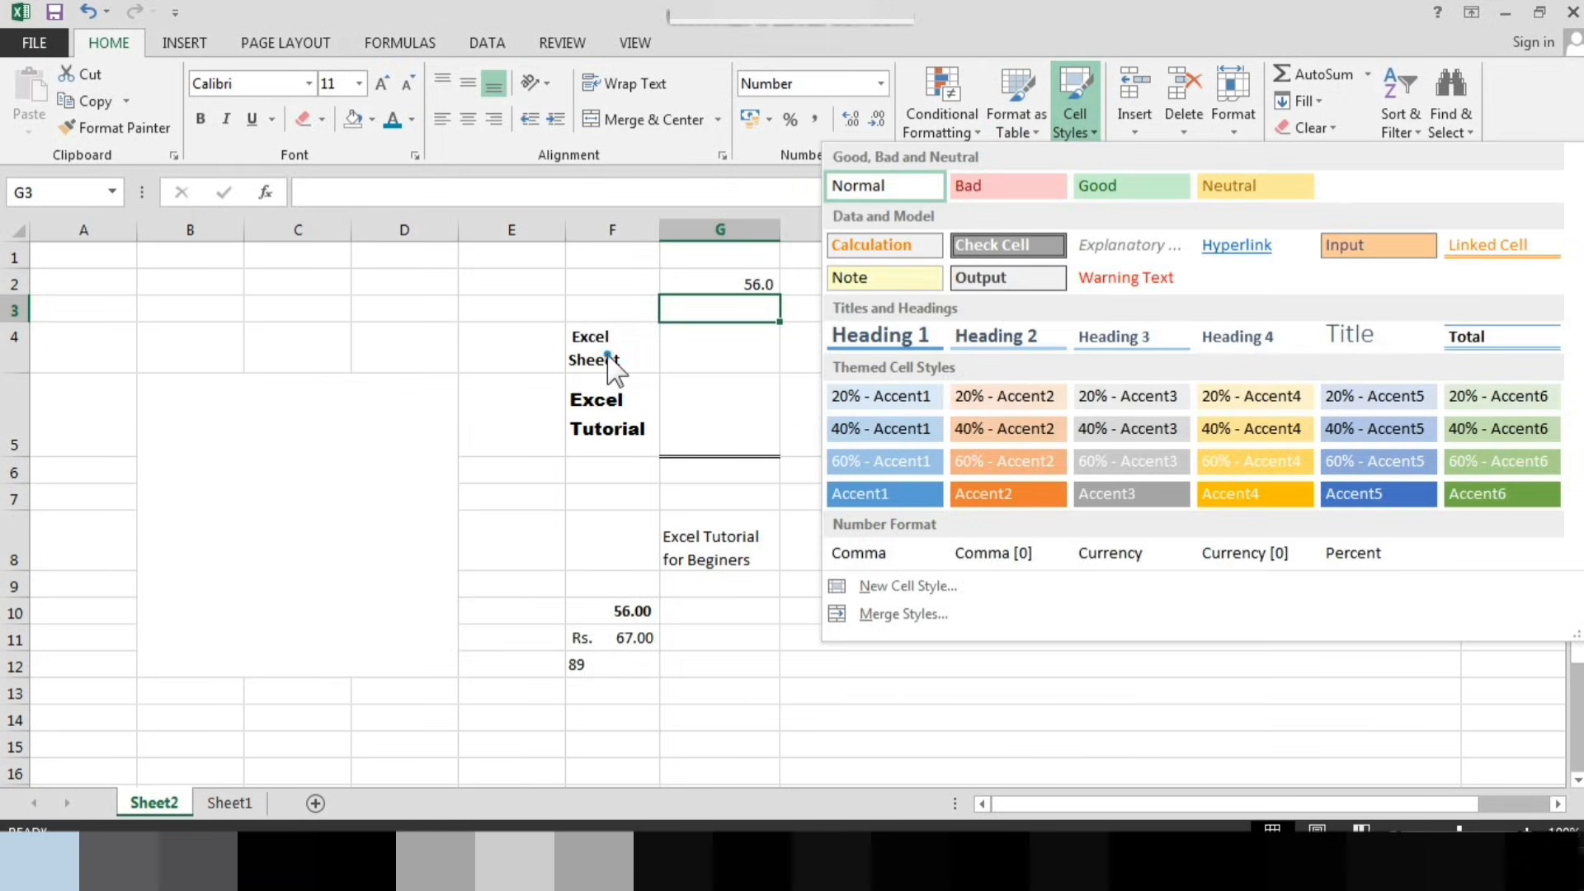
Preview the themed cell styles on the "Excel Sheeet" text in cell F4 without applying any
click(602, 348)
click(603, 348)
click(1087, 115)
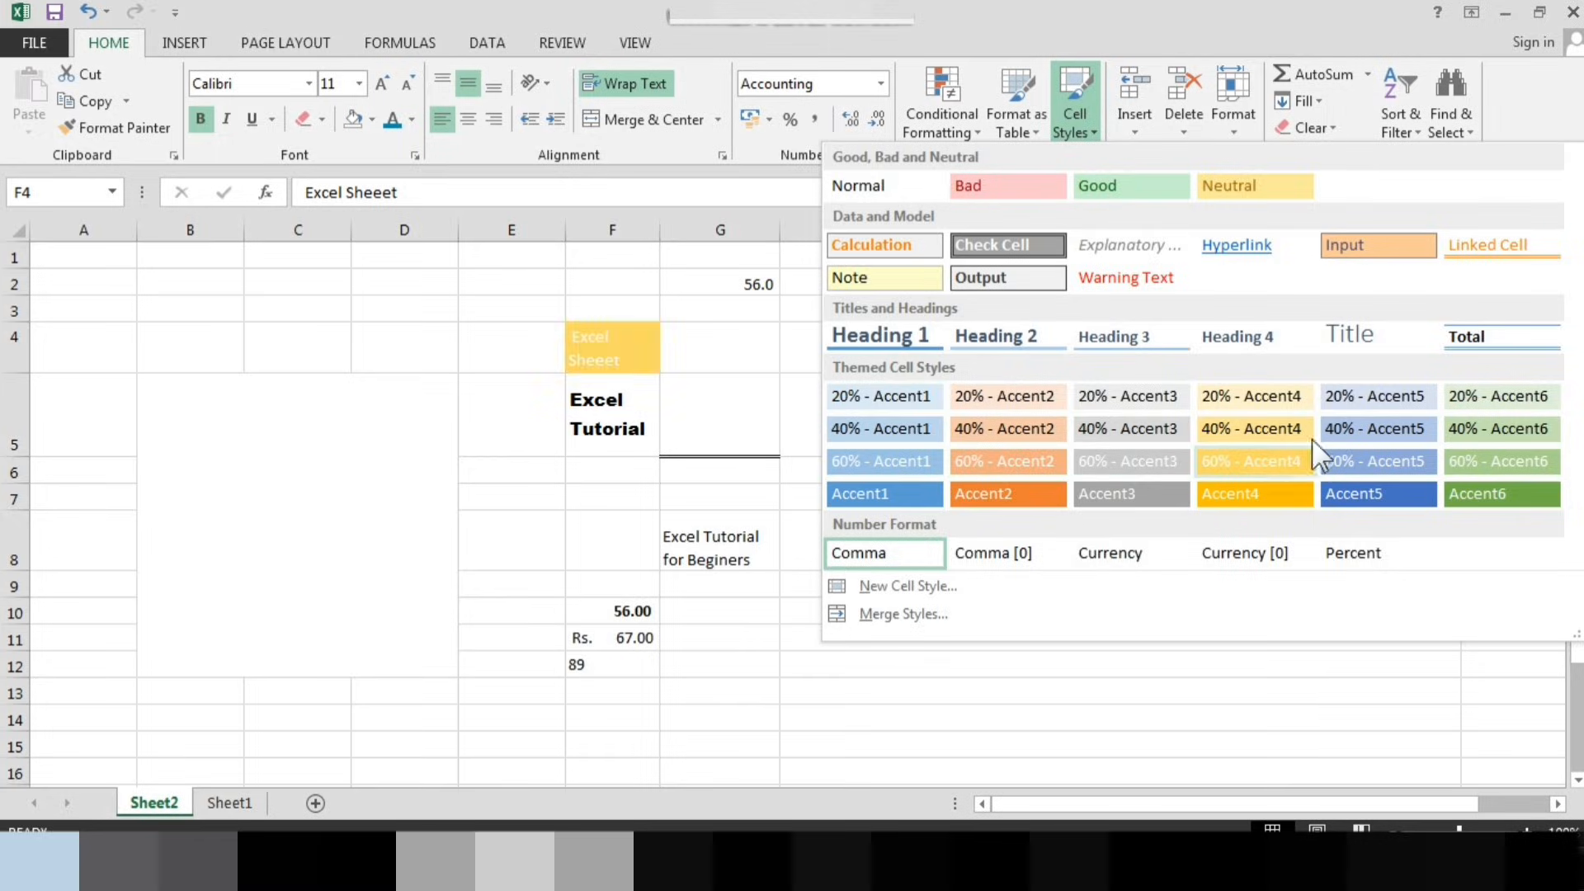
key(Escape)
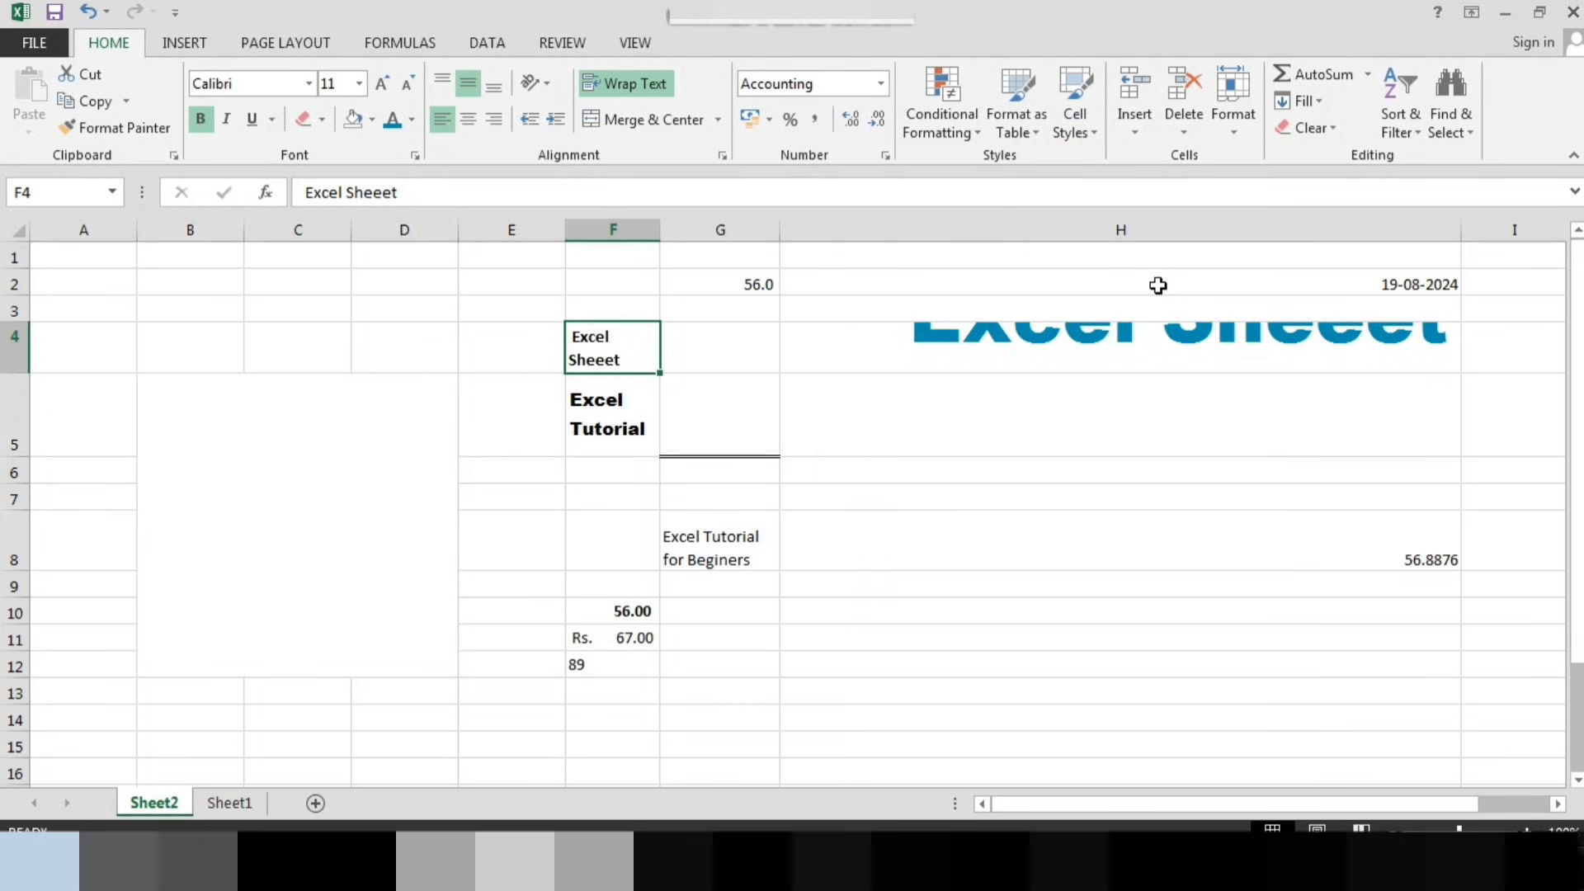
Insert three new sheet rows above row 2, starting from cell G2
click(1135, 135)
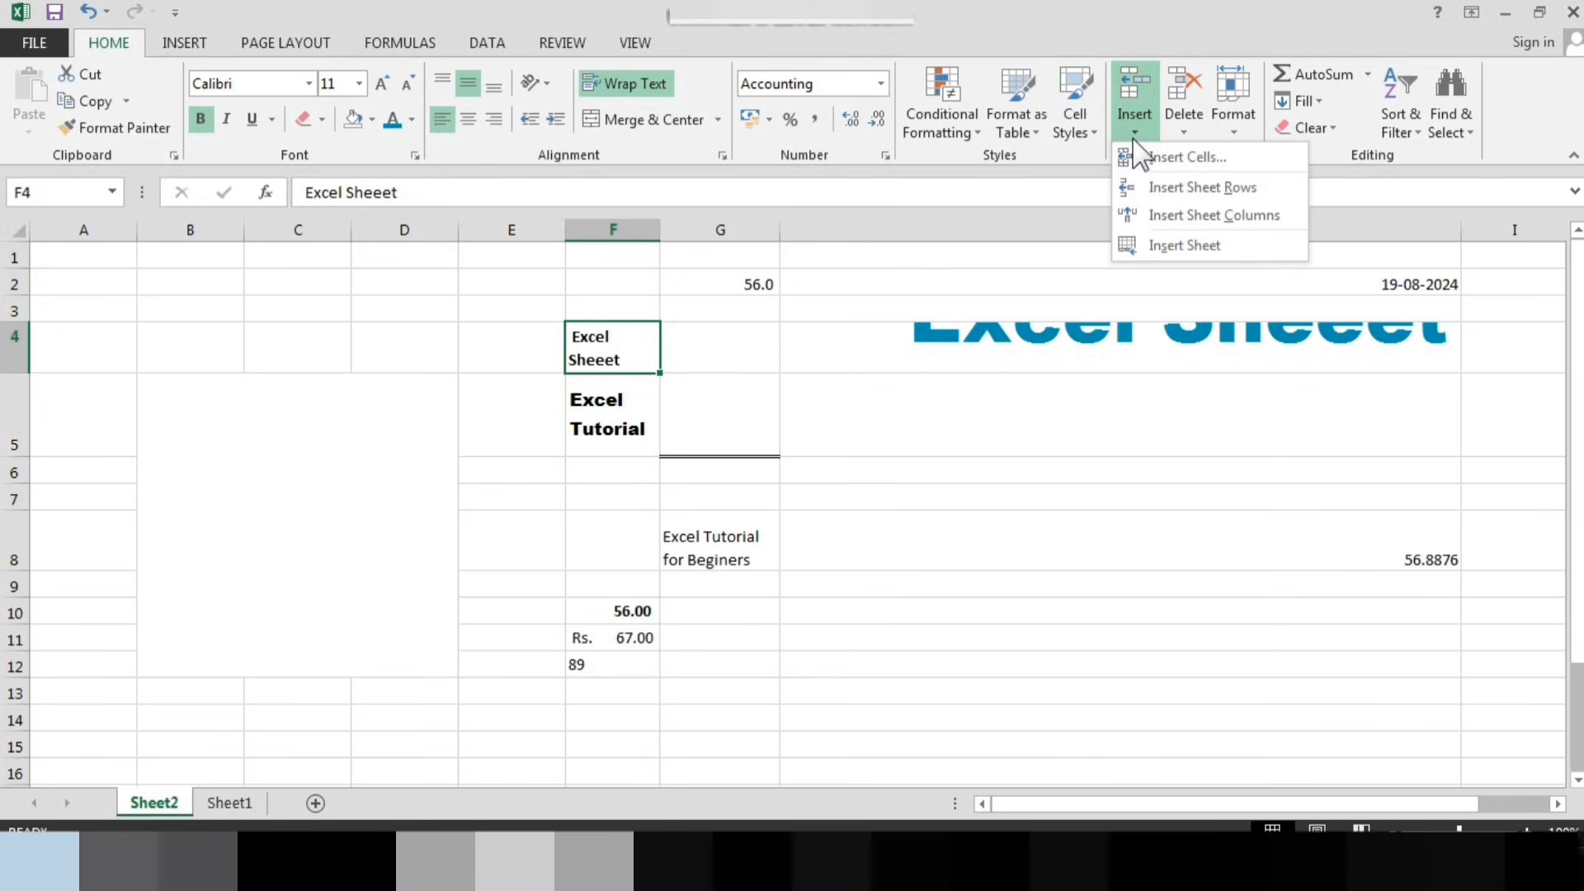
click(649, 293)
click(700, 275)
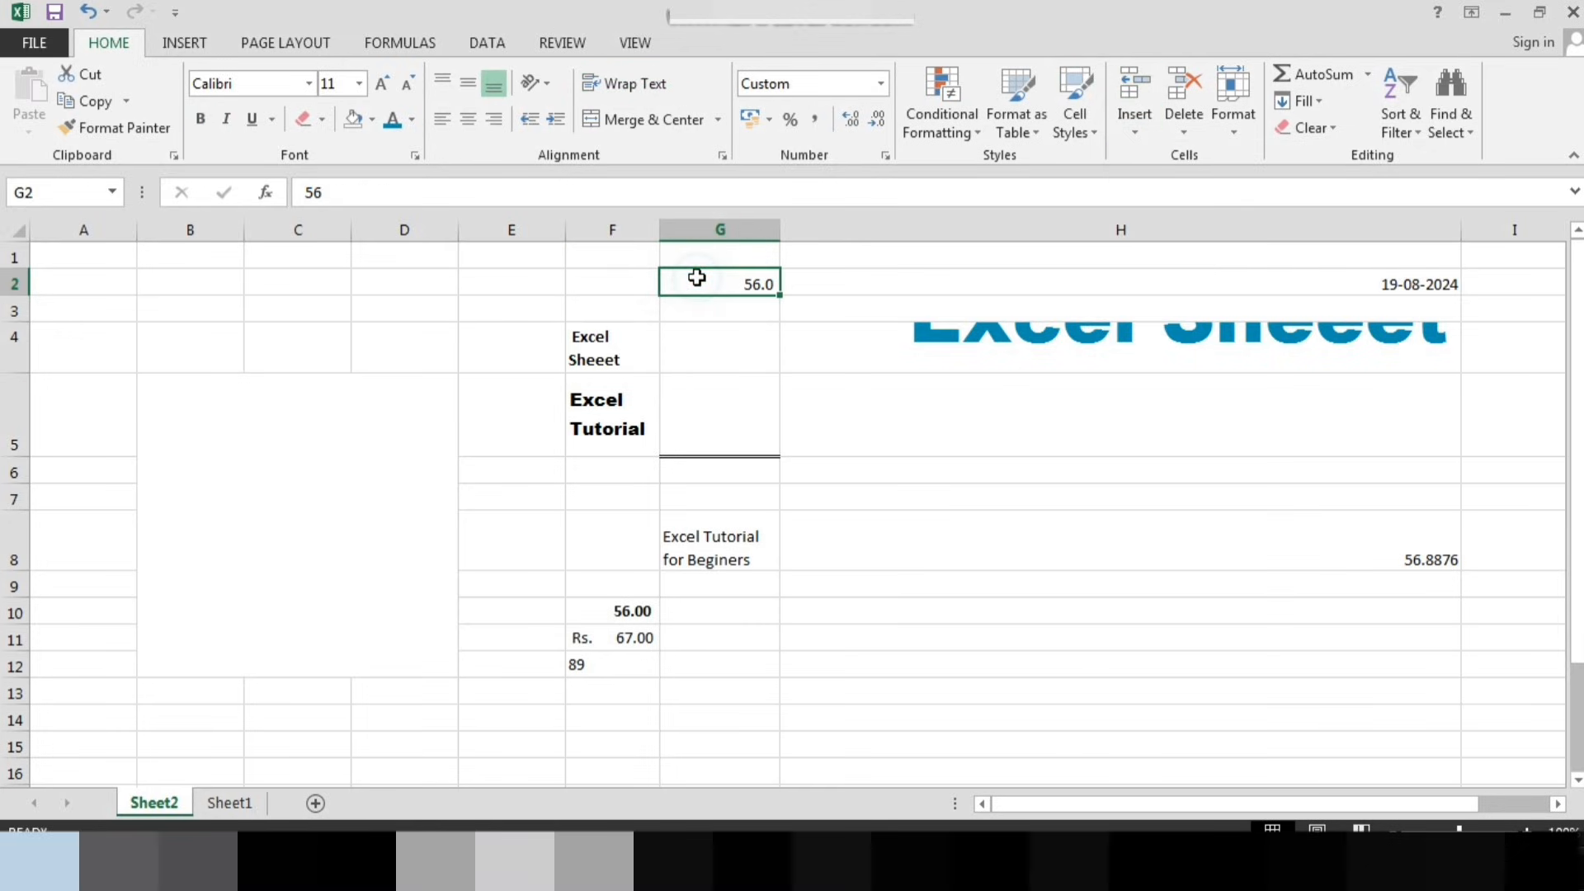
click(1136, 135)
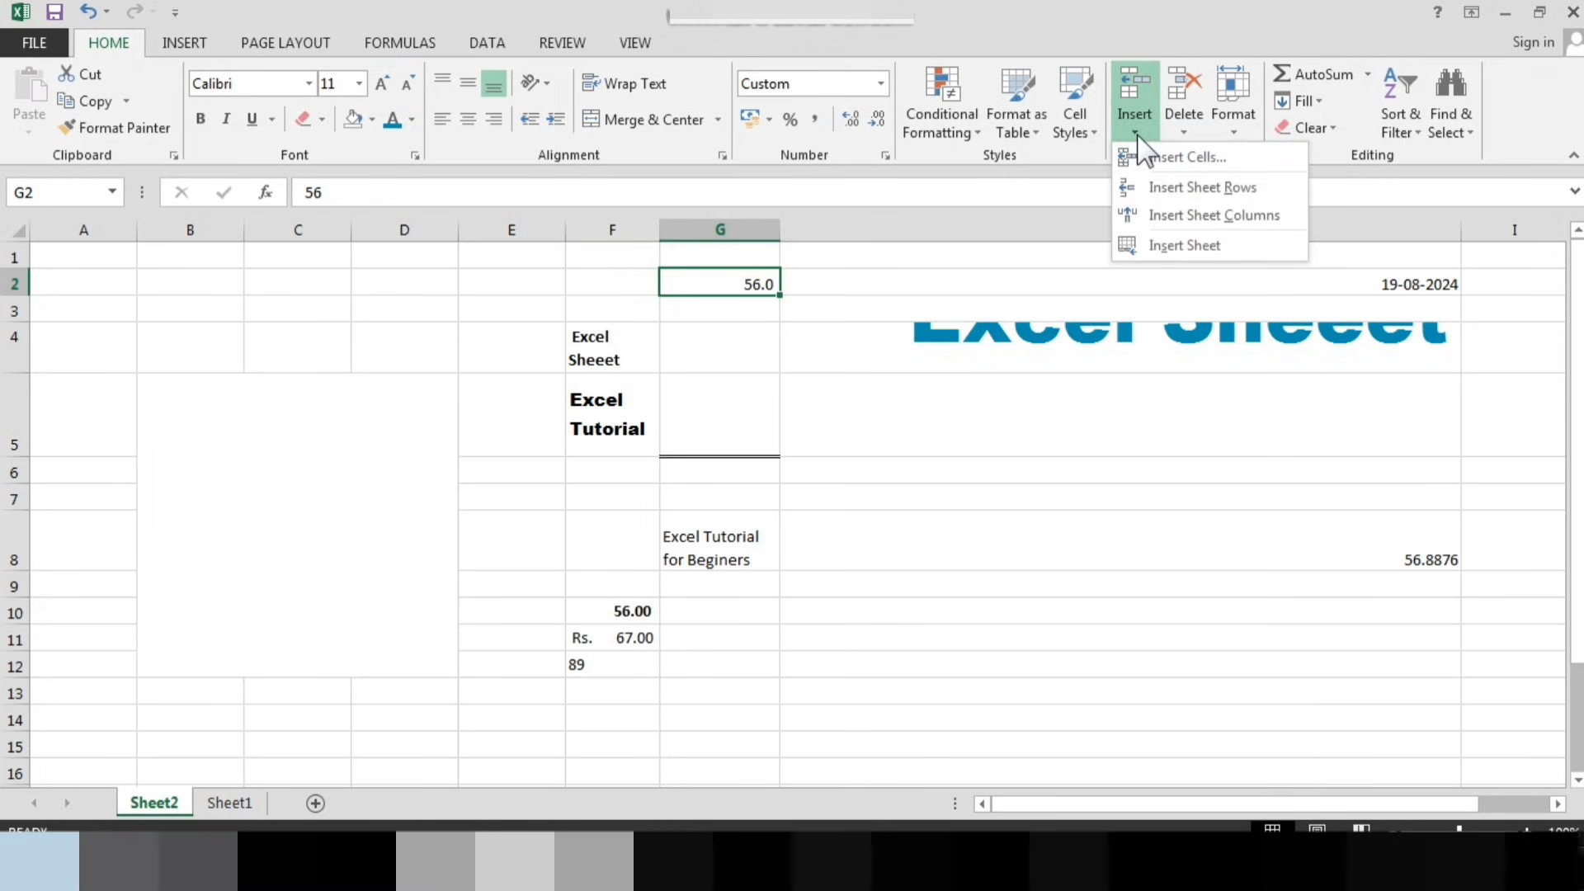
click(1150, 189)
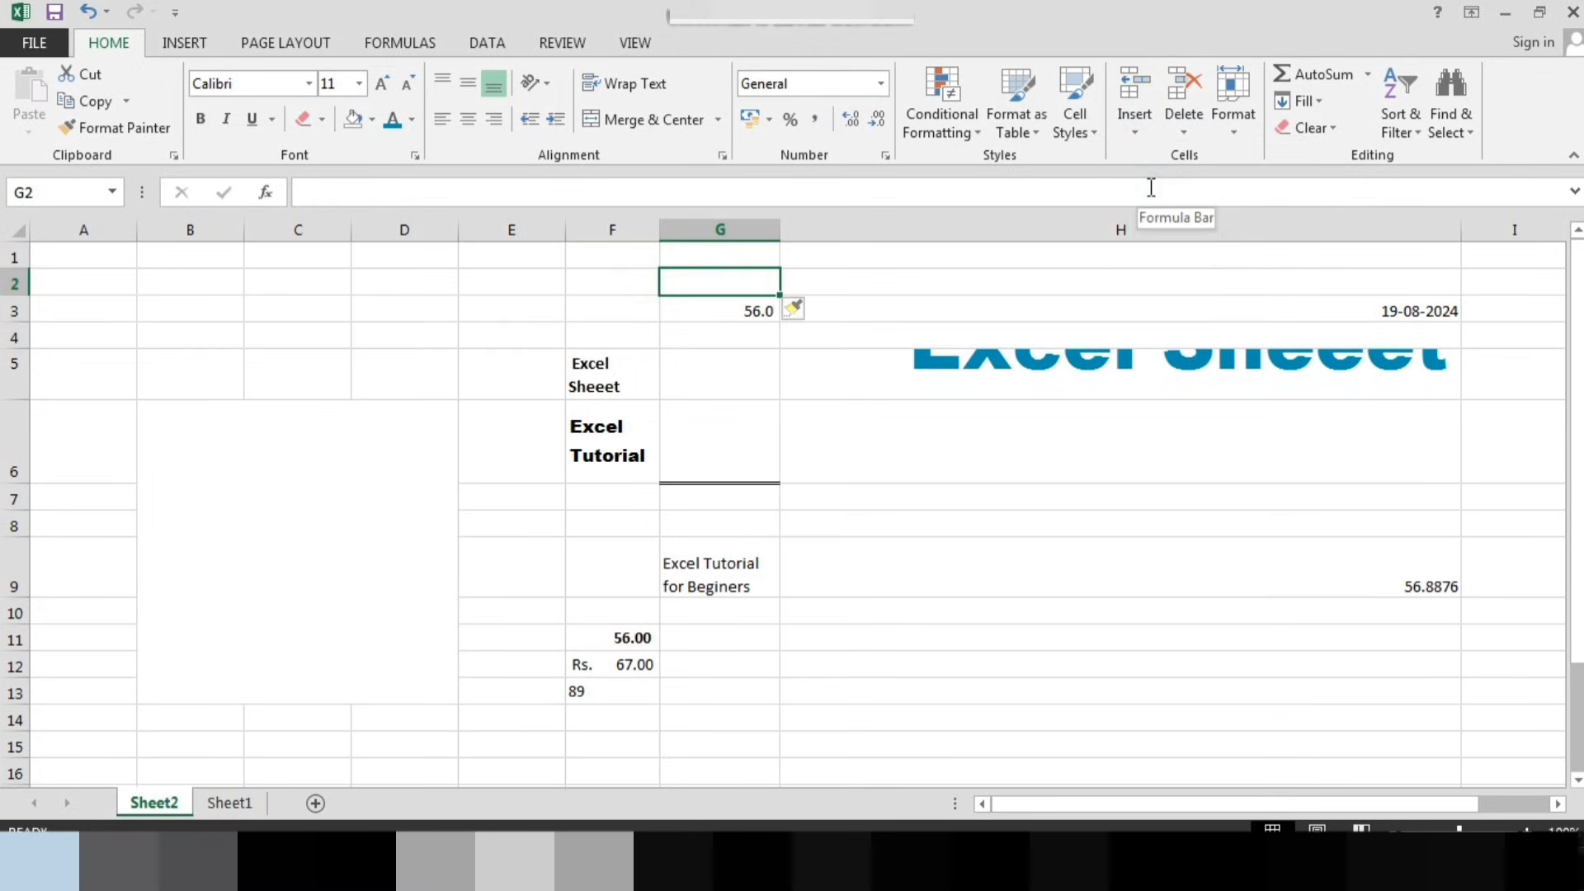
click(1135, 128)
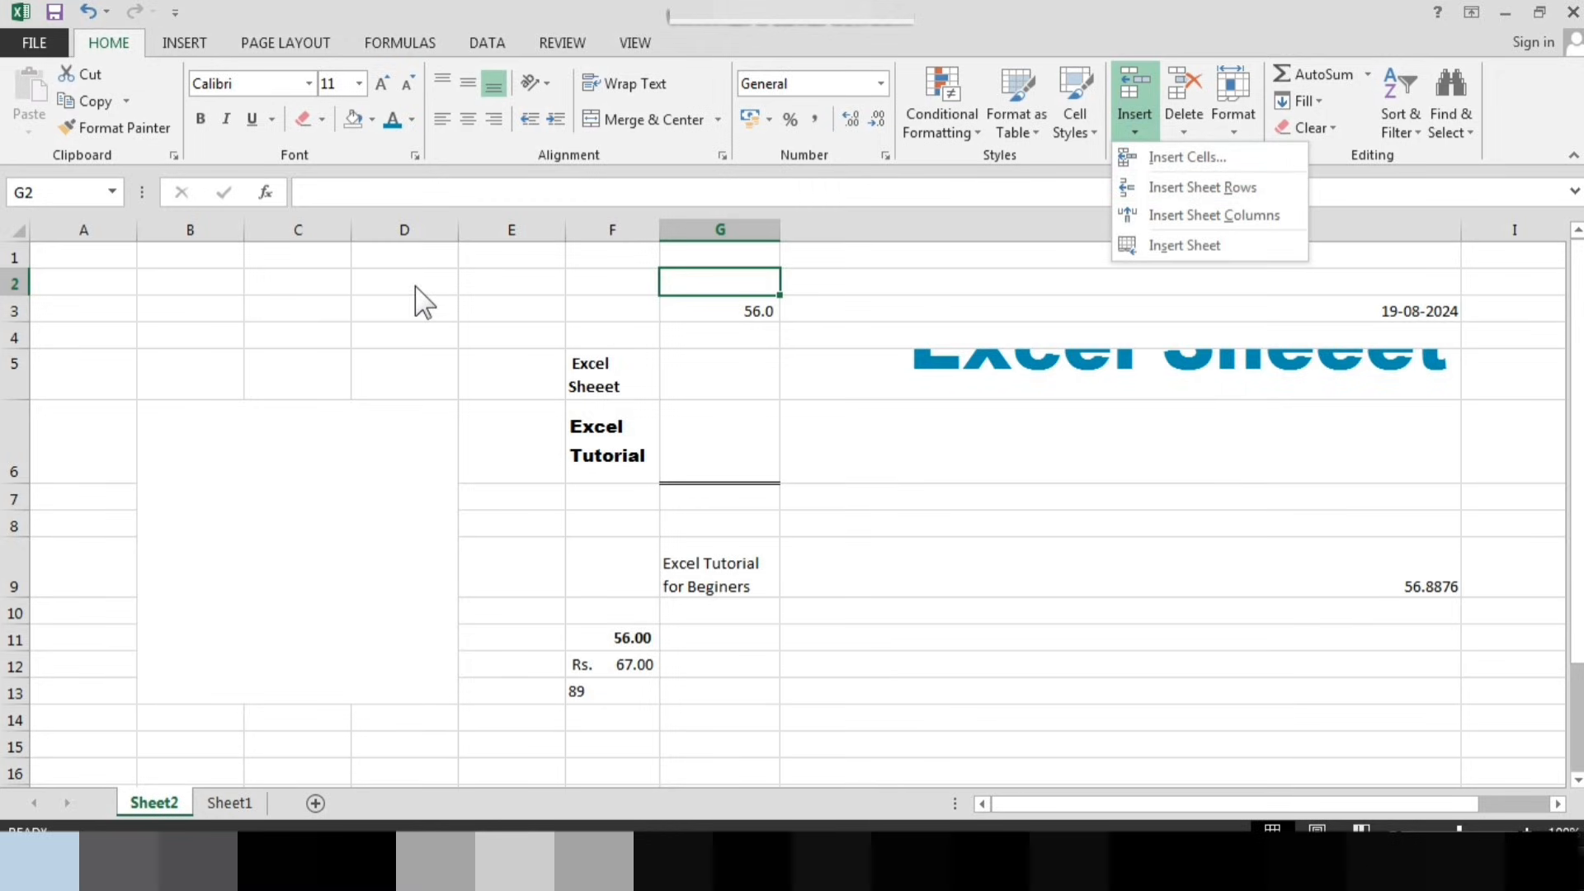
click(1154, 188)
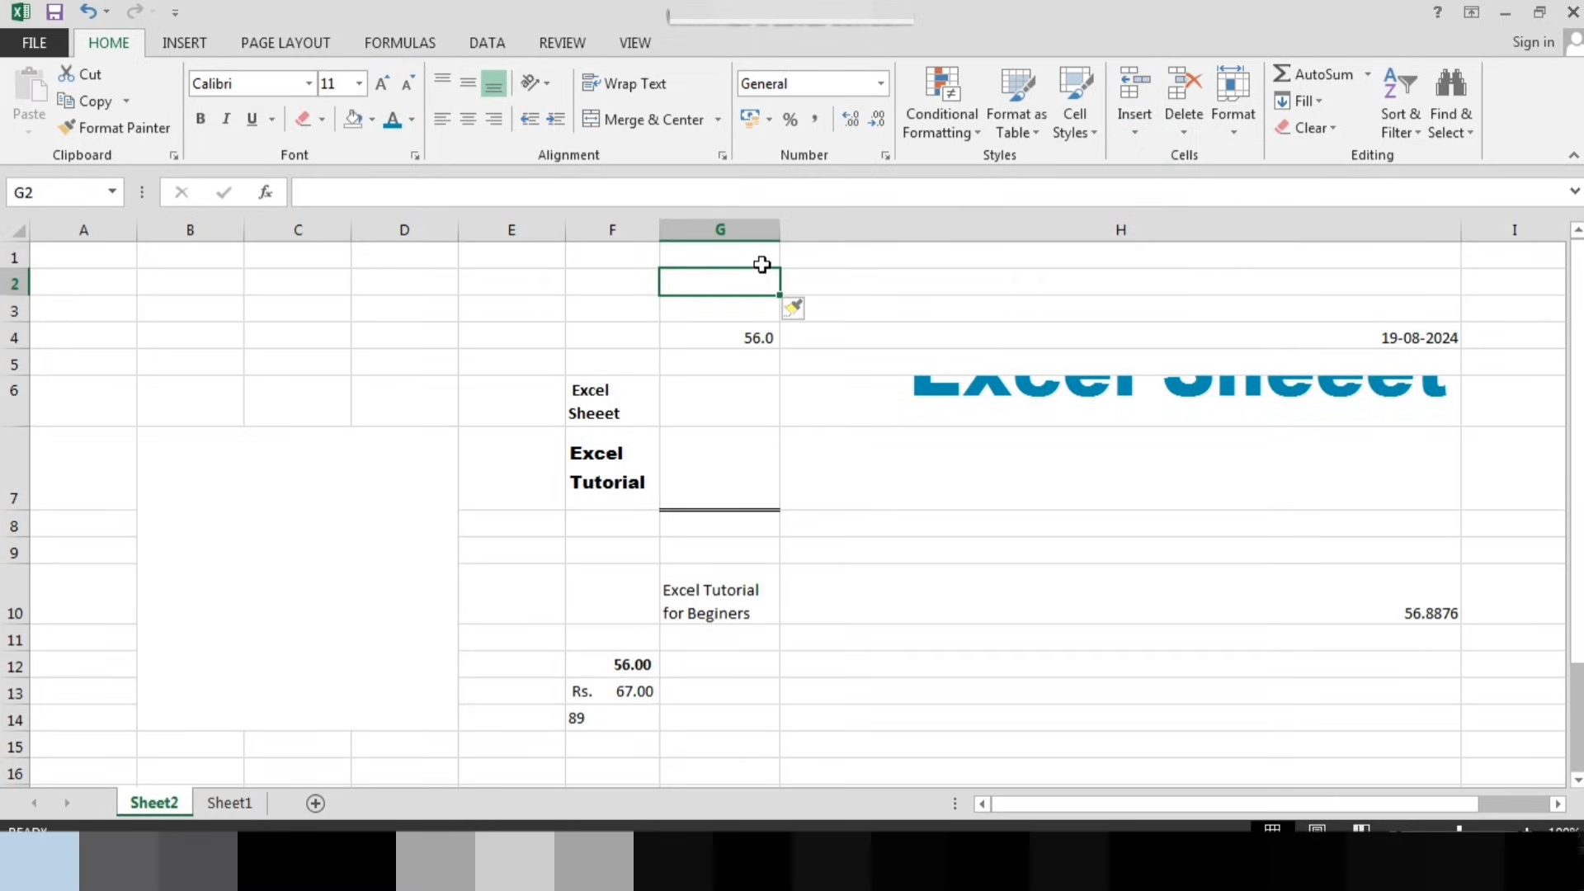
click(1137, 132)
click(1154, 188)
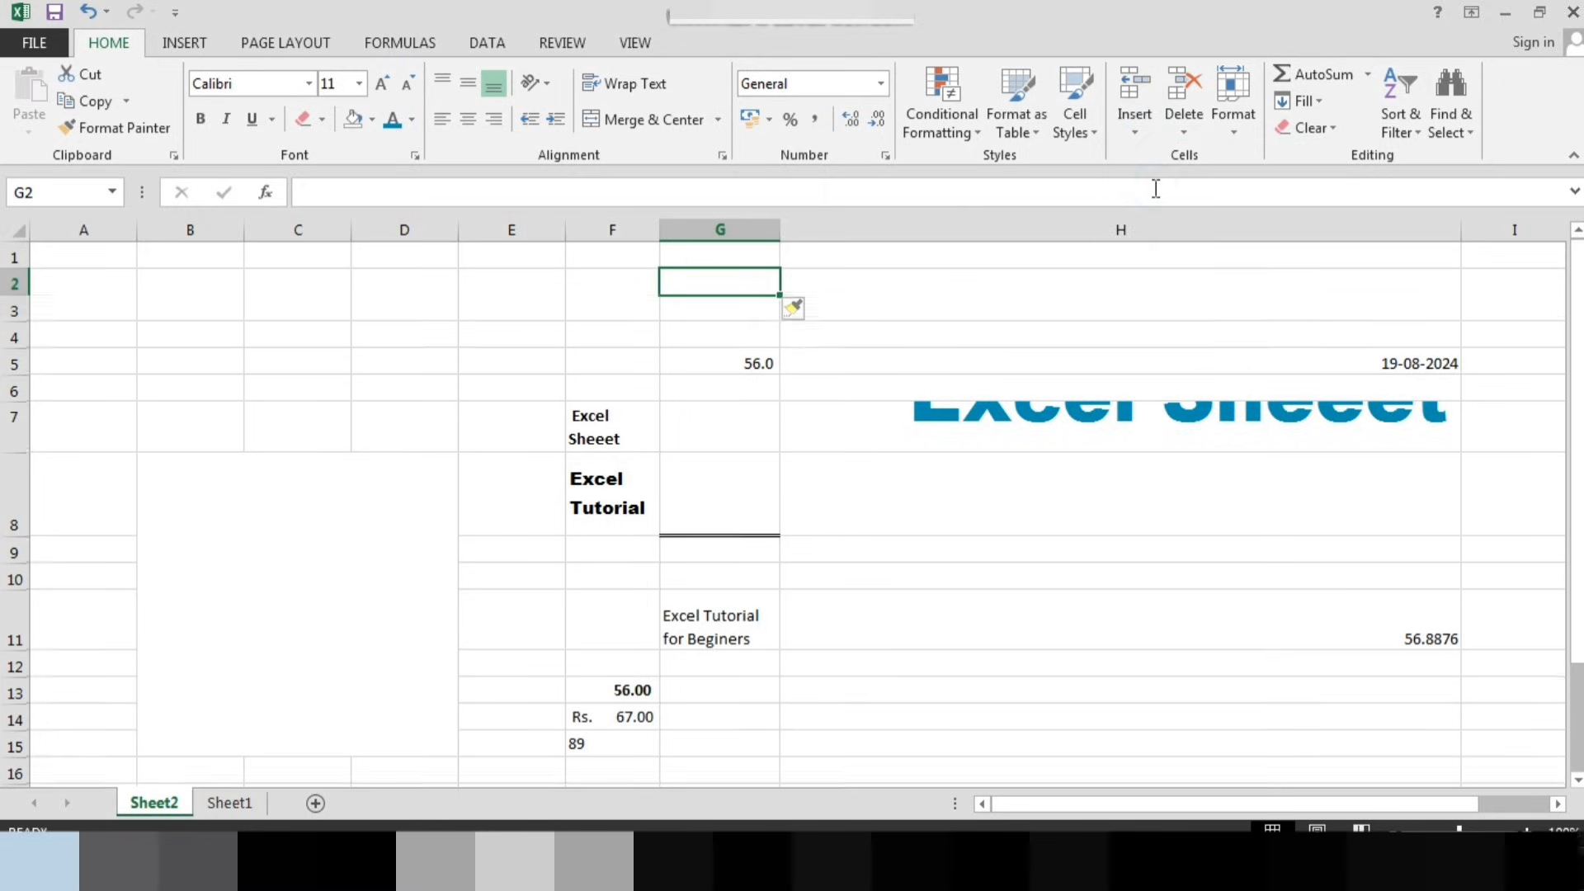
Insert three new sheet columns before column G, starting from cell G2
click(1137, 120)
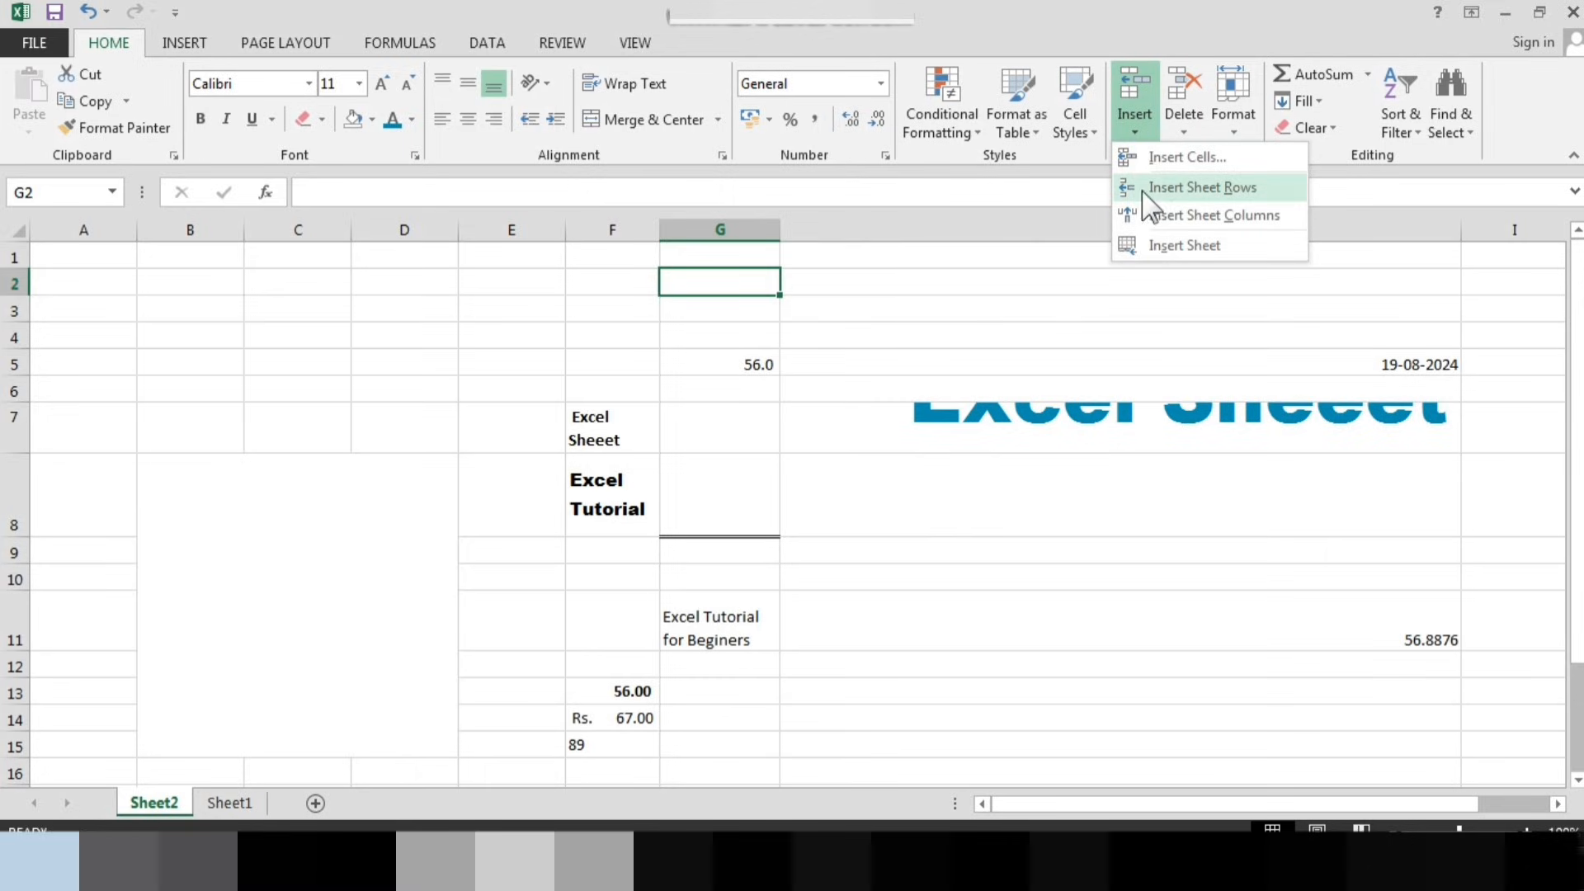
click(1151, 216)
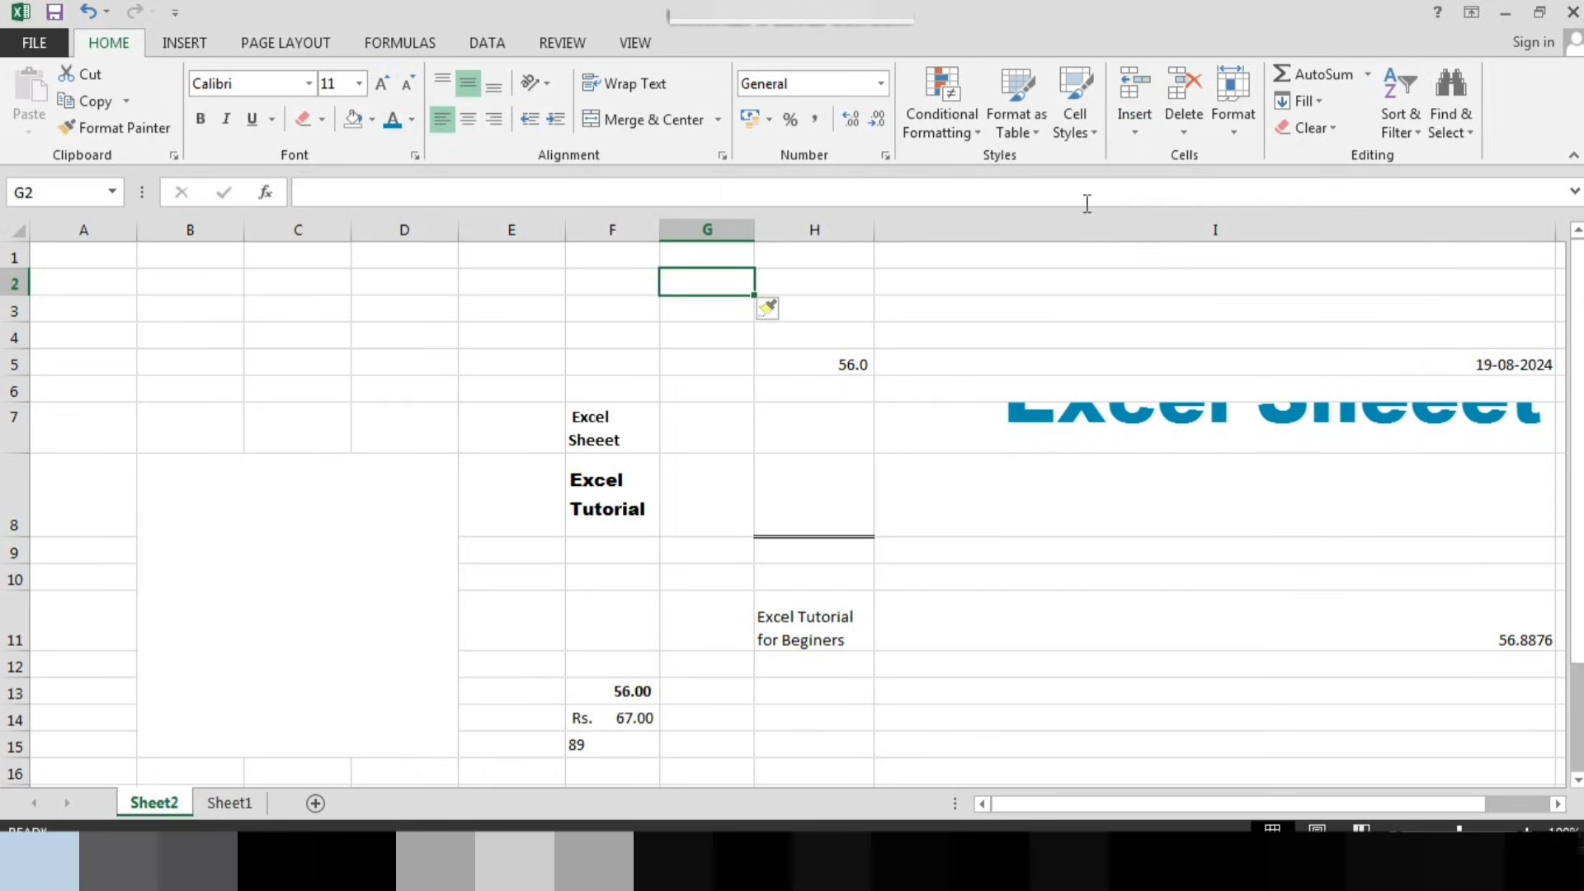
click(1135, 132)
click(1153, 212)
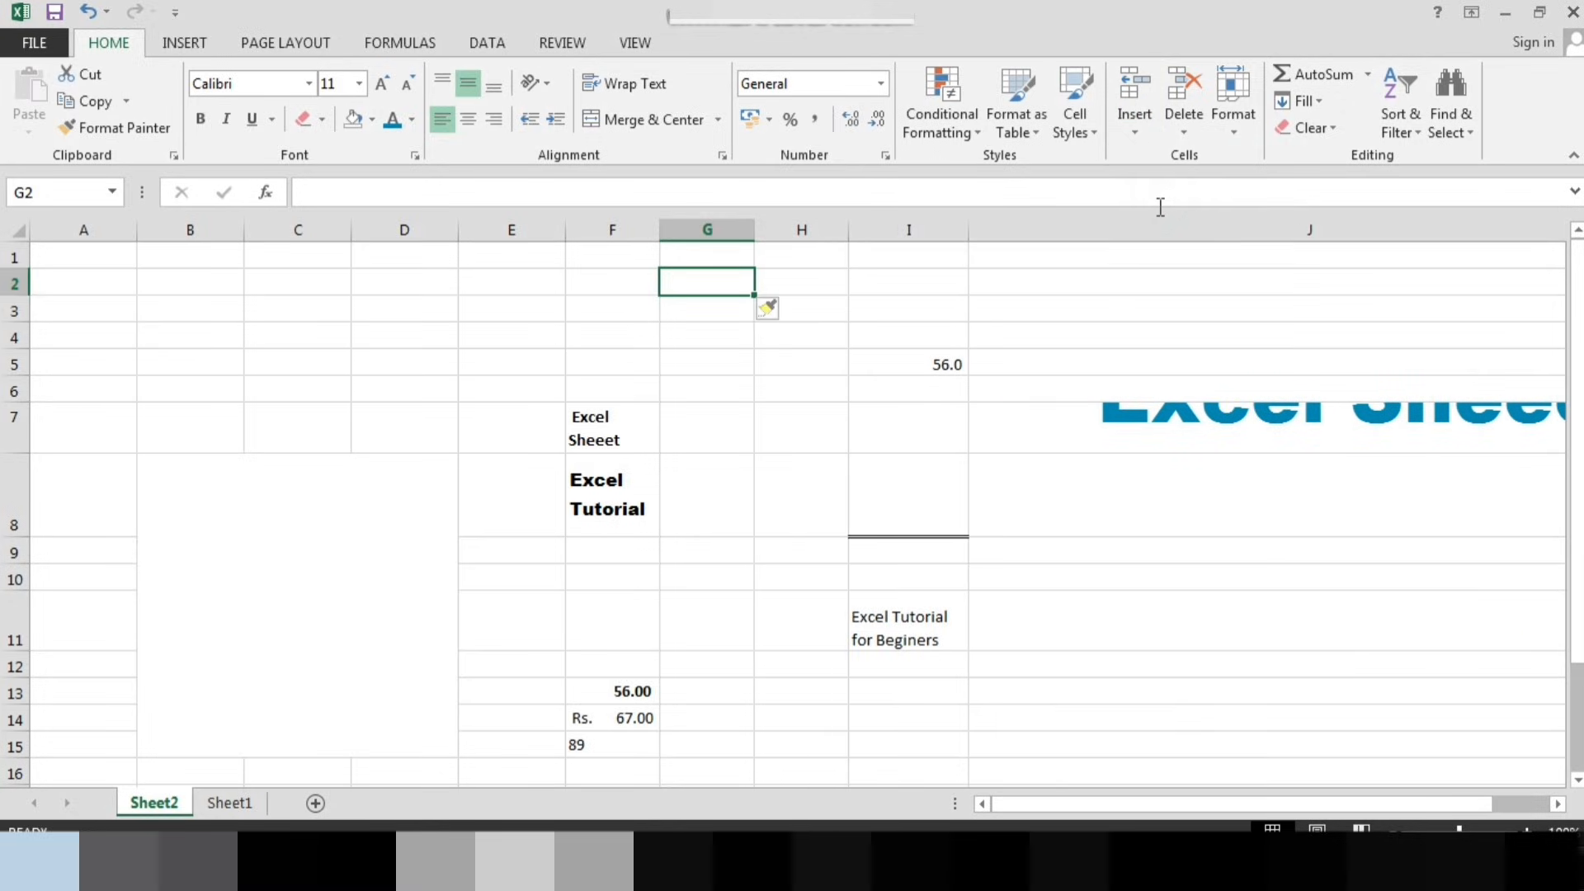
click(1135, 134)
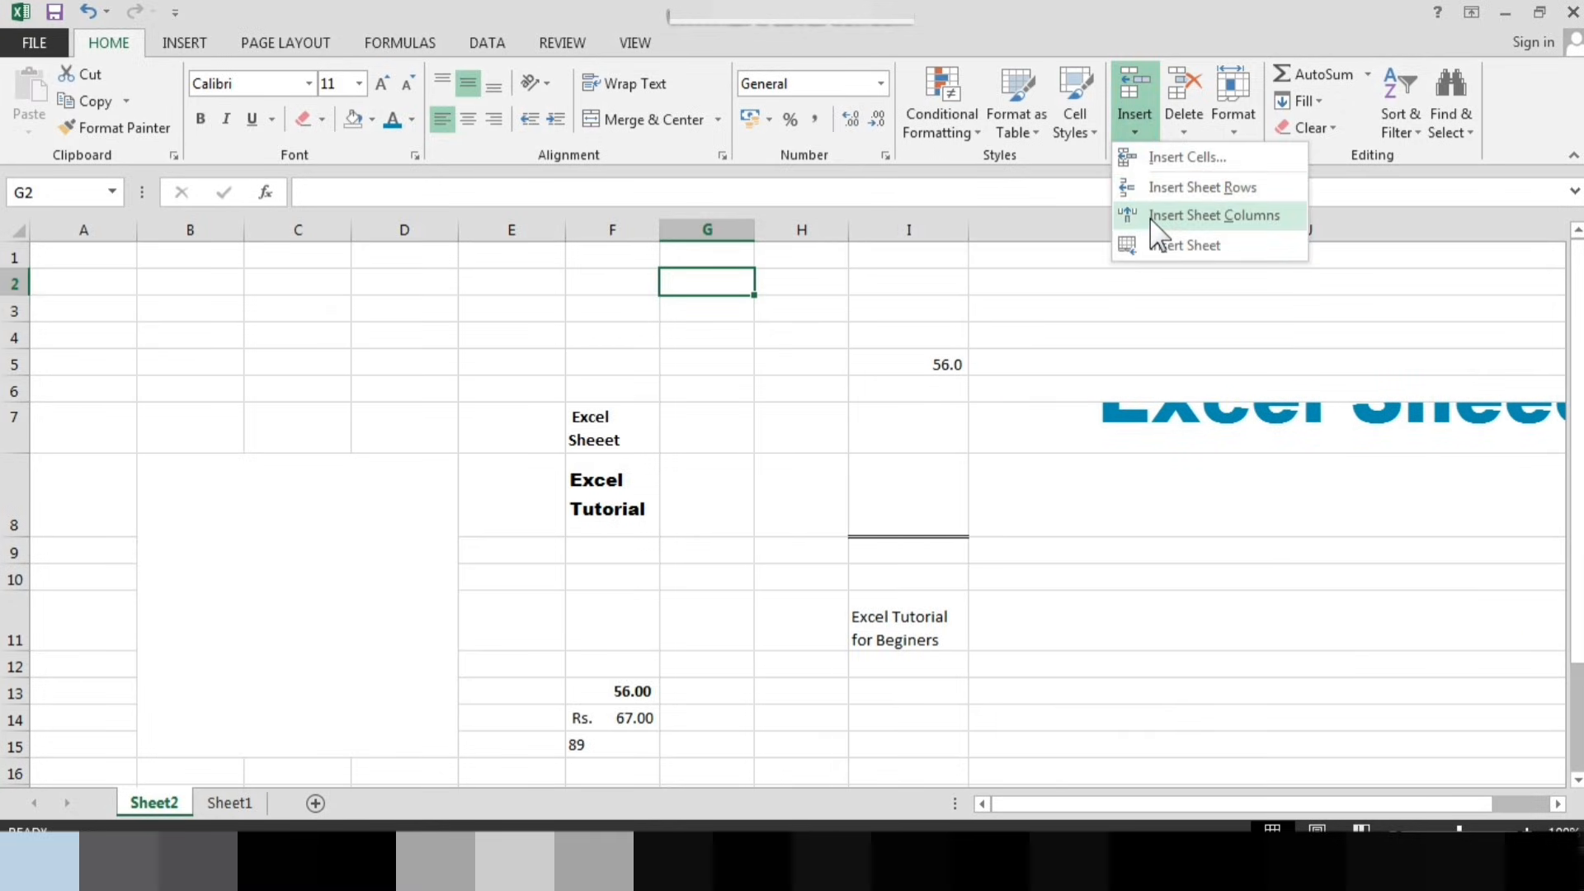
click(1154, 217)
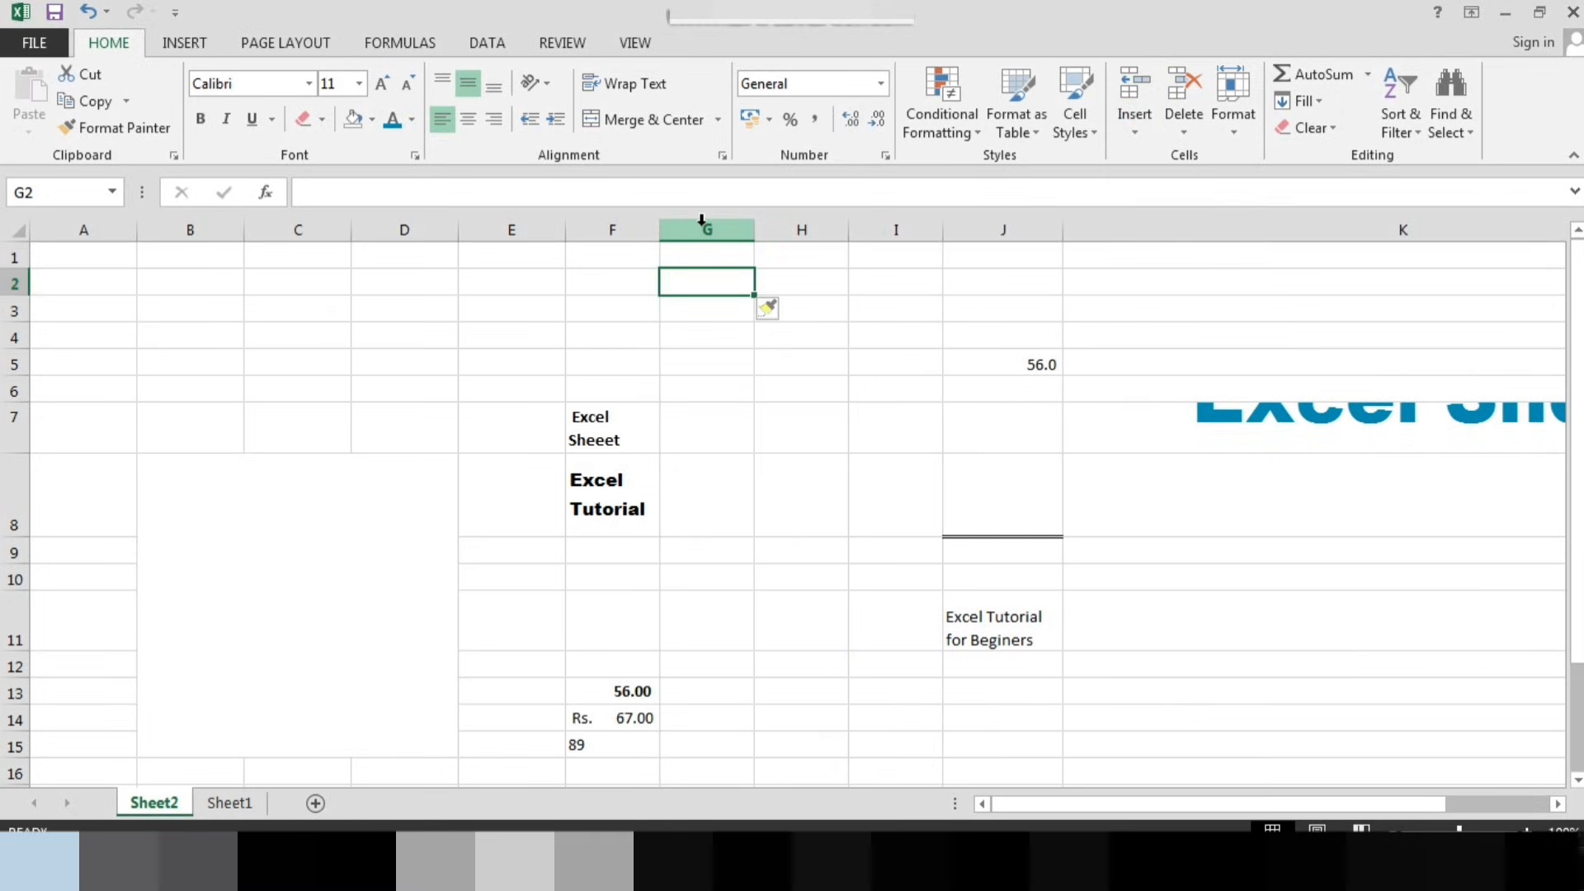
Delete the two empty columns G and H
drag(701, 219, 799, 230)
right_click(799, 230)
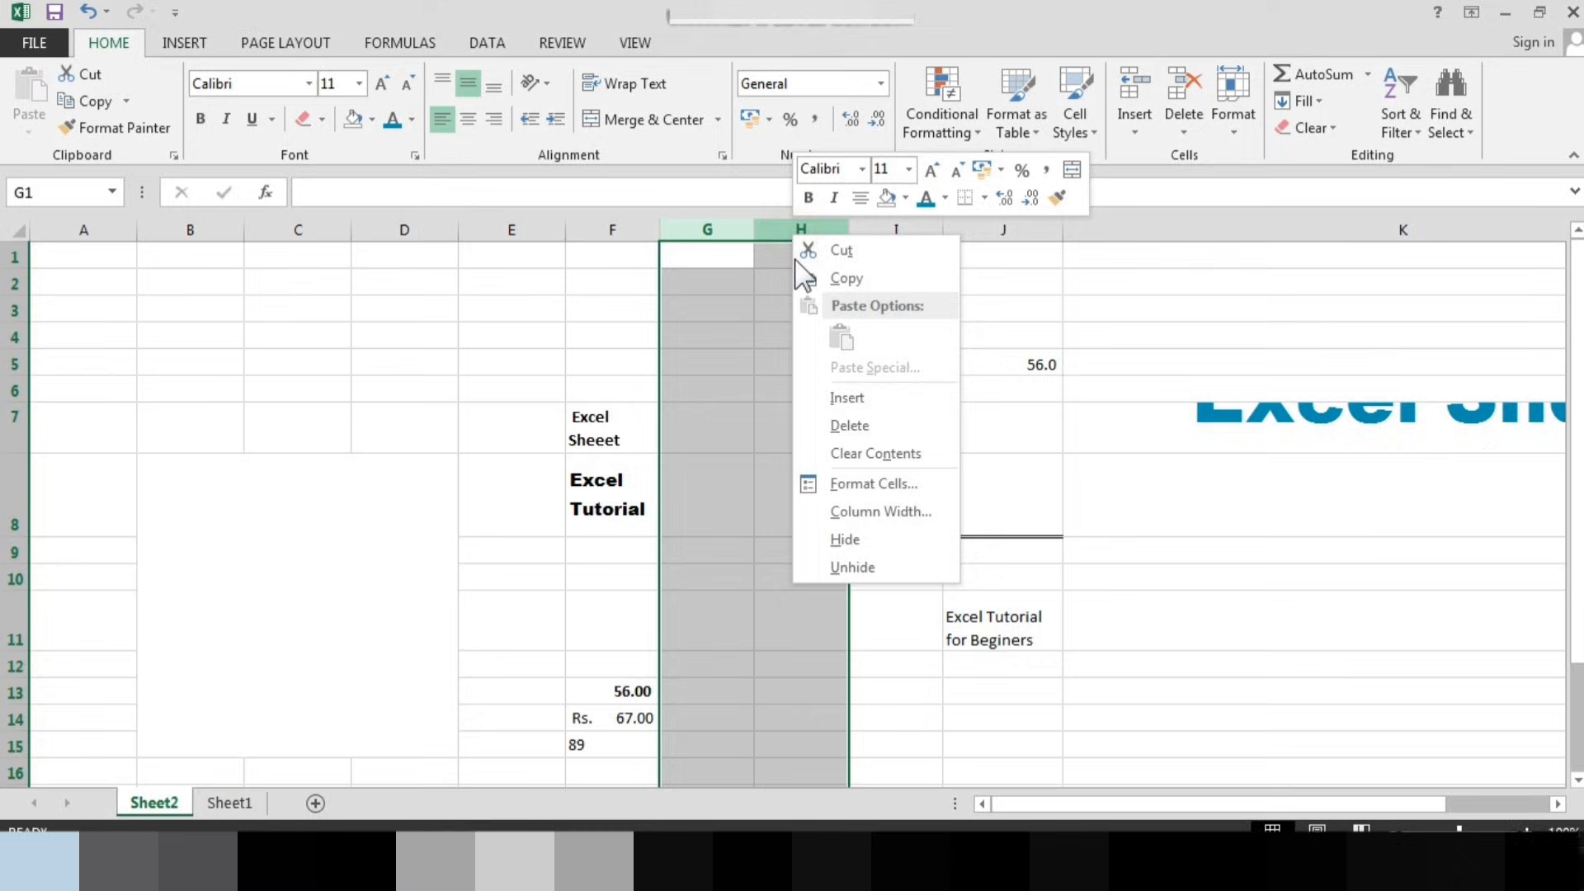
click(825, 423)
click(820, 417)
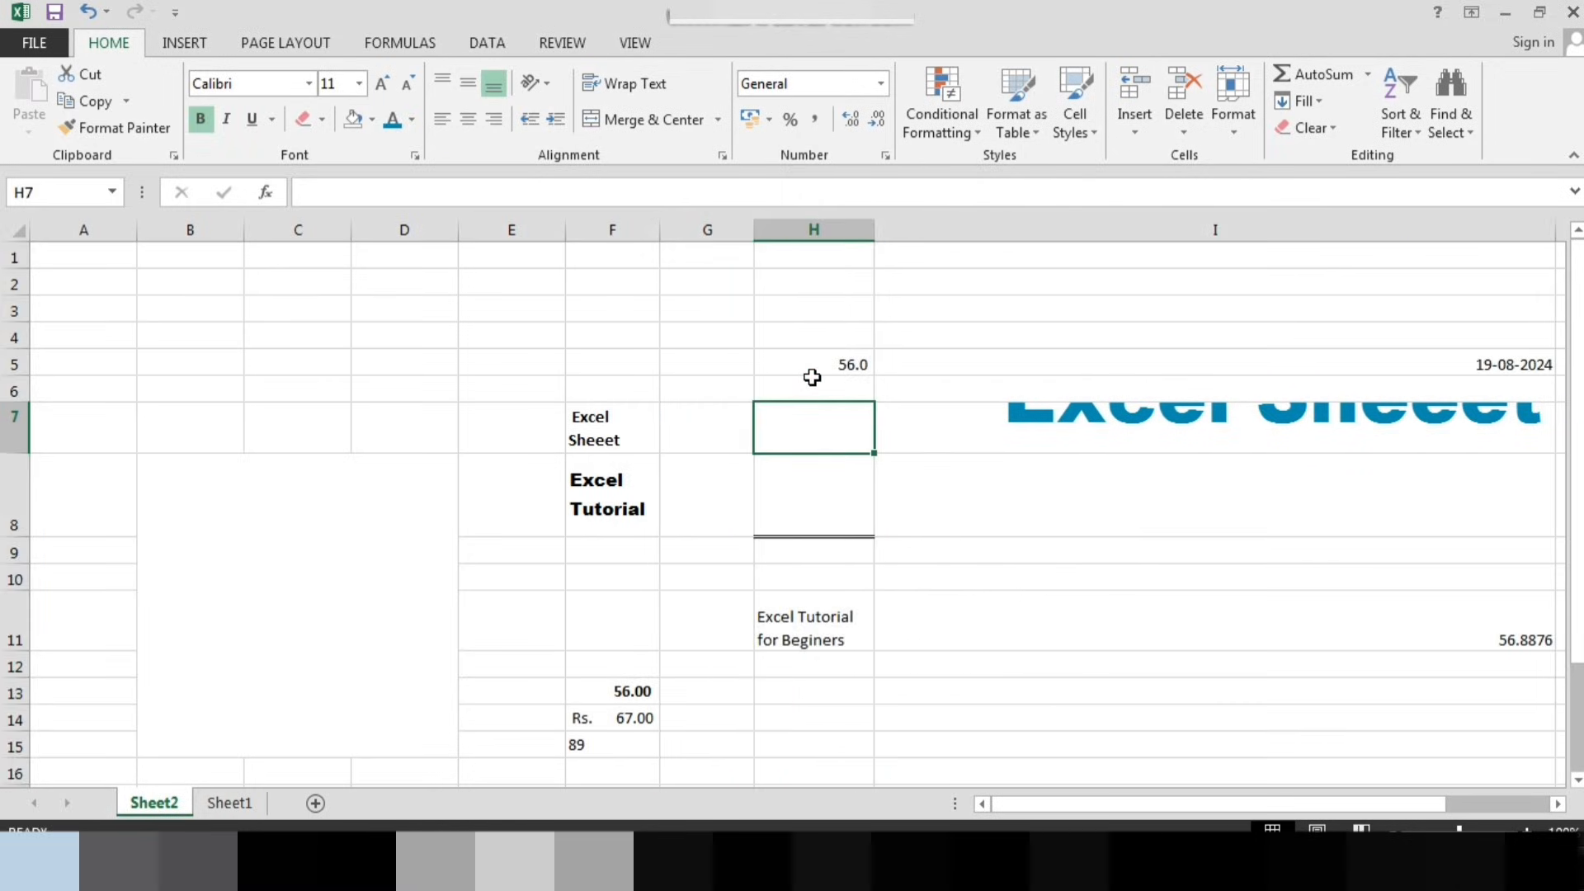
Insert one new sheet column before the selected column G
drag(813, 289, 800, 689)
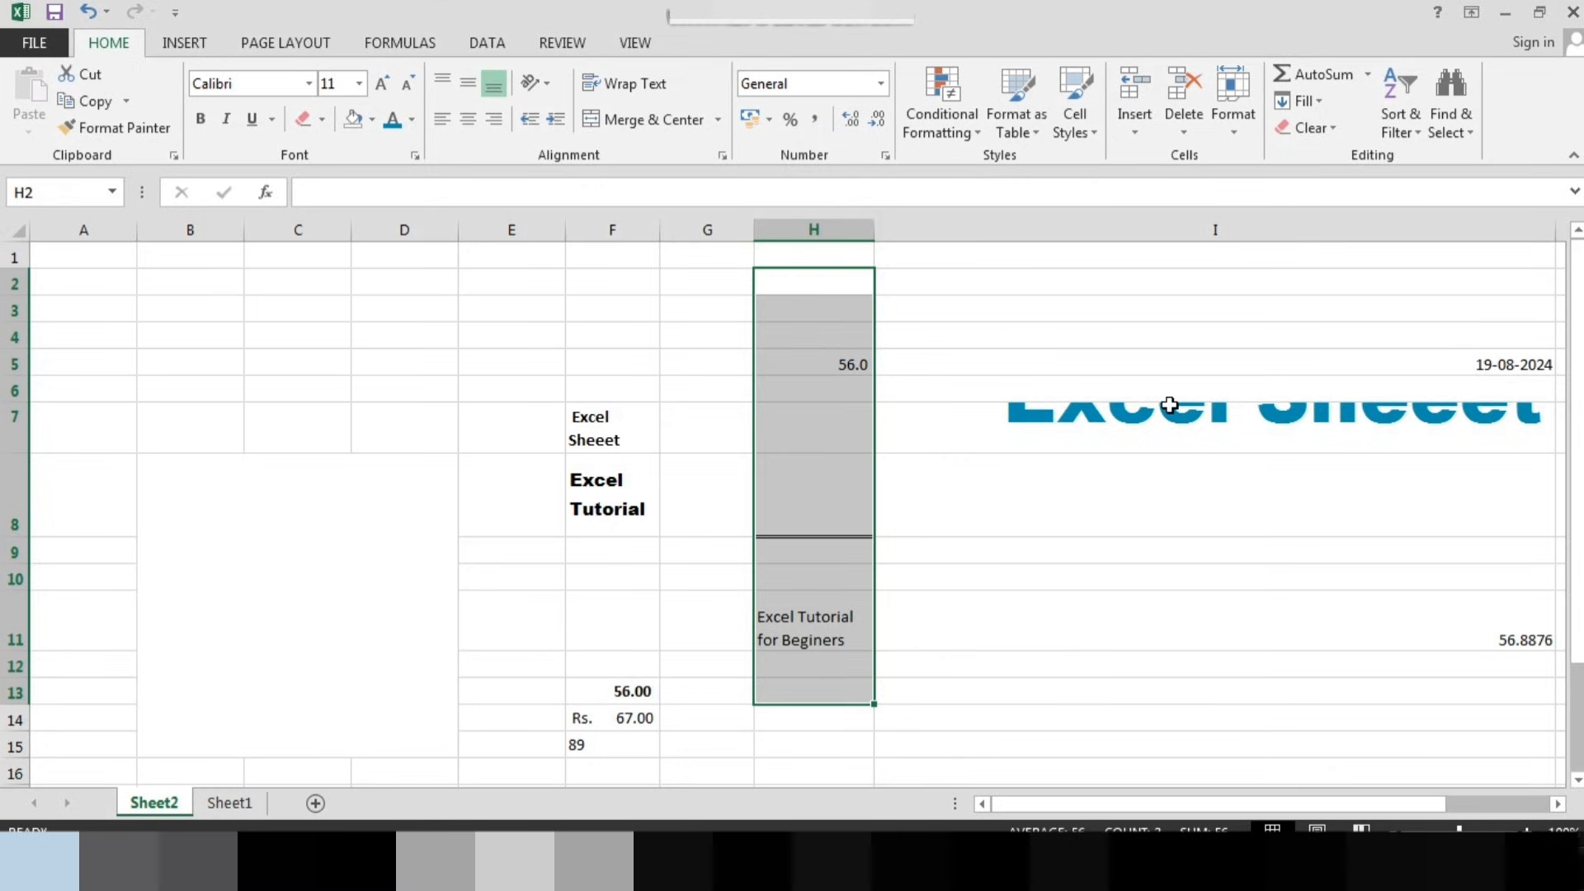
click(716, 229)
click(1135, 130)
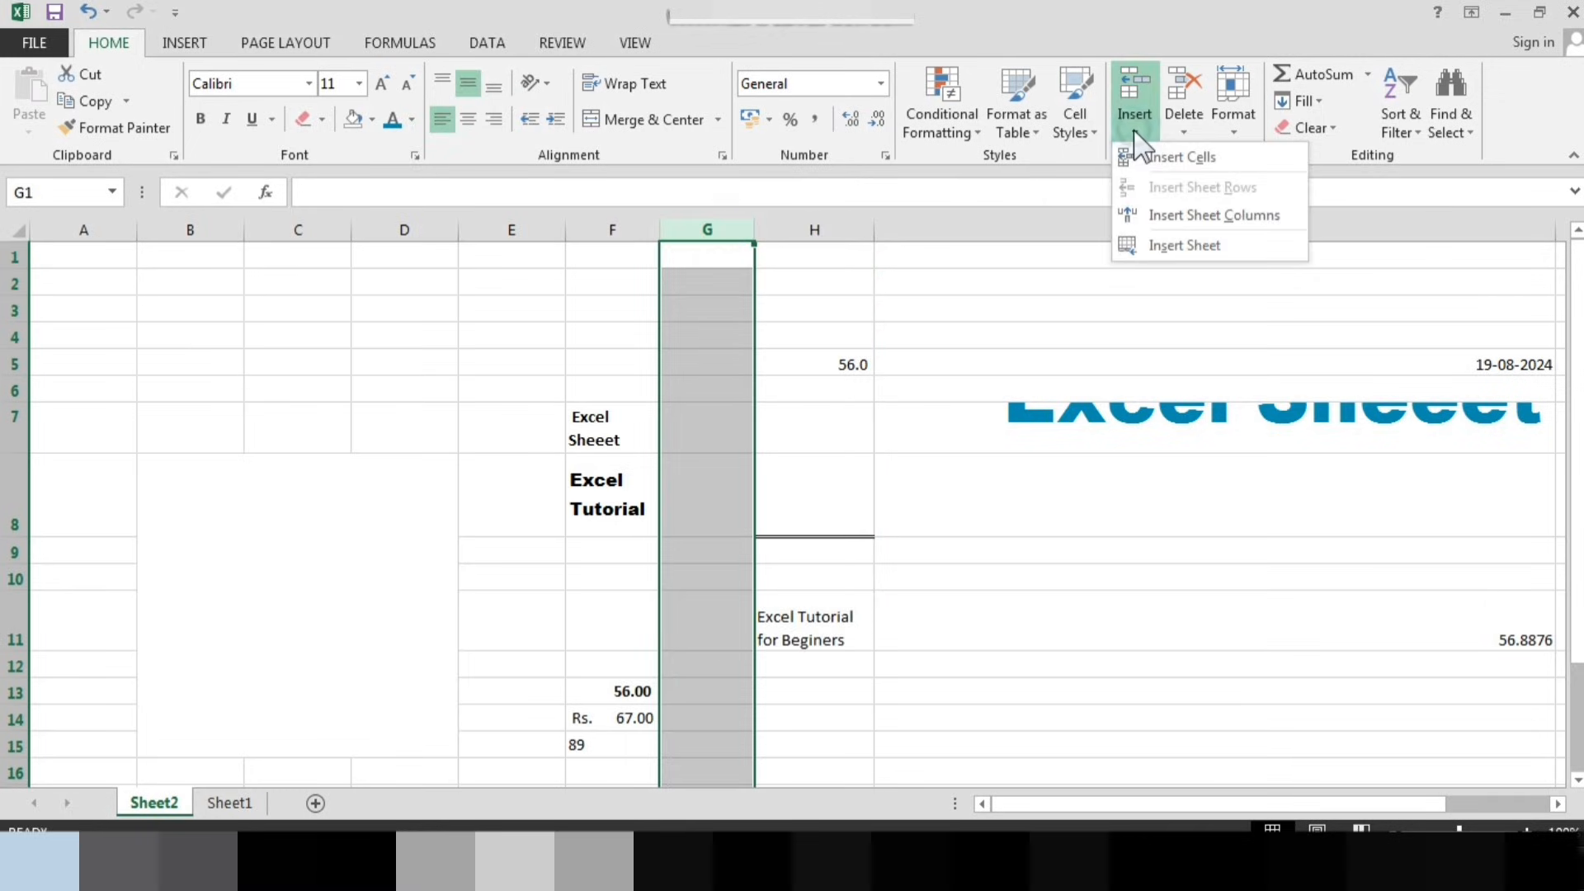
click(1171, 216)
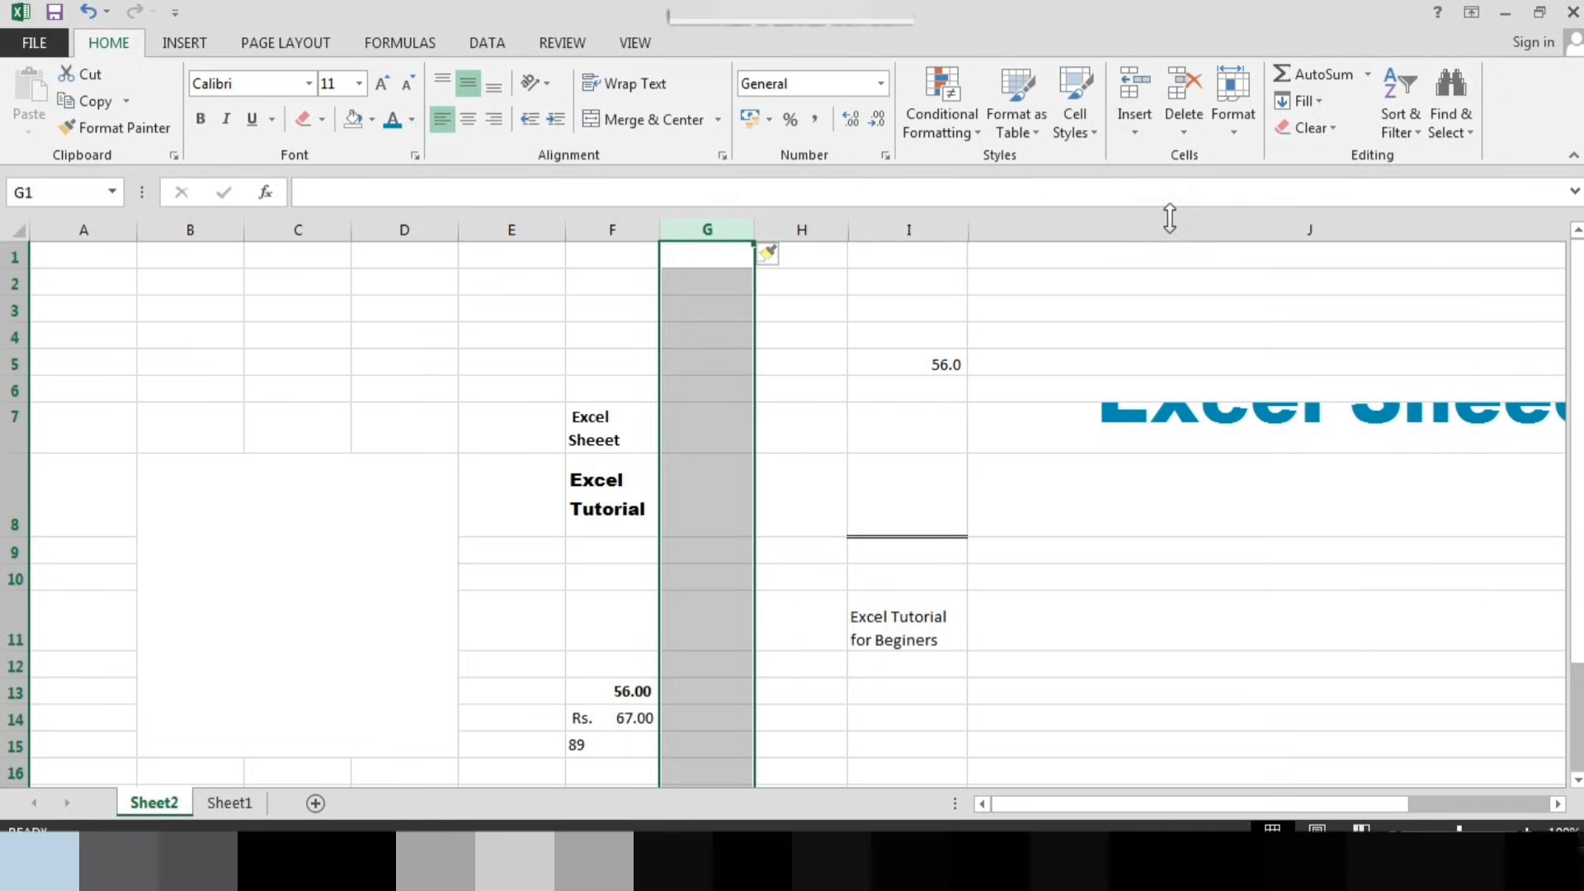
Delete the newly inserted empty column G
click(948, 474)
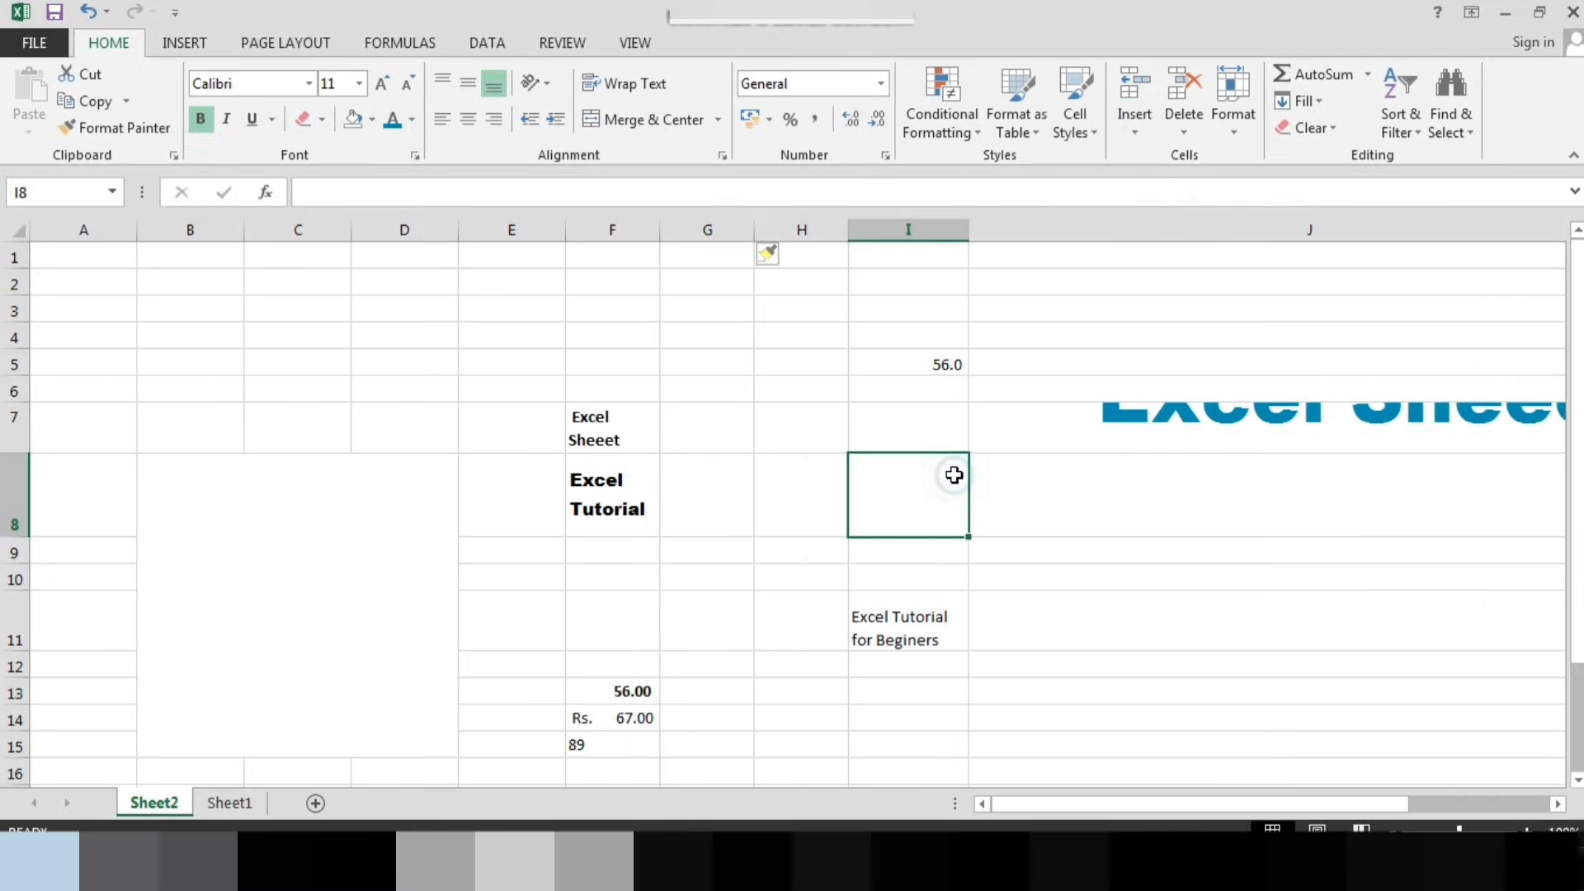
right_click(724, 235)
click(769, 429)
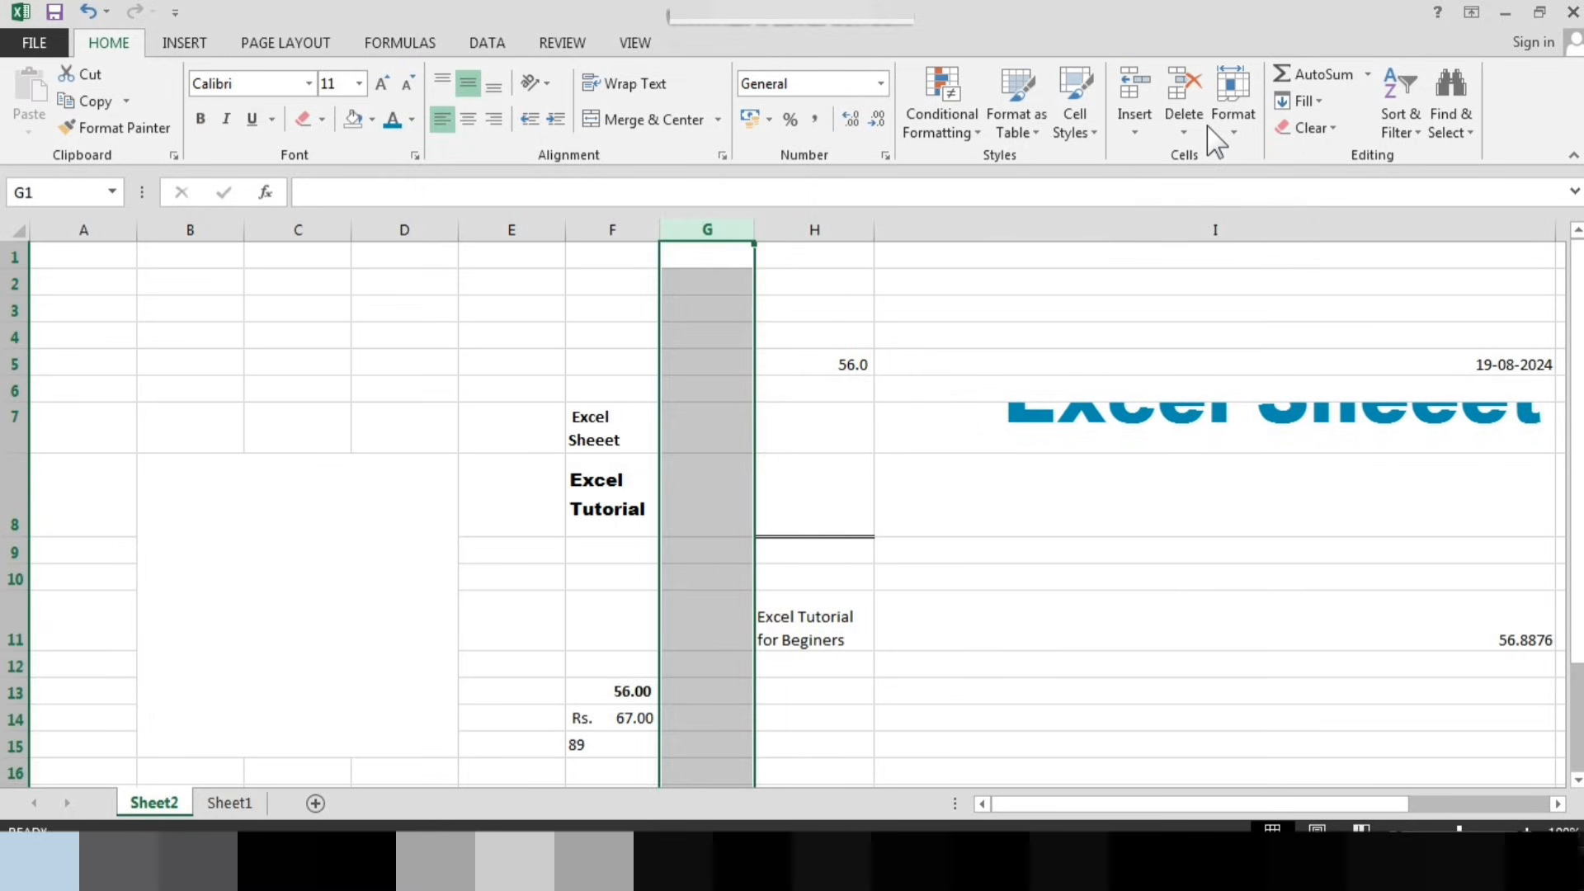
Delete two empty sheet rows, starting with row 3, from cell H3
click(1186, 132)
click(1089, 317)
click(833, 302)
click(1188, 132)
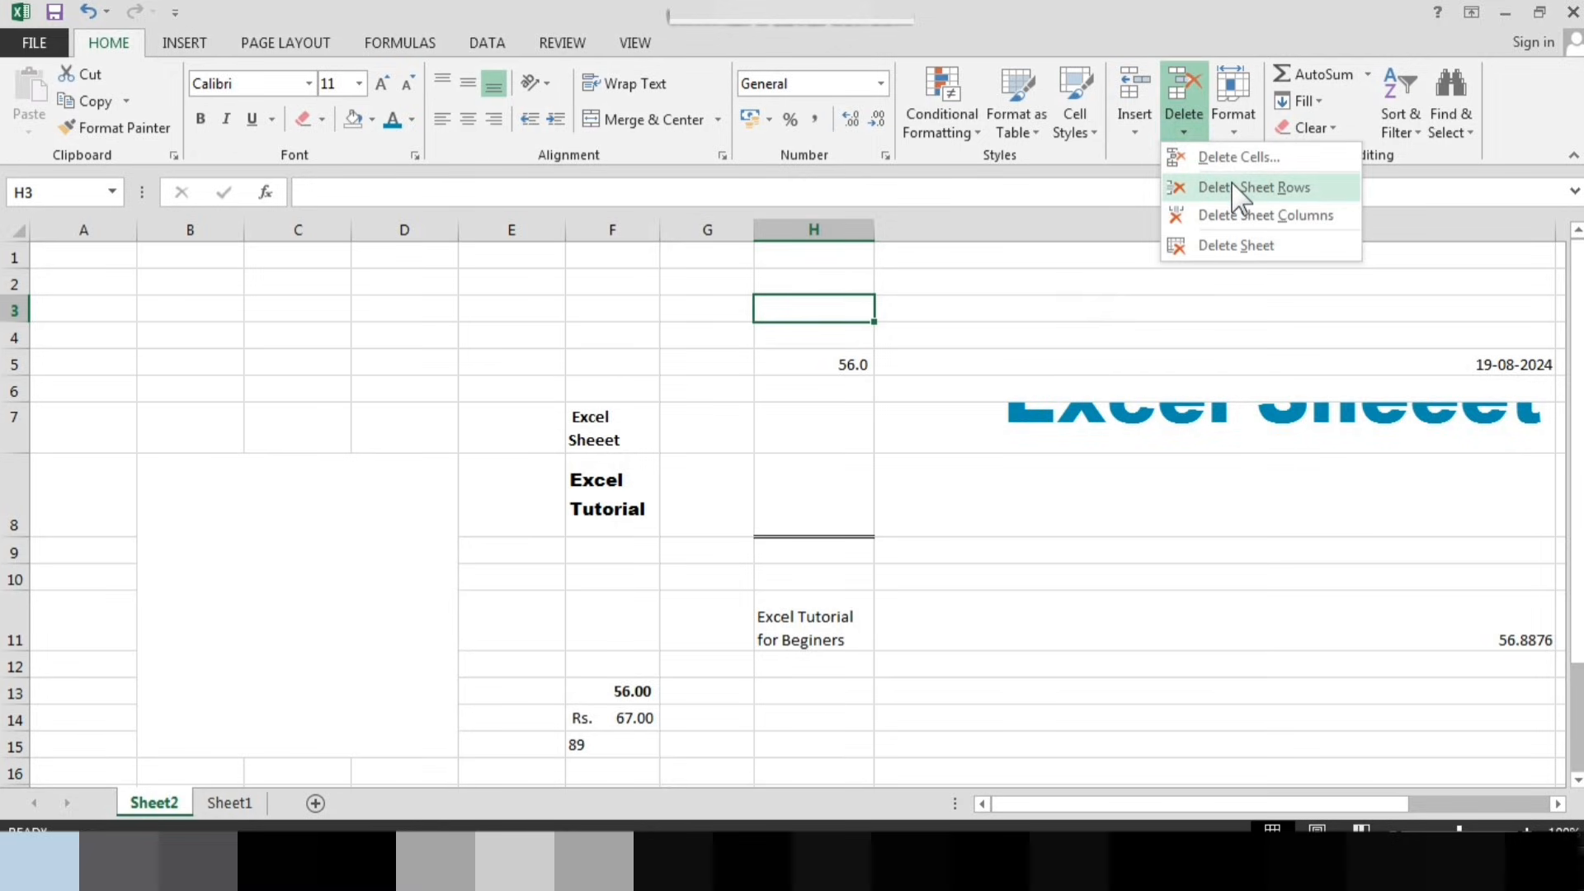
click(797, 277)
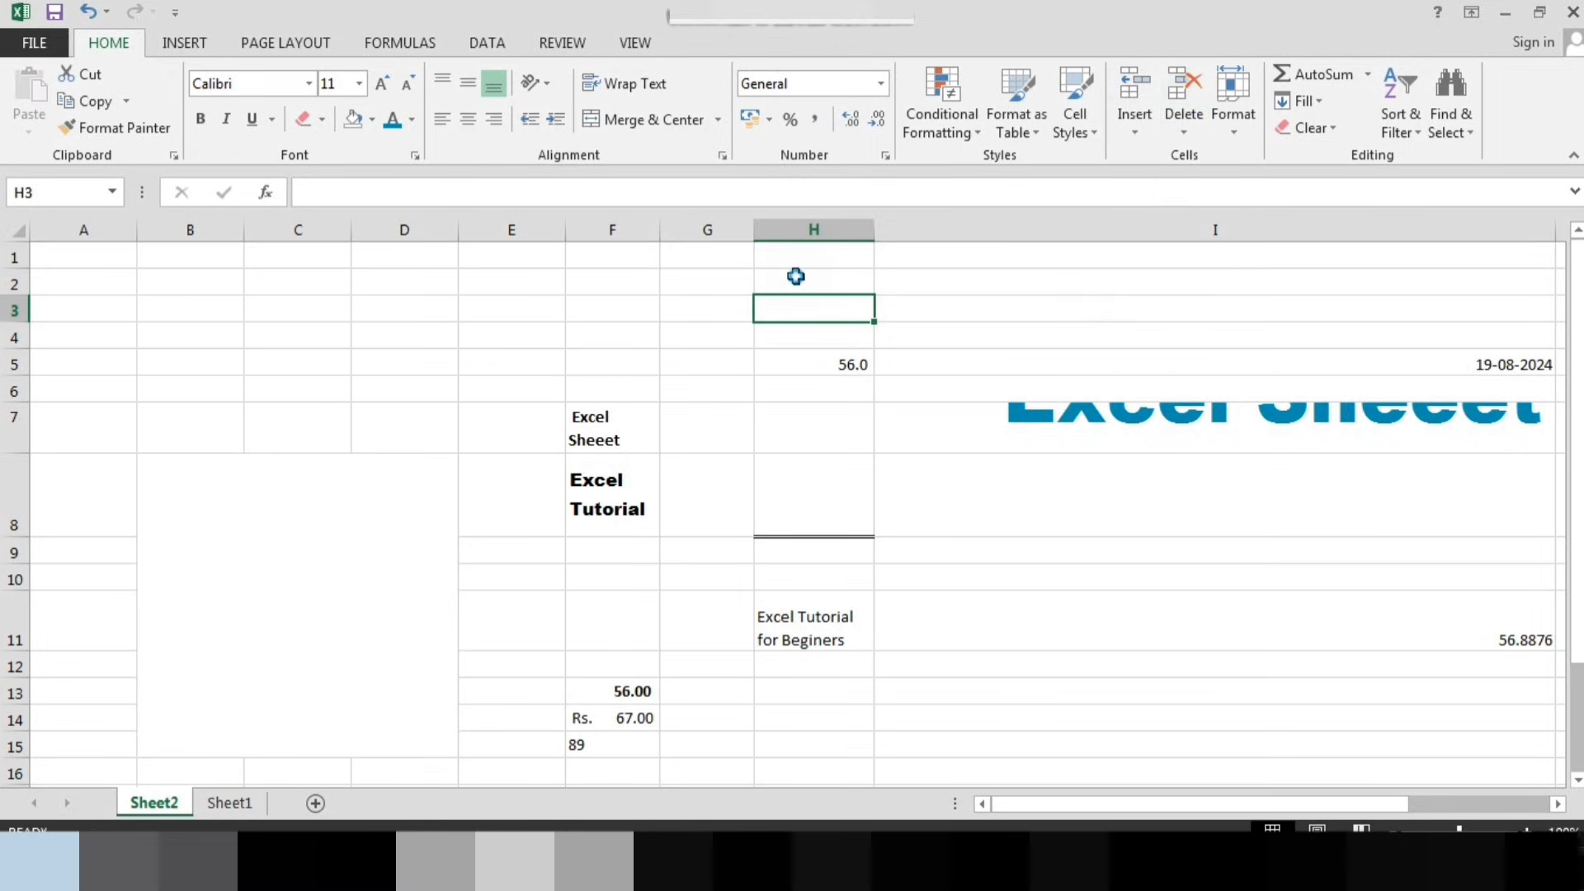
click(819, 320)
click(1185, 132)
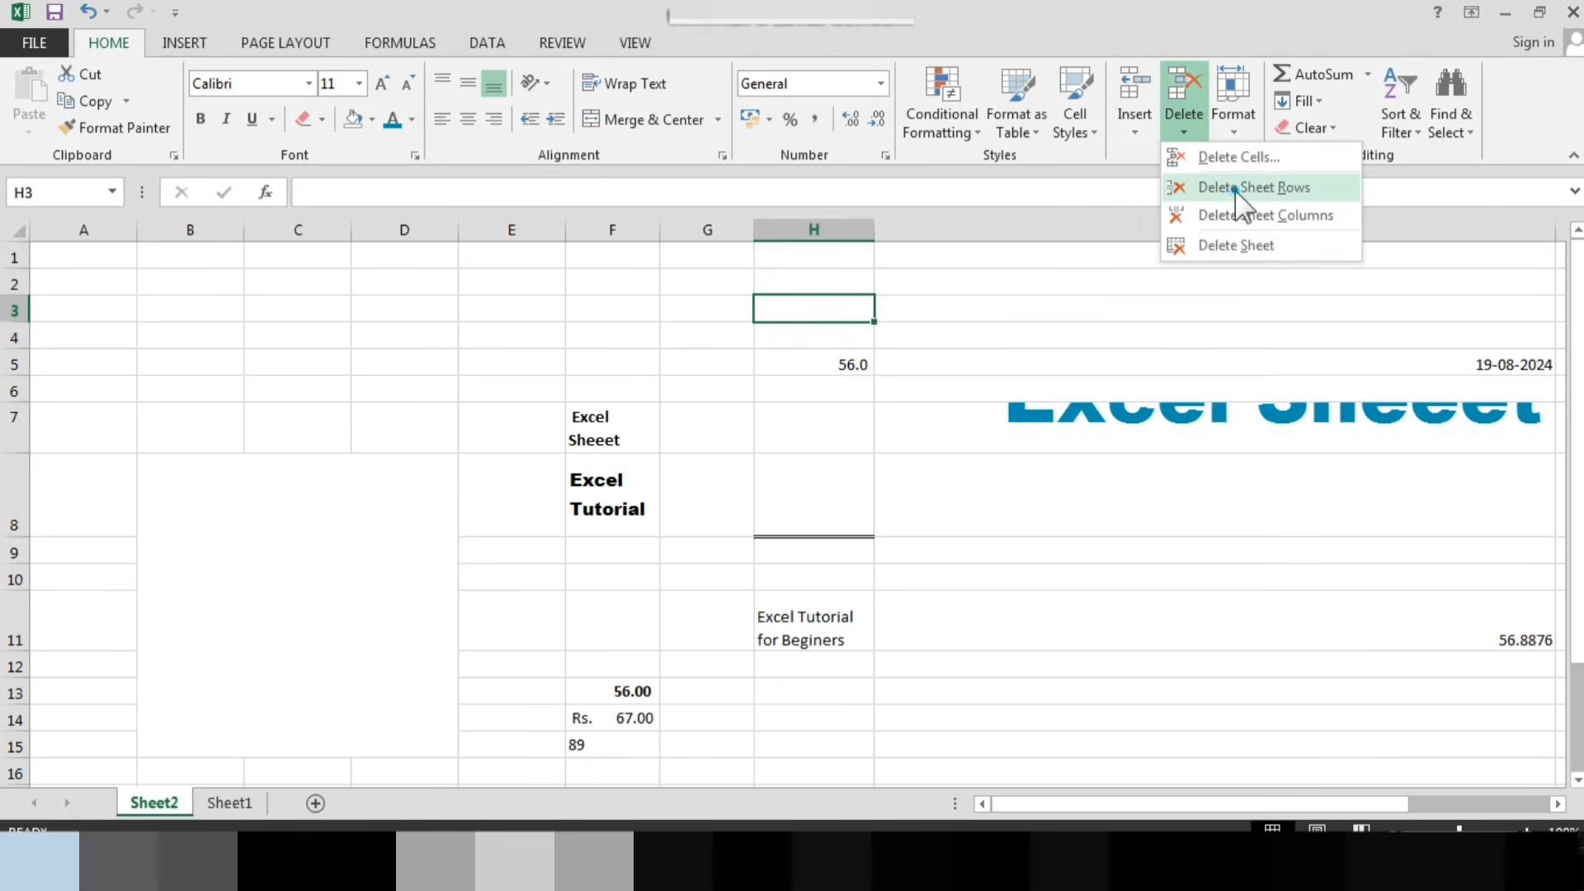
click(1237, 185)
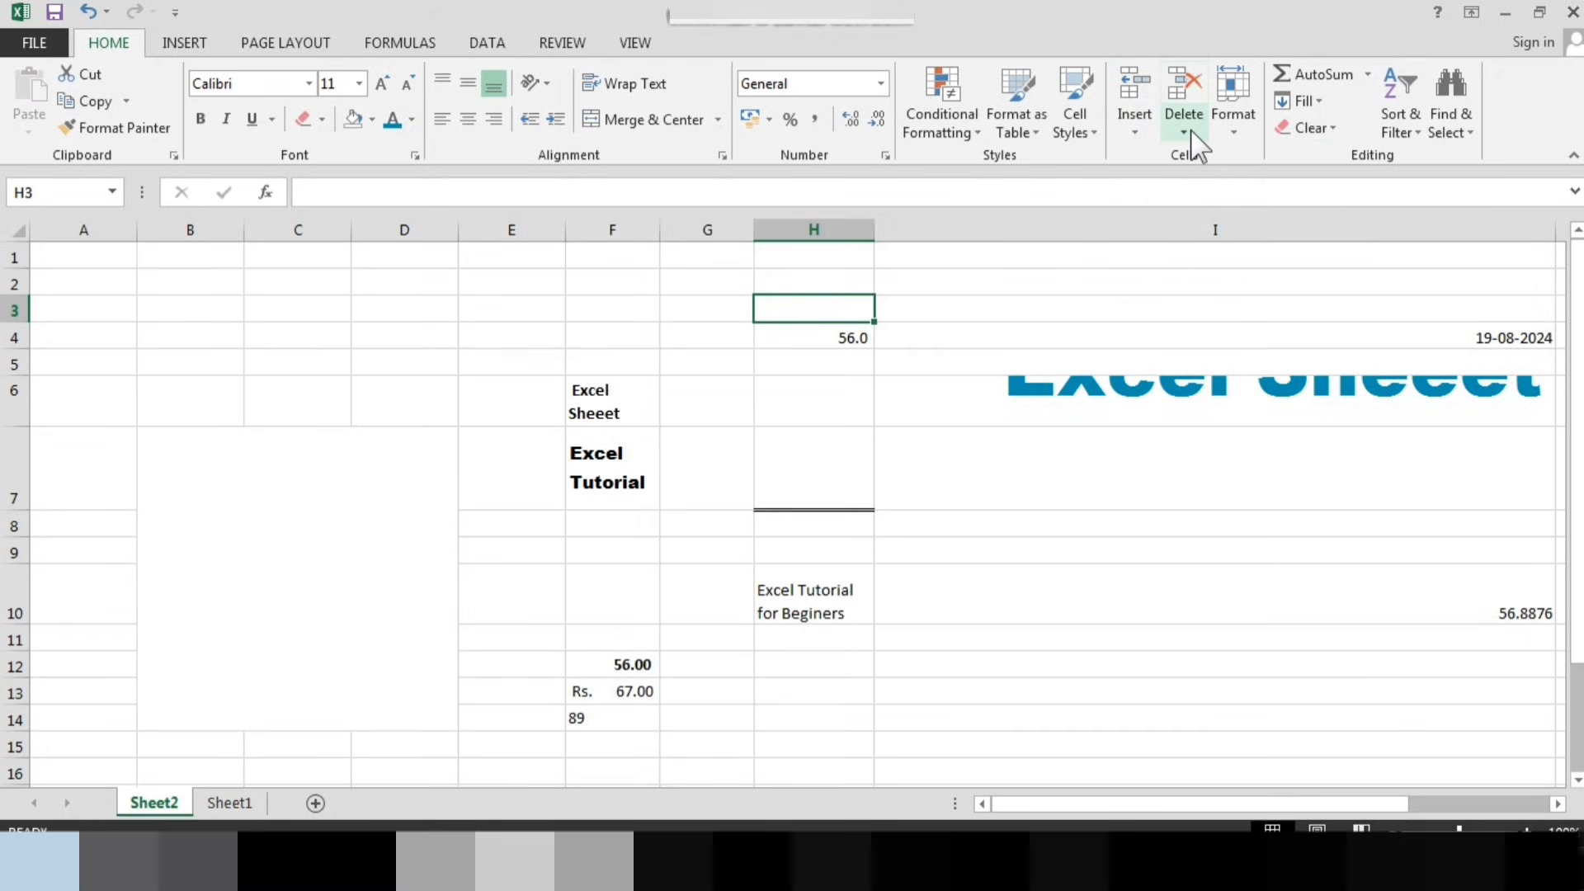
click(1185, 130)
click(1212, 189)
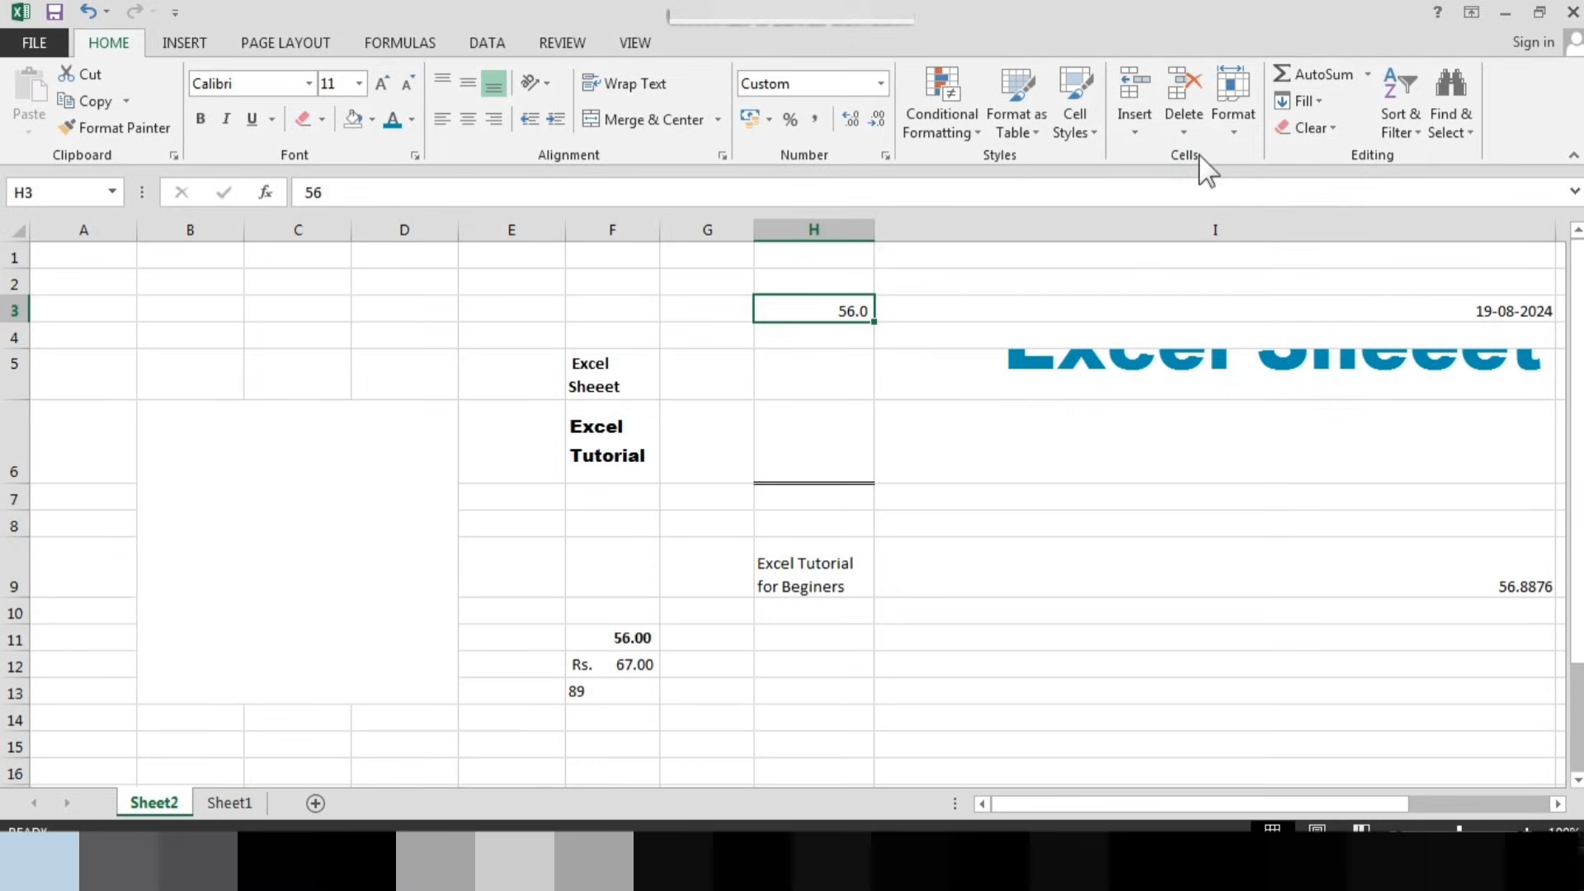
Delete the sheet column containing cell H3, and undo the deletion
click(1186, 132)
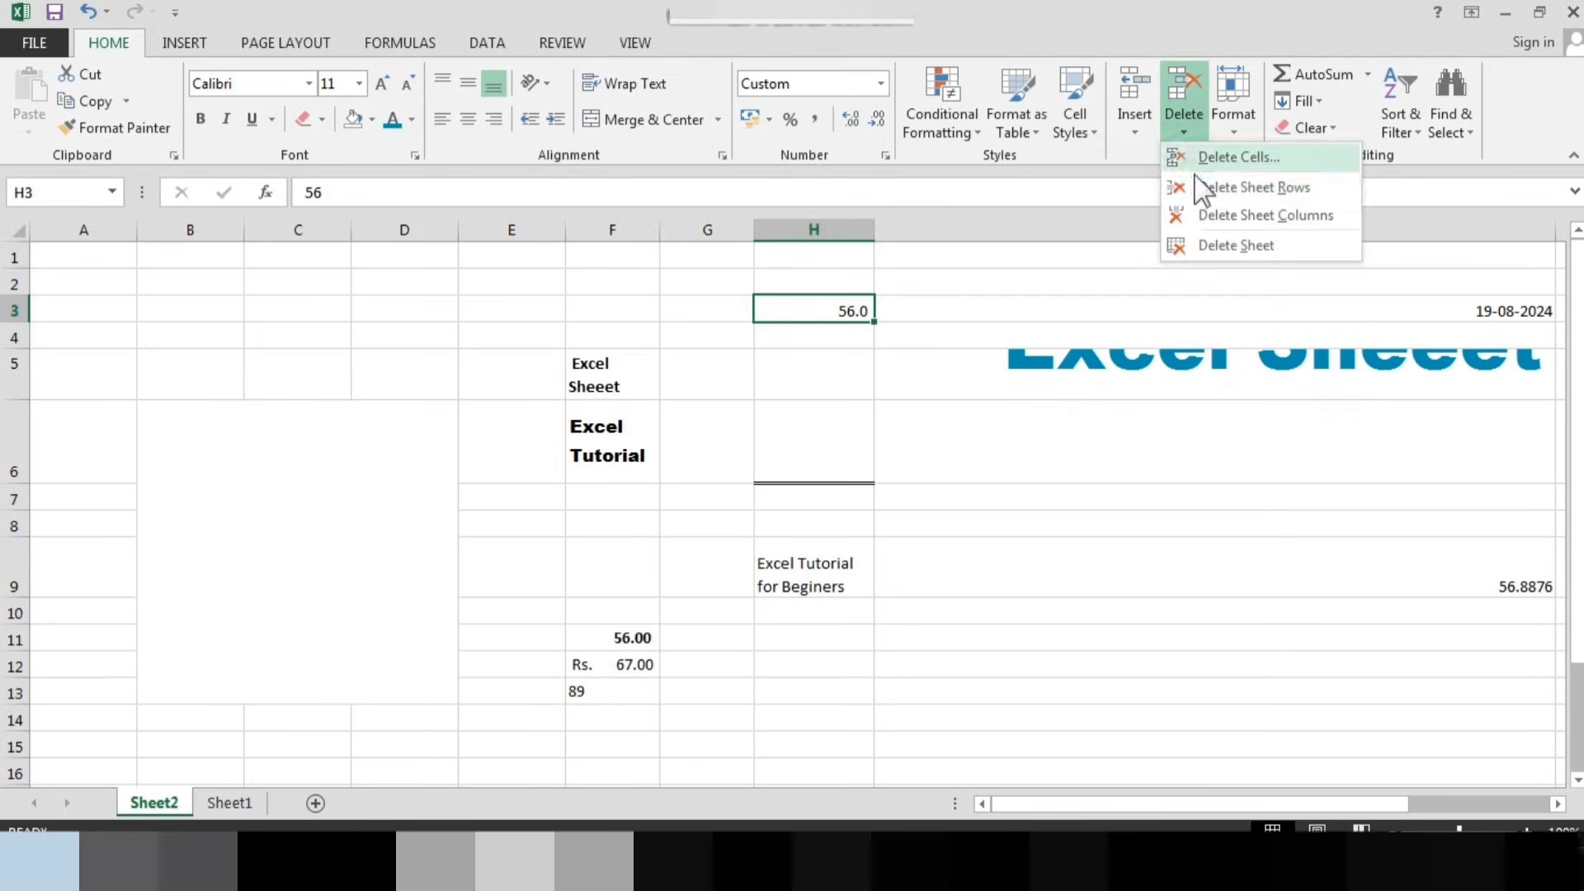
click(1207, 217)
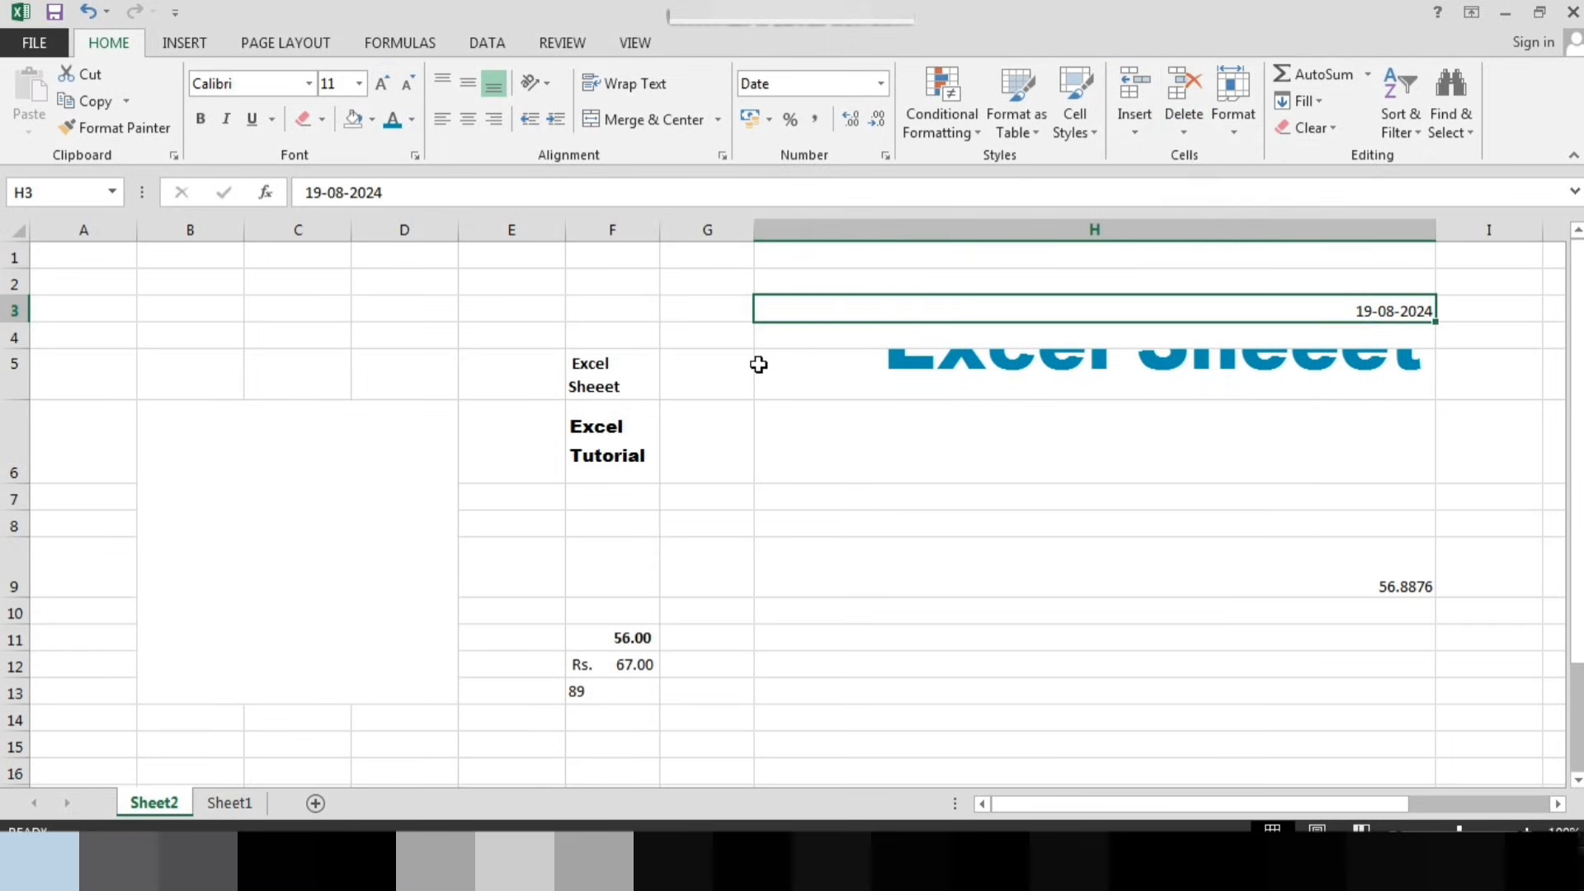
key(ctrl+z)
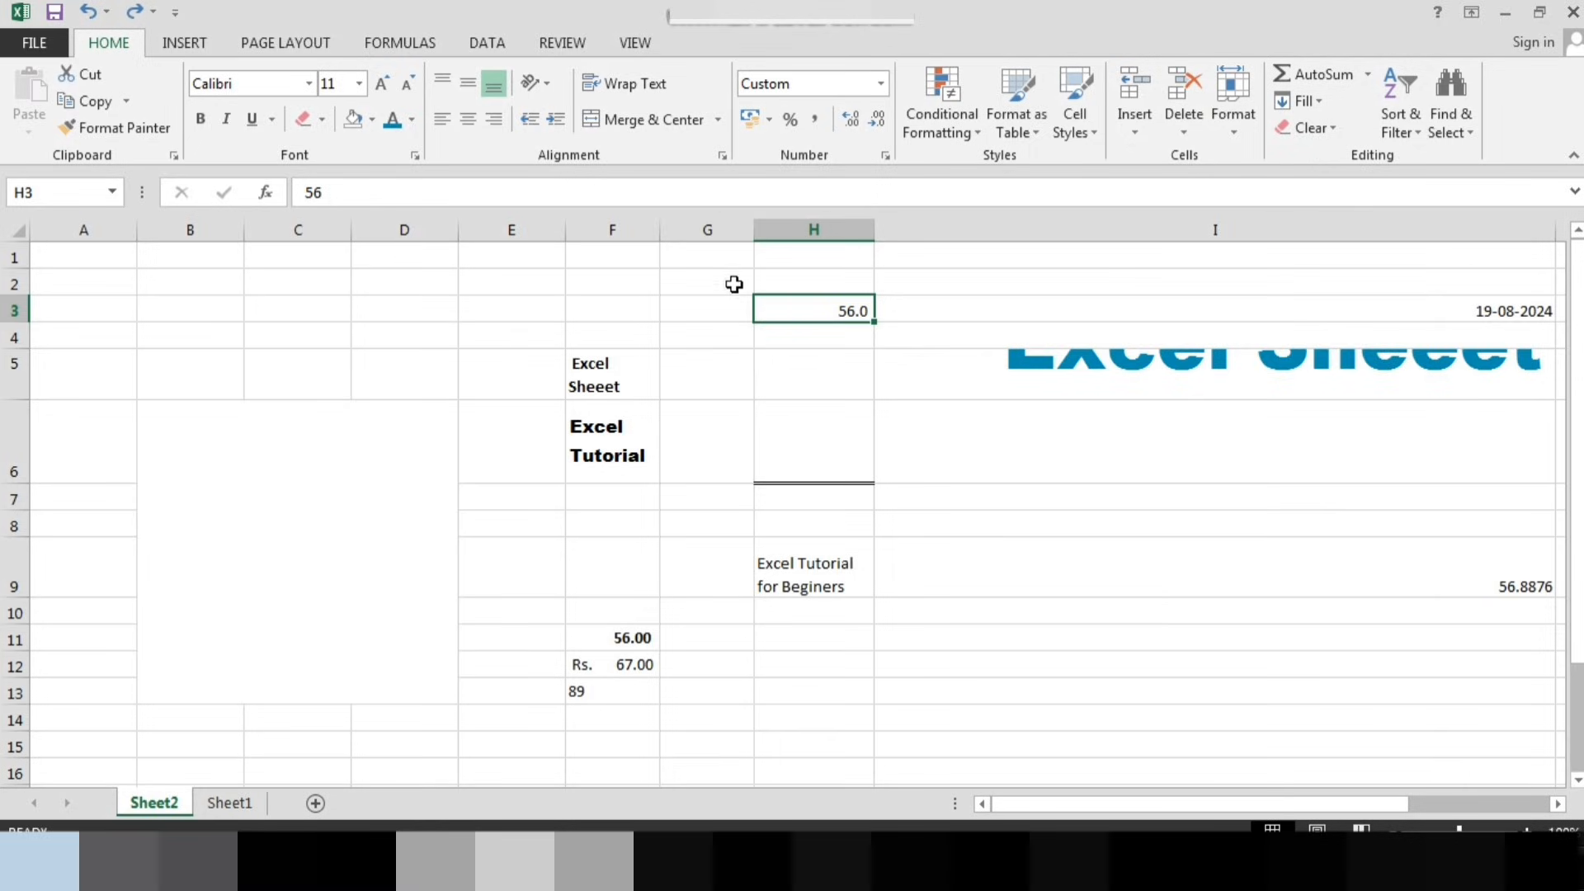
Widen column G to more than twice its width and increase the height of row 2
click(714, 332)
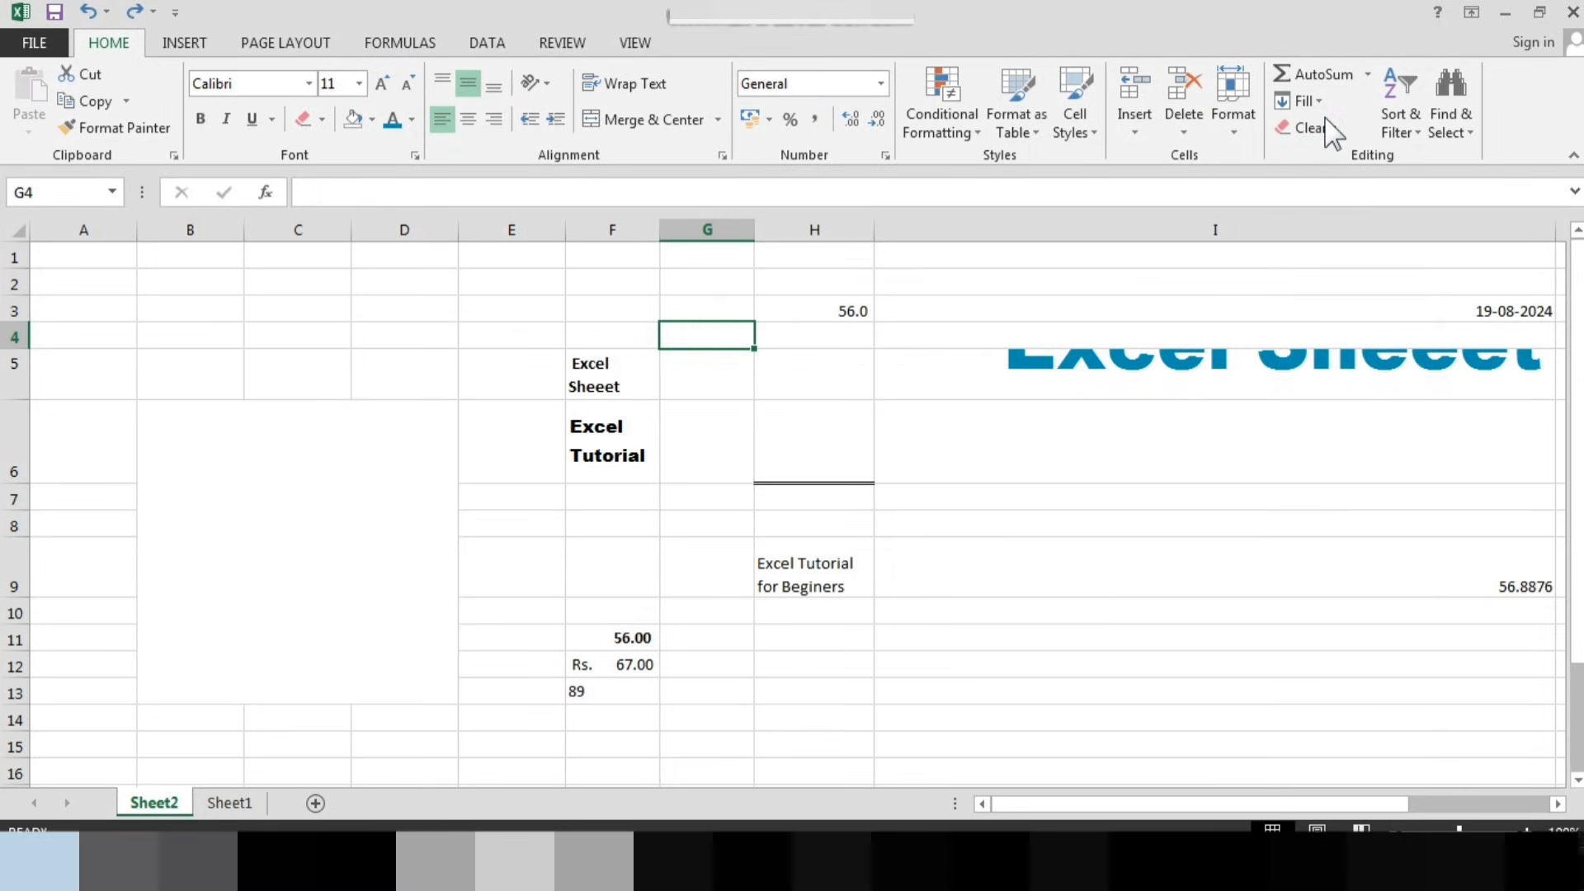
click(1235, 124)
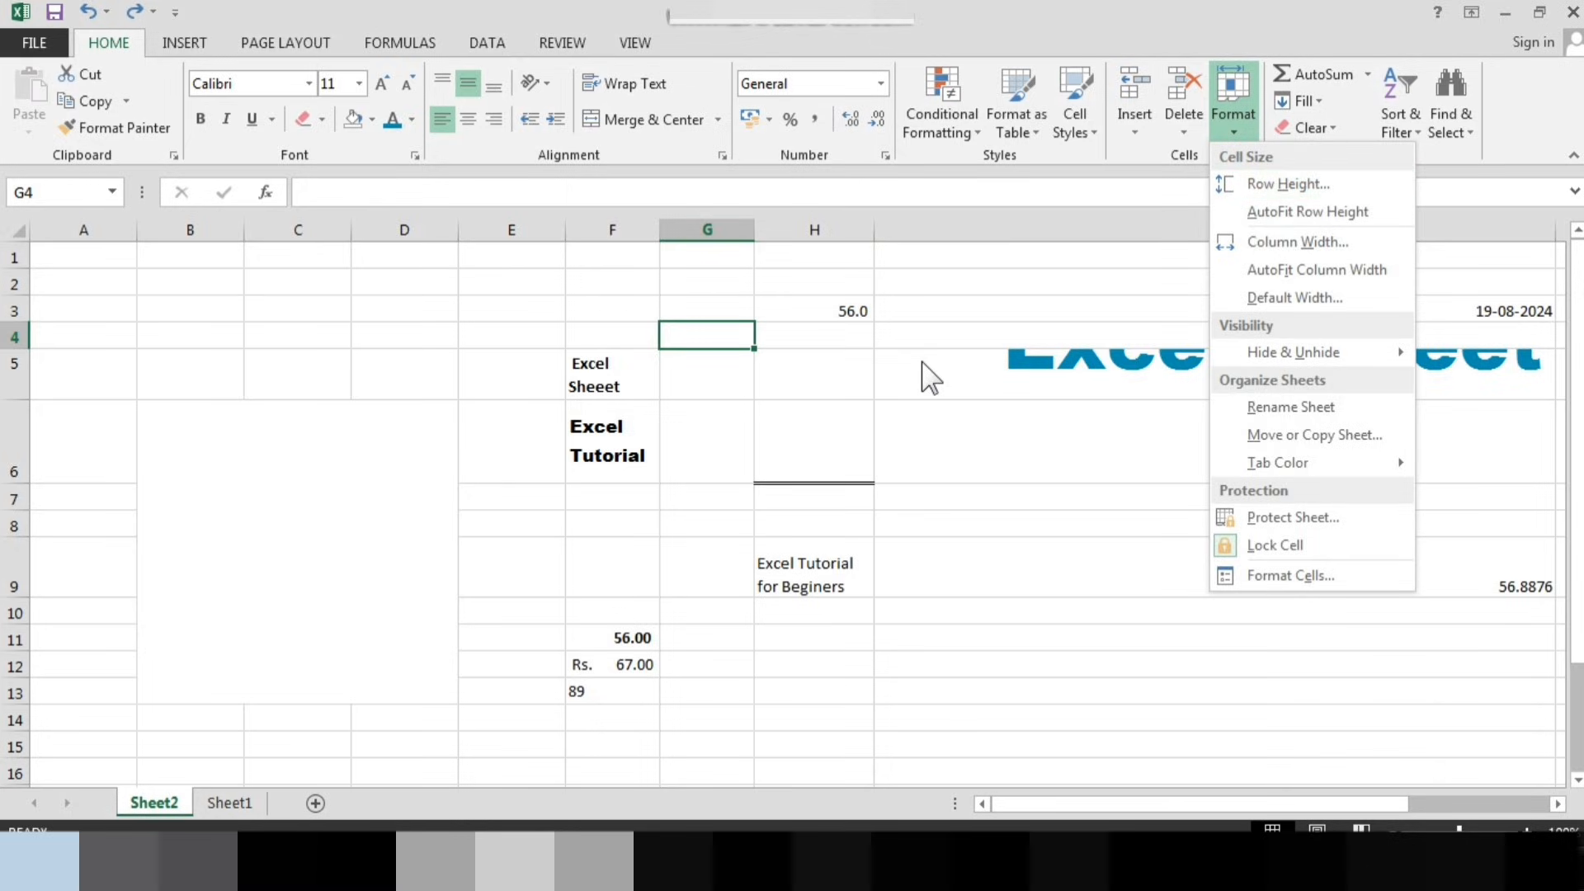
click(742, 252)
click(741, 231)
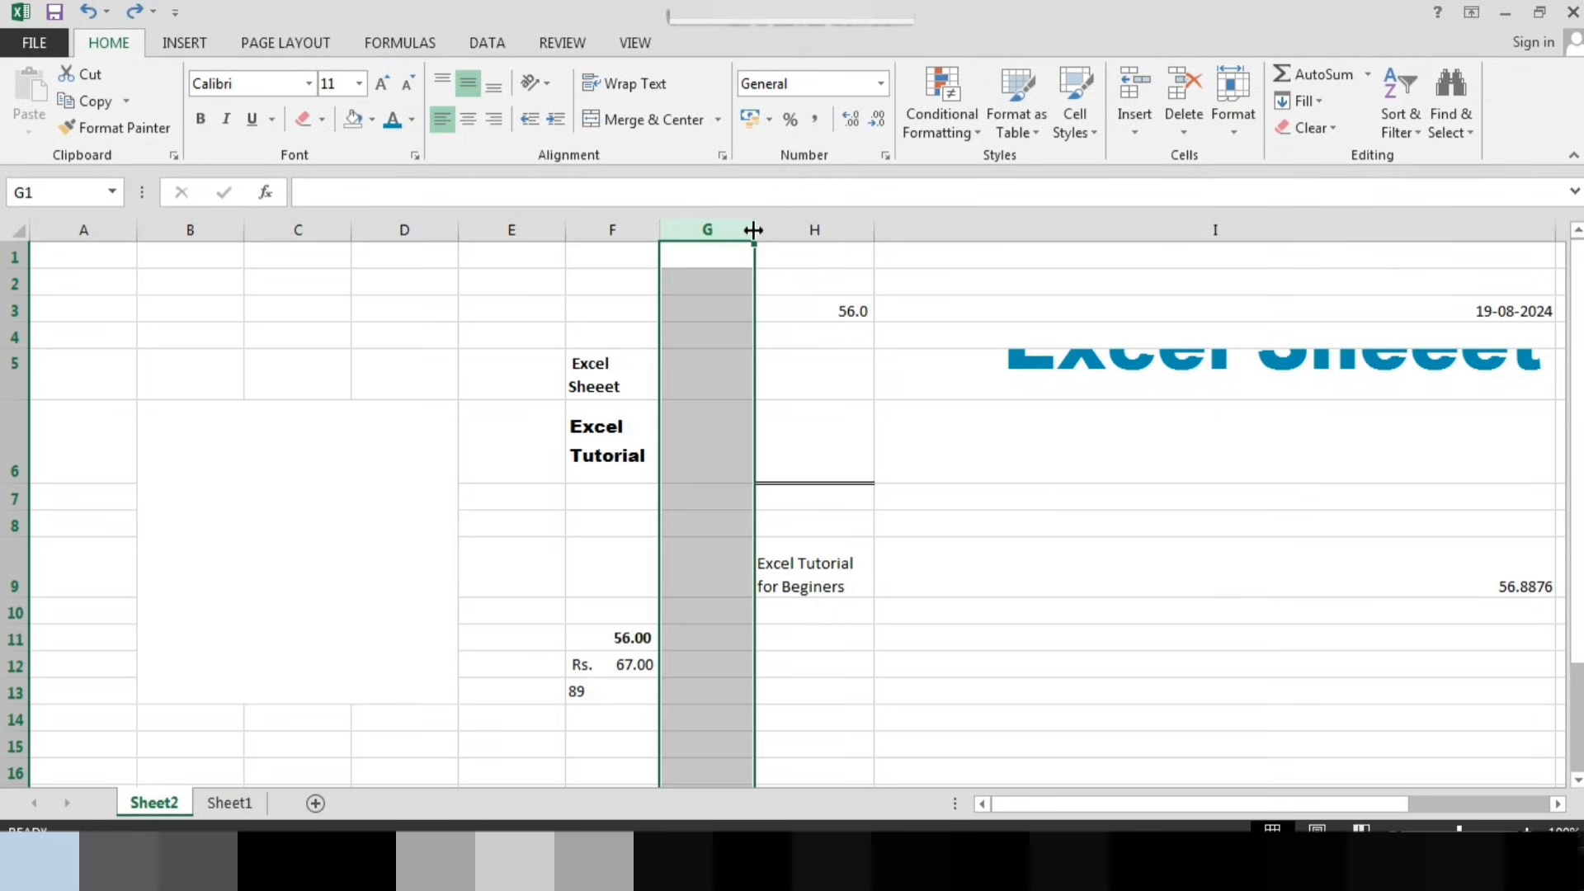
drag(753, 230, 905, 238)
drag(9, 297, 8, 353)
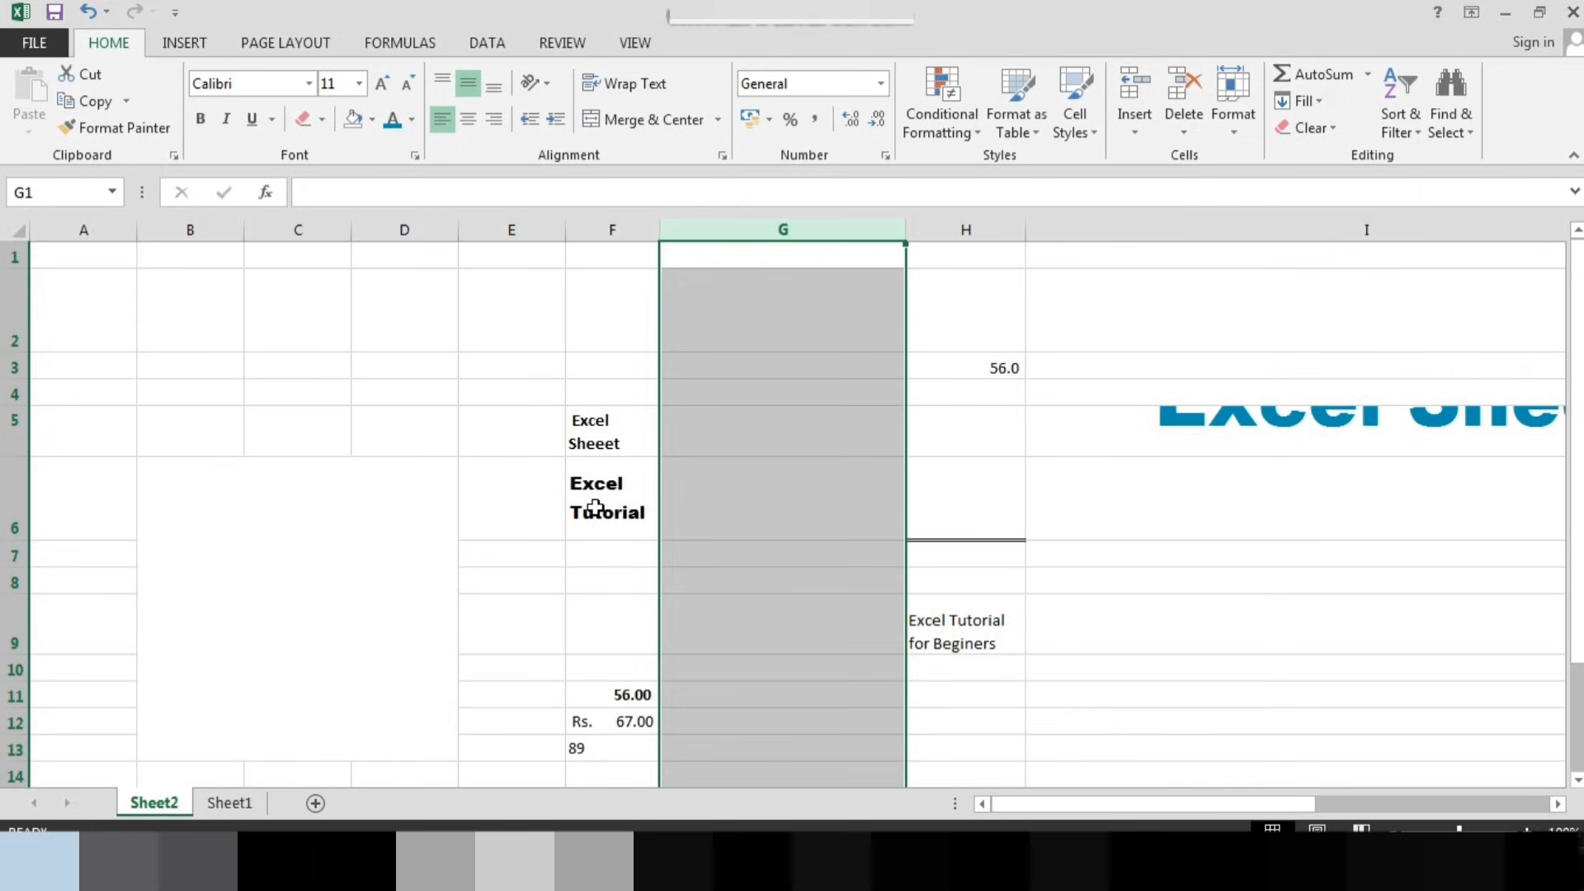
Hide the widened empty column G
click(1237, 136)
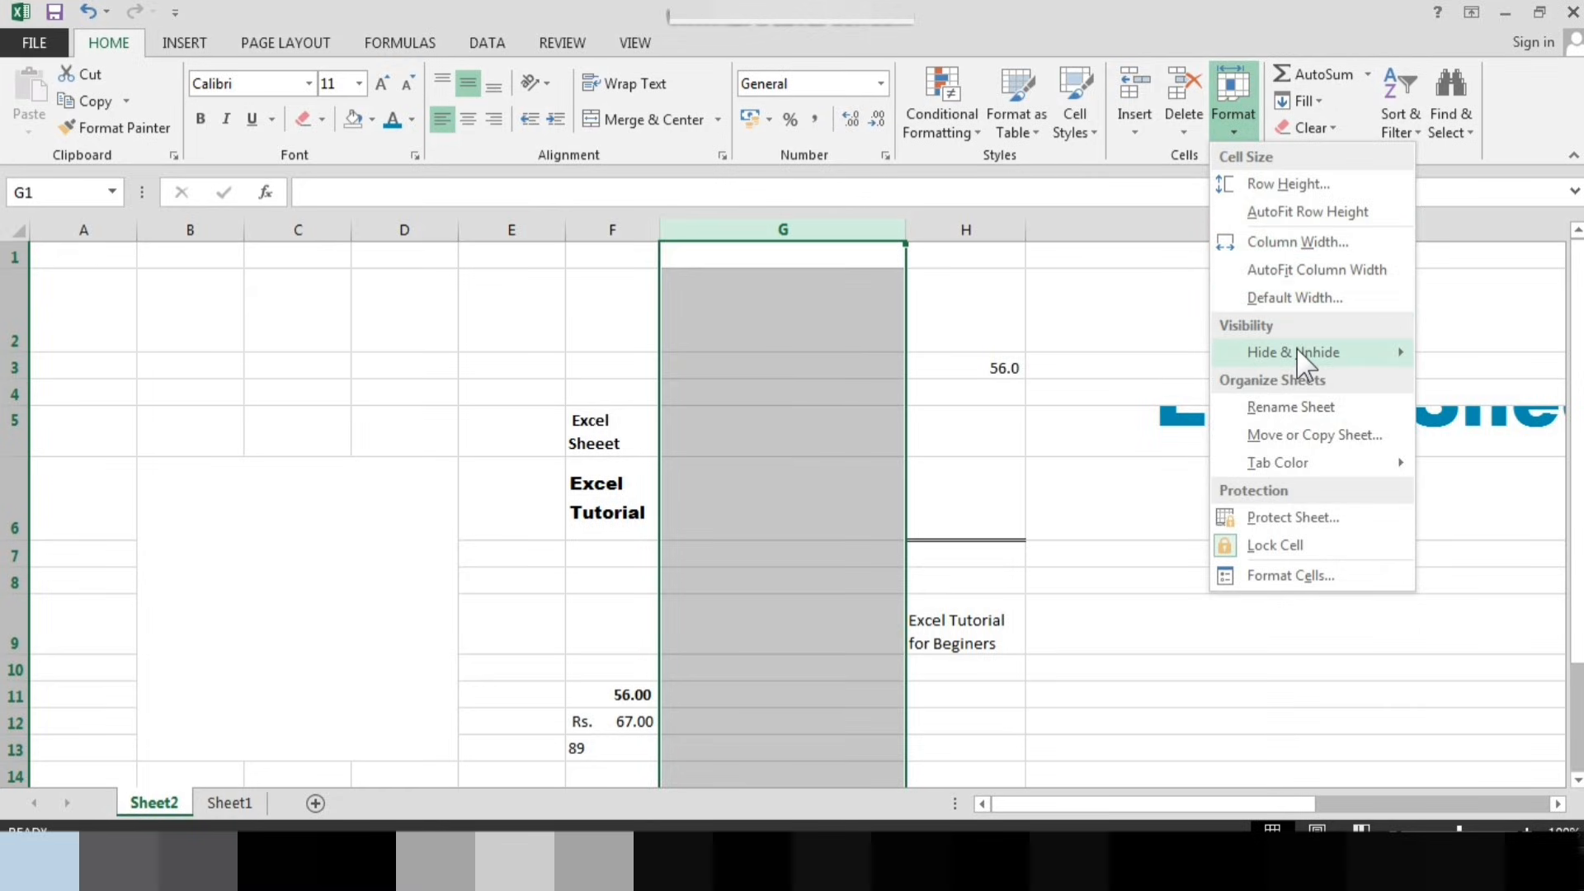
mouse_move(1306, 363)
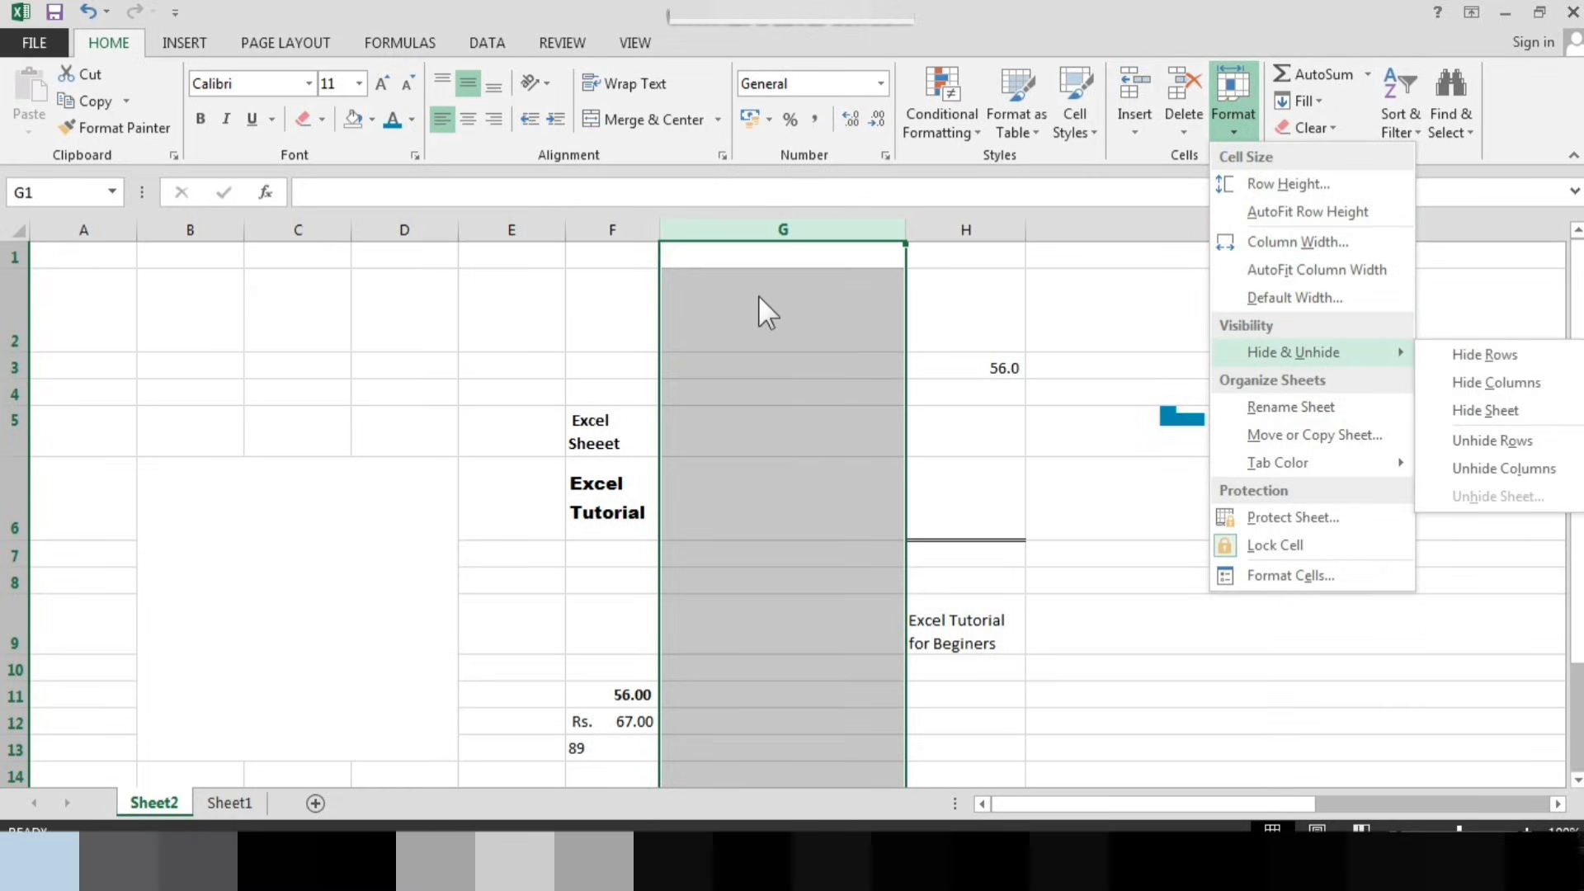
click(760, 260)
click(717, 226)
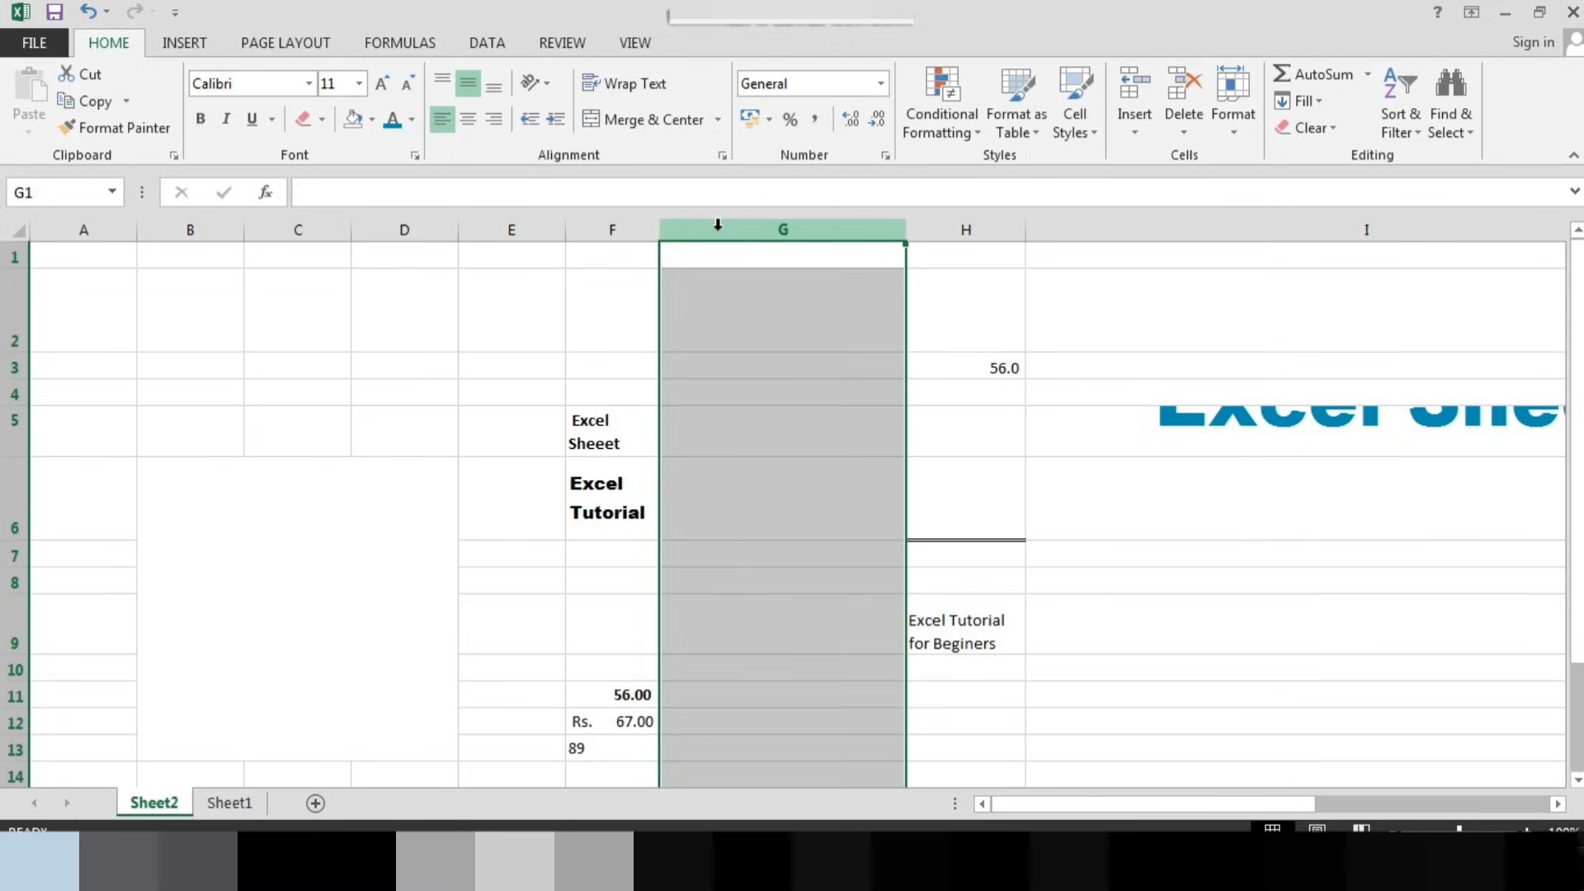
click(1043, 449)
click(812, 221)
click(1234, 128)
mouse_move(1319, 354)
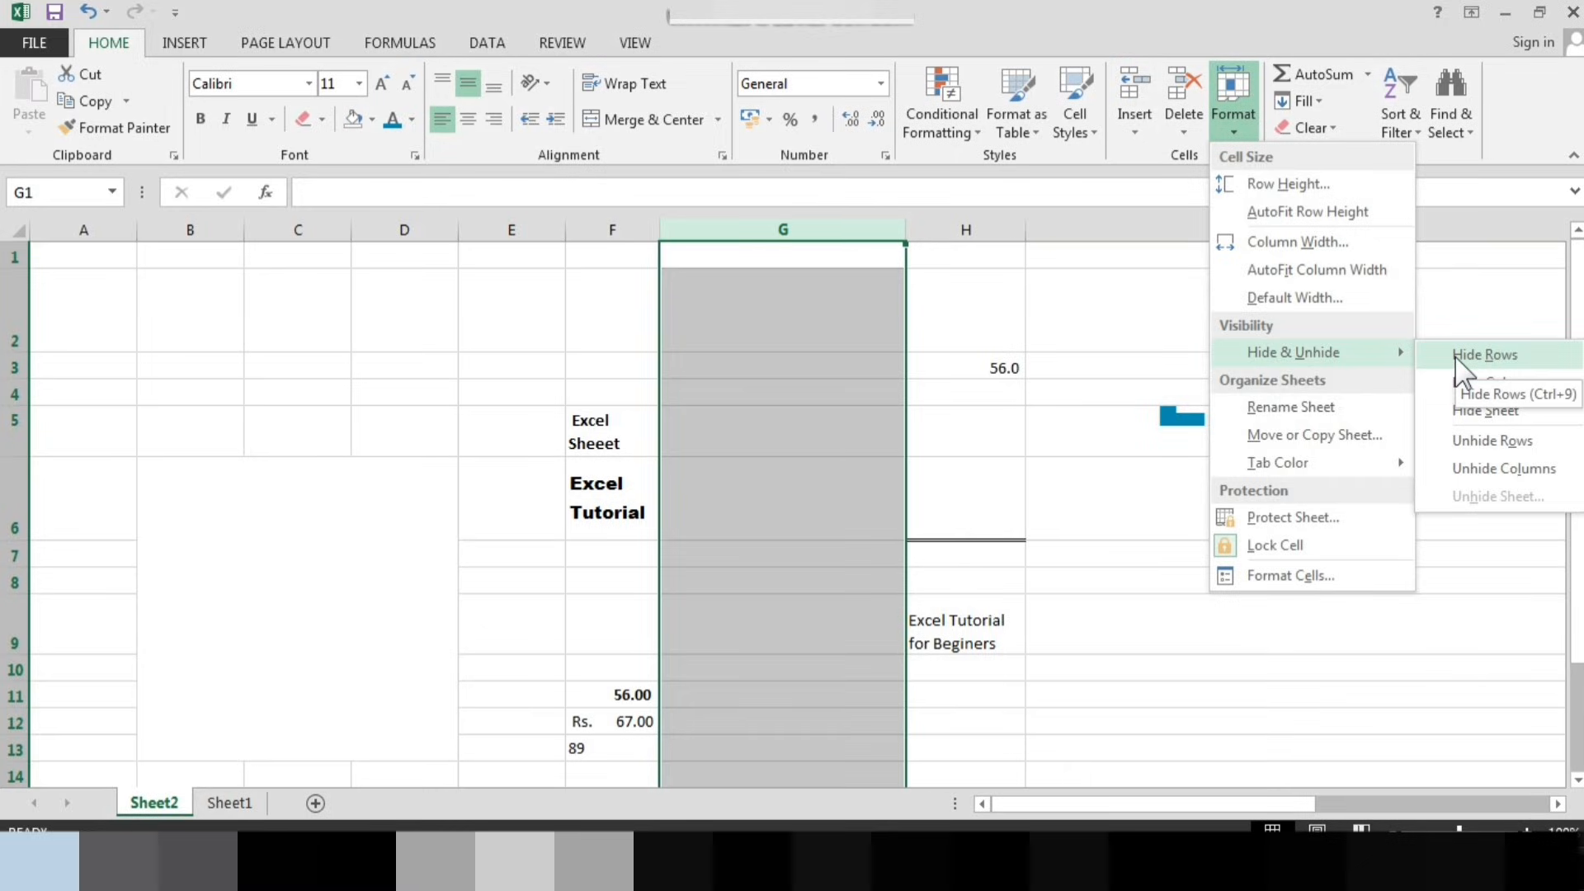
click(1477, 383)
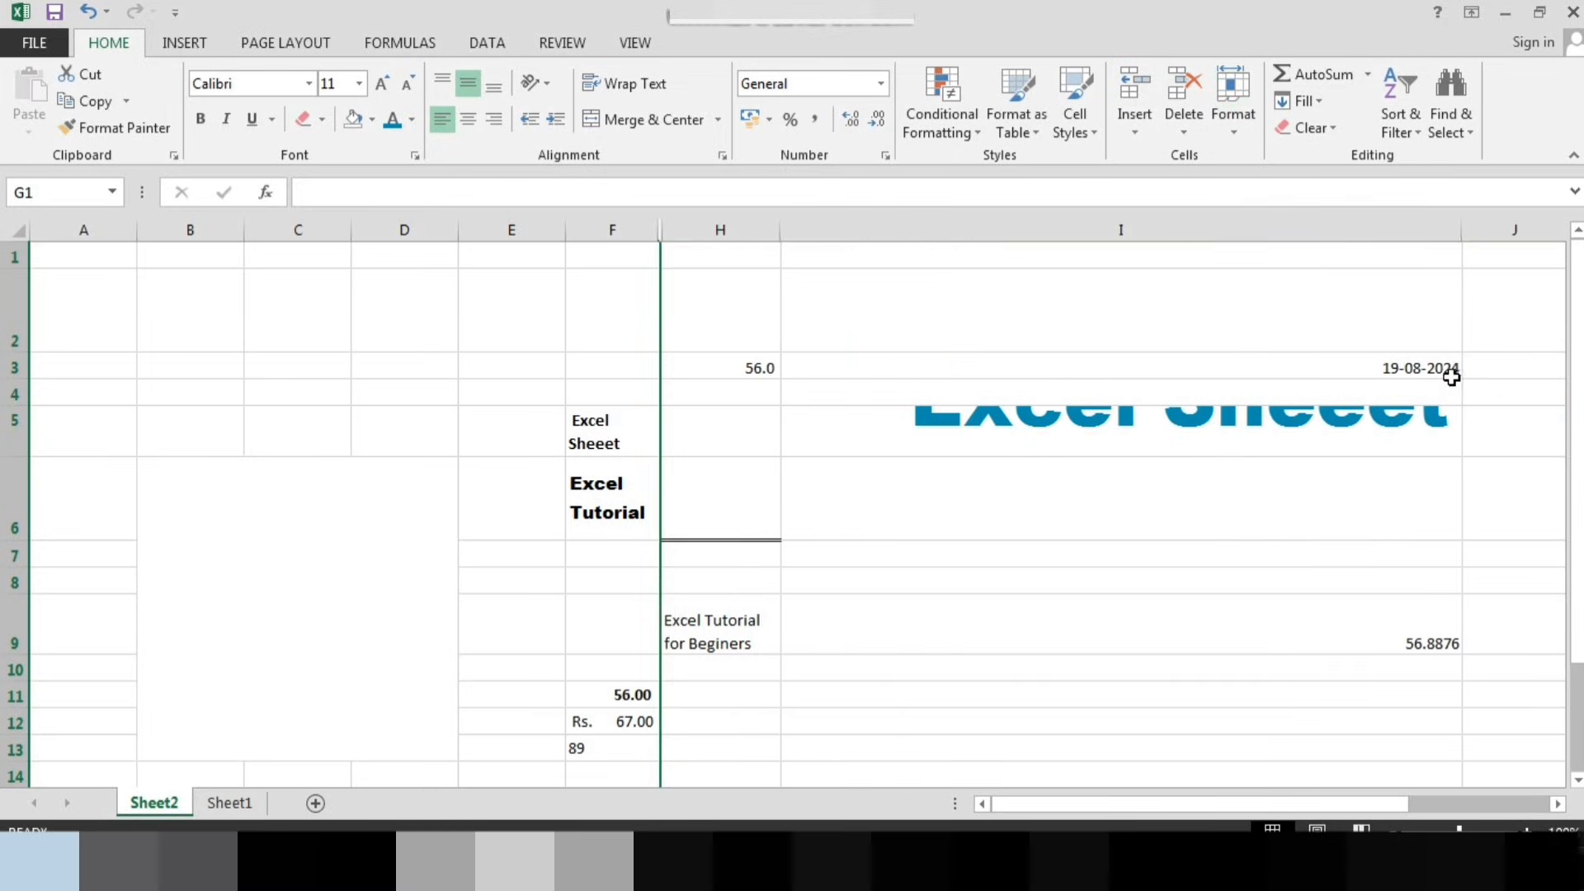
click(836, 584)
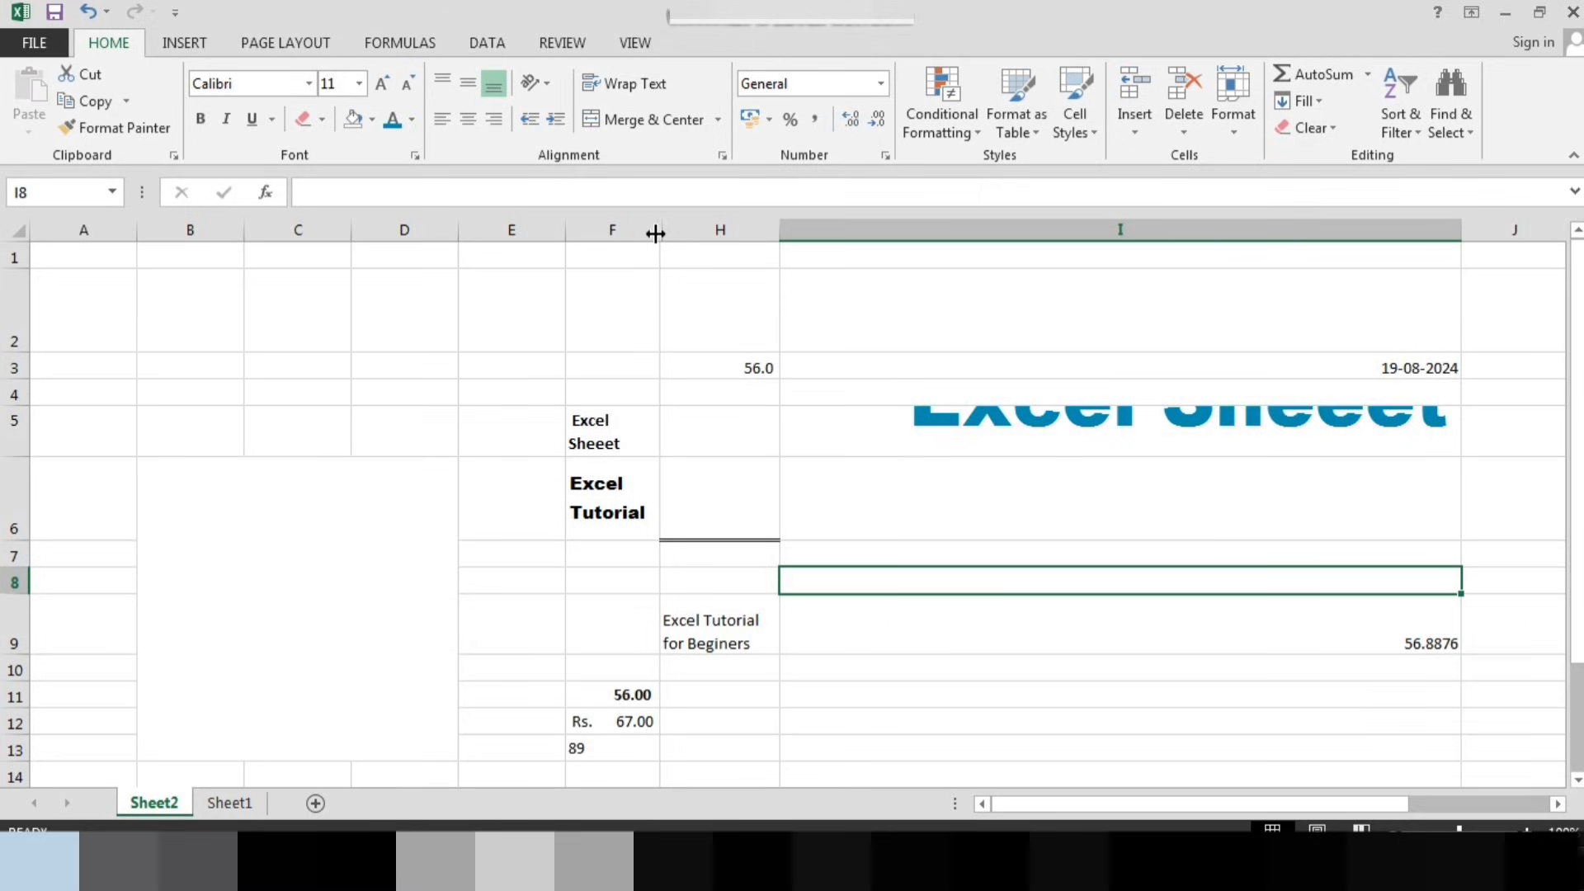
Try to unhide column G with only column H selected
click(718, 231)
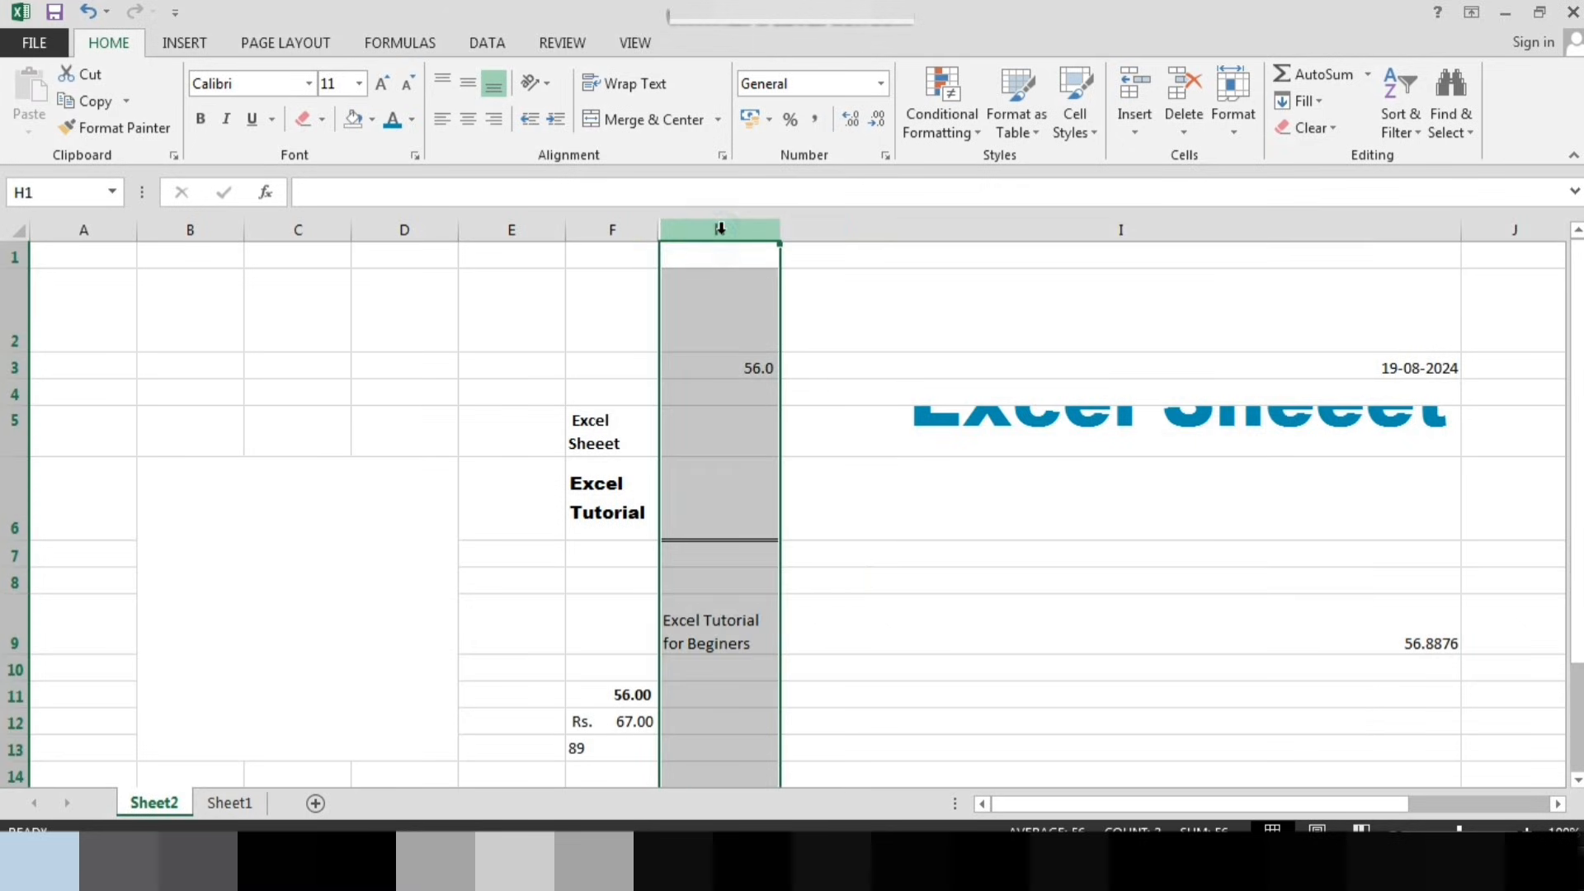
click(604, 229)
click(697, 230)
click(1234, 128)
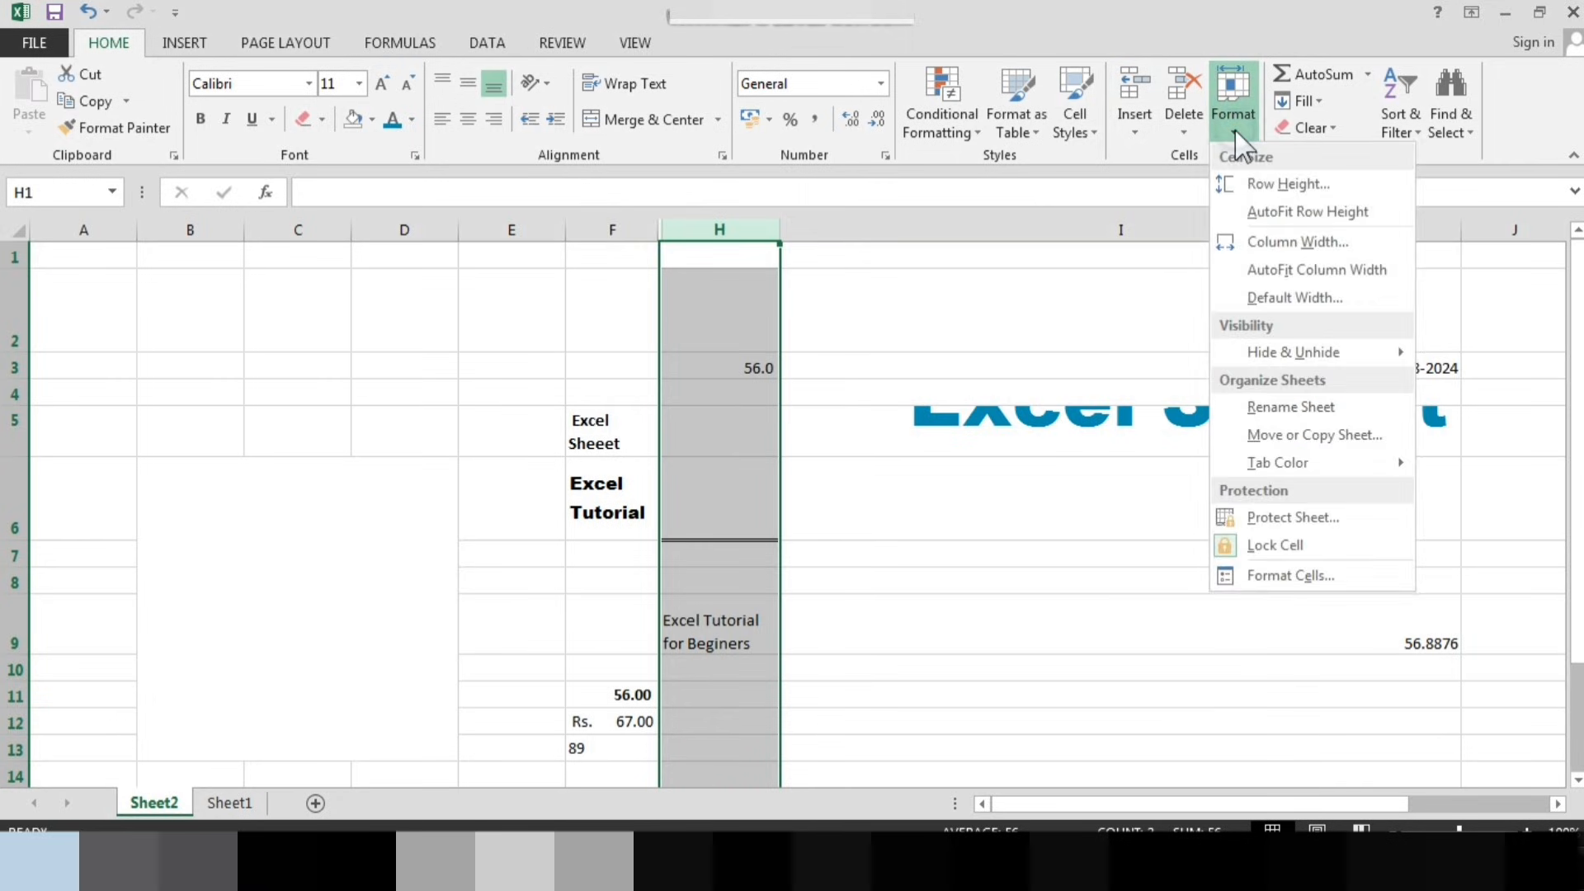
mouse_move(1294, 350)
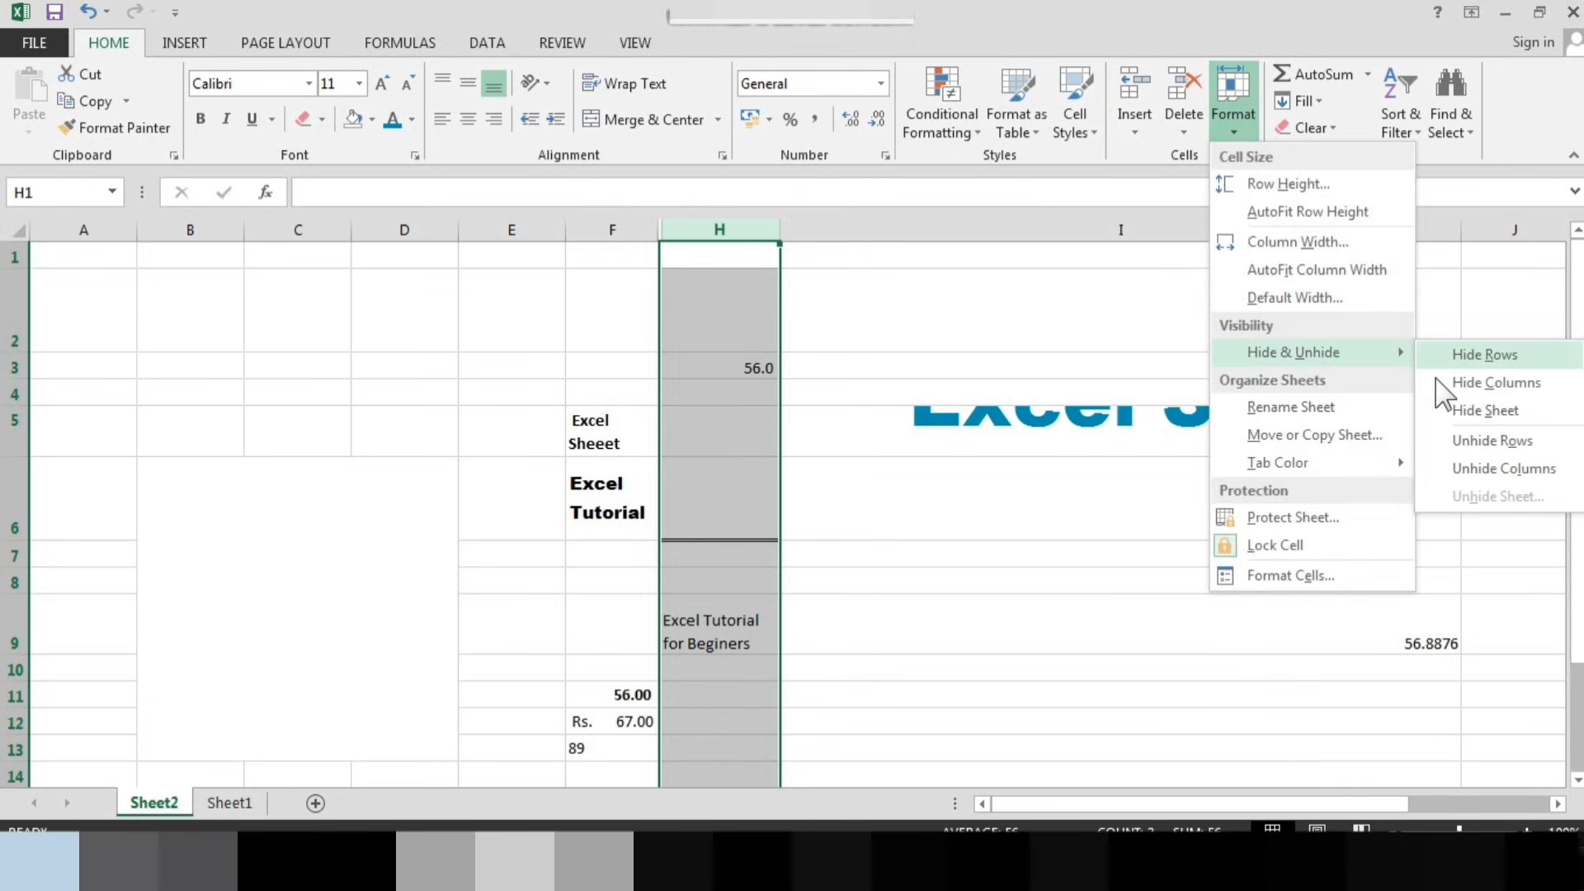
click(1462, 468)
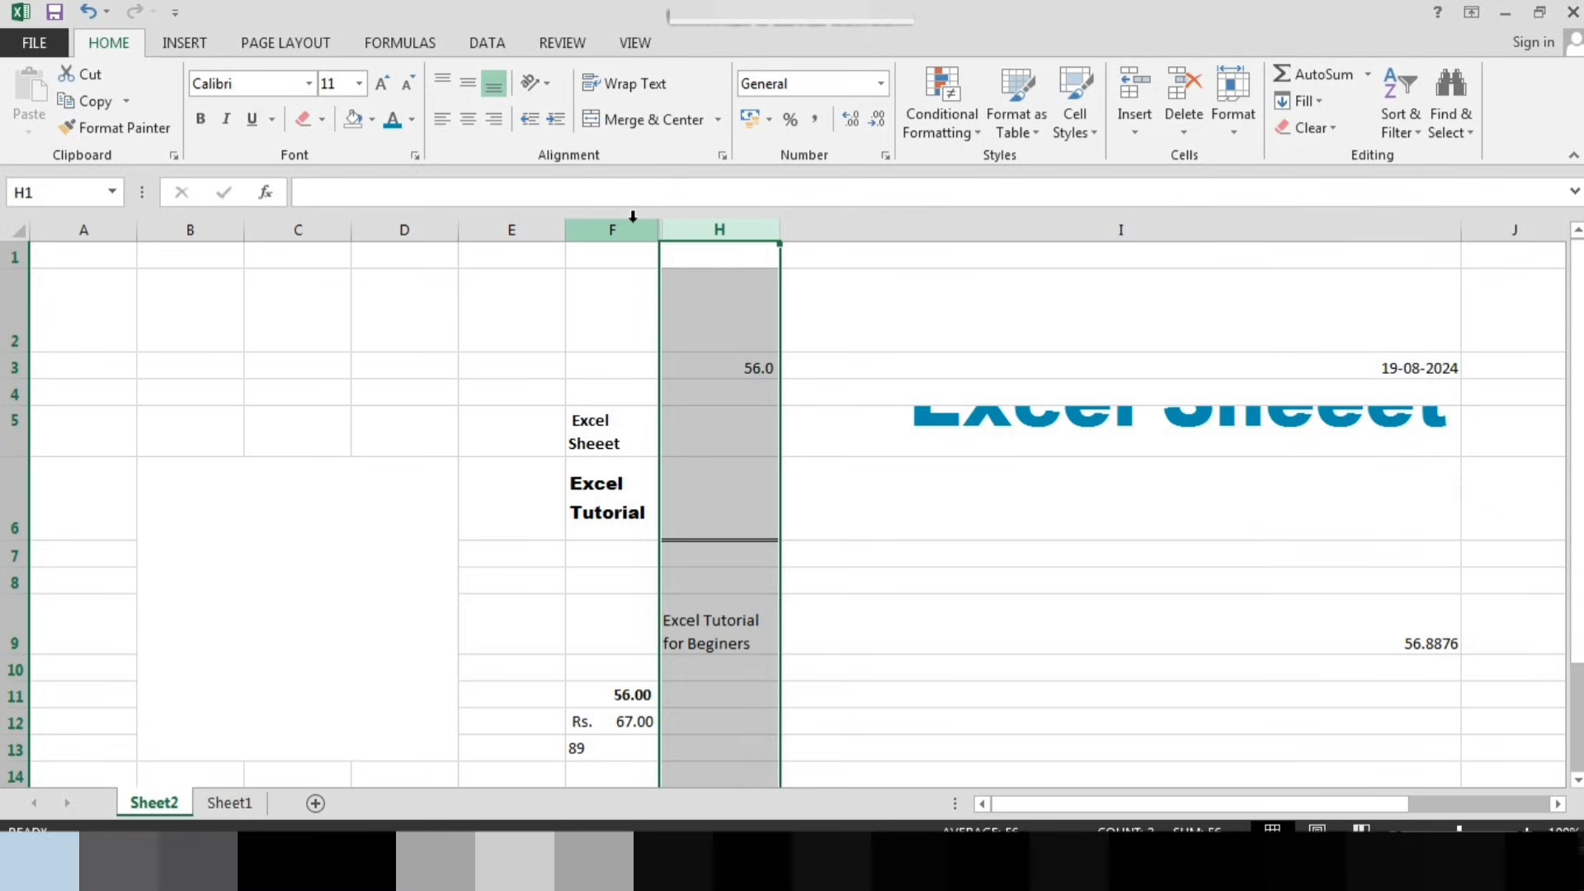
Select columns F through H together and unhide column G between them
drag(612, 229, 682, 227)
click(1233, 132)
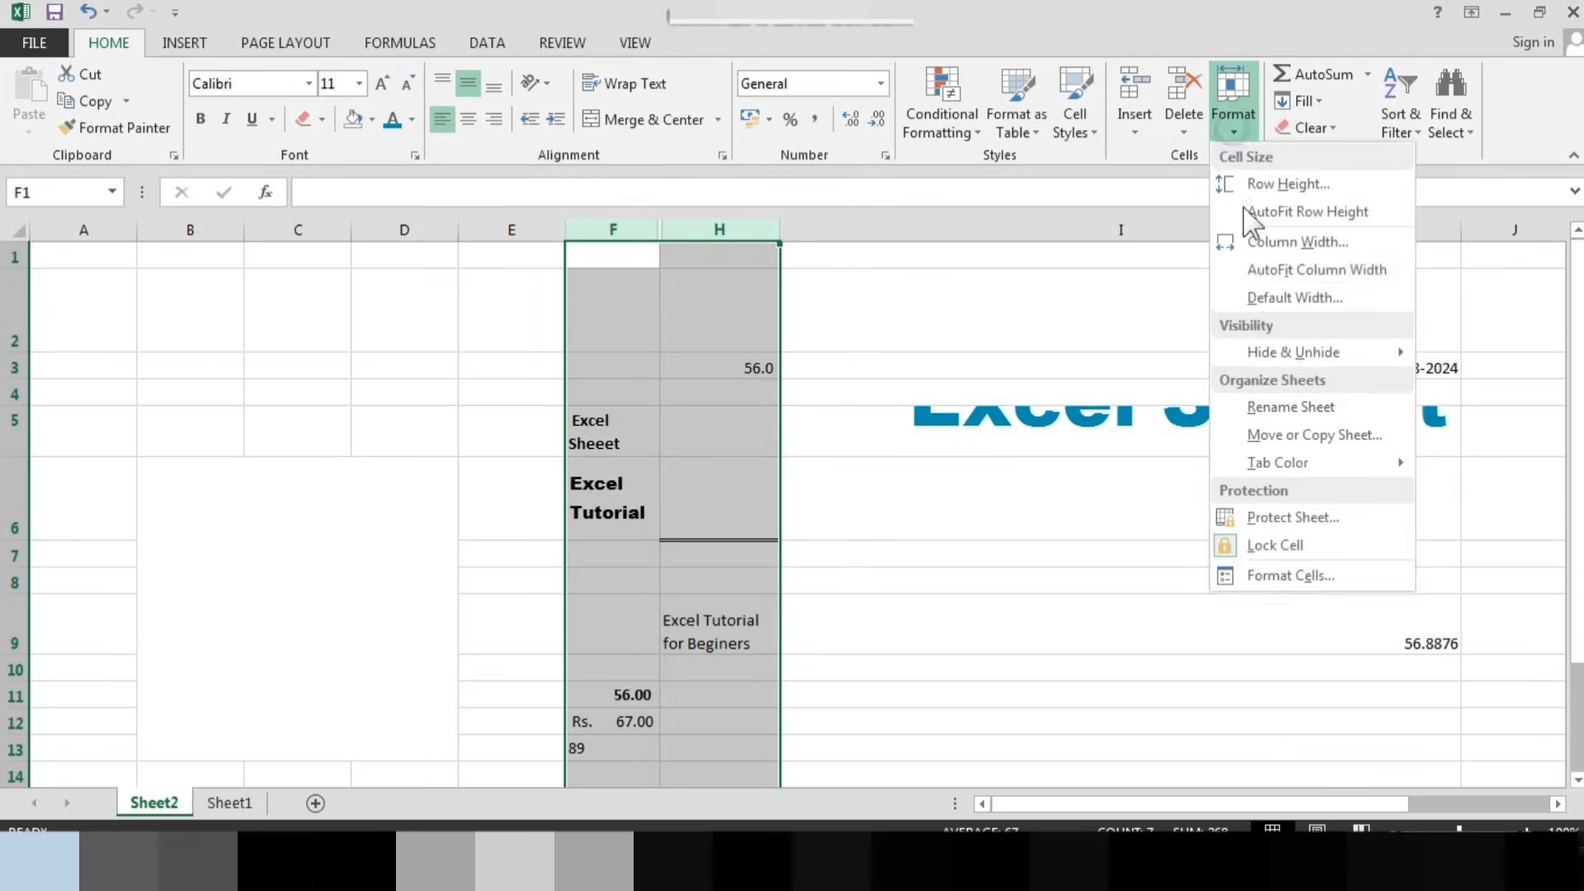
mouse_move(1286, 357)
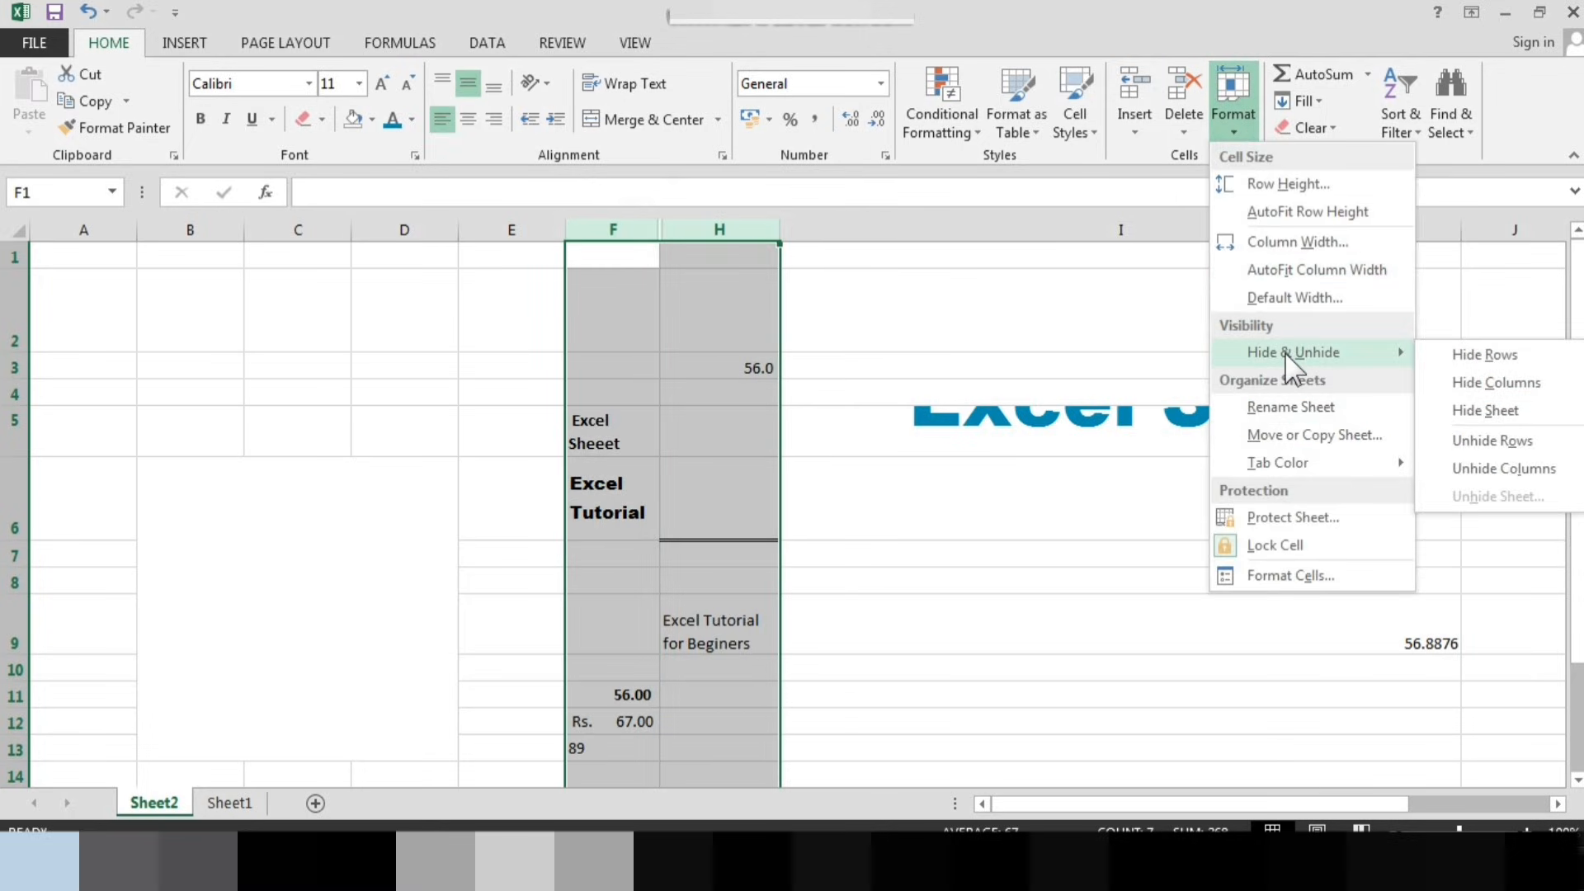
click(1484, 470)
click(1007, 426)
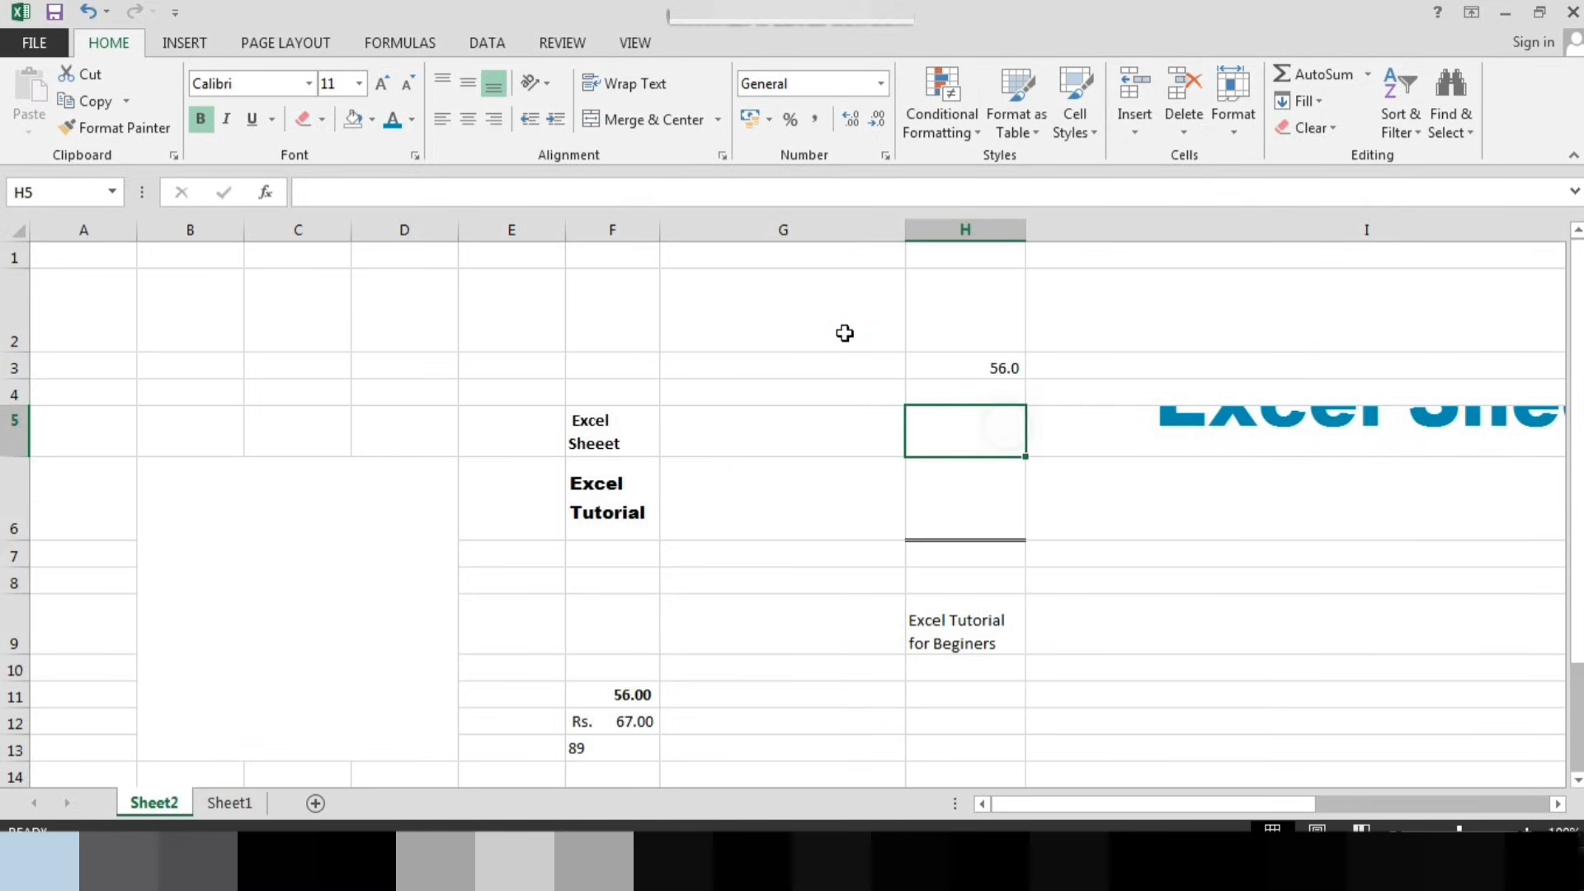
click(816, 283)
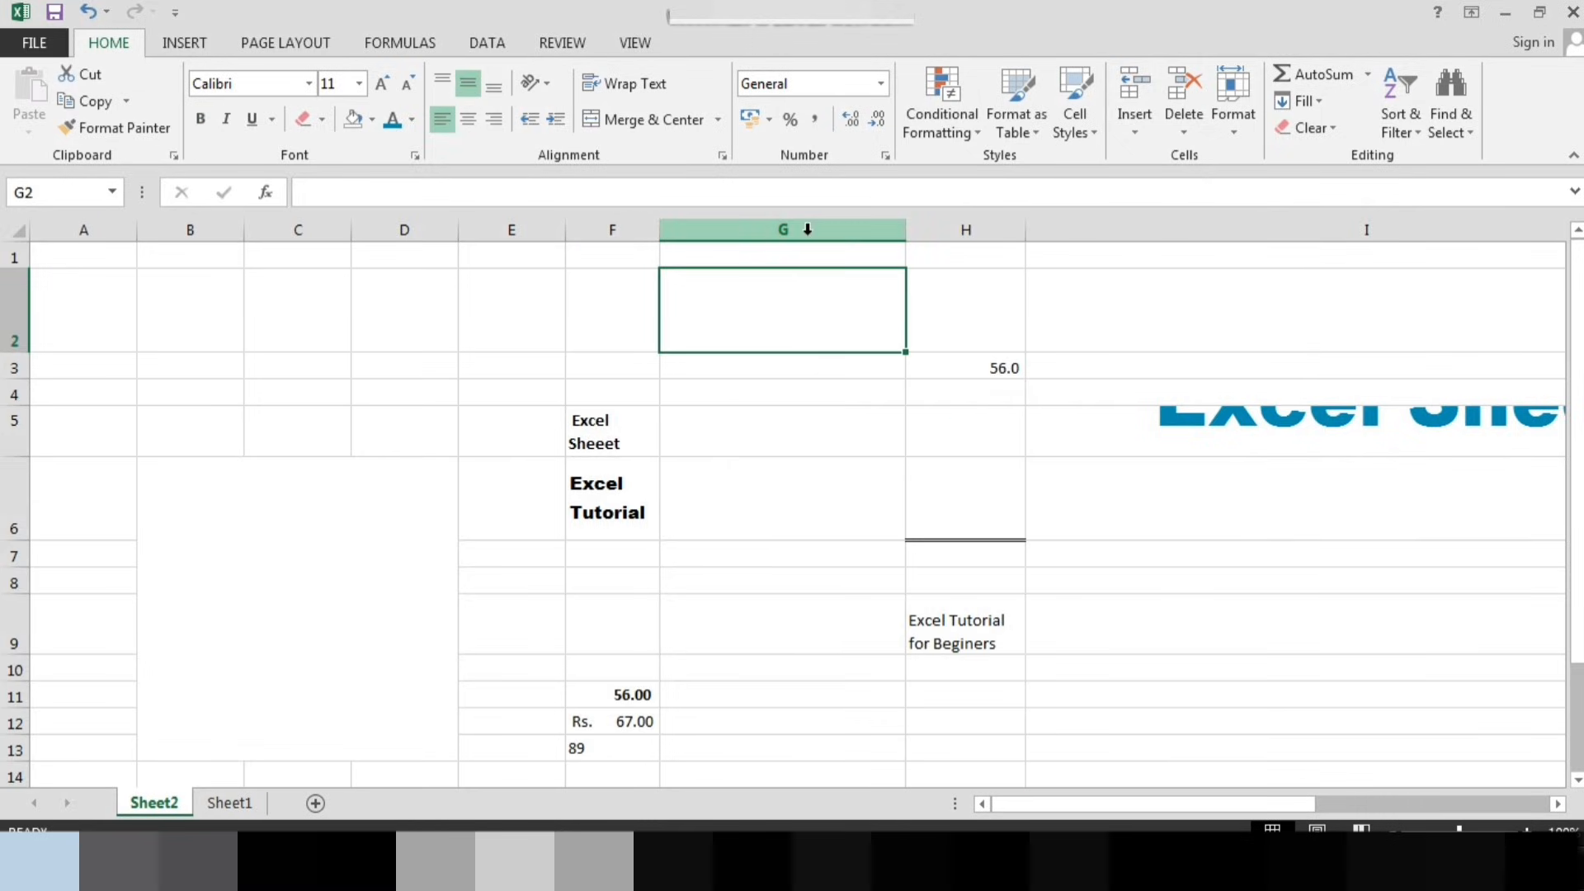
click(1233, 132)
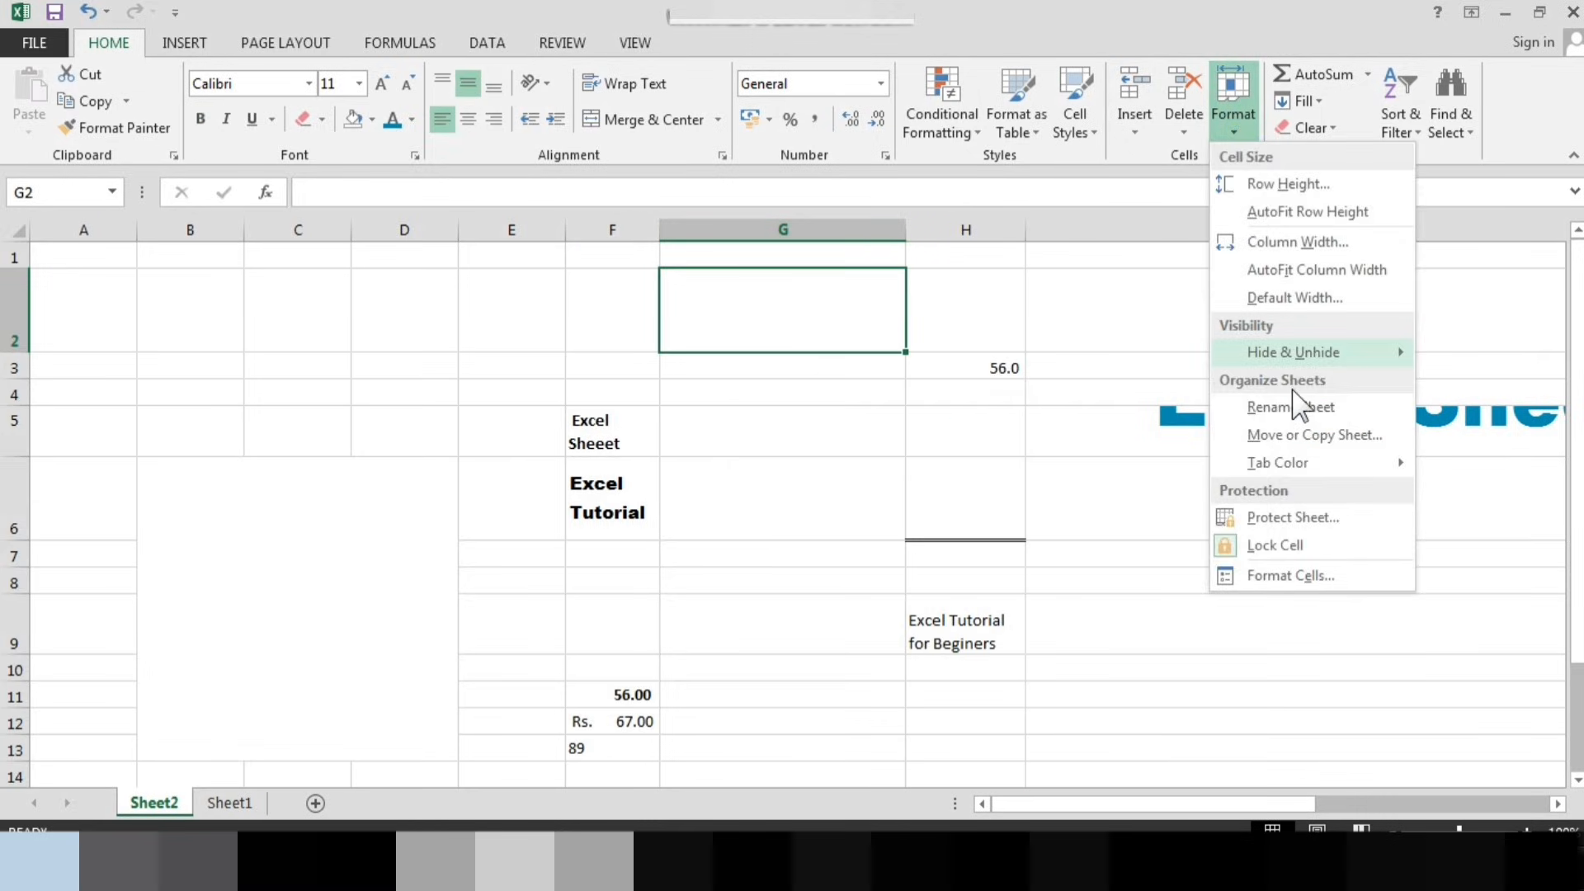
mouse_move(1297, 363)
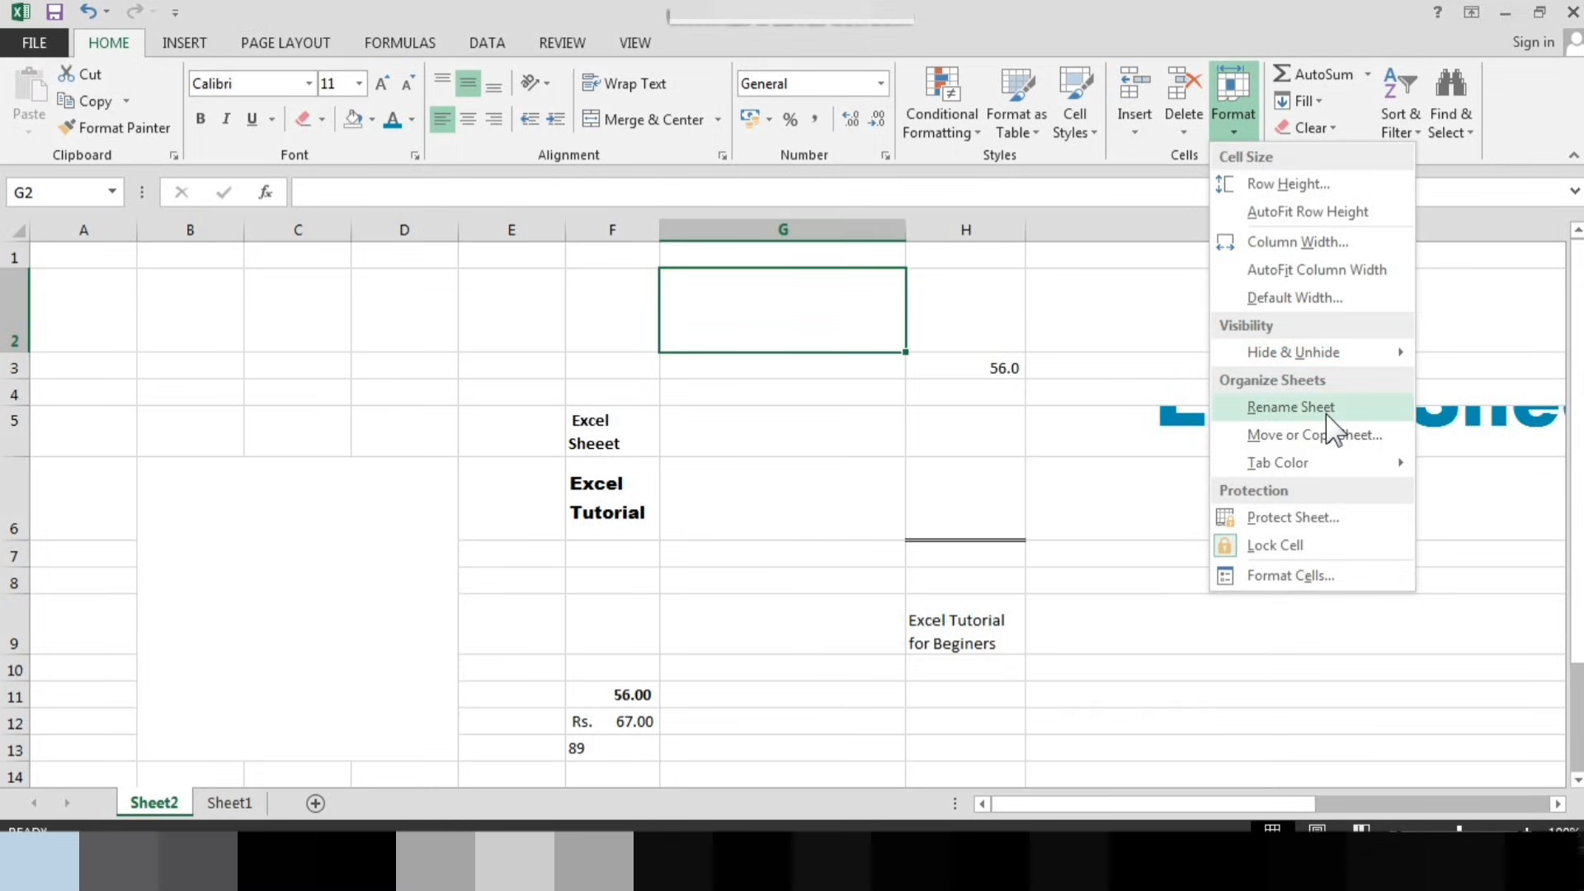
click(1090, 516)
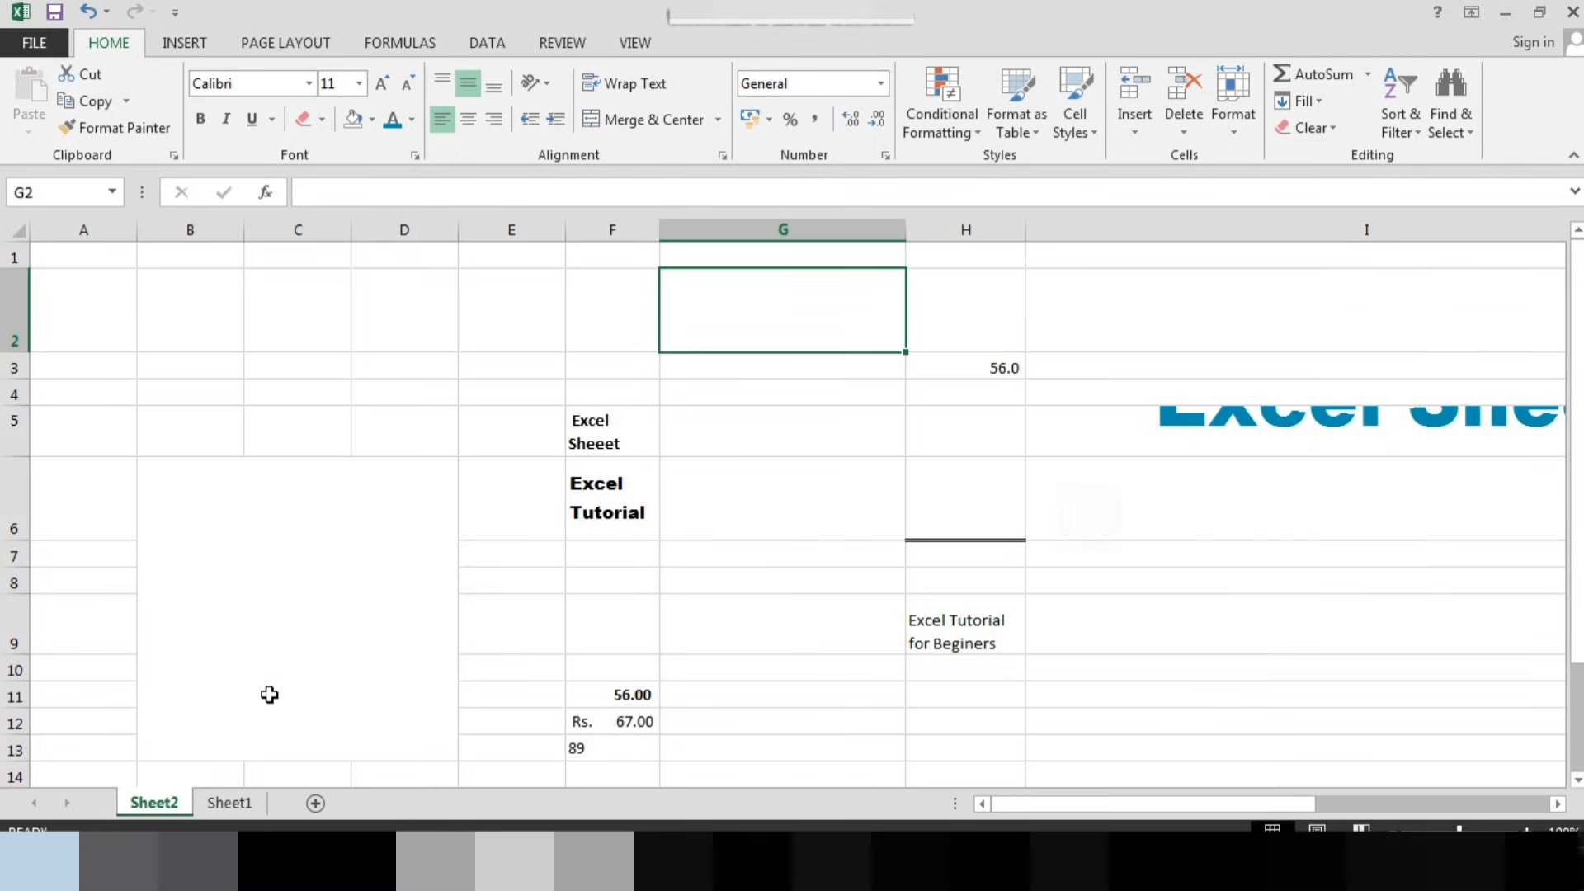
Rename the worksheet Sheet2 as Practise
double_click(170, 799)
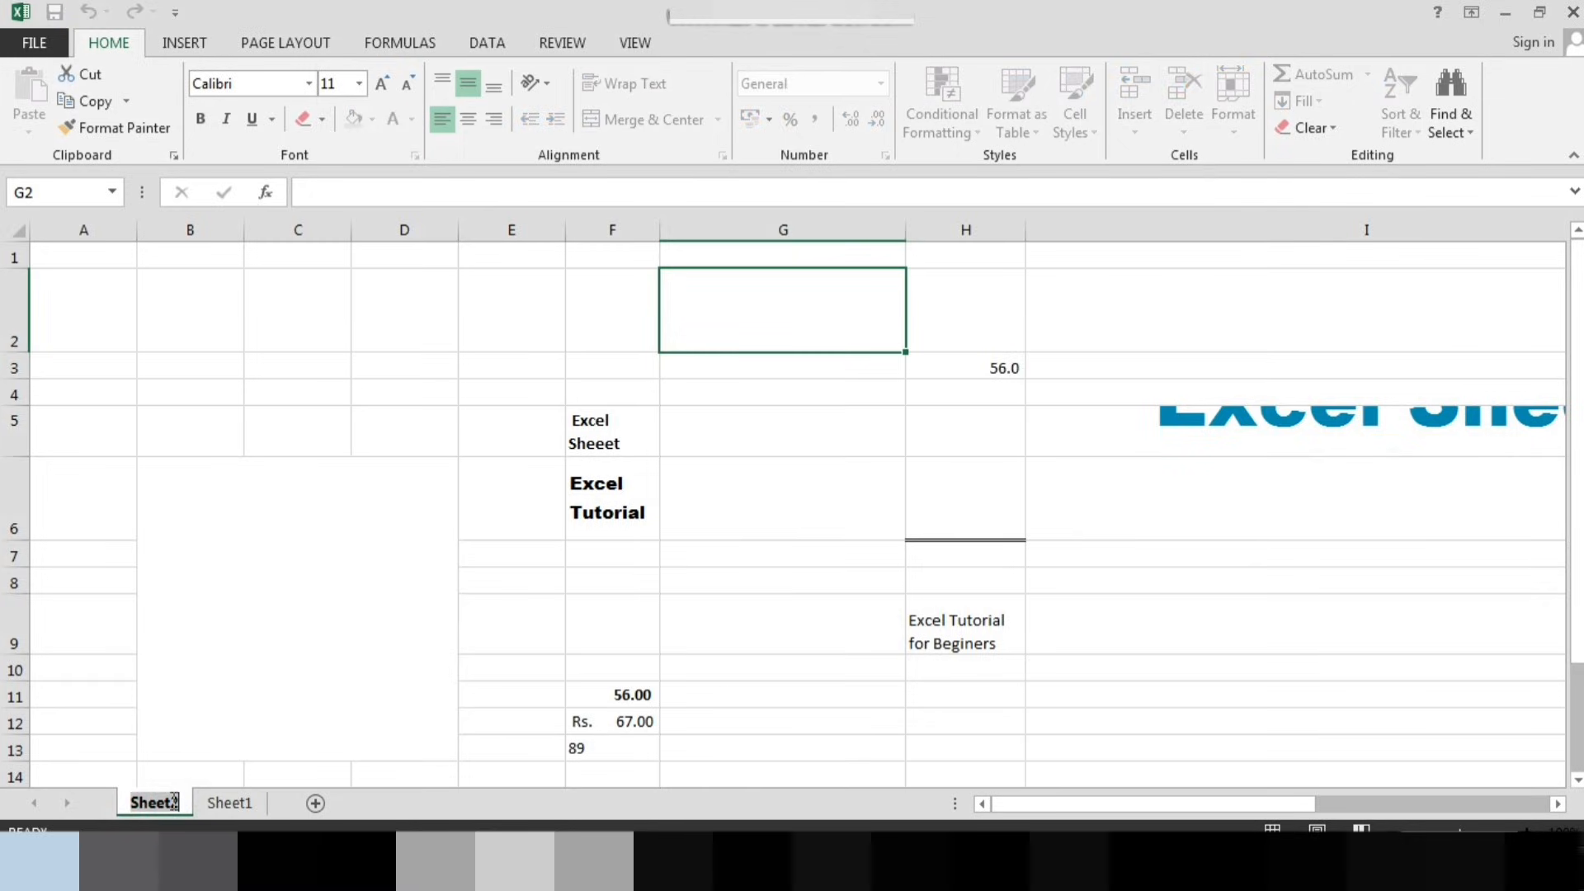
text(Pr)
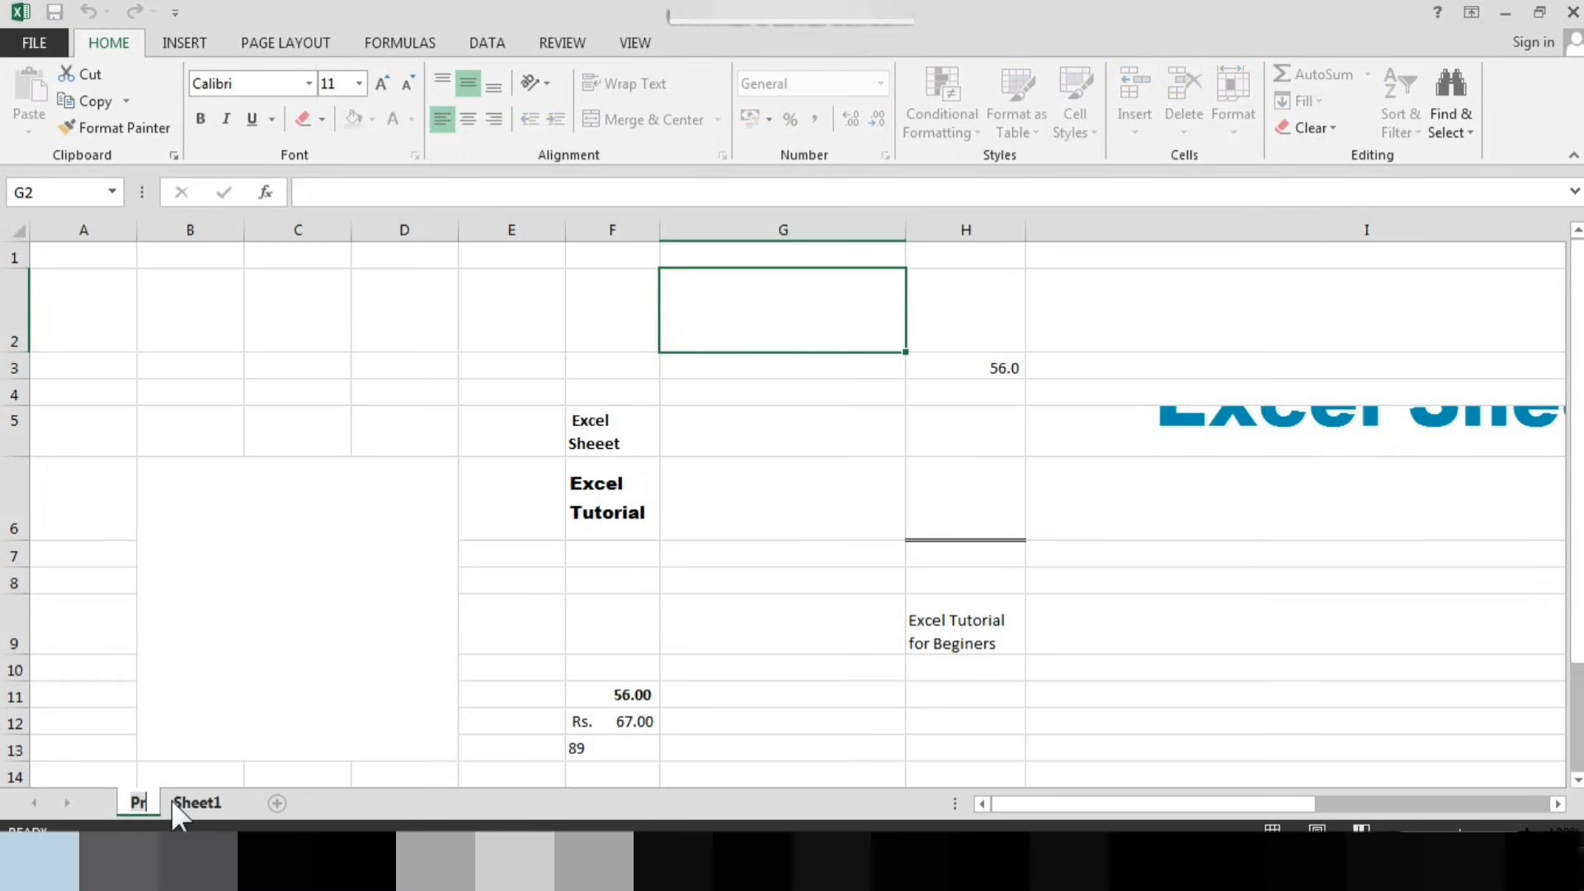
text(actise)
key(Return)
click(912, 601)
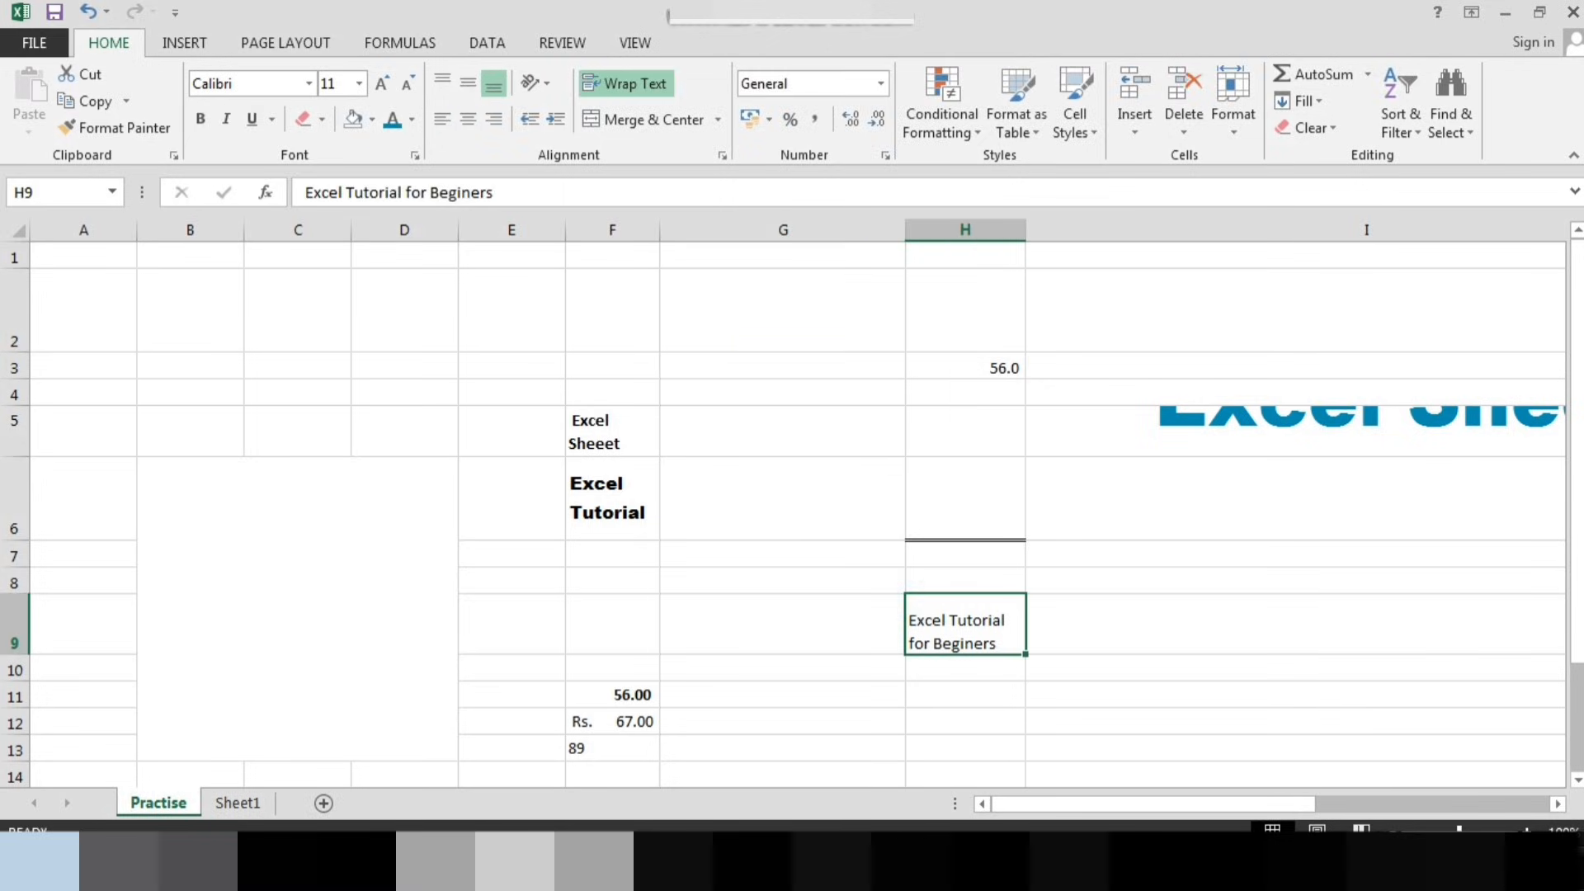
click(1235, 124)
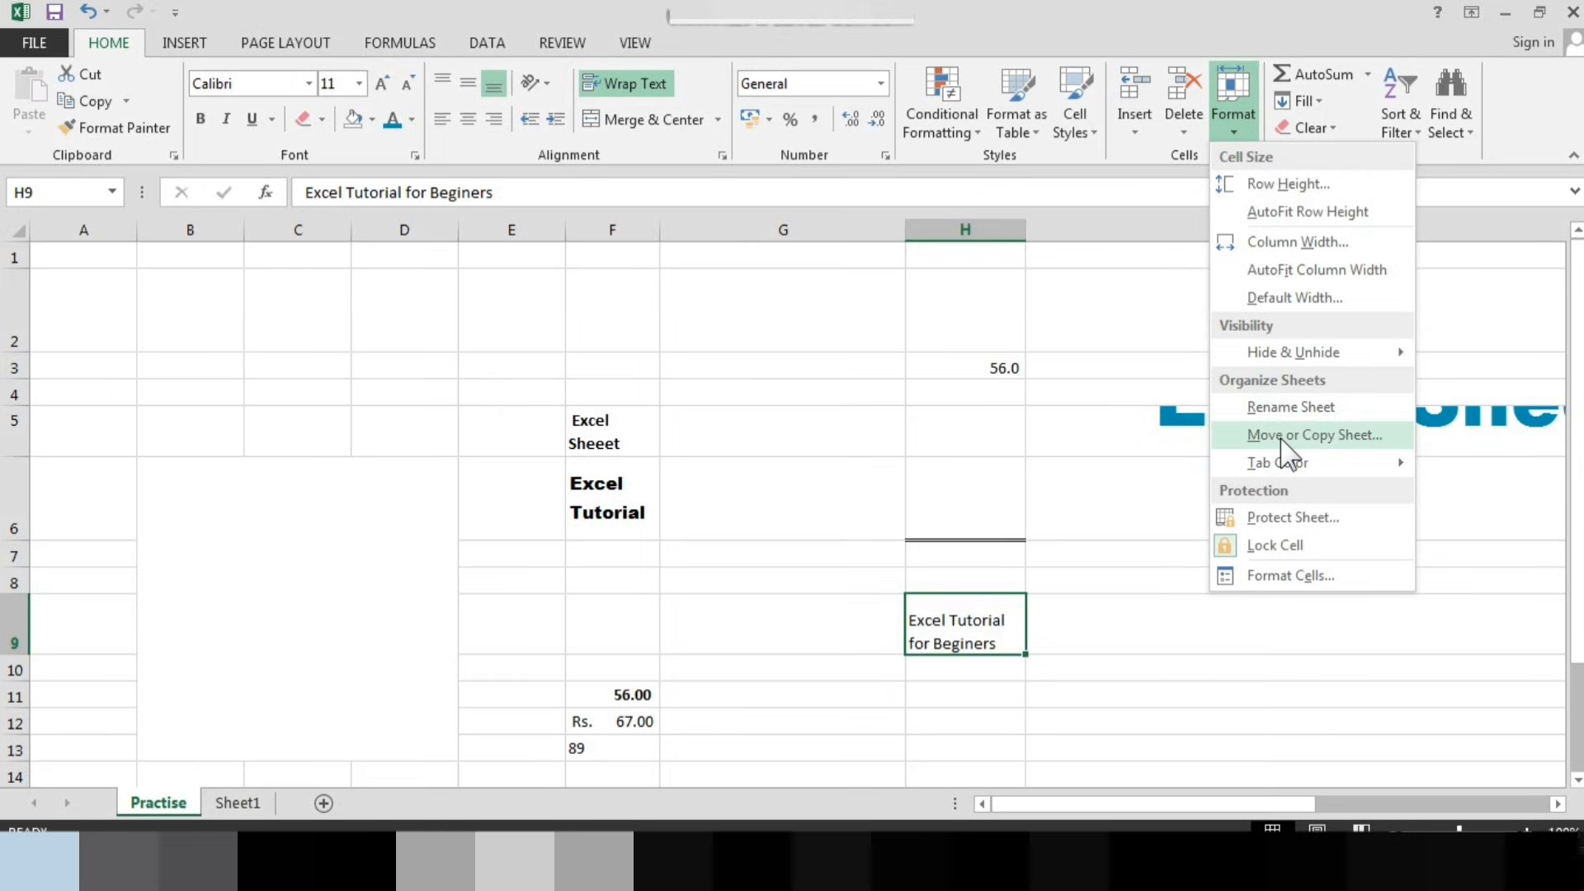
click(168, 797)
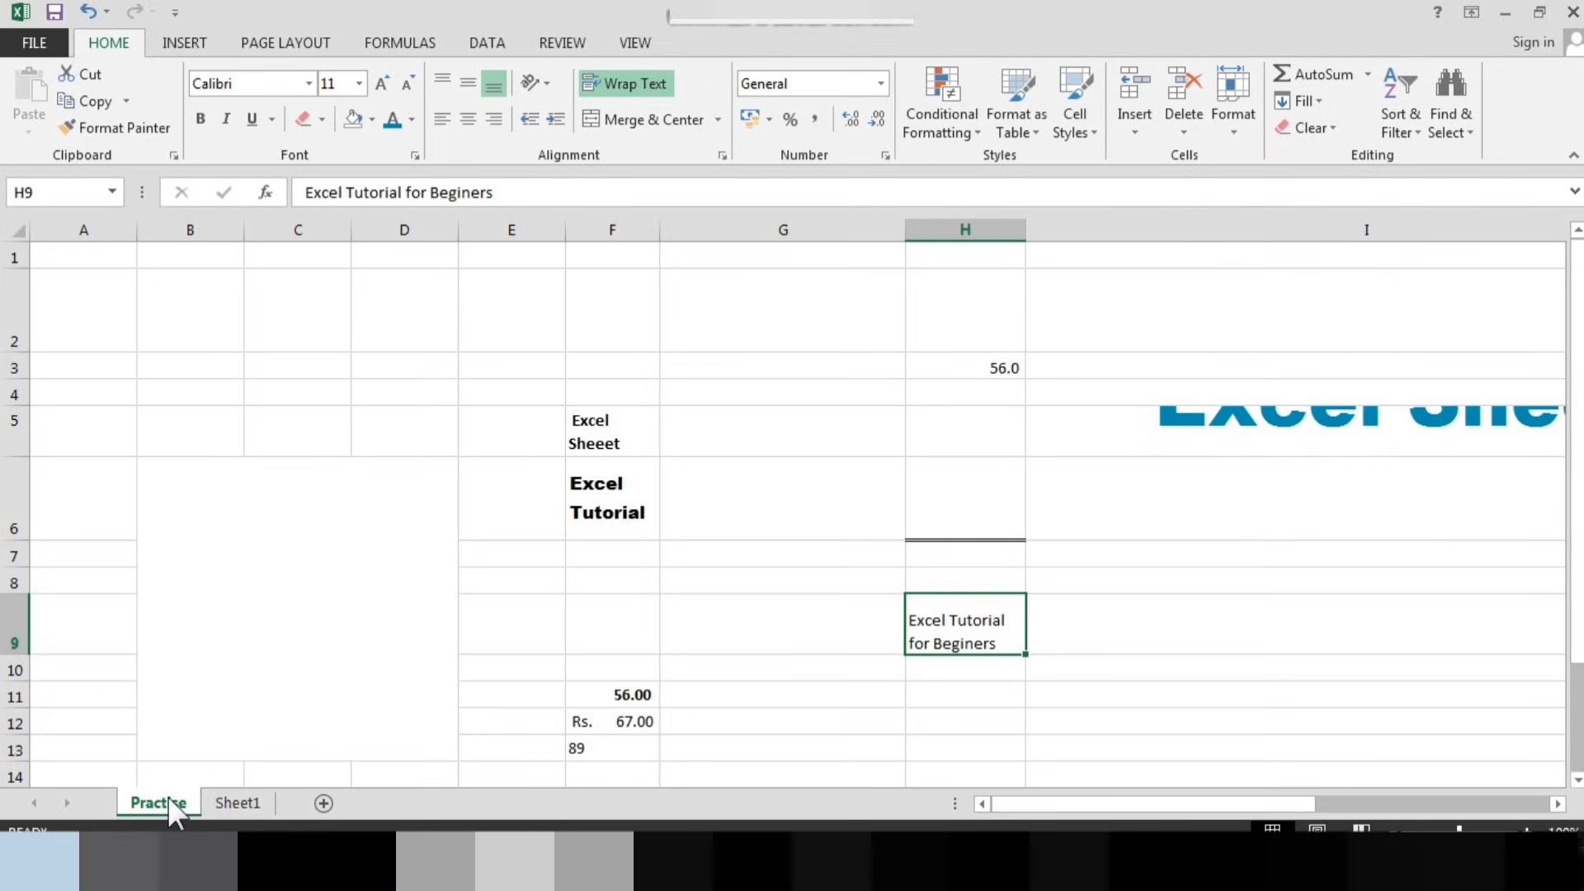
right_click(167, 795)
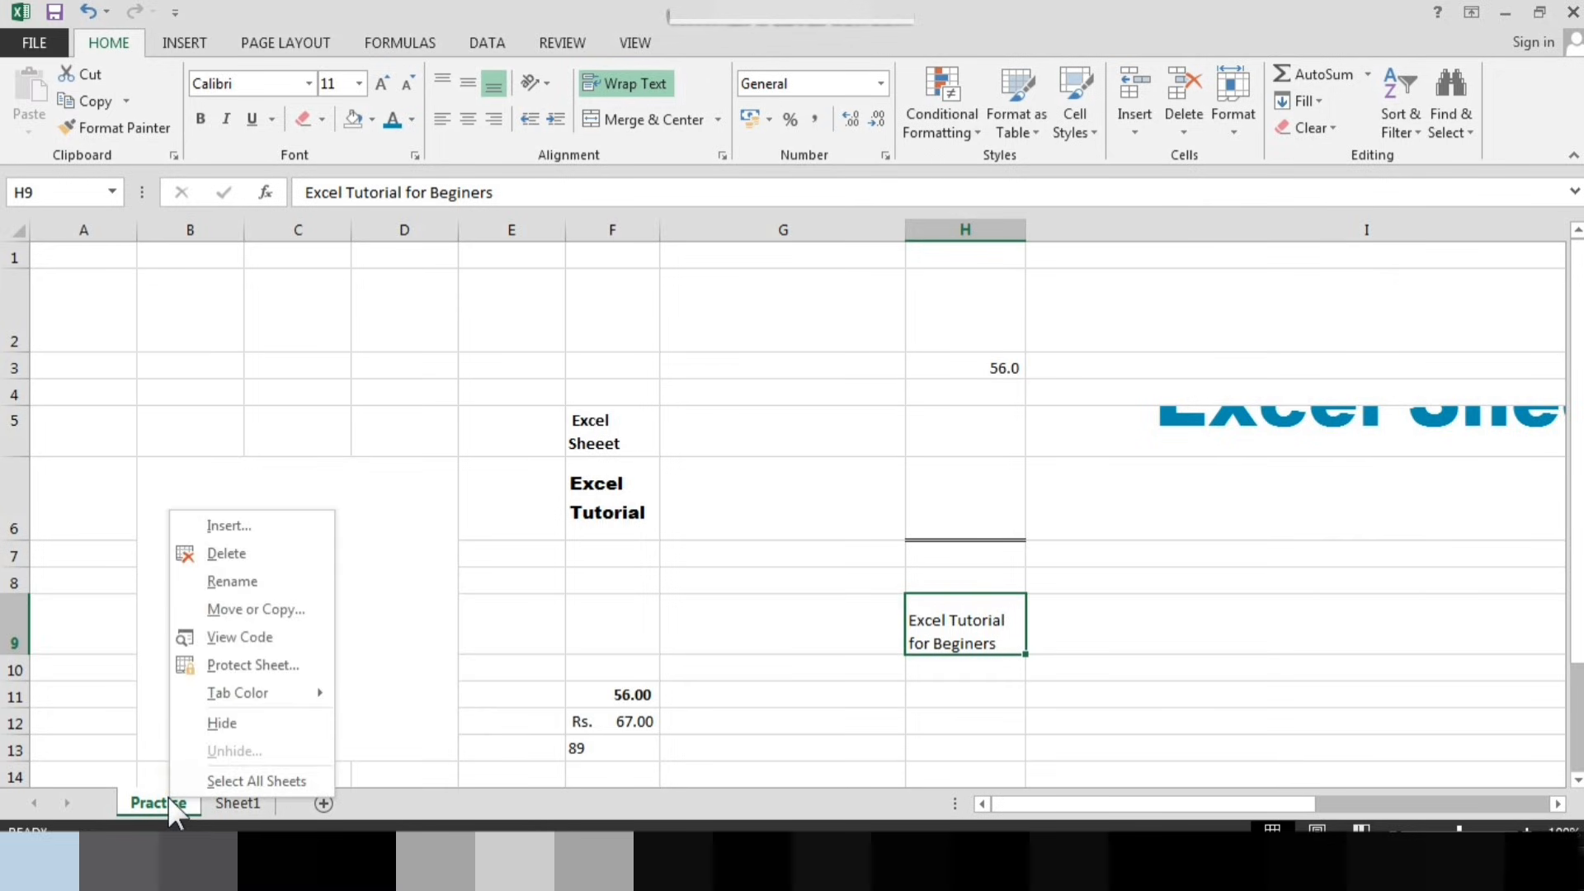
click(262, 611)
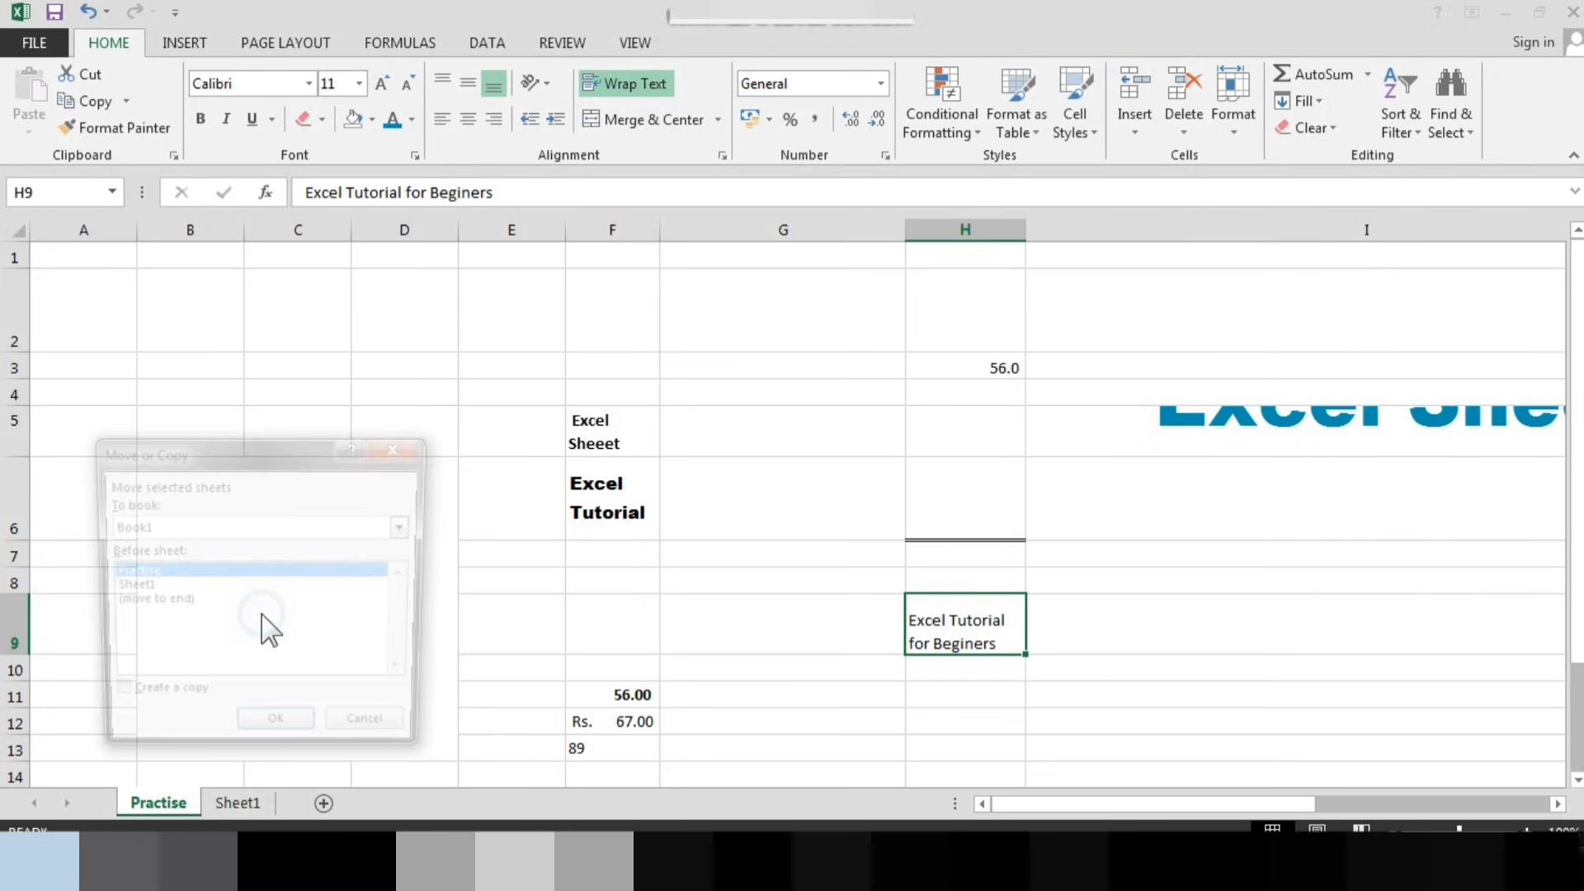
drag(285, 462, 614, 318)
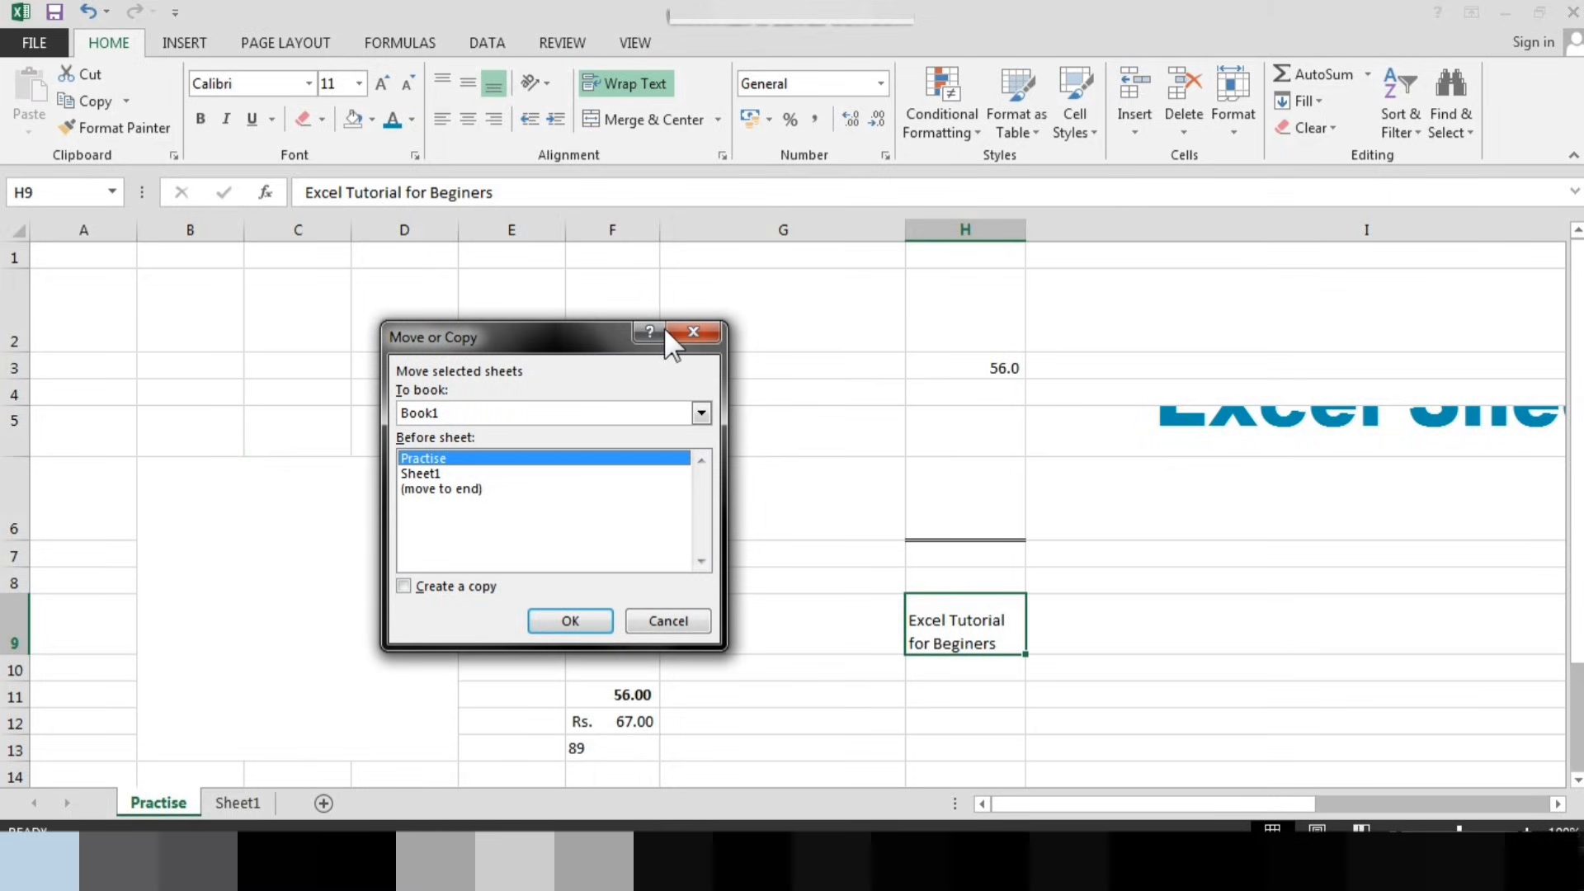
click(680, 326)
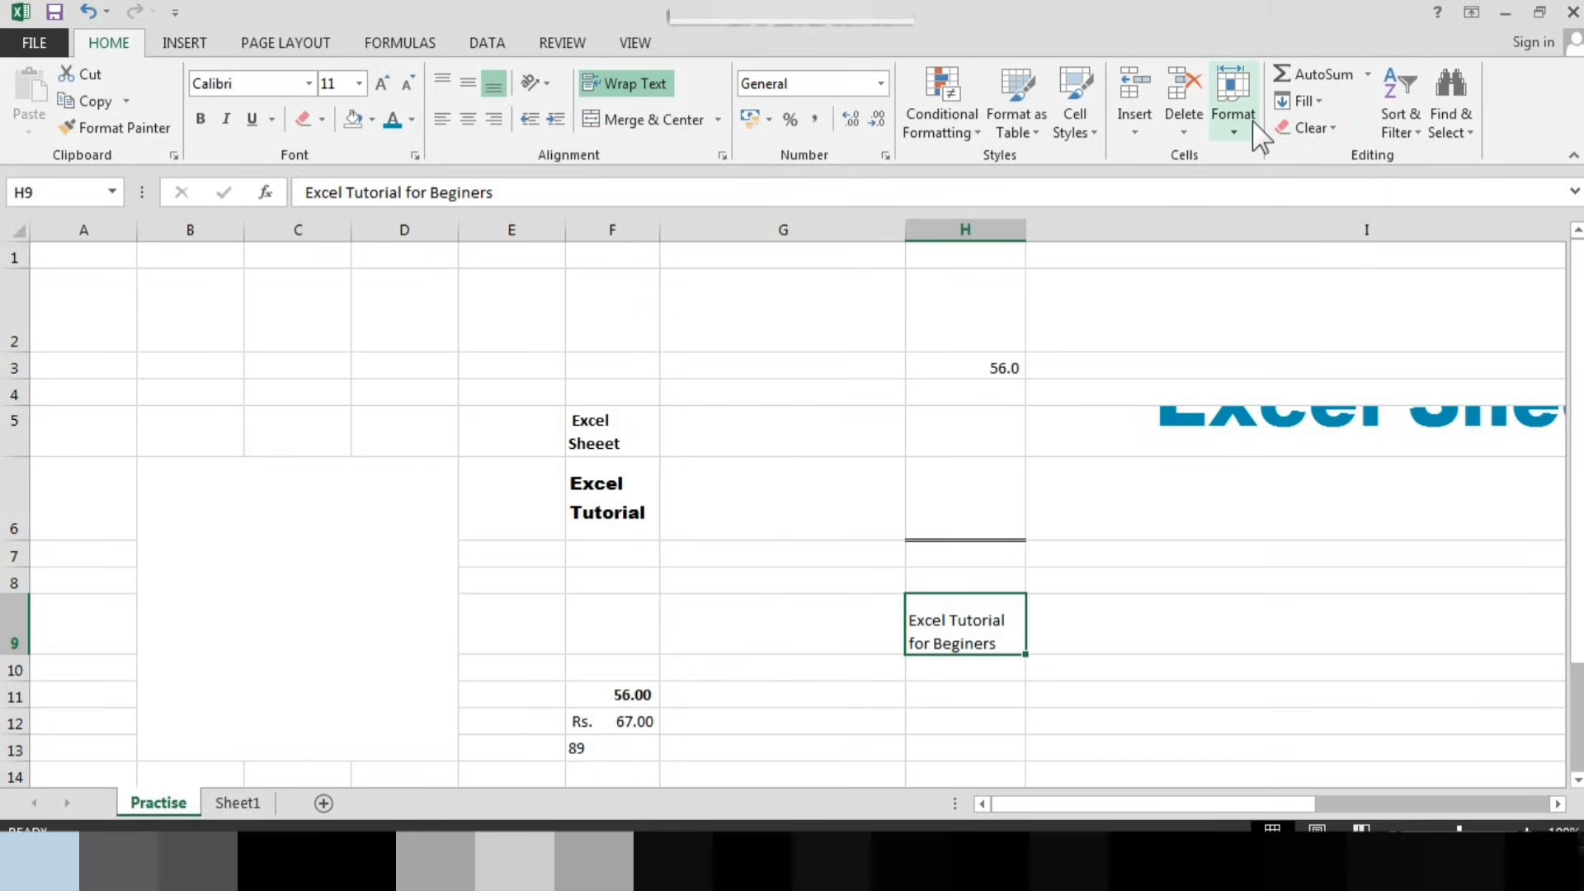
Try to move the Practise sheet within Book1, choosing Practise as the sheet to place it before
click(1233, 124)
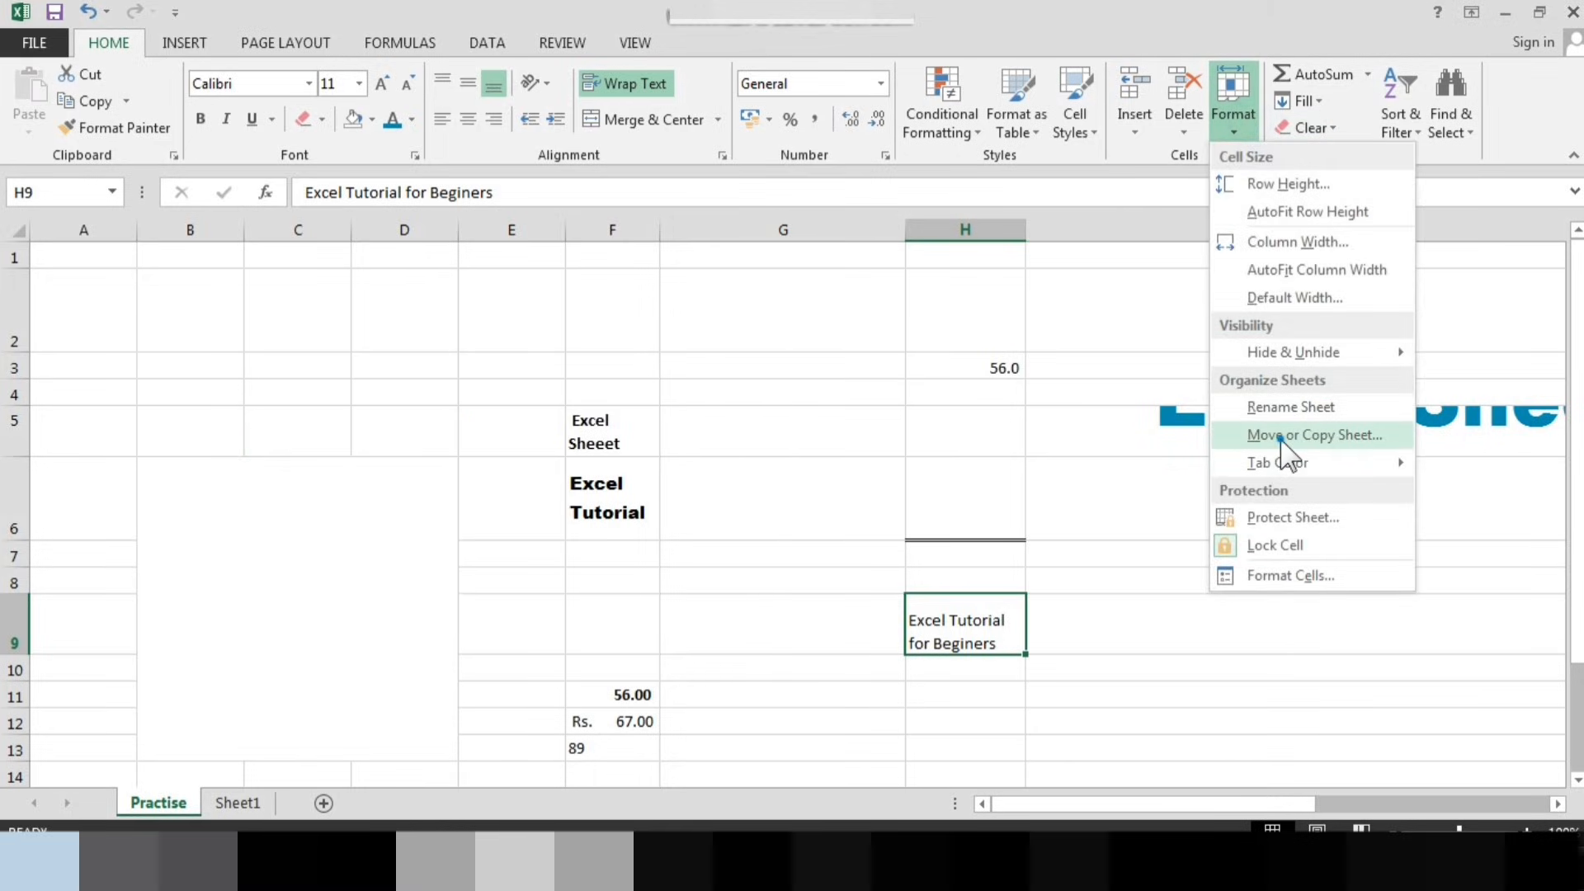
click(1280, 437)
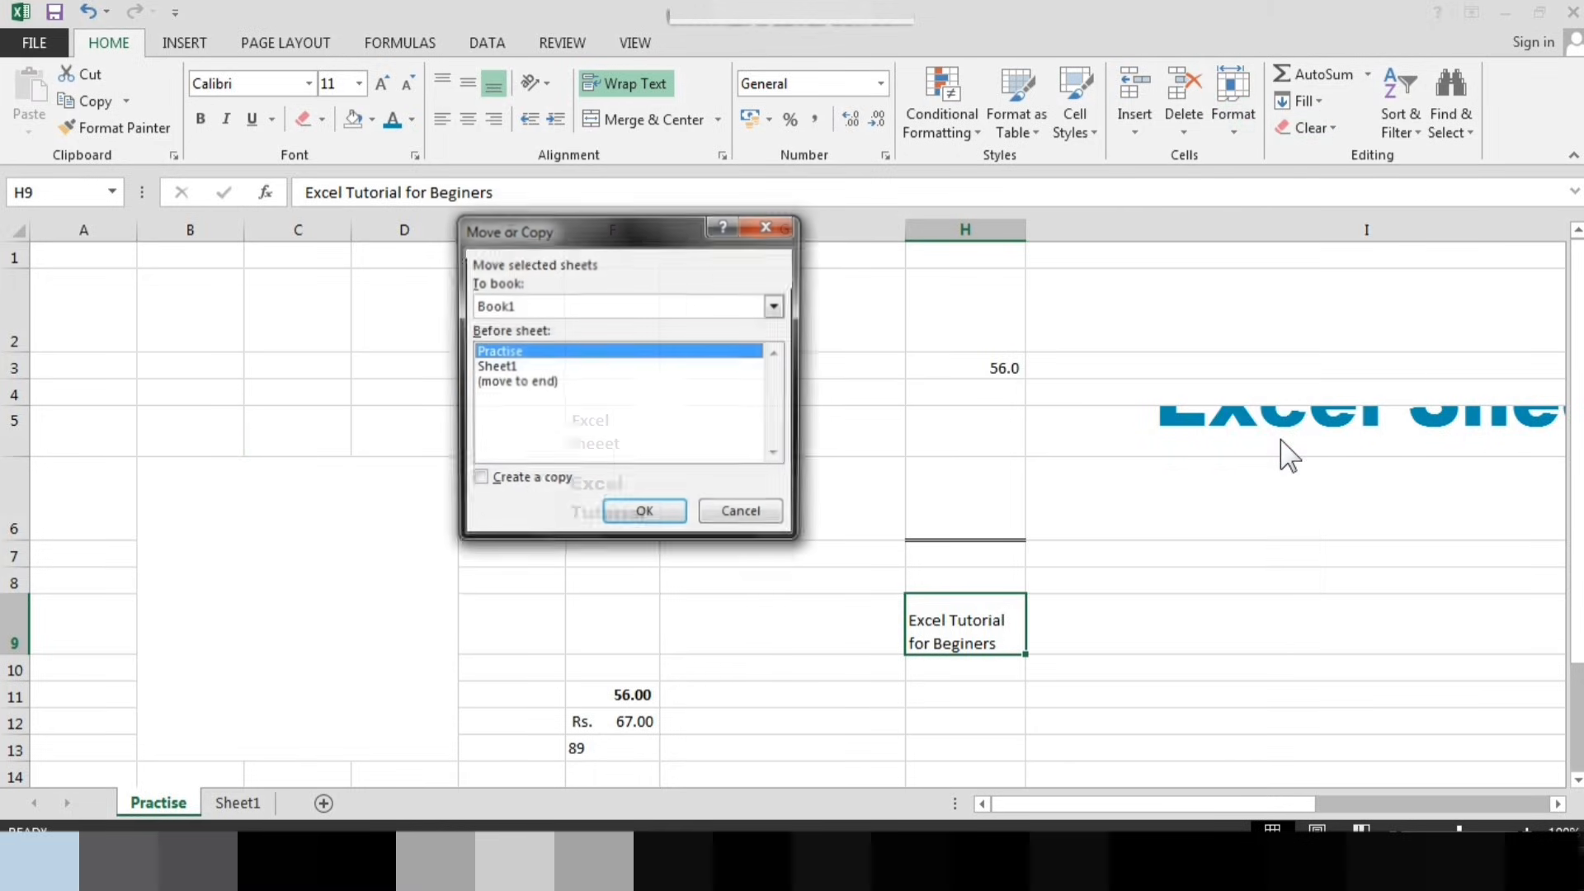
click(514, 382)
click(510, 352)
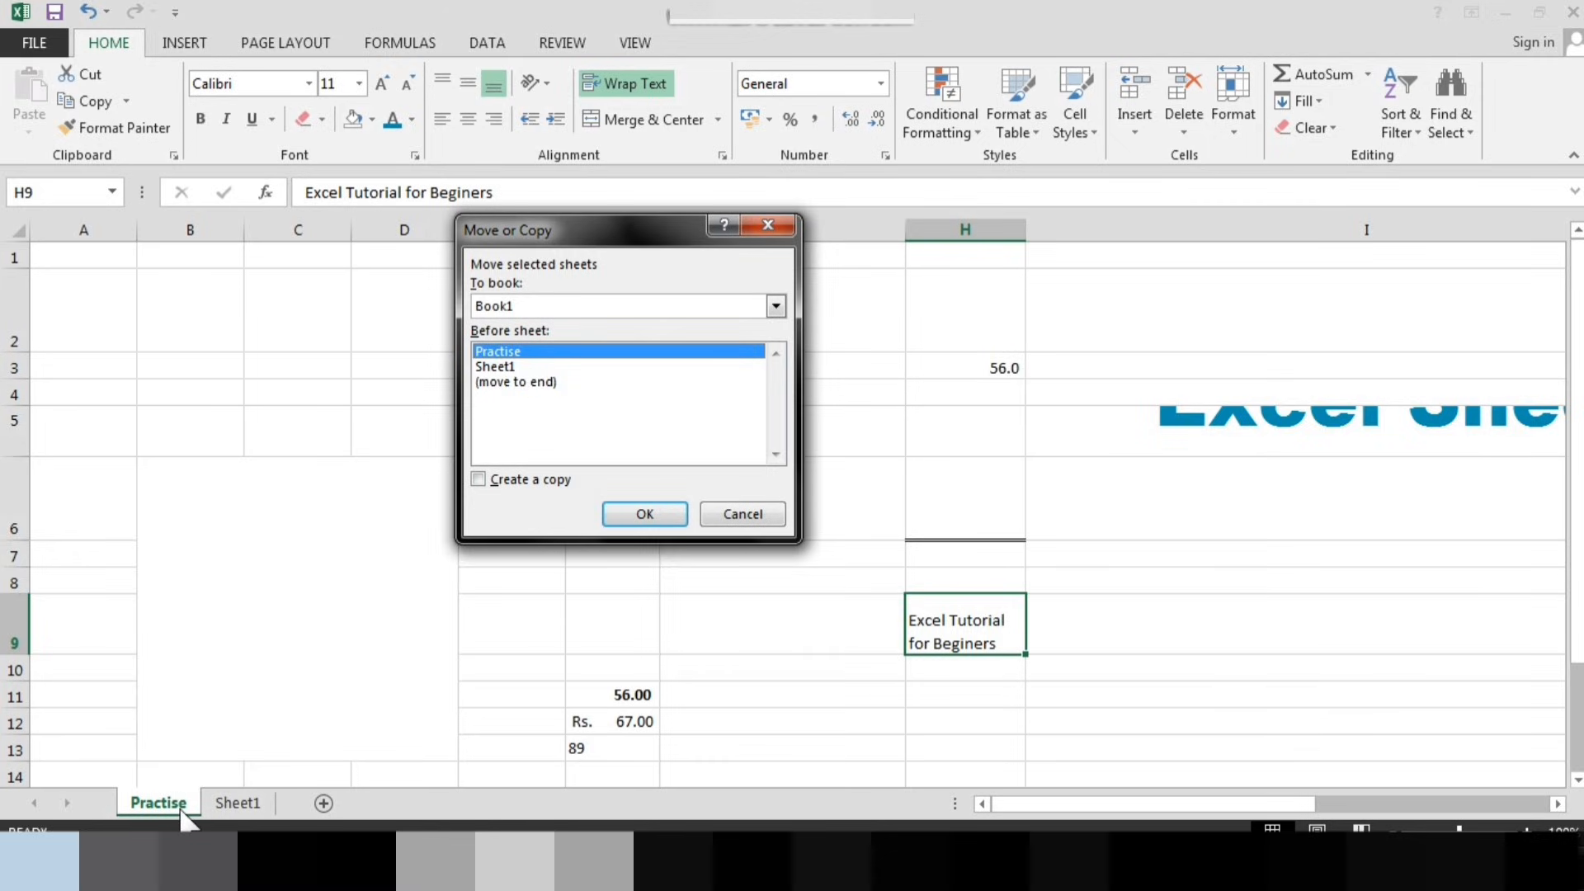
click(575, 367)
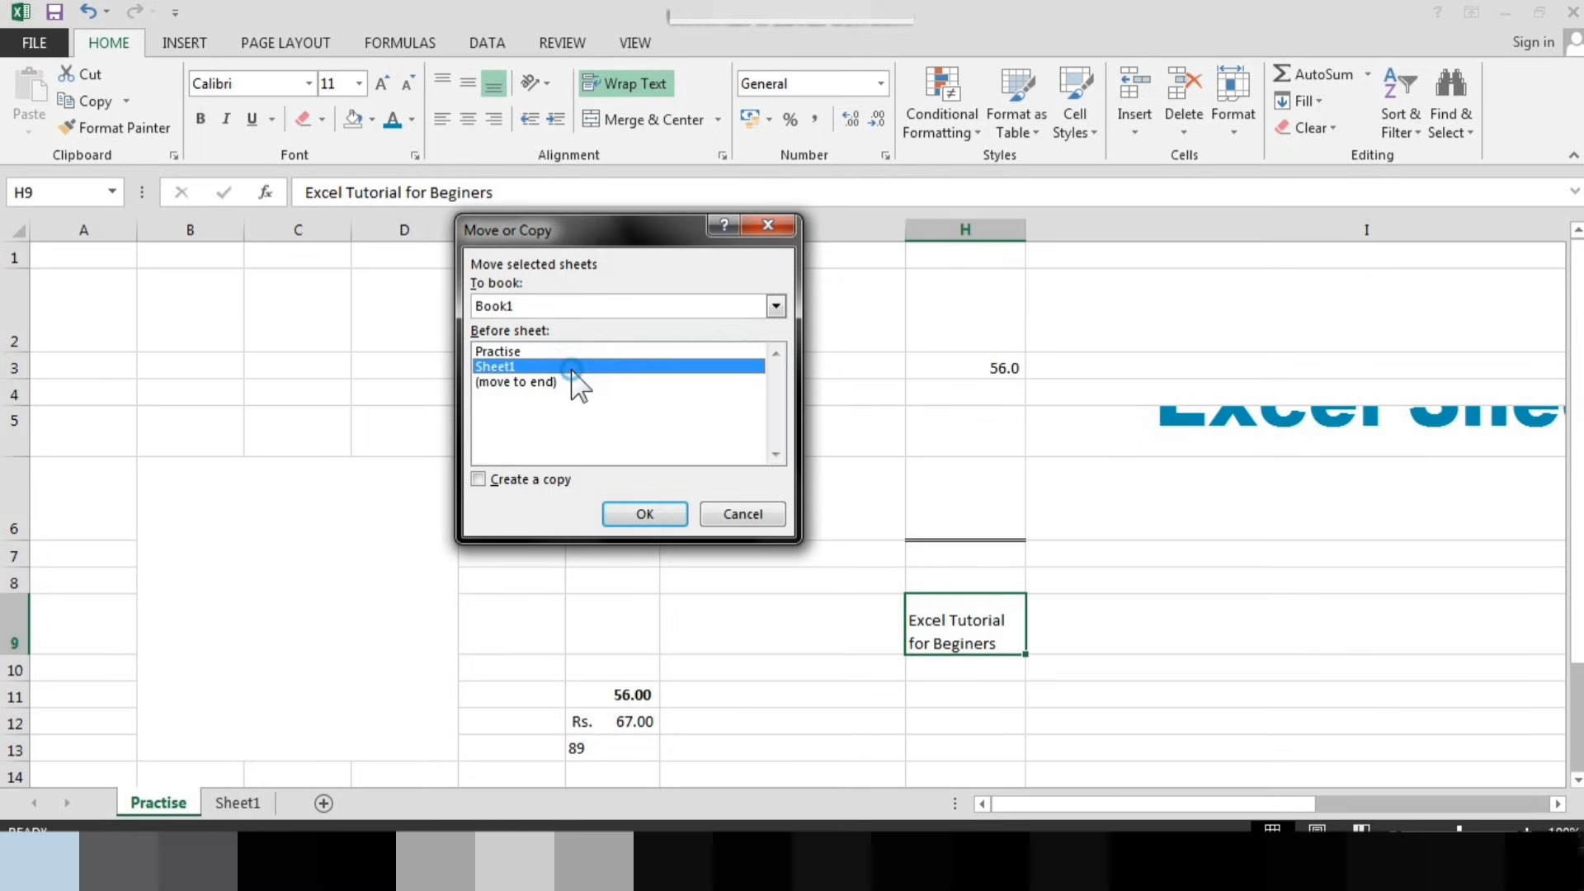
click(575, 353)
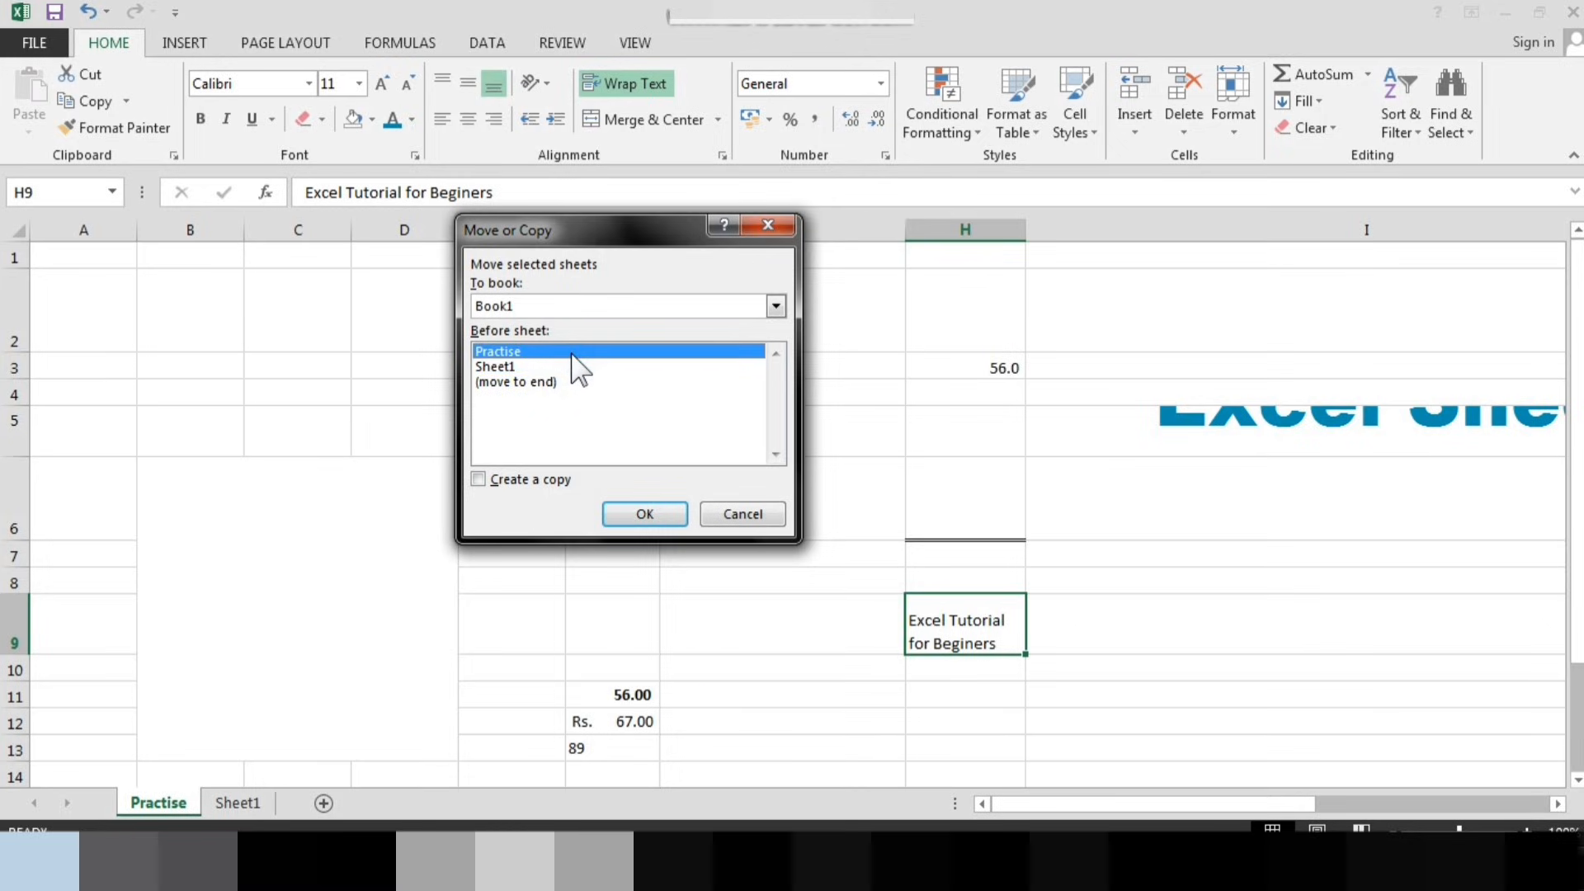
click(642, 512)
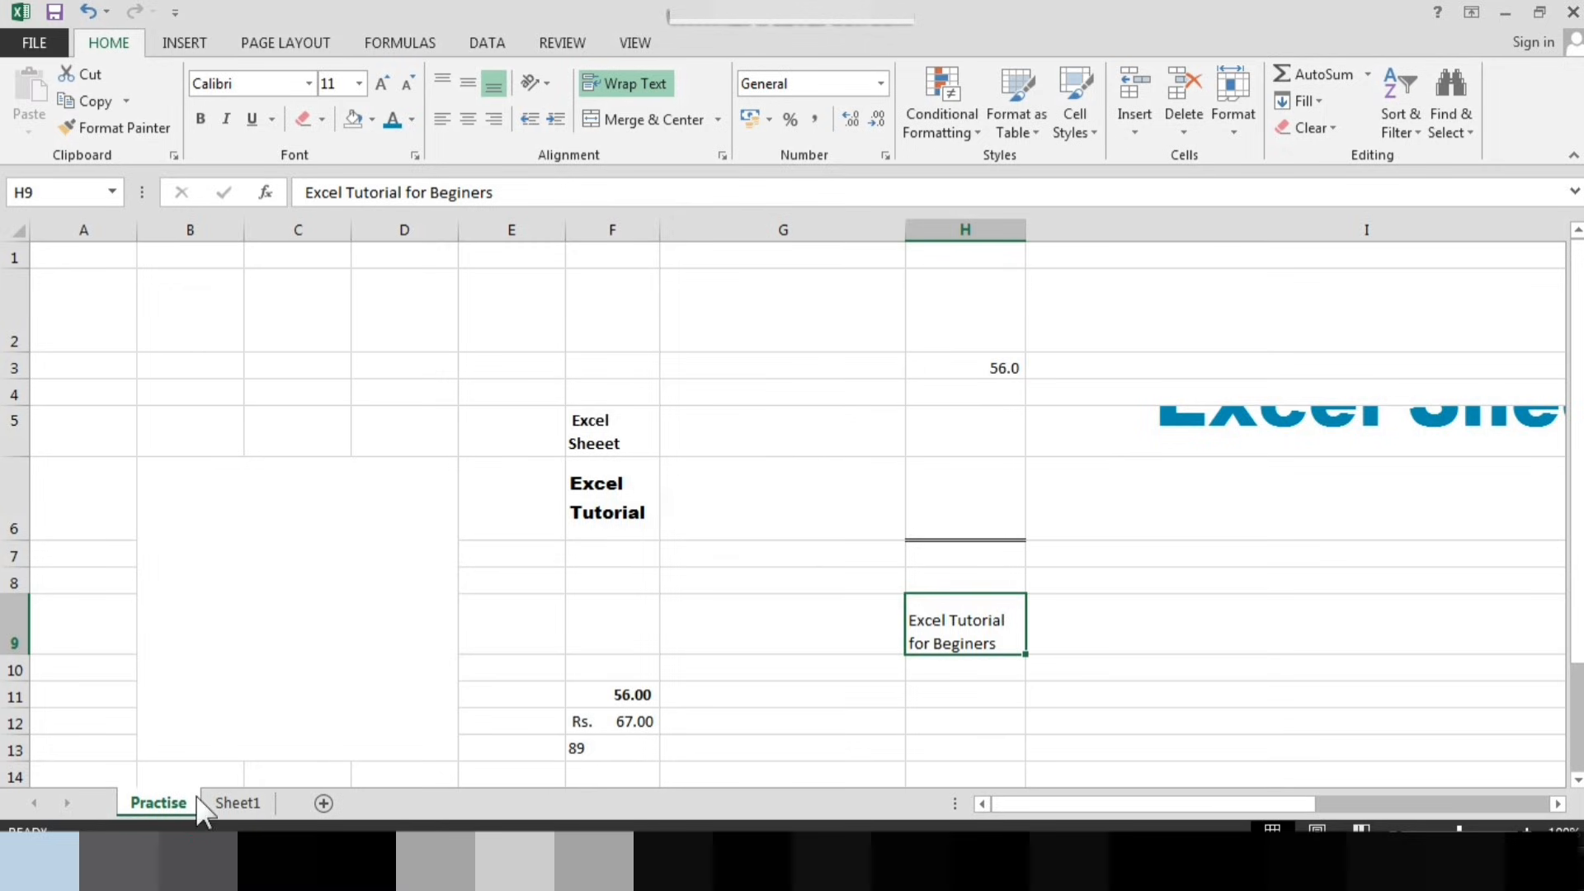
Create a copy of the Practise sheet within Book1, placed before Practise, and check both sheets
right_click(171, 799)
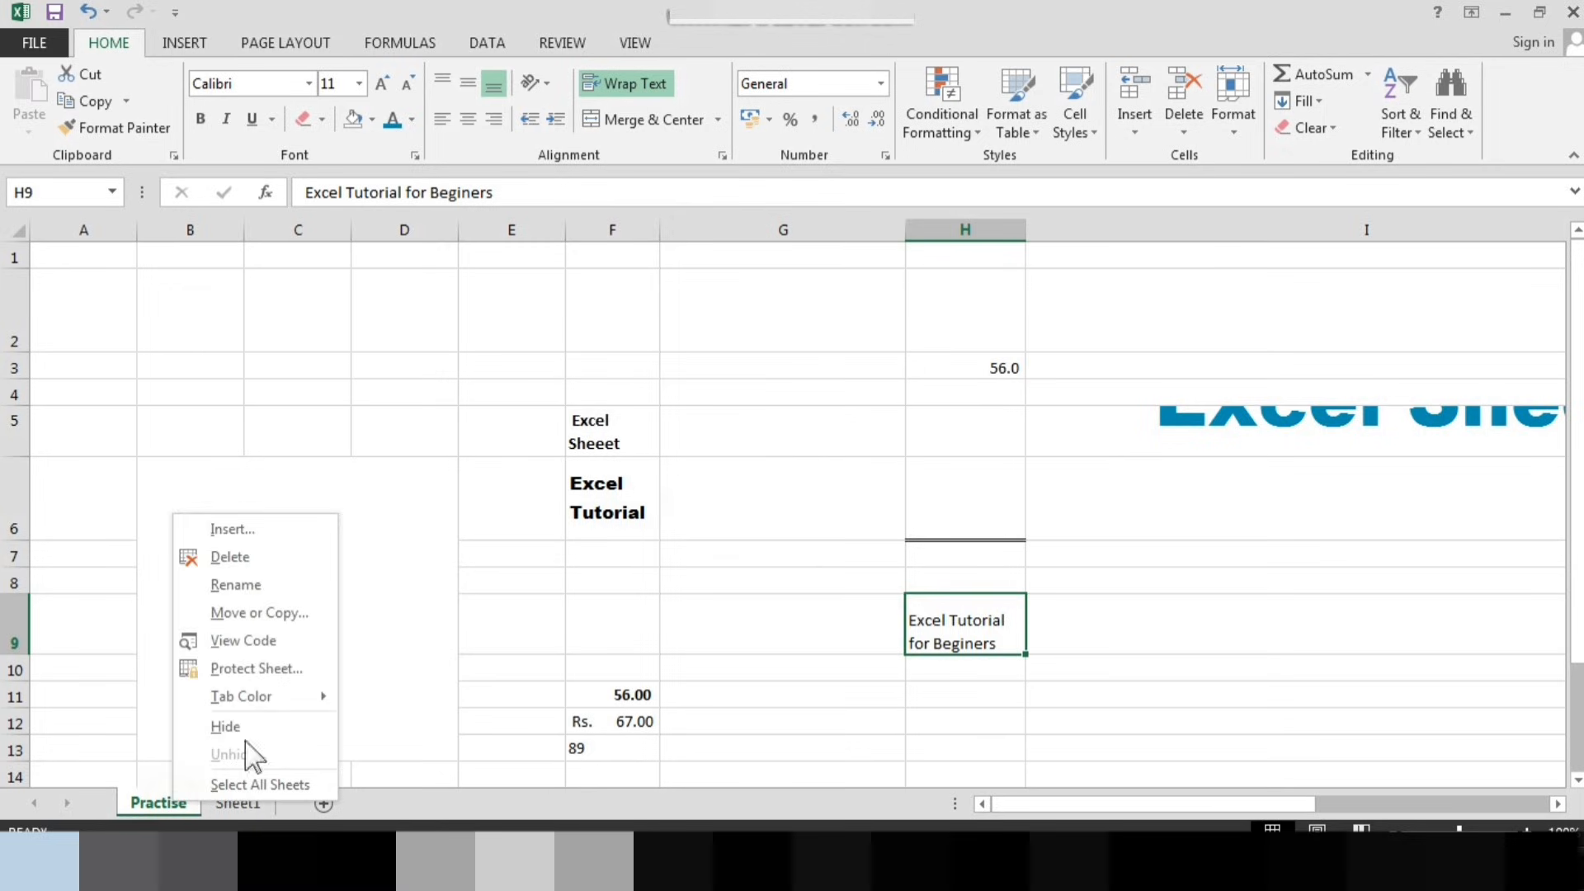
click(263, 612)
drag(312, 452, 759, 290)
click(860, 358)
click(860, 358)
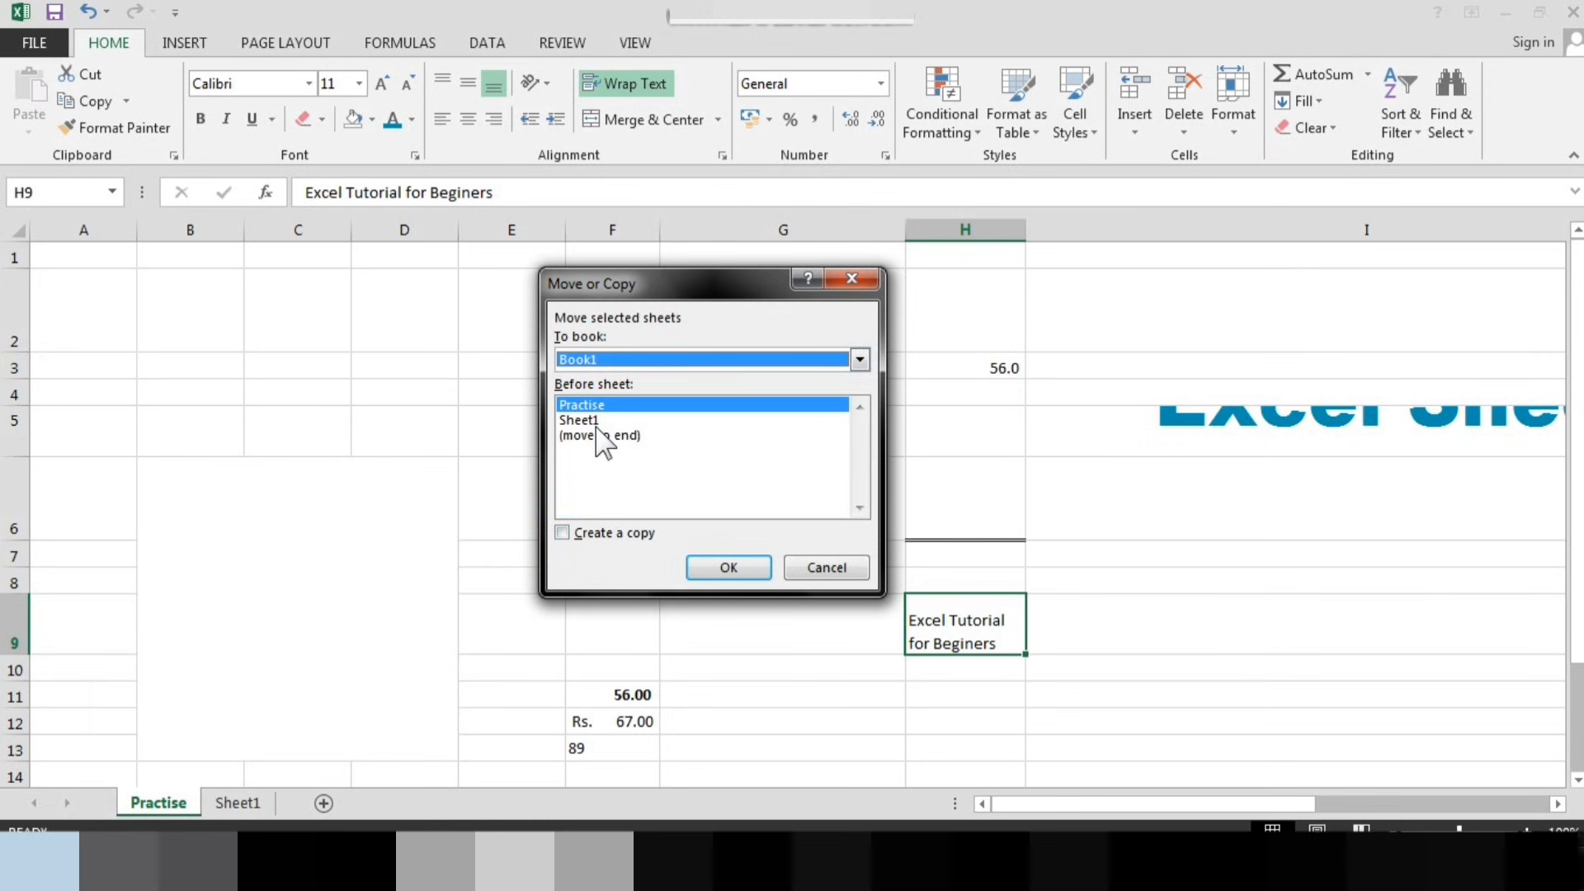
click(599, 542)
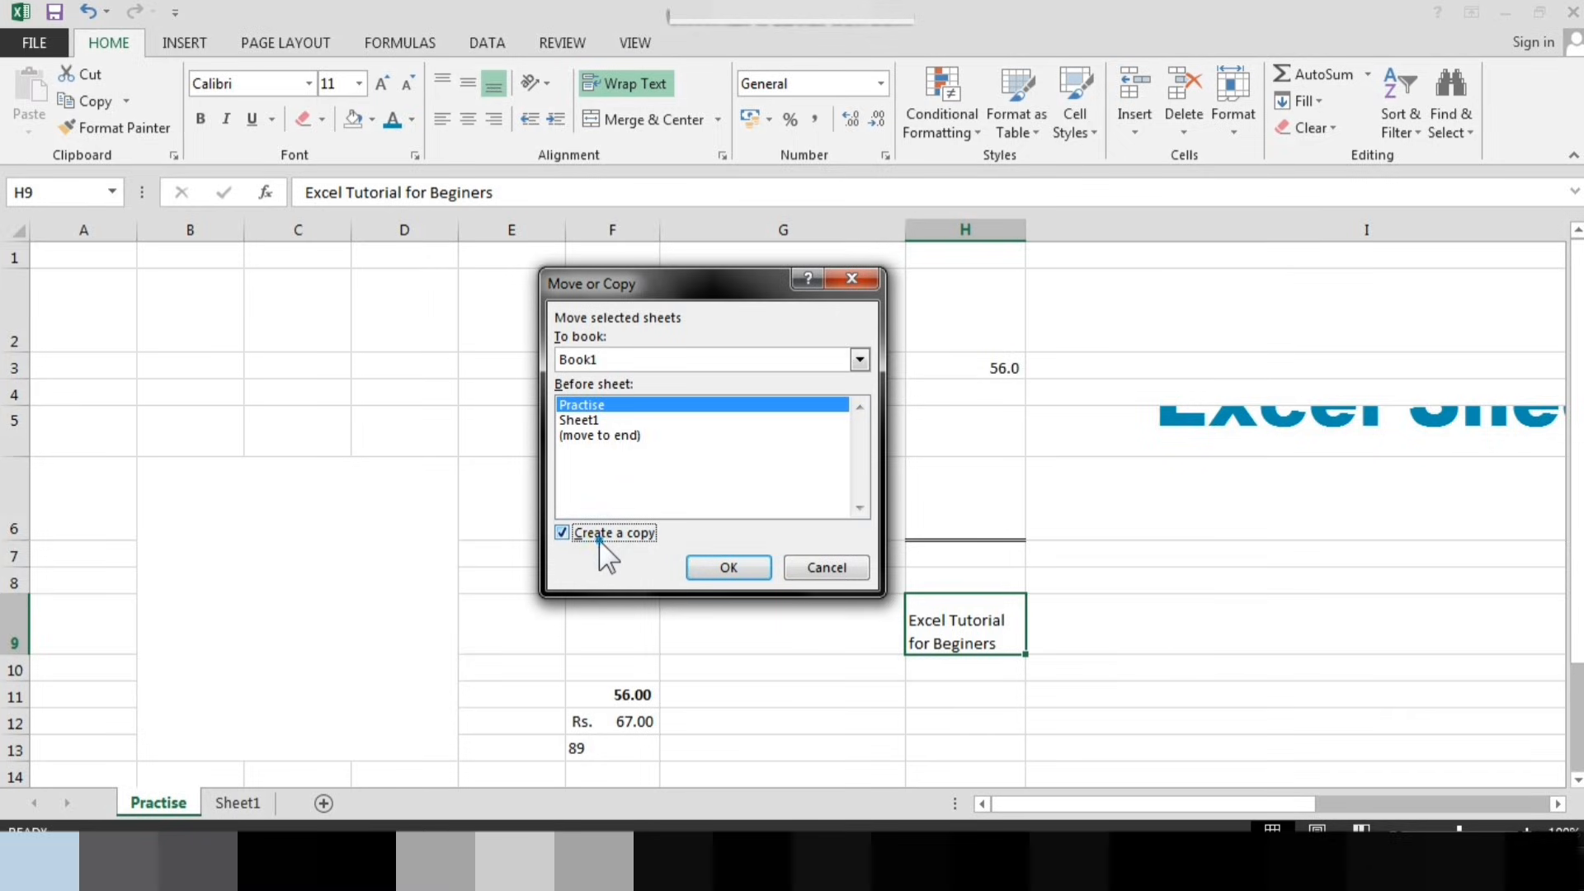
click(725, 568)
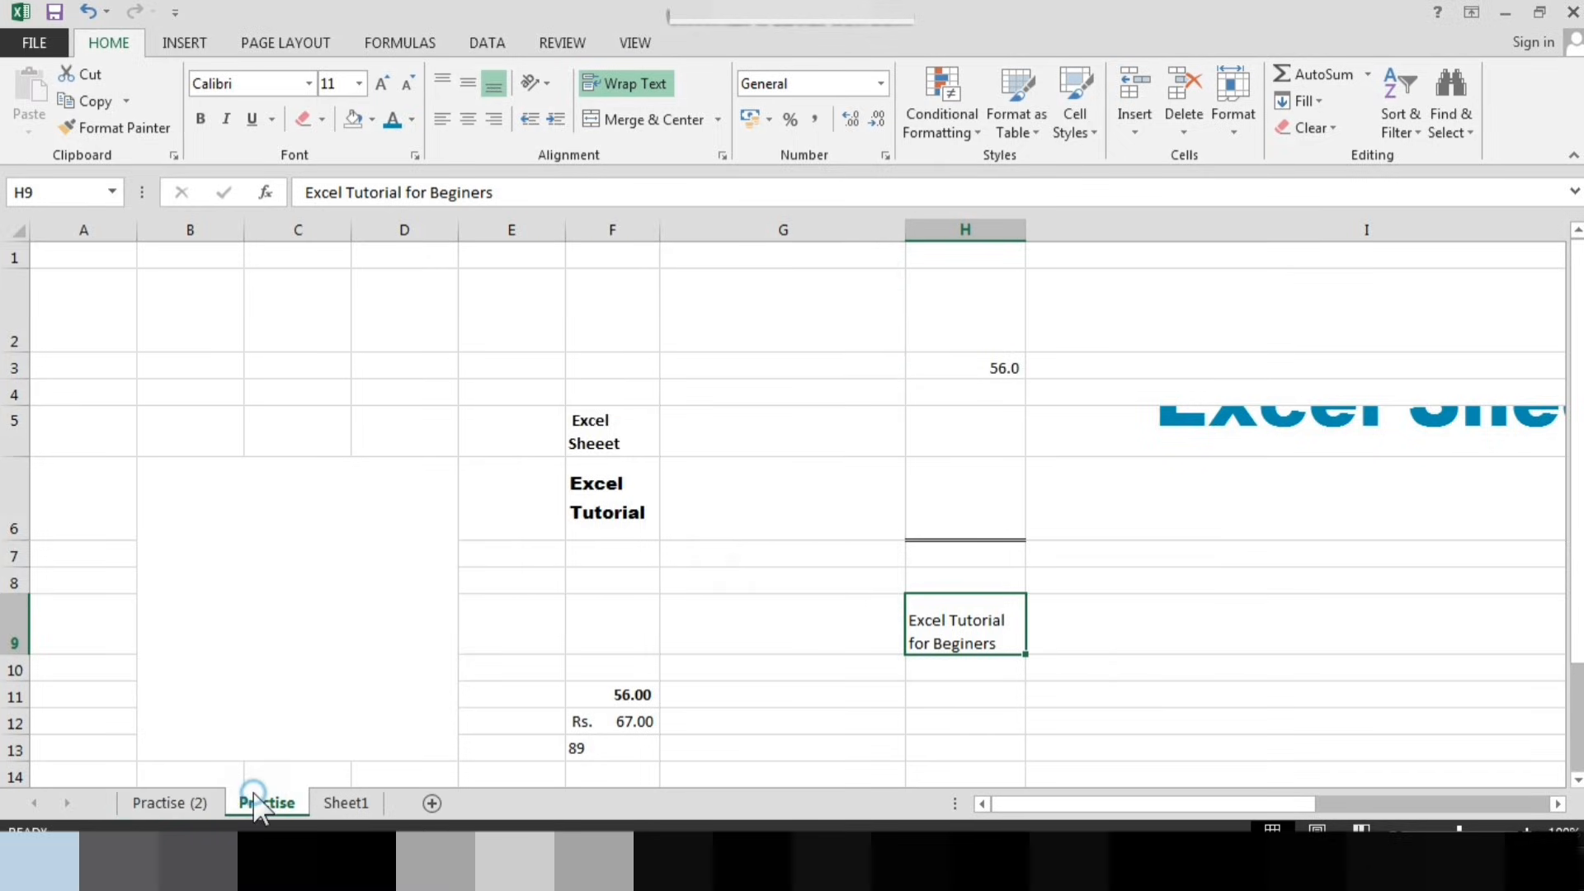
click(256, 802)
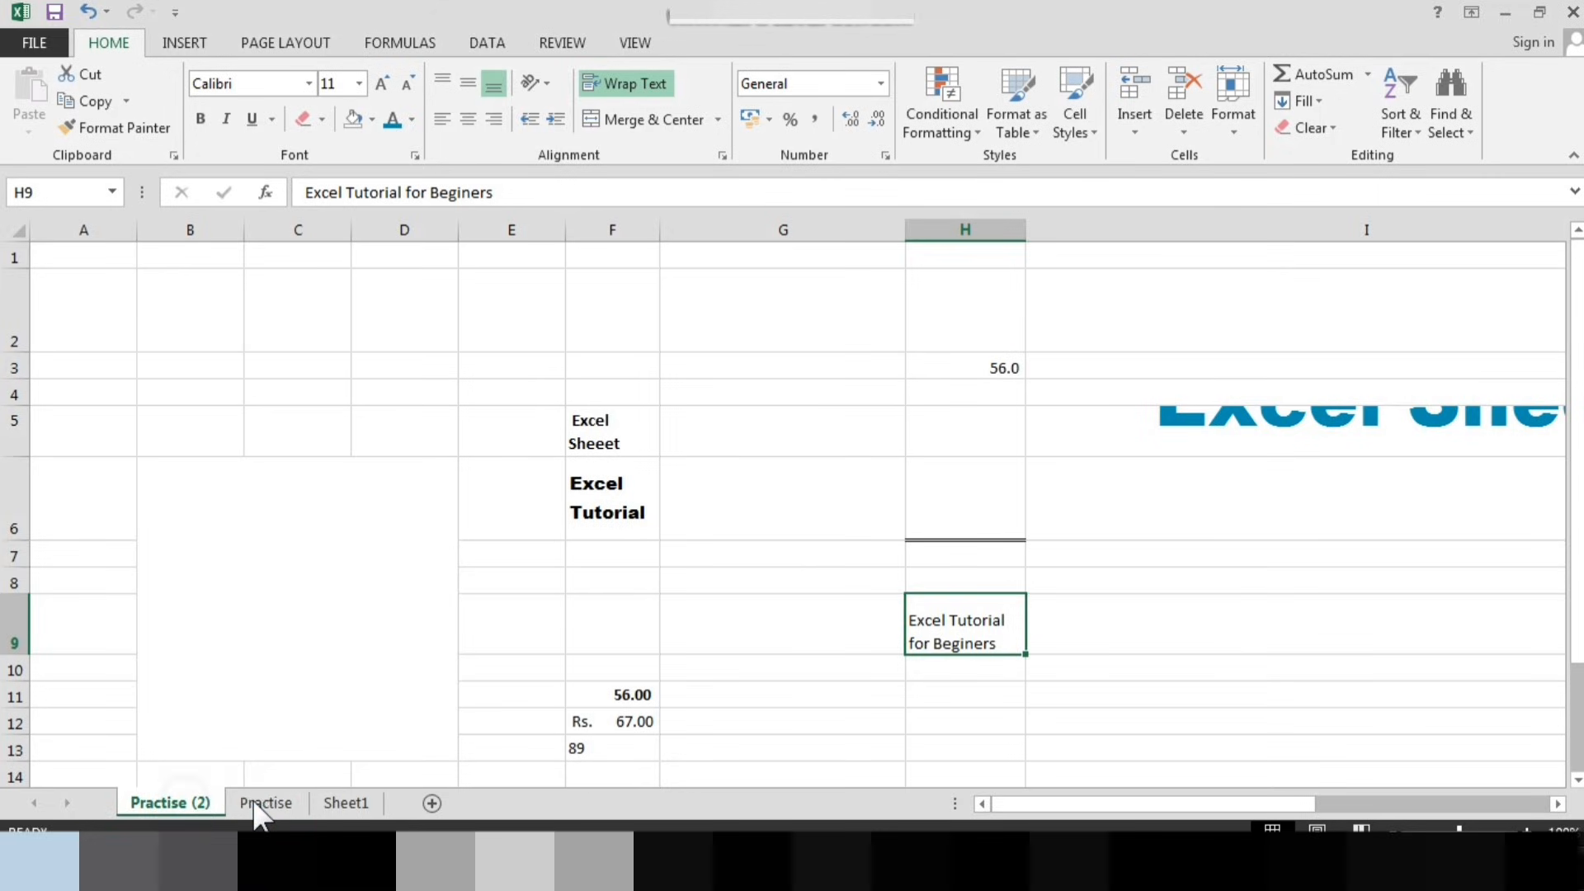
Delete the duplicated worksheet Practise (2) from the workbook
right_click(204, 803)
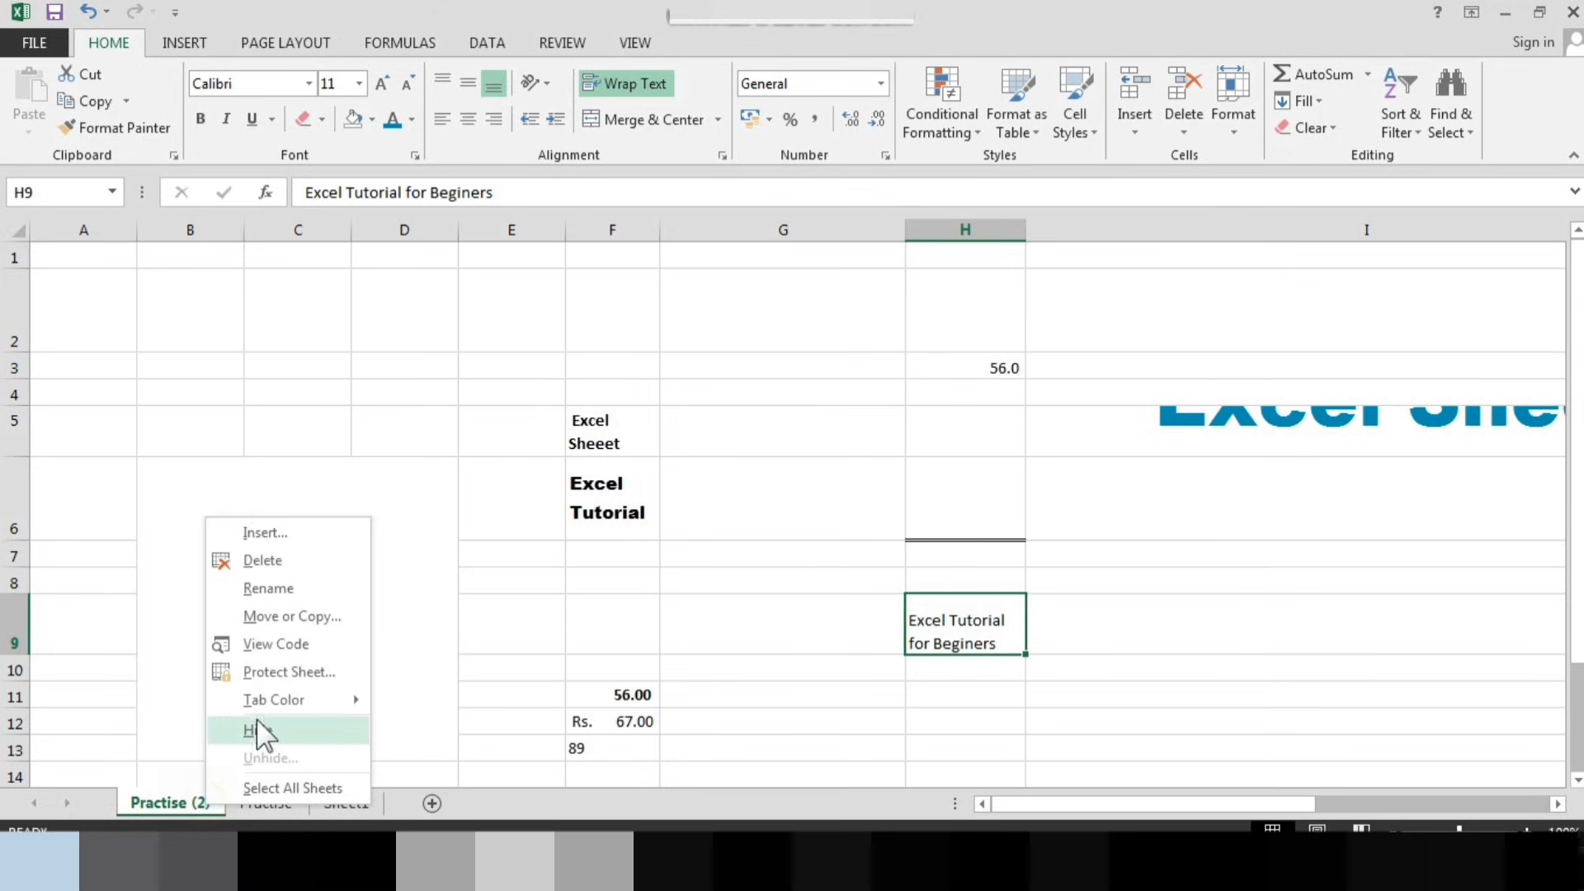
click(264, 557)
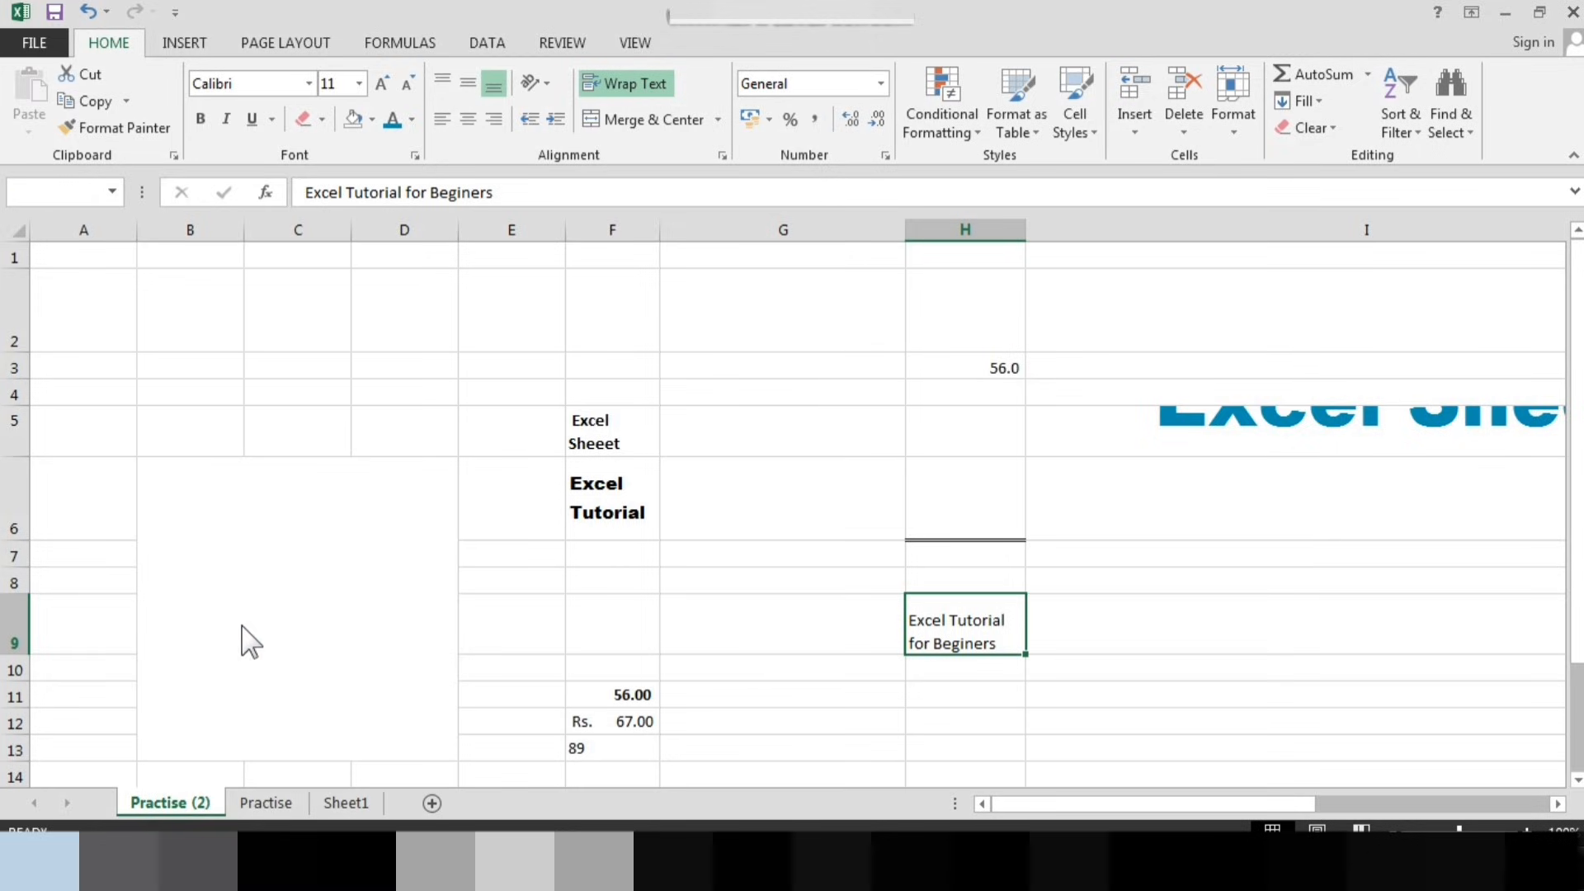
click(730, 493)
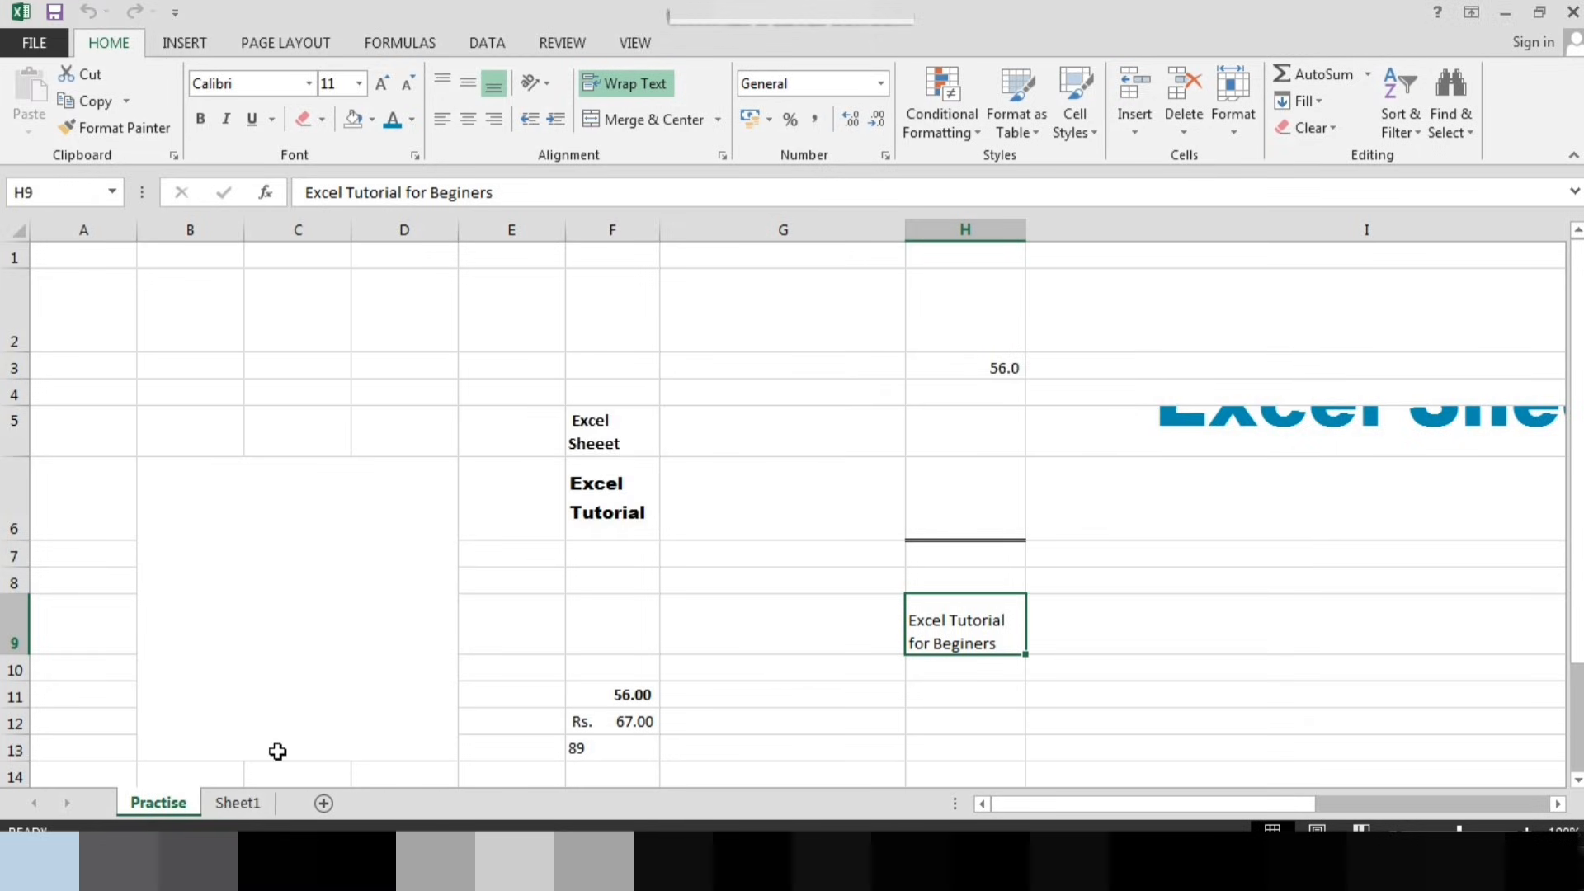
Review the sheet protection permissions and the unprotect password field for the Practise sheet, and cancel without protecting it
click(1230, 124)
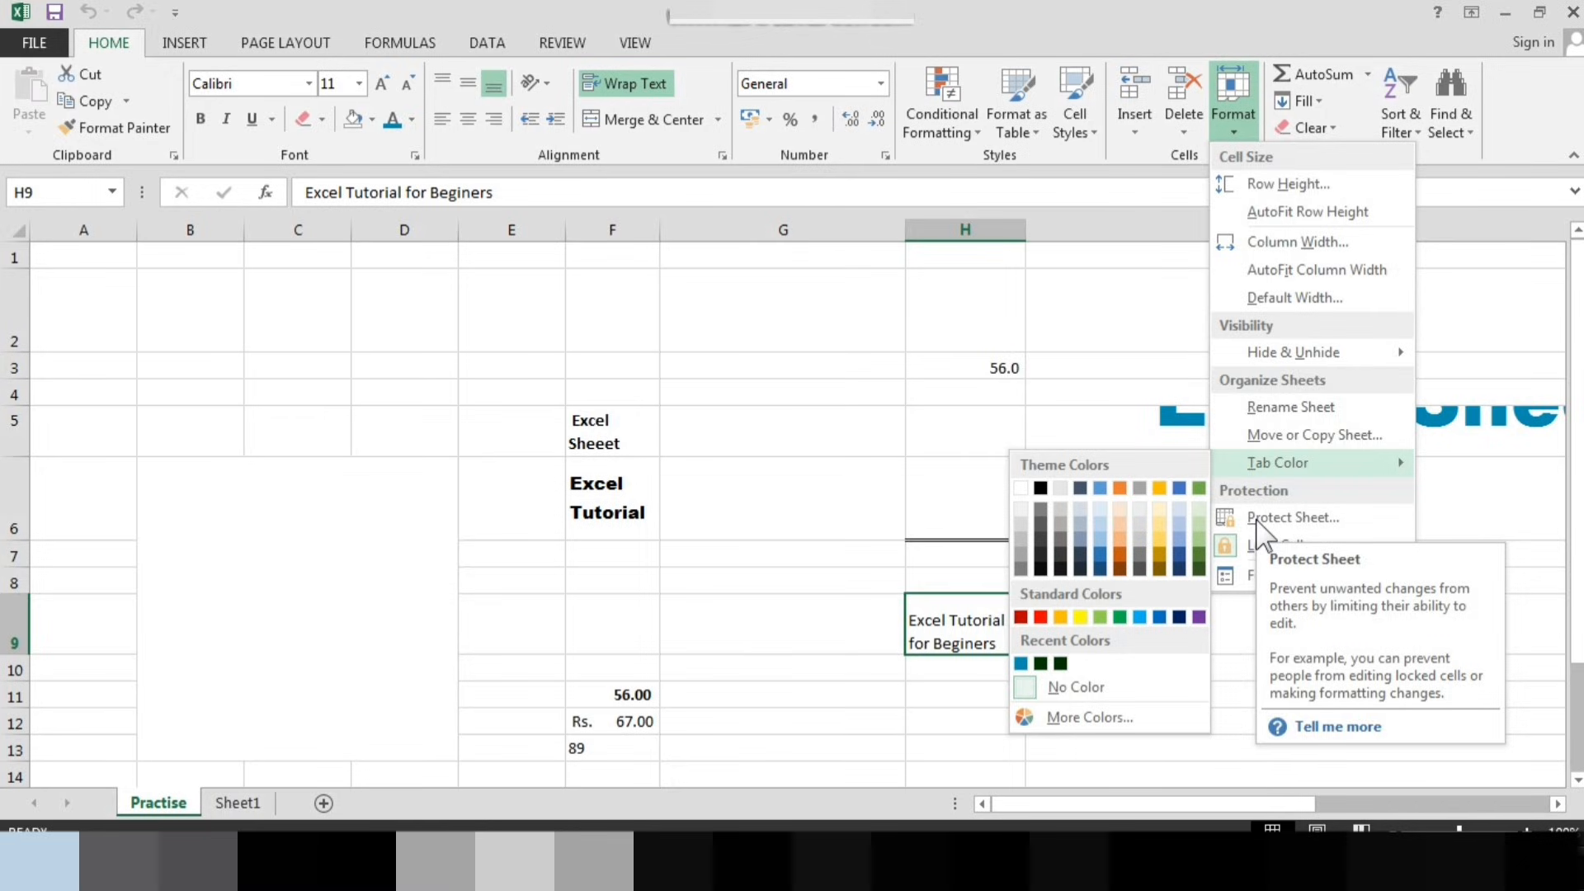
click(1256, 520)
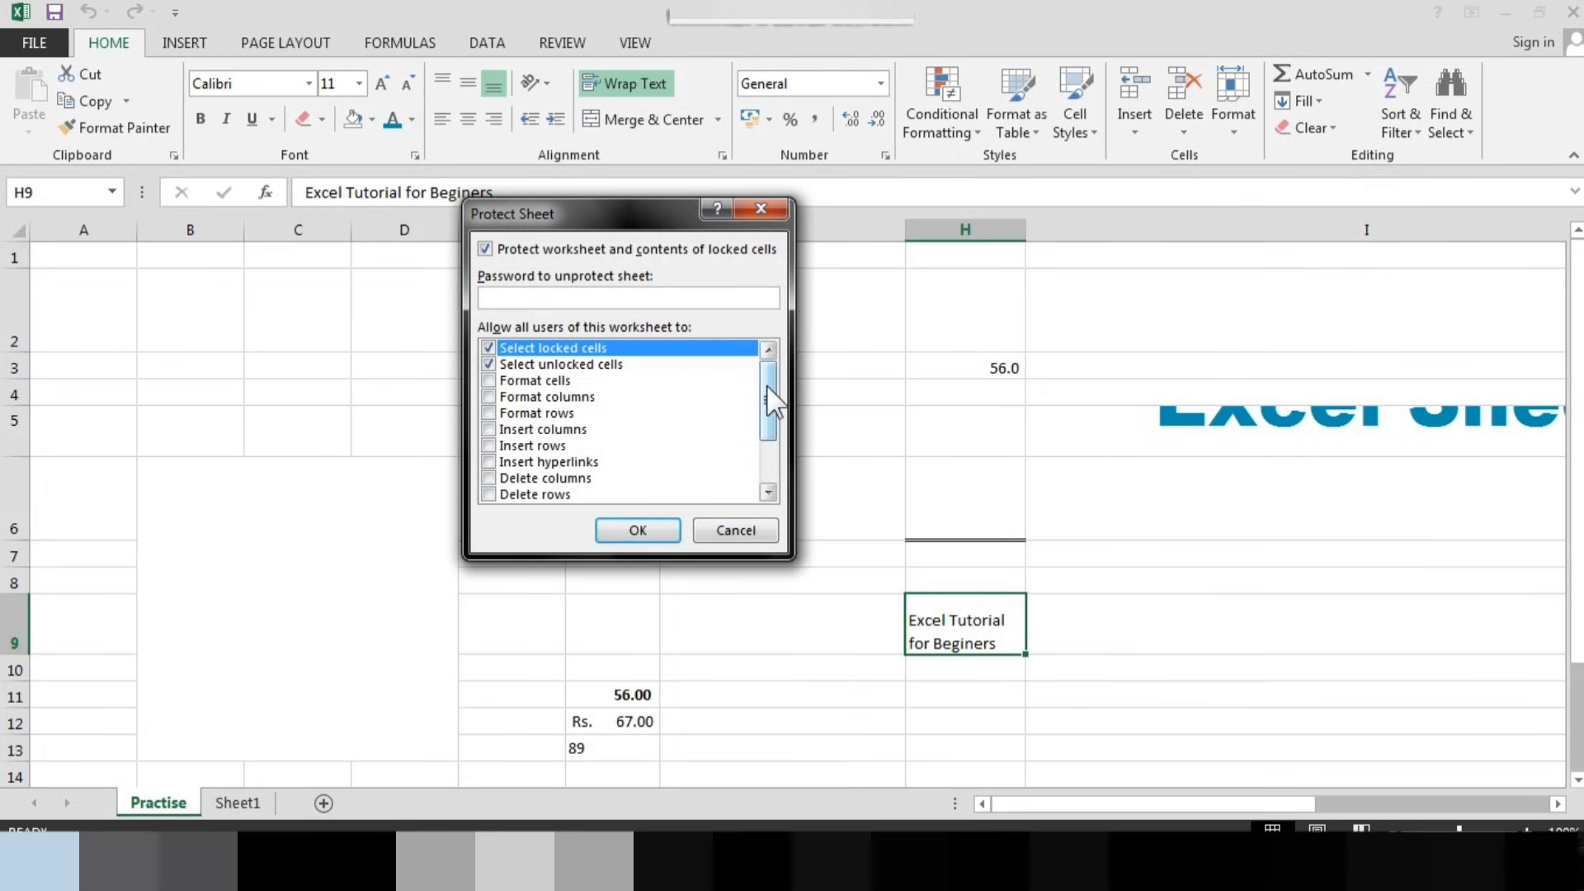
scroll(767, 386, down, 2)
scroll(767, 388, up, 2)
text(1)
click(730, 531)
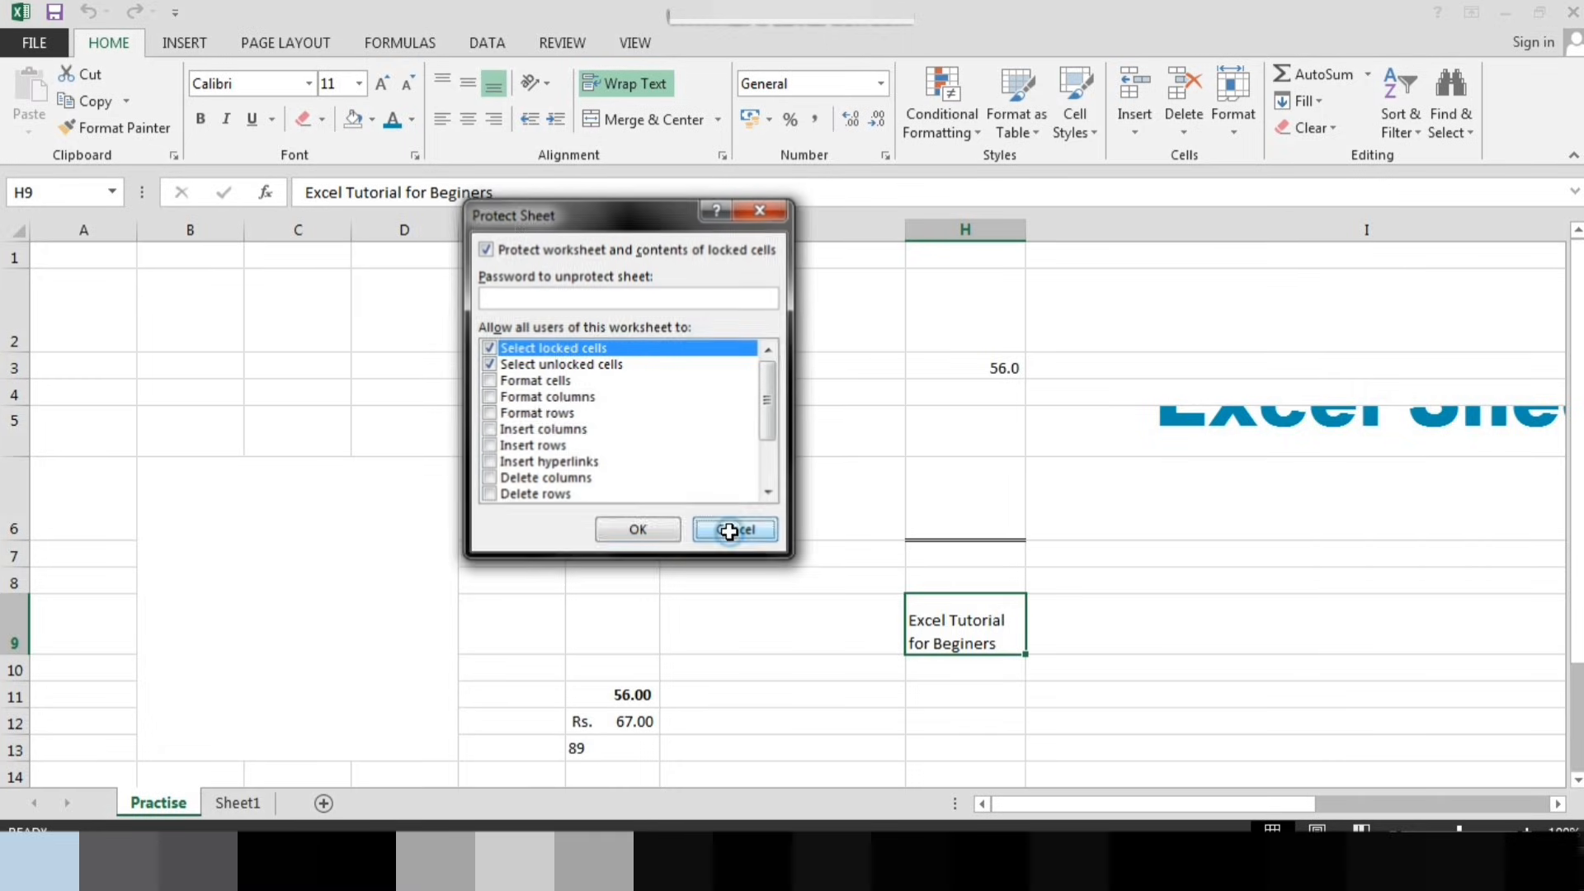
Turn off the Lock Cell setting for cell H9 and check its lock state
click(1239, 136)
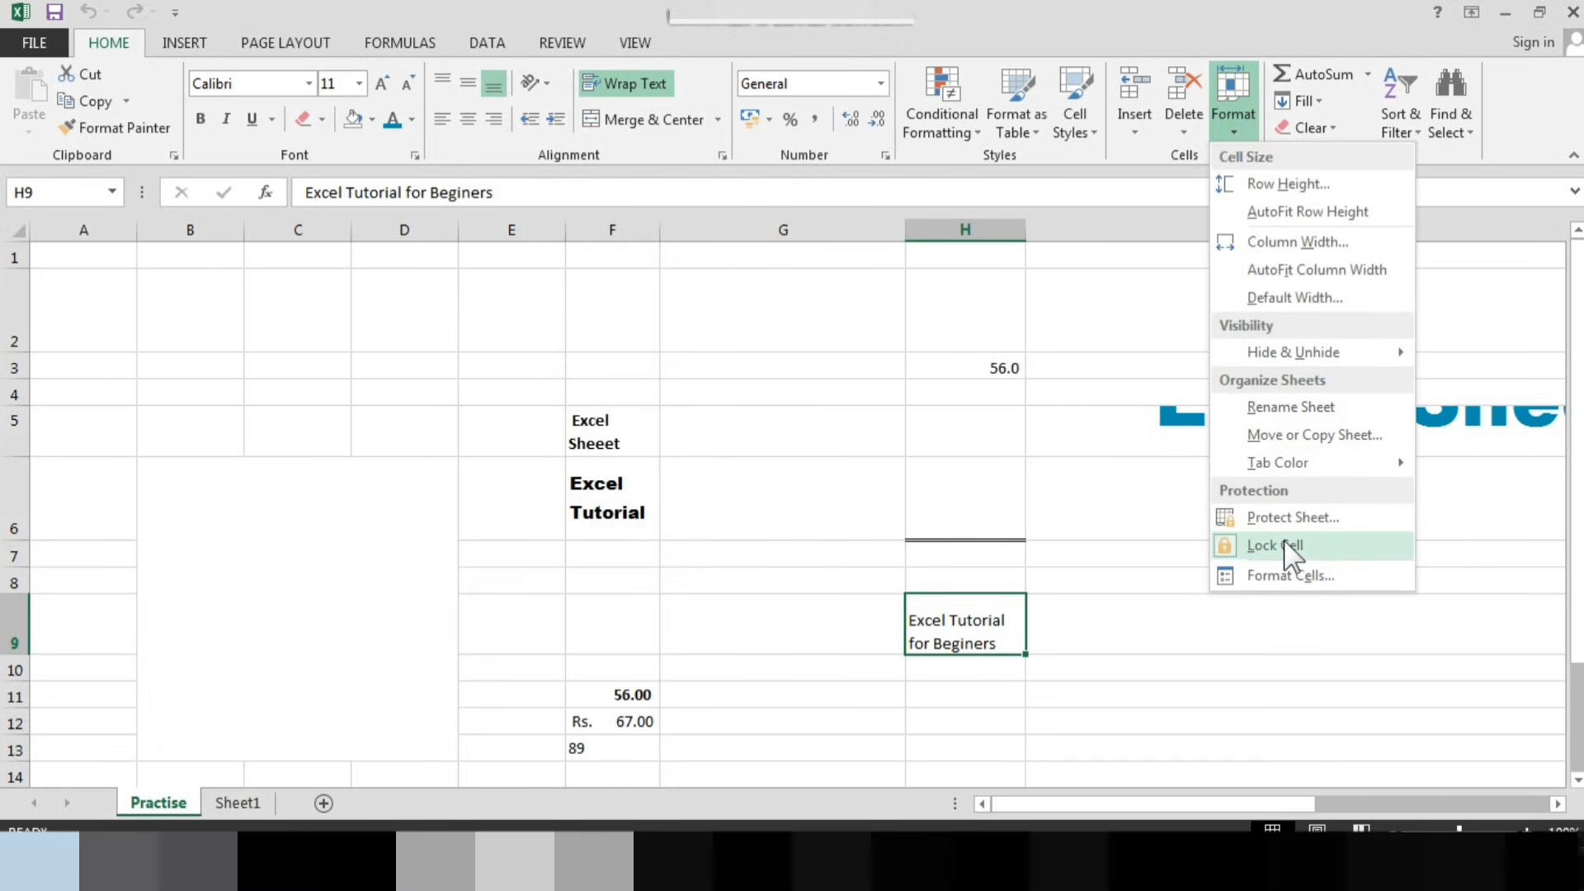
click(1284, 542)
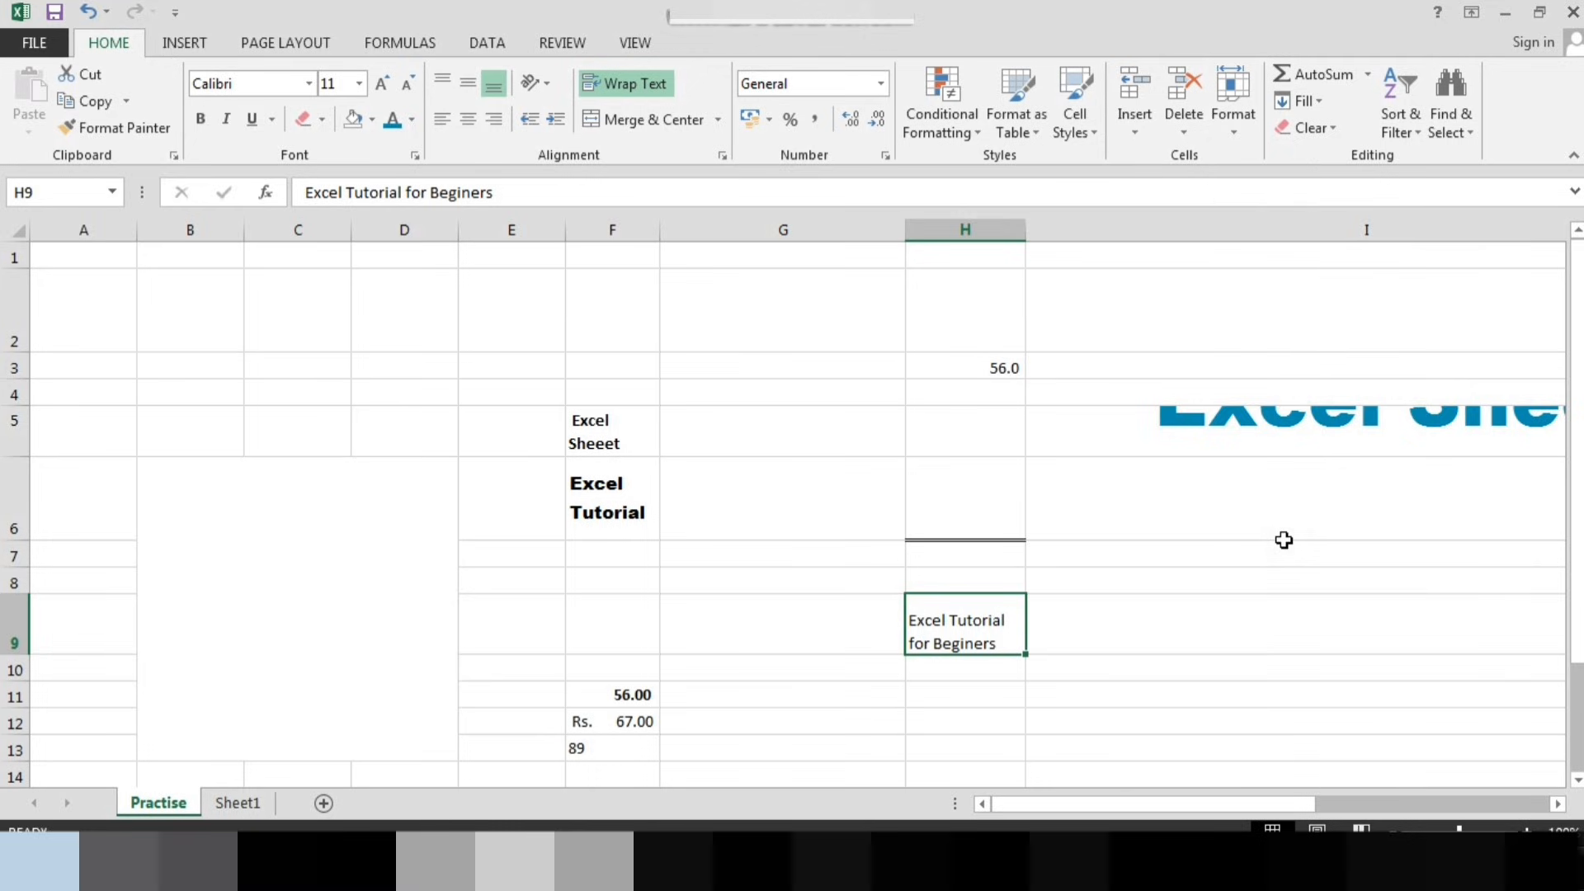
click(1231, 119)
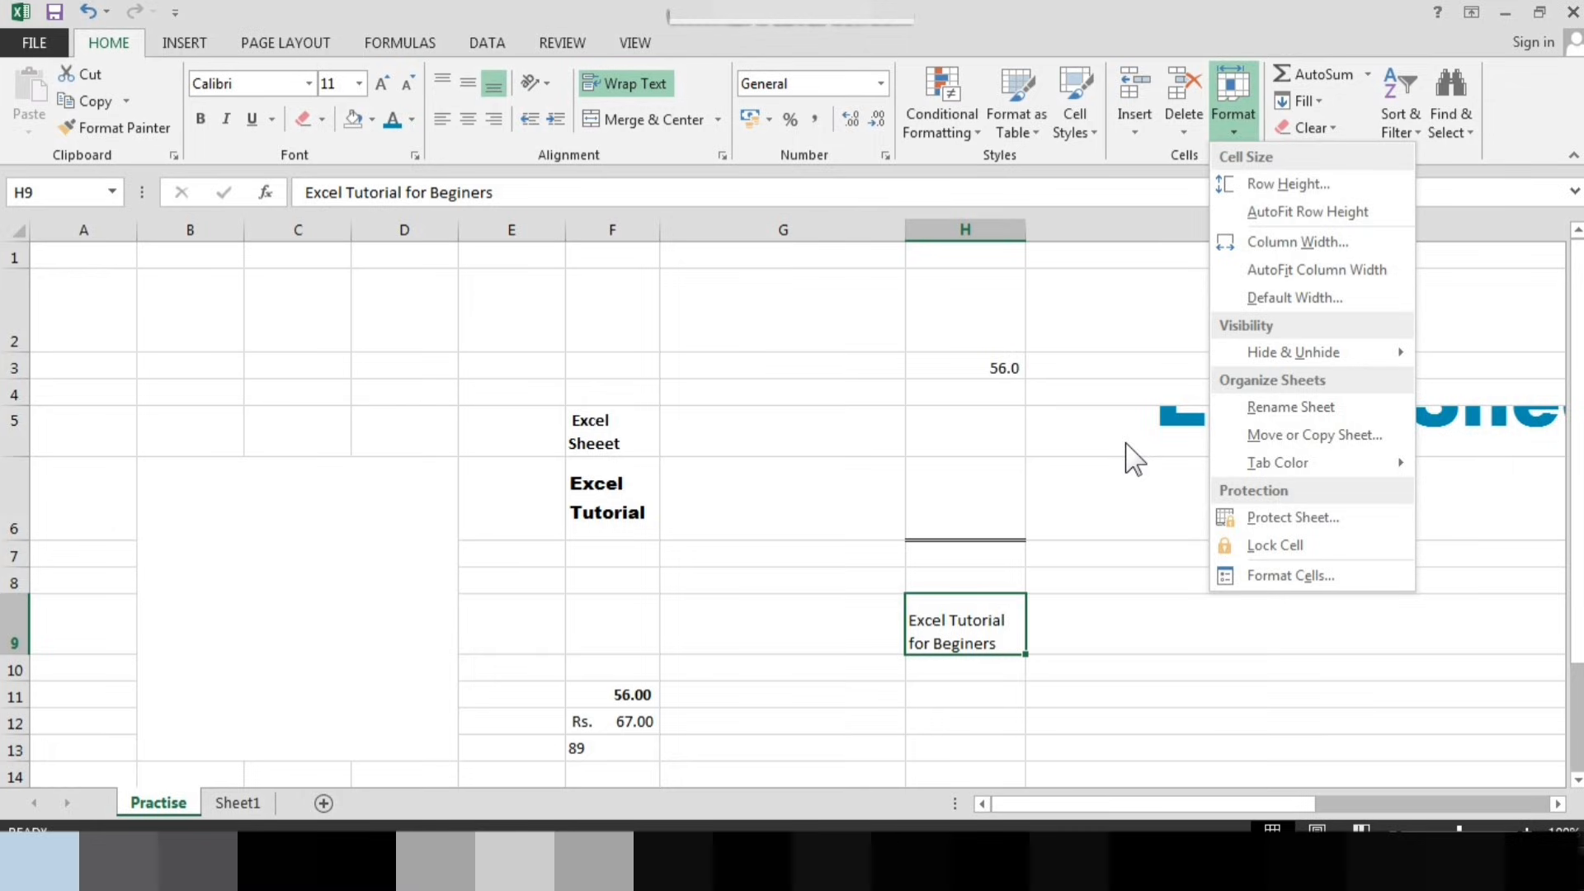
click(1125, 444)
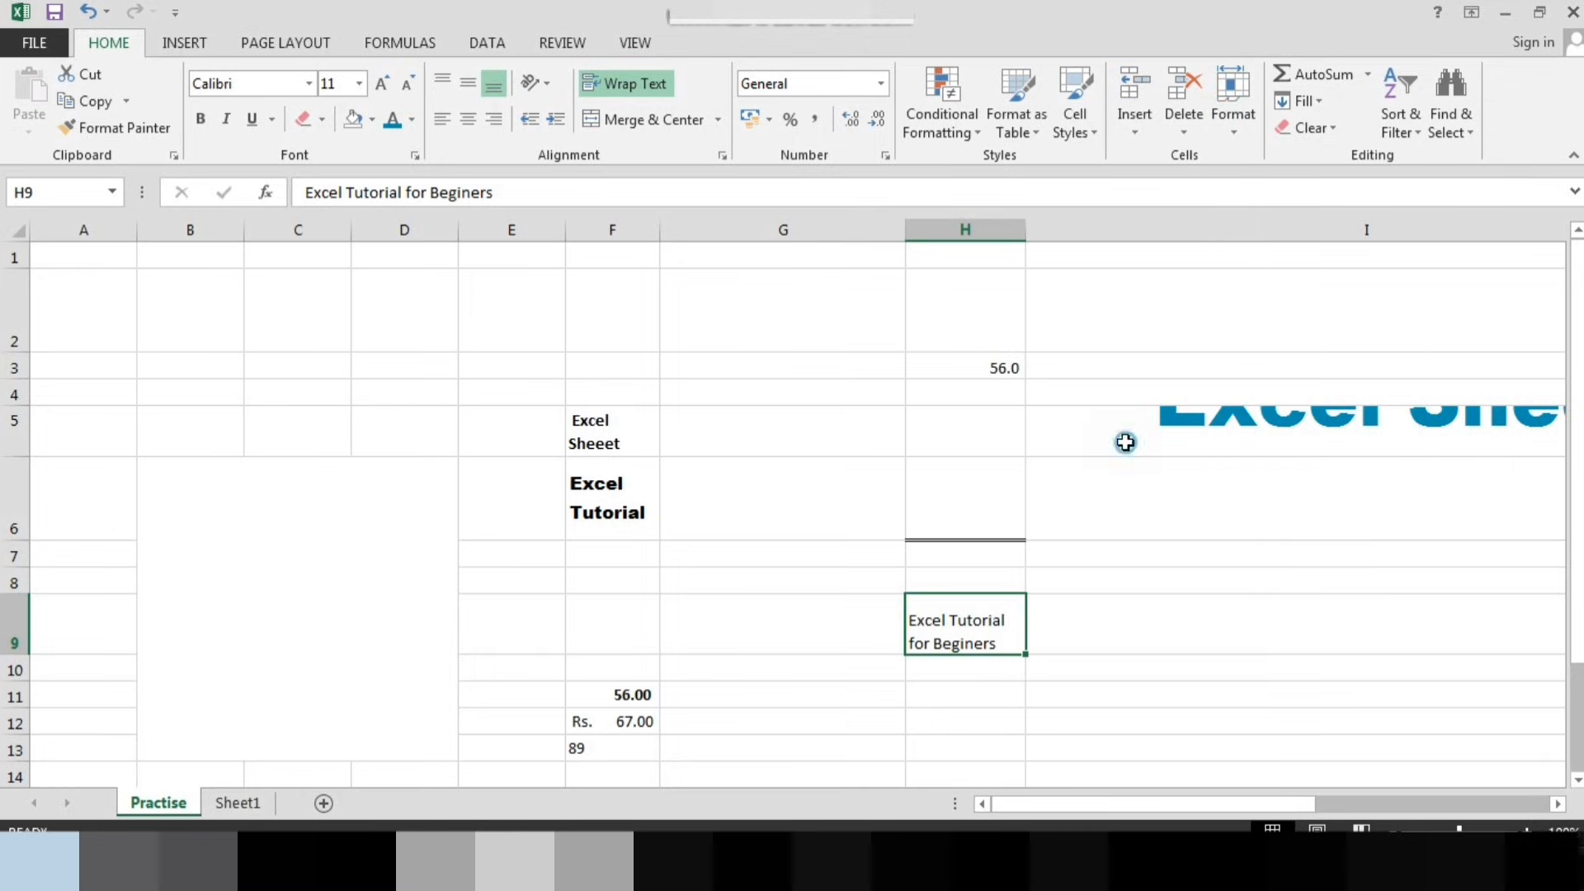
Examine the number format categories available for cell H9, from Number and Currency through Special, without applying any
click(1241, 132)
click(1263, 575)
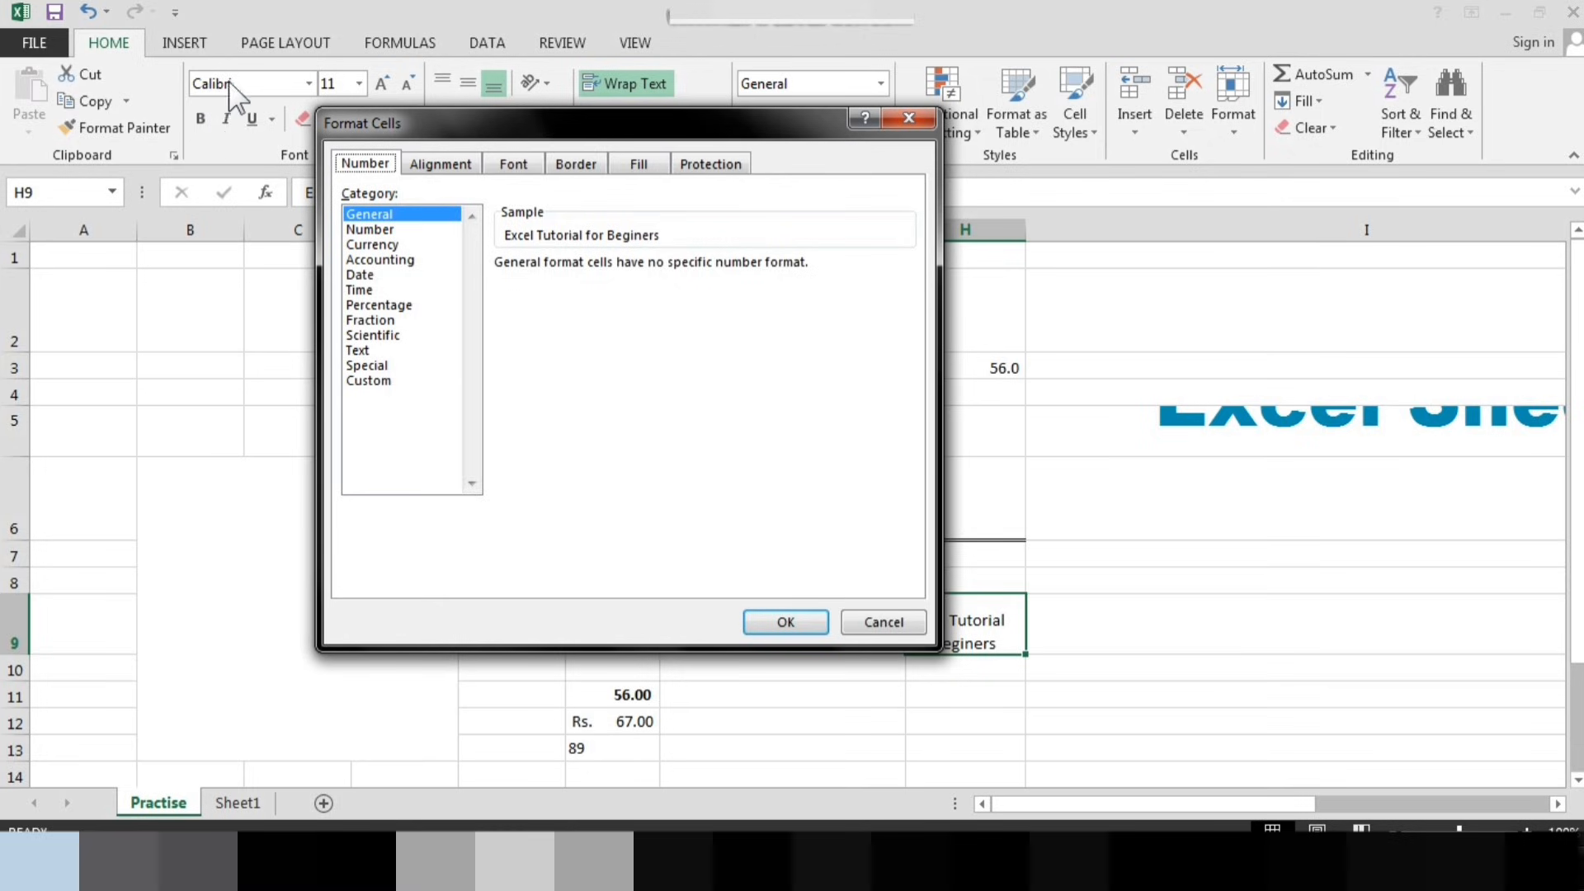
drag(488, 133, 565, 291)
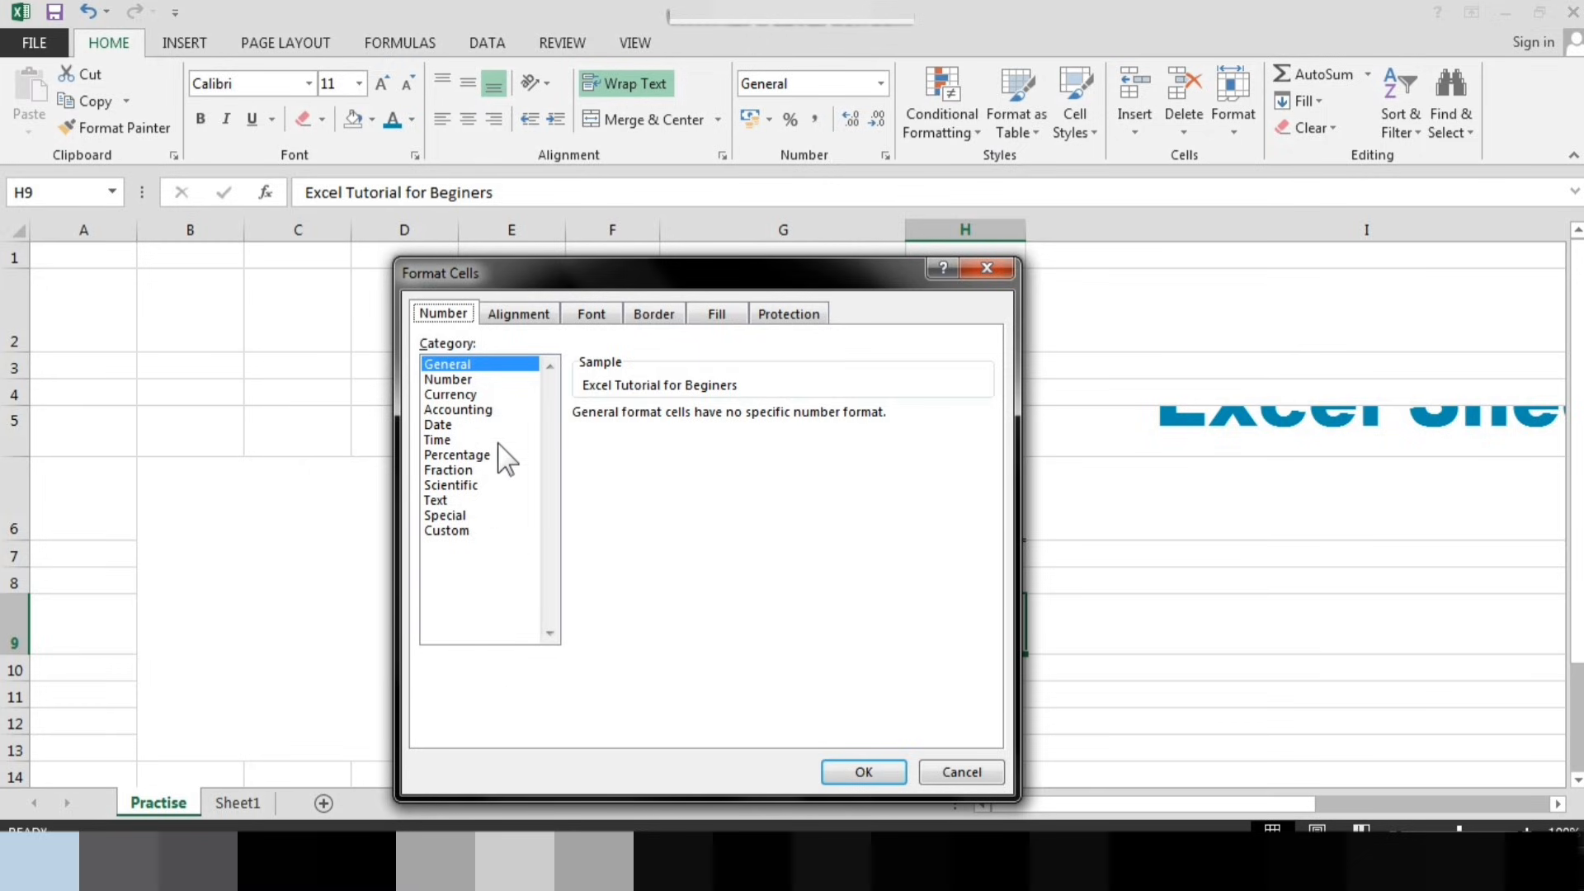
click(446, 380)
click(445, 395)
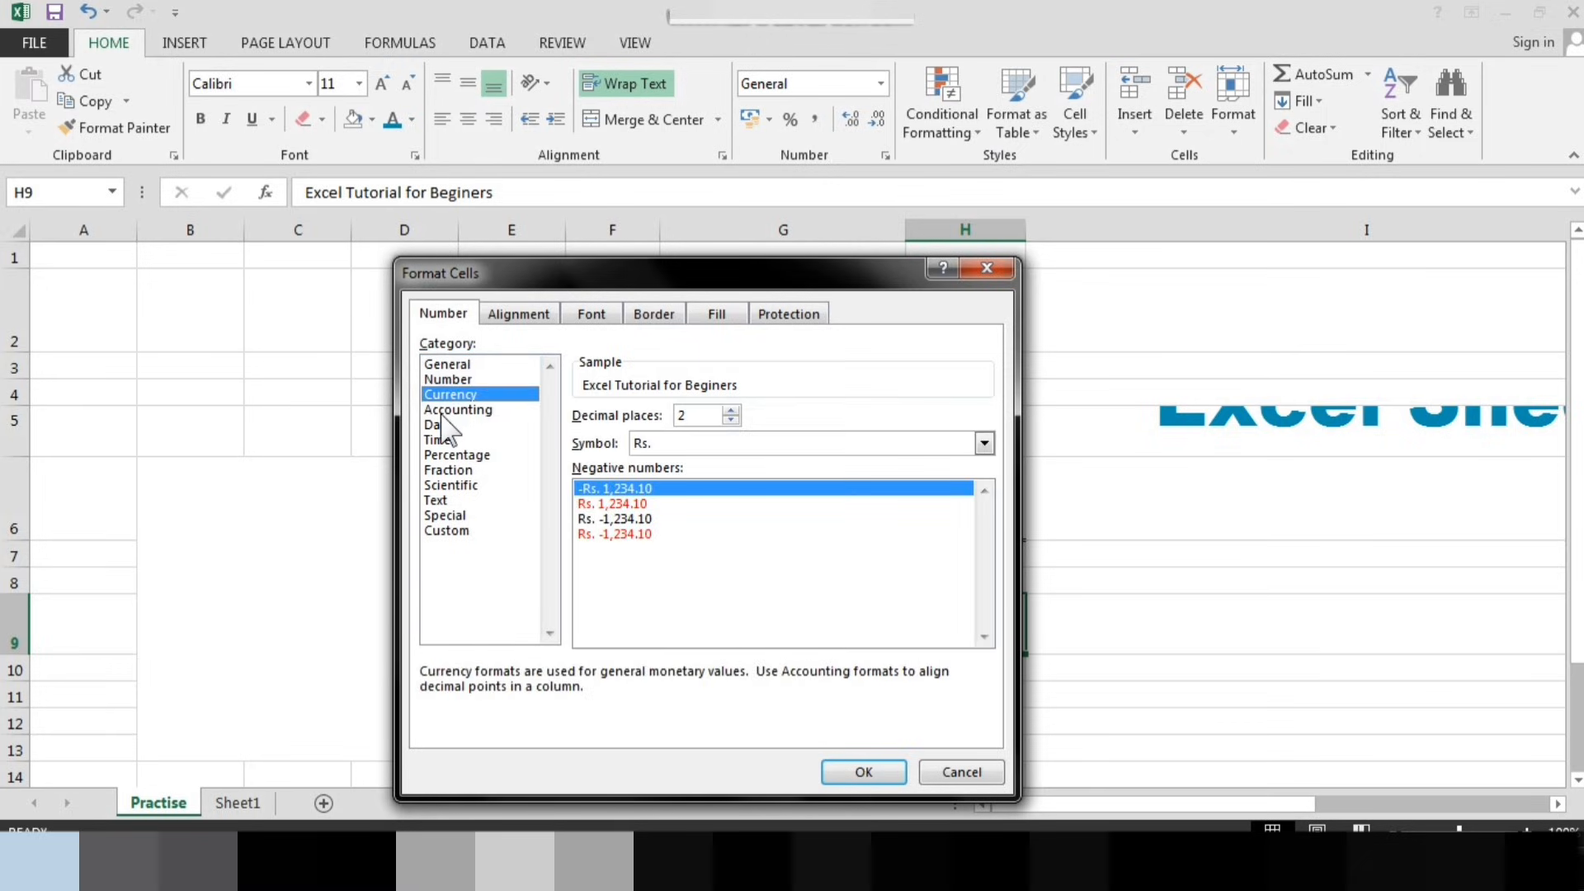
click(443, 409)
click(444, 424)
click(443, 439)
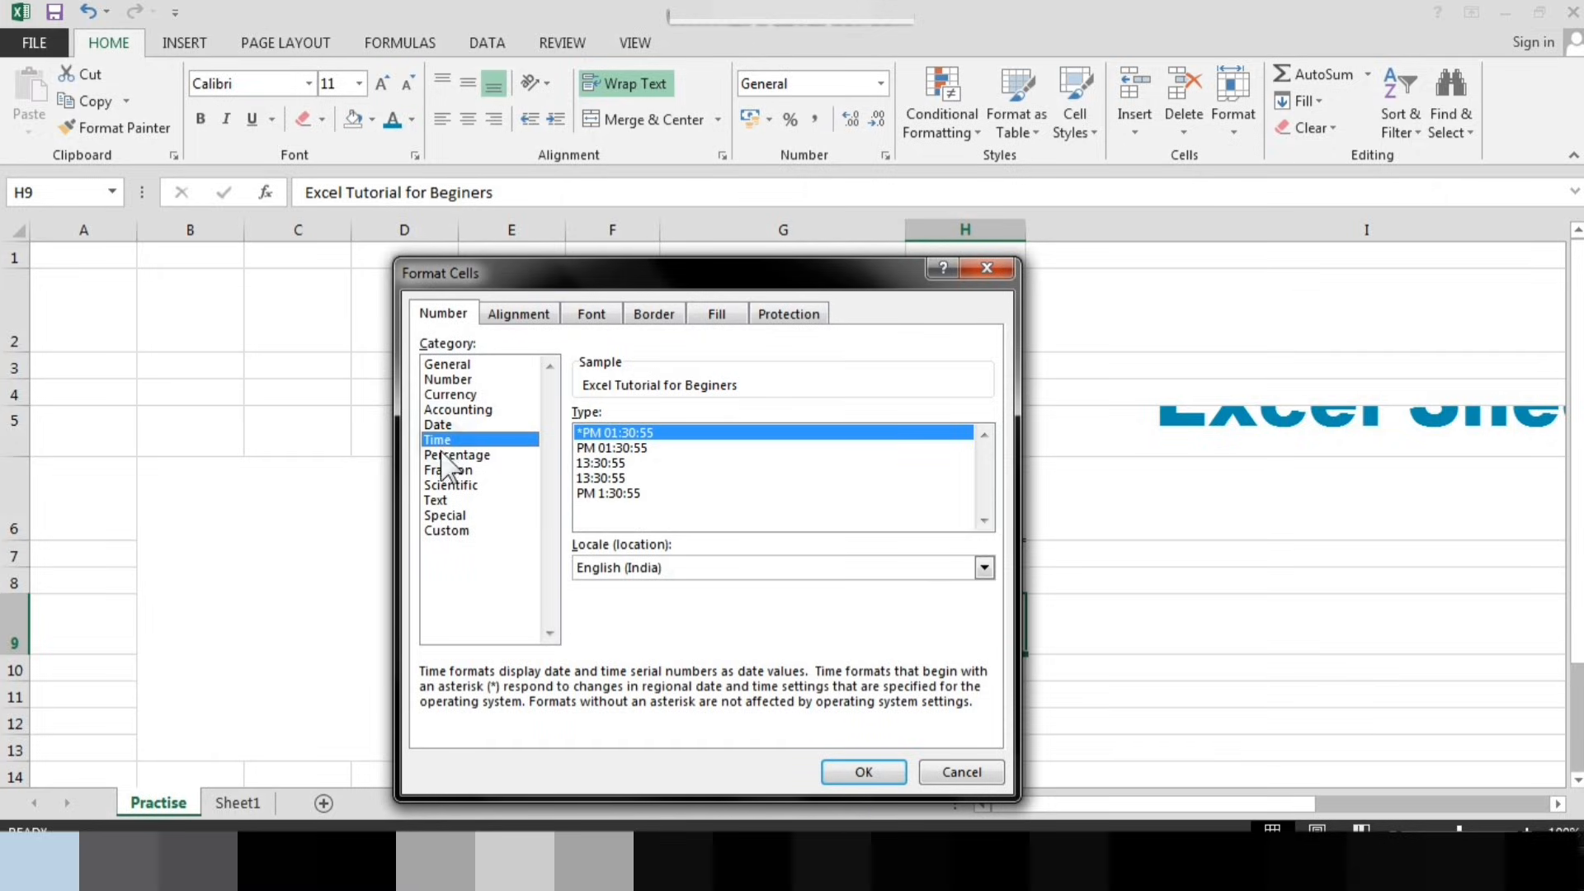
click(446, 454)
click(445, 470)
click(445, 485)
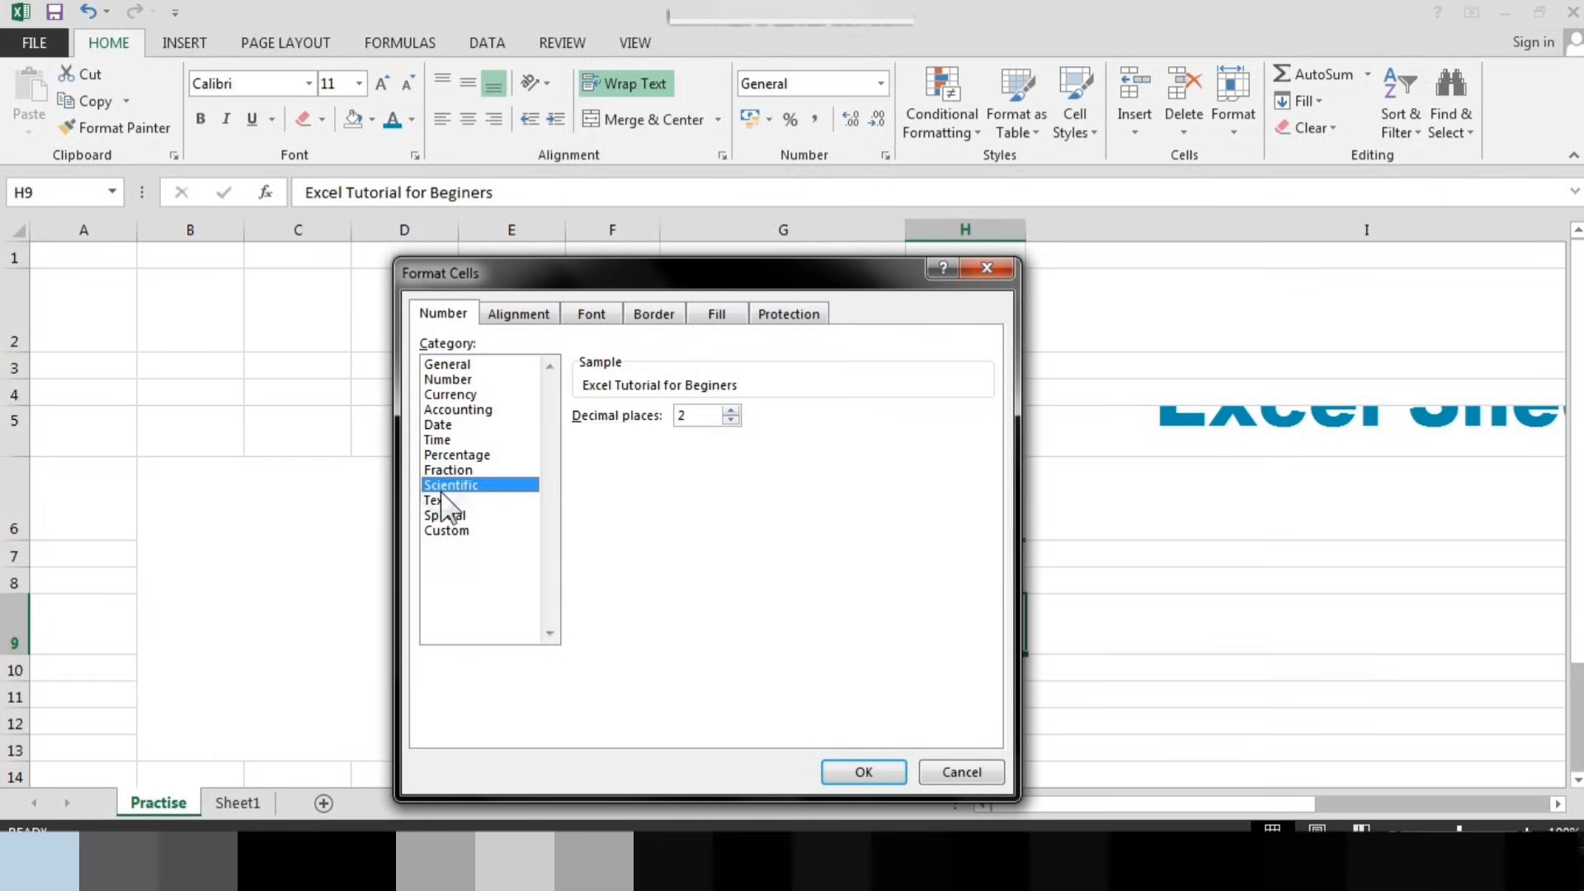
click(444, 515)
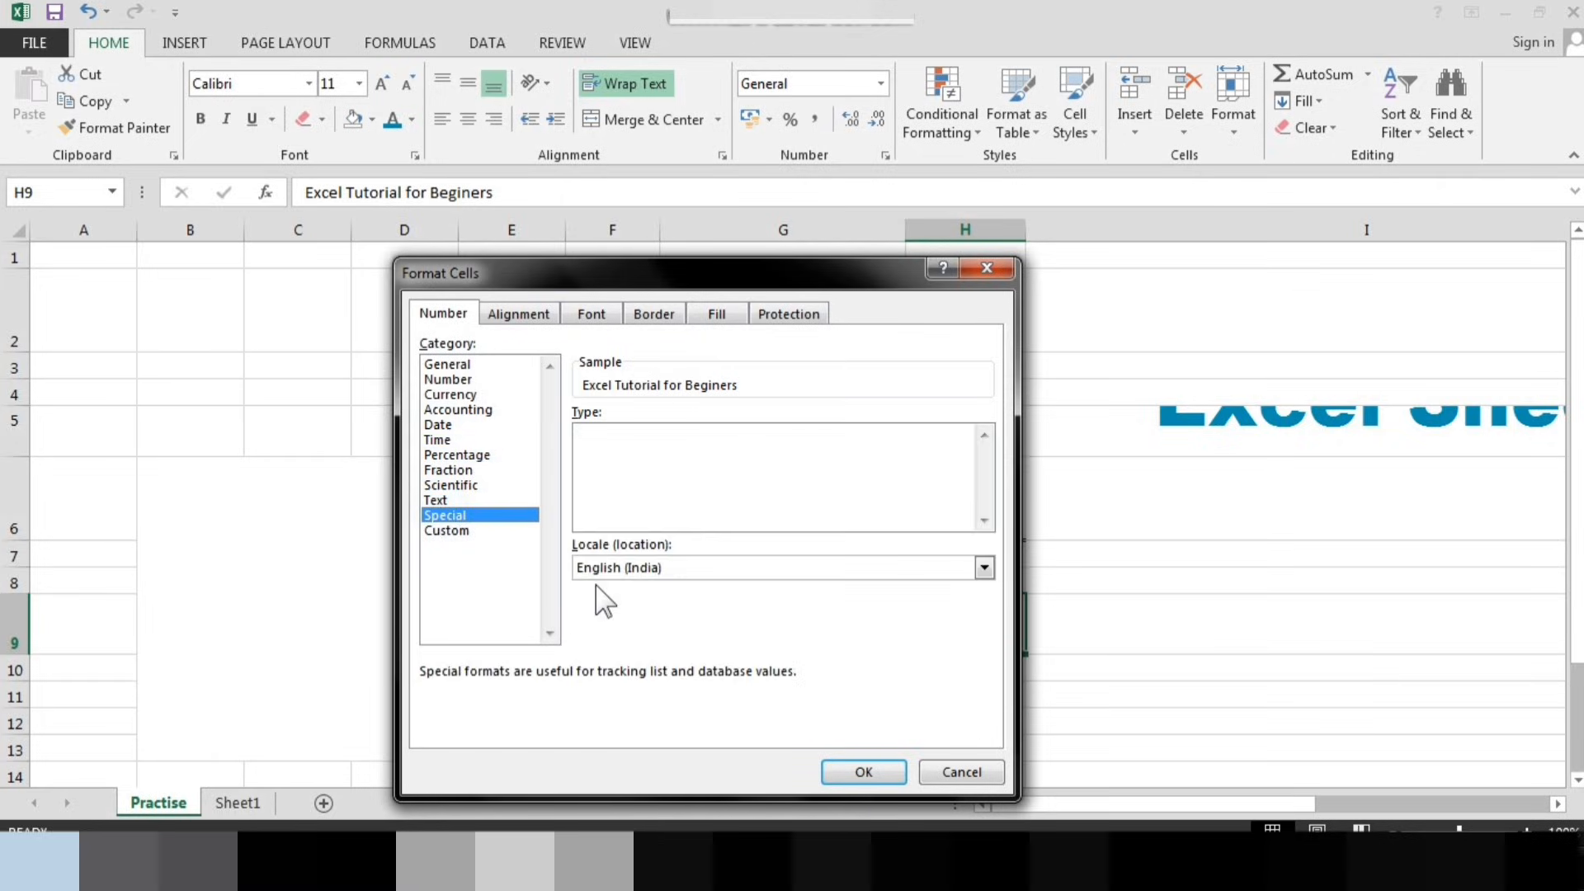
click(953, 771)
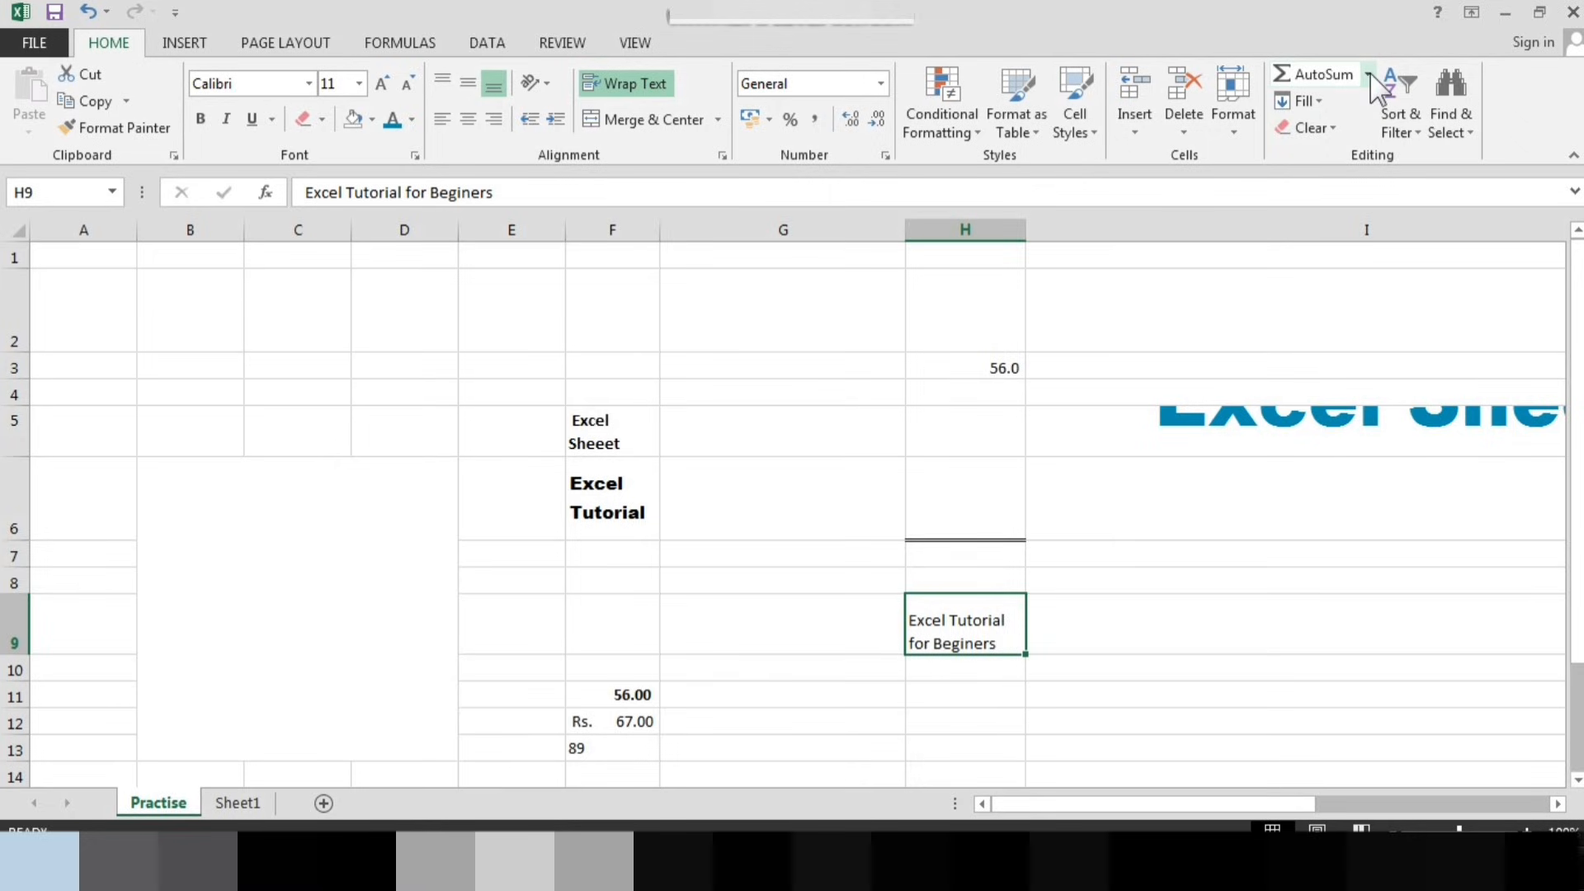
click(1369, 76)
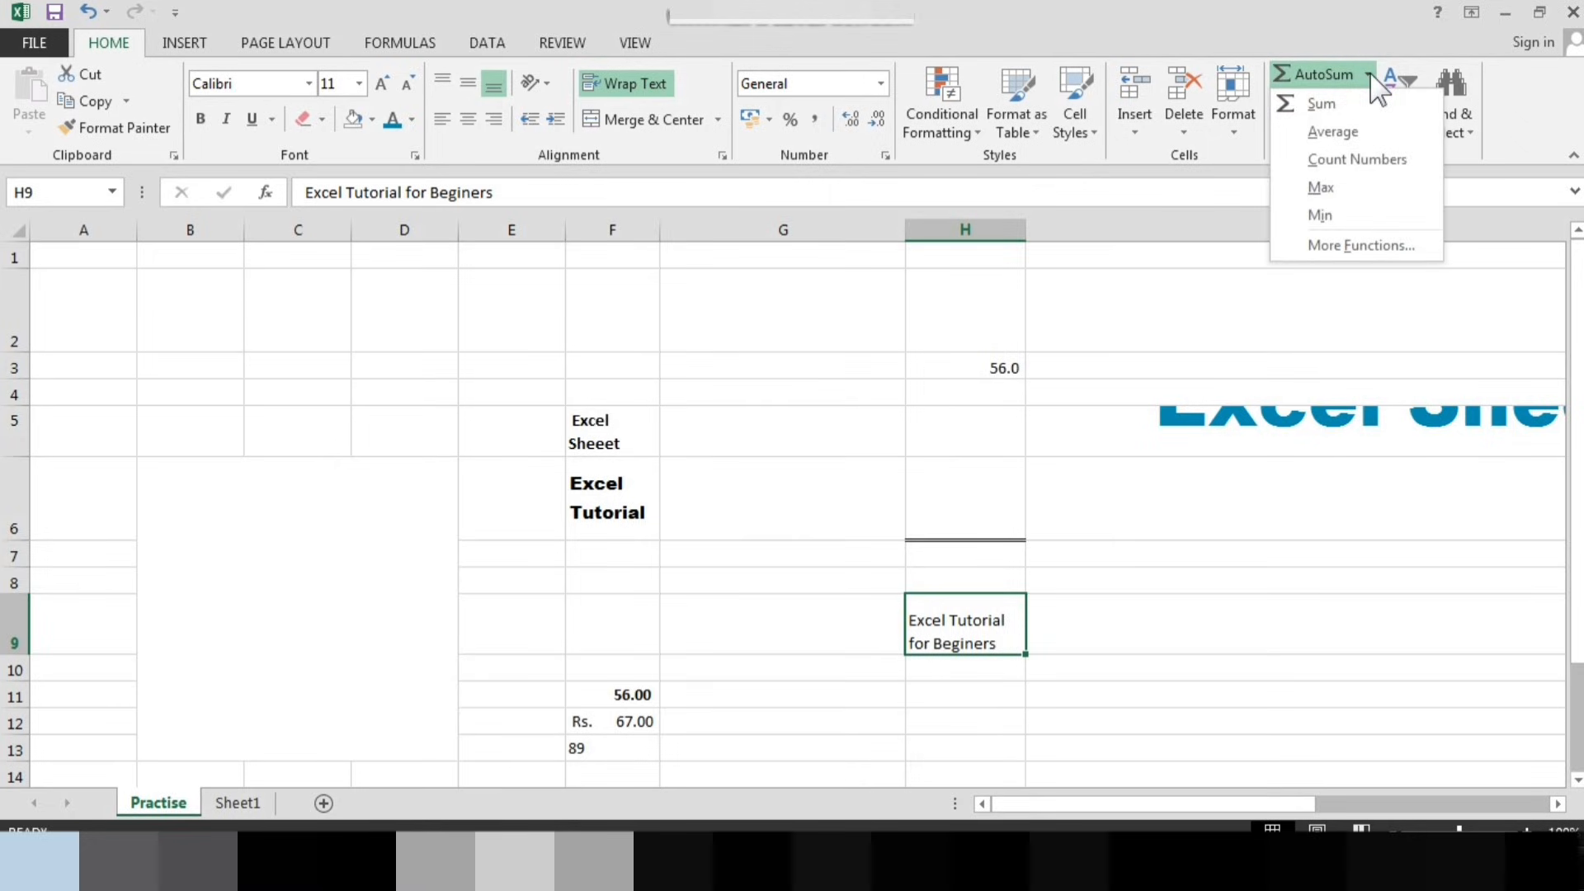
click(1097, 401)
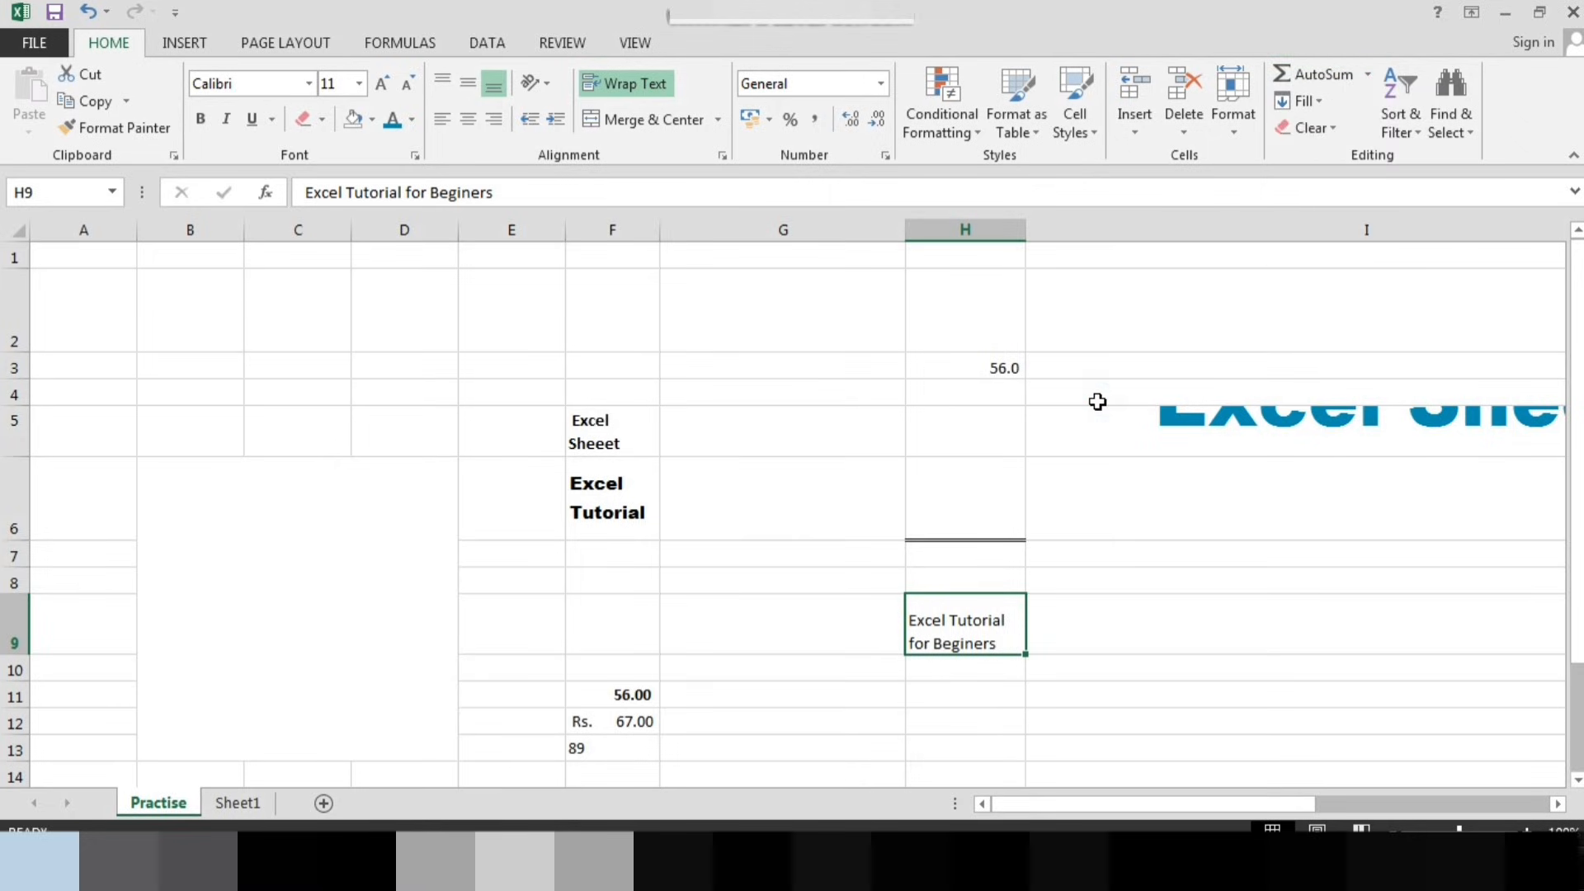
click(1367, 75)
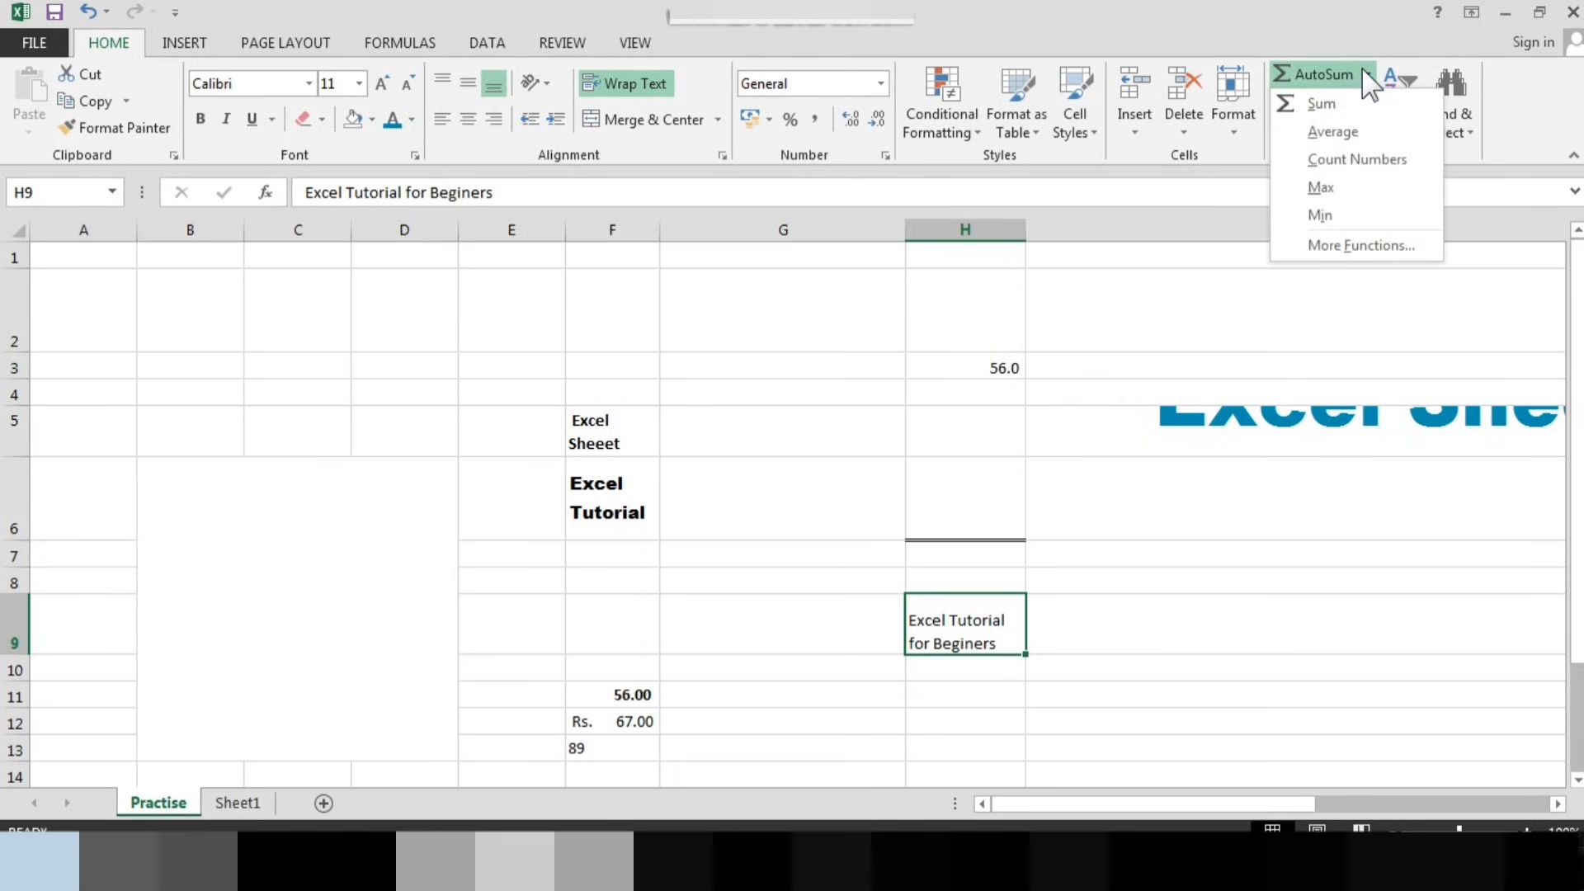
click(1202, 303)
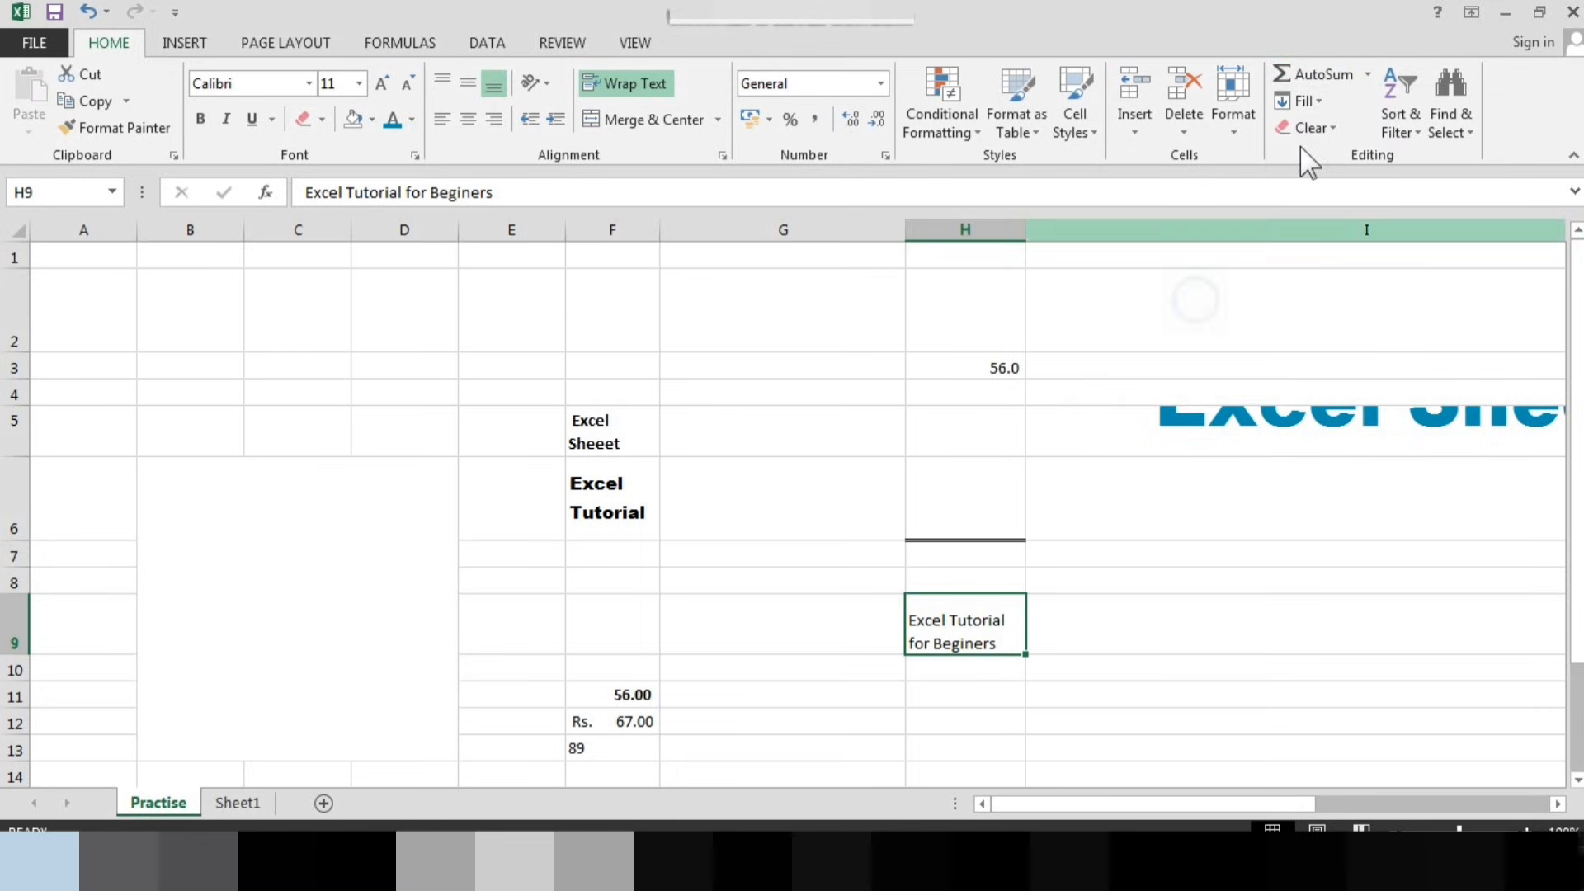
Fill cell H3 downward with the content of the cell above it
click(1318, 103)
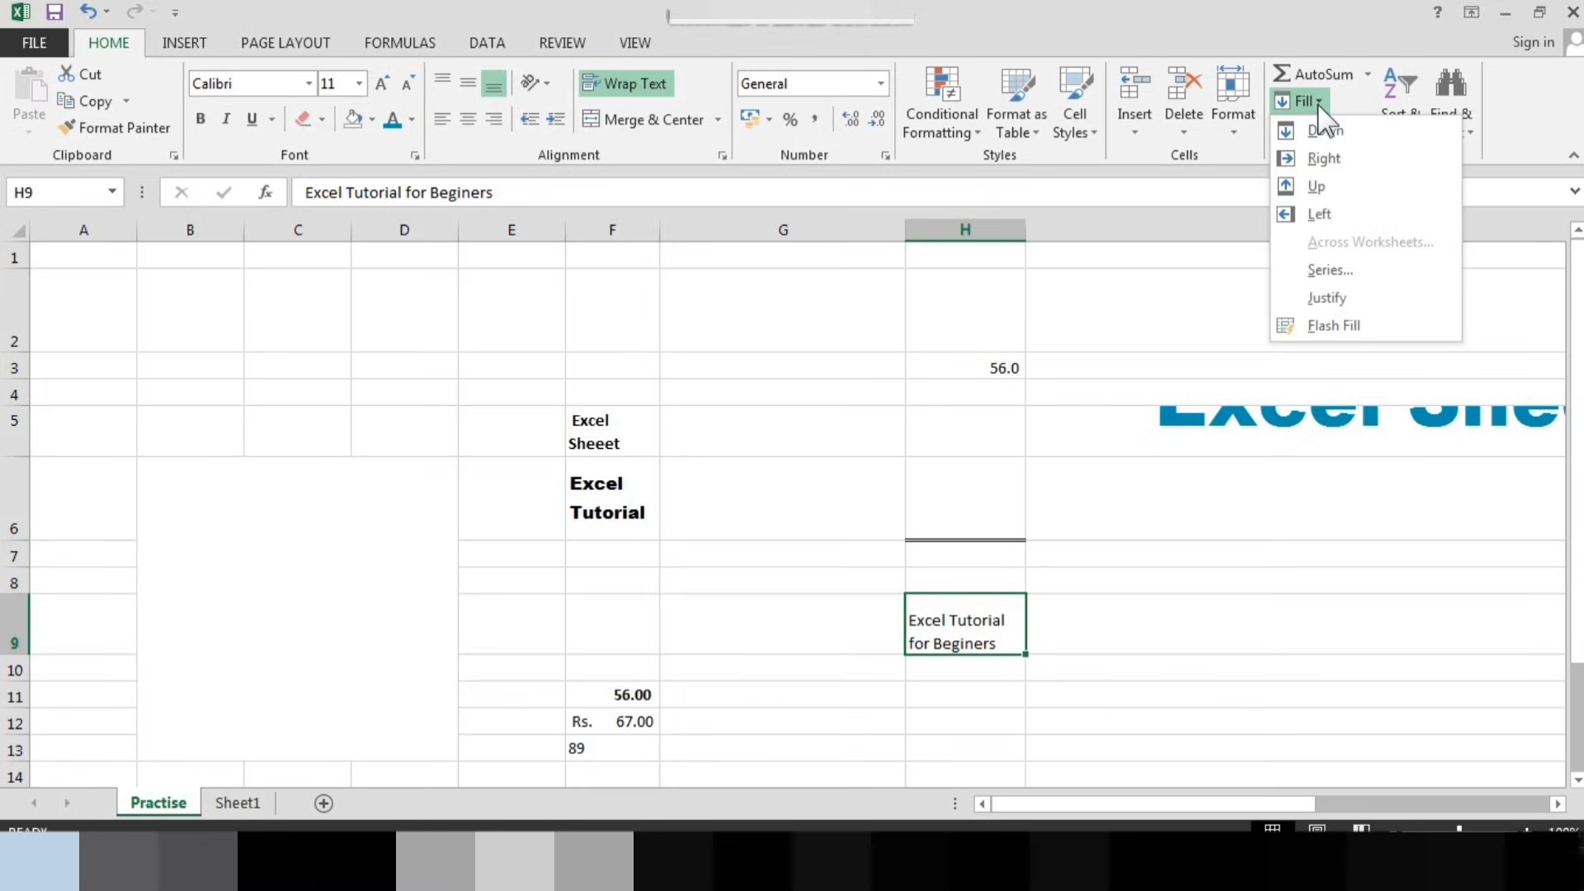
click(986, 353)
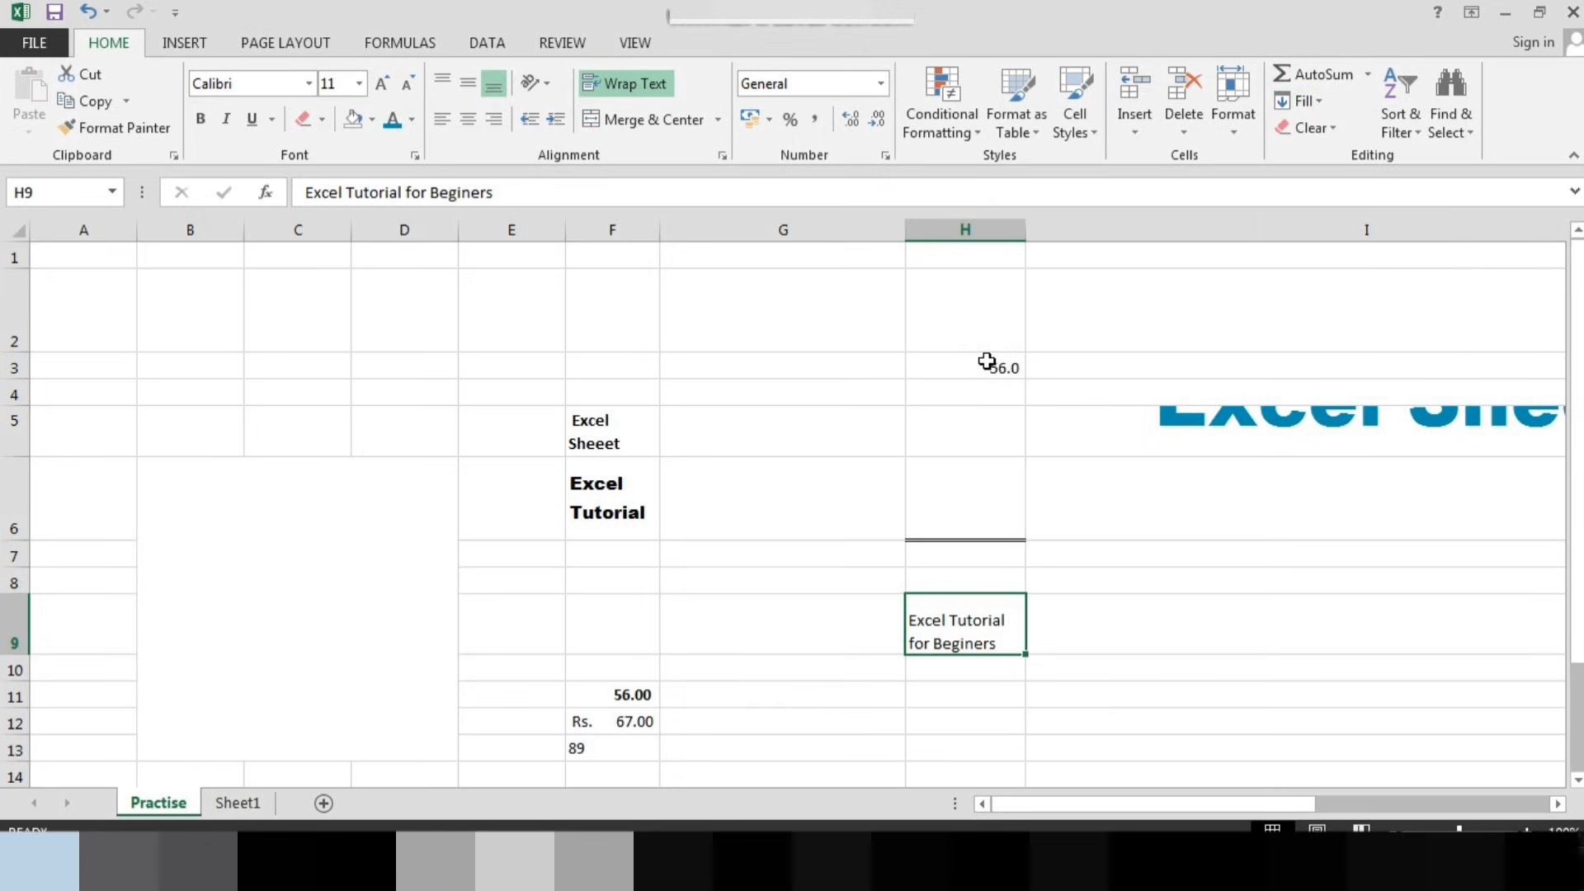
click(988, 357)
click(1312, 101)
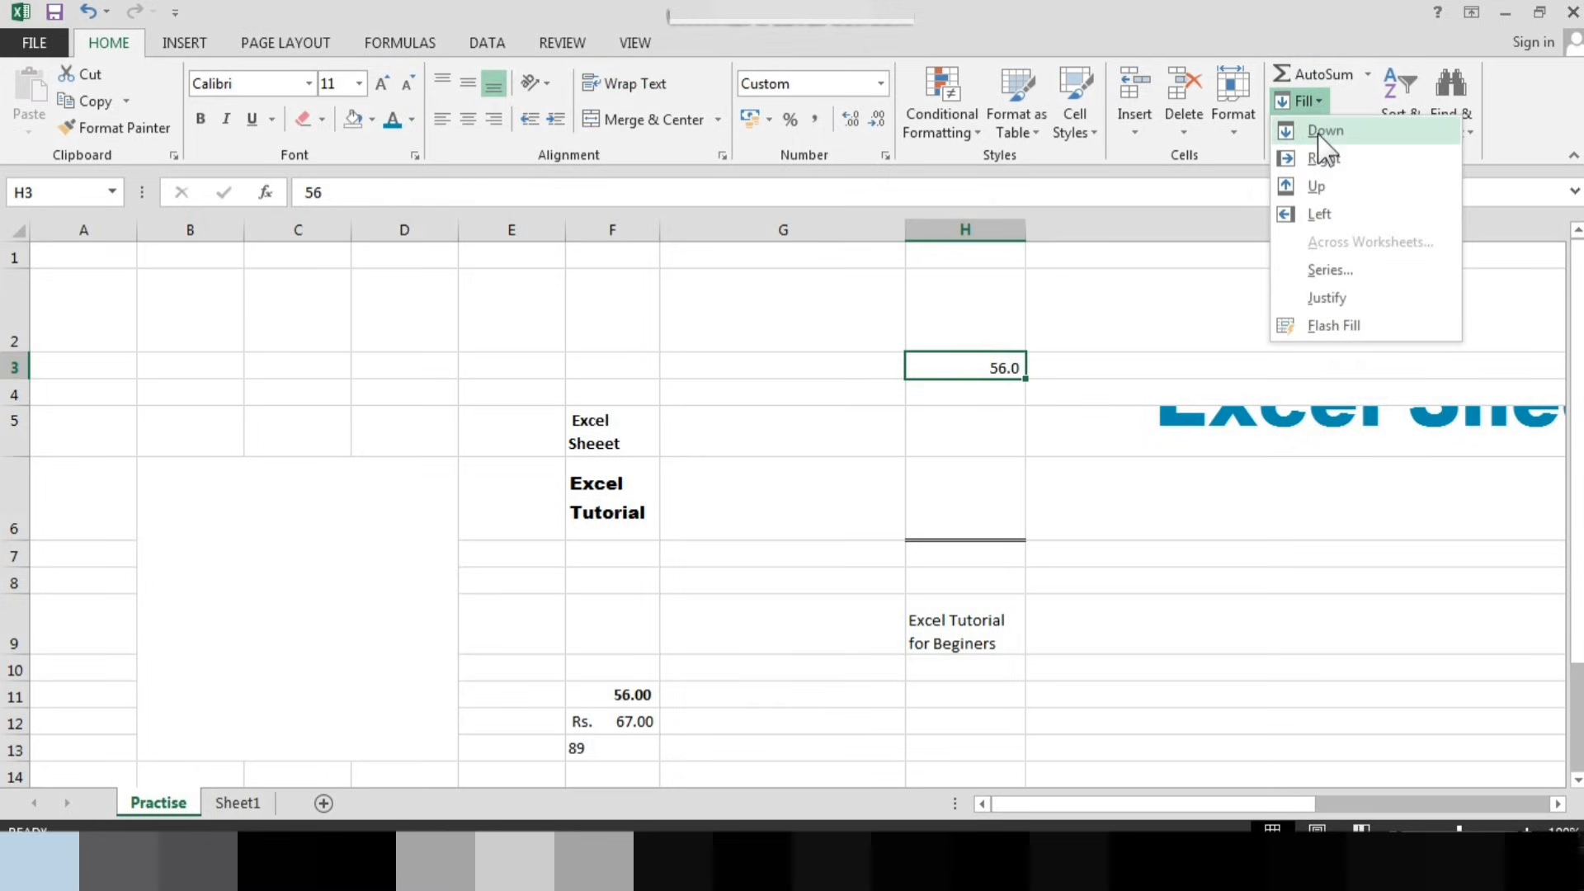
click(1320, 132)
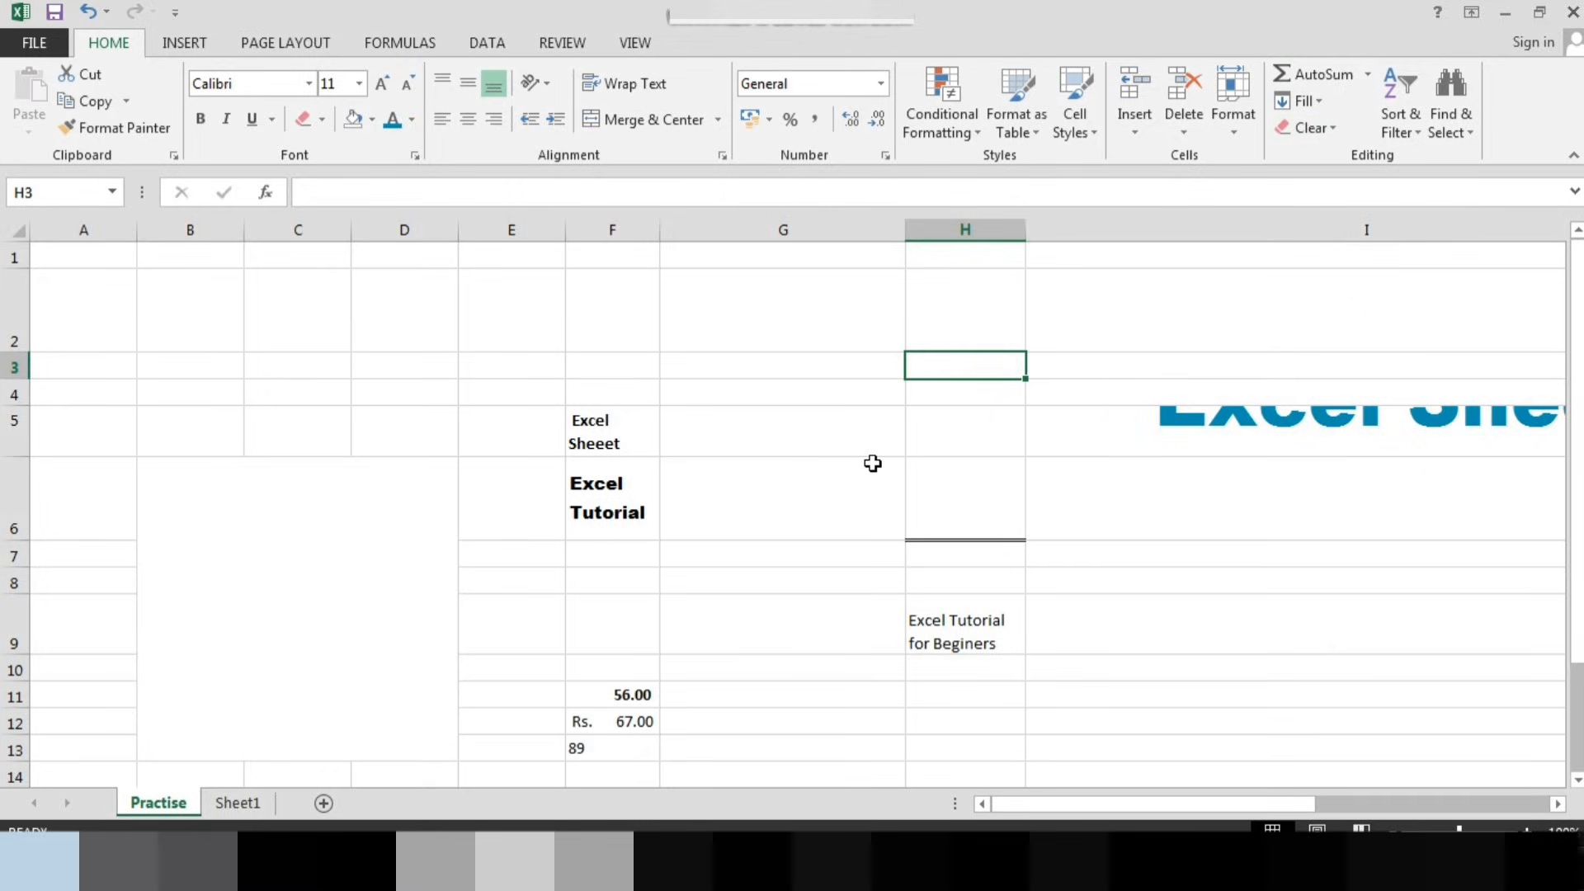
Try making row 3 much taller, and undo the height change
drag(10, 380, 3, 591)
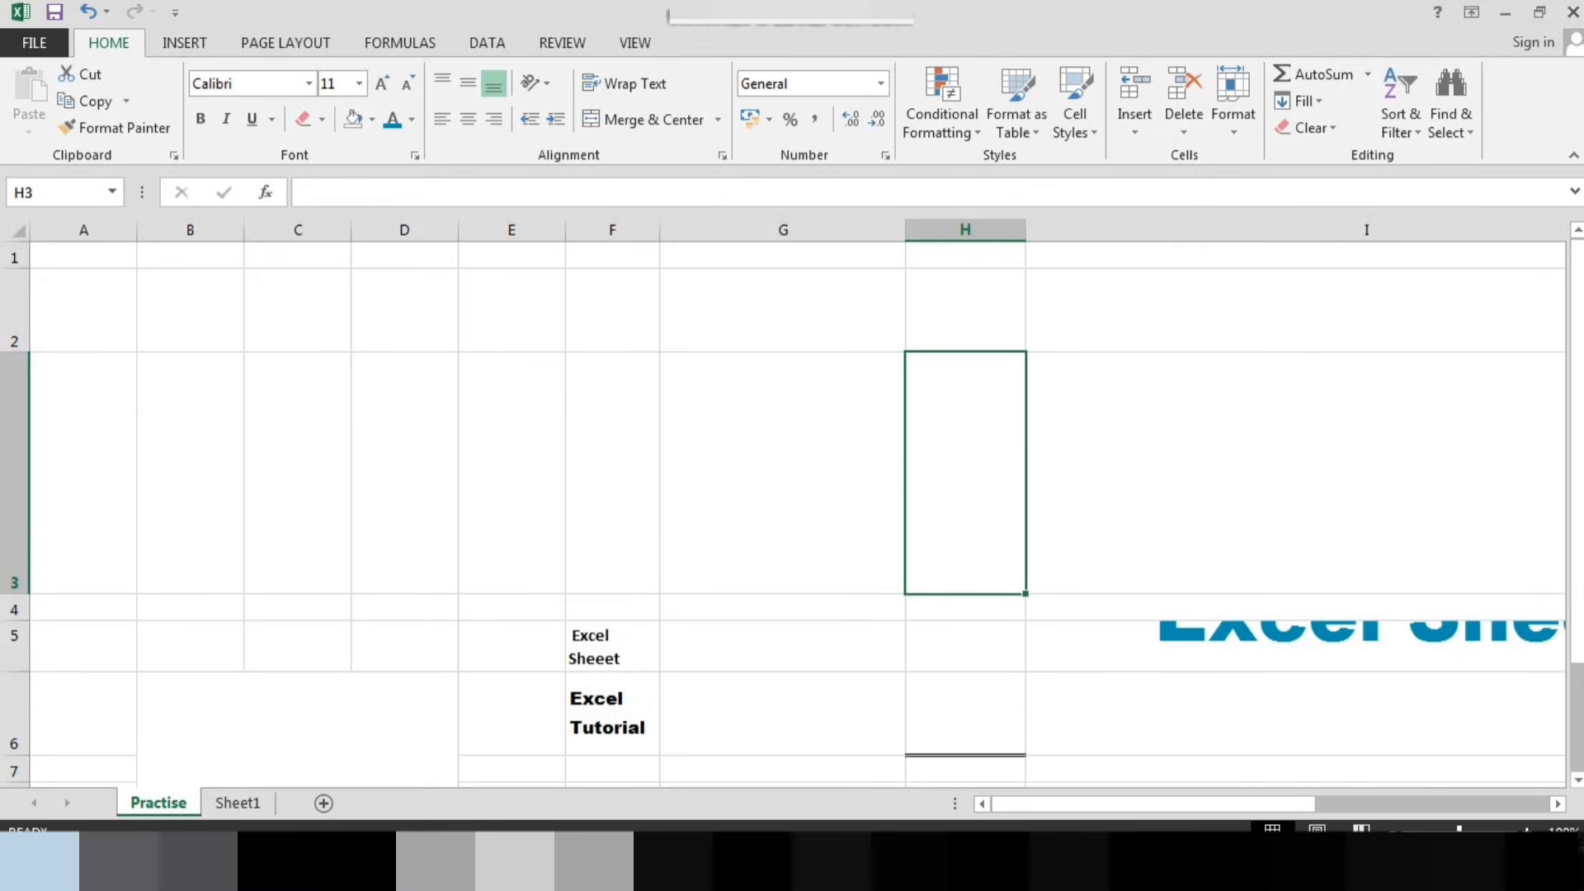
drag(1577, 468, 1578, 567)
key(ctrl+z)
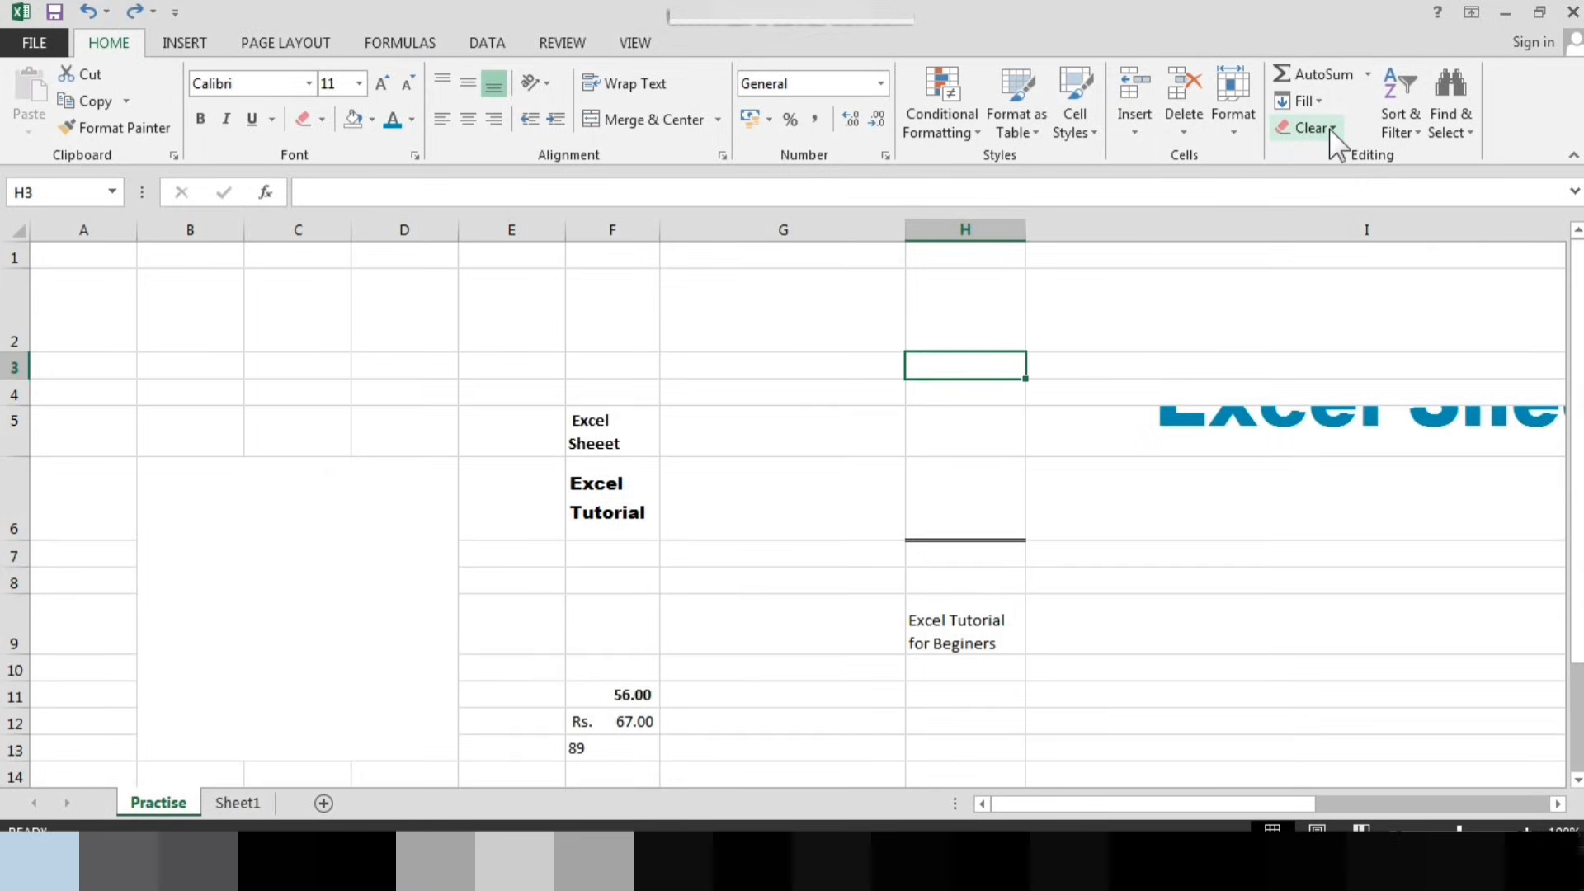
Fill cell H3 rightward from G3 and upward from H4, and select cell I1
click(1312, 99)
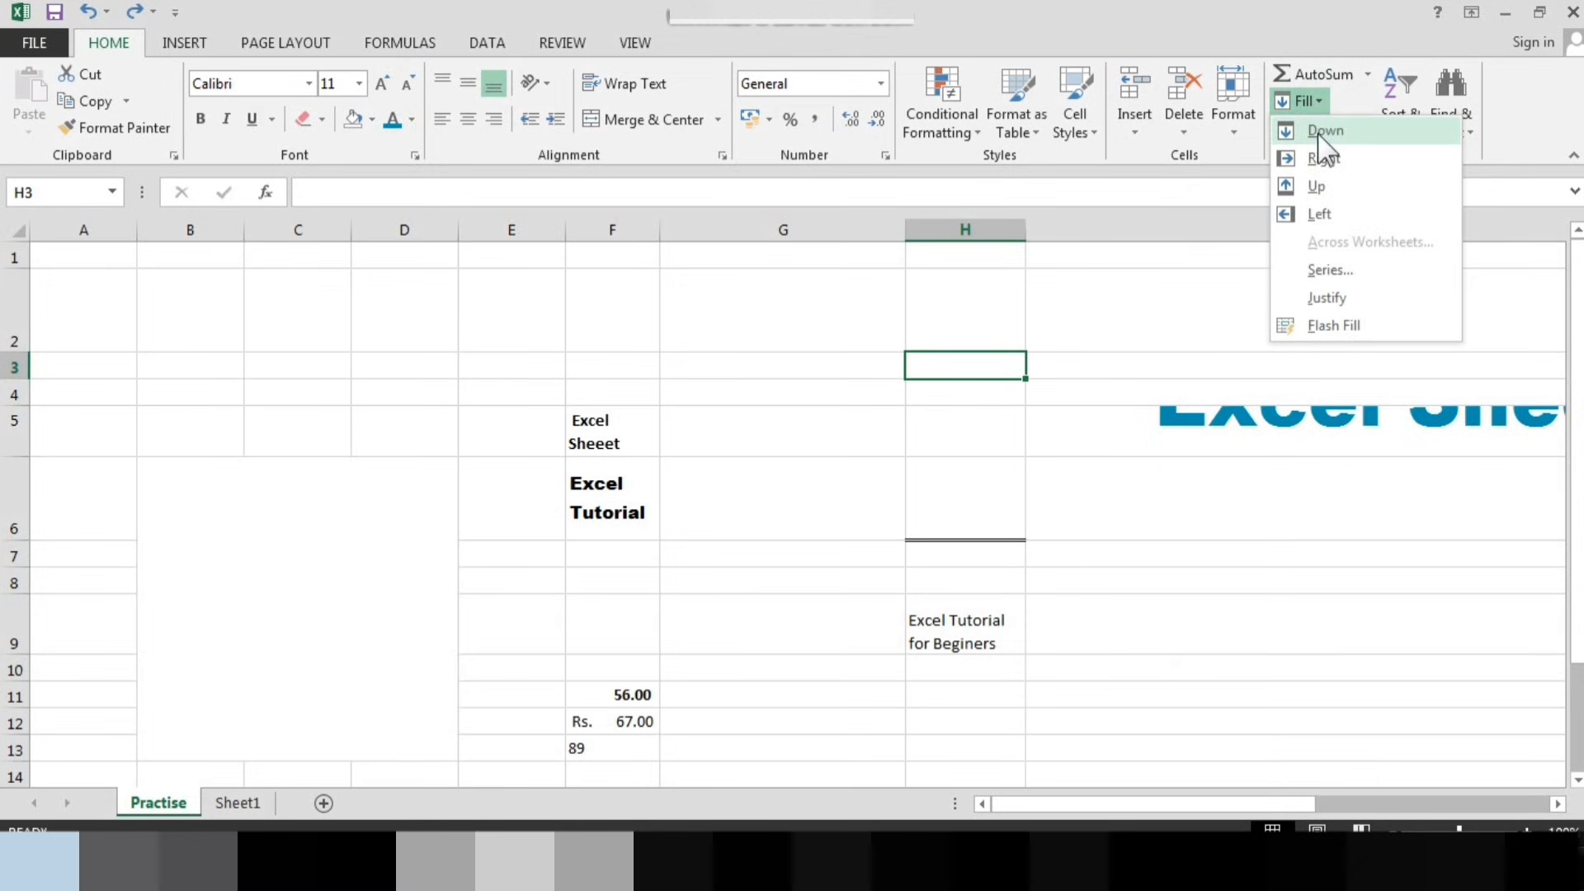
click(1320, 153)
click(1301, 99)
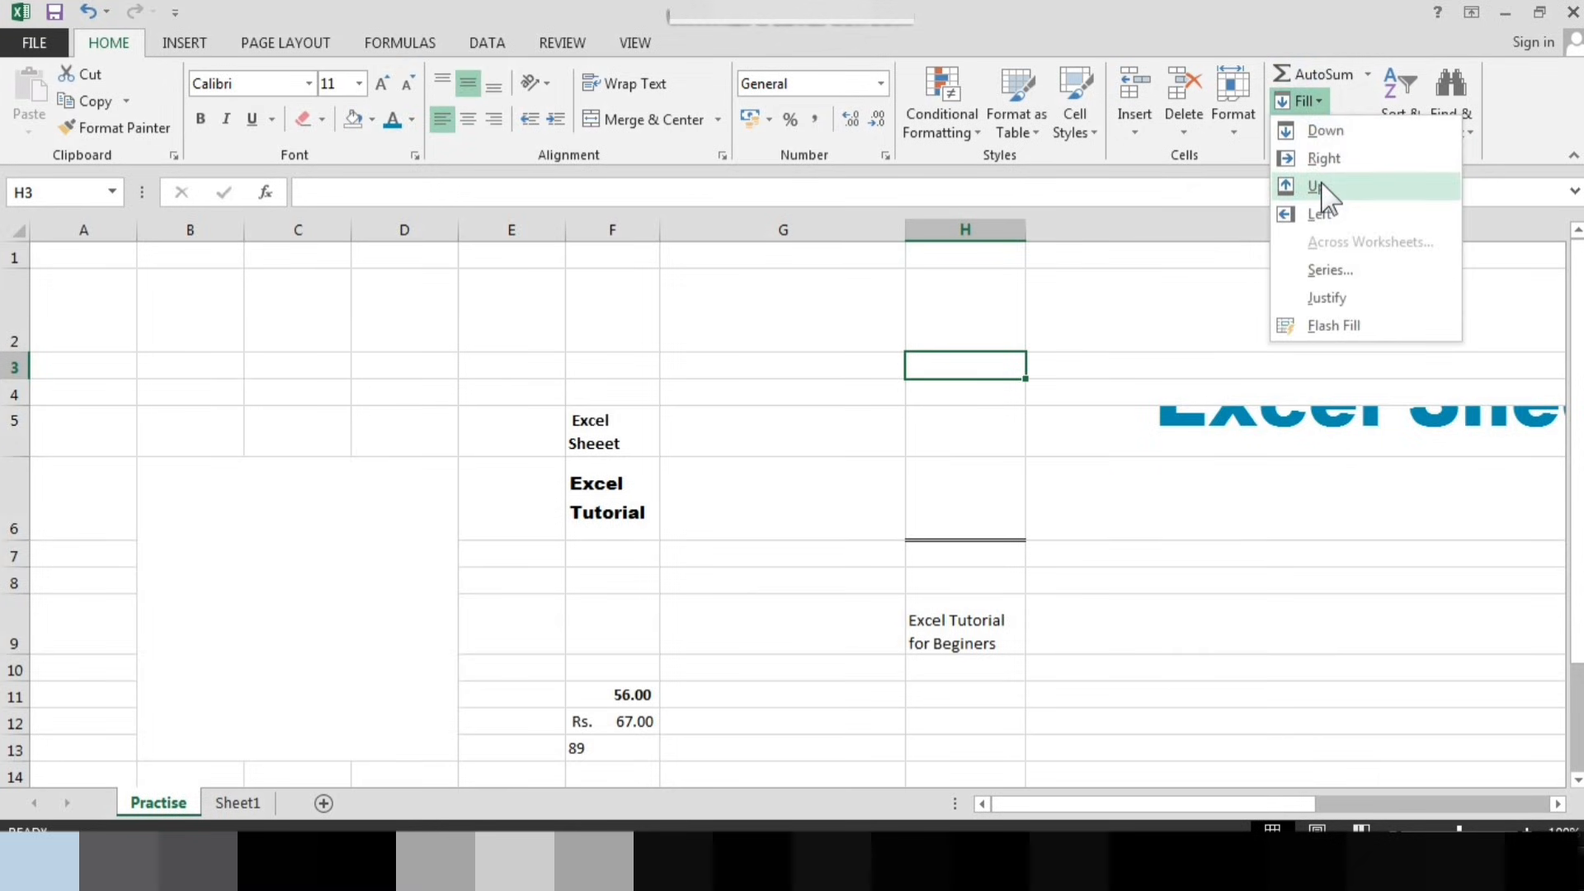
click(1323, 182)
click(1309, 259)
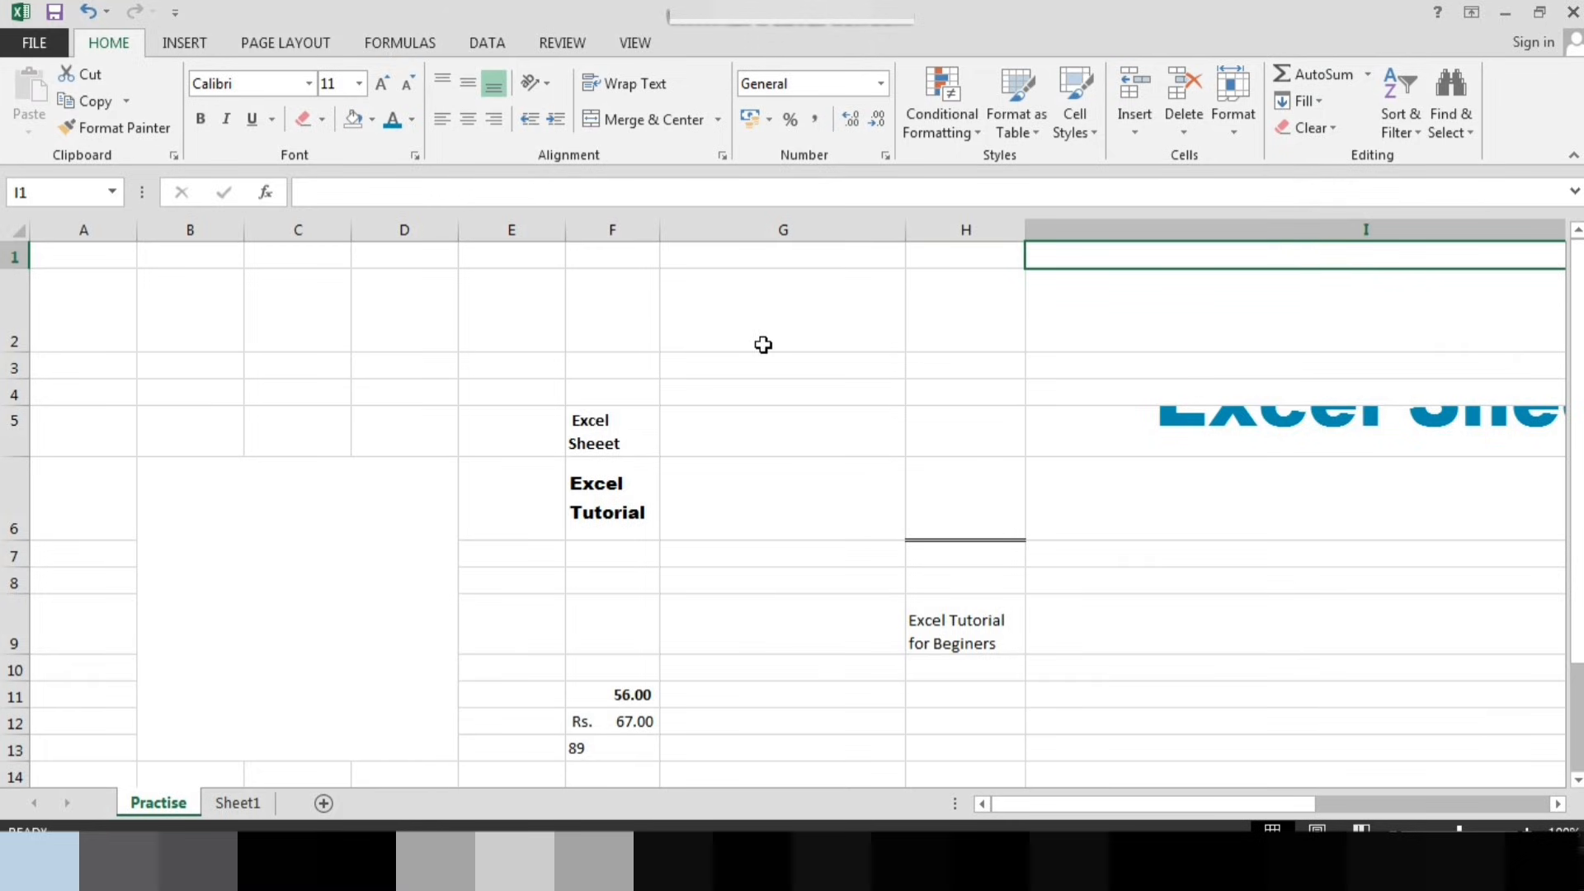
click(1219, 397)
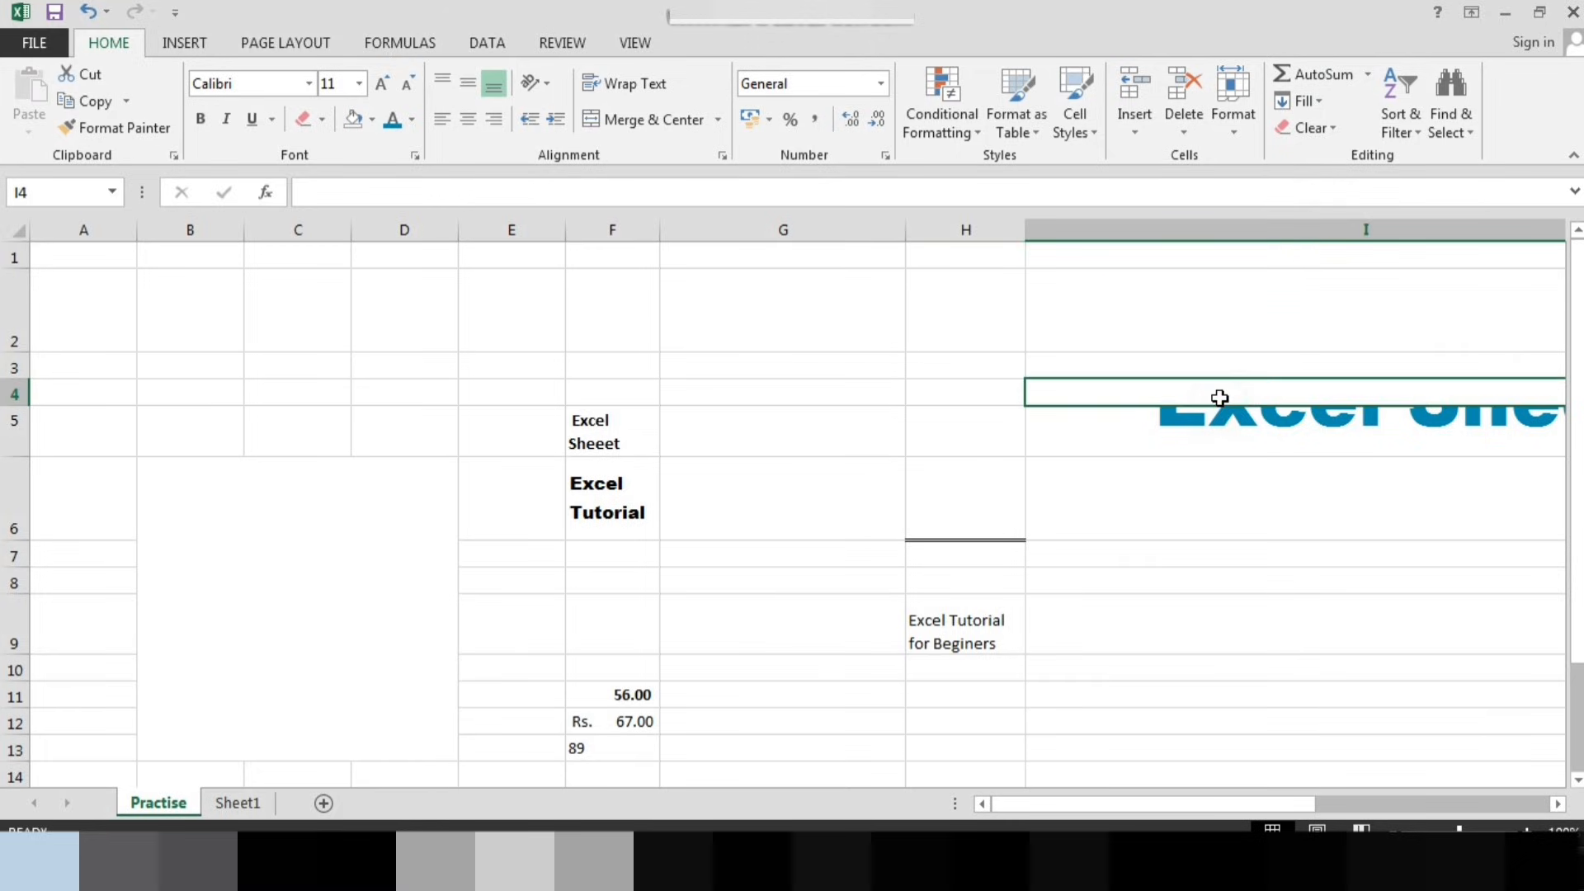
click(1318, 101)
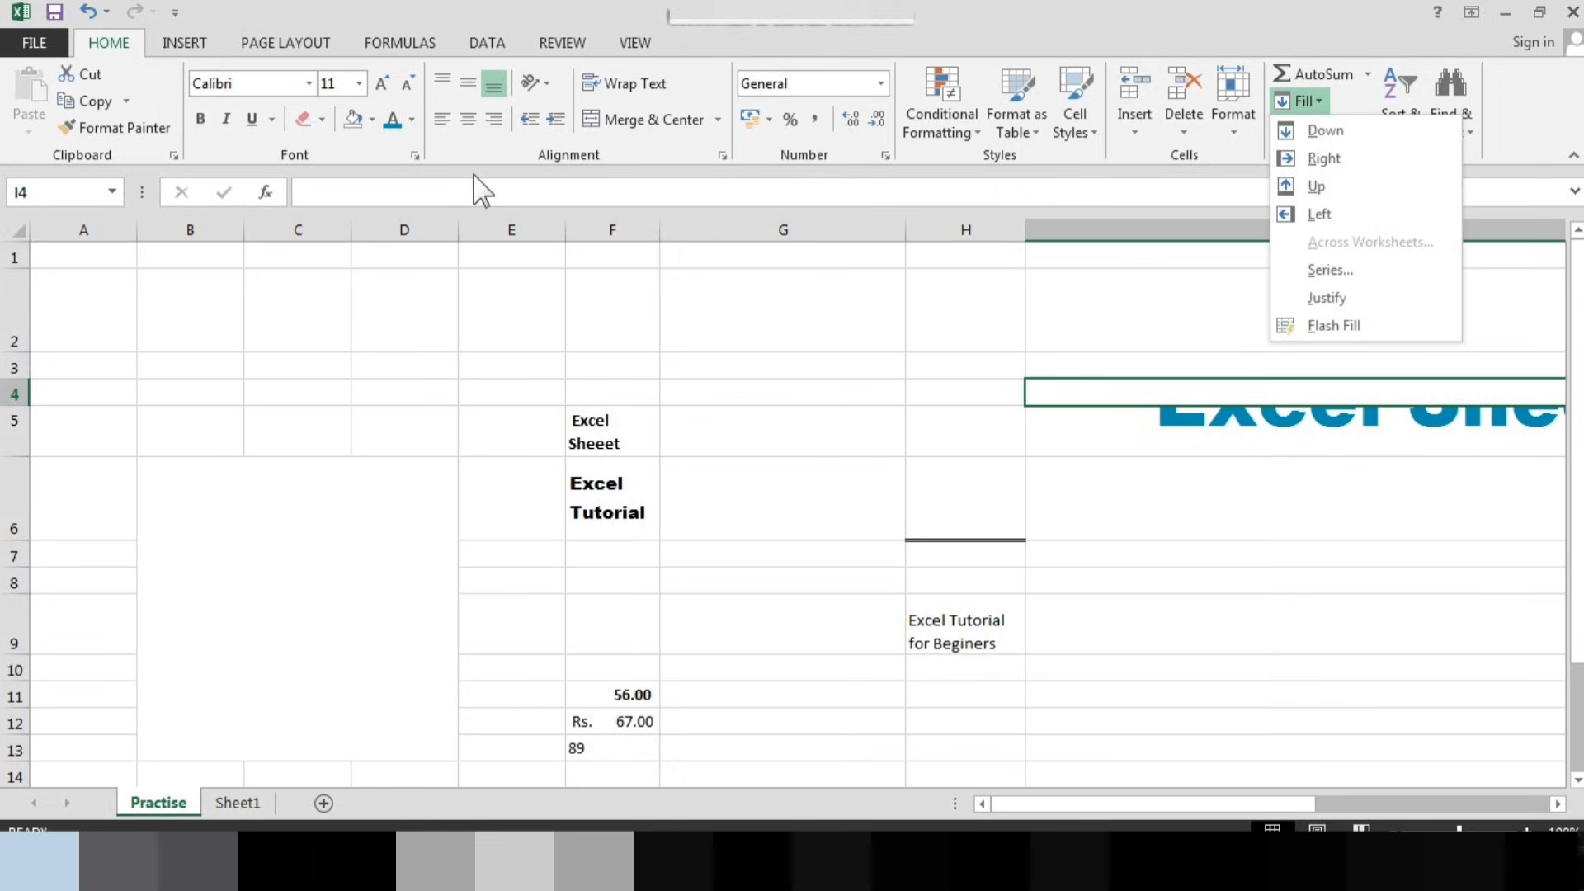
click(859, 386)
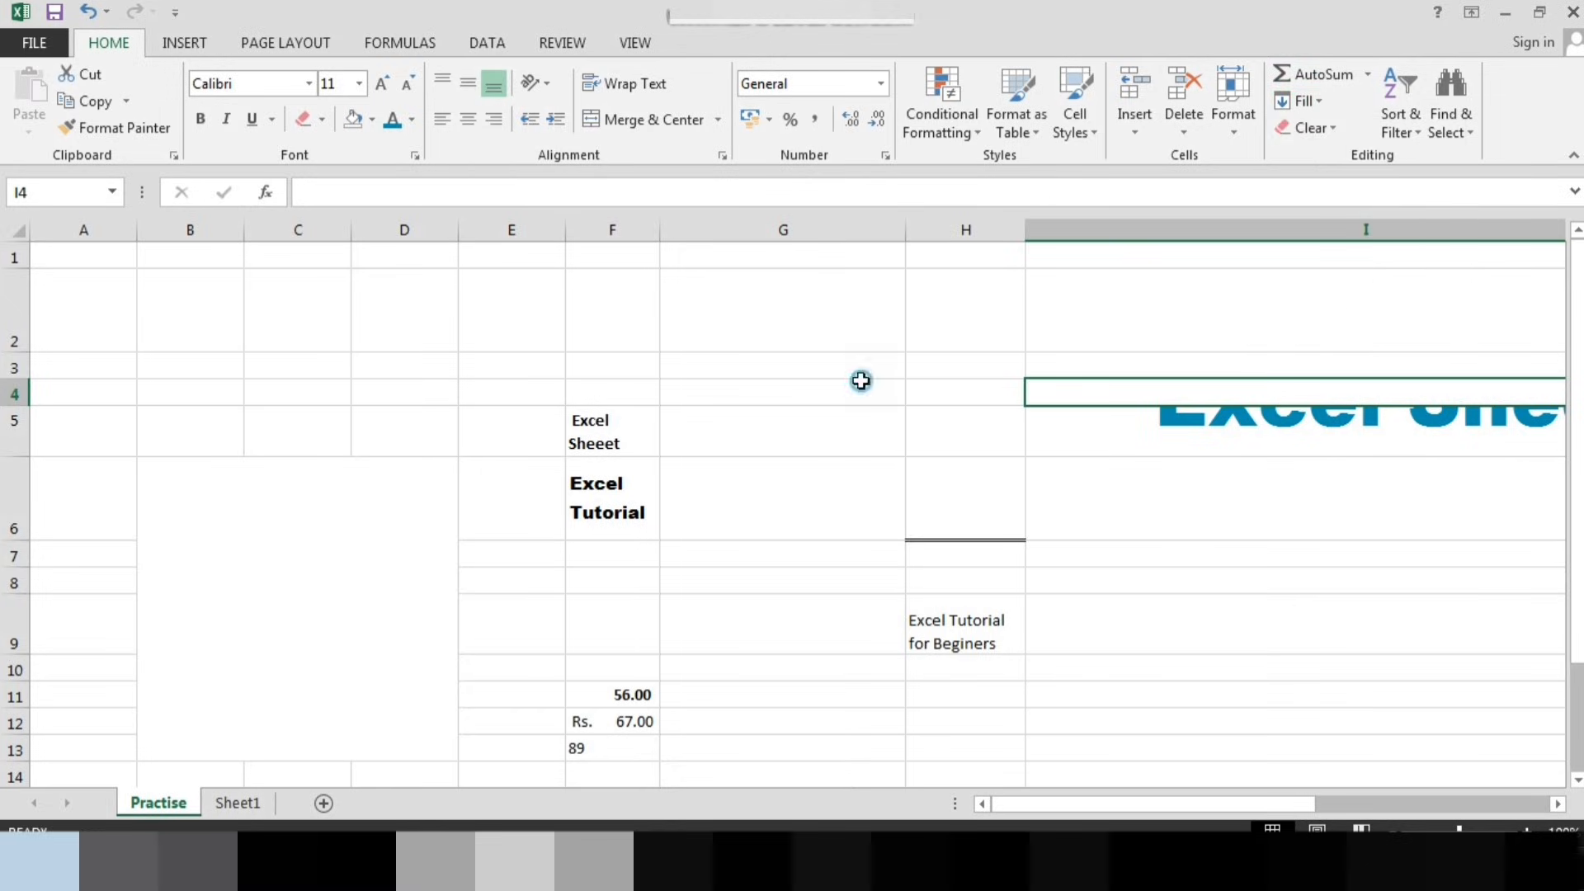
click(1318, 128)
click(1000, 404)
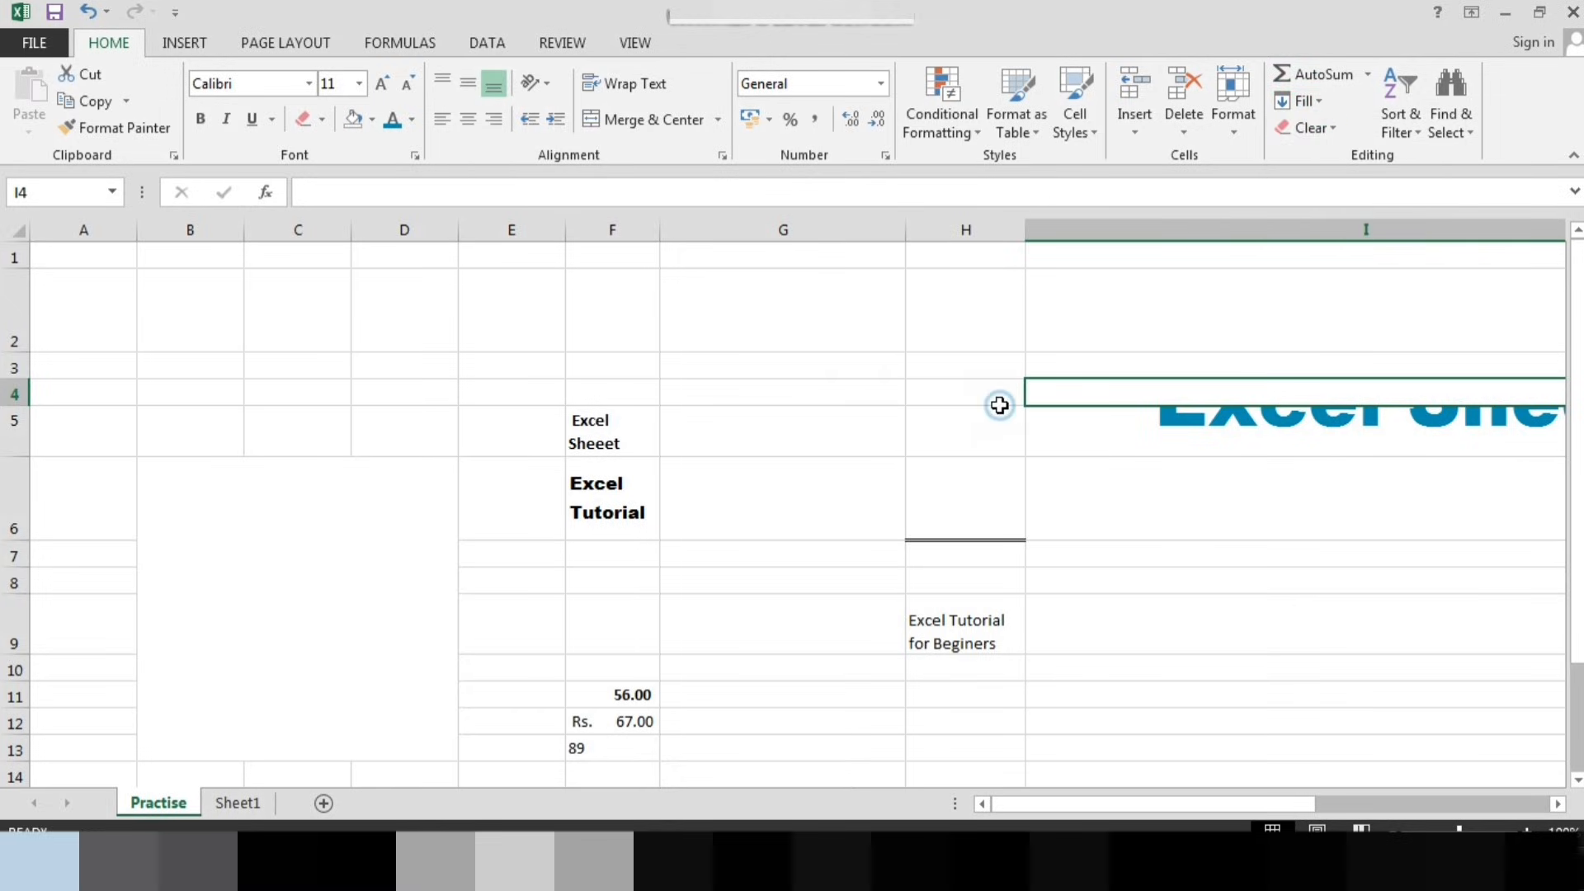
Clear everything from cell F5, both its content and its formatting
click(628, 437)
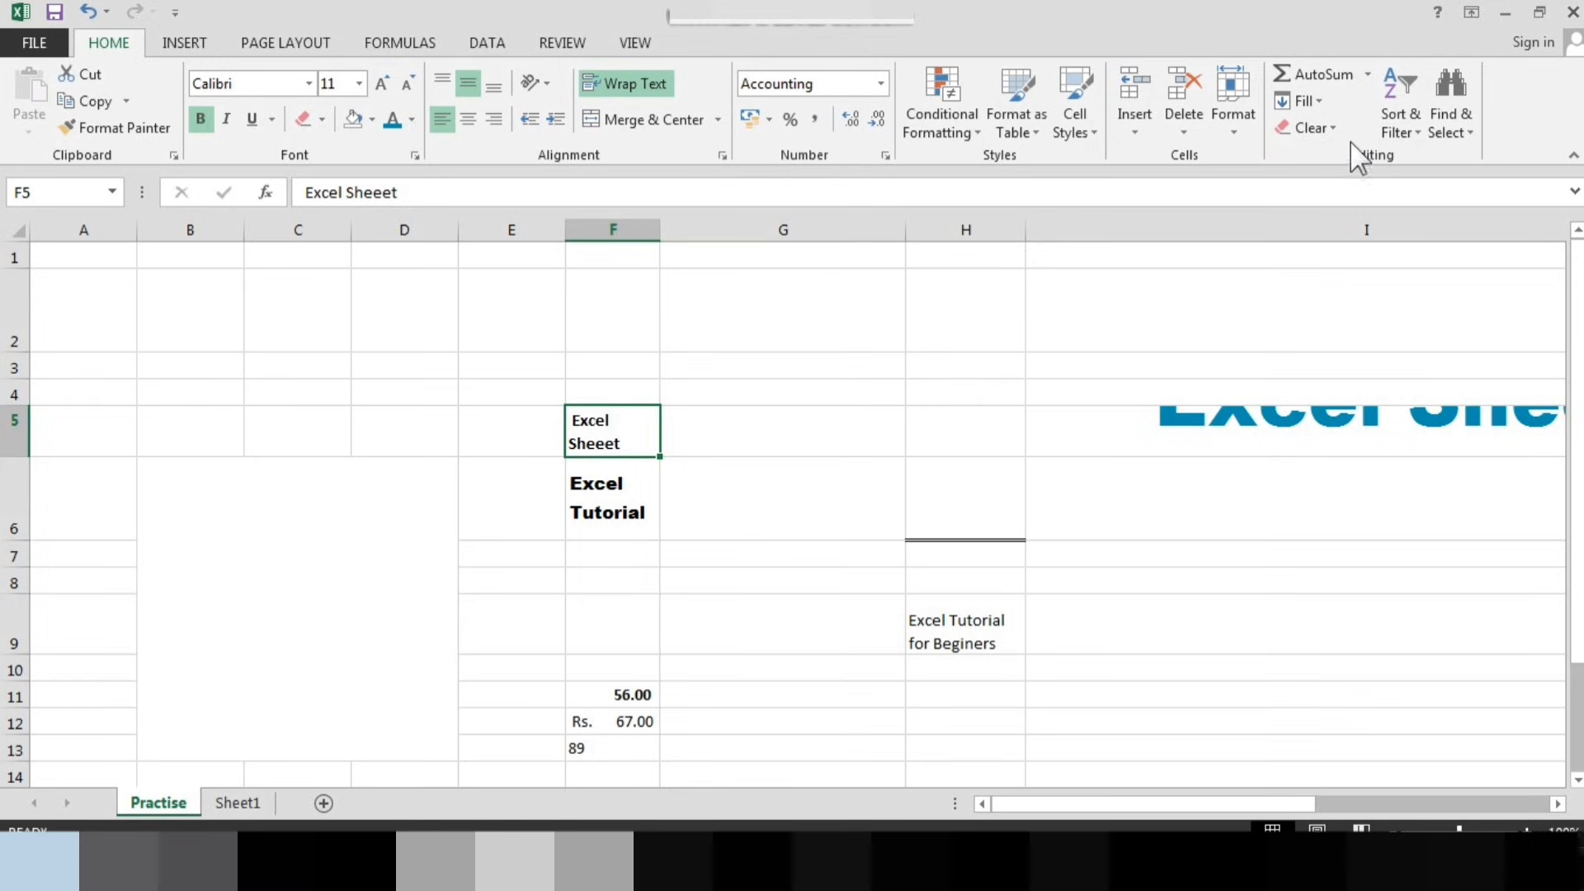
click(1330, 128)
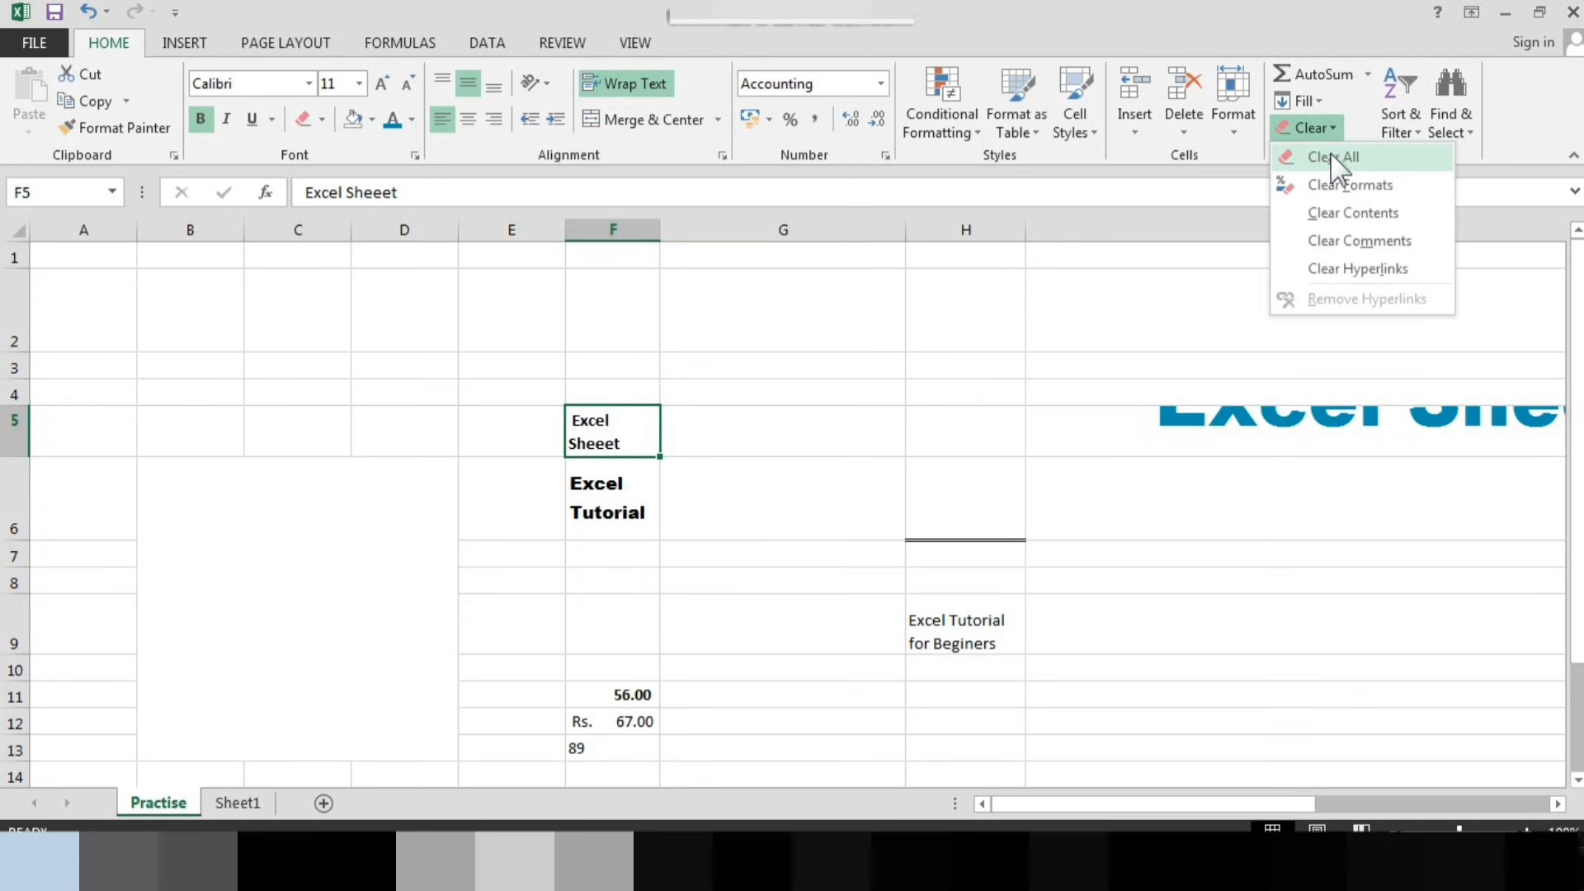
click(1331, 159)
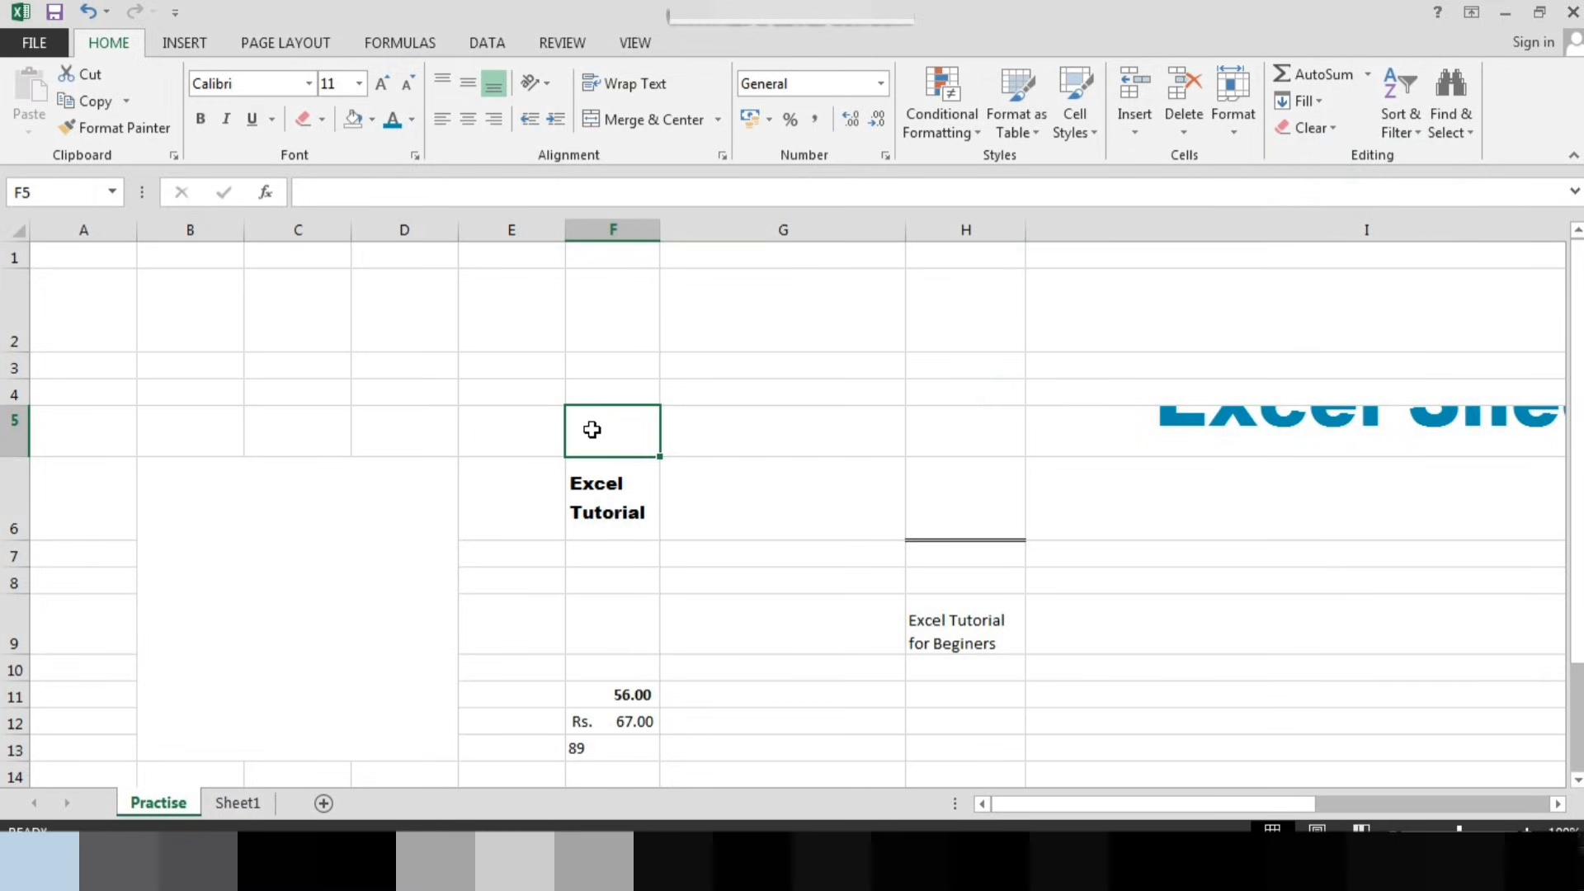
click(1103, 191)
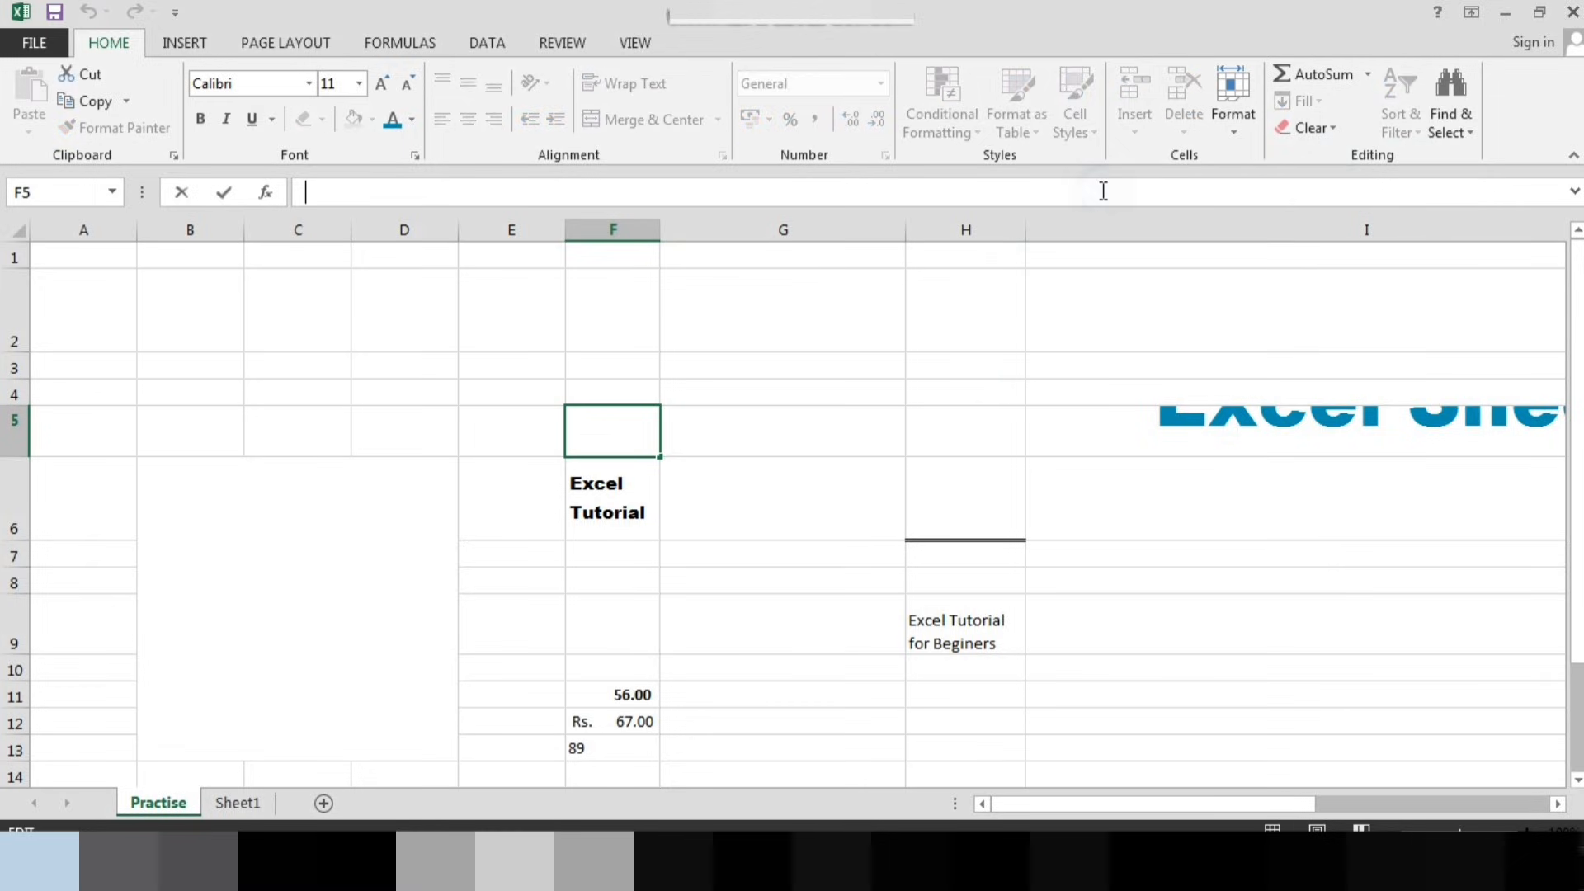
click(1004, 424)
Clear only the formatting of cell F6 and widen column F slightly so its text fits
click(1332, 130)
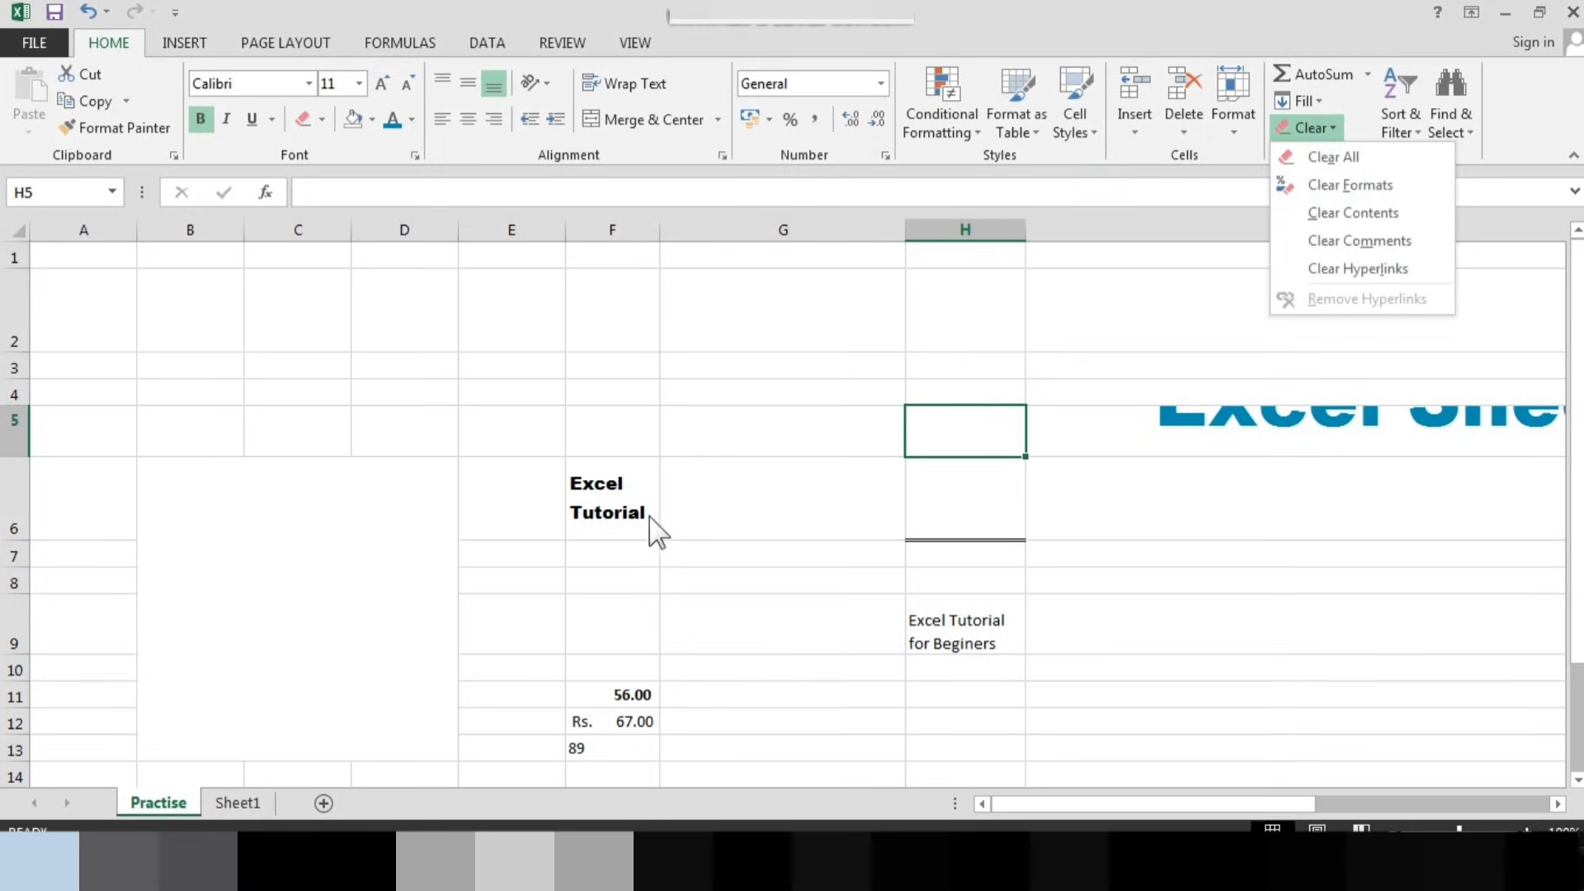
click(626, 495)
click(625, 500)
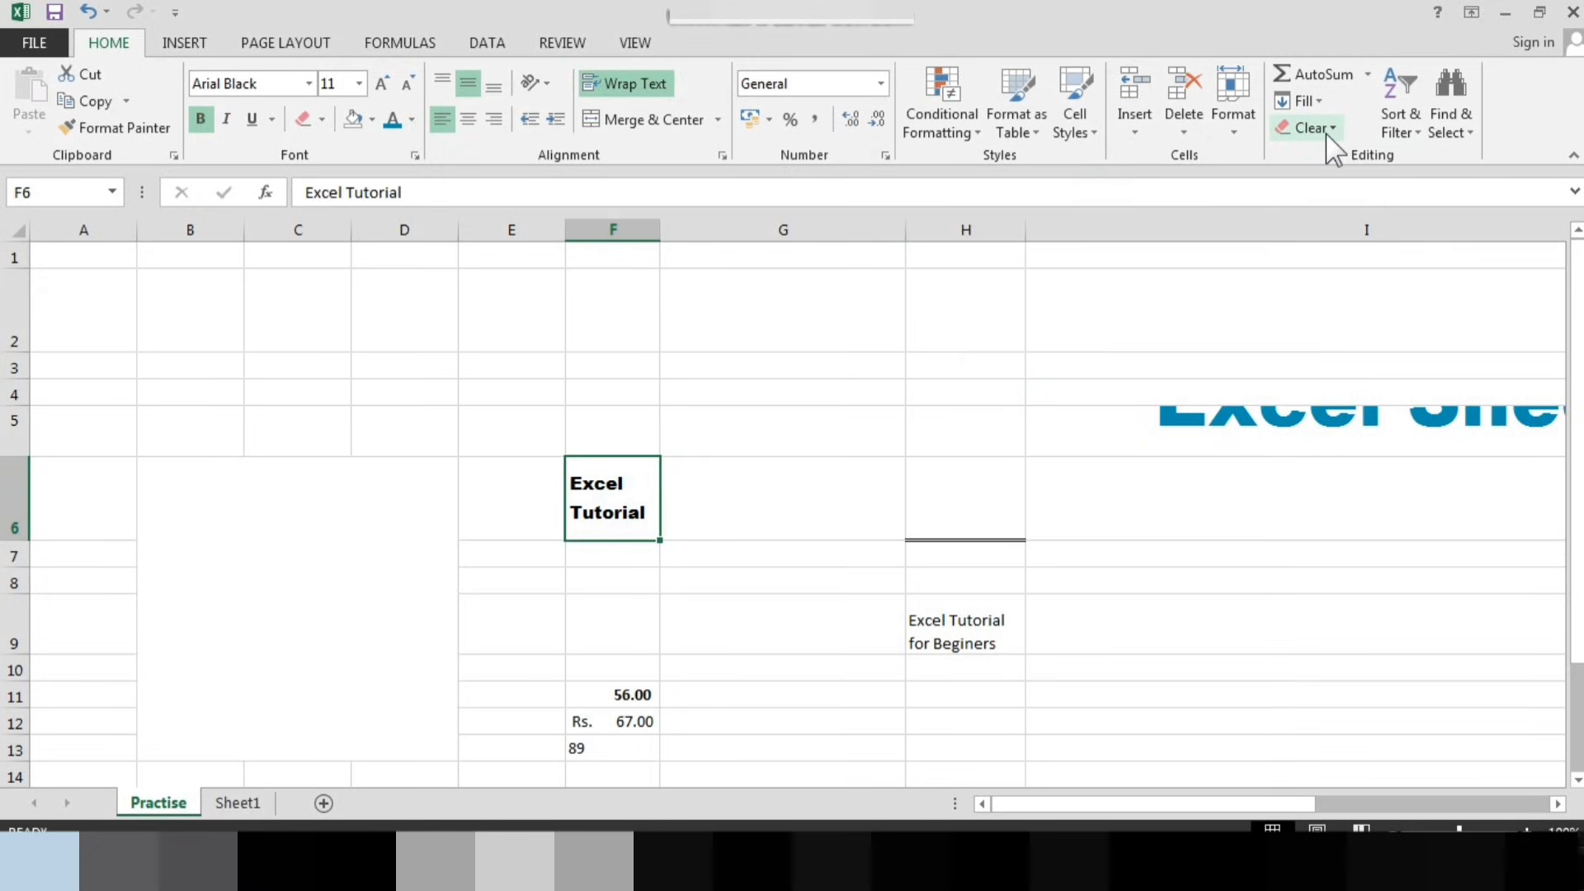
click(1324, 130)
click(1336, 196)
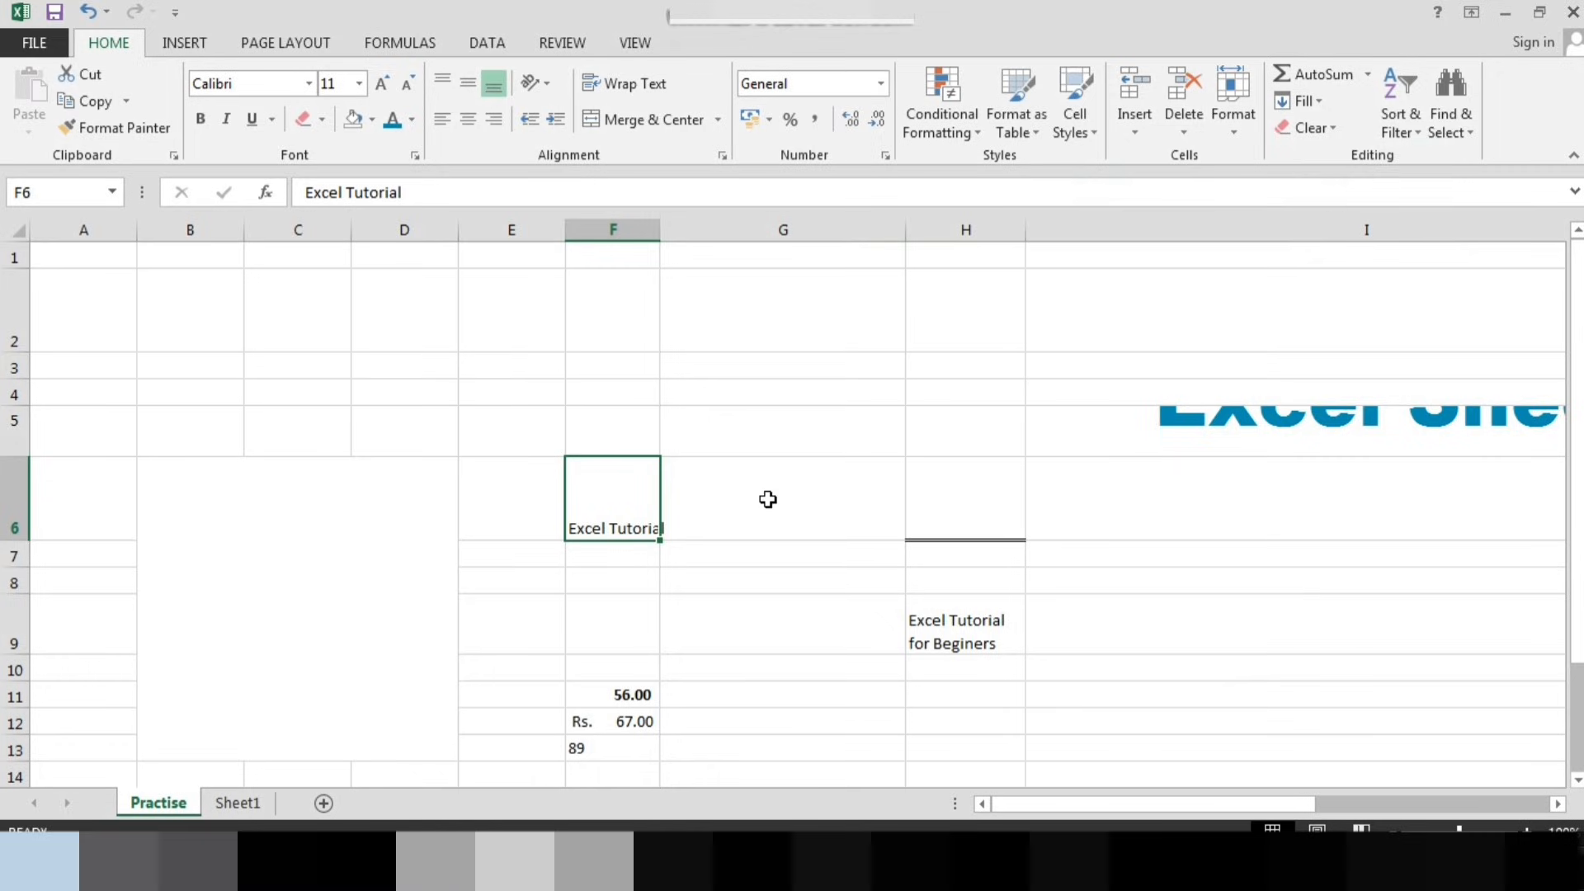
drag(665, 235, 696, 235)
click(1334, 129)
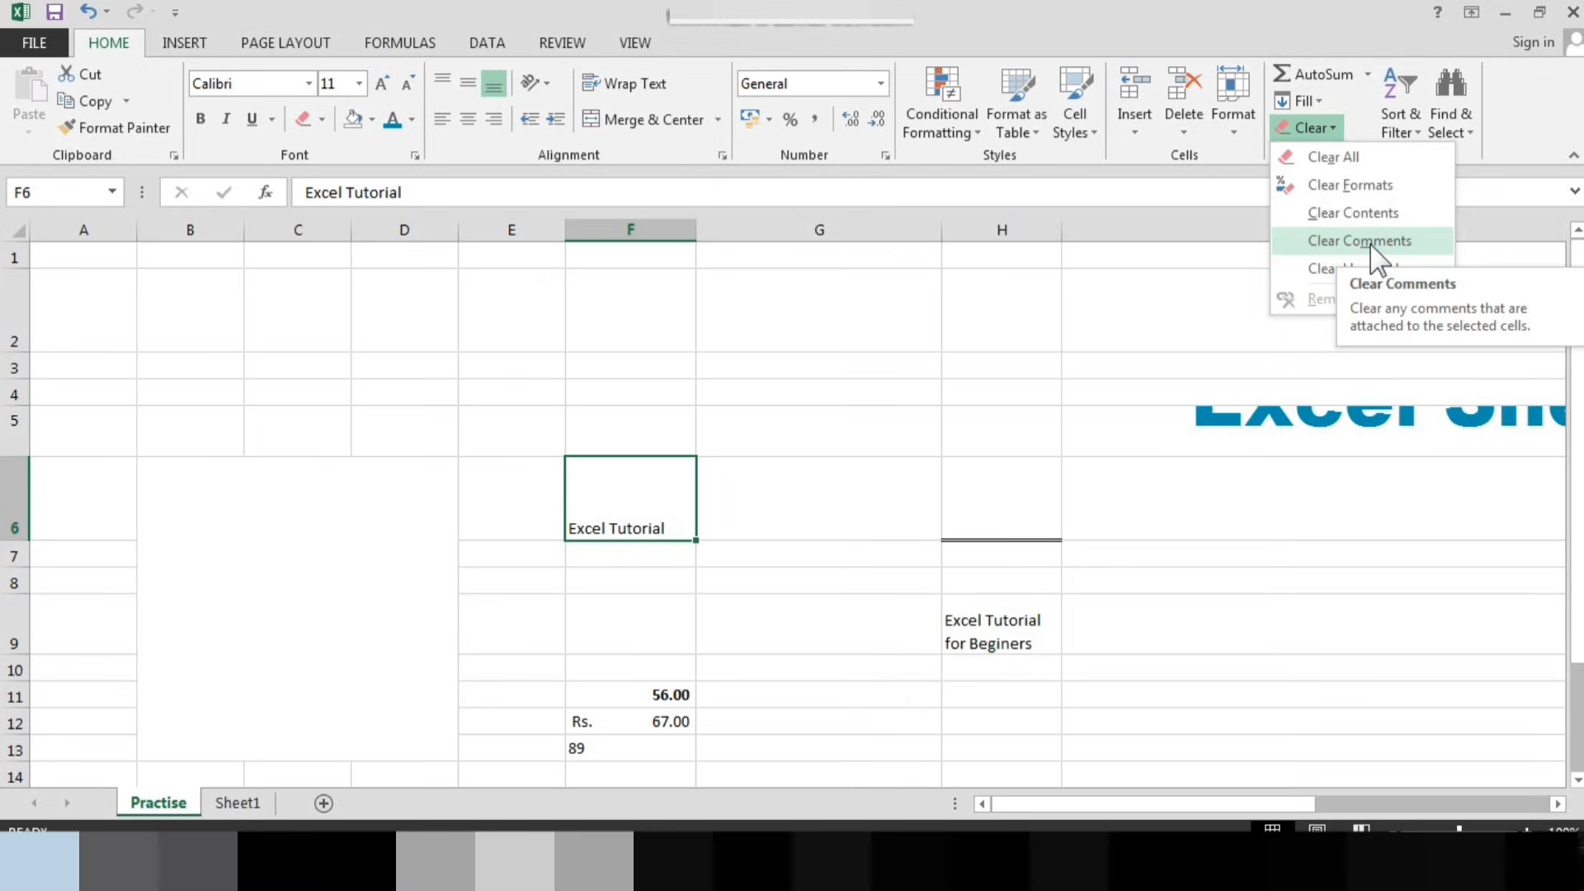
click(1254, 649)
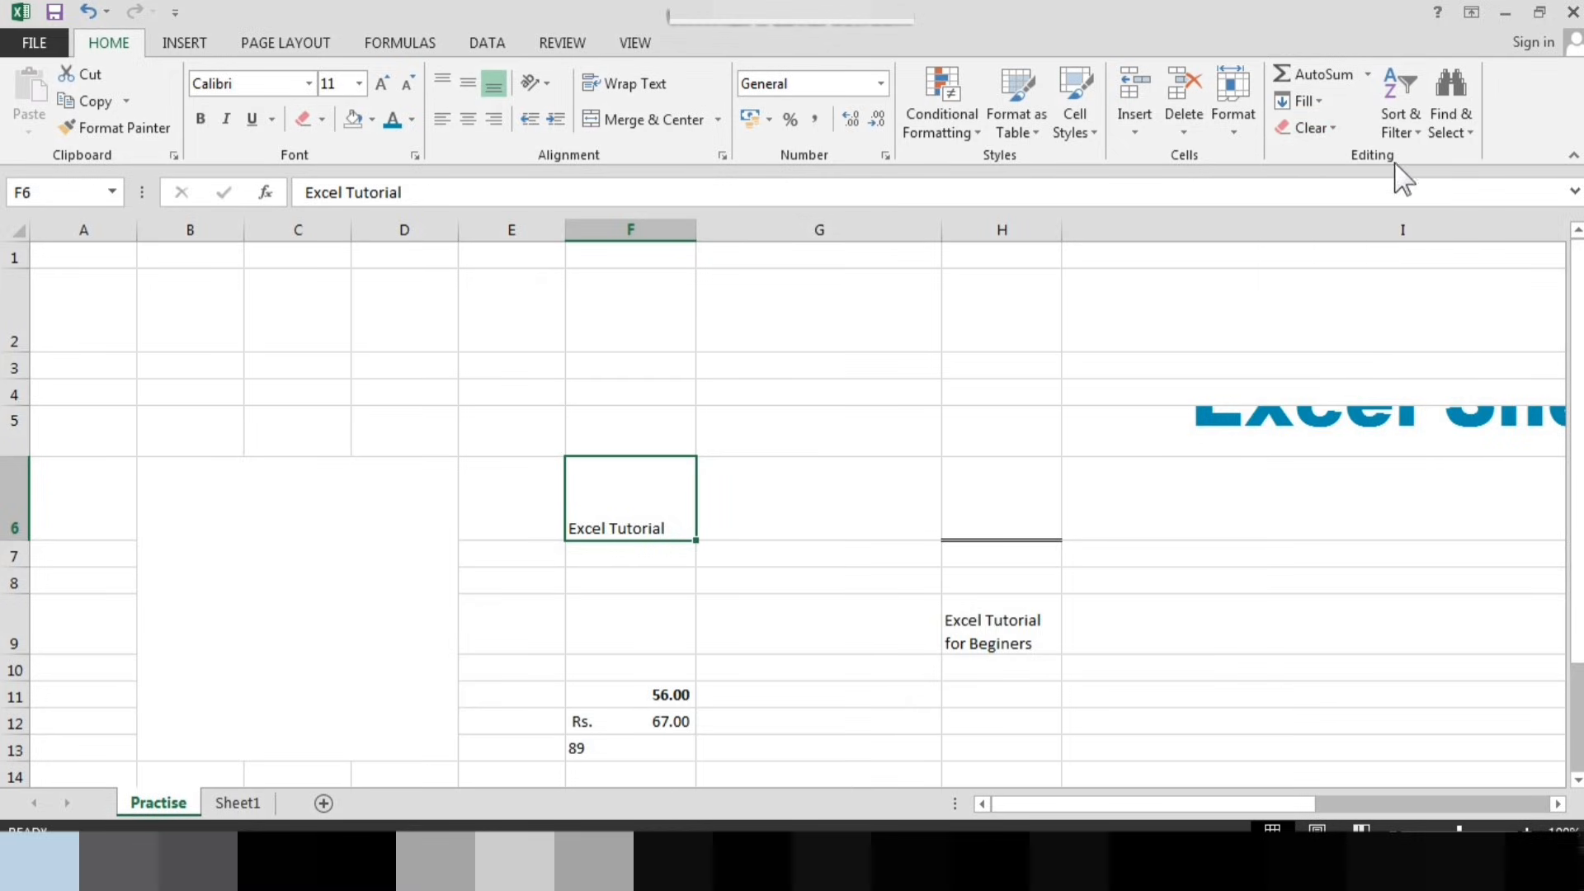
click(1413, 132)
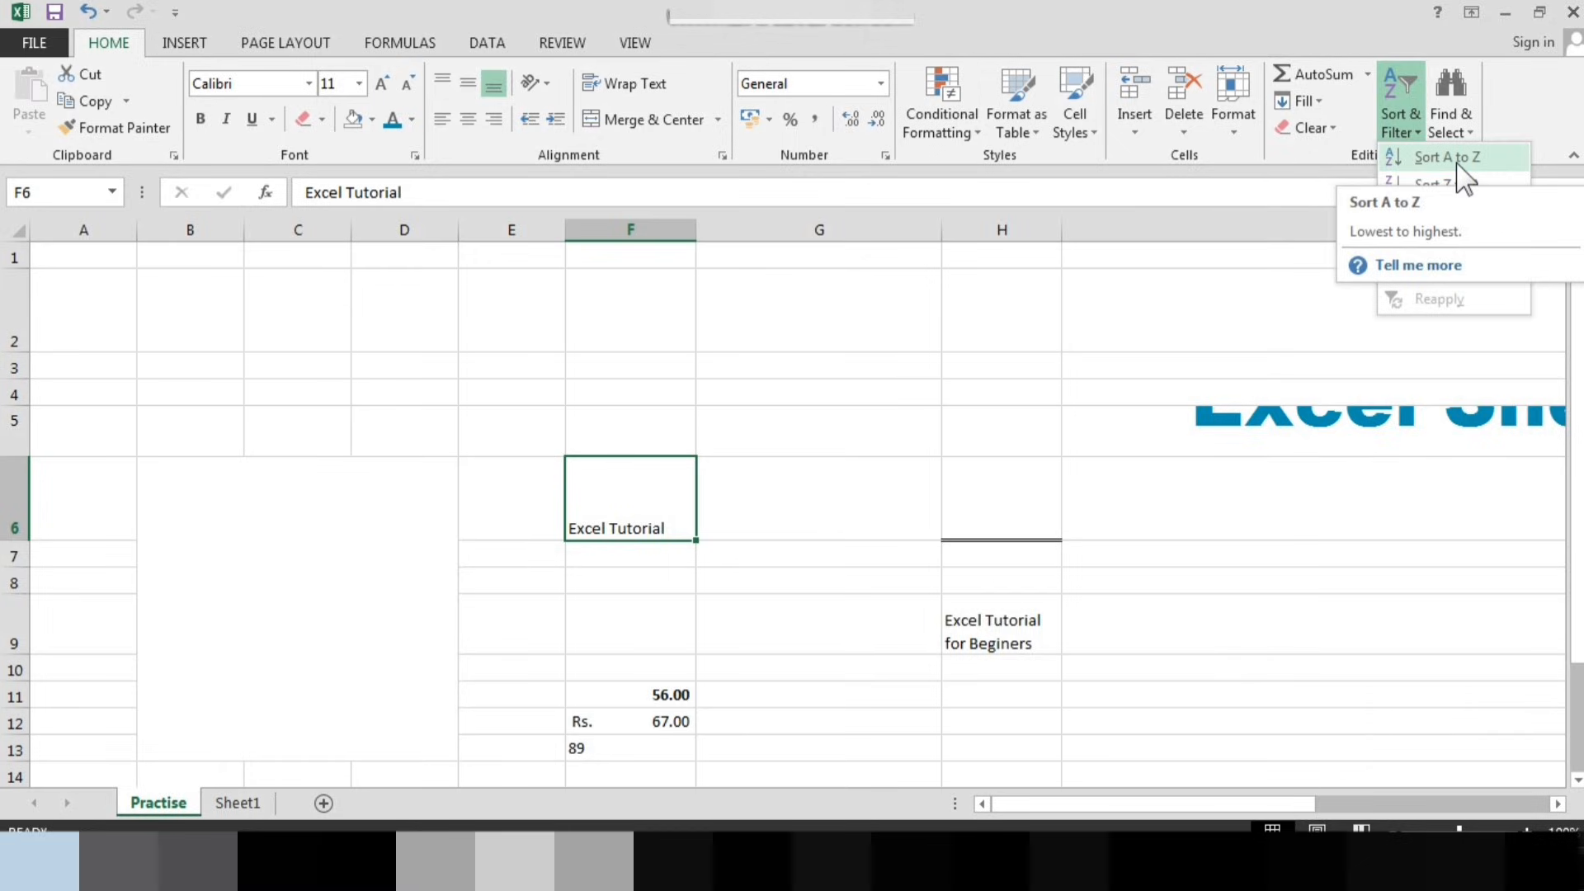
click(1230, 368)
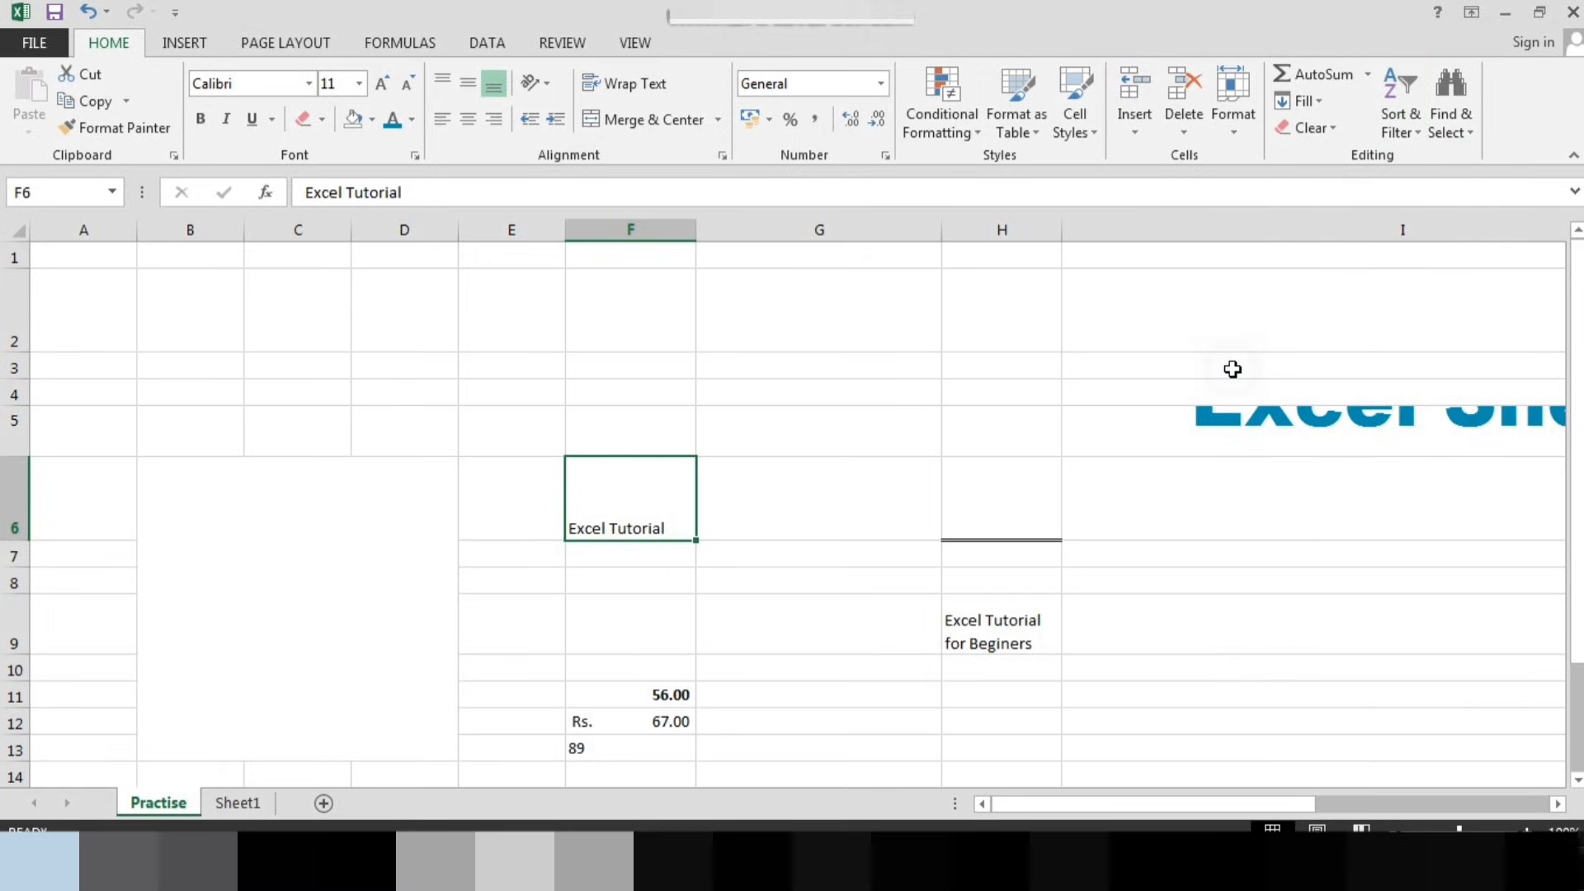
Add a filter to the Excel Tutorial heading in cell F6
click(1409, 124)
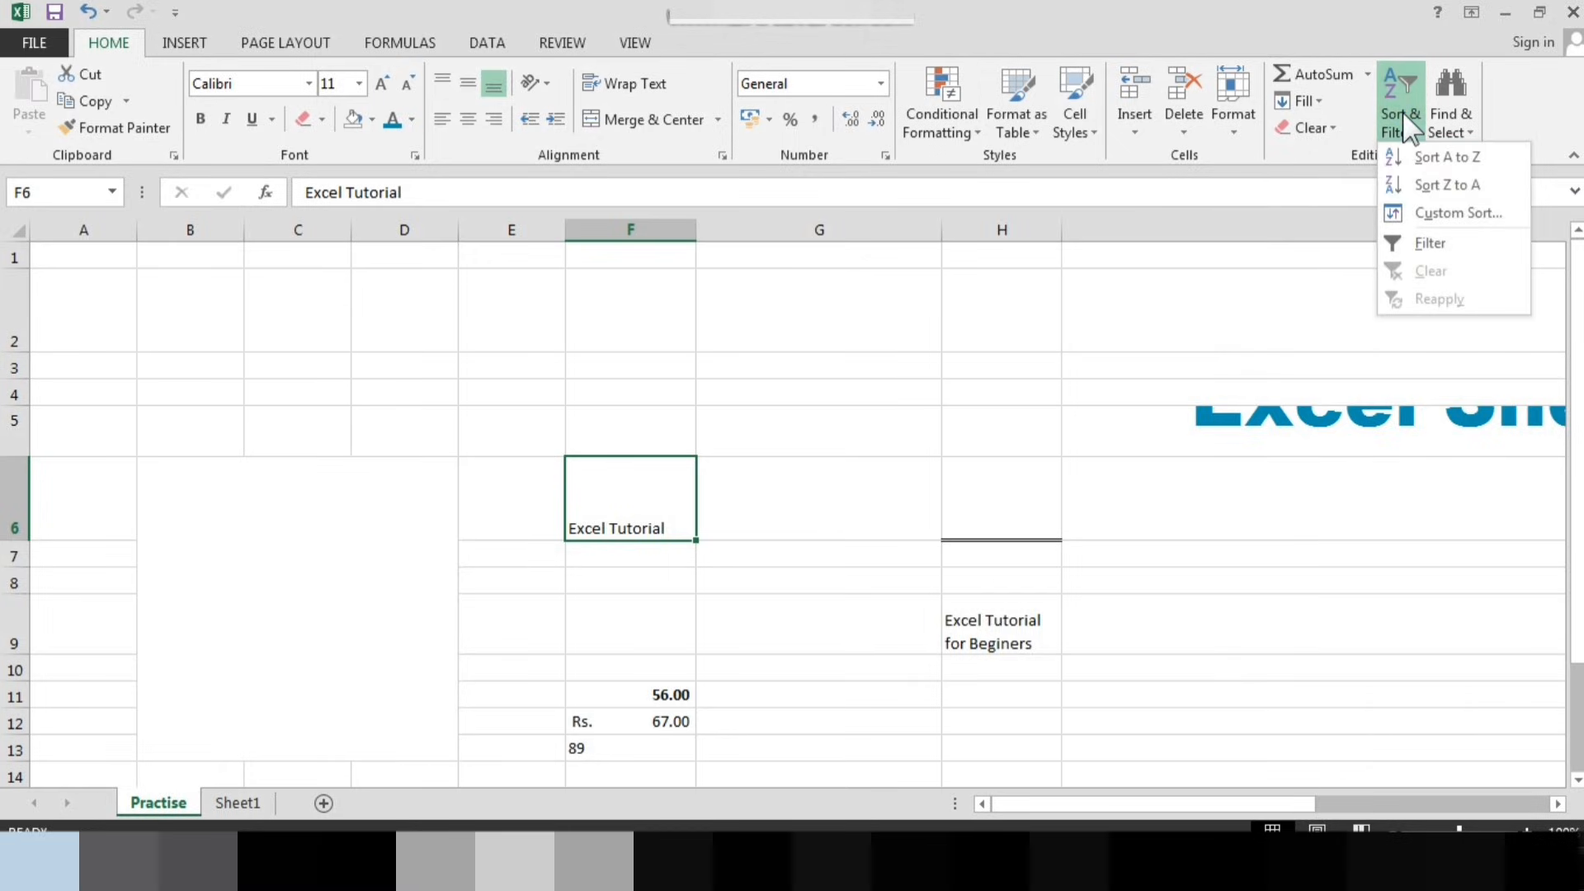
click(1439, 243)
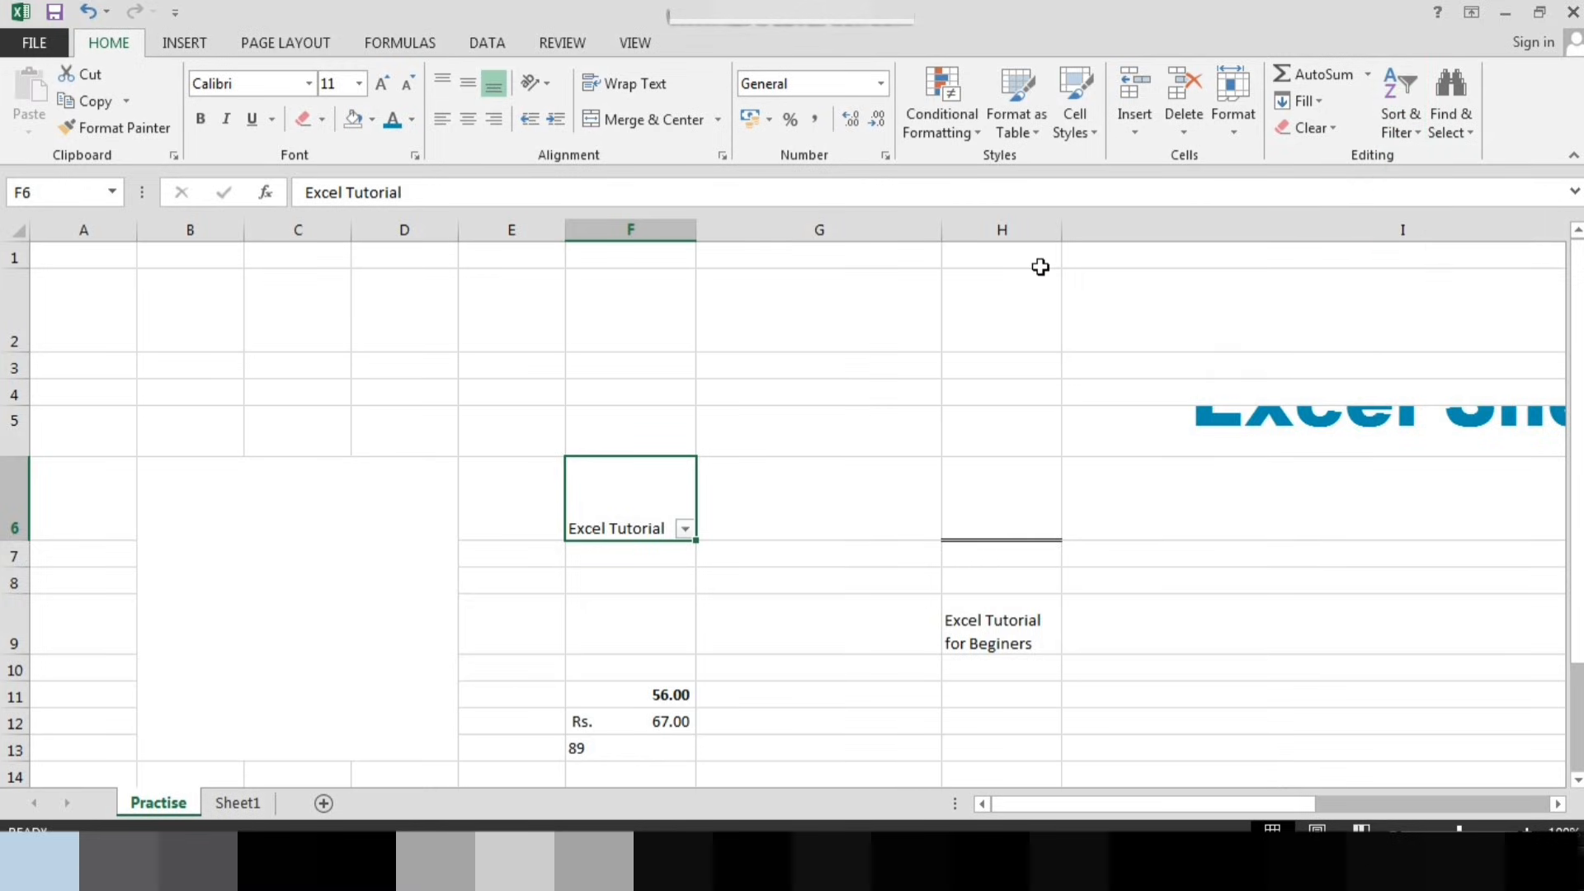
click(632, 226)
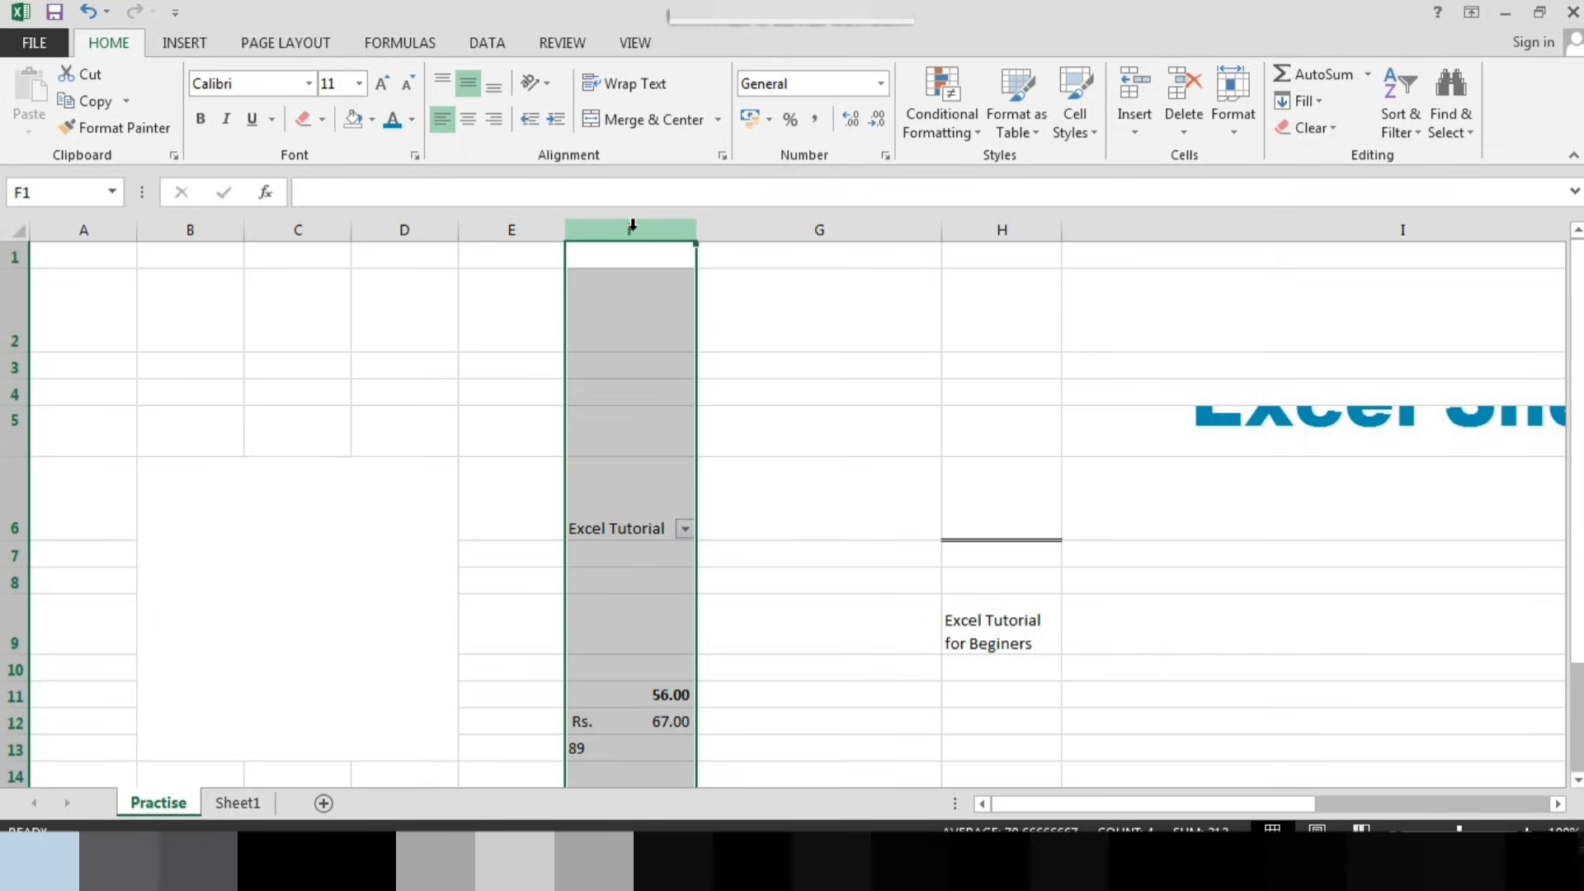
click(975, 424)
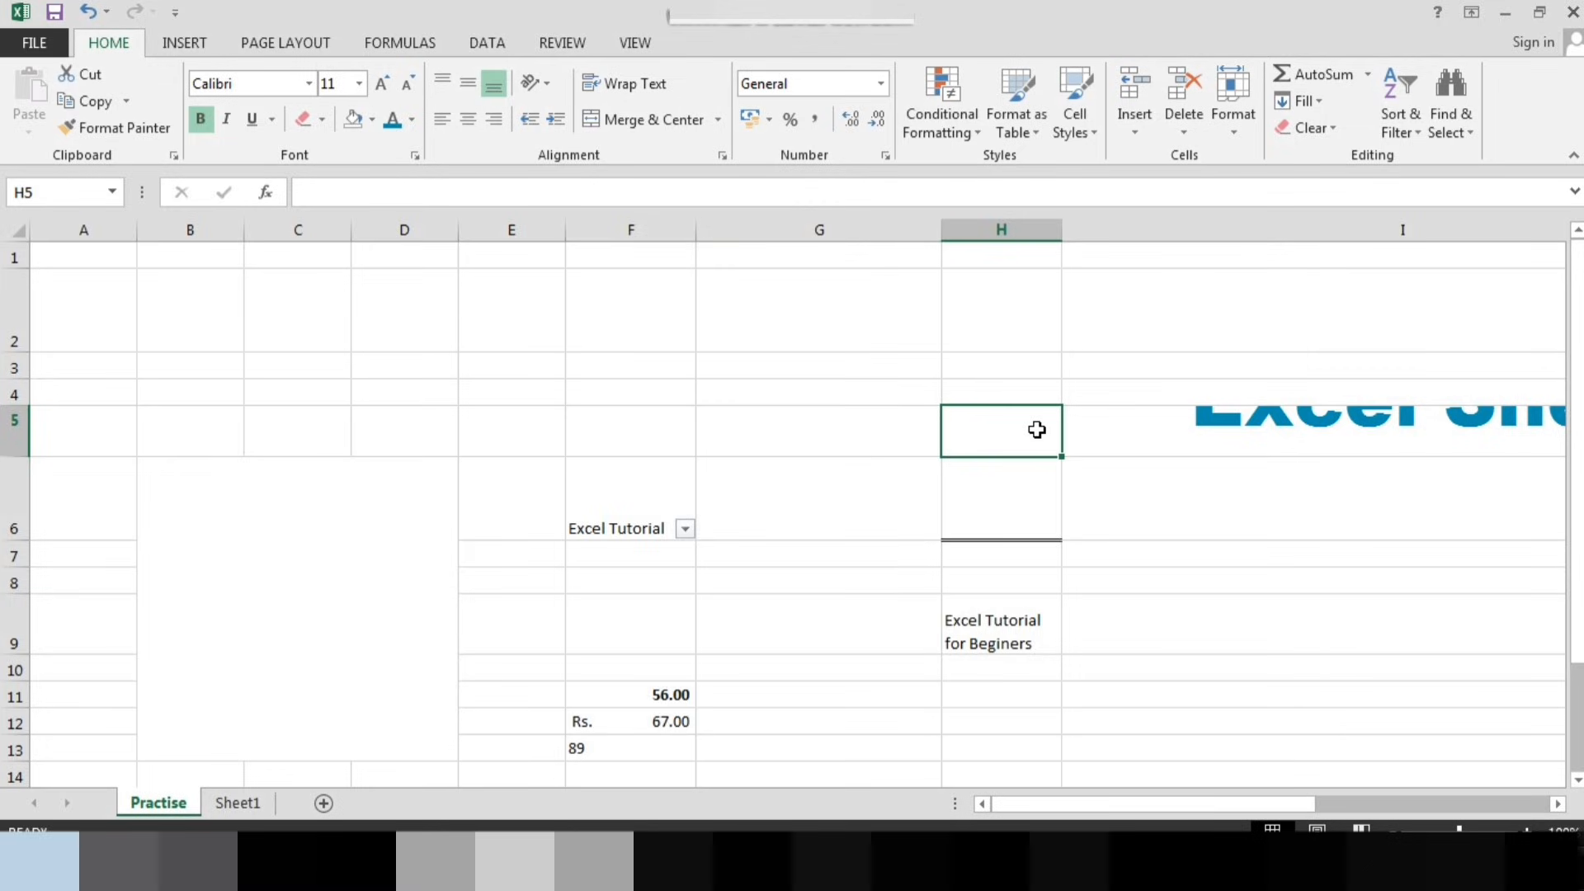
click(1161, 325)
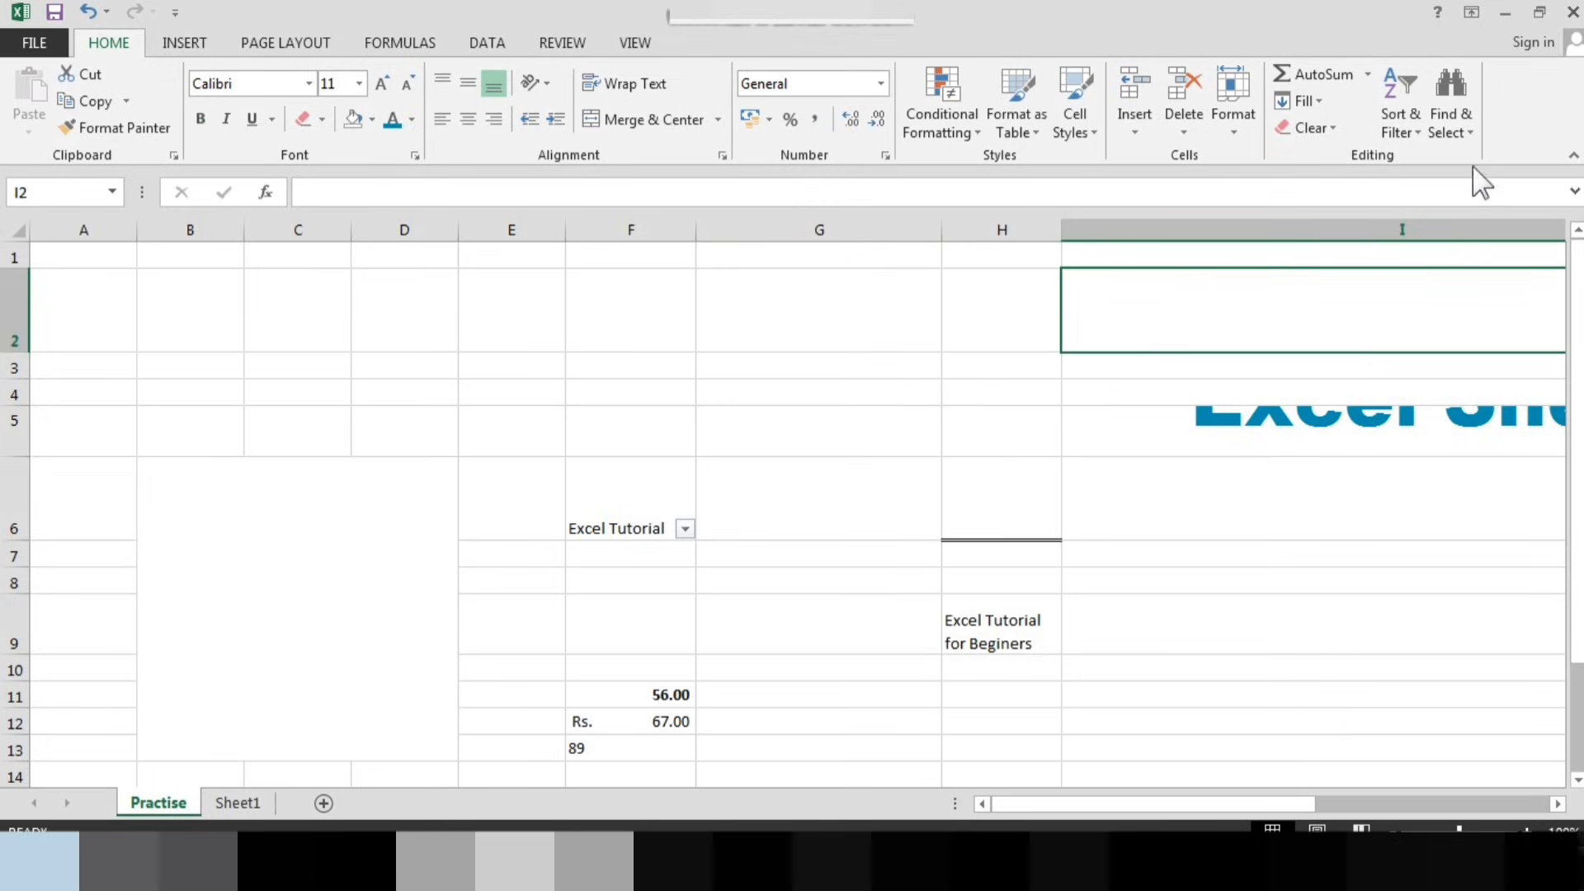
Find the text "Excel" in the sheet and go through its matches repeatedly, then close the search
click(1466, 128)
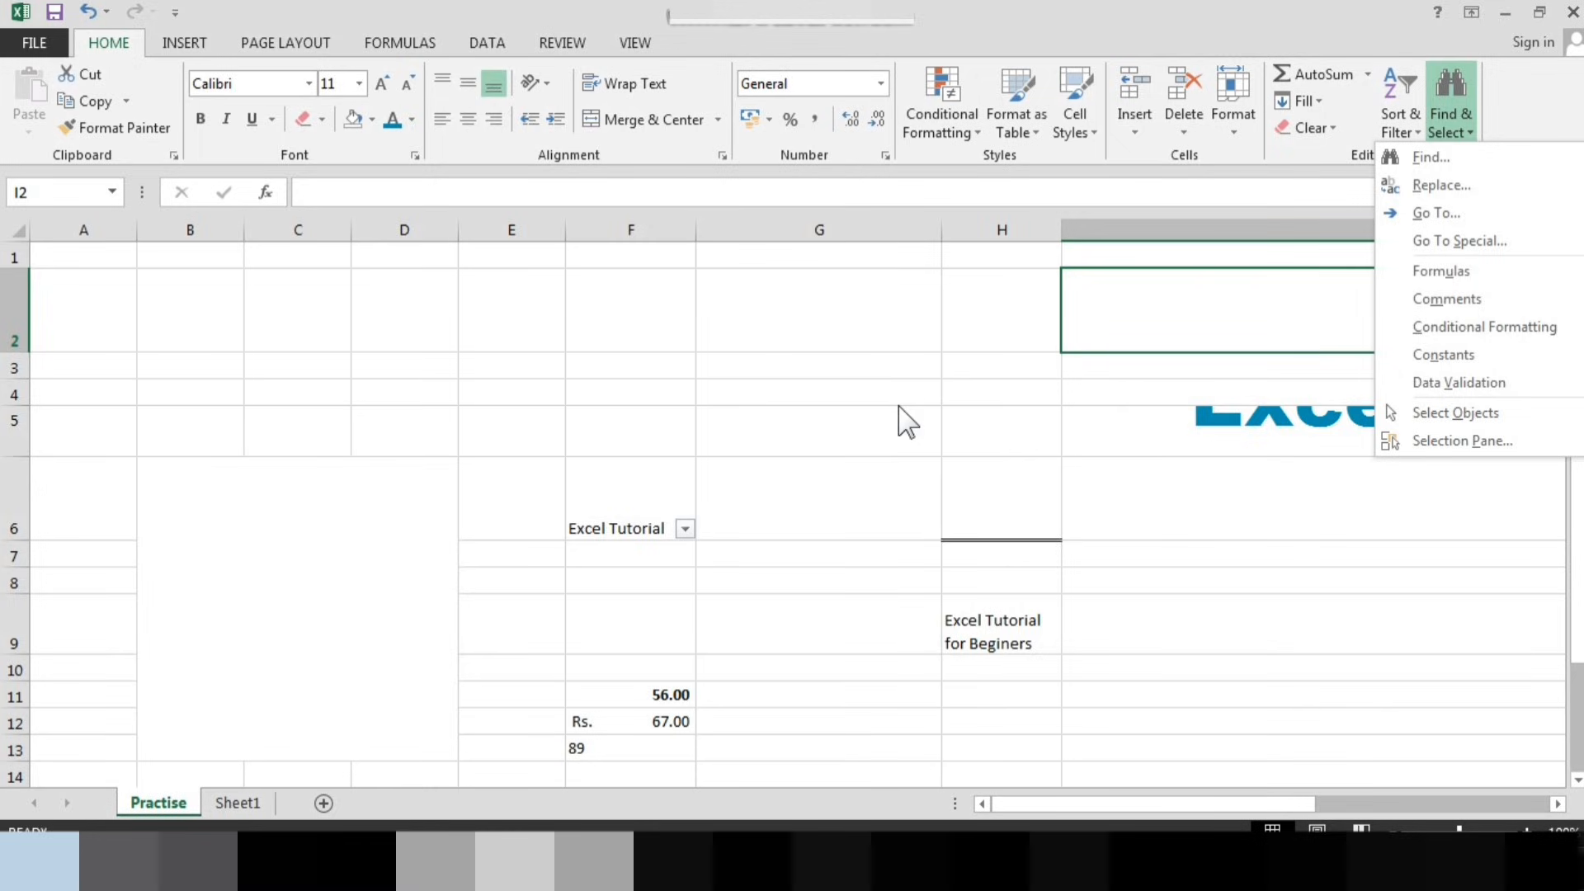
click(1421, 157)
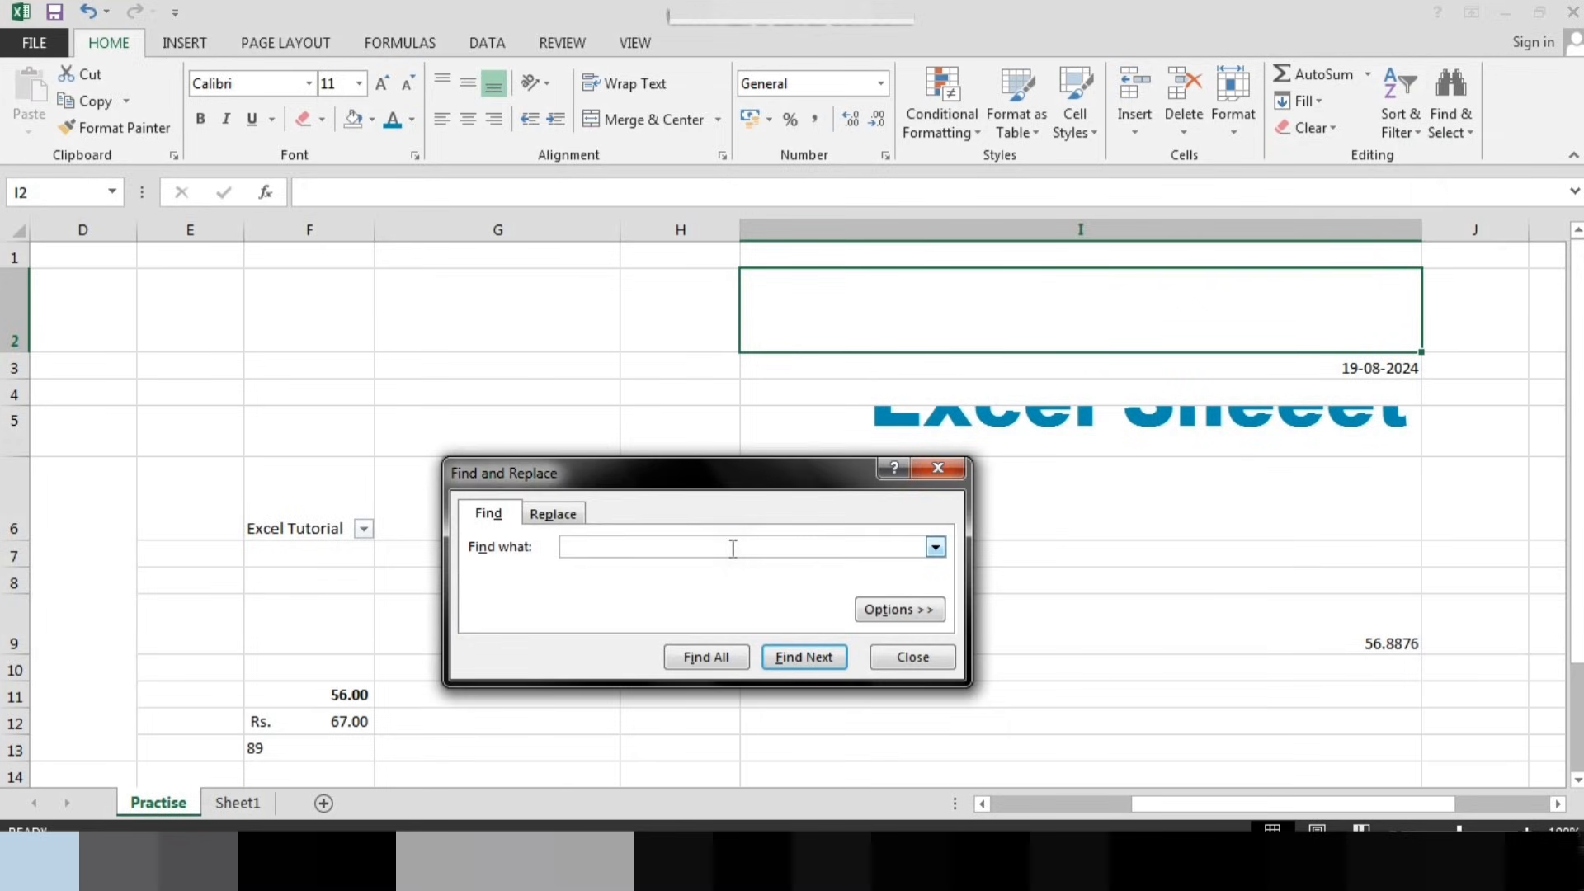
text(Excel)
key(Return)
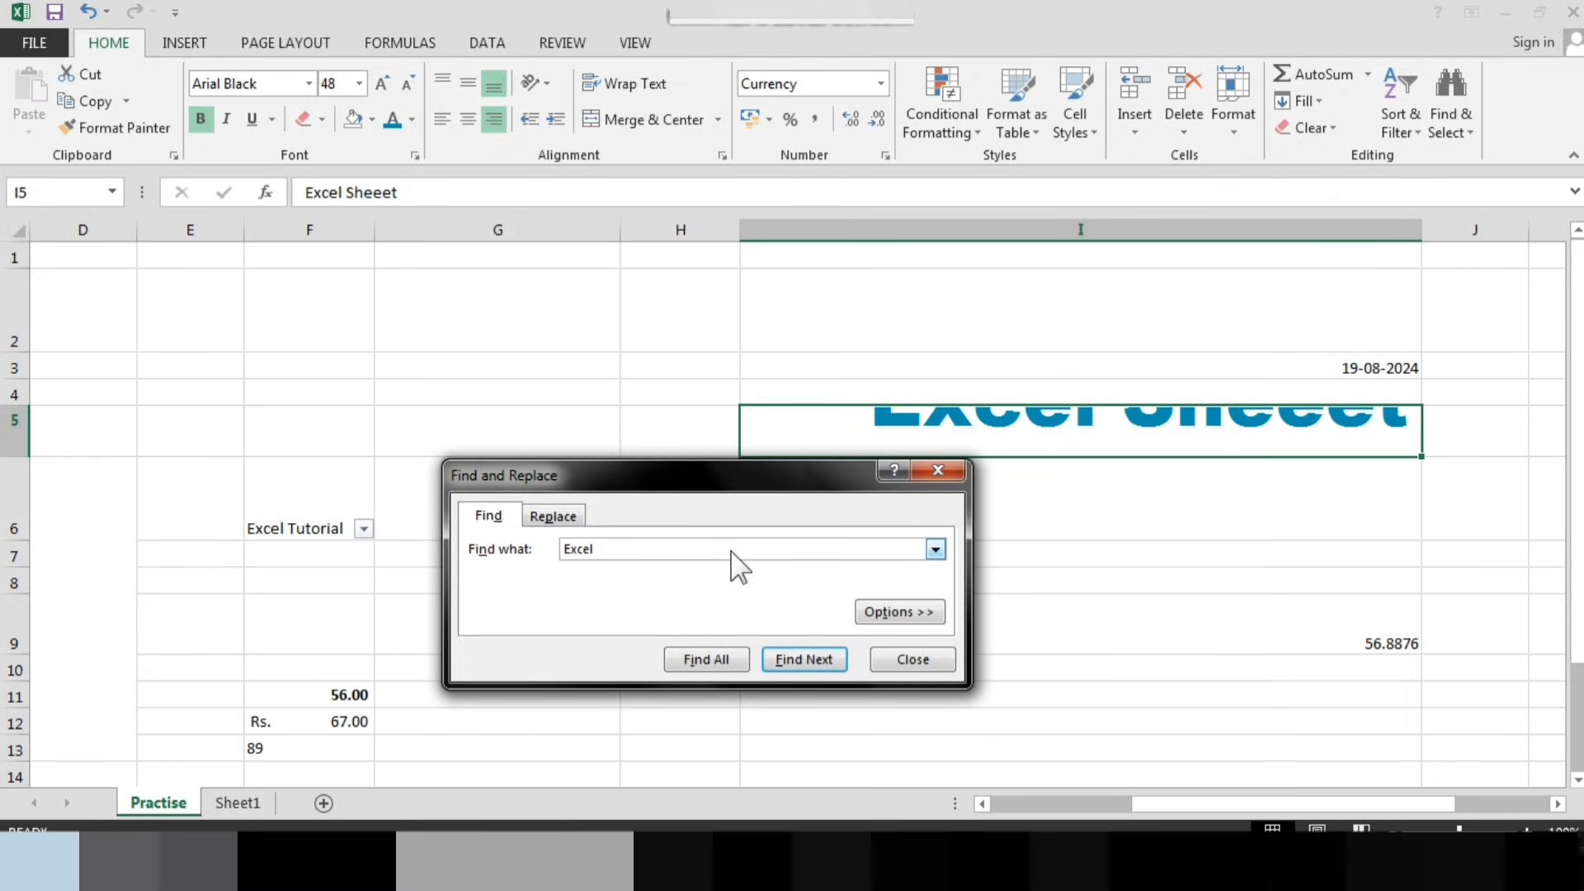
key(Return)
key(Return)
key(Return)
key(Return)
key(Return)
key(Return)
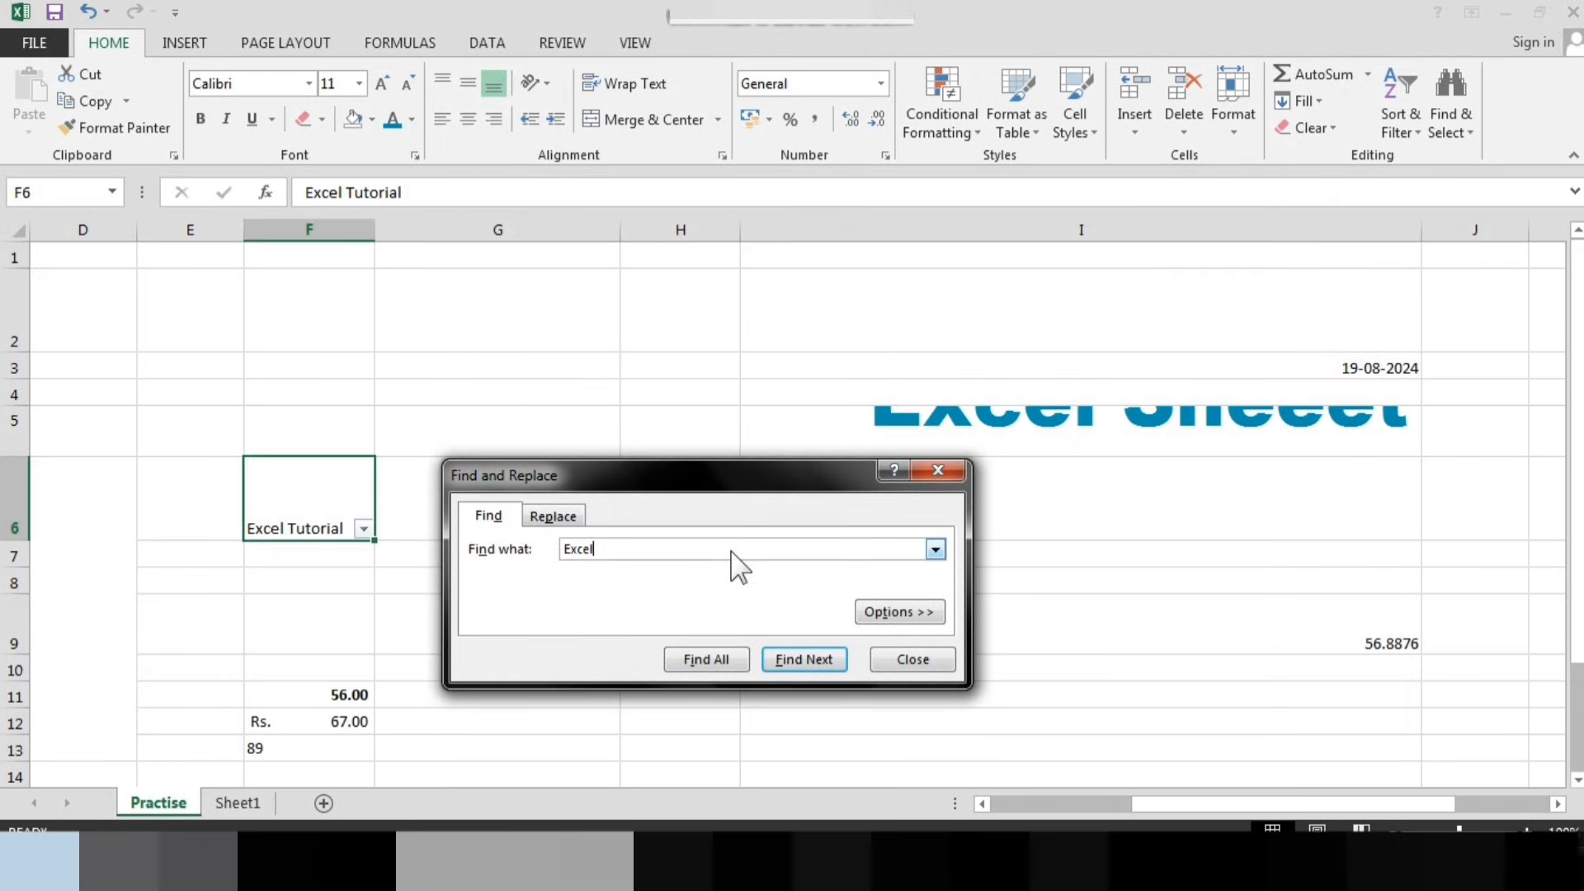
key(Return)
key(Return)
key(Return)
key(Return)
key(Return)
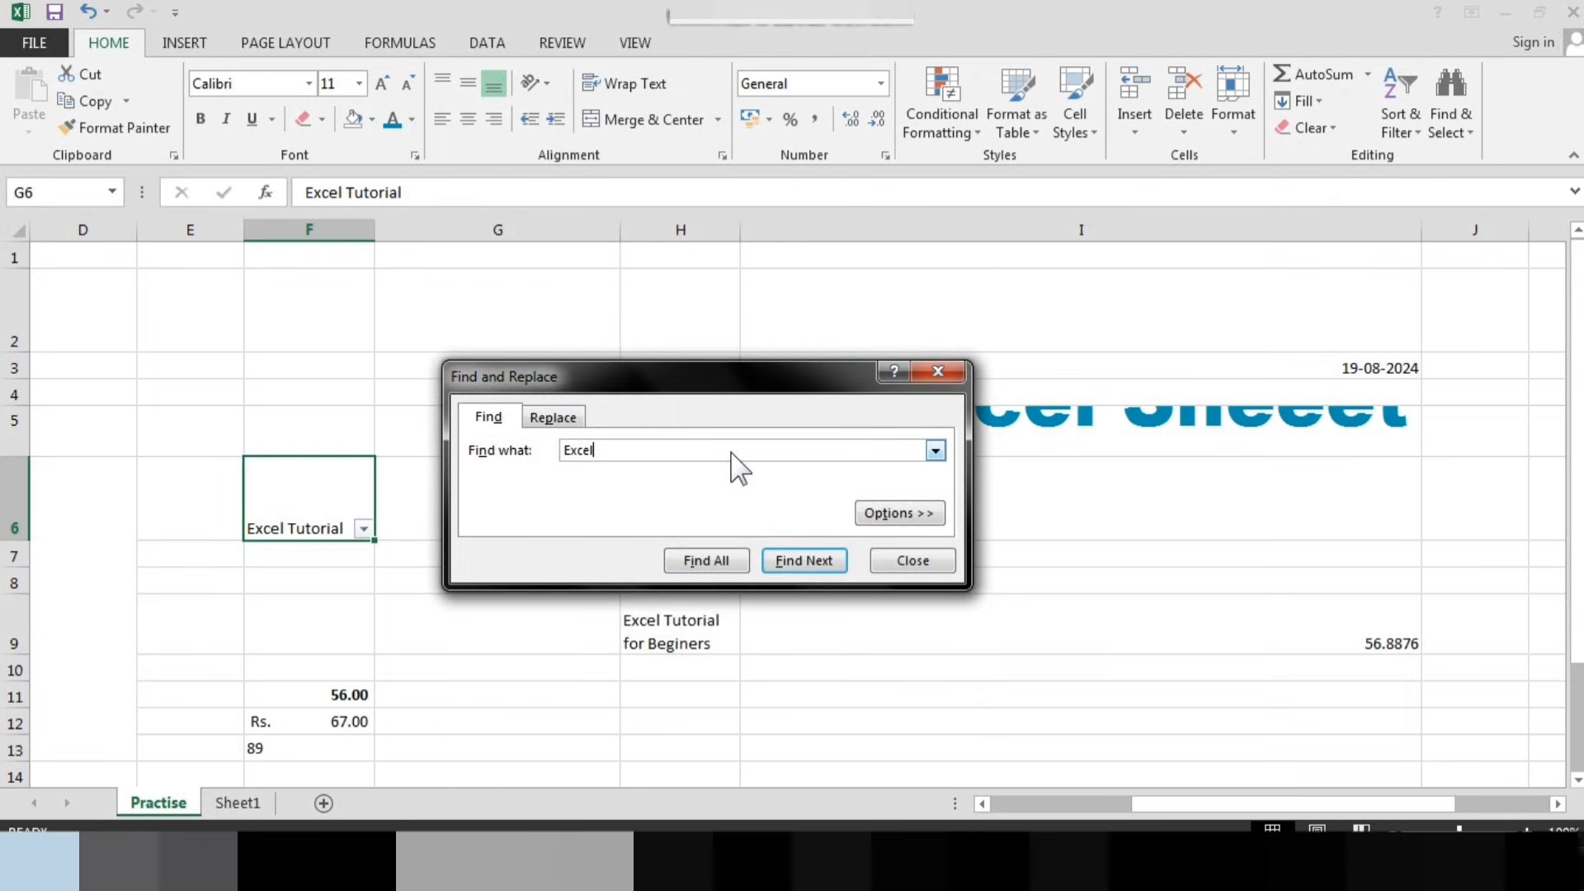
key(Return)
key(Return)
key(Return)
key(Return)
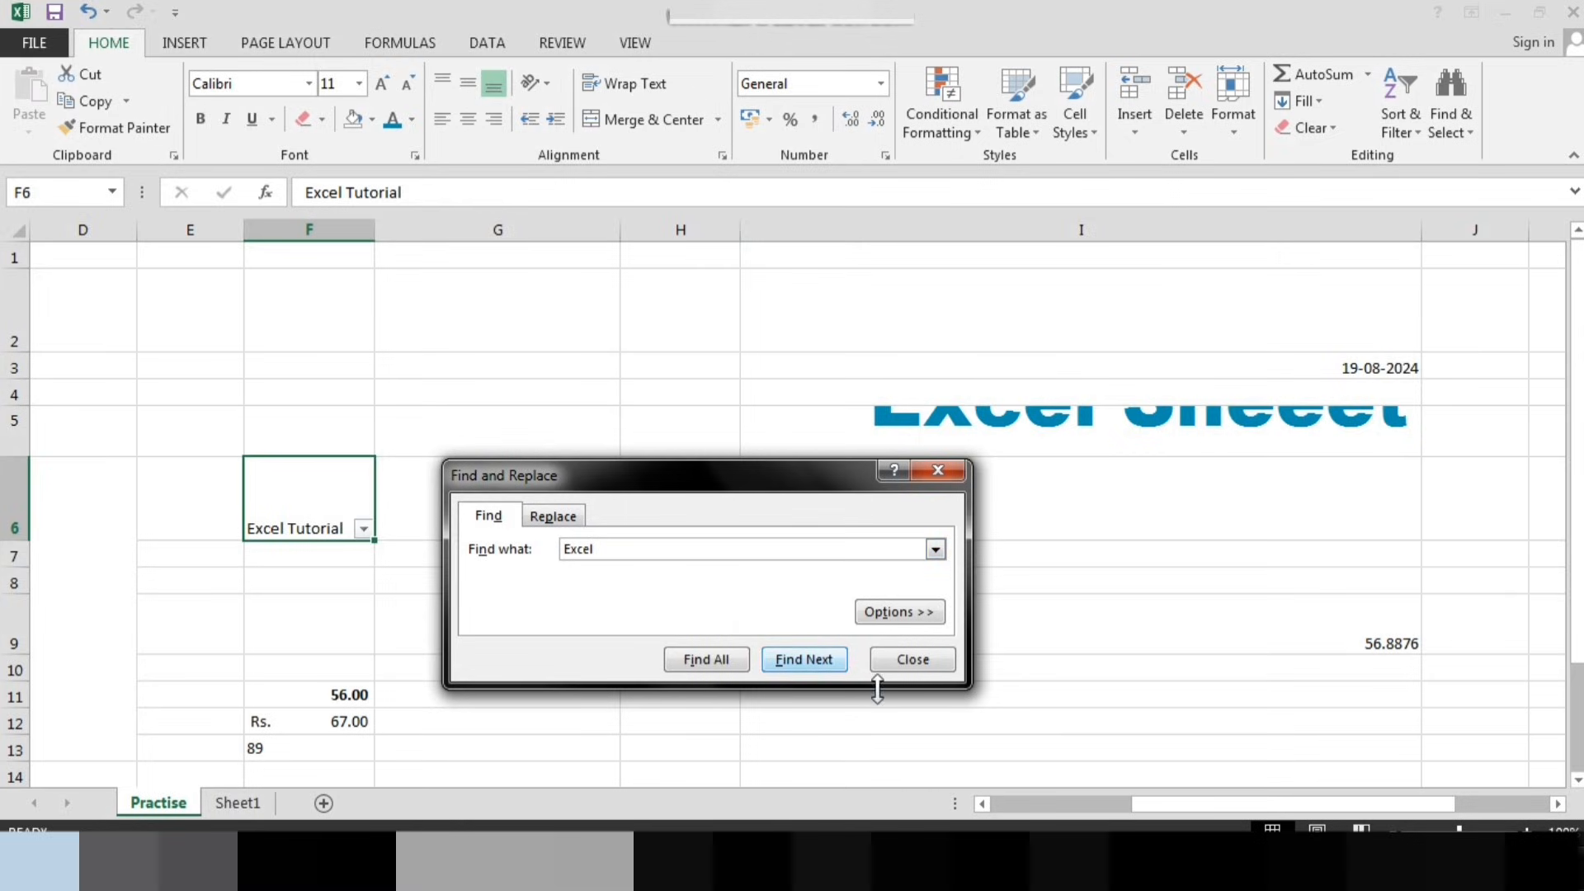
click(880, 662)
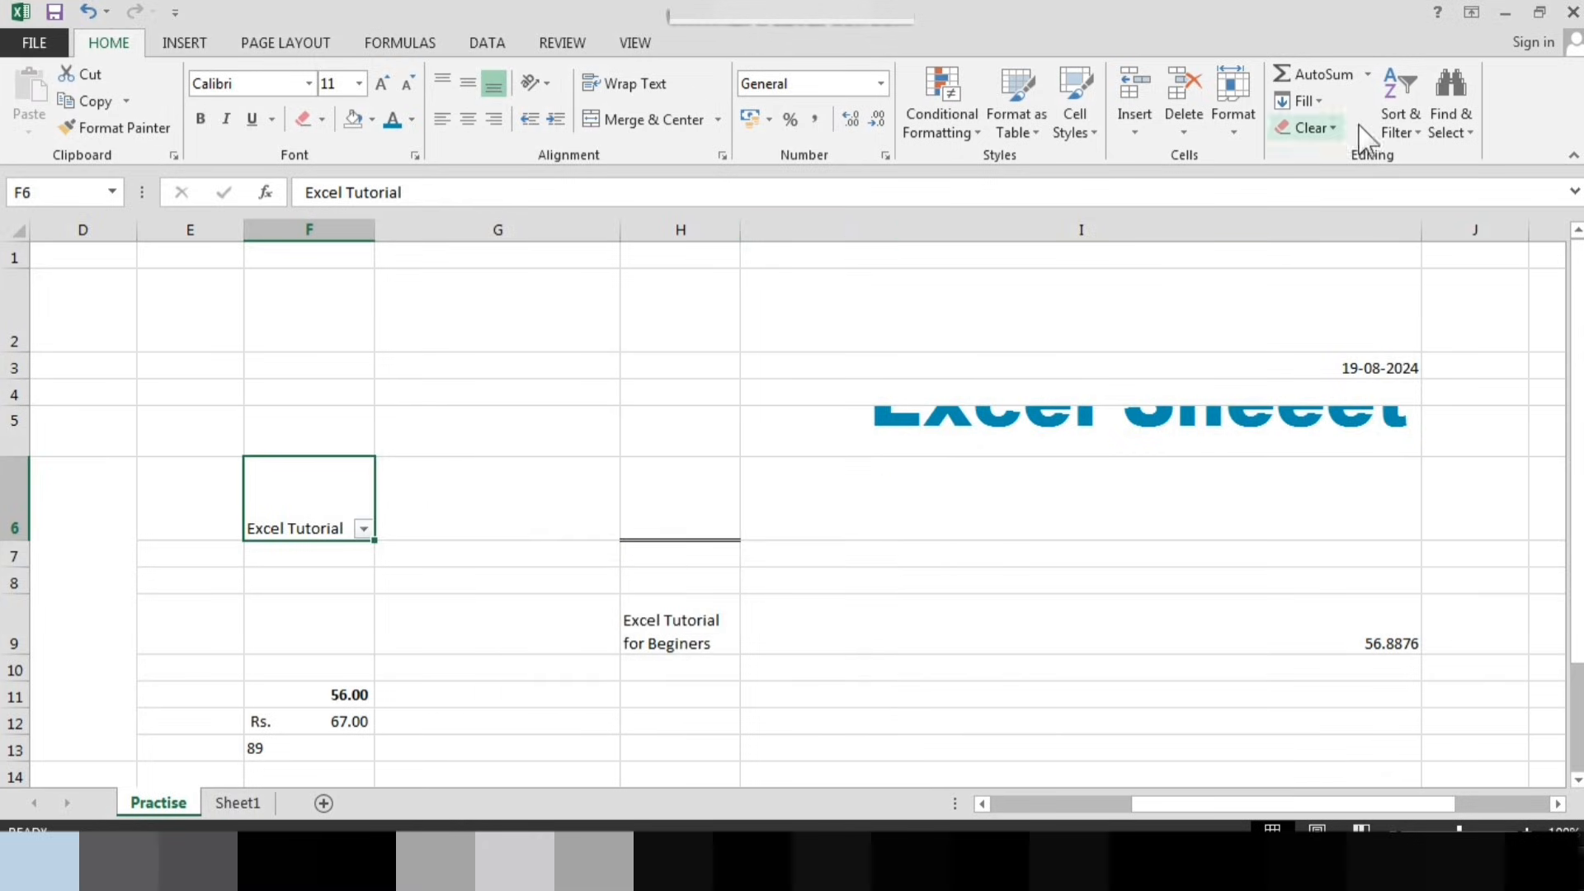
Replace "Excel" with "Expert" in cell F6 only, leaving the other matches alone
click(1454, 130)
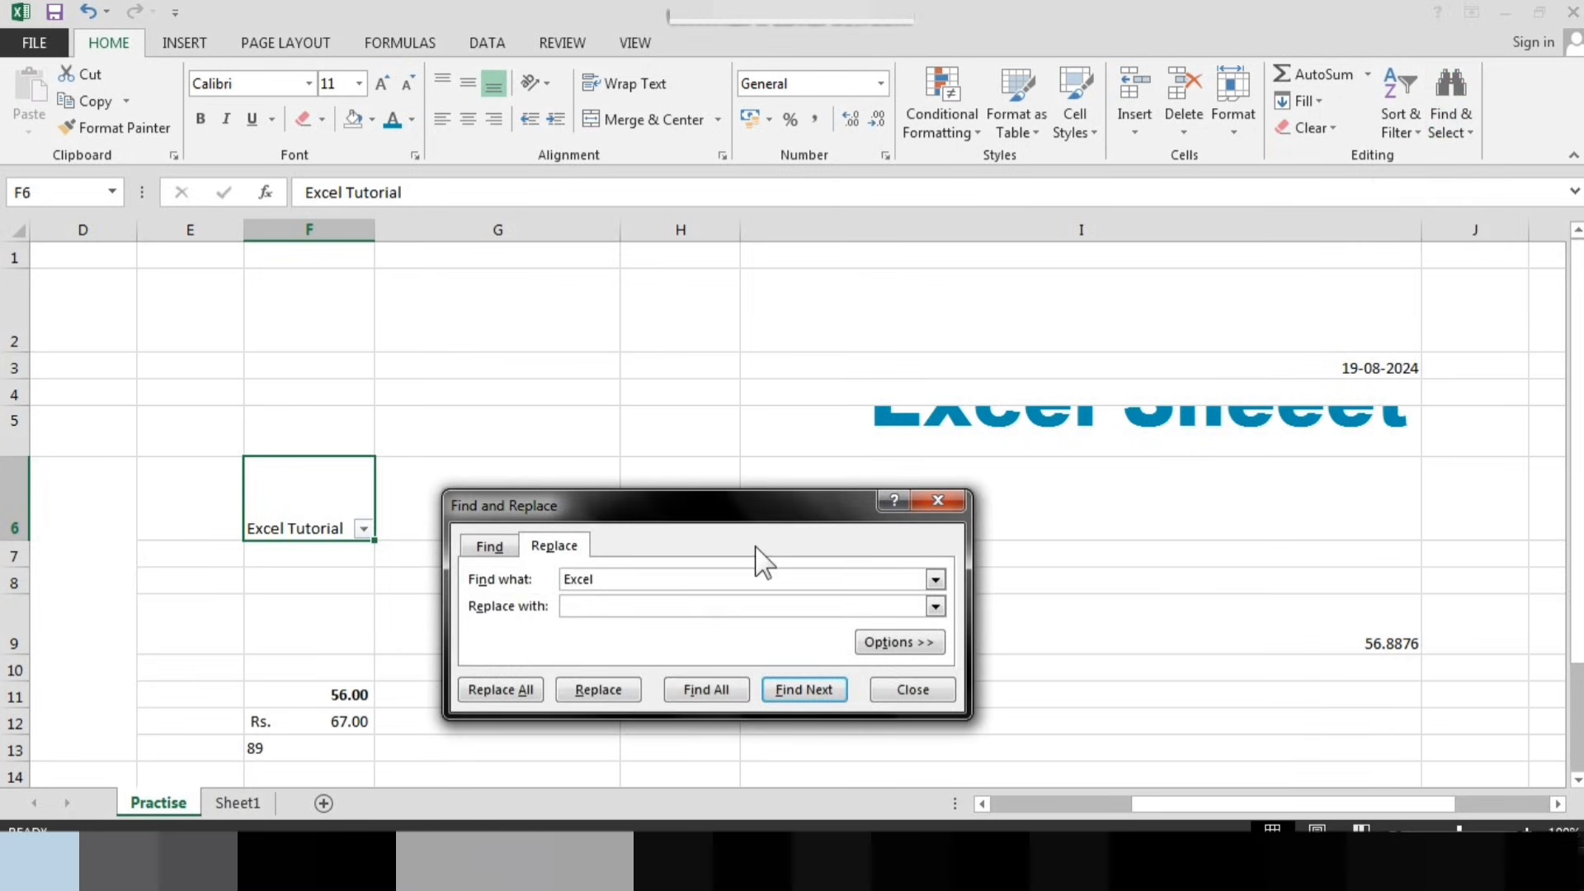
click(652, 611)
text(Expert)
click(581, 690)
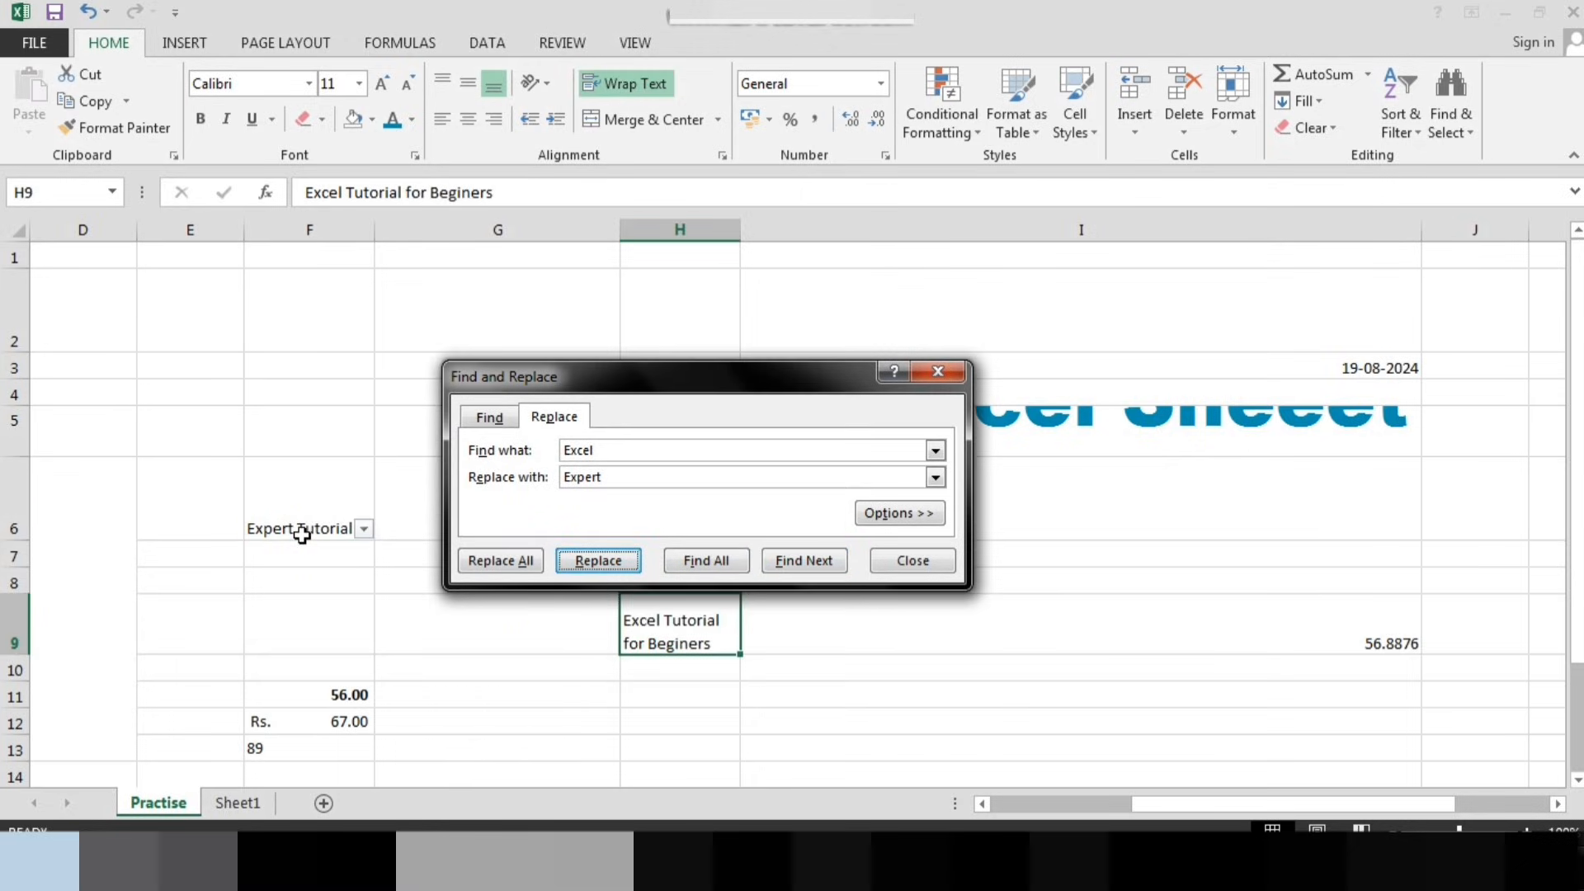
click(905, 561)
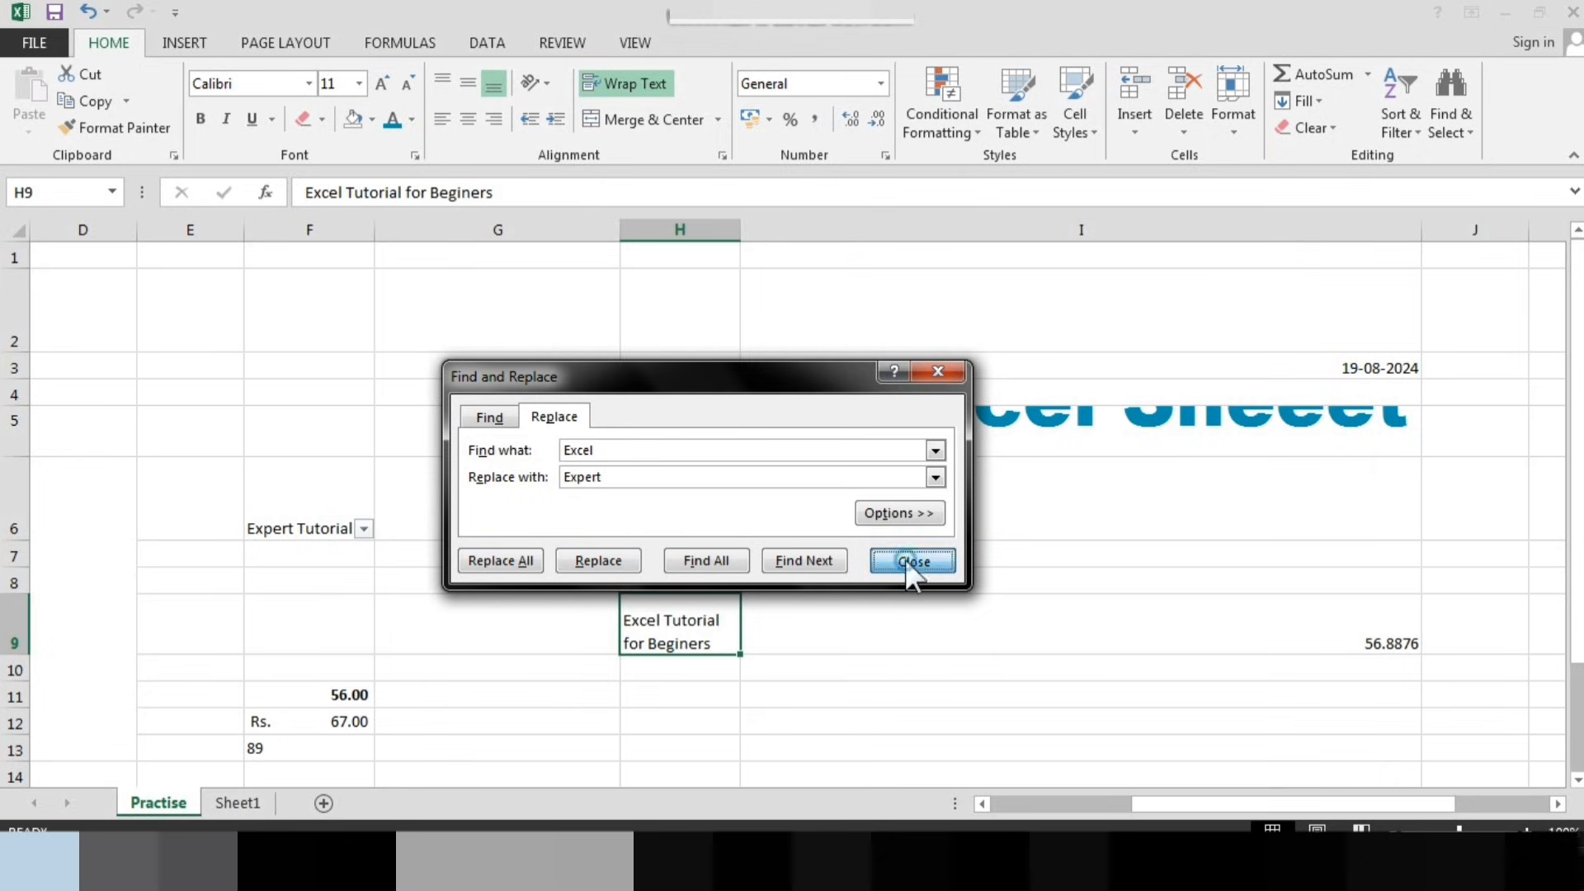
click(1450, 128)
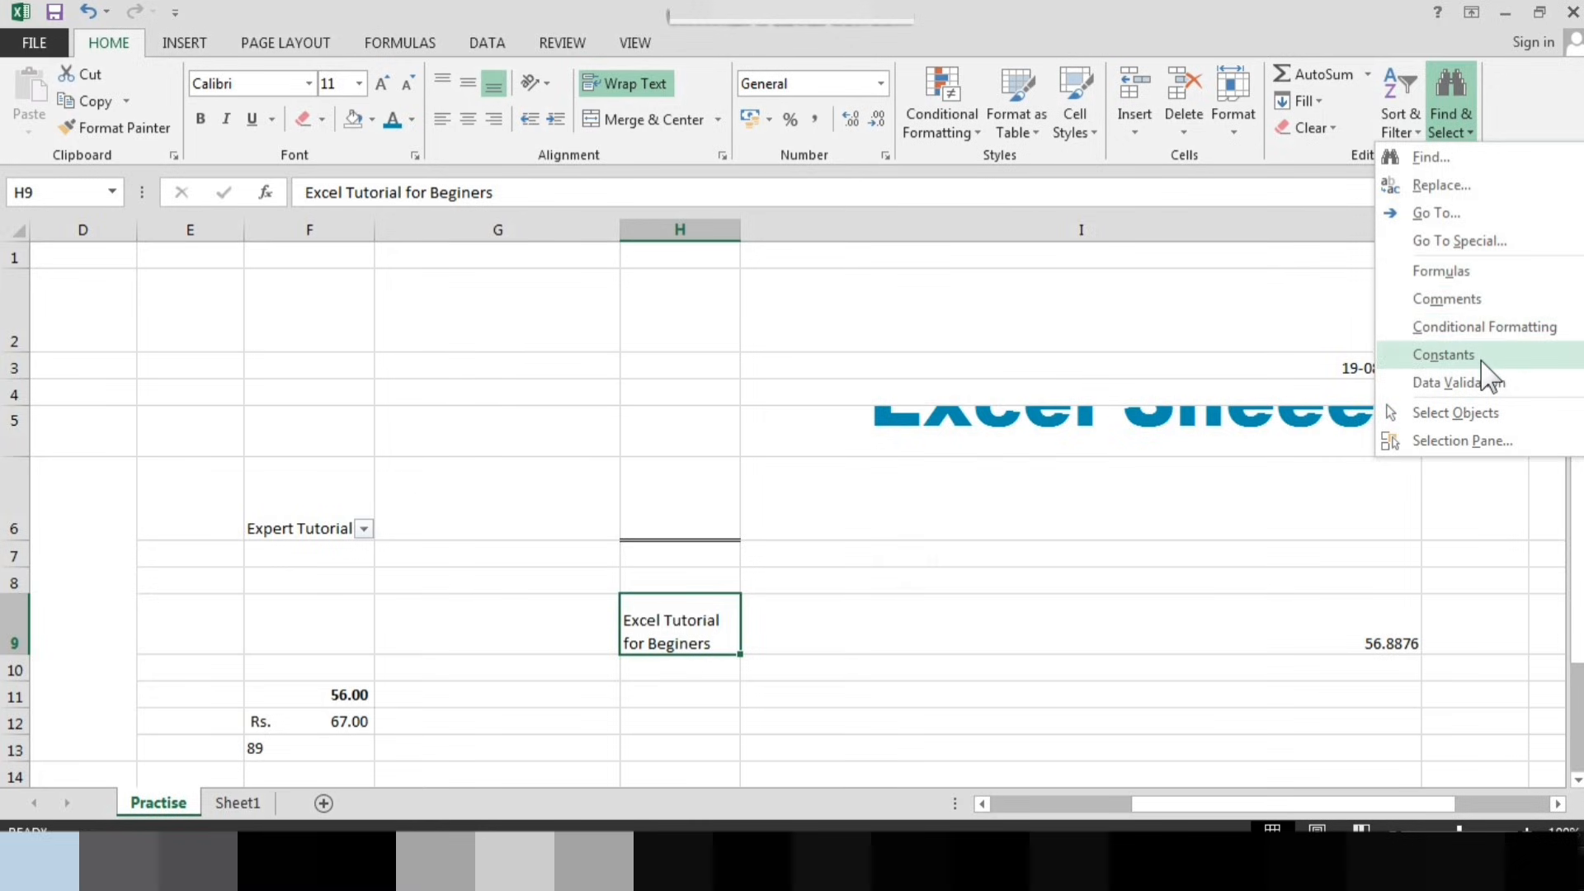
click(970, 138)
click(1025, 138)
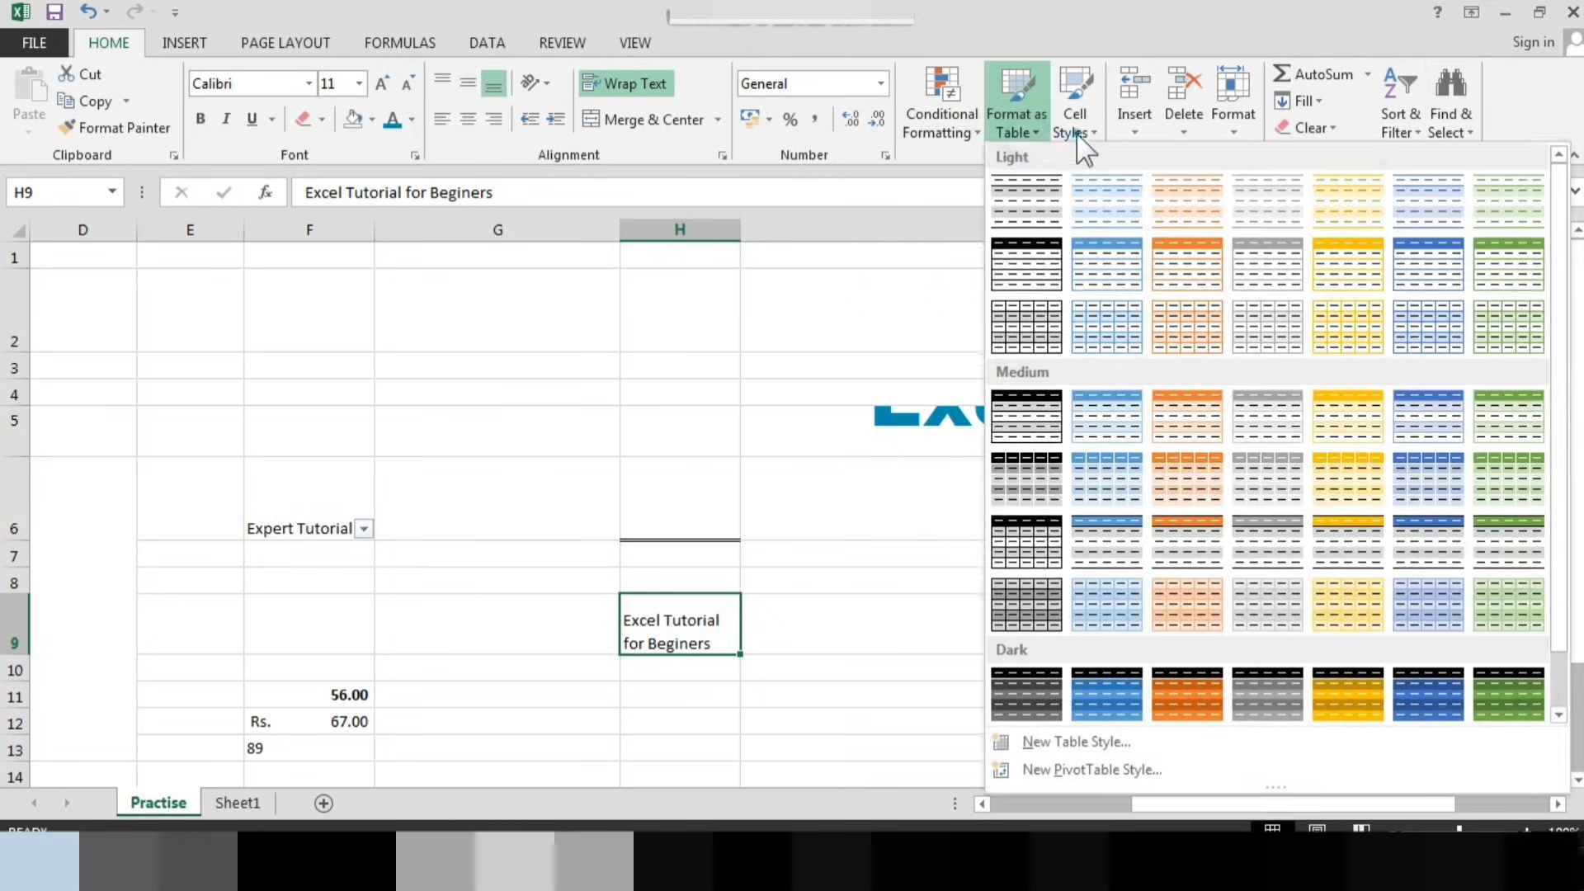
click(1077, 135)
click(959, 138)
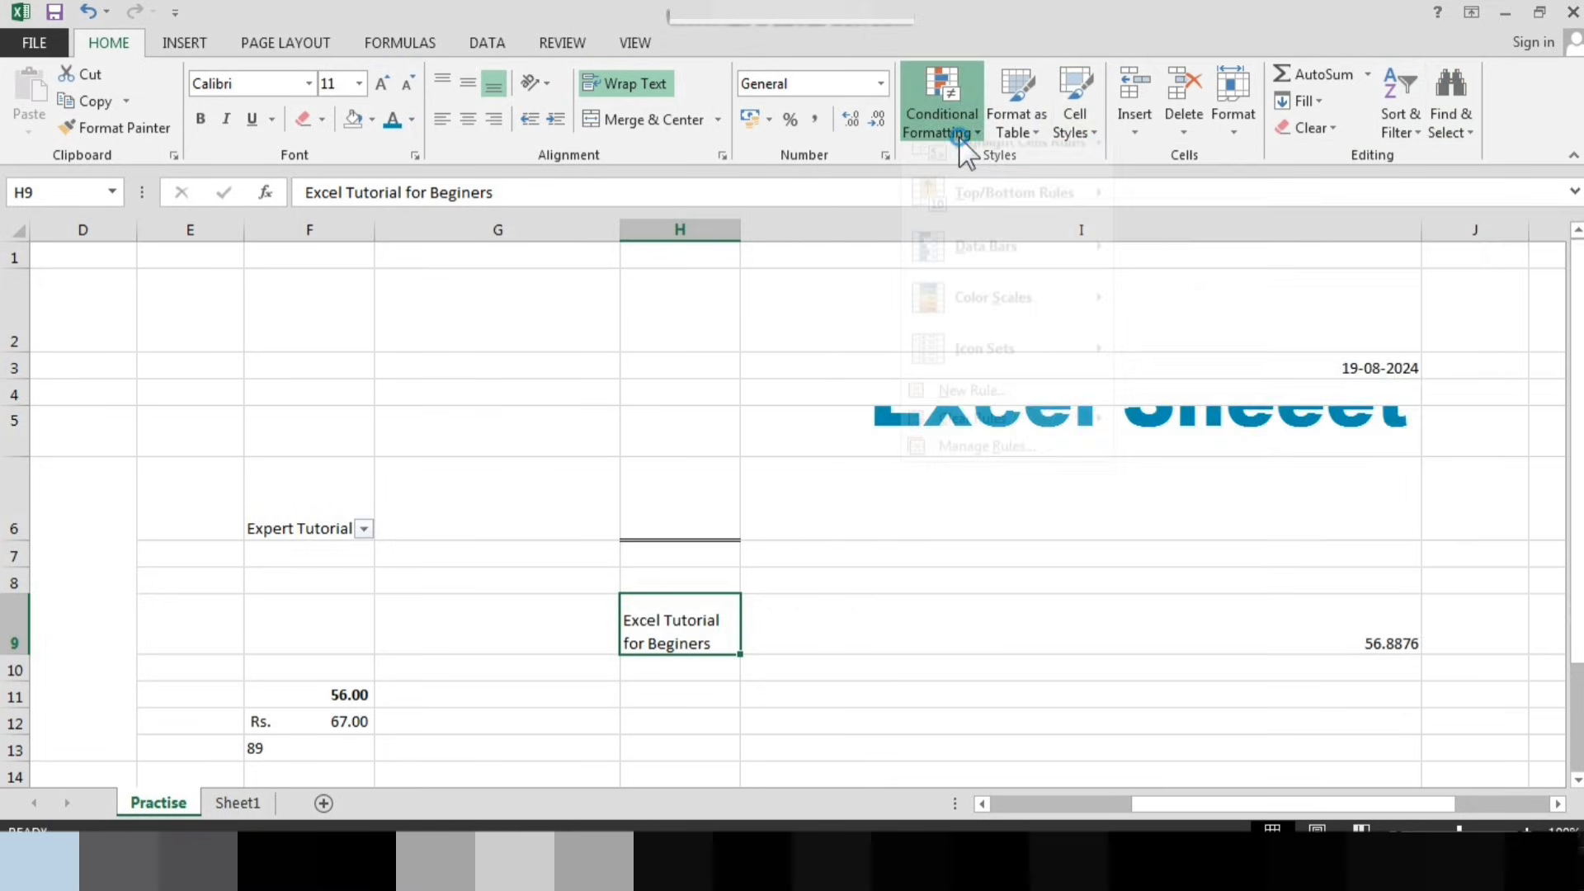
click(1465, 137)
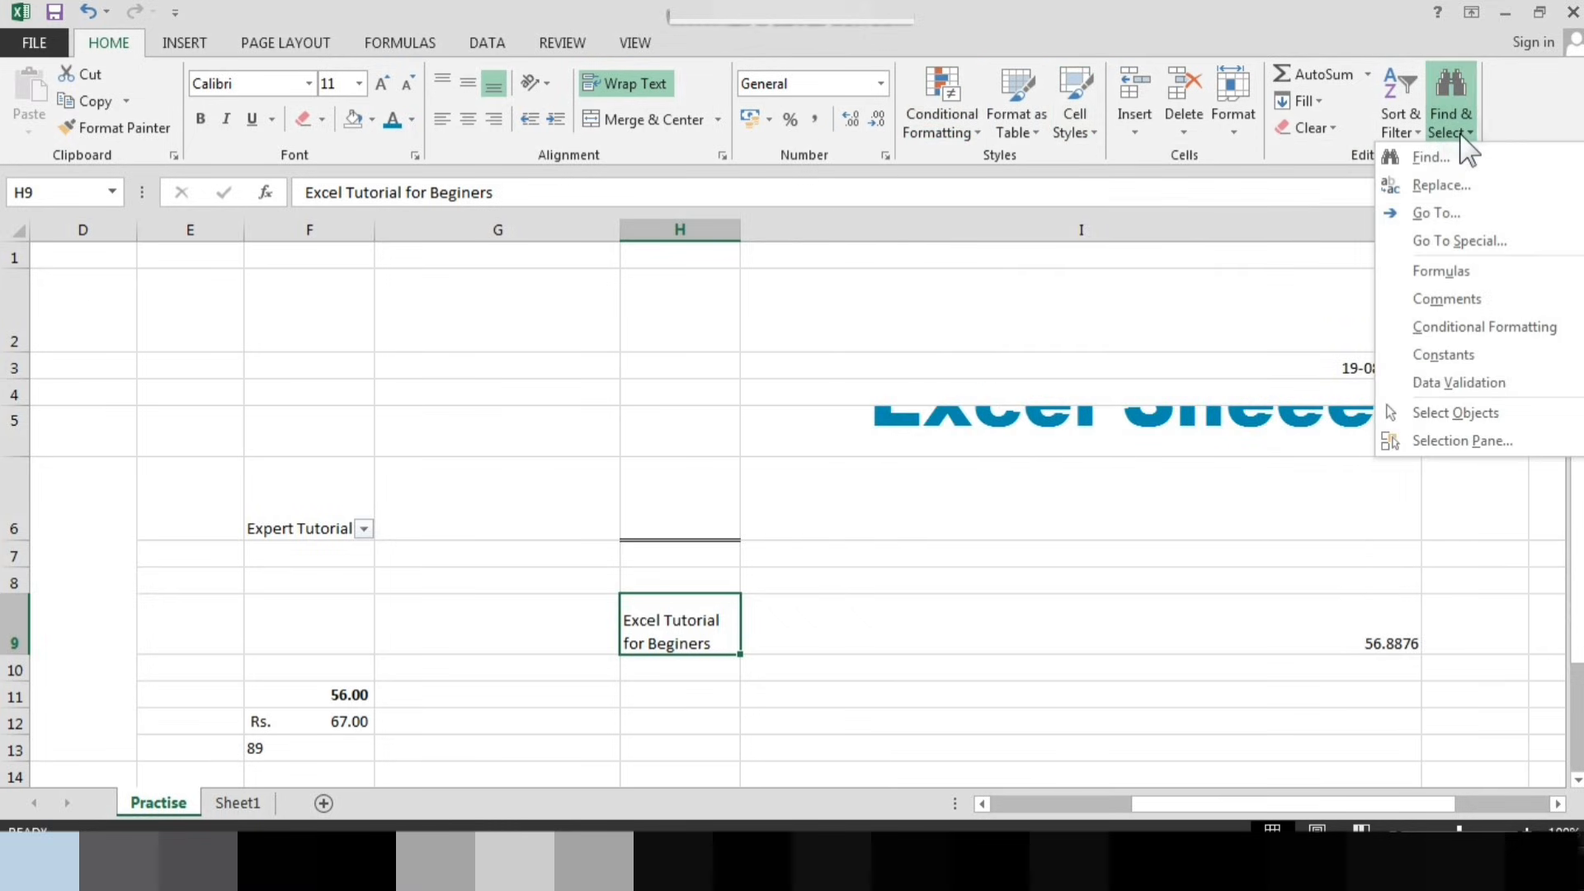
click(1525, 130)
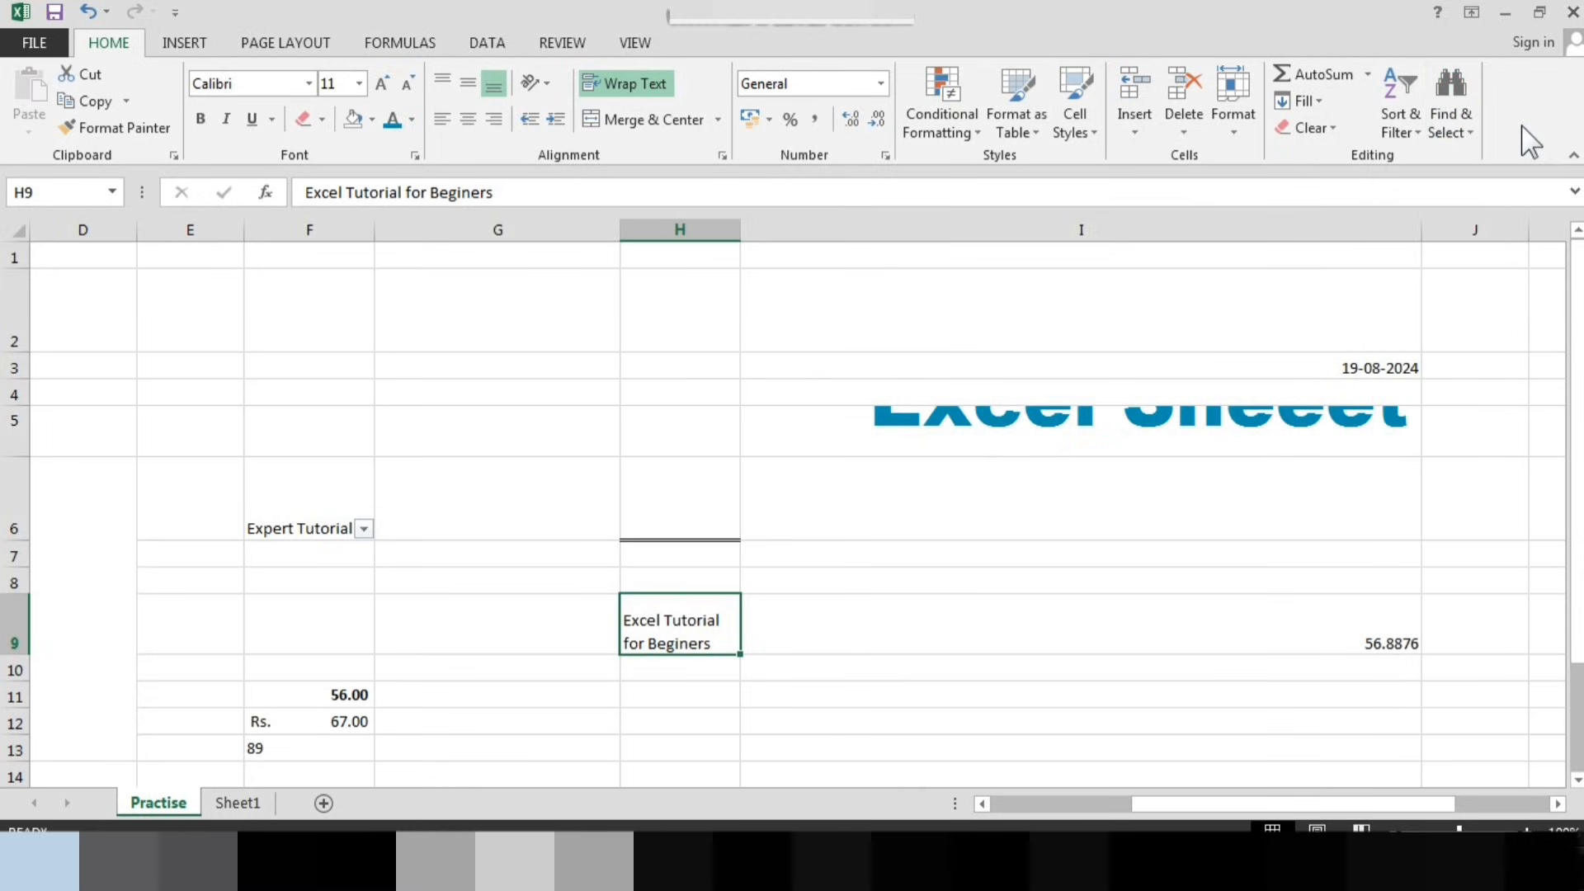